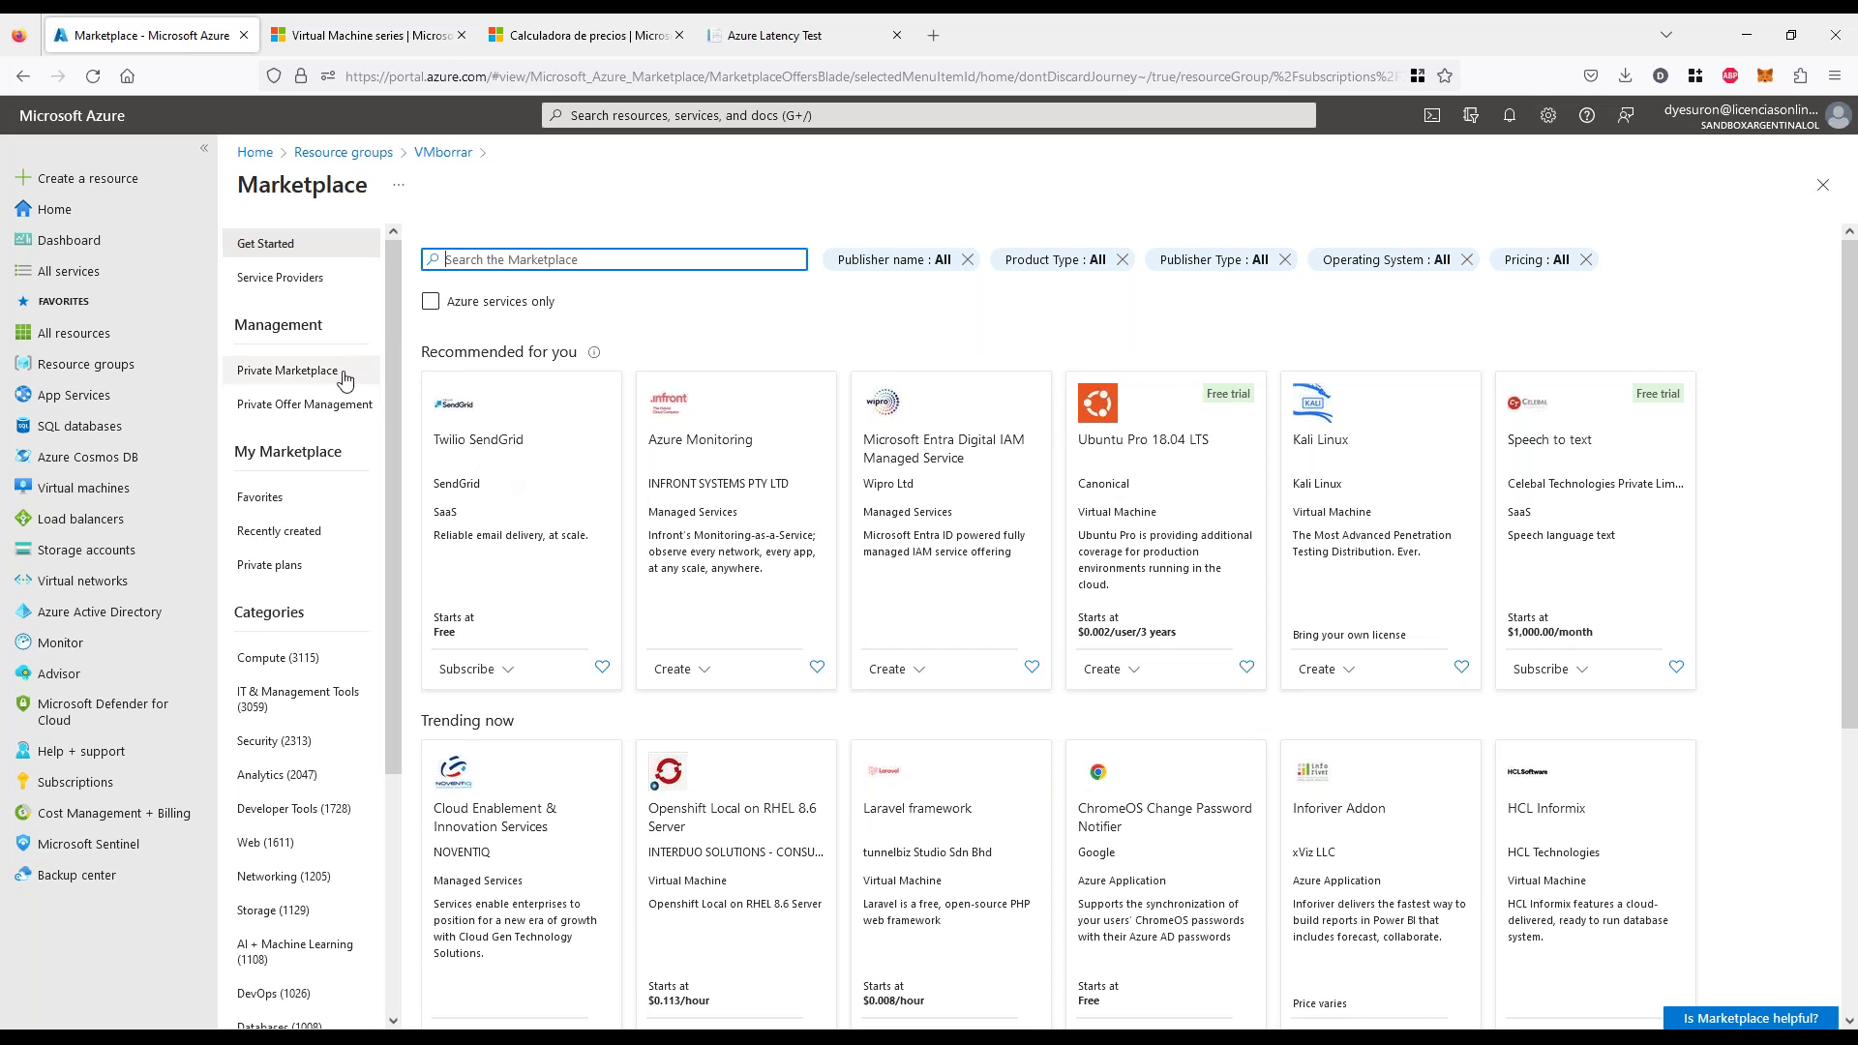
Show the Compute category in the Azure Marketplace and switch to the Azure pricing calculator page
{"action": "left_click", "coordinate": [278, 660]}
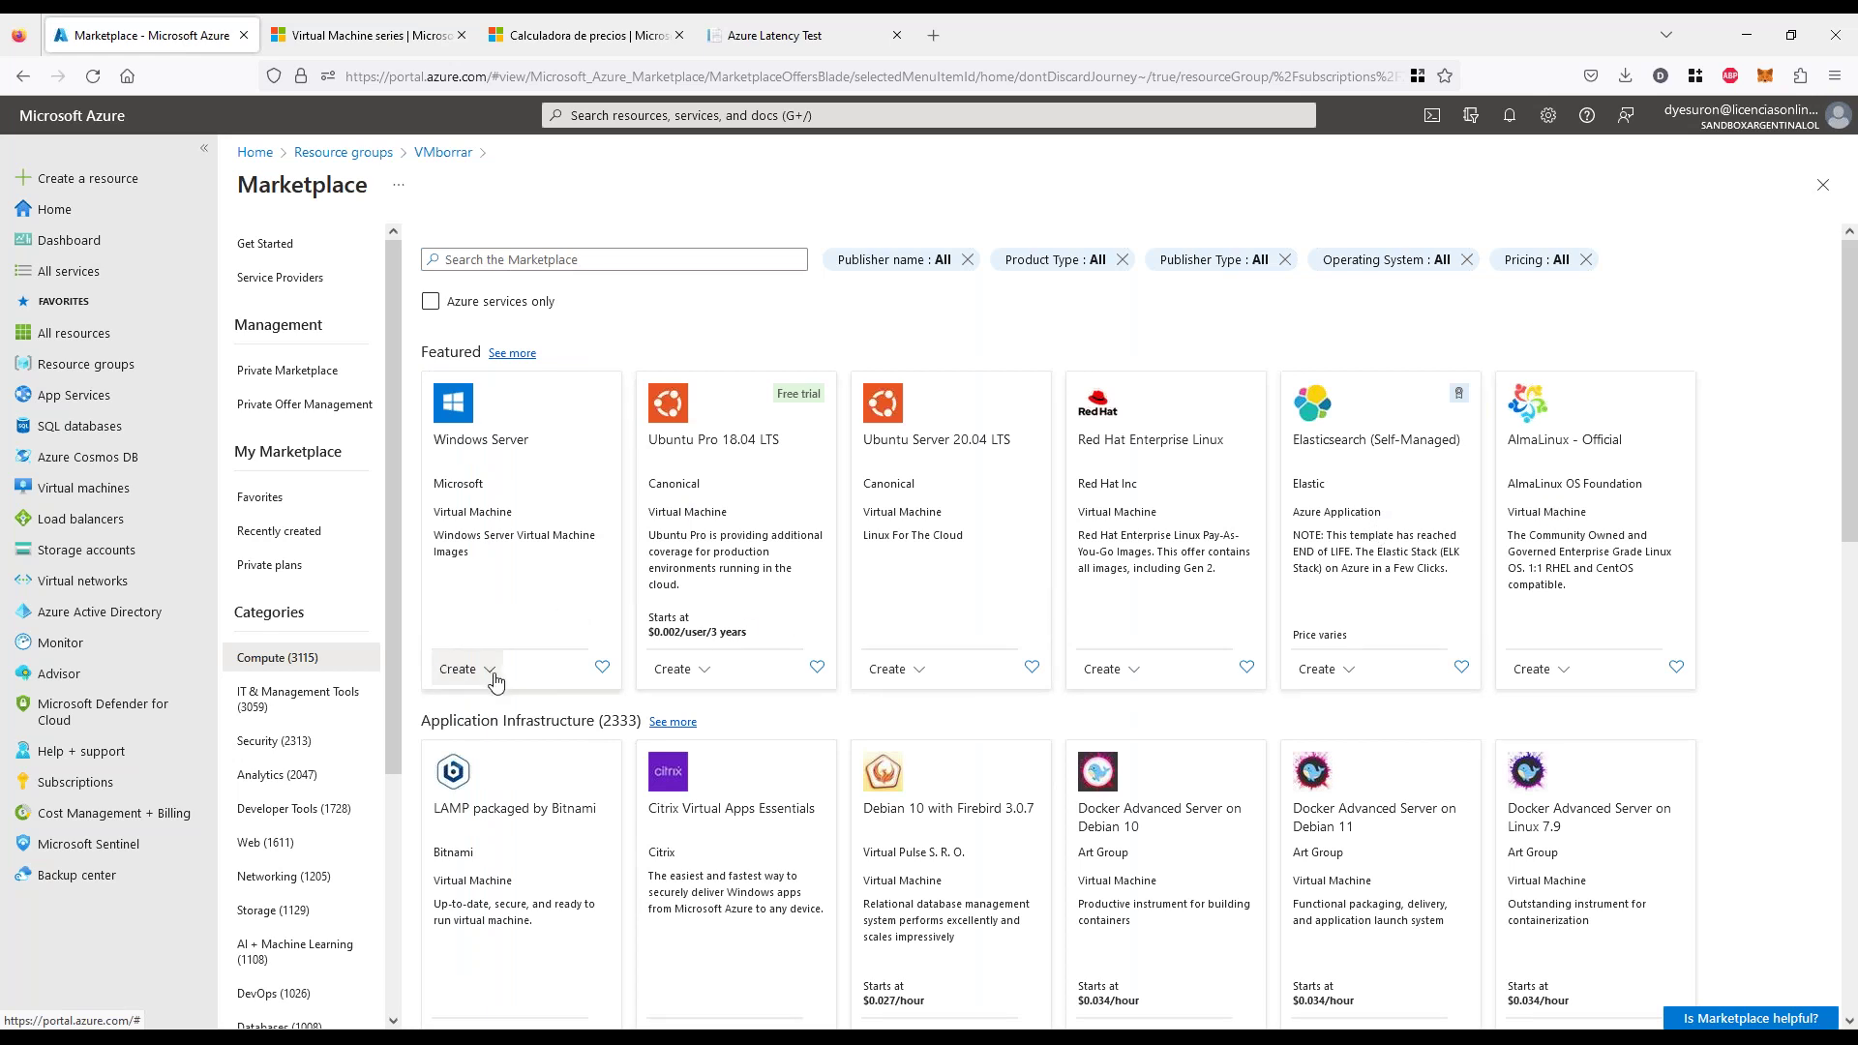
{"action": "left_click", "coordinate": [600, 37]}
{"action": "scroll", "coordinate": [829, 581], "scroll_direction": "down", "scroll_amount": 10}
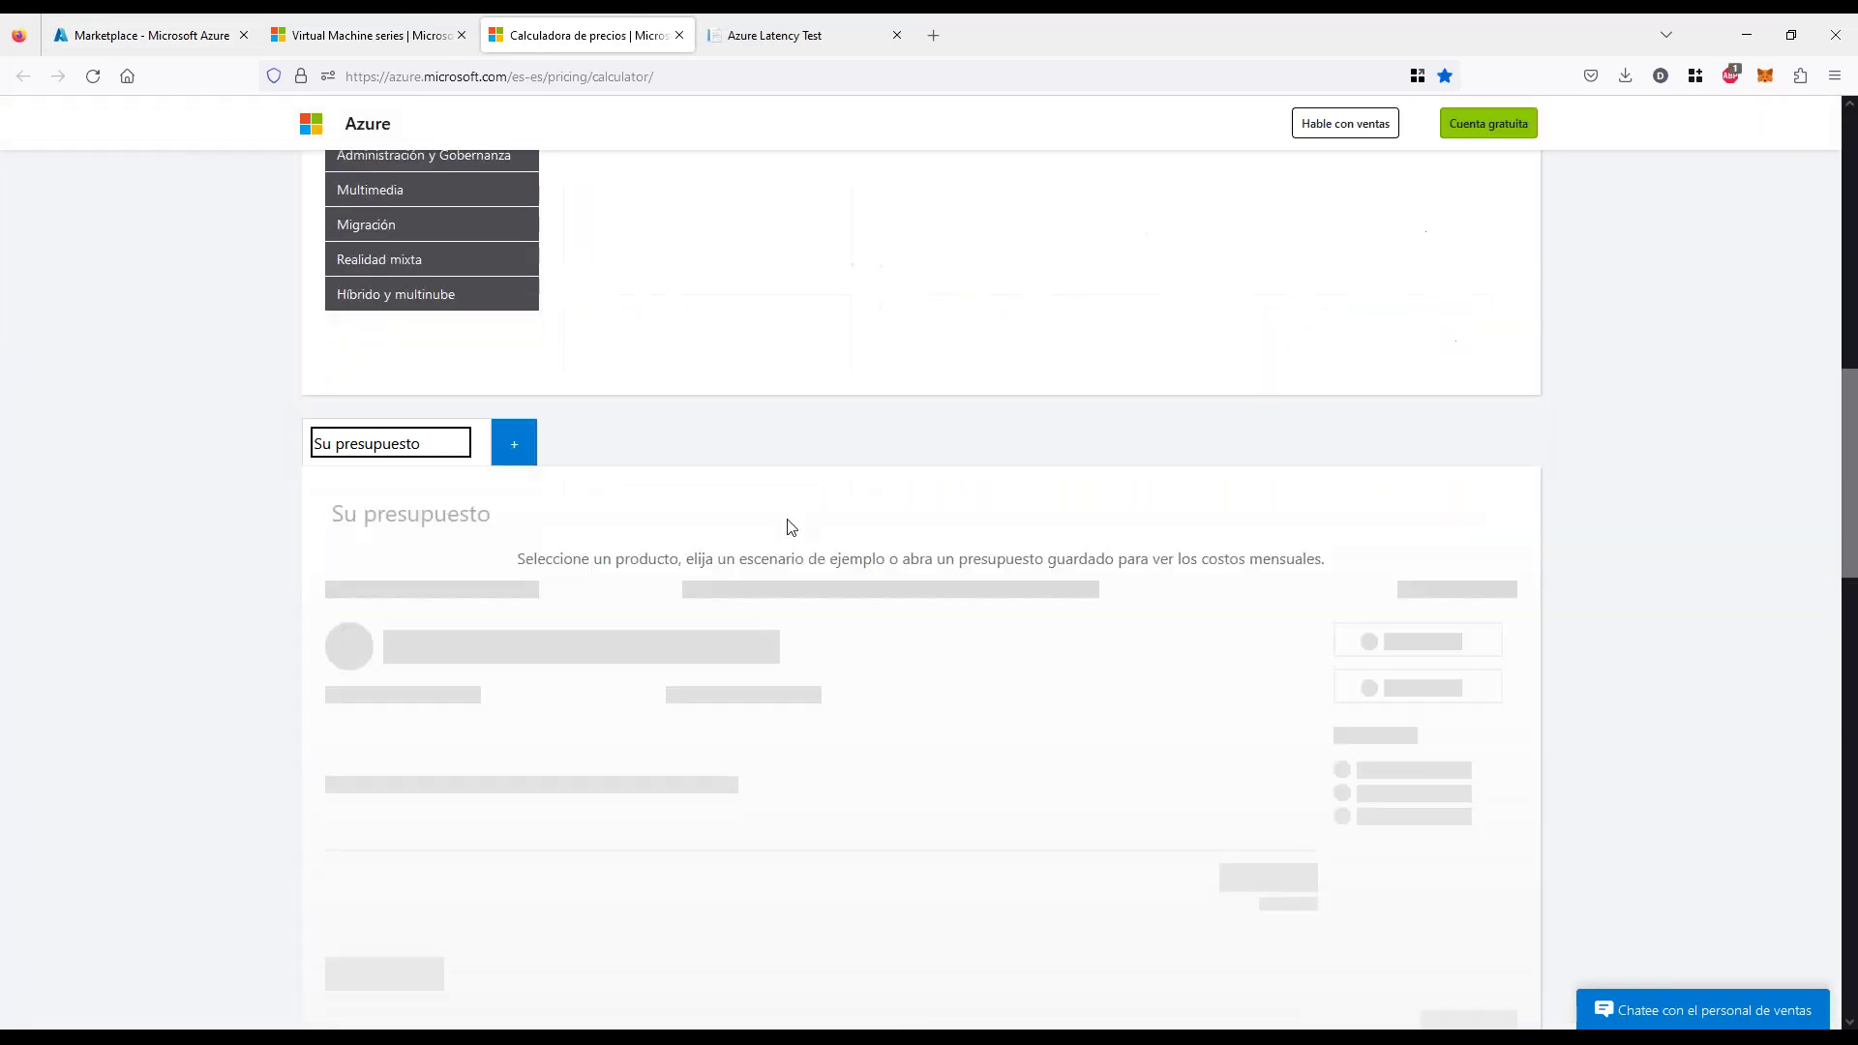
{"action": "scroll", "coordinate": [908, 595], "scroll_direction": "up", "scroll_amount": 10}
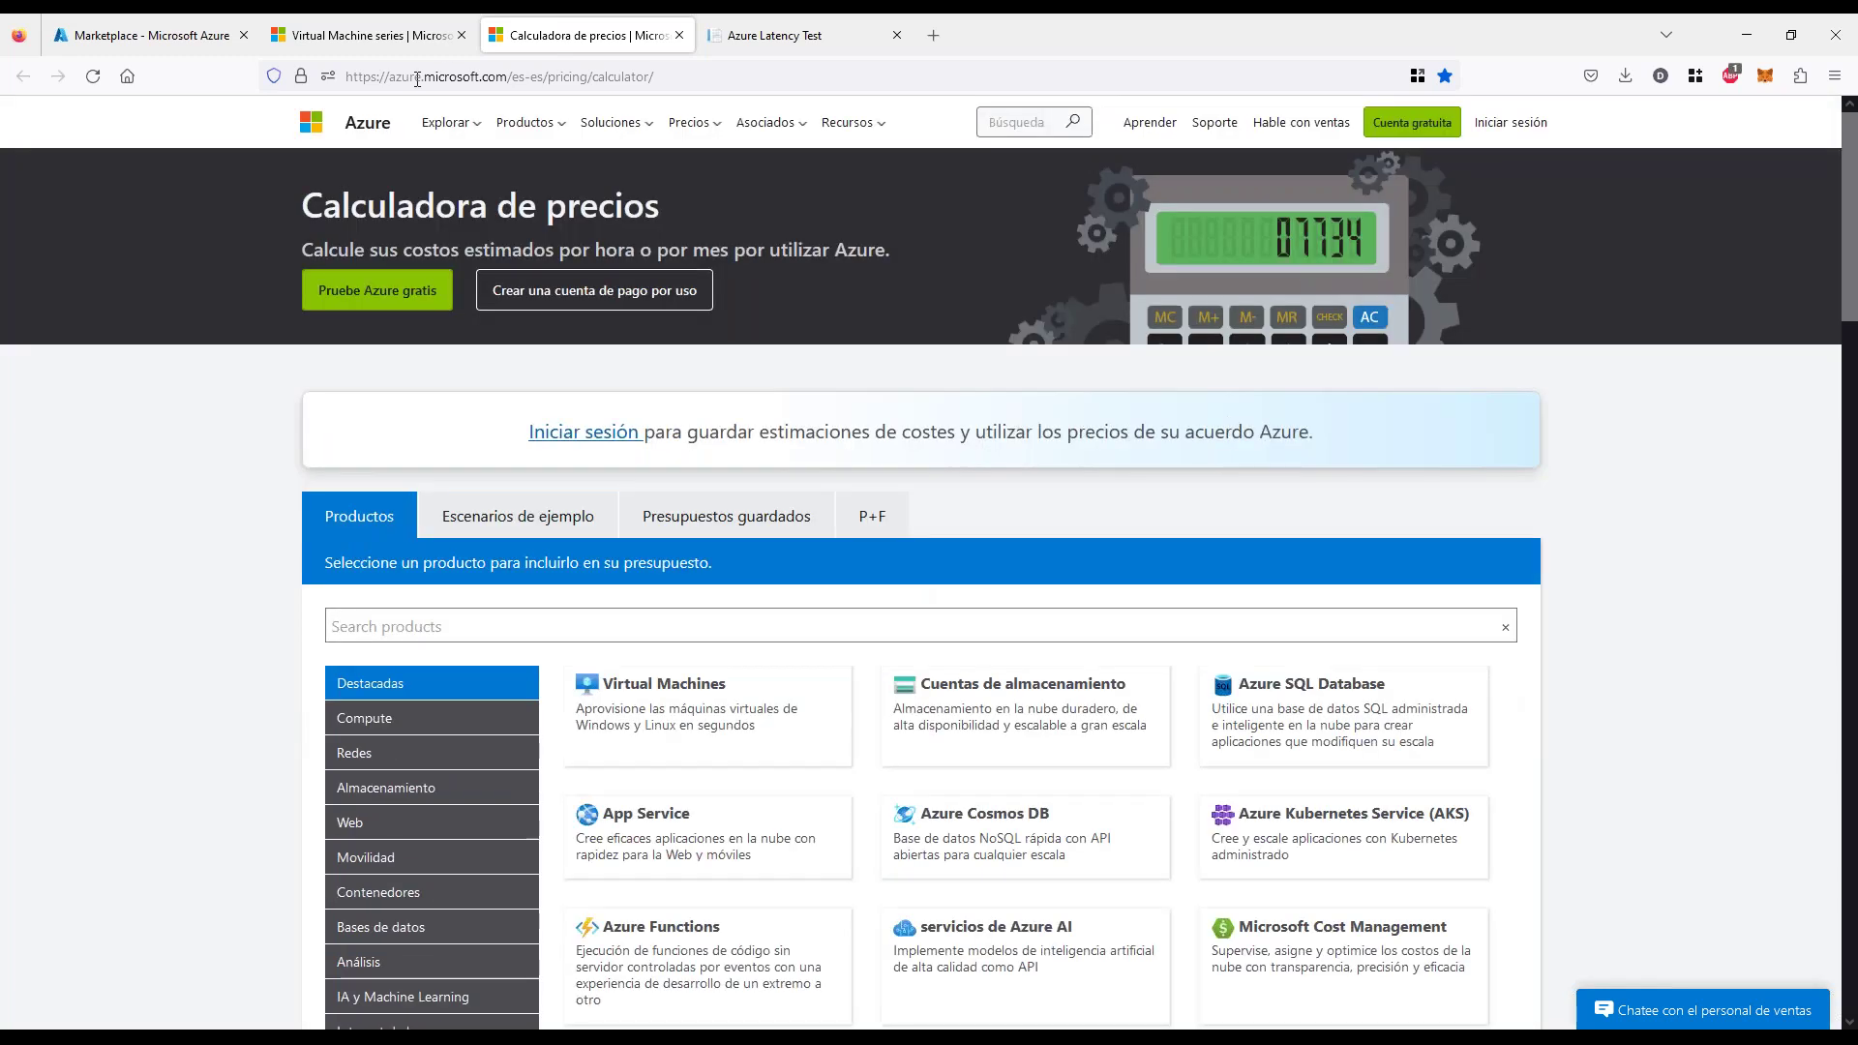
{"action": "left_click", "coordinate": [487, 77]}
{"action": "left_click", "coordinate": [153, 496]}
Add Virtual Machines, Cuentas de almacenamiento, Ancho de banda and Direcciones IP to the price estimate
{"action": "scroll", "coordinate": [666, 406], "scroll_direction": "down", "scroll_amount": 3}
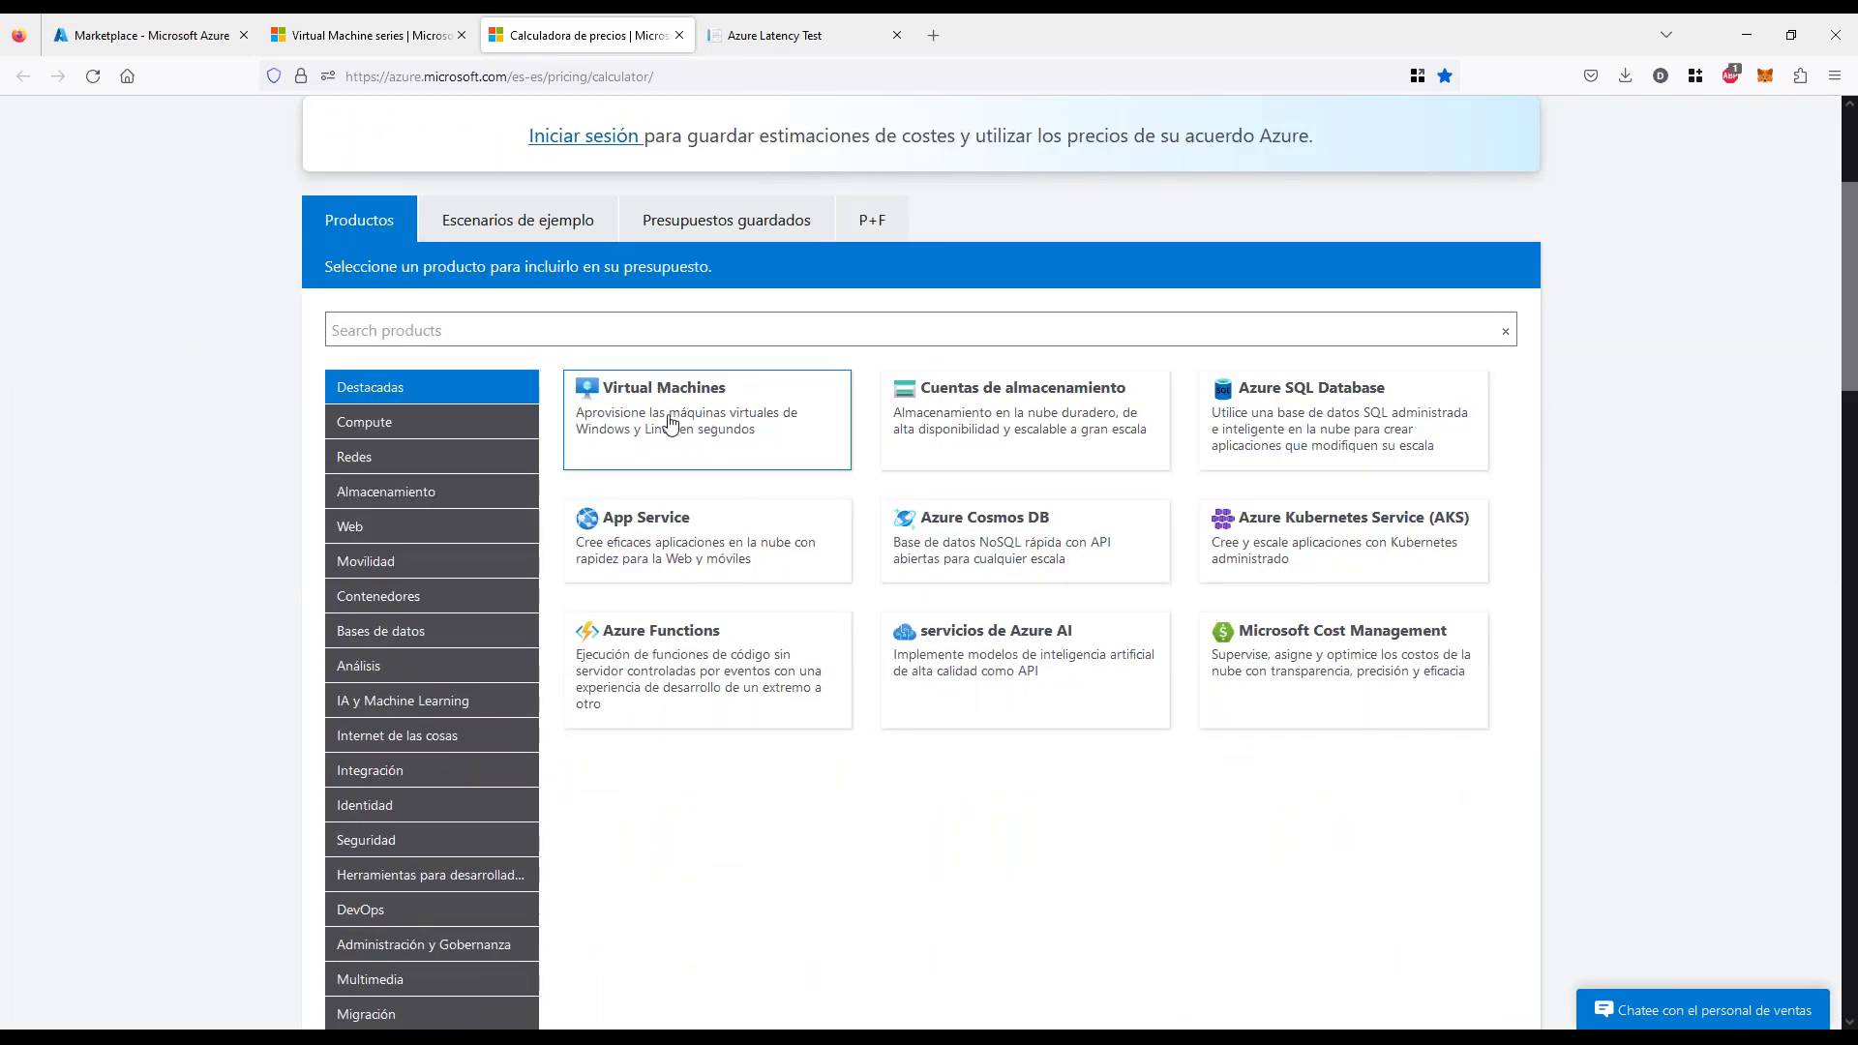
{"action": "left_click", "coordinate": [665, 422]}
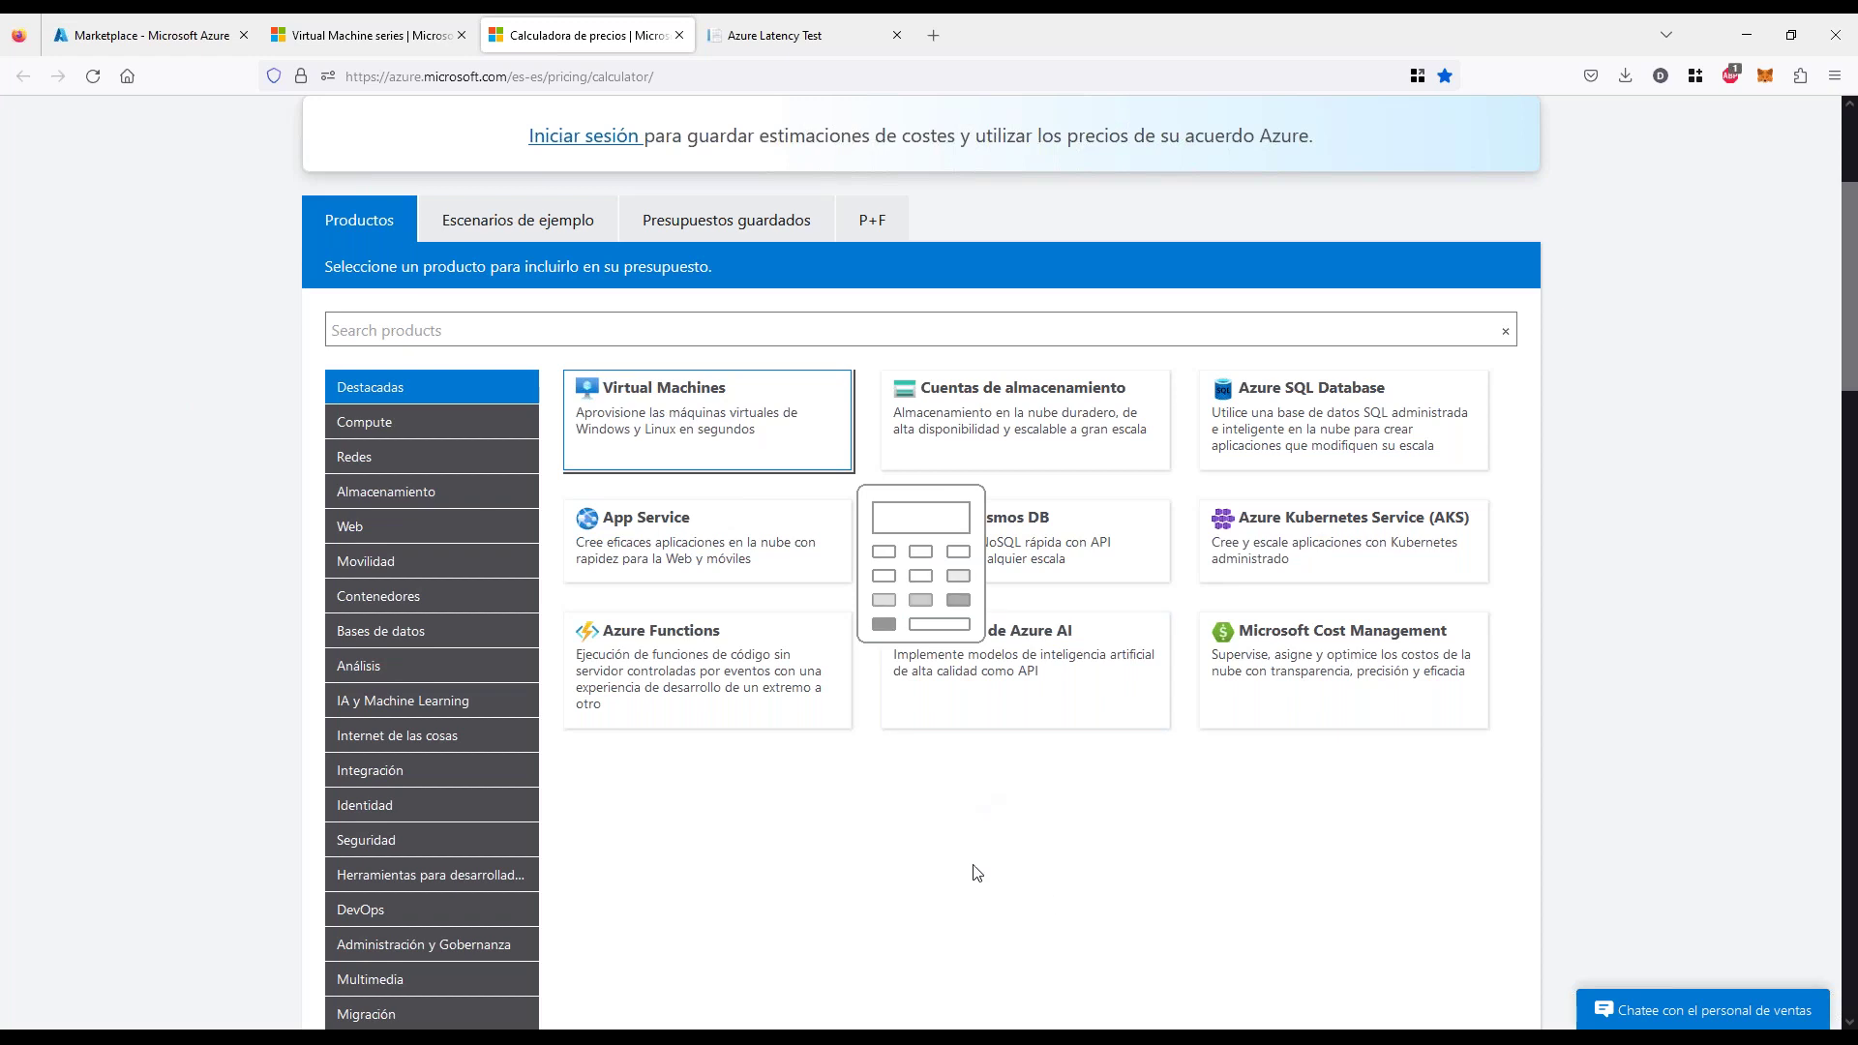
{"action": "left_click", "coordinate": [1034, 418]}
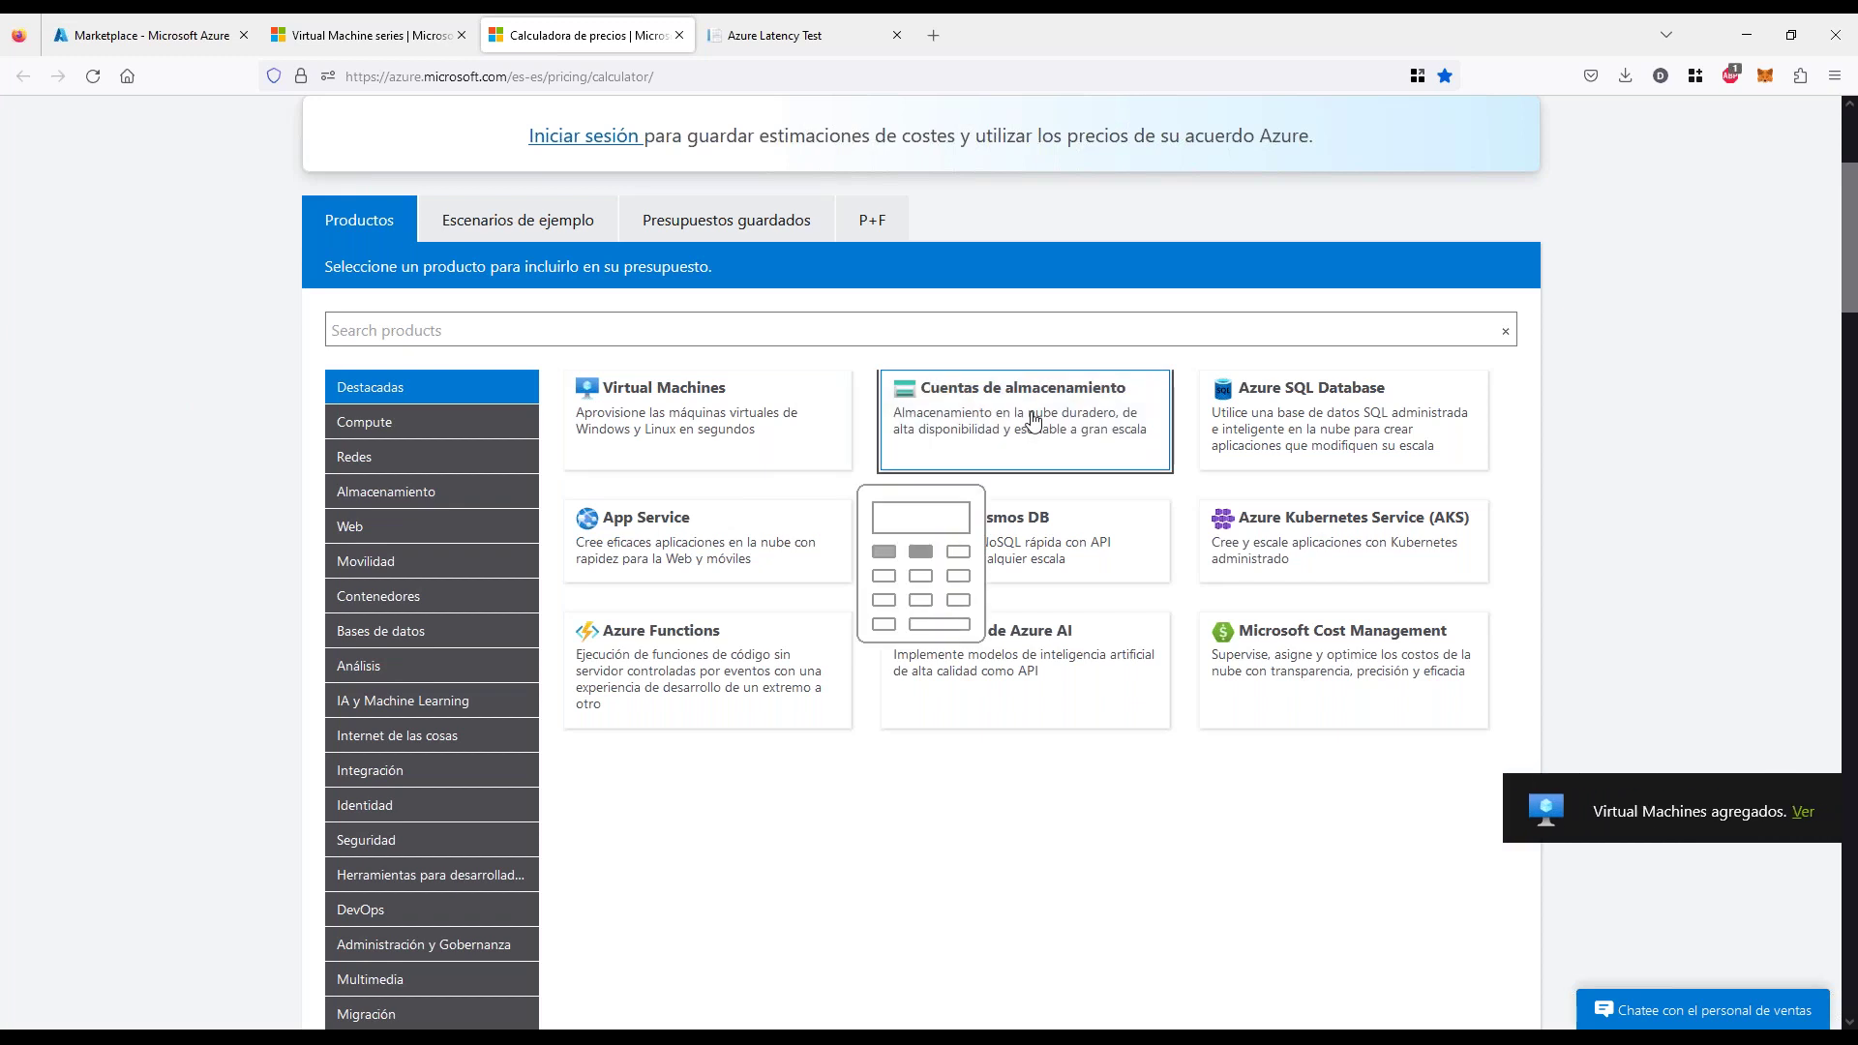
{"action": "left_click", "coordinate": [366, 459]}
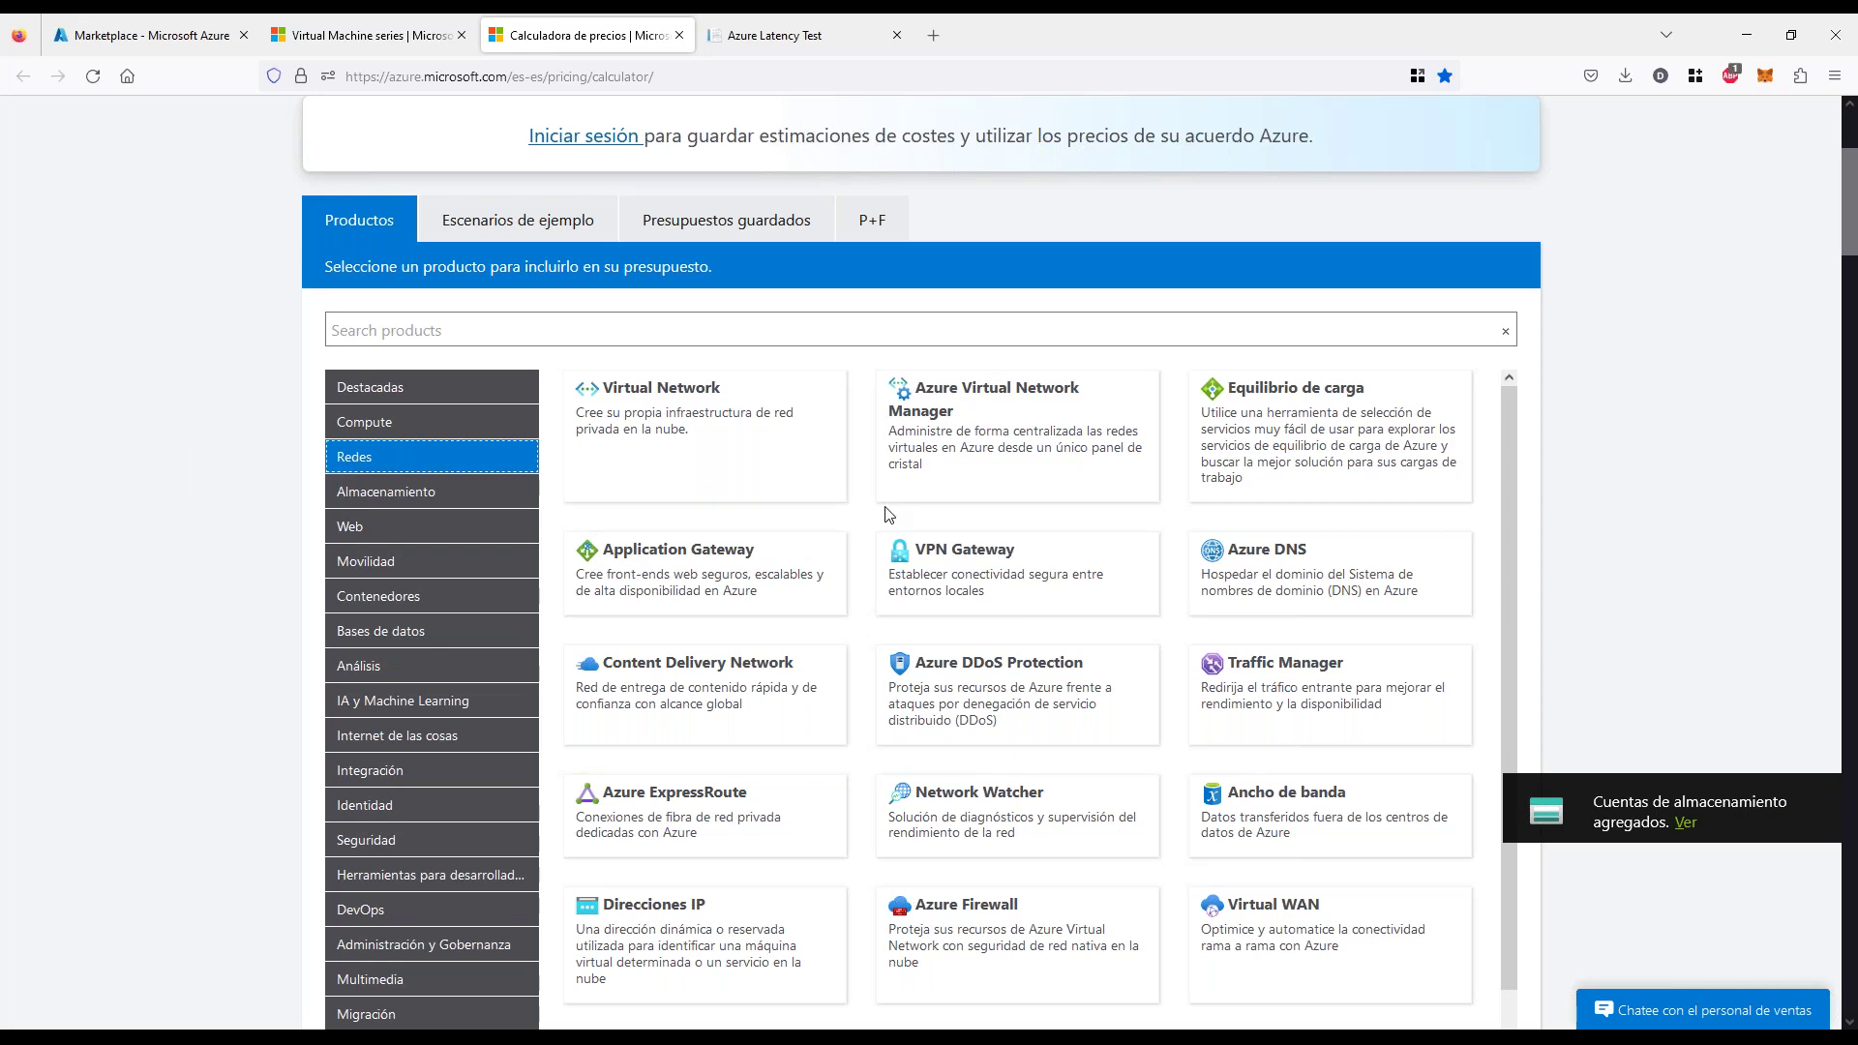
{"action": "left_click", "coordinate": [1265, 822]}
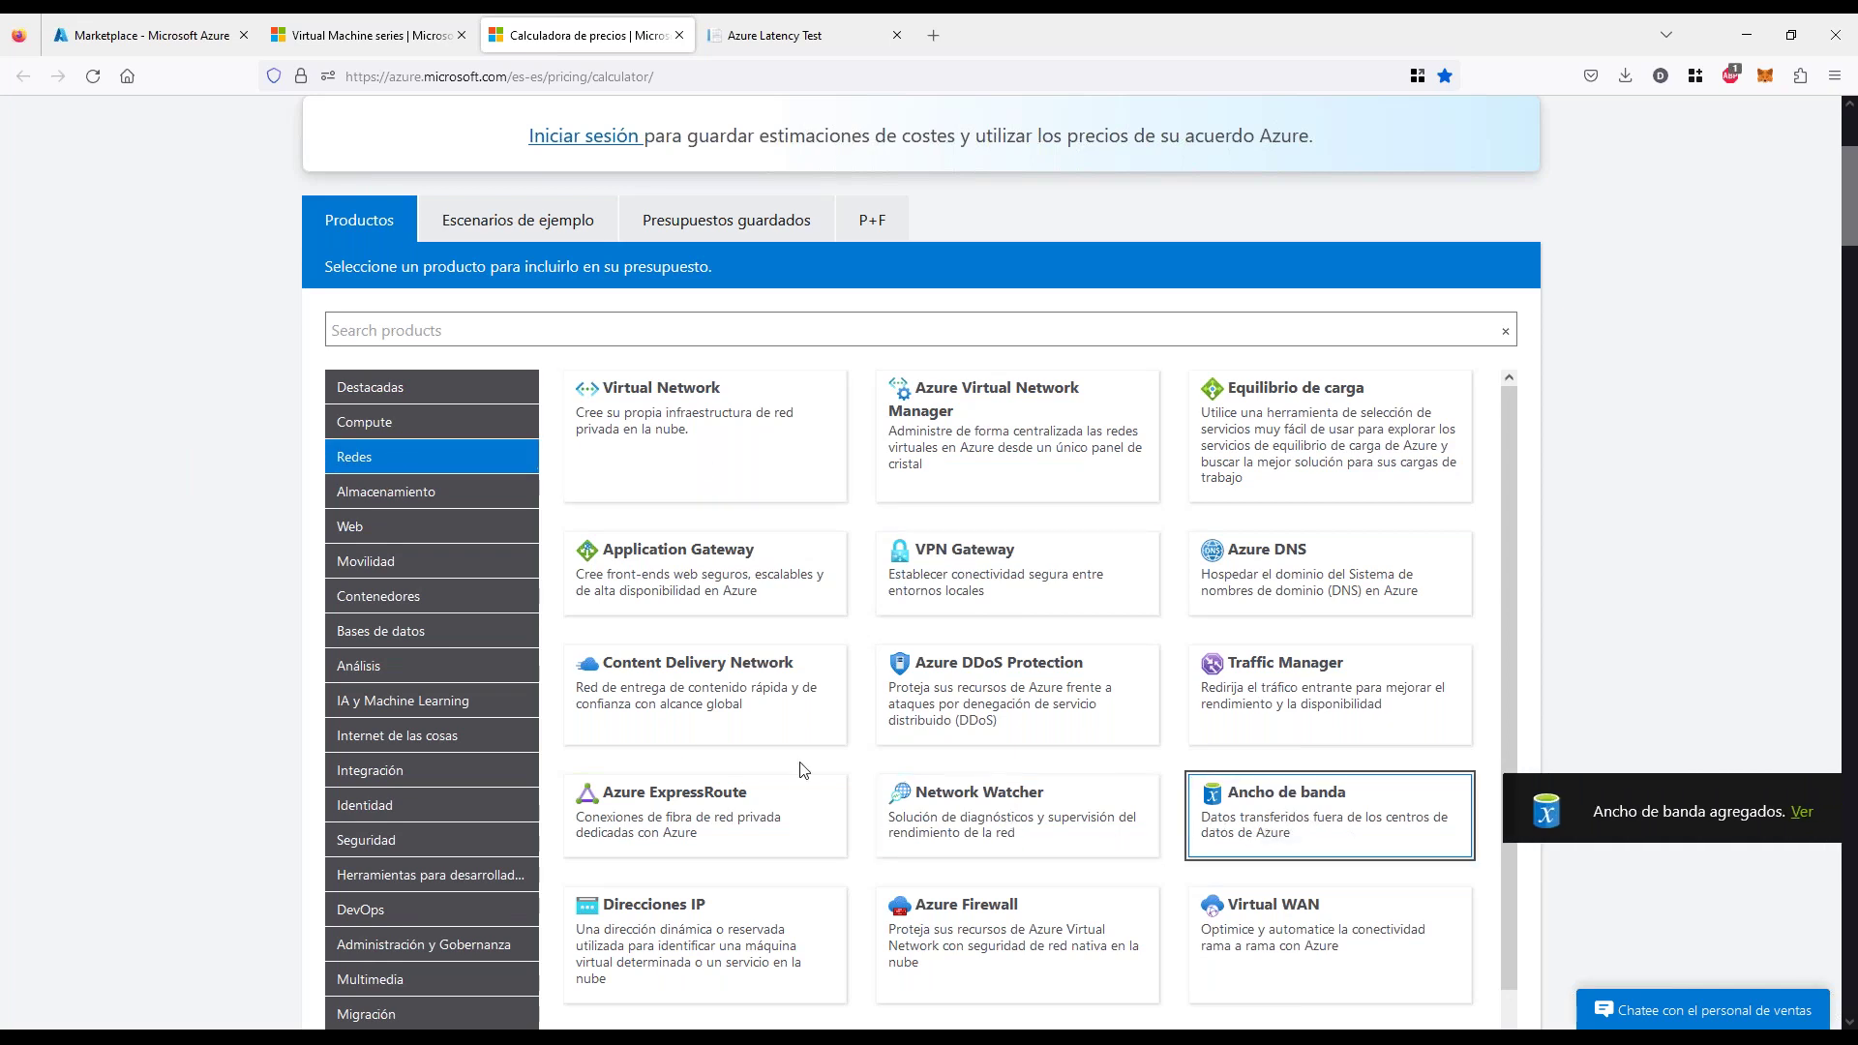
{"action": "left_click", "coordinate": [647, 943]}
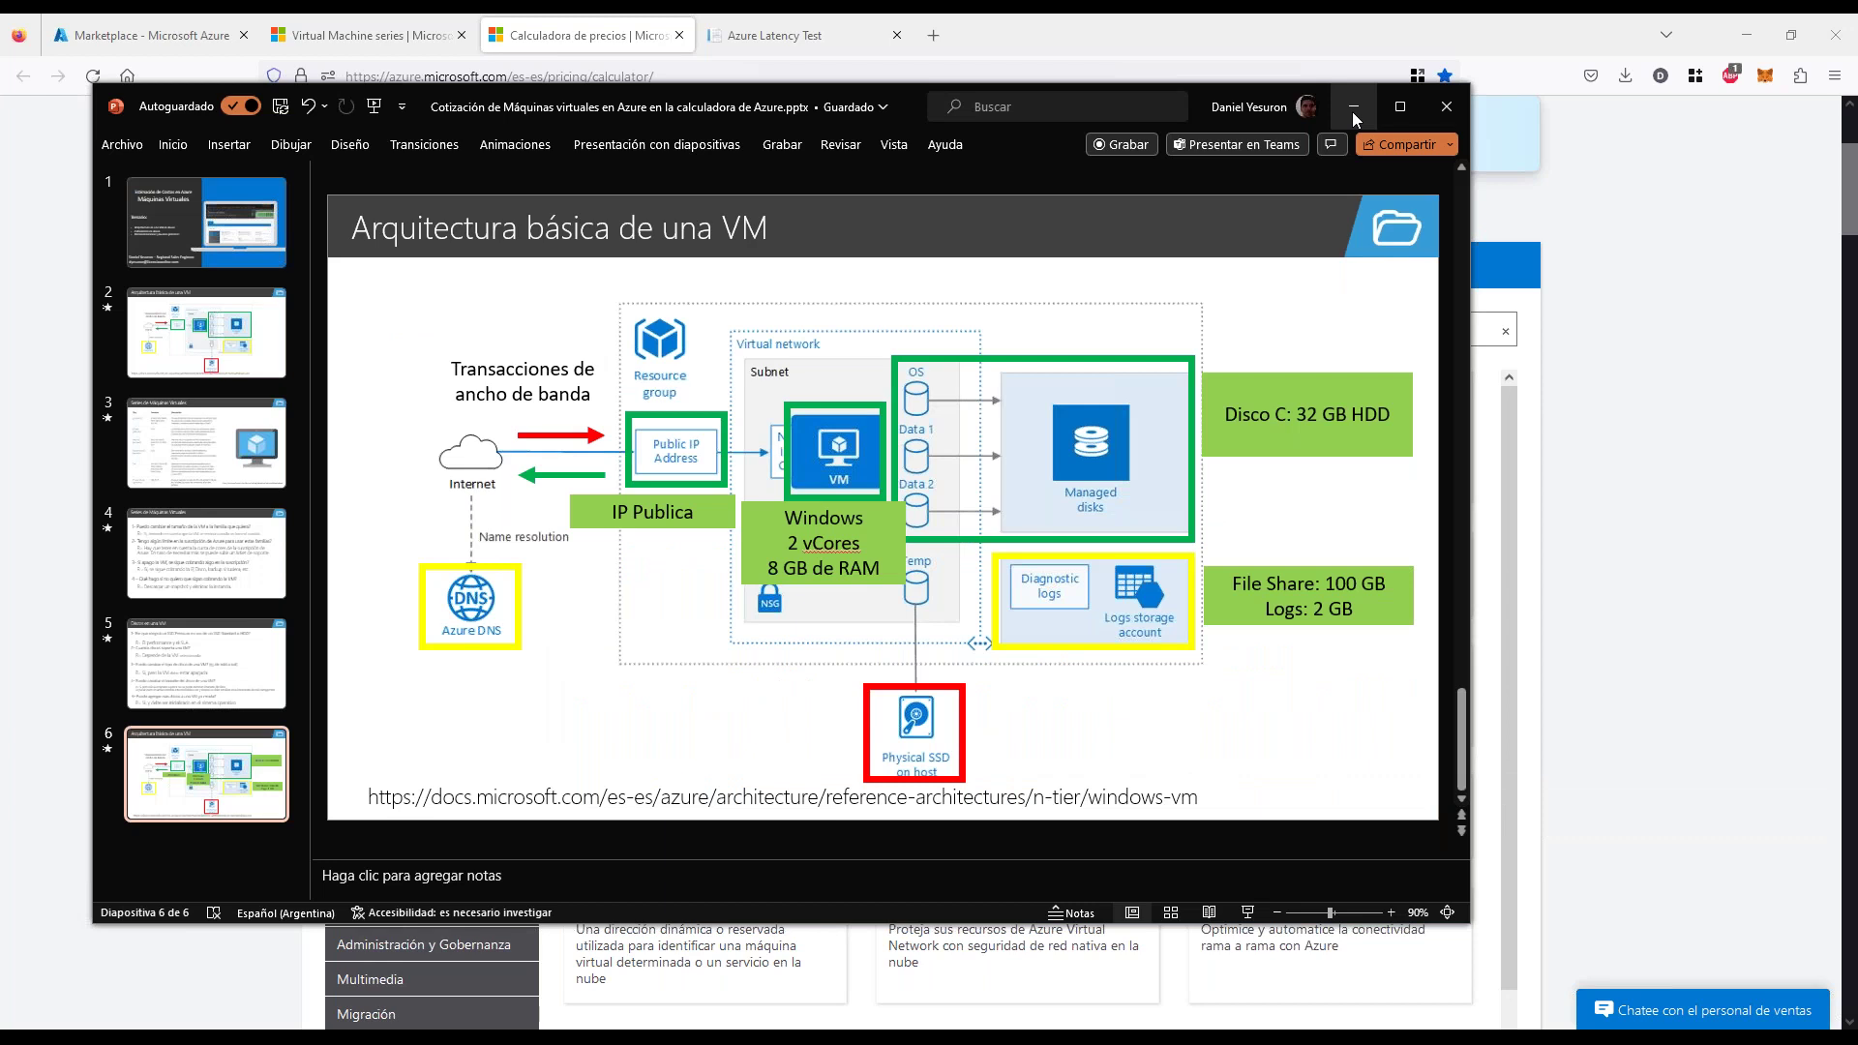
Minimize the architecture presentation, collapse all products in the estimate and expand only the Virtual Machines entry
{"action": "left_click", "coordinate": [1353, 114]}
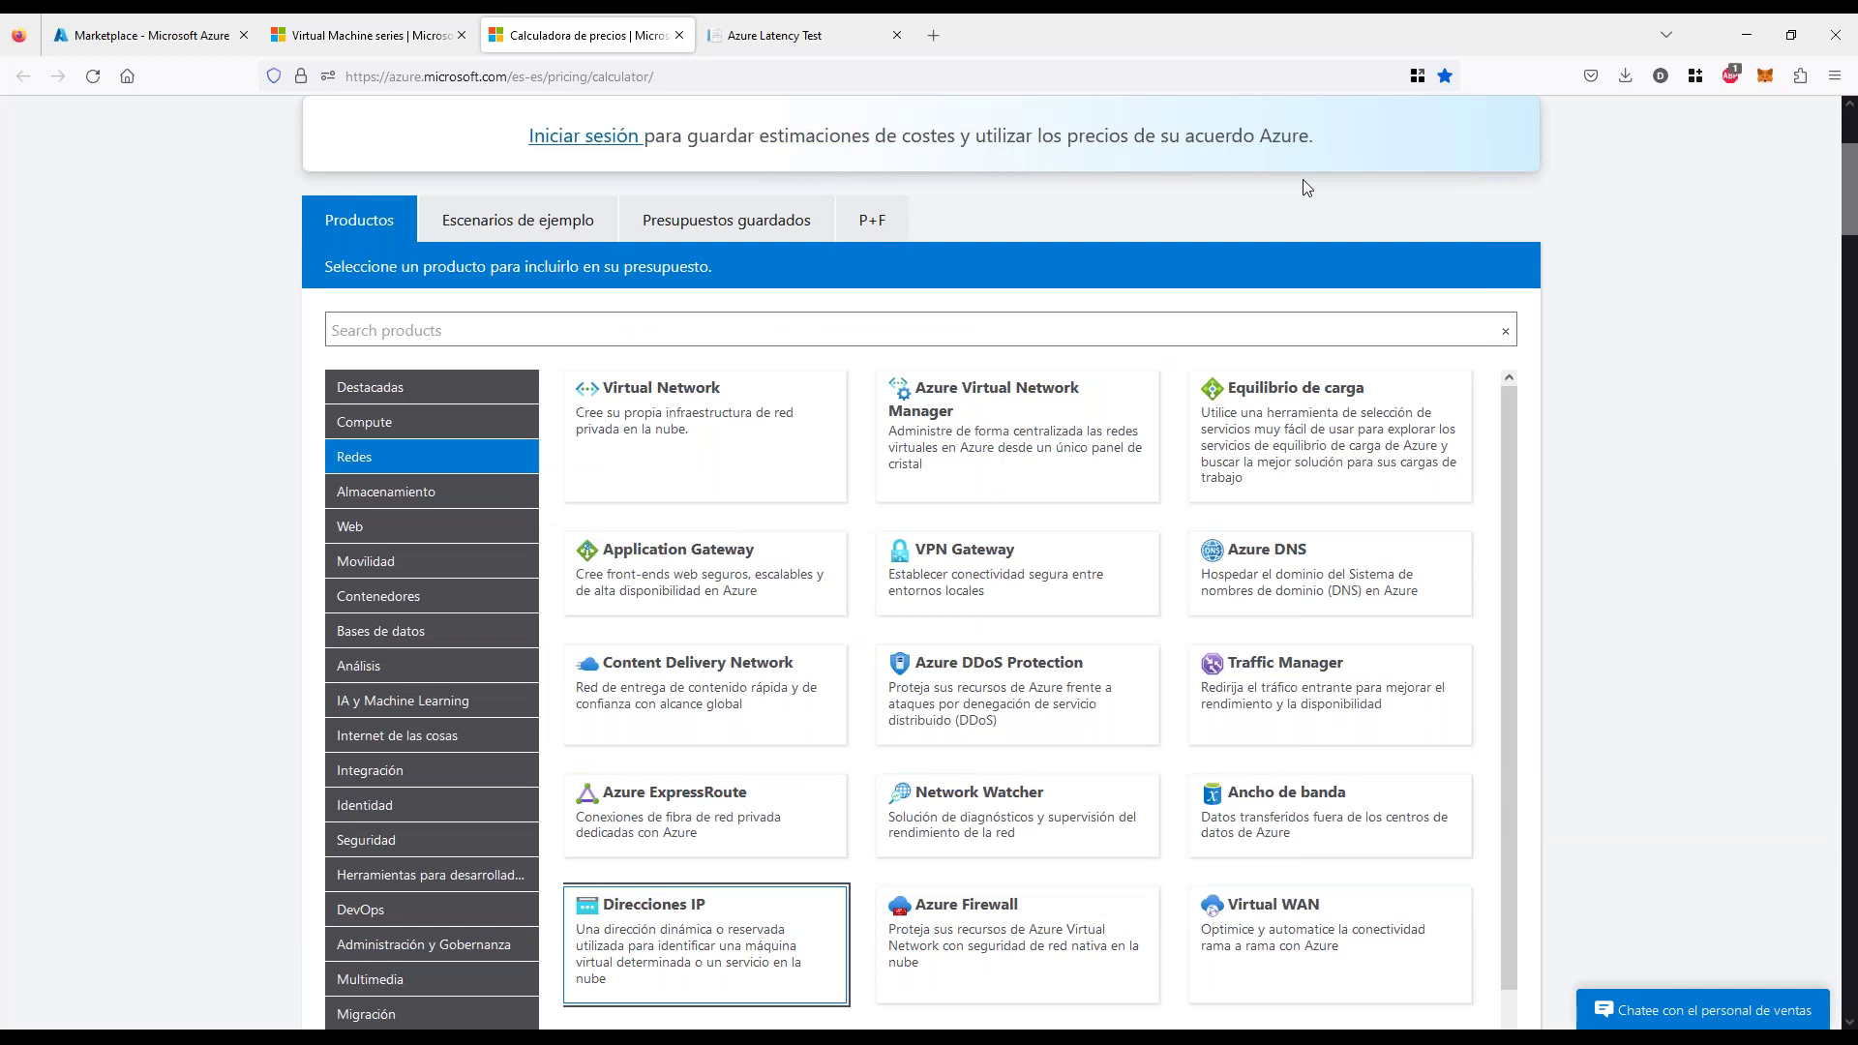
{"action": "scroll", "coordinate": [1459, 467], "scroll_direction": "down", "scroll_amount": 10}
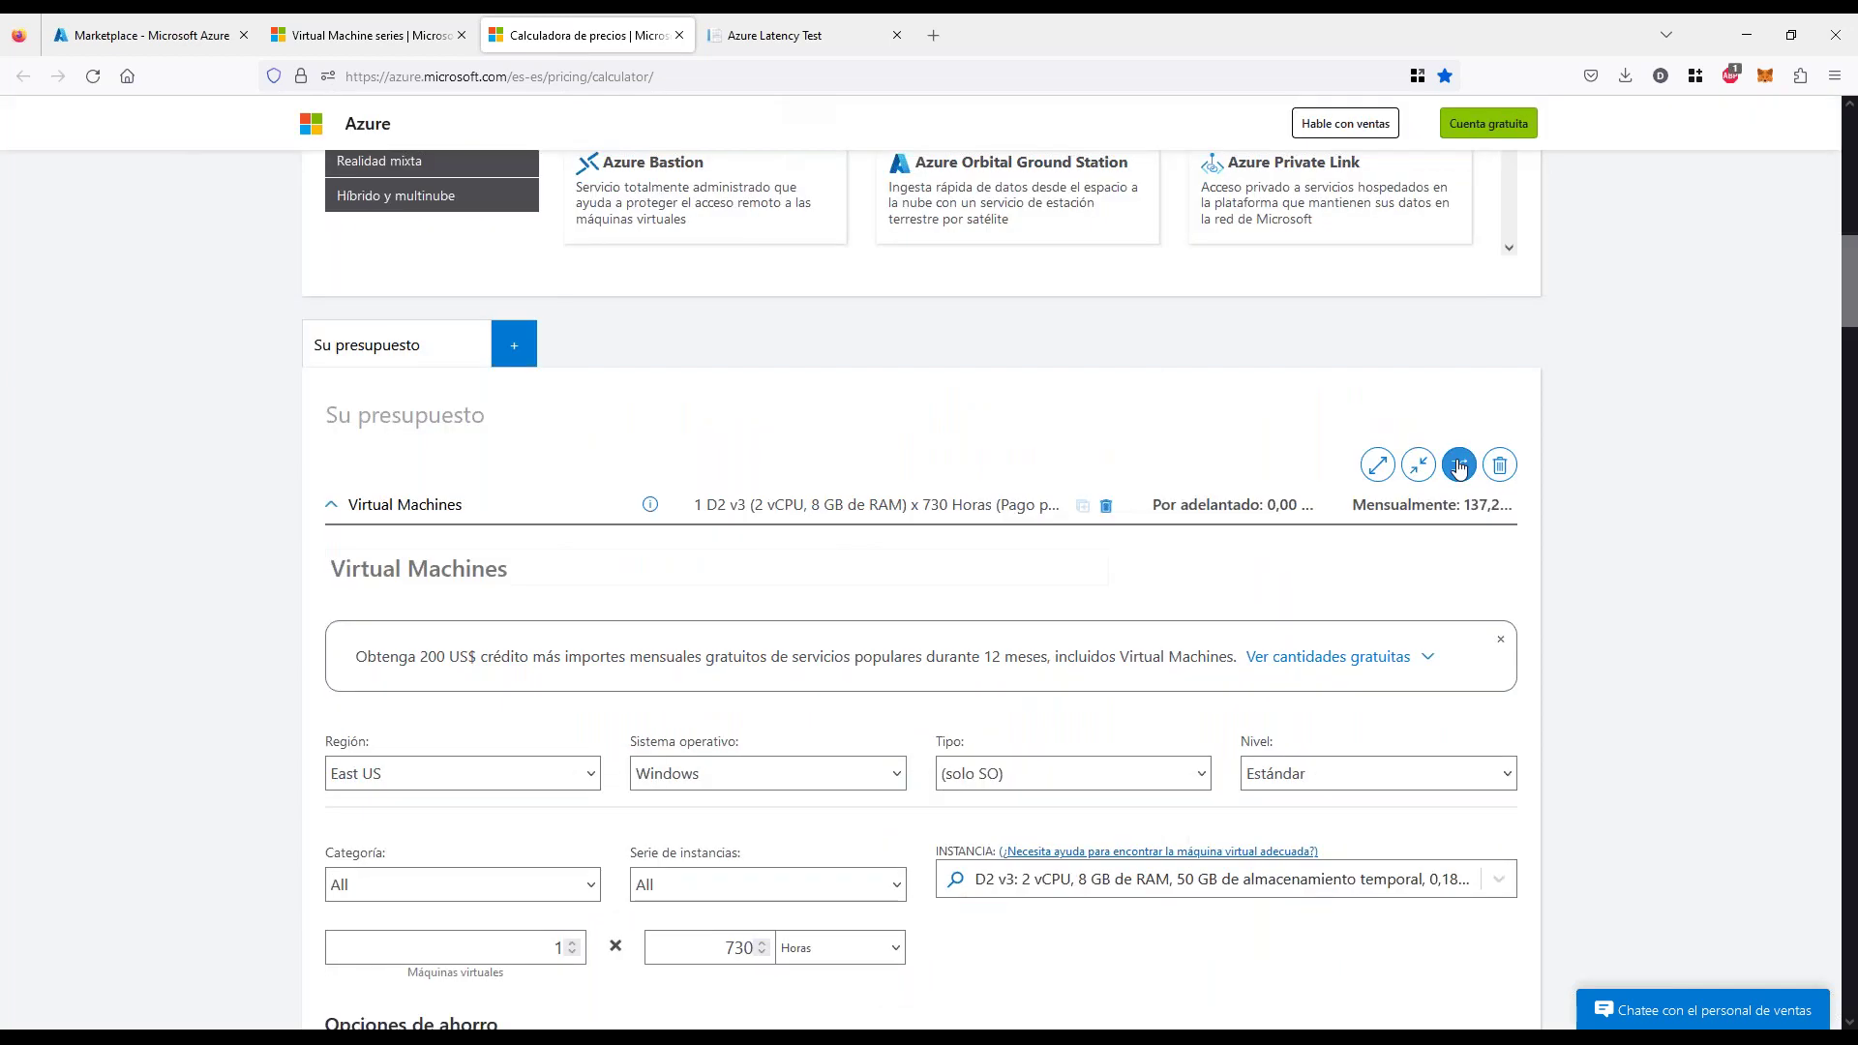
{"action": "left_click", "coordinate": [1418, 464]}
{"action": "left_click", "coordinate": [405, 504]}
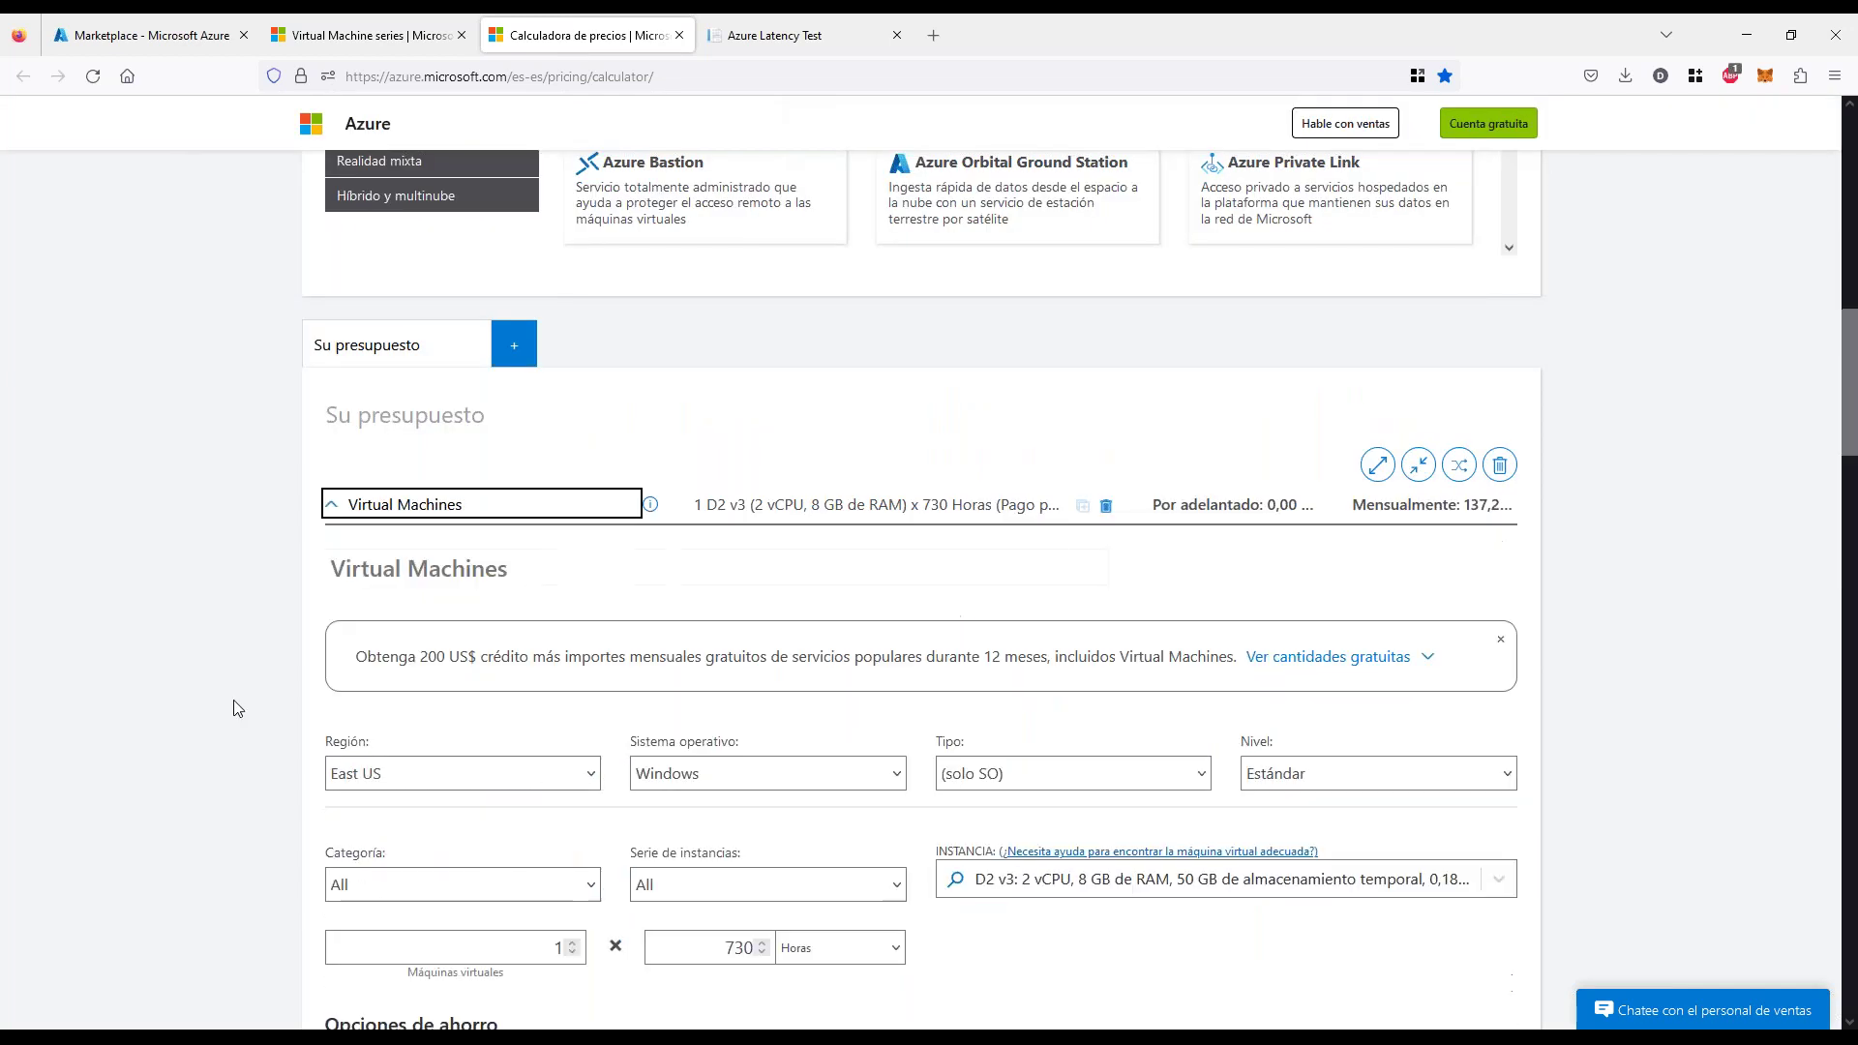
{"action": "scroll", "coordinate": [261, 709], "scroll_direction": "down", "scroll_amount": 2}
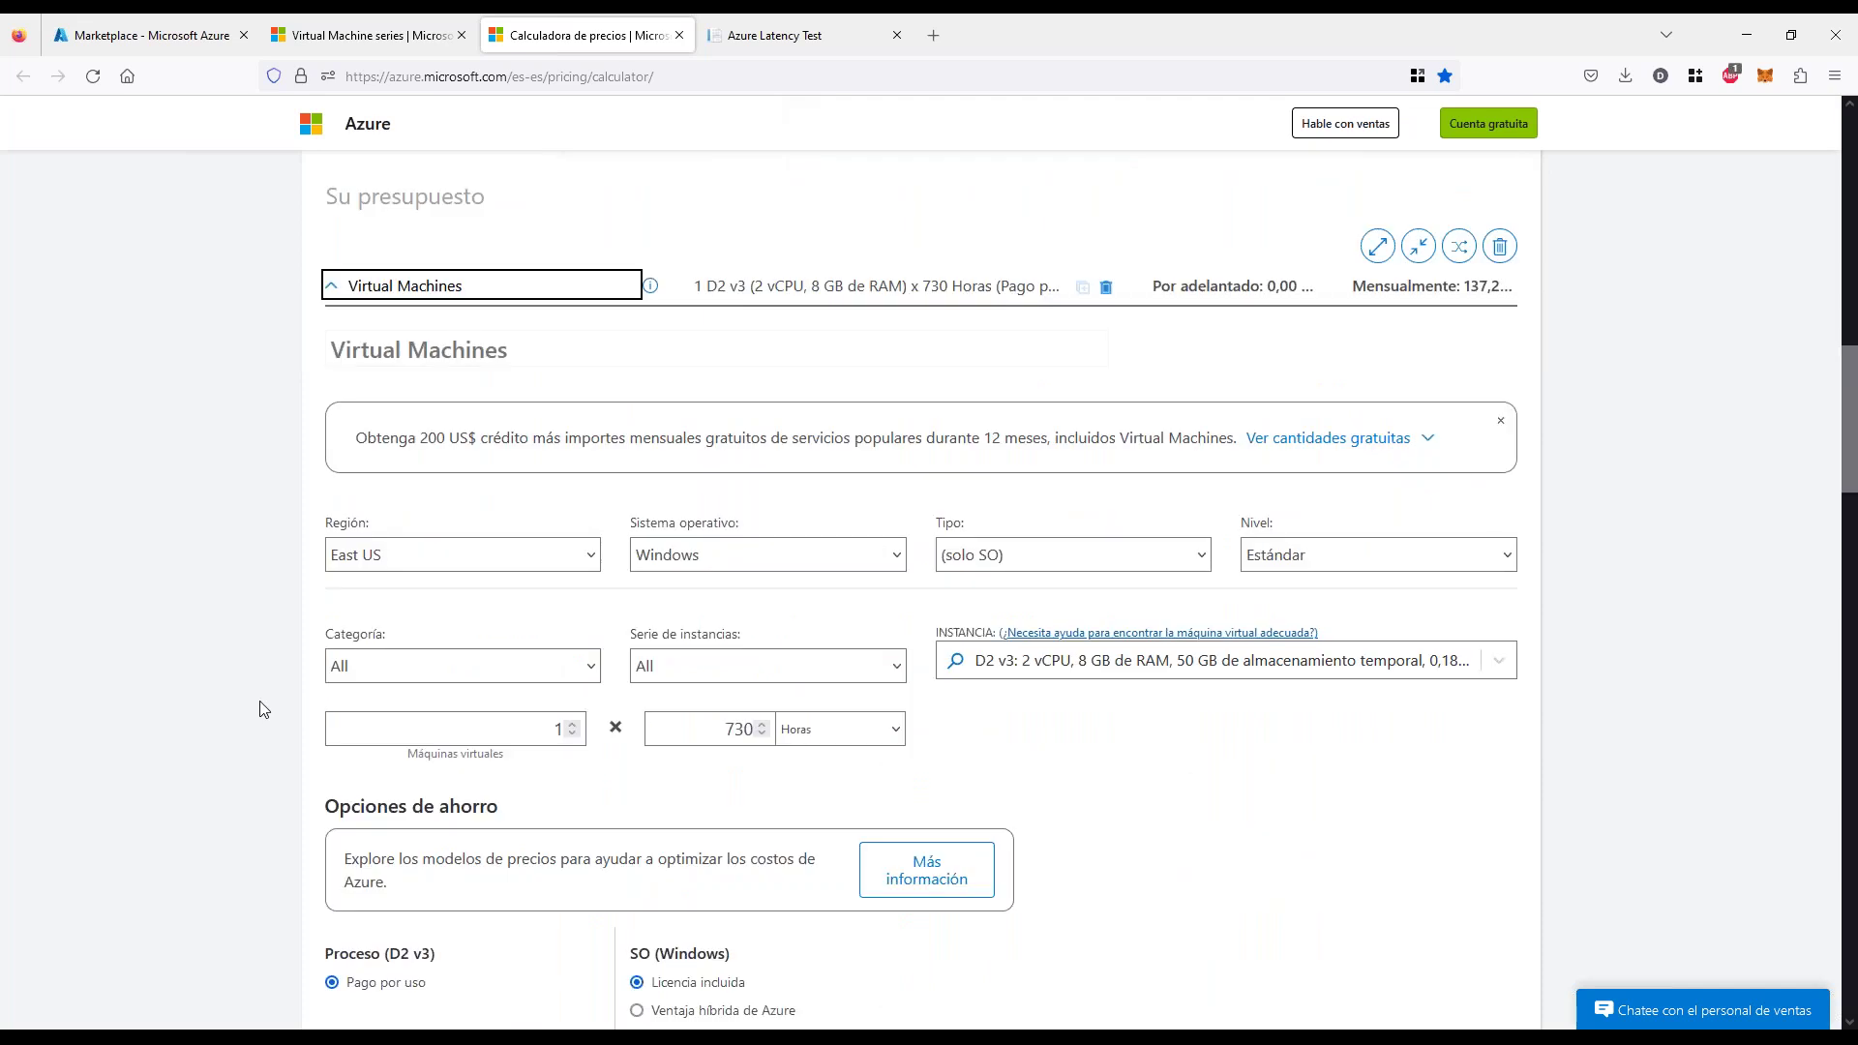
{"action": "scroll", "coordinate": [259, 709], "scroll_direction": "down", "scroll_amount": 1}
Check the available regions for the virtual machine, keeping East US, and look over its savings options
{"action": "left_click", "coordinate": [584, 481]}
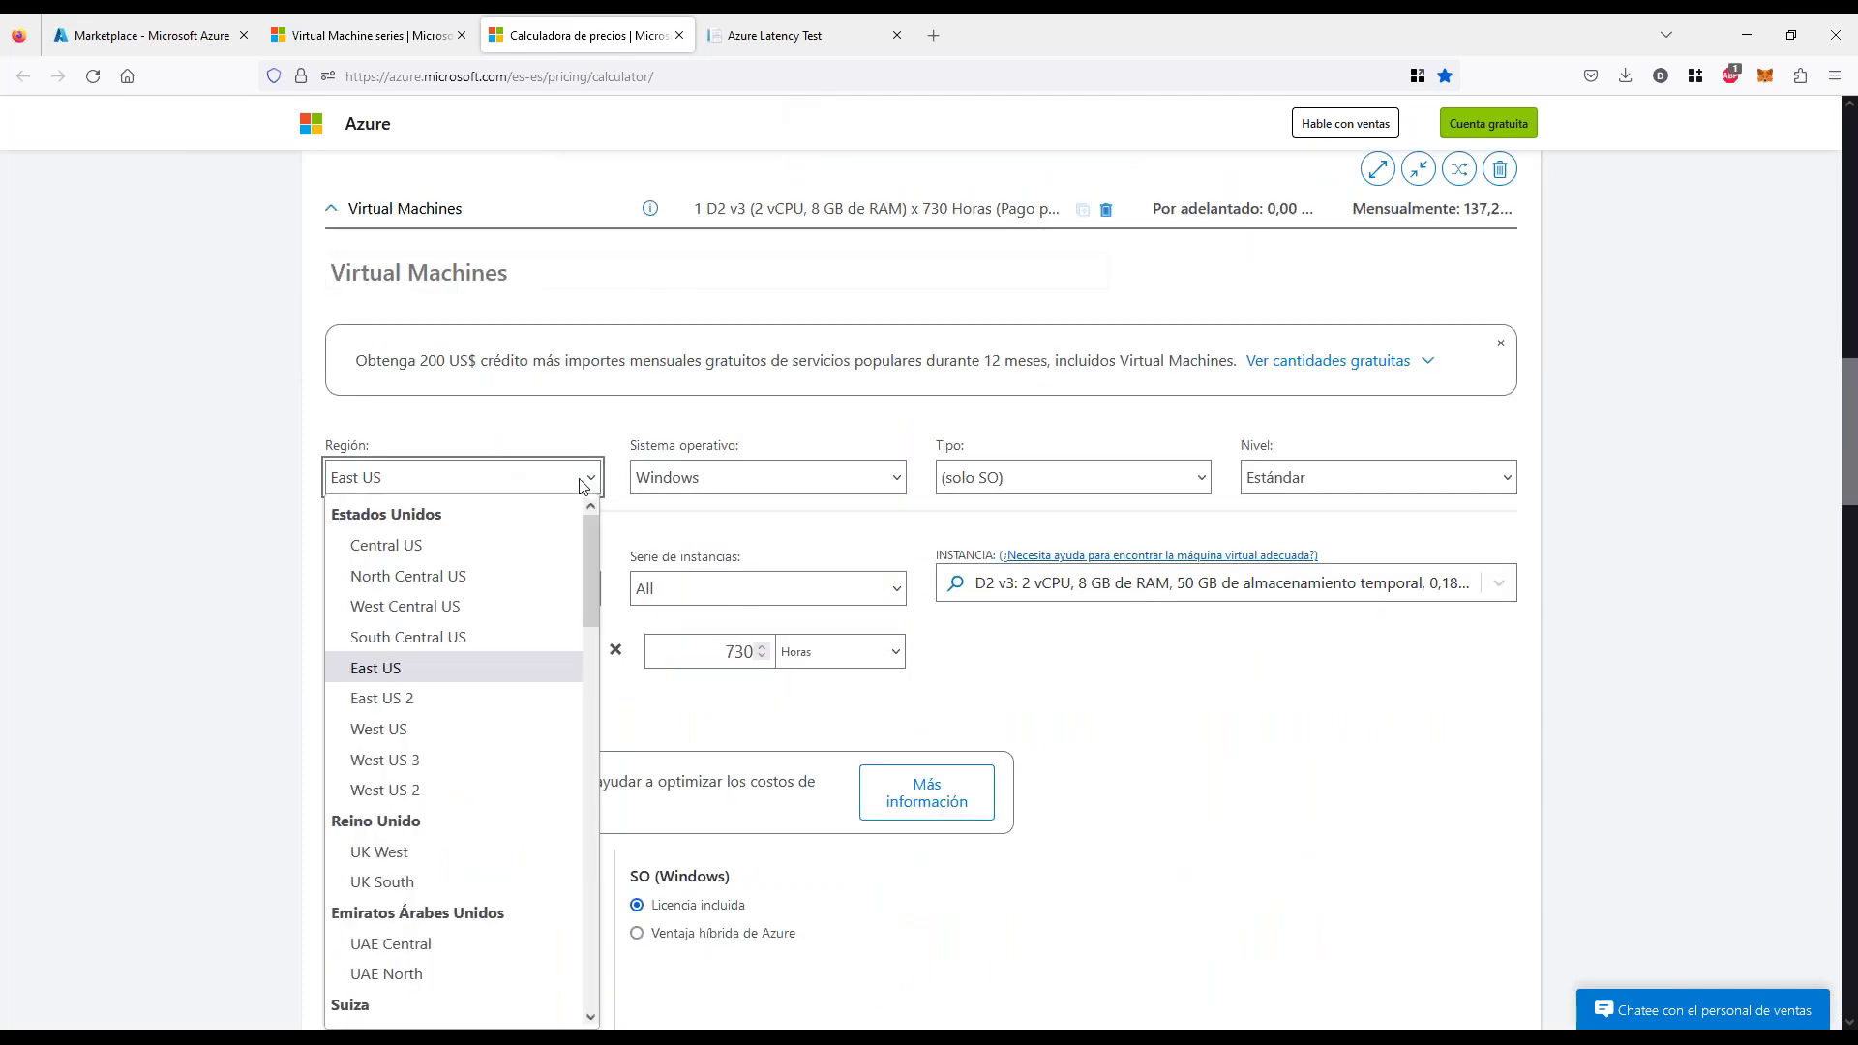
{"action": "left_click", "coordinate": [584, 484]}
{"action": "scroll", "coordinate": [526, 531], "scroll_direction": "down", "scroll_amount": 1}
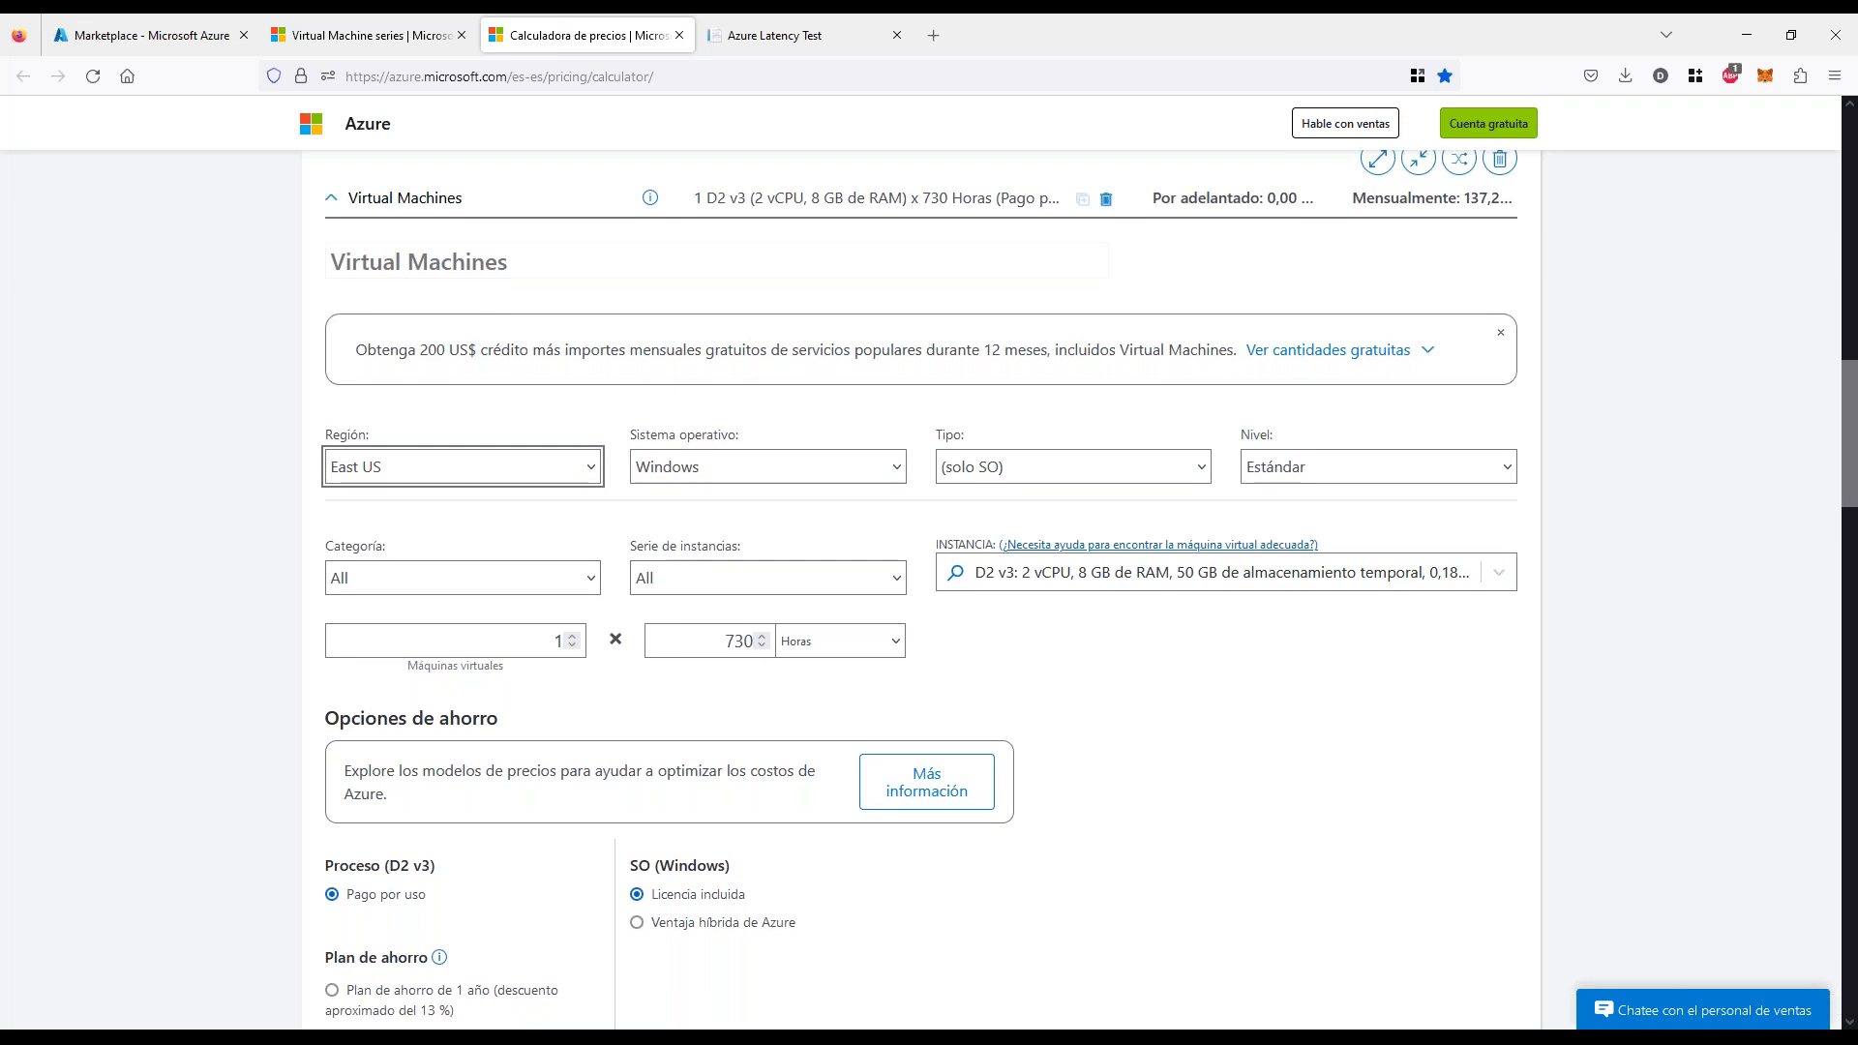
{"action": "scroll", "coordinate": [464, 699], "scroll_direction": "down", "scroll_amount": 2}
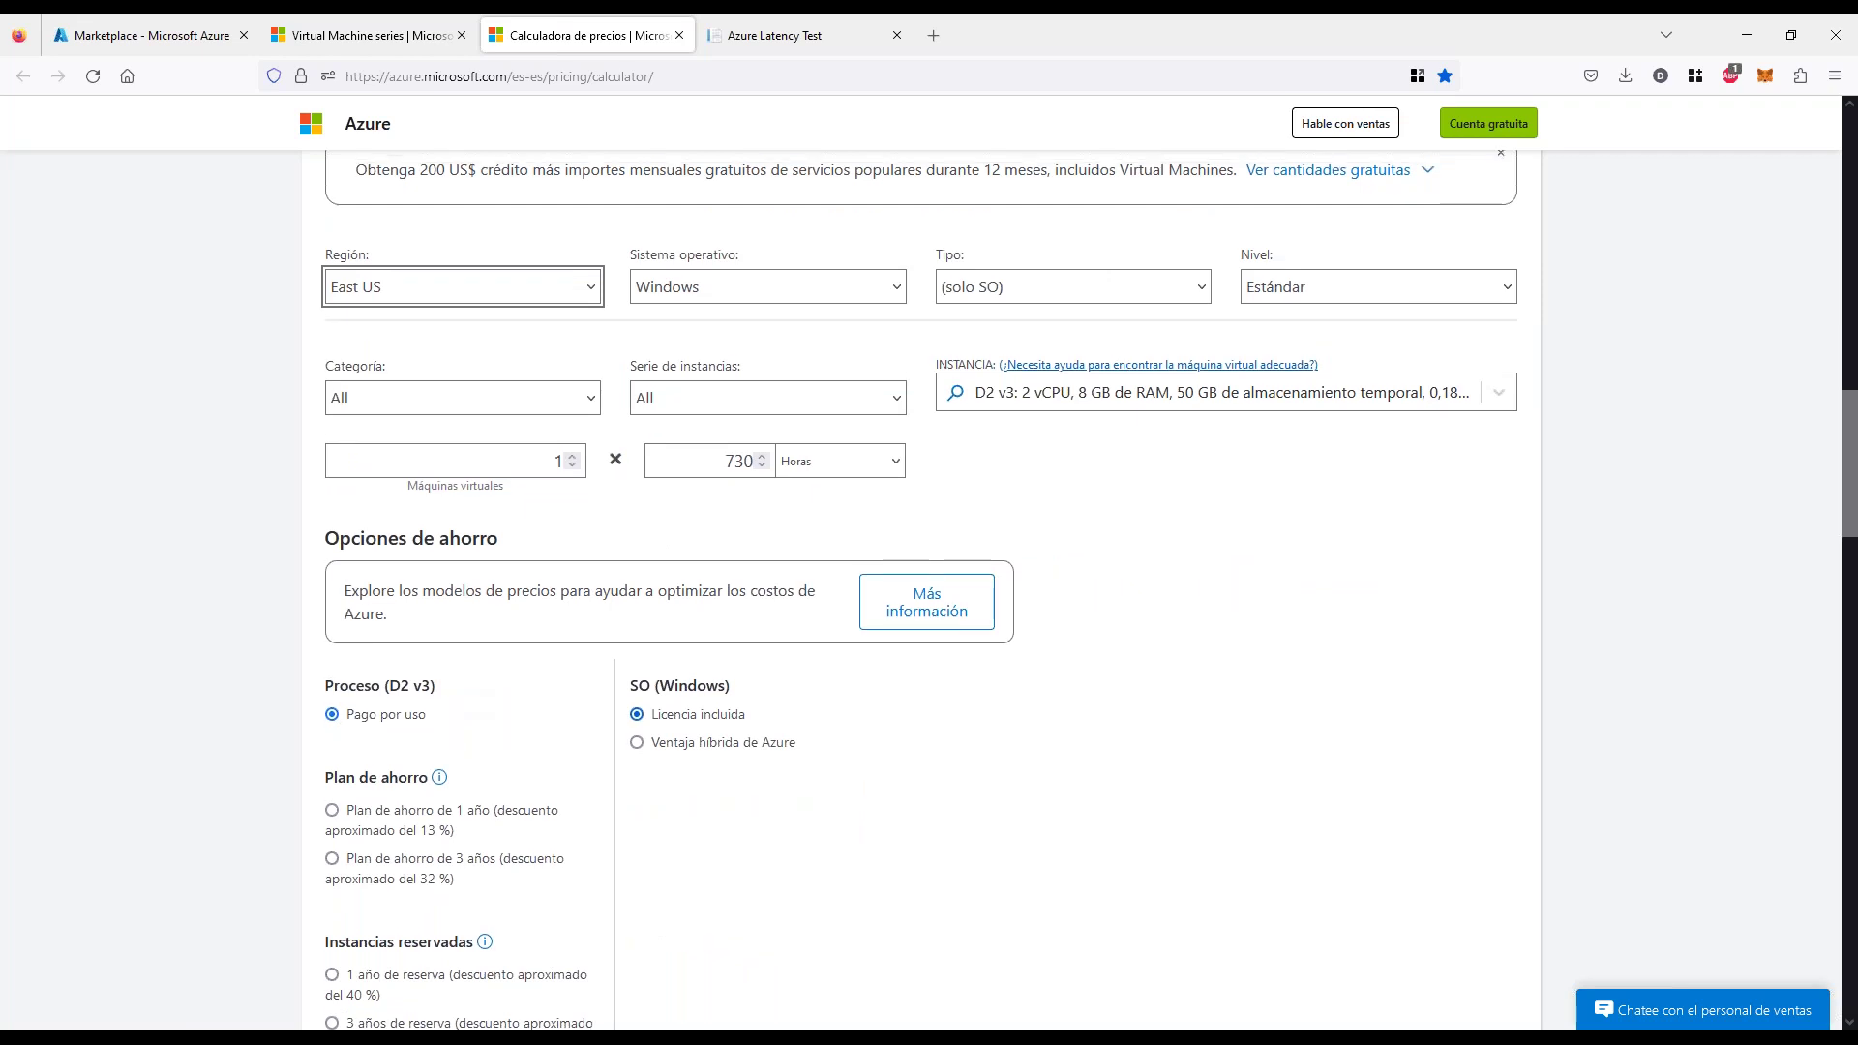
Set the virtual machine's operating system to Linux with type SUSE Linux Enterprise and examine the software cost section
{"action": "key", "text": "Tab"}
{"action": "scroll", "coordinate": [713, 527], "scroll_direction": "up", "scroll_amount": 2}
{"action": "key", "text": "Down"}
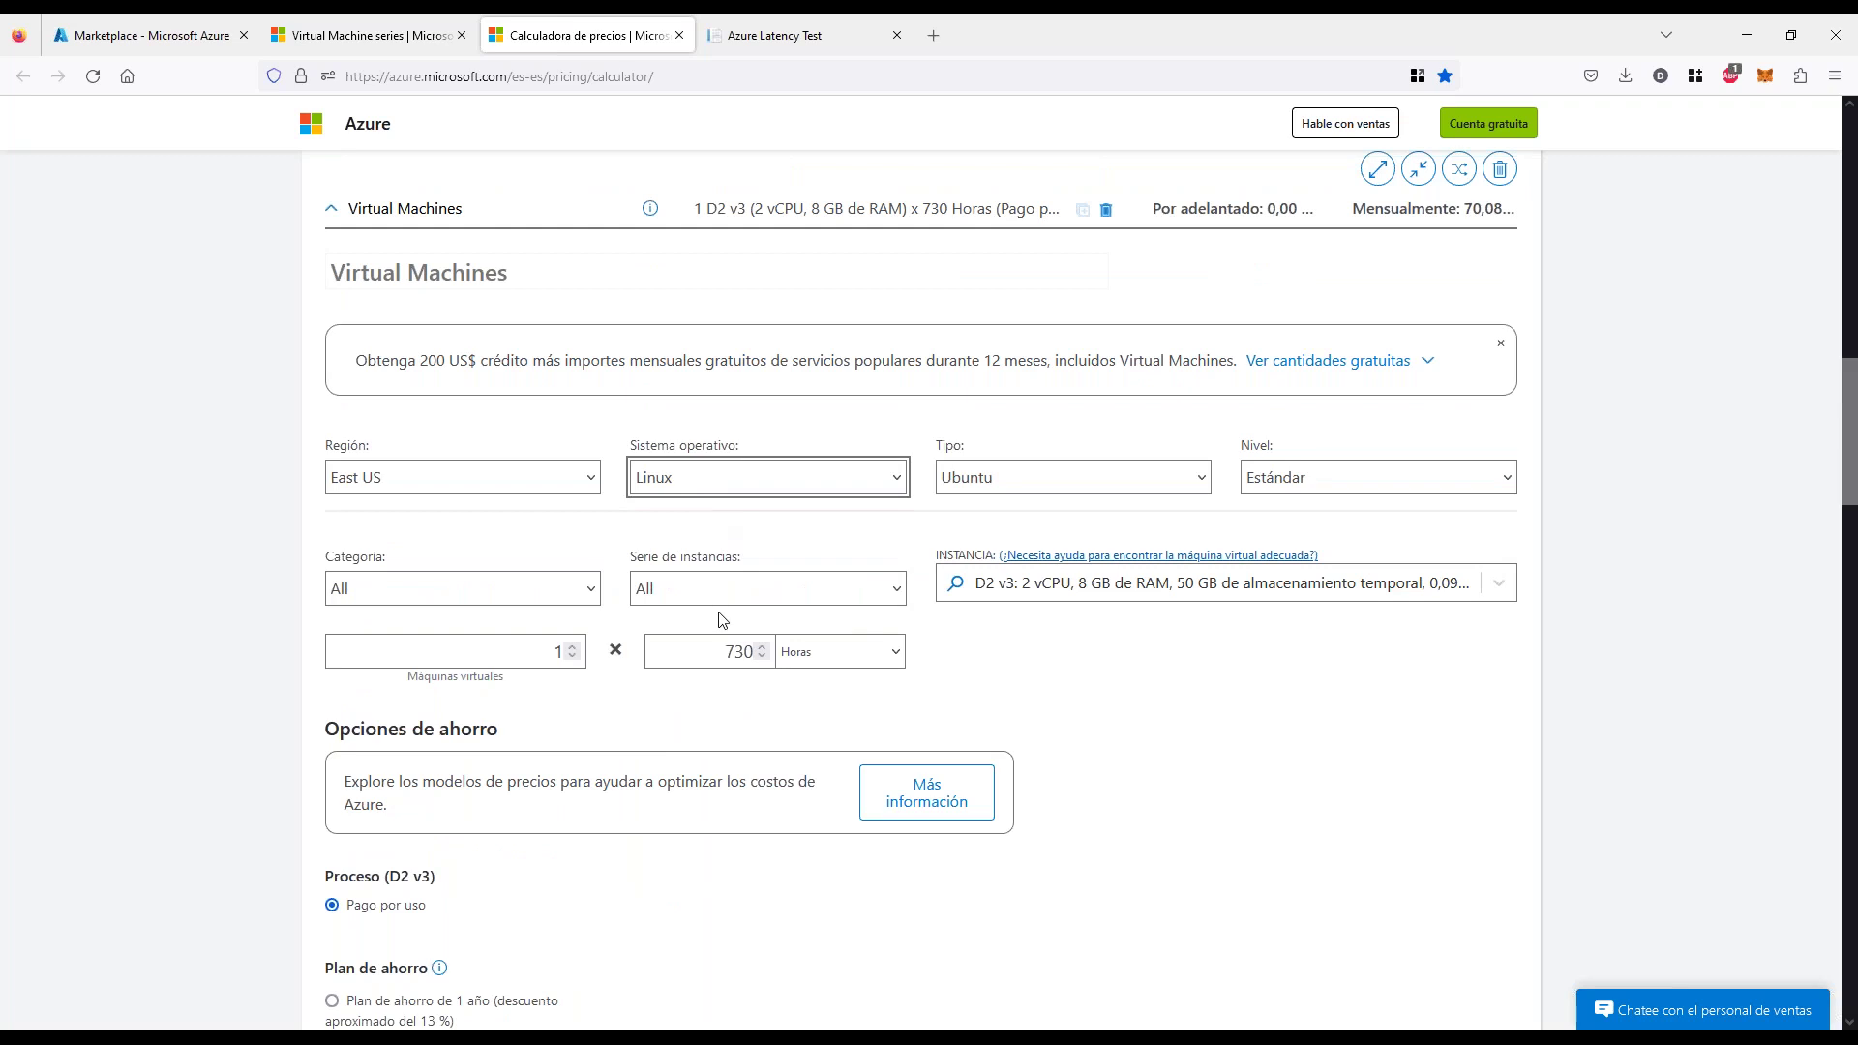
{"action": "scroll", "coordinate": [731, 658], "scroll_direction": "down", "scroll_amount": 4}
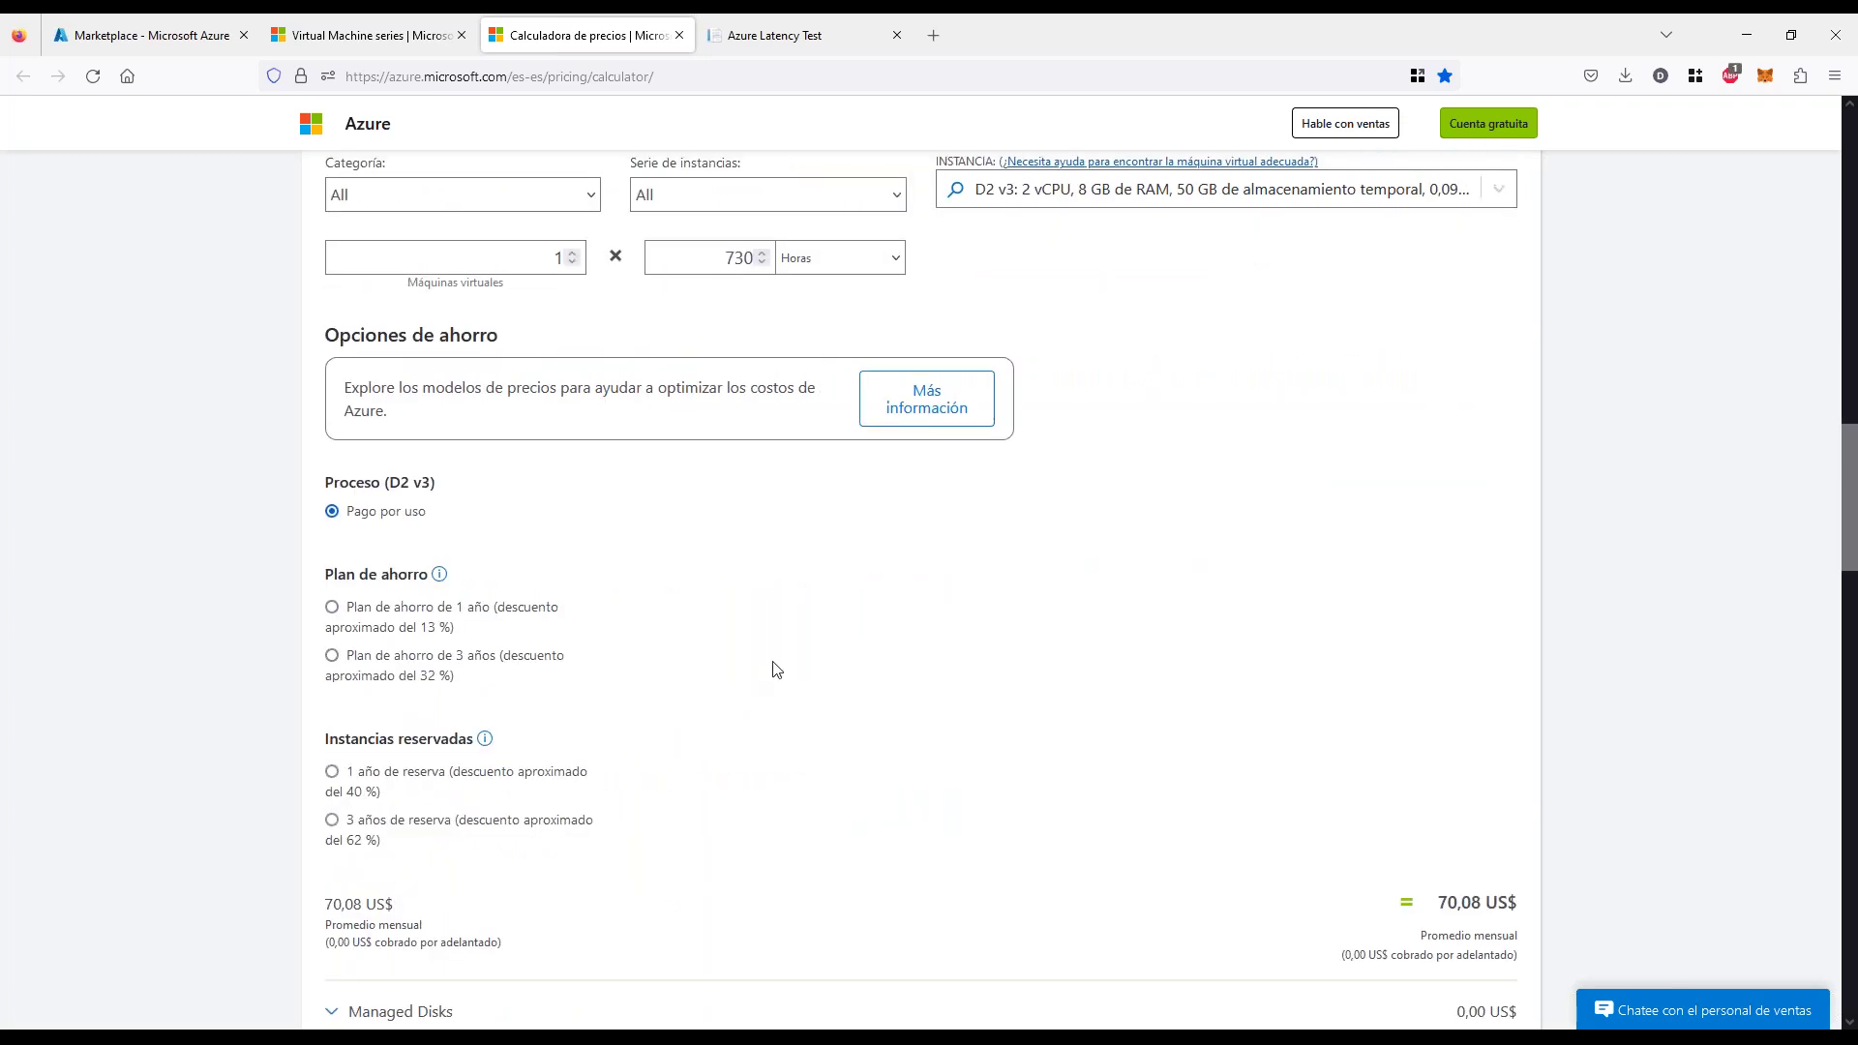
{"action": "scroll", "coordinate": [771, 668], "scroll_direction": "up", "scroll_amount": 4}
{"action": "left_click", "coordinate": [1076, 478]}
{"action": "left_click", "coordinate": [1019, 790]}
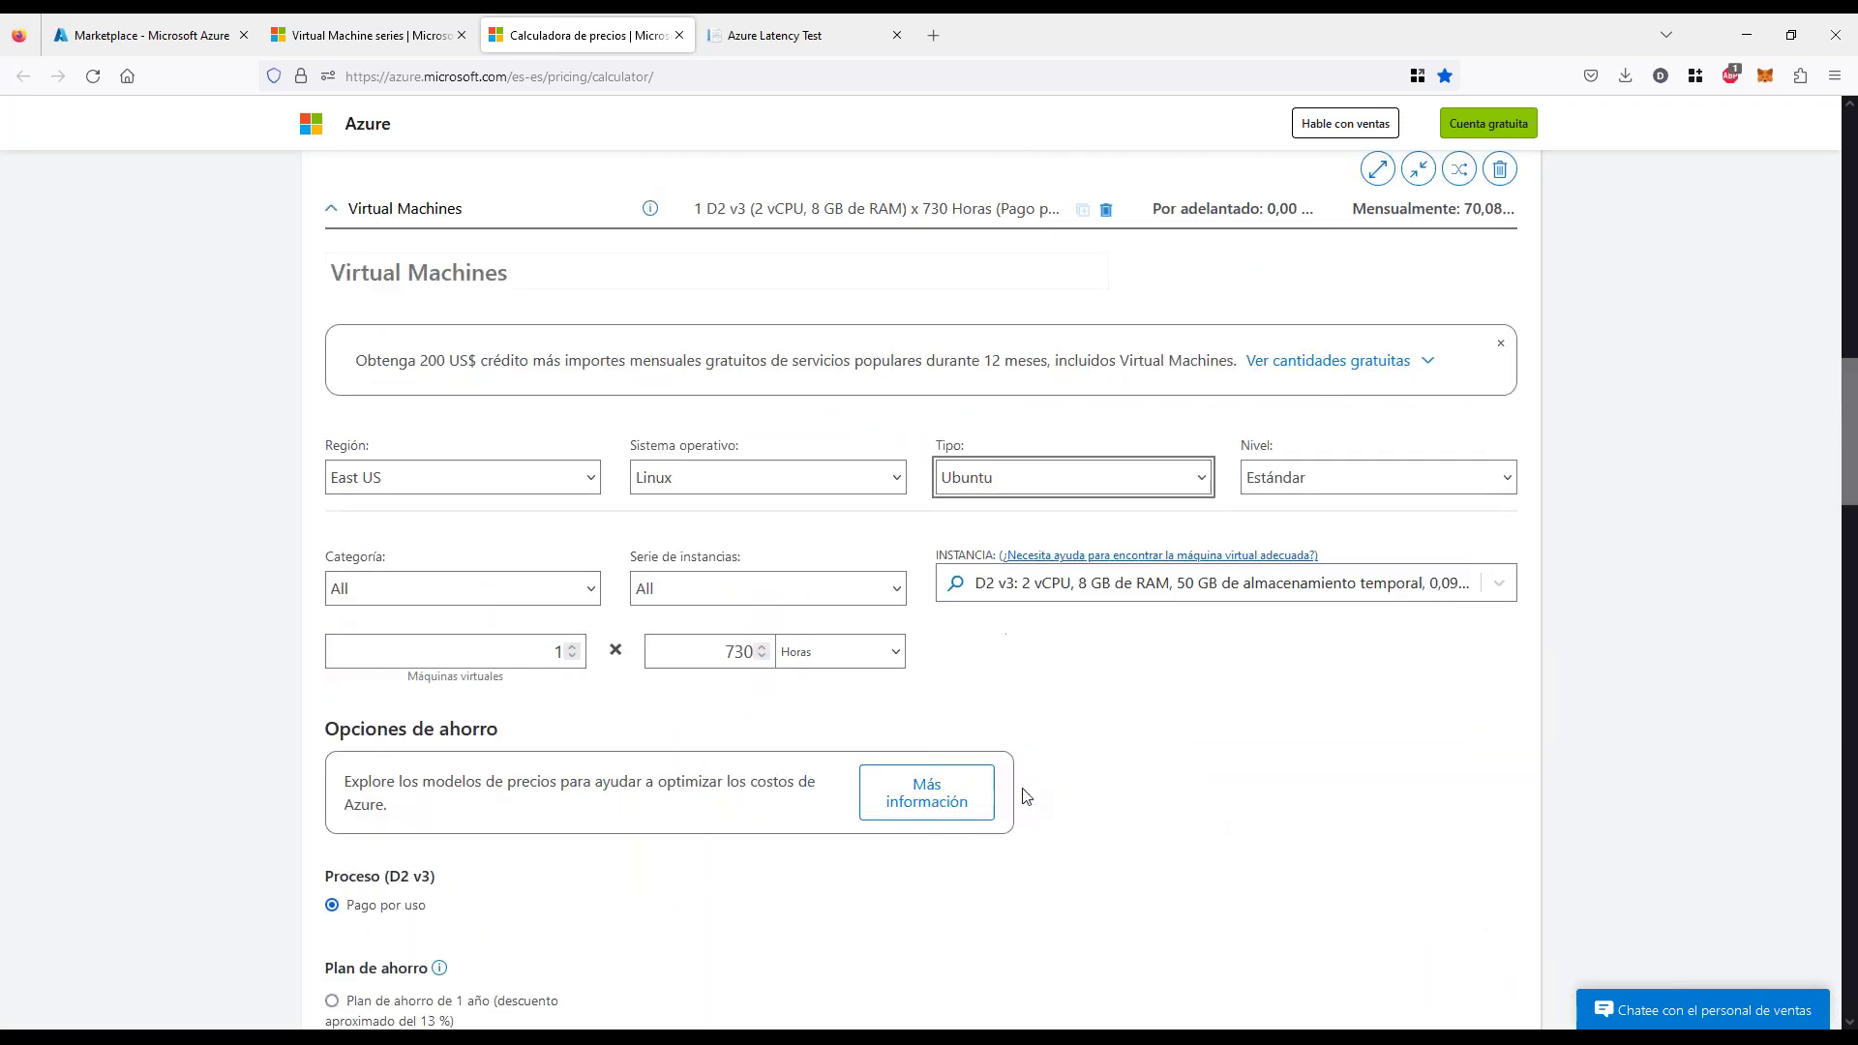
{"action": "left_click_drag", "start_coordinate": [659, 881], "coordinate": [855, 881]}
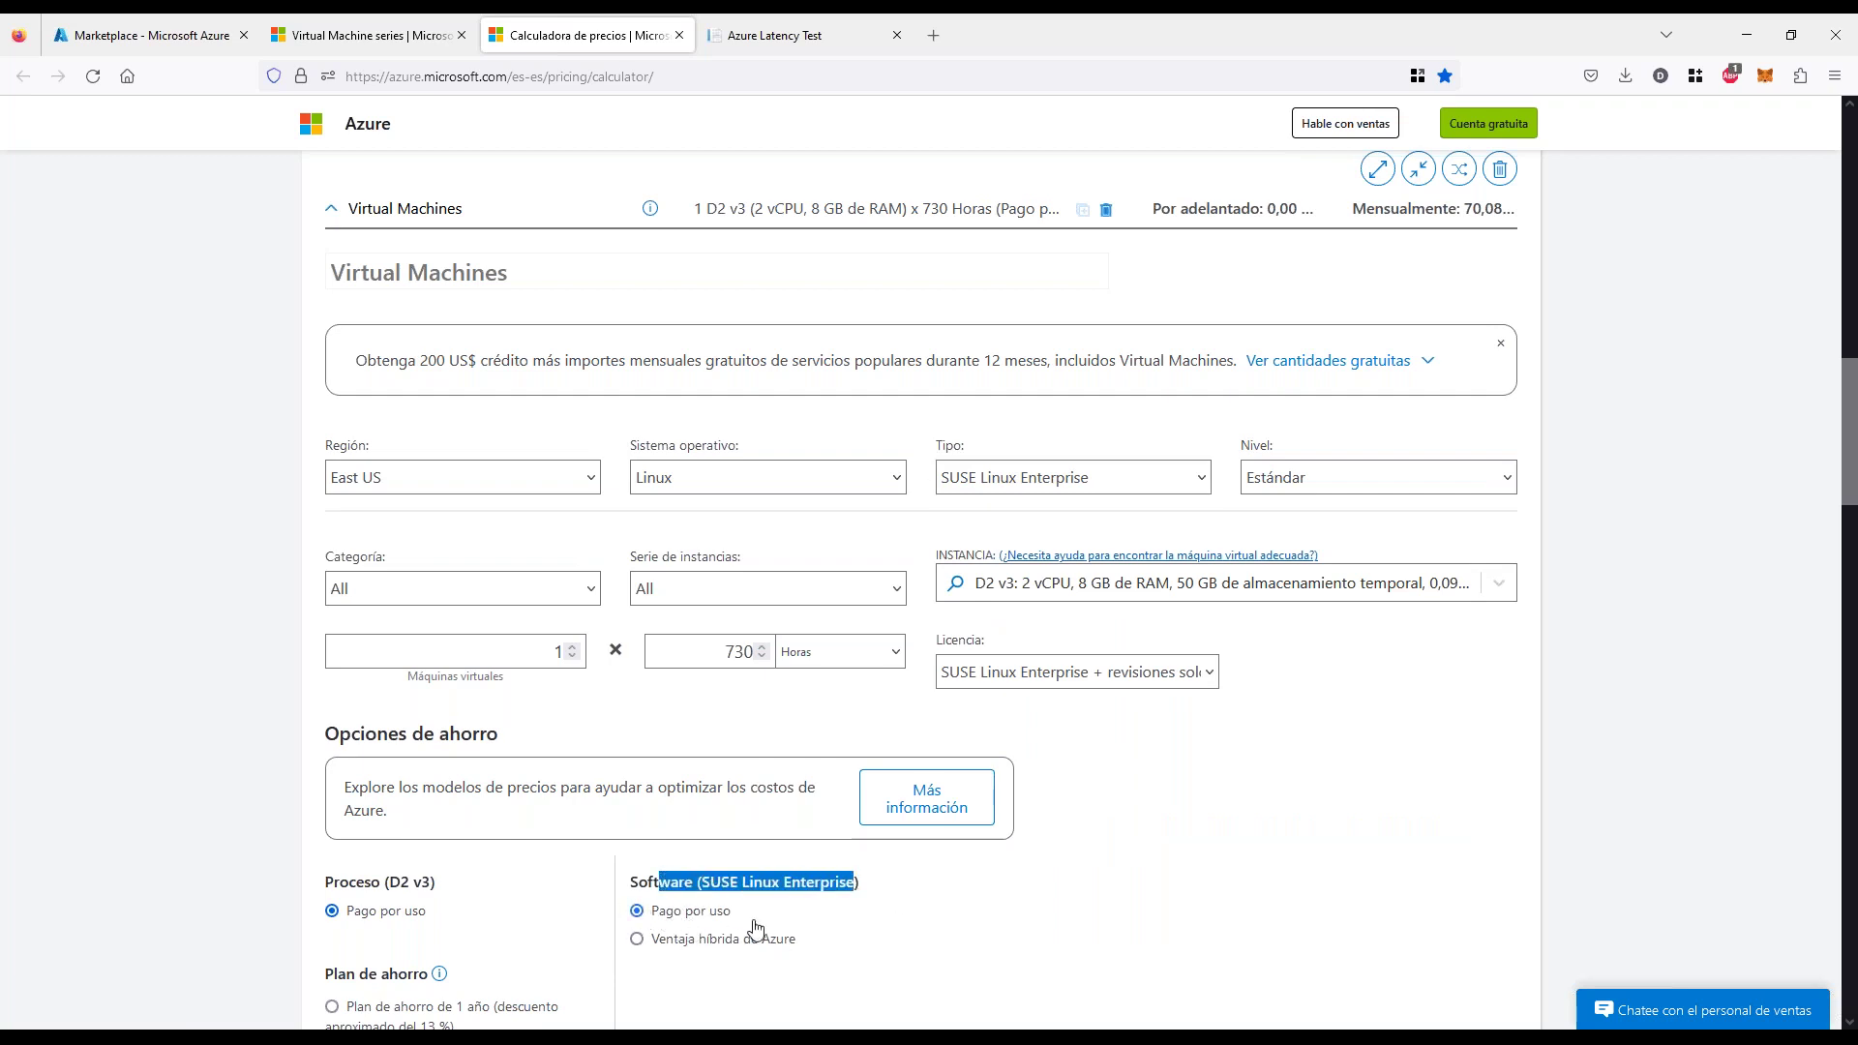
{"action": "scroll", "coordinate": [756, 929], "scroll_direction": "down", "scroll_amount": 4}
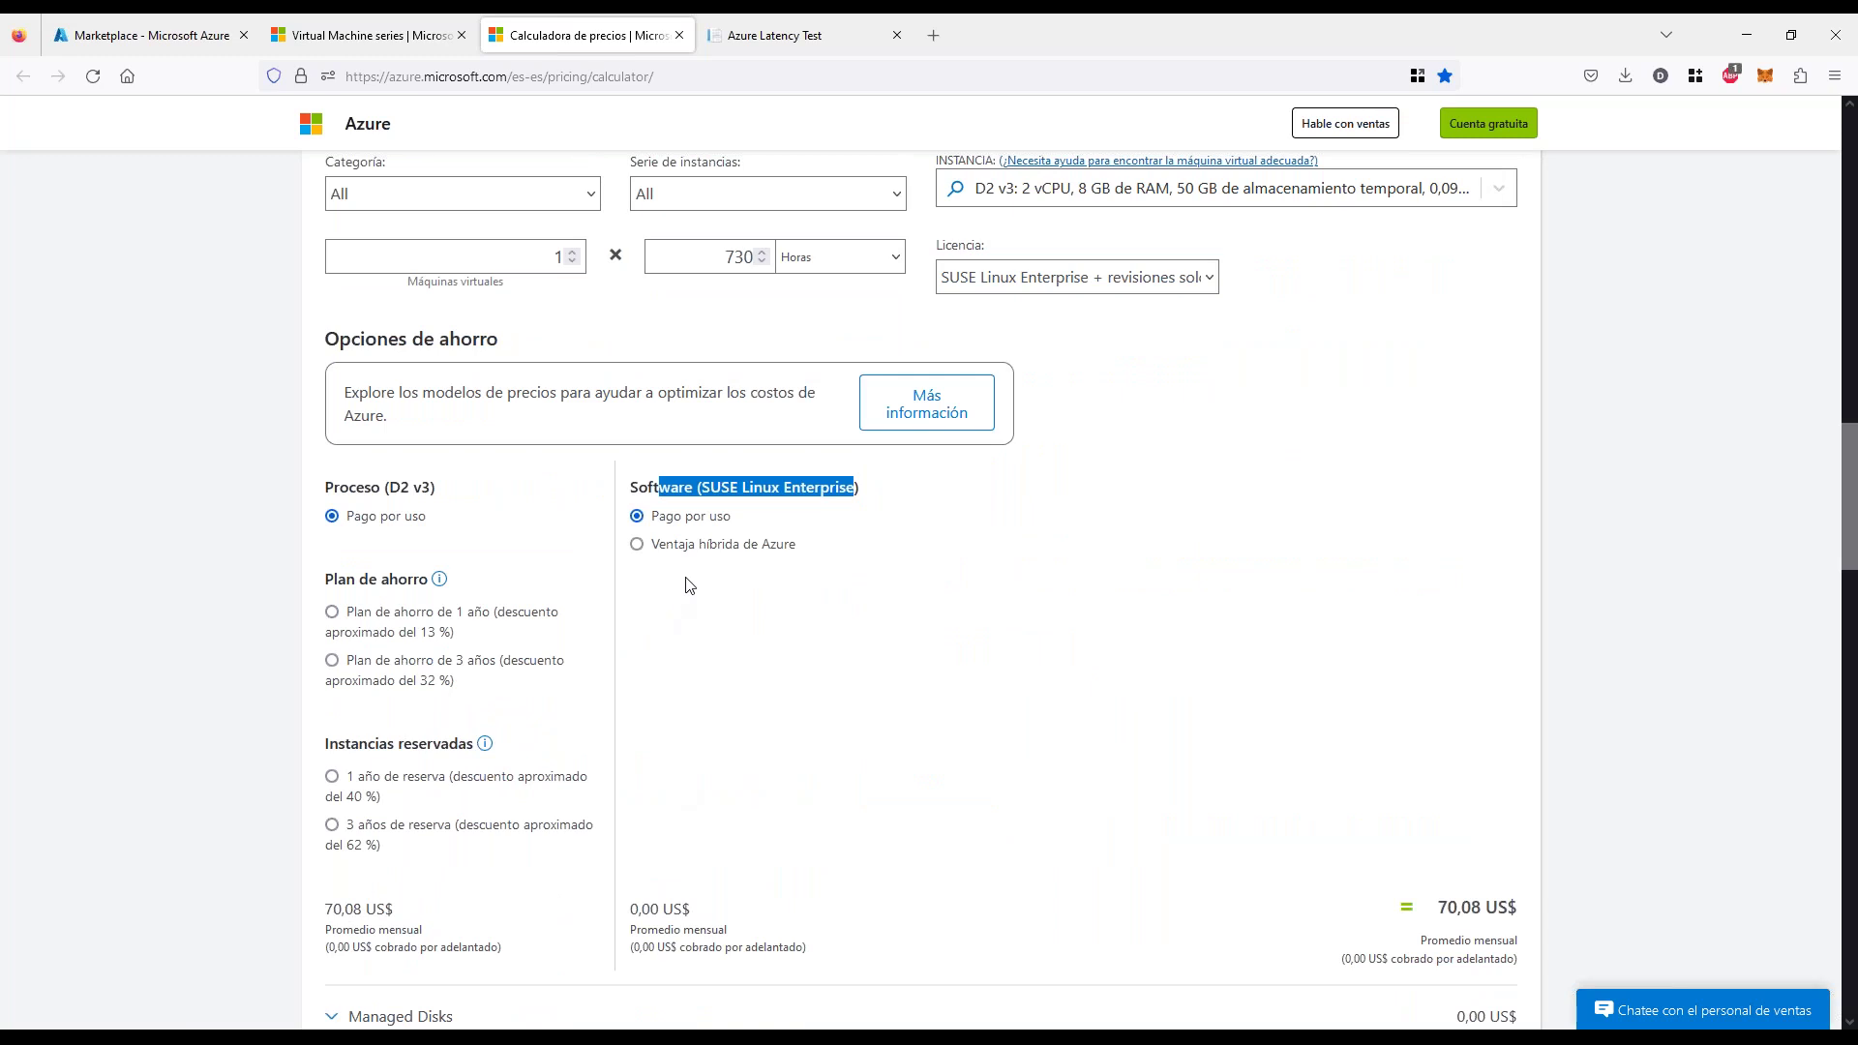
{"action": "scroll", "coordinate": [892, 765], "scroll_direction": "up", "scroll_amount": 4}
Set the virtual machine's operating system to Windows
{"action": "left_click", "coordinate": [1018, 484]}
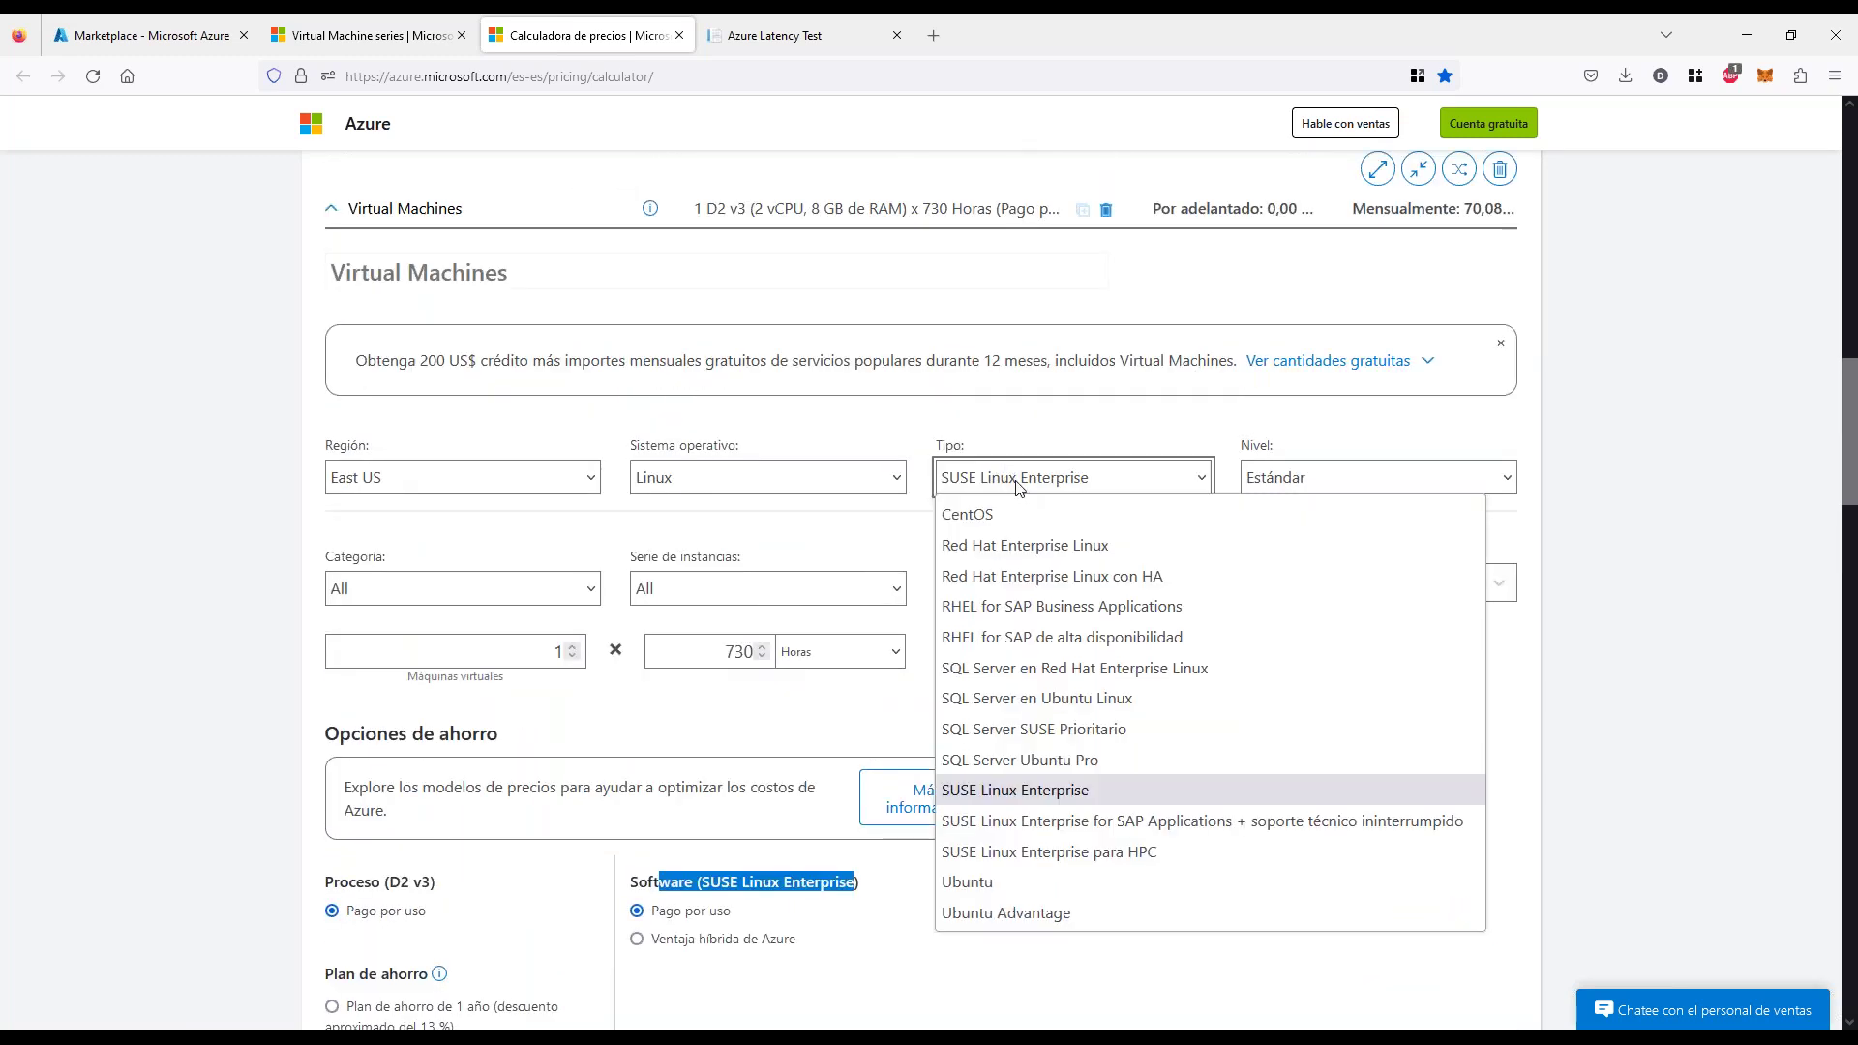
{"action": "left_click", "coordinate": [894, 490]}
{"action": "left_click", "coordinate": [701, 540]}
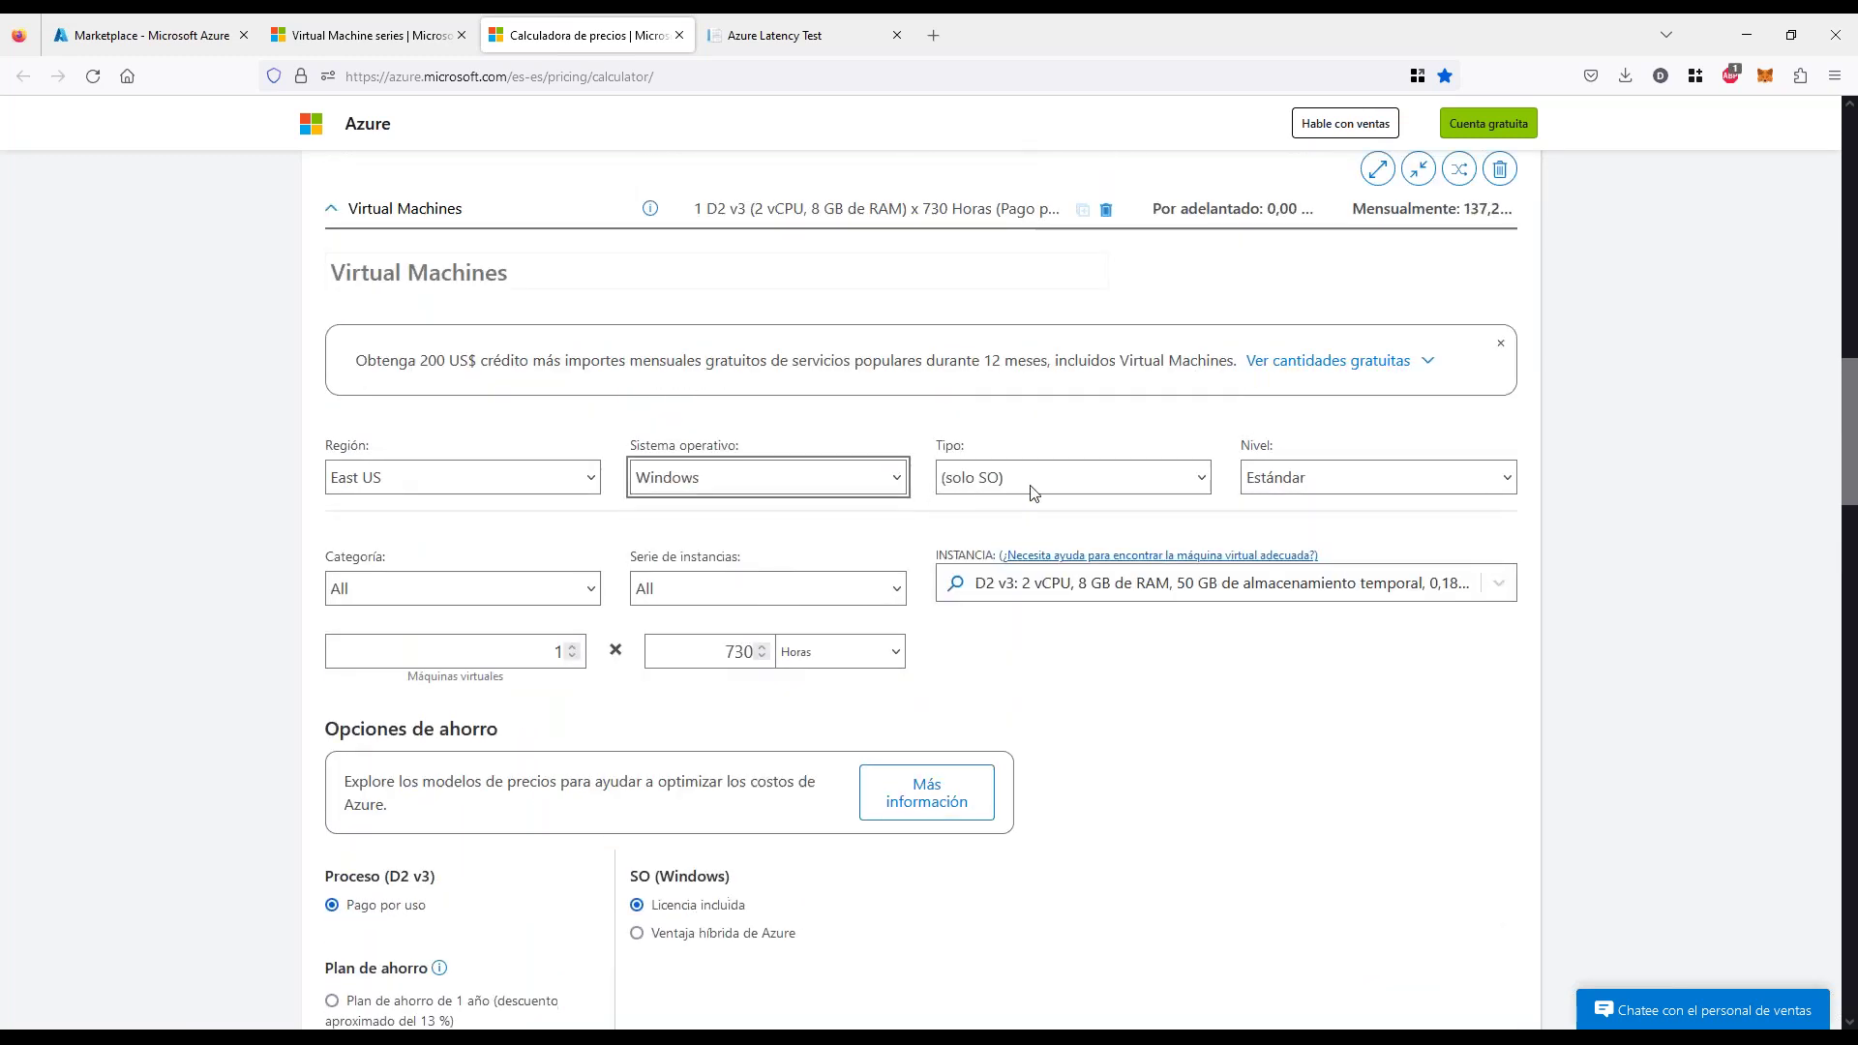
Set the virtual machine's type to SQL Server and examine its software licence cost and the selected instance's specifications
{"action": "left_click", "coordinate": [1106, 476]}
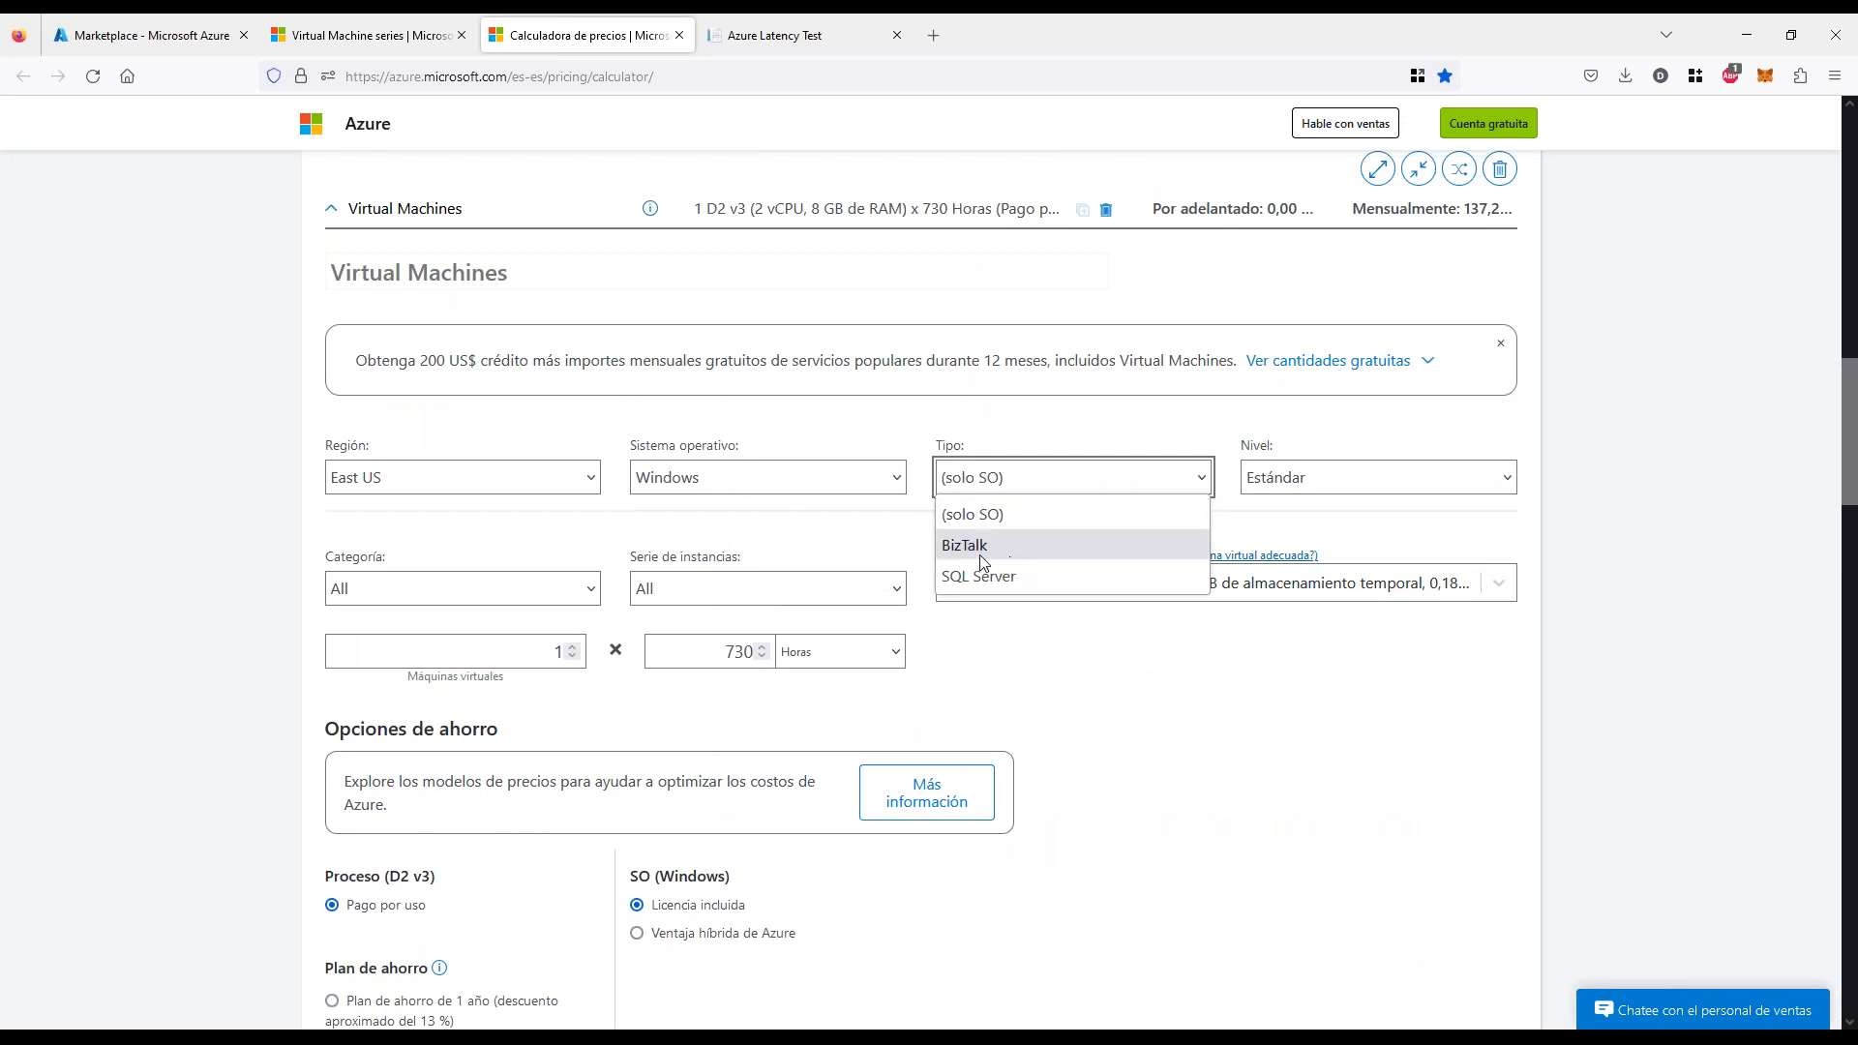
{"action": "left_click", "coordinate": [994, 579]}
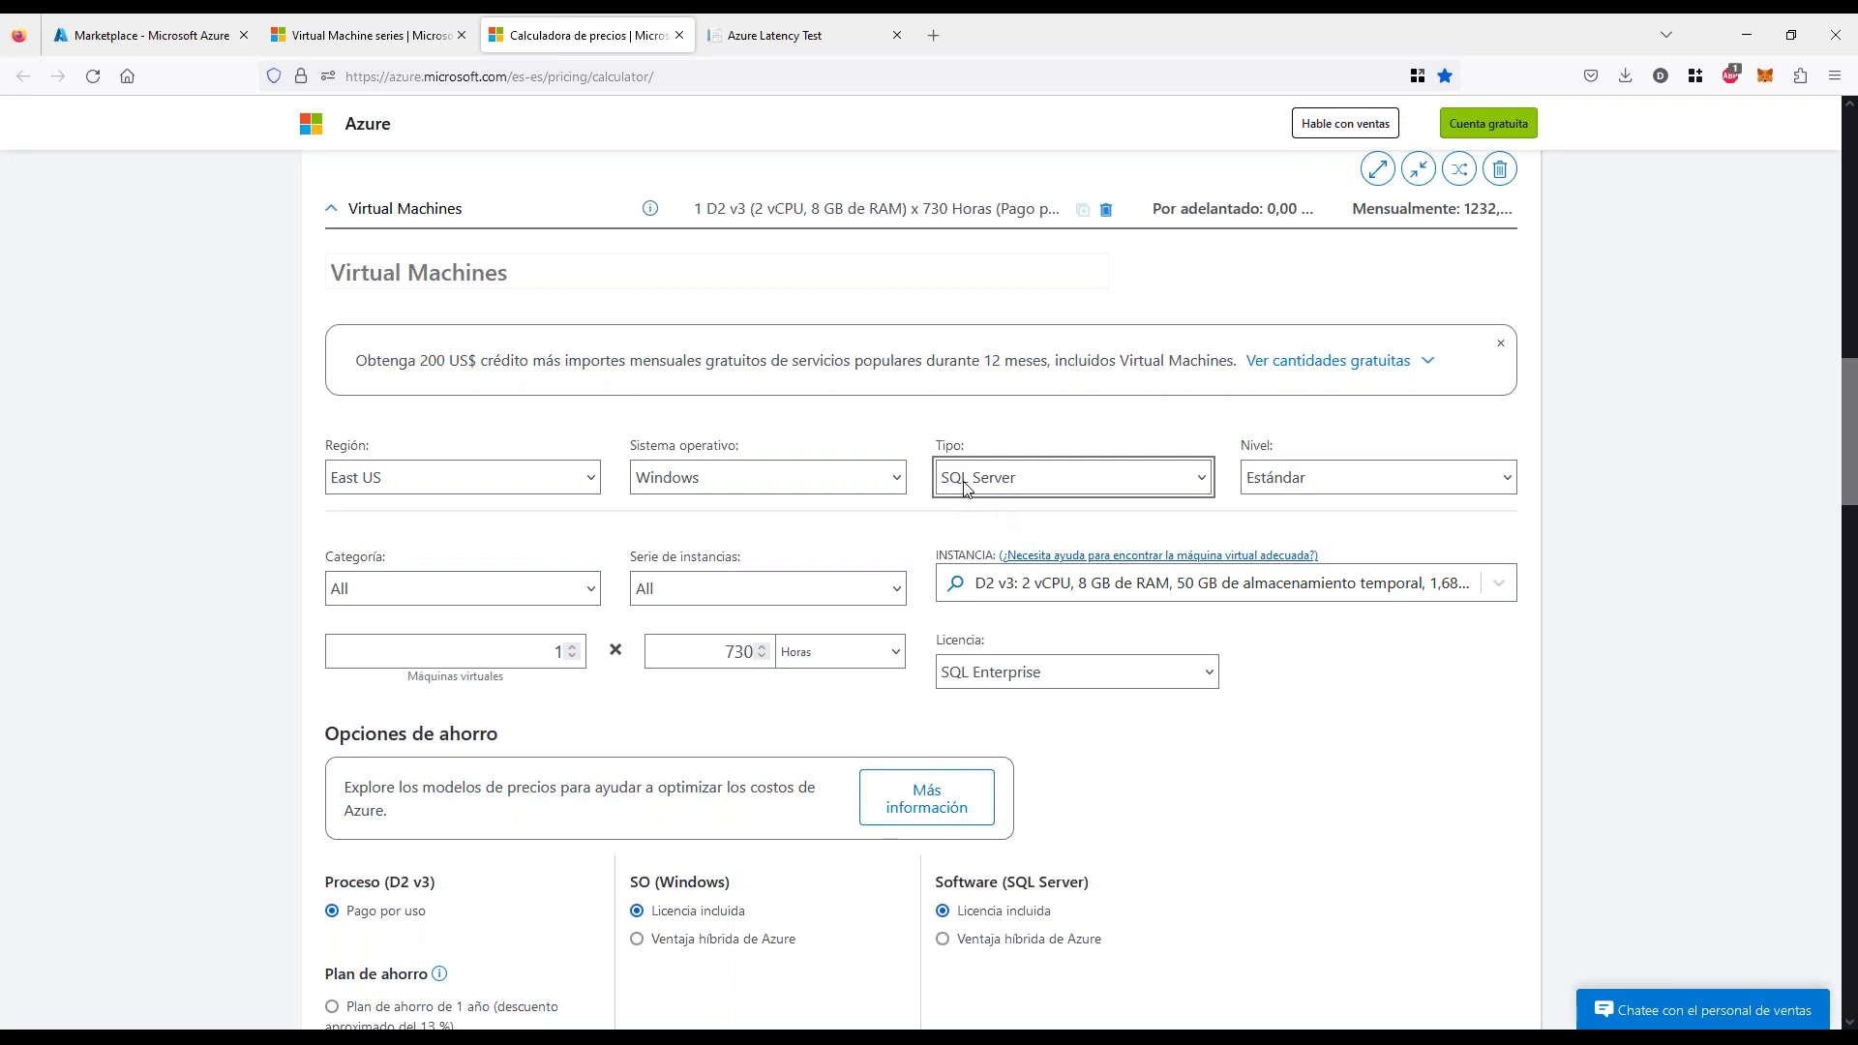
{"action": "left_click_drag", "start_coordinate": [953, 881], "coordinate": [1069, 883]}
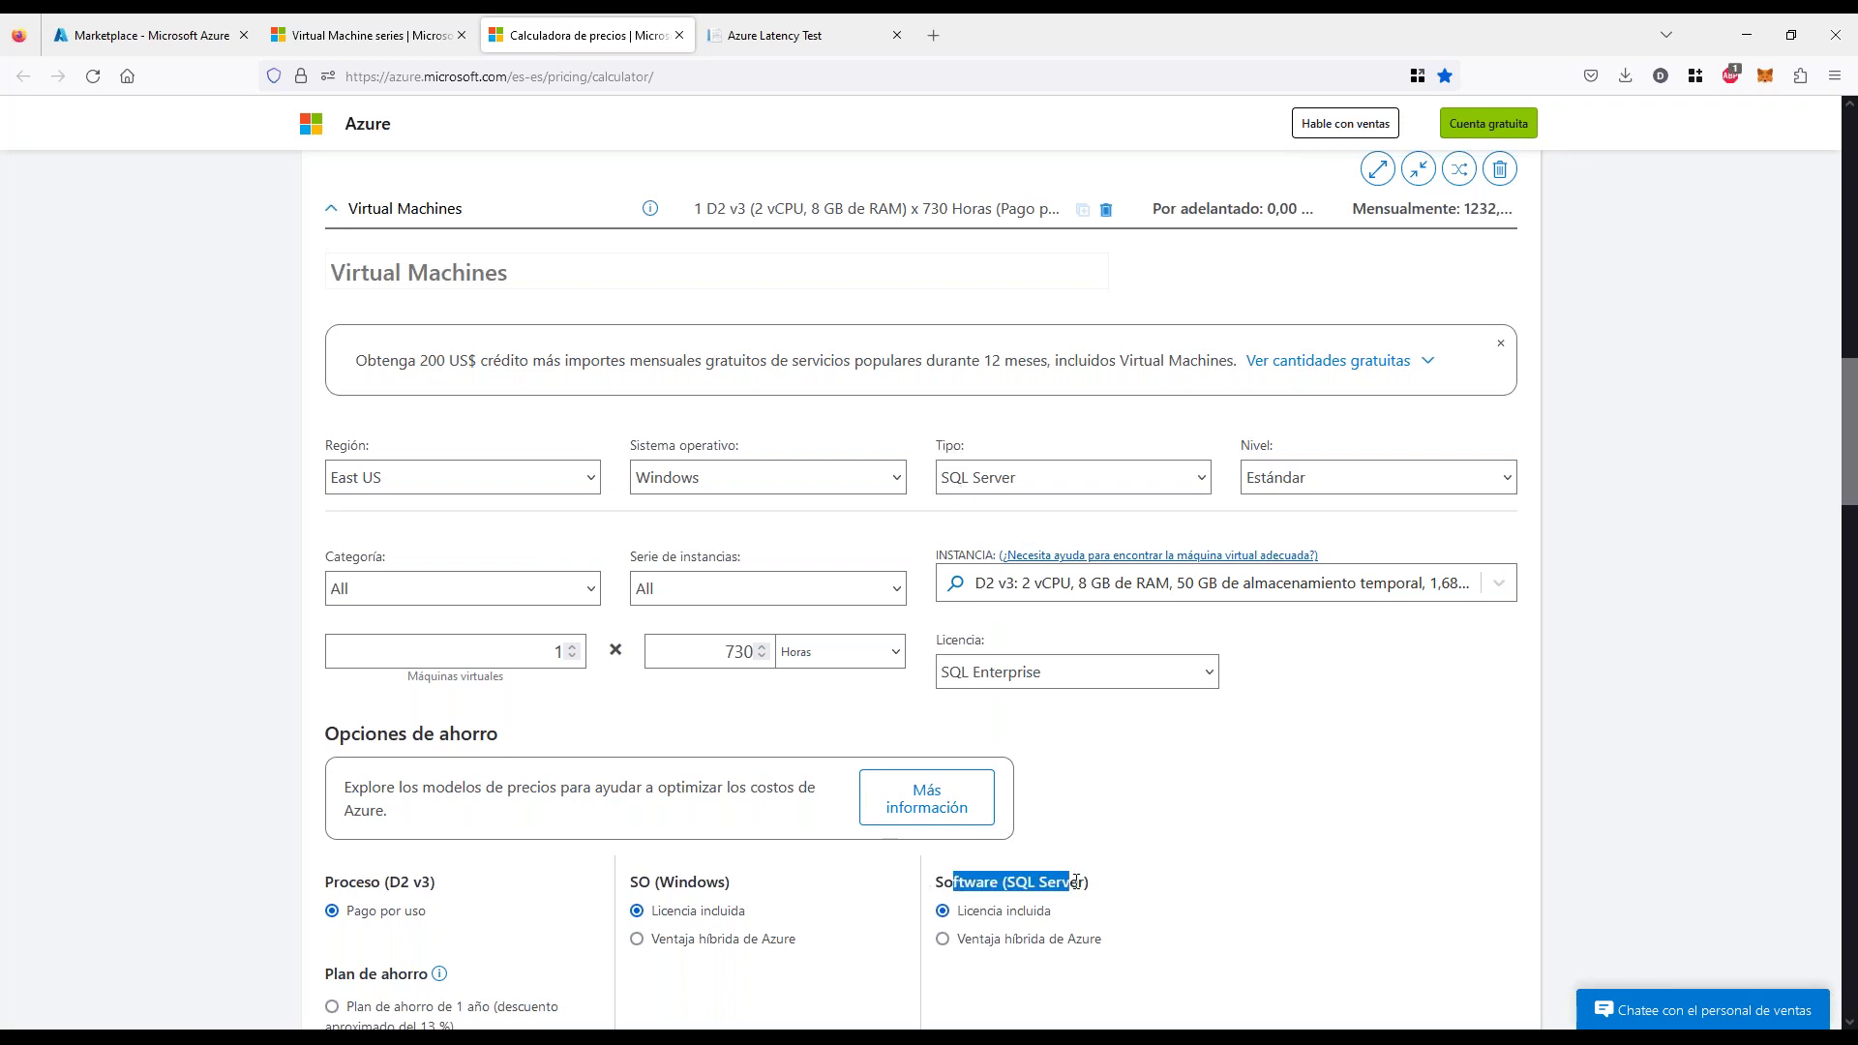
{"action": "scroll", "coordinate": [867, 868], "scroll_direction": "down", "scroll_amount": 4}
{"action": "left_click_drag", "start_coordinate": [943, 908], "coordinate": [989, 907]}
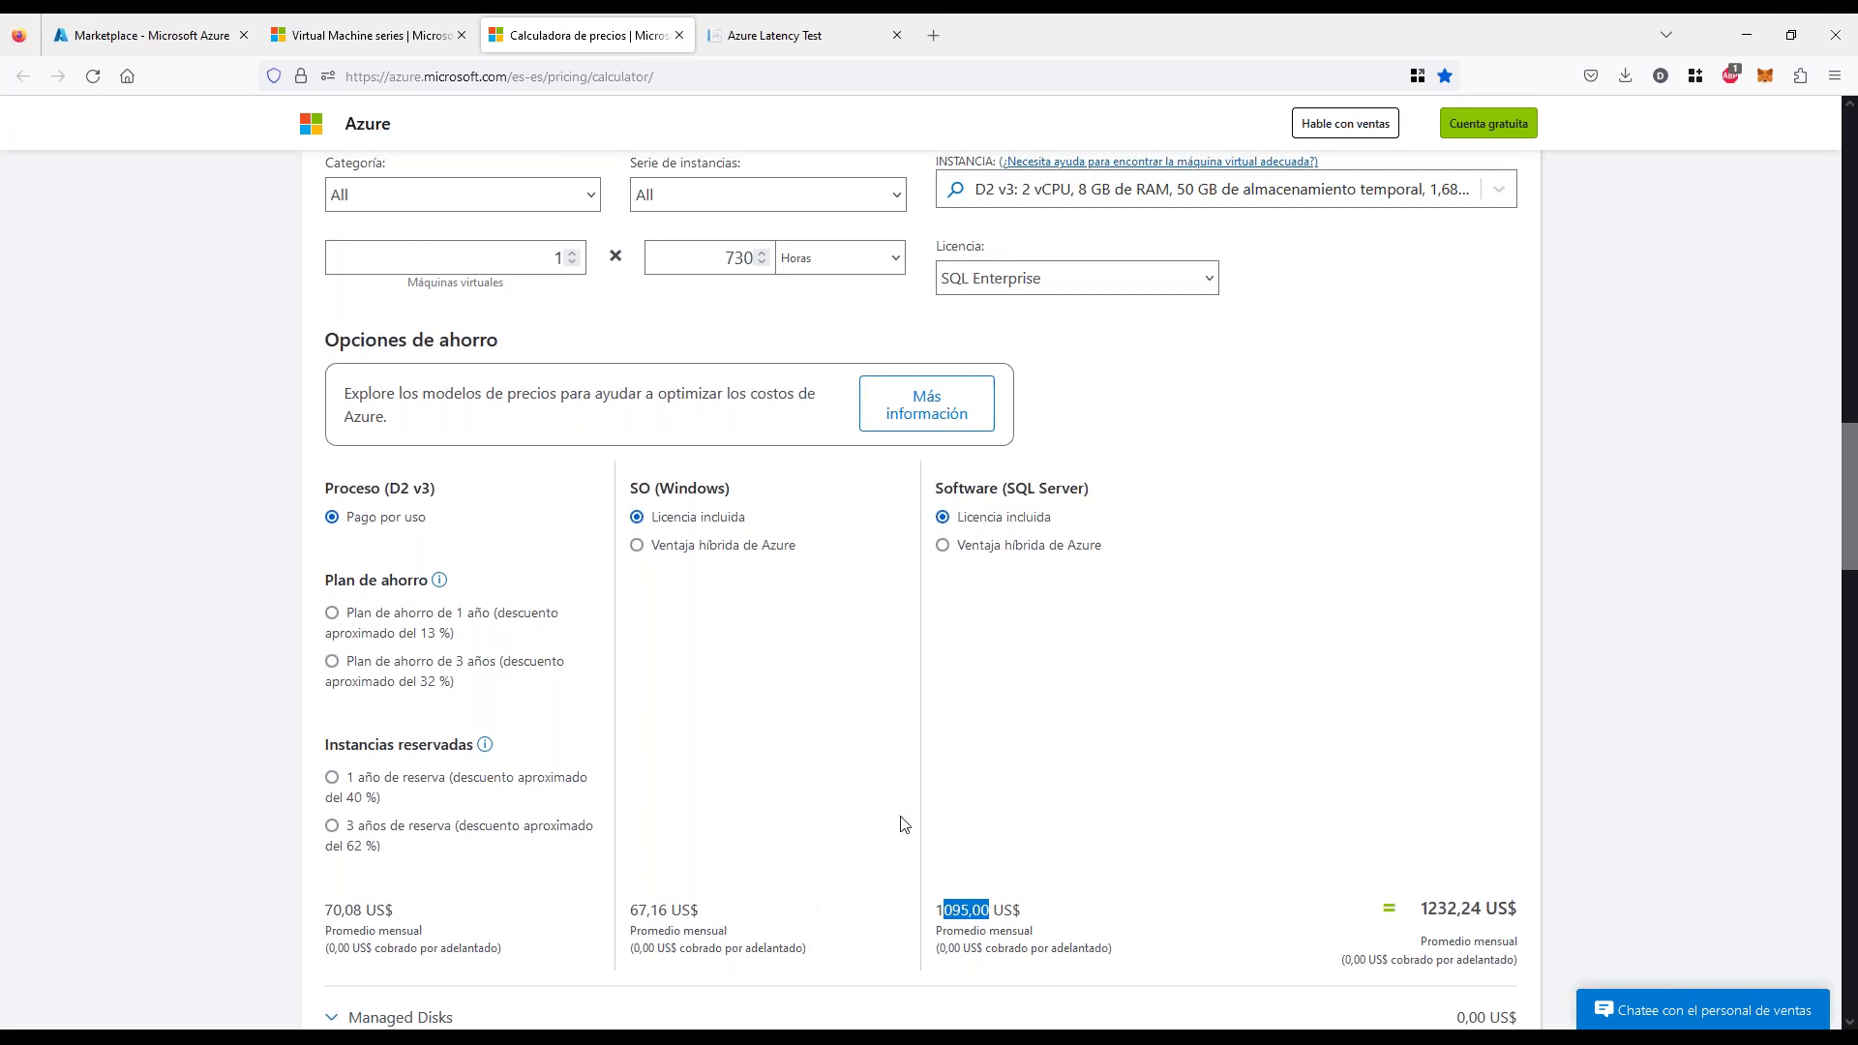
{"action": "scroll", "coordinate": [905, 818], "scroll_direction": "up", "scroll_amount": 2}
{"action": "left_click_drag", "start_coordinate": [997, 419], "coordinate": [1261, 410]}
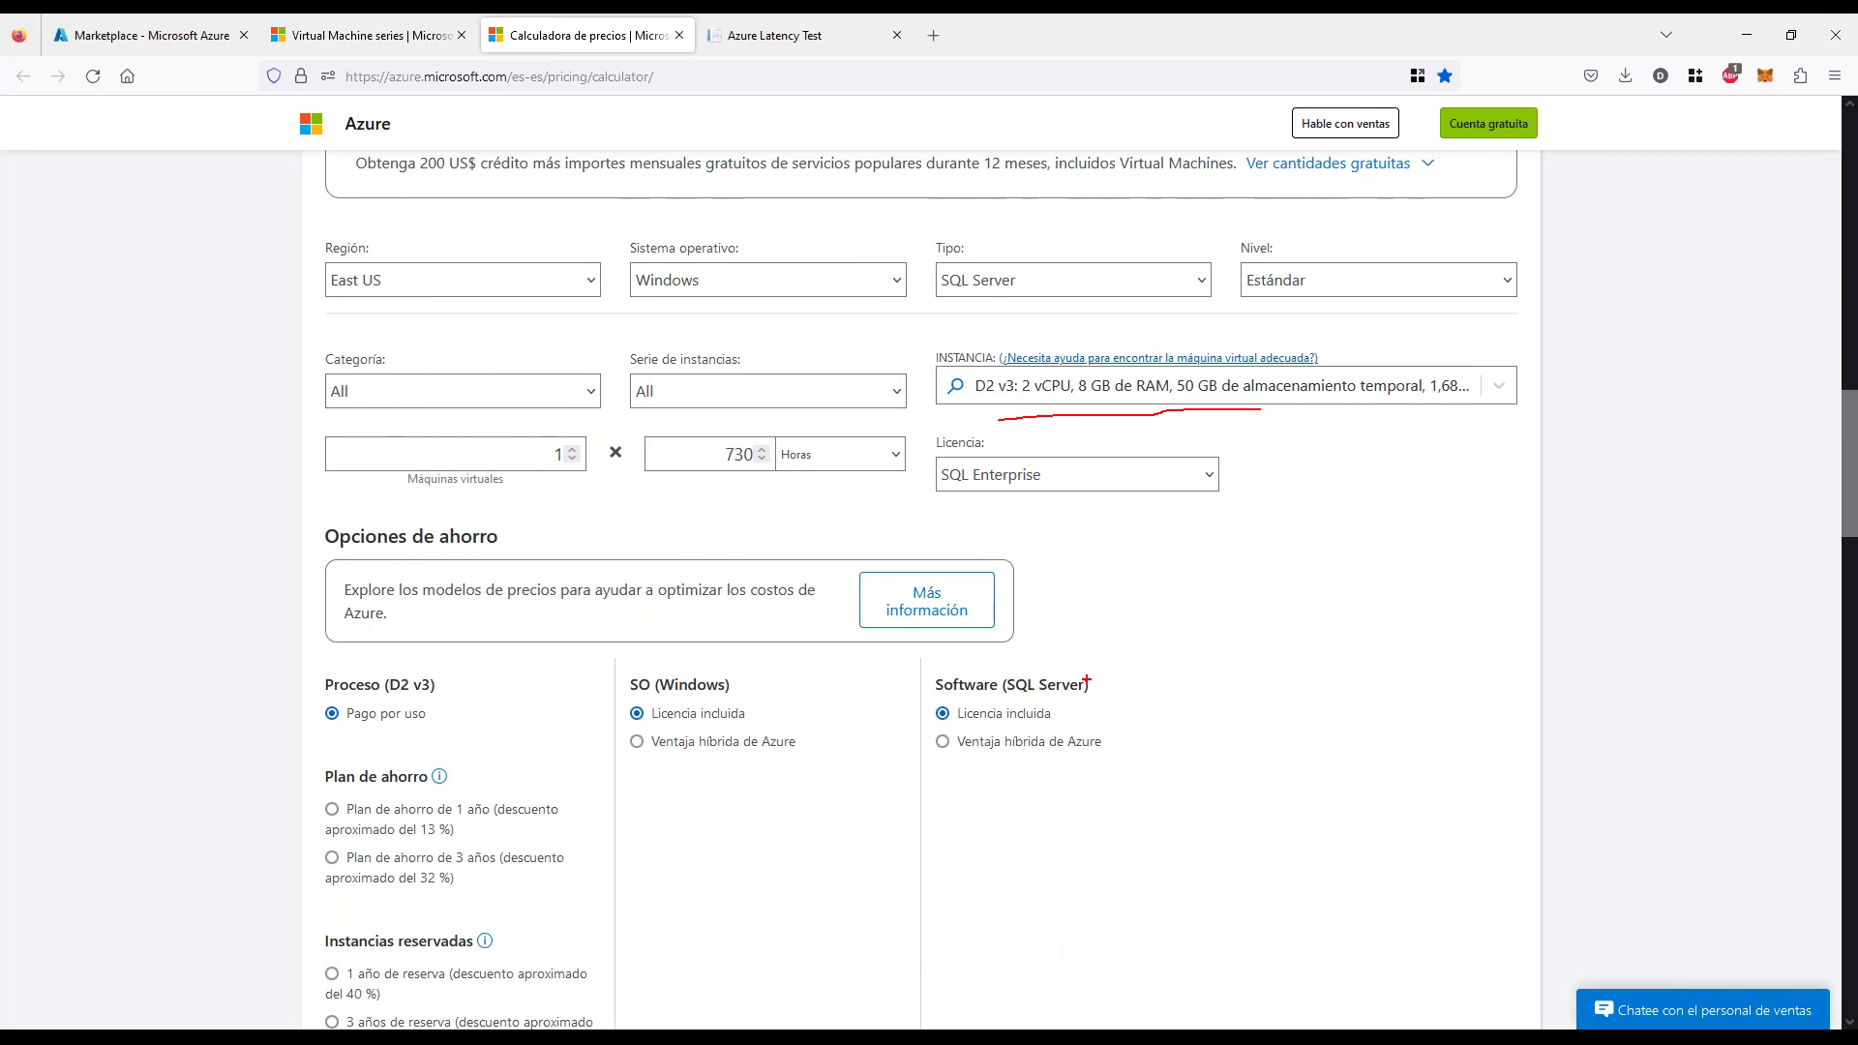
{"action": "key", "text": "Escape"}
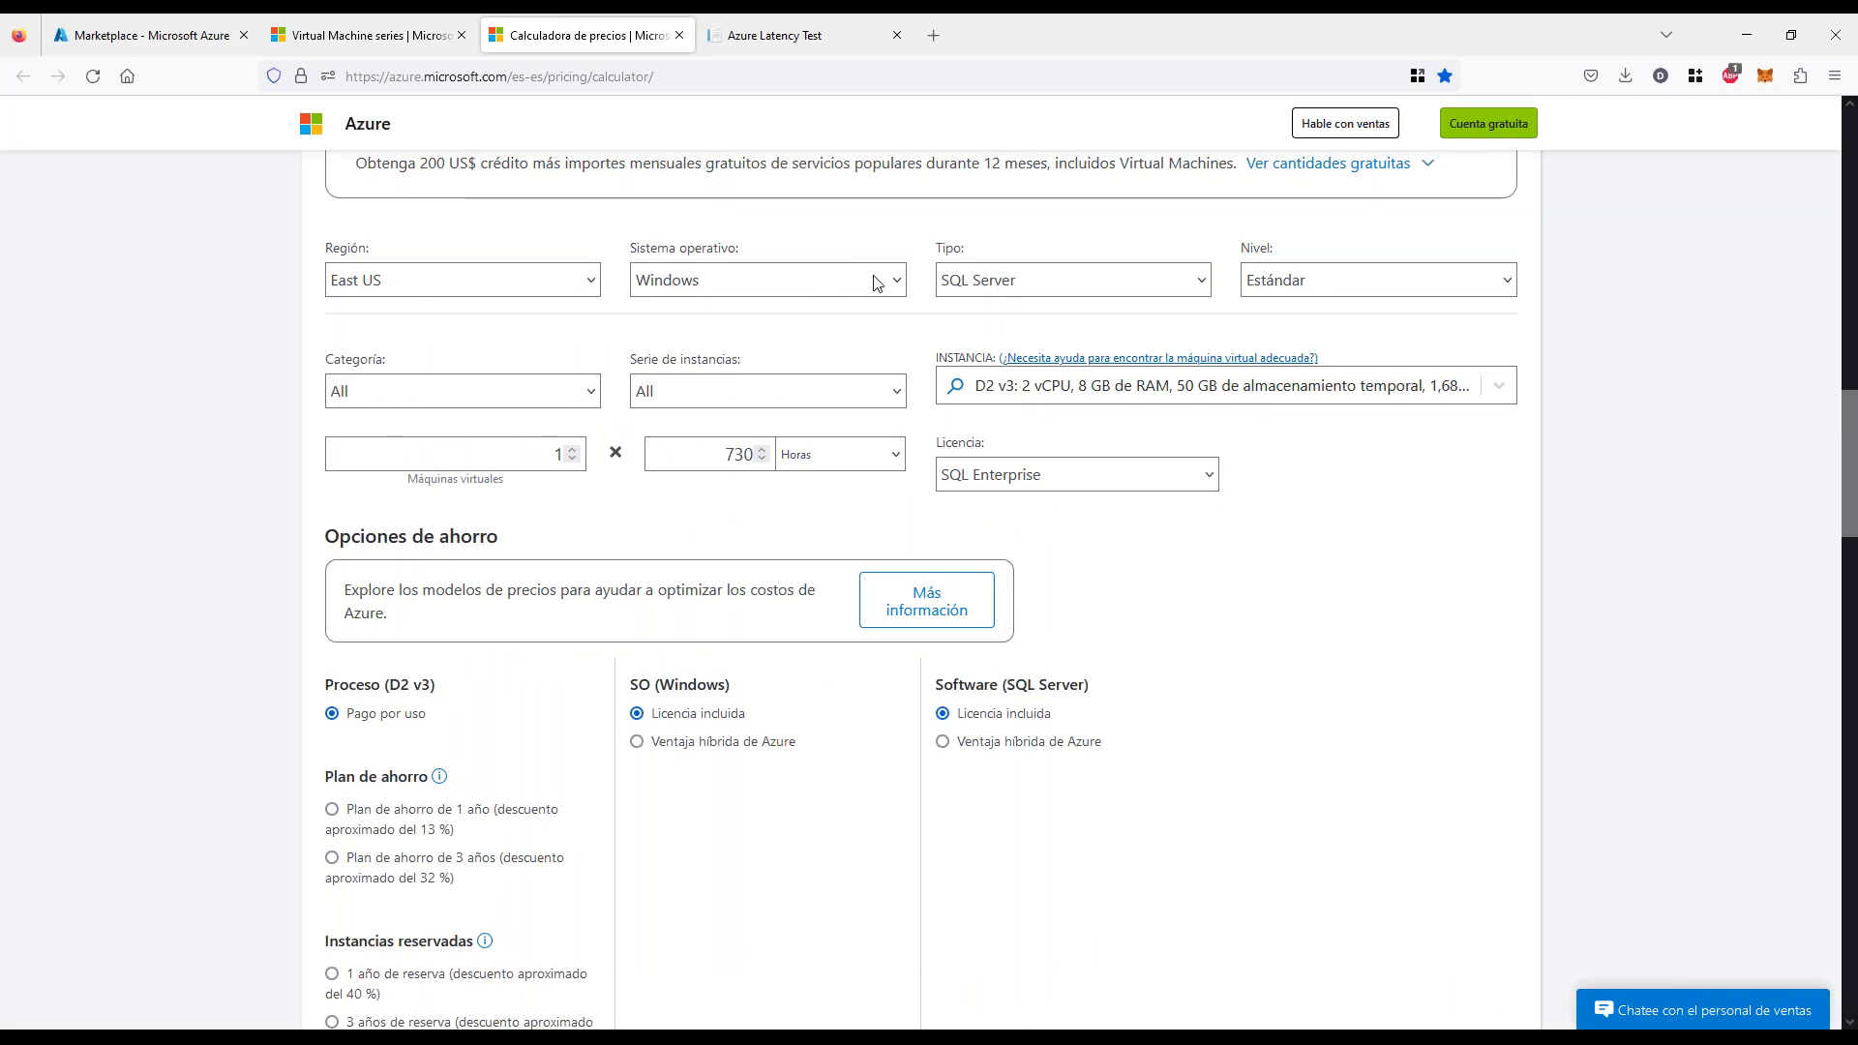
Set the virtual machine's type to (solo SO)
{"action": "left_click", "coordinate": [1071, 280]}
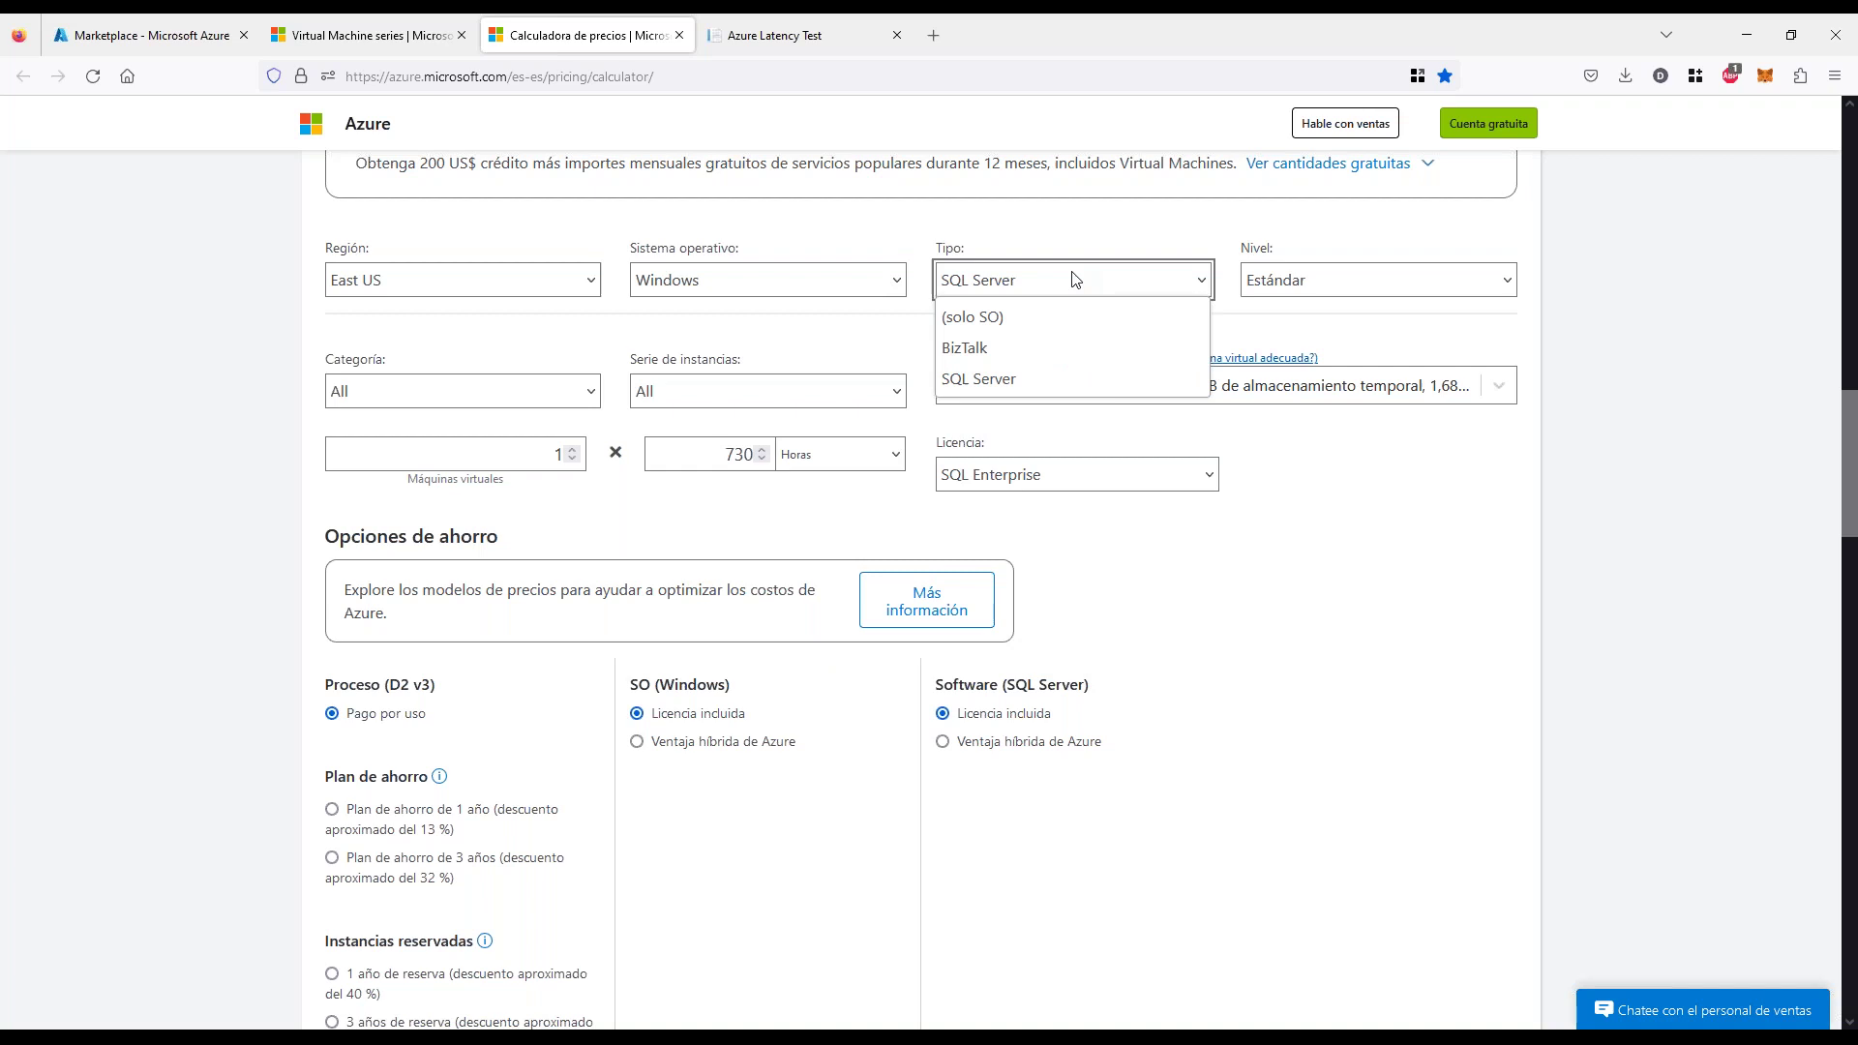
{"action": "left_click", "coordinate": [999, 327]}
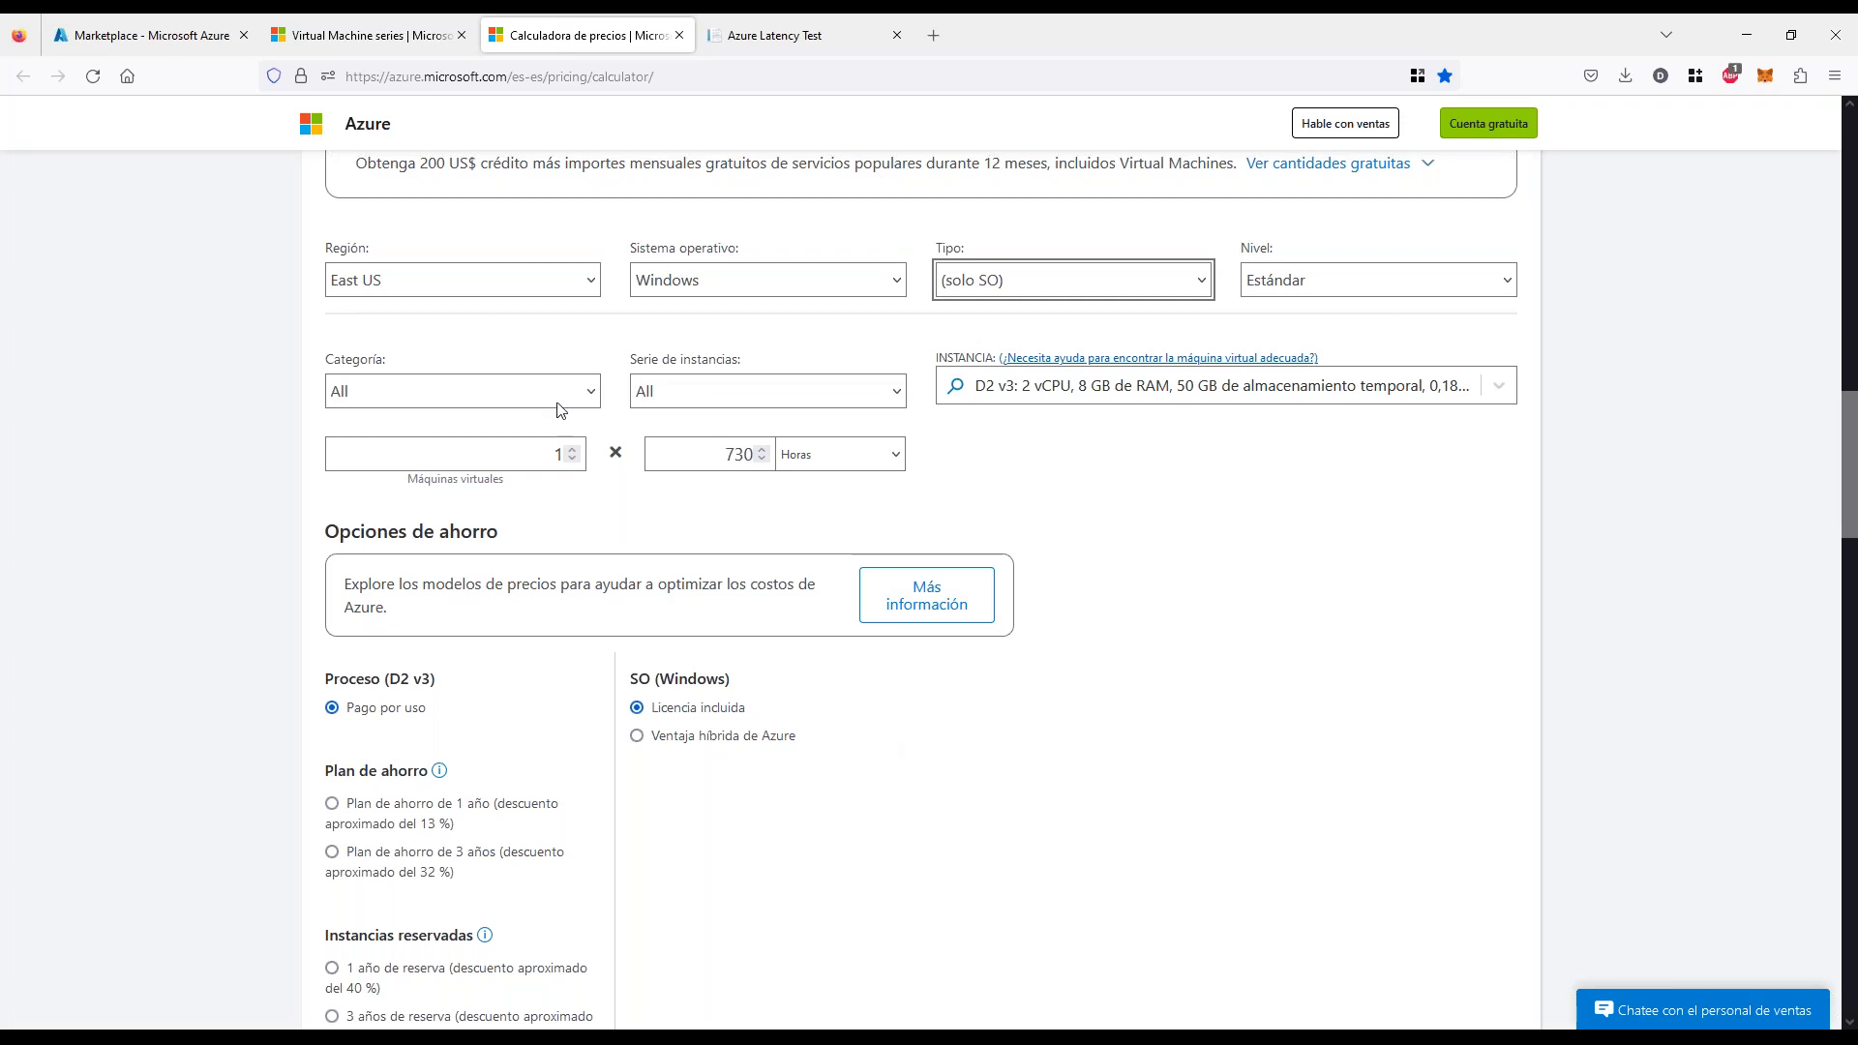
{"action": "scroll", "coordinate": [350, 577], "scroll_direction": "up", "scroll_amount": 3}
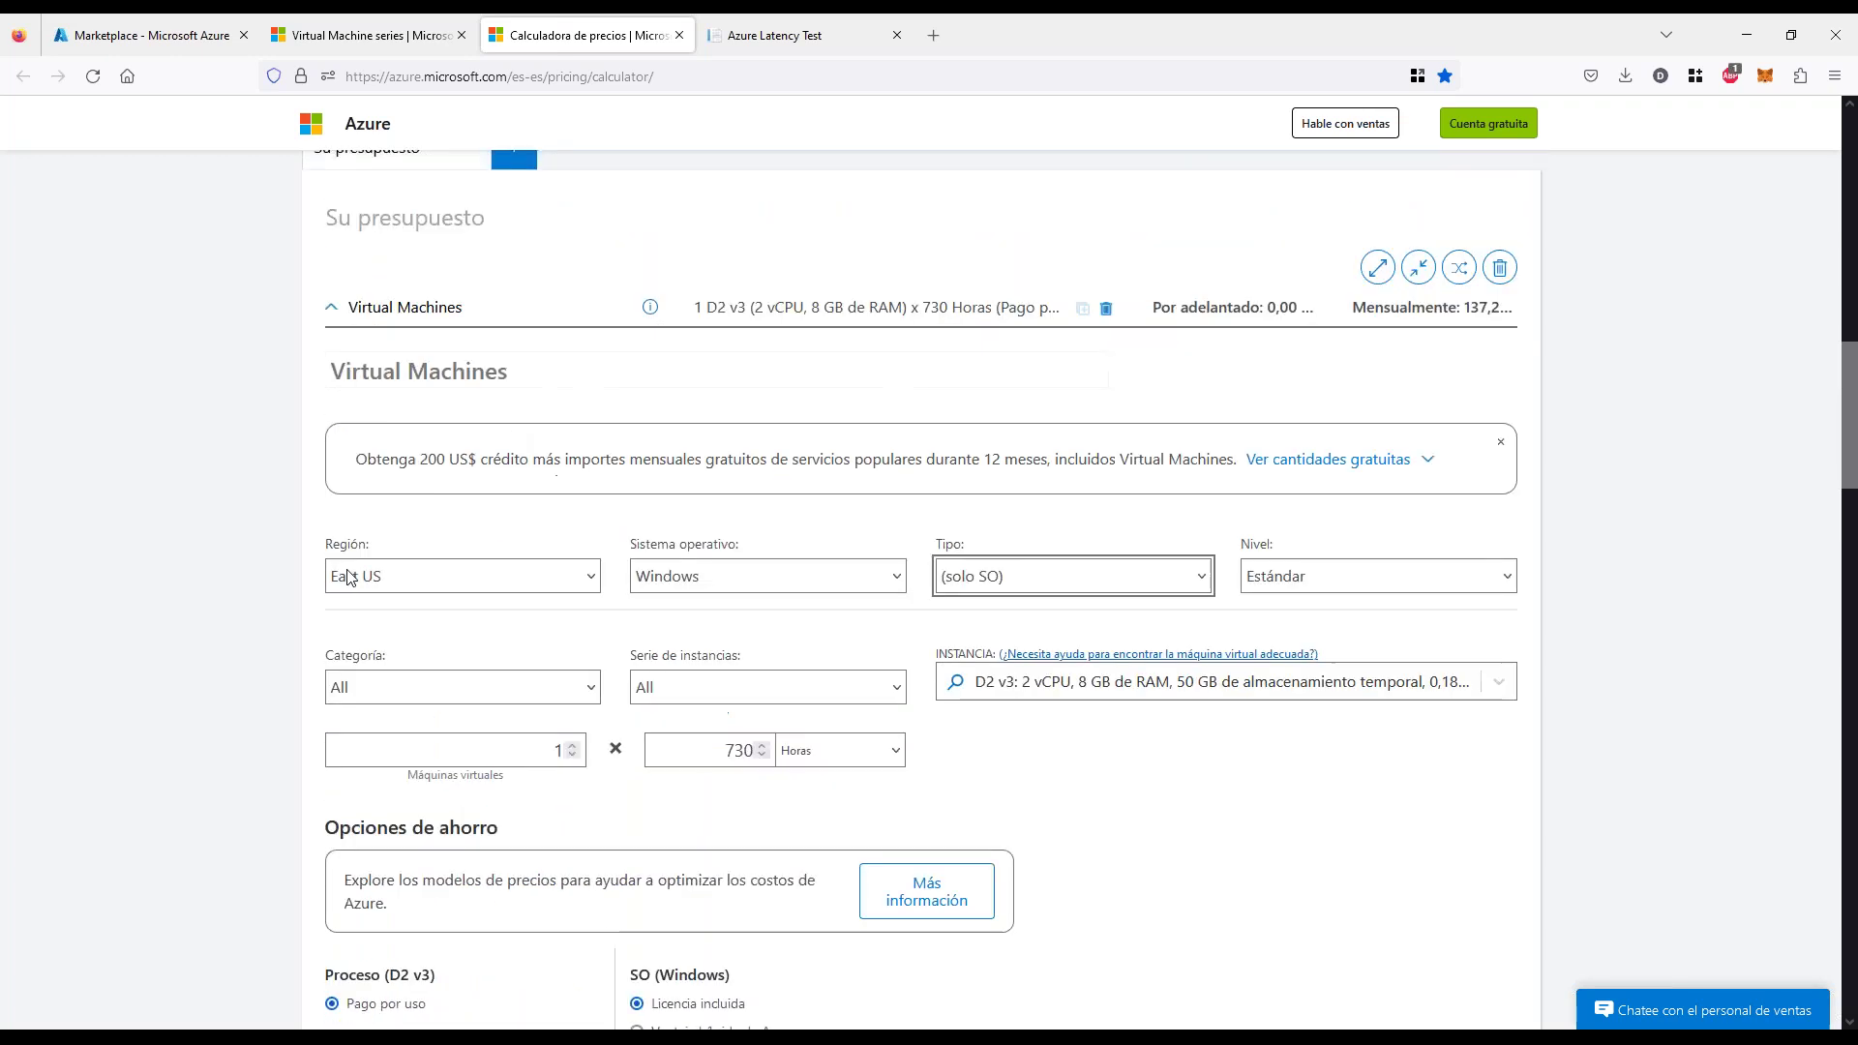
Examine the instances and instance series available for the virtual machine in the pricing calculator
{"action": "left_click", "coordinate": [1043, 685]}
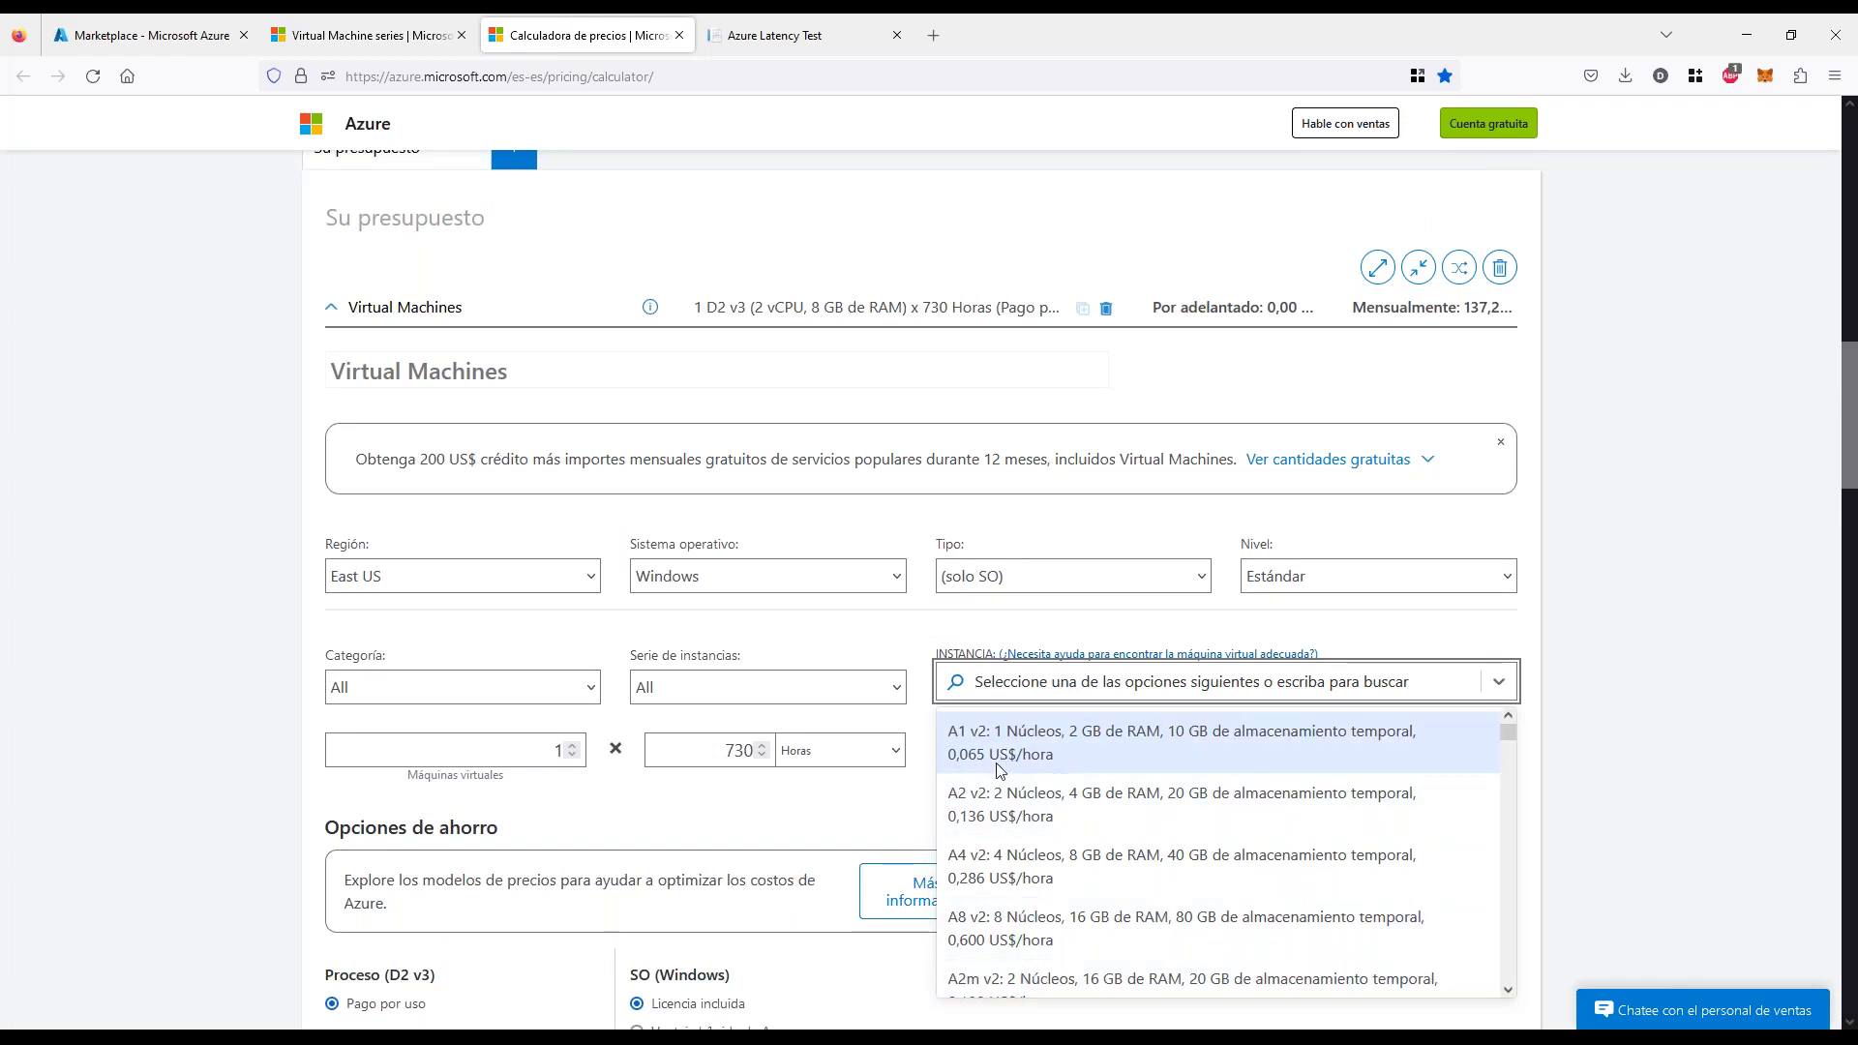
{"action": "left_click", "coordinate": [784, 693]}
{"action": "scroll", "coordinate": [779, 226], "scroll_direction": "down", "scroll_amount": 8}
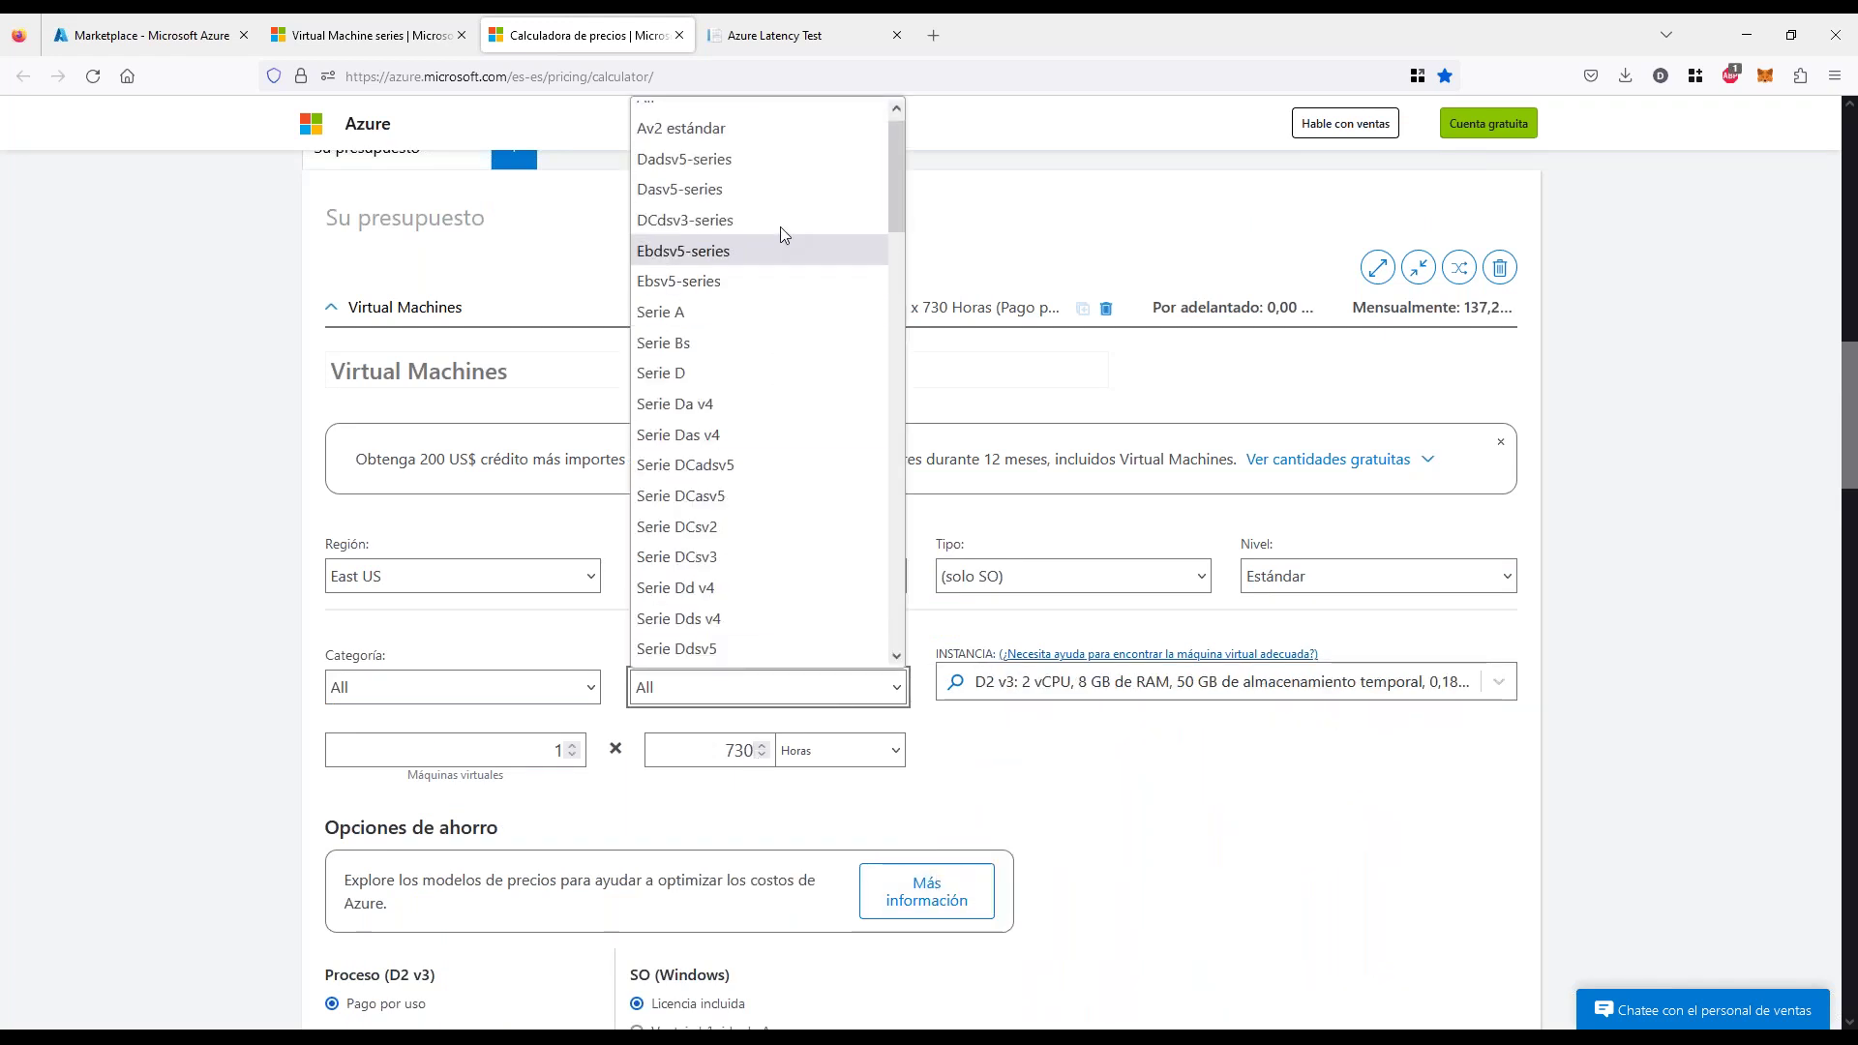
{"action": "scroll", "coordinate": [758, 317], "scroll_direction": "down", "scroll_amount": 5}
{"action": "scroll", "coordinate": [762, 336], "scroll_direction": "up", "scroll_amount": 15}
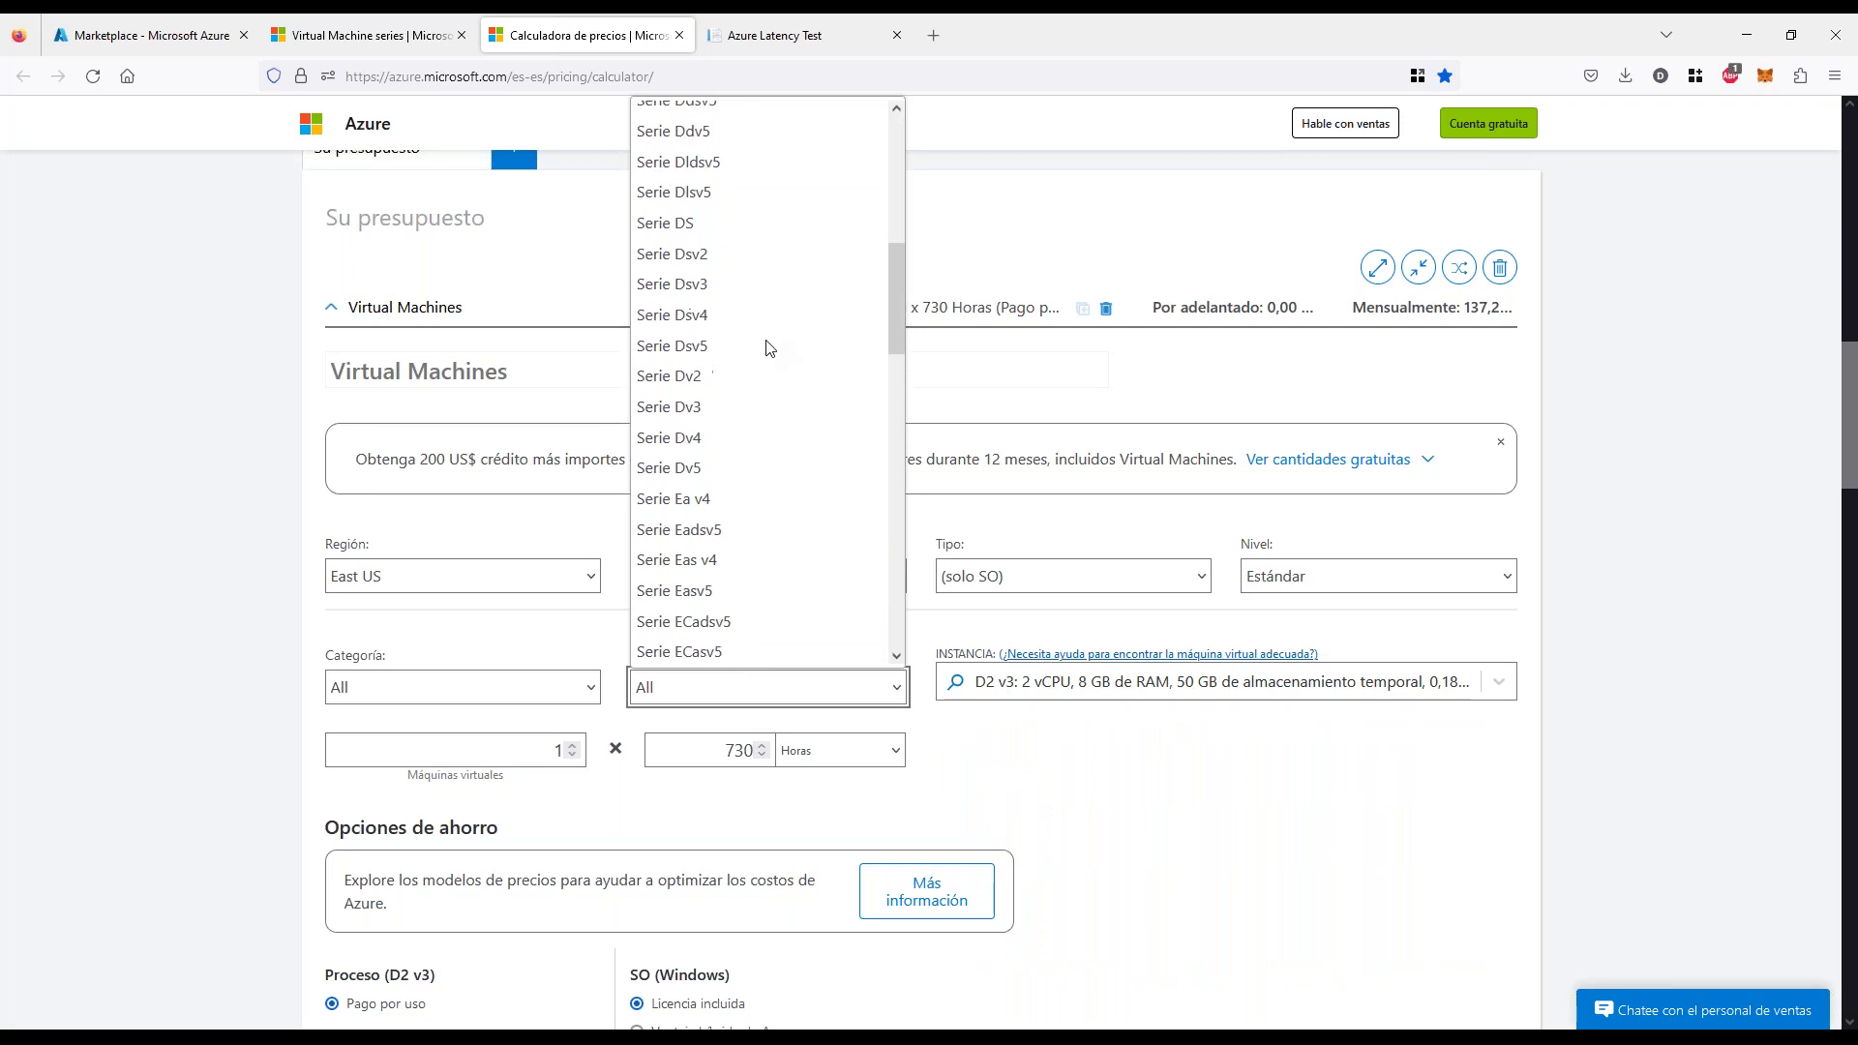
{"action": "left_click", "coordinate": [1127, 734]}
Search the virtual machine's instance list for d2s and review the matching sizes without selecting one
{"action": "left_click", "coordinate": [1068, 690]}
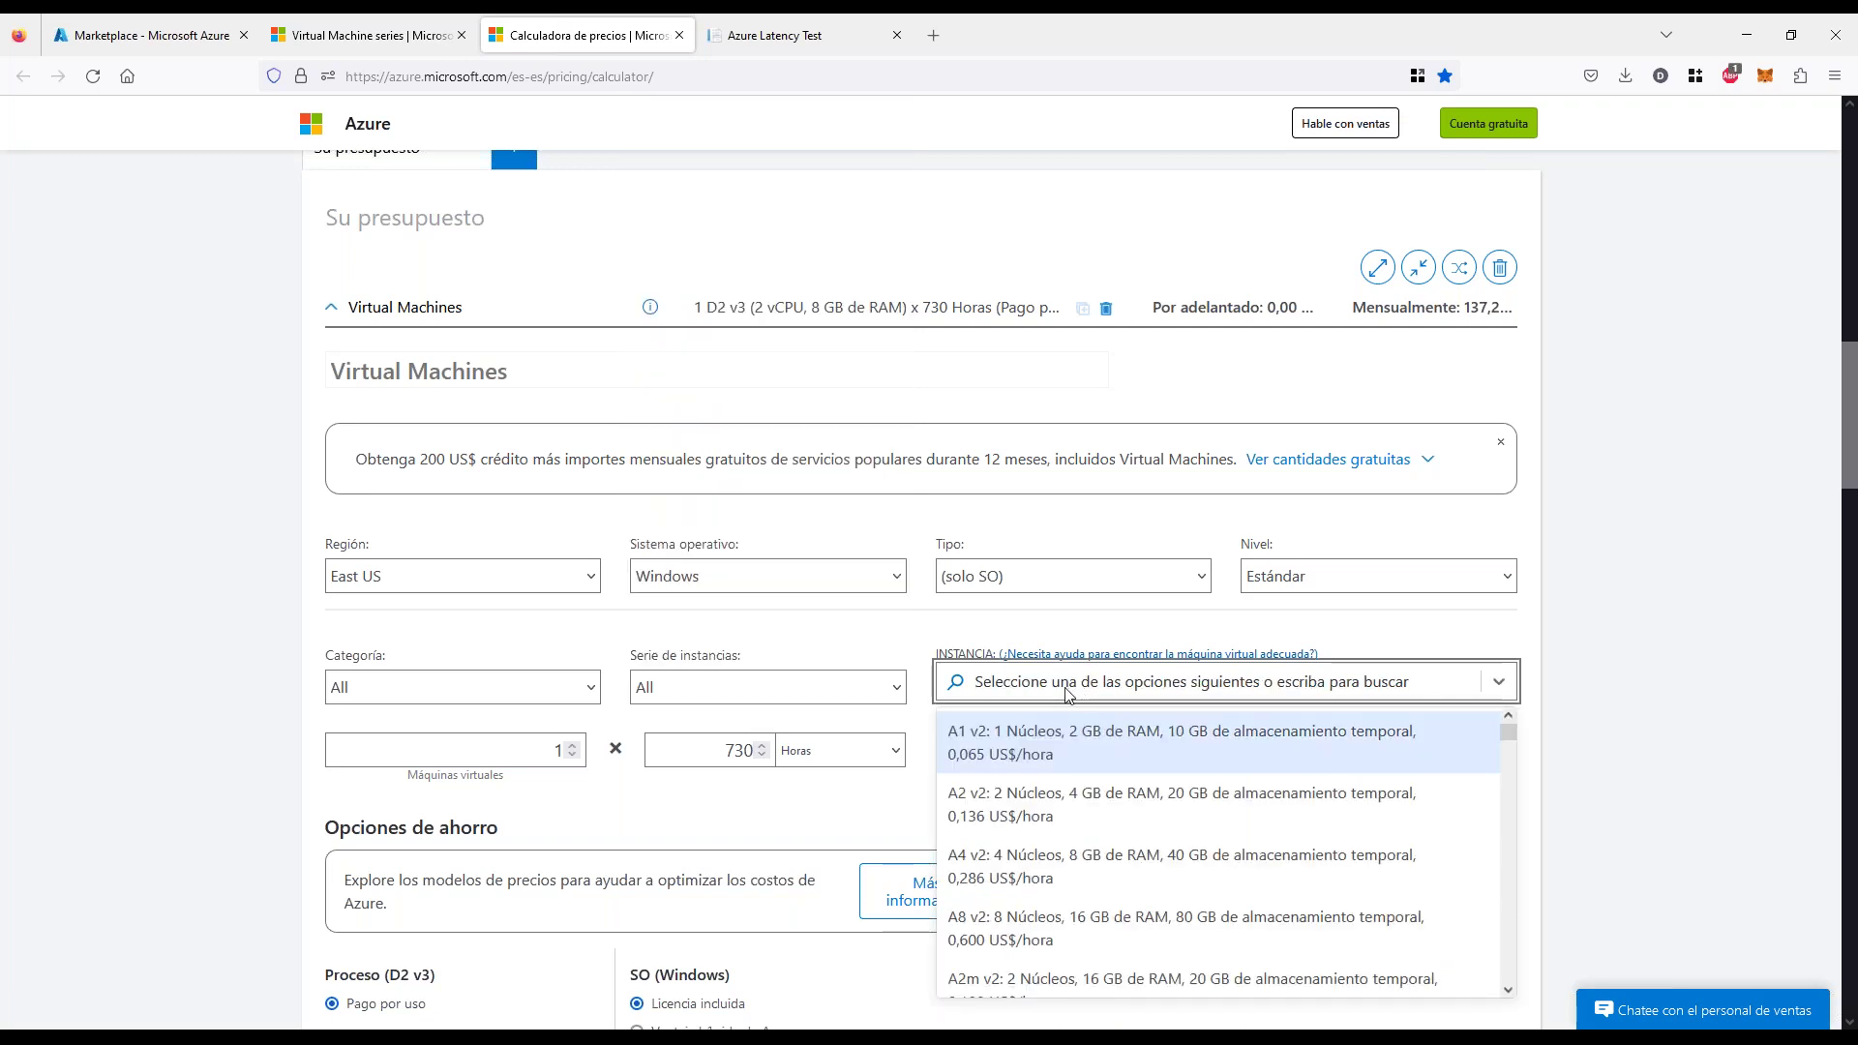
{"action": "type", "text": "d2s"}
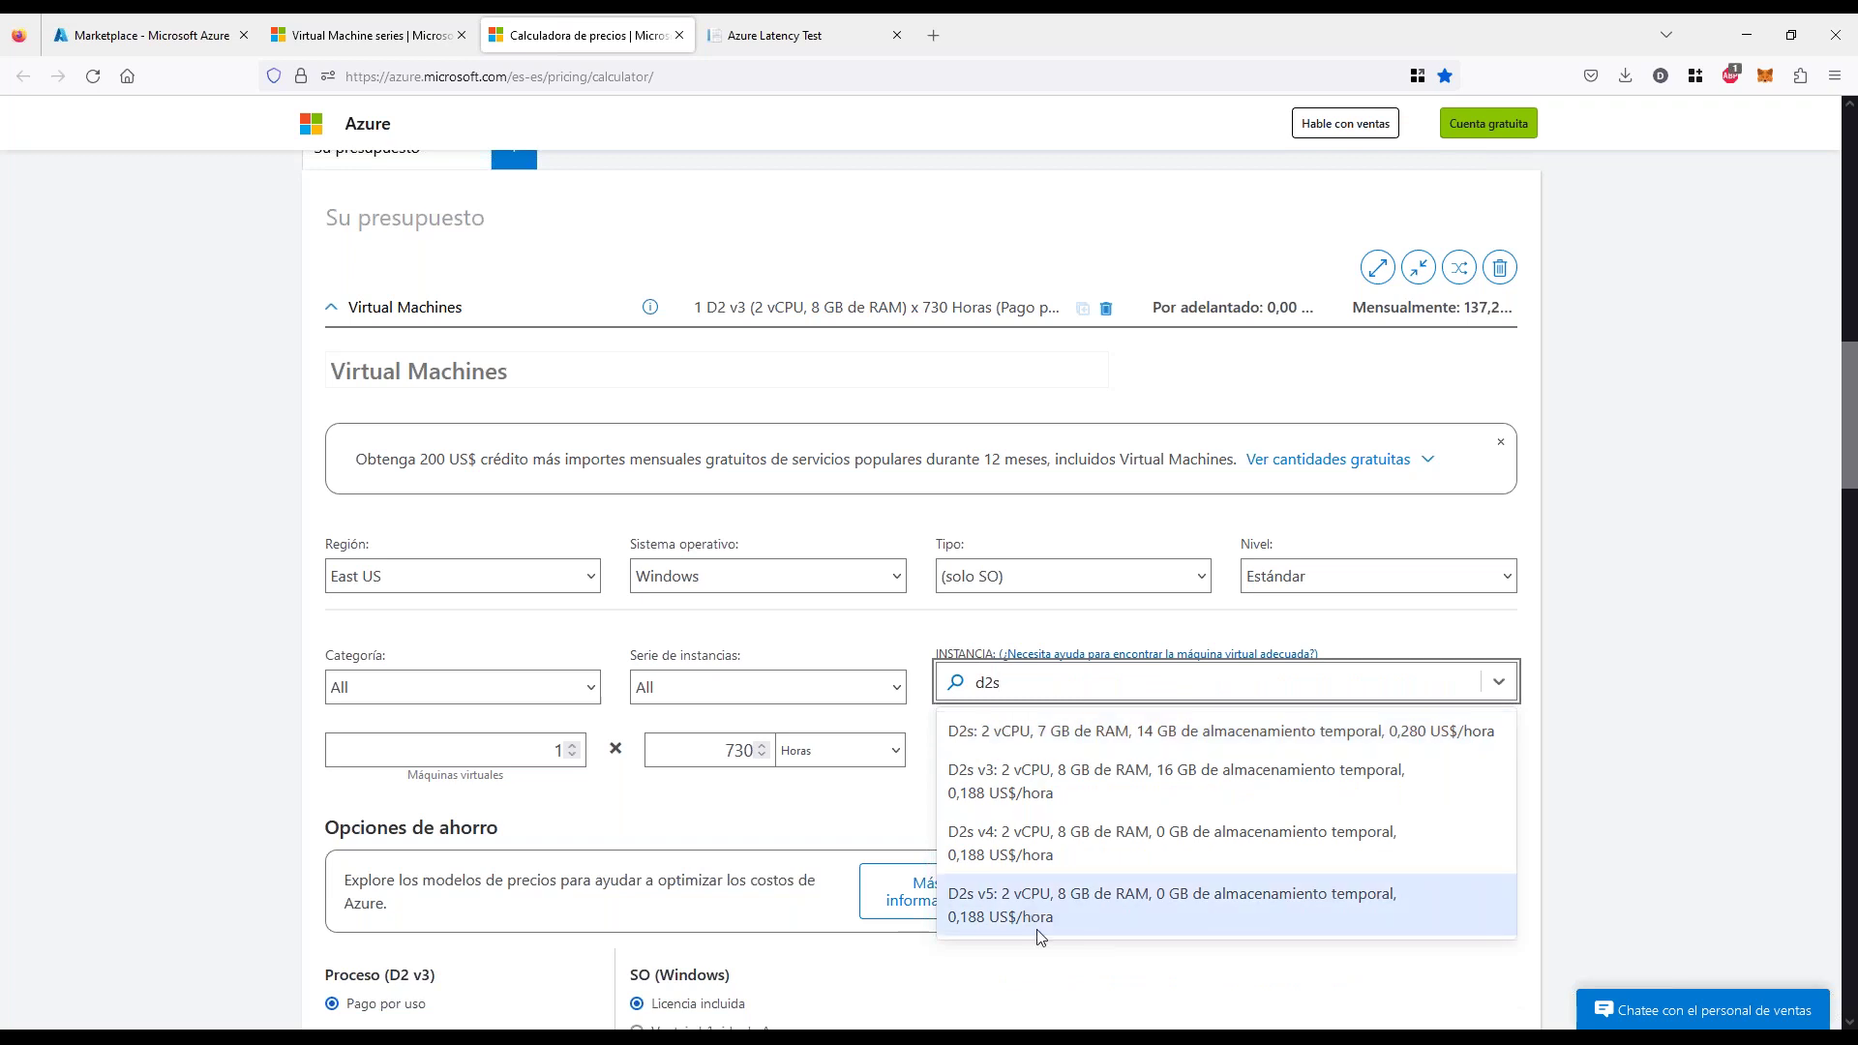
{"action": "left_click", "coordinate": [114, 622]}
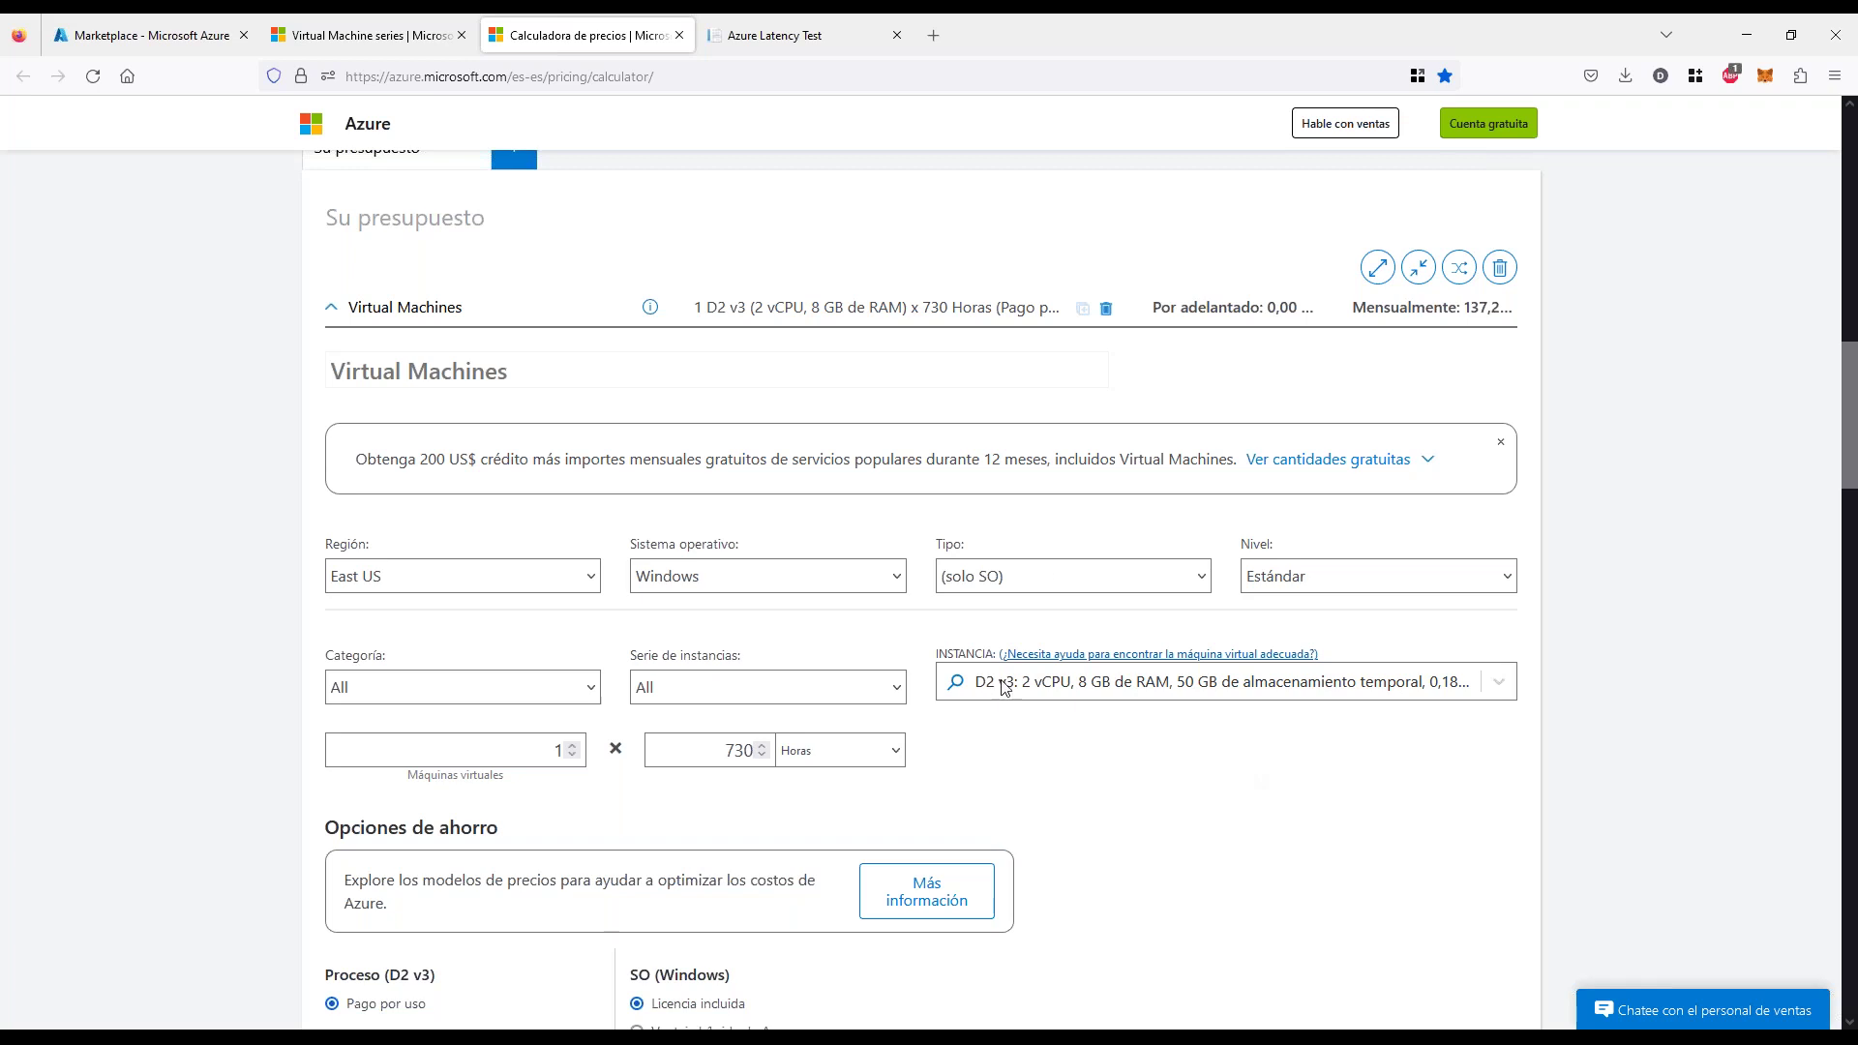
Review the descriptions, example workloads and starting prices of the A, Bs, D and E series on the Virtual Machine series page
{"action": "left_click", "coordinate": [382, 27]}
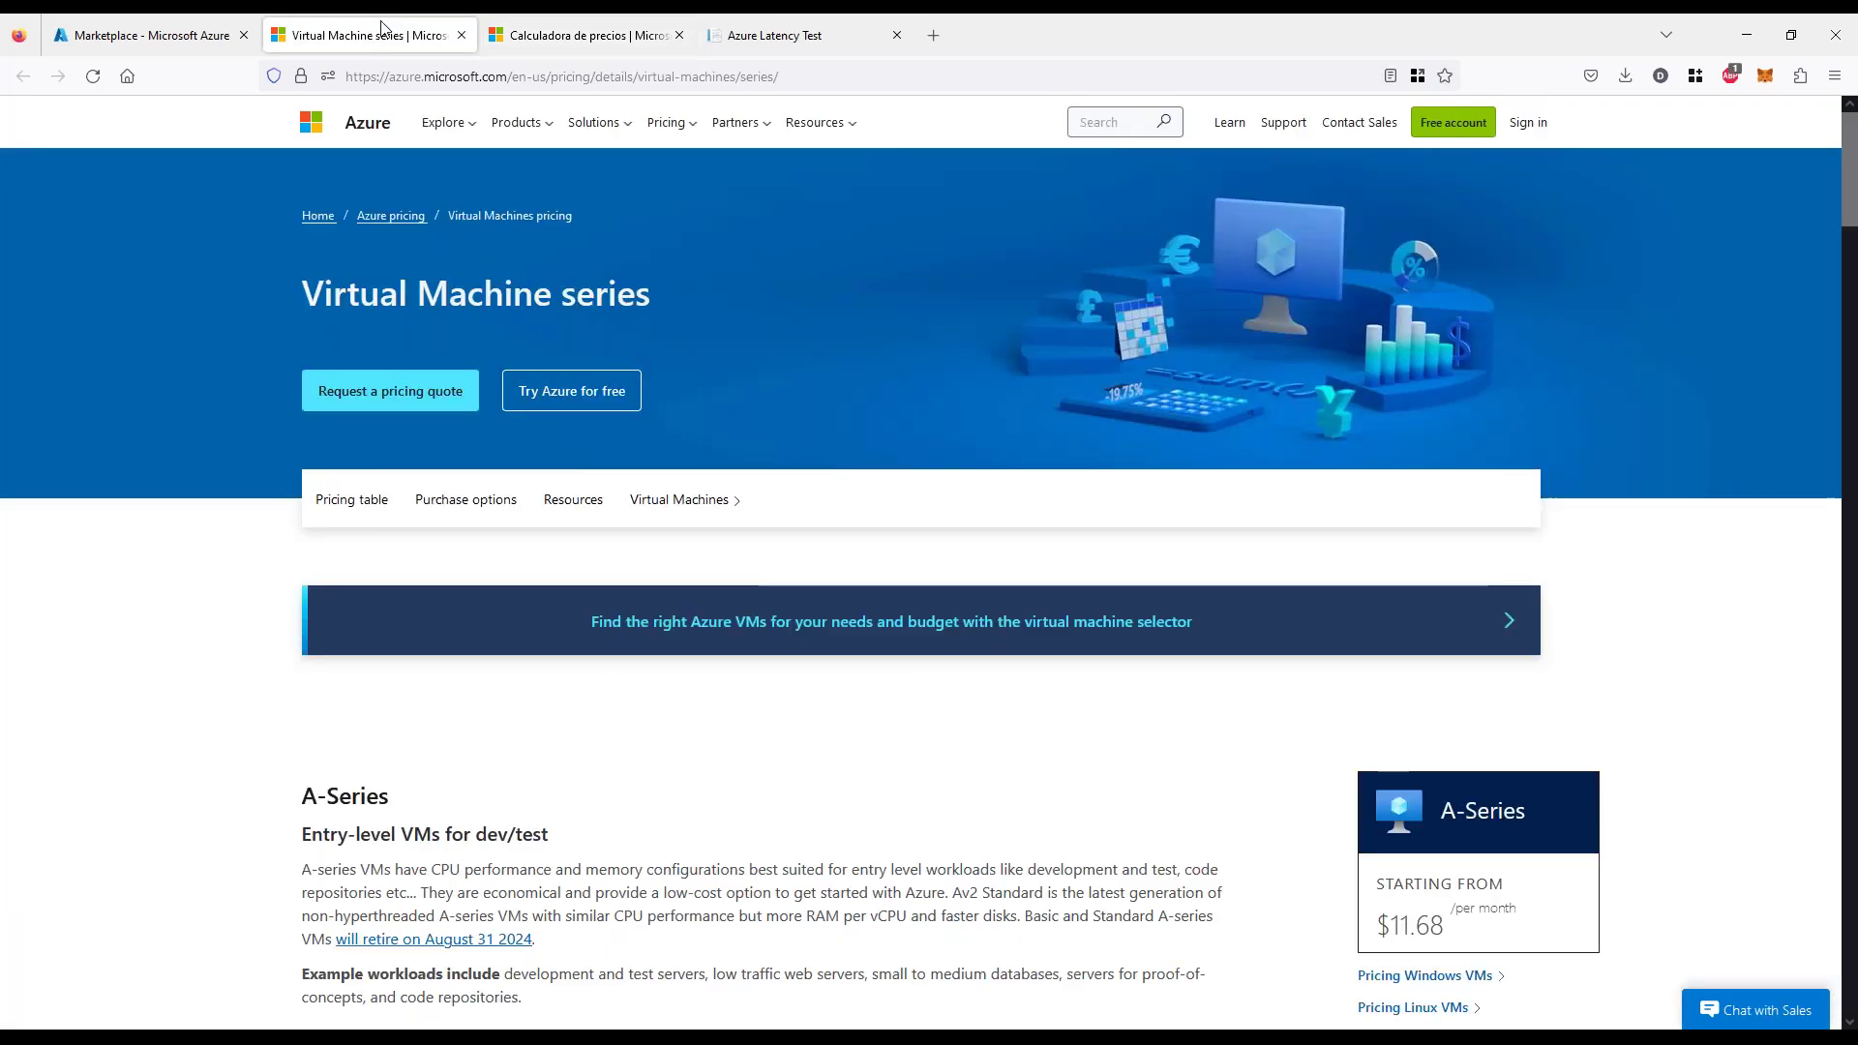
{"action": "scroll", "coordinate": [838, 580], "scroll_direction": "down", "scroll_amount": 5}
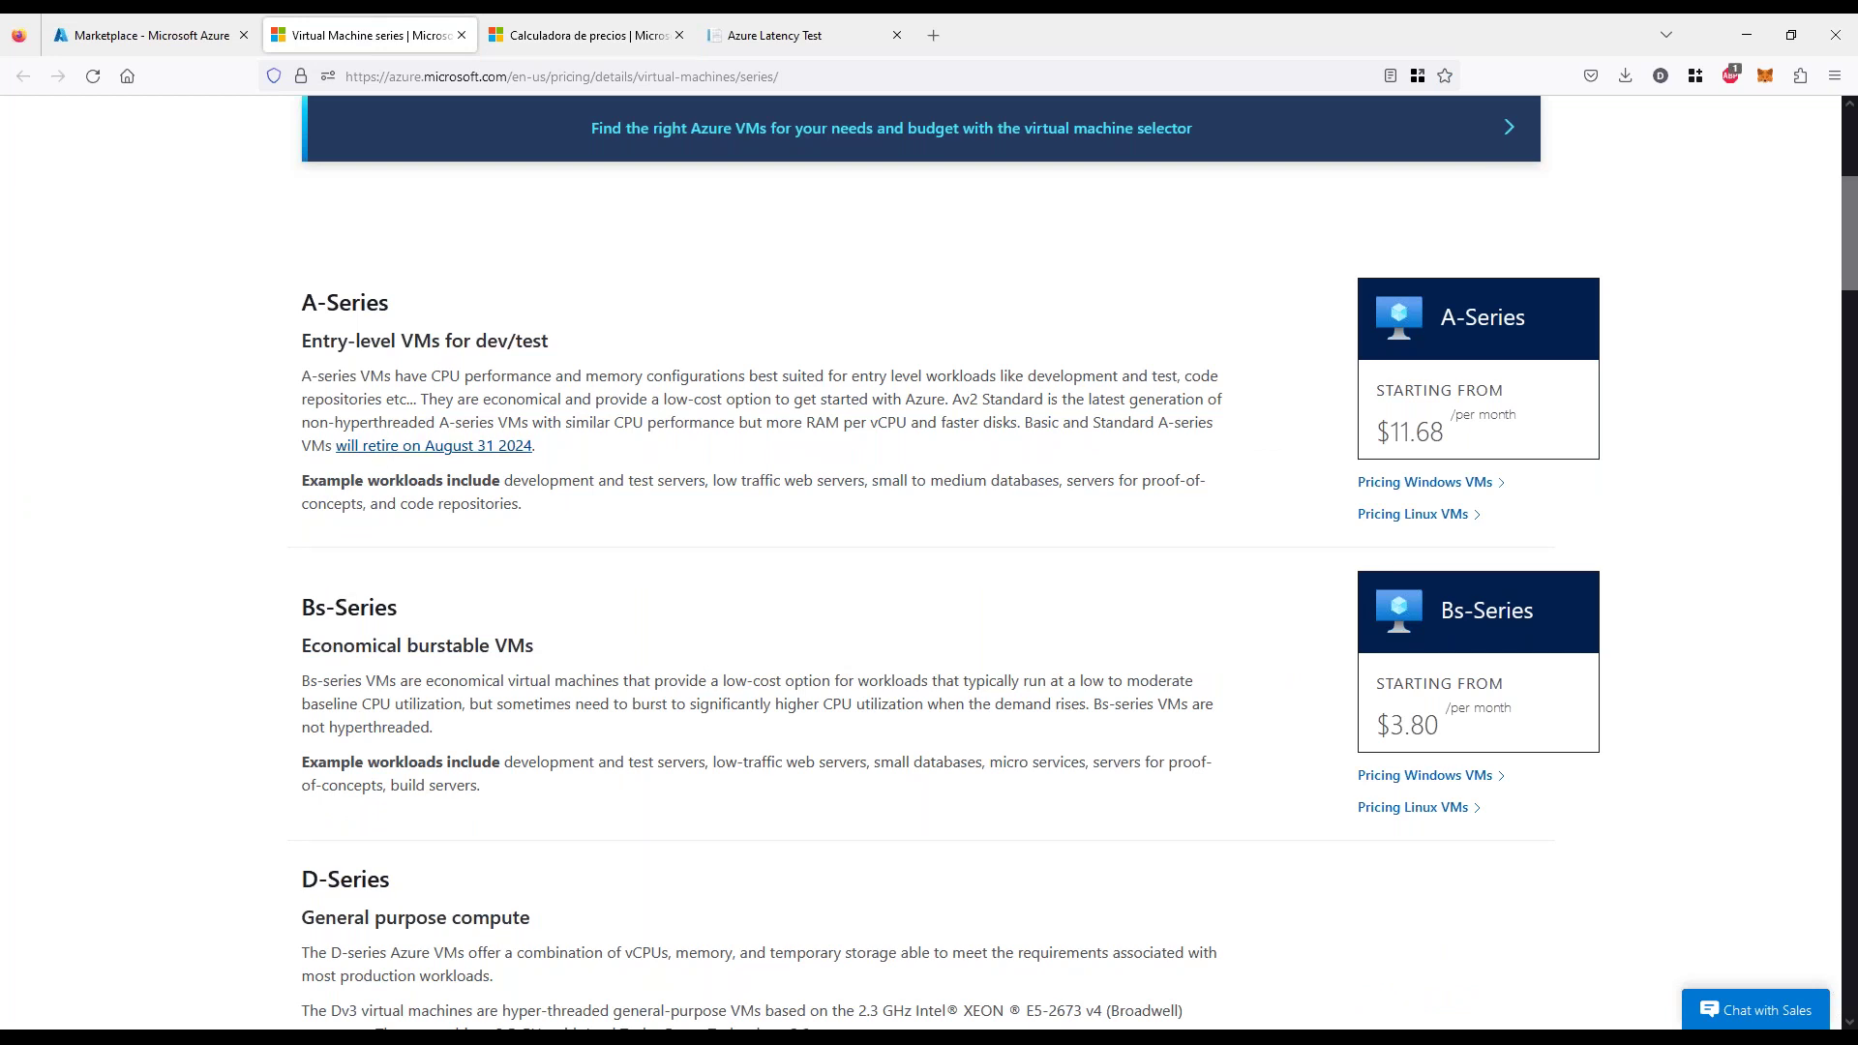
{"action": "left_click_drag", "start_coordinate": [325, 341], "coordinate": [612, 350]}
{"action": "scroll", "coordinate": [638, 658], "scroll_direction": "down", "scroll_amount": 9}
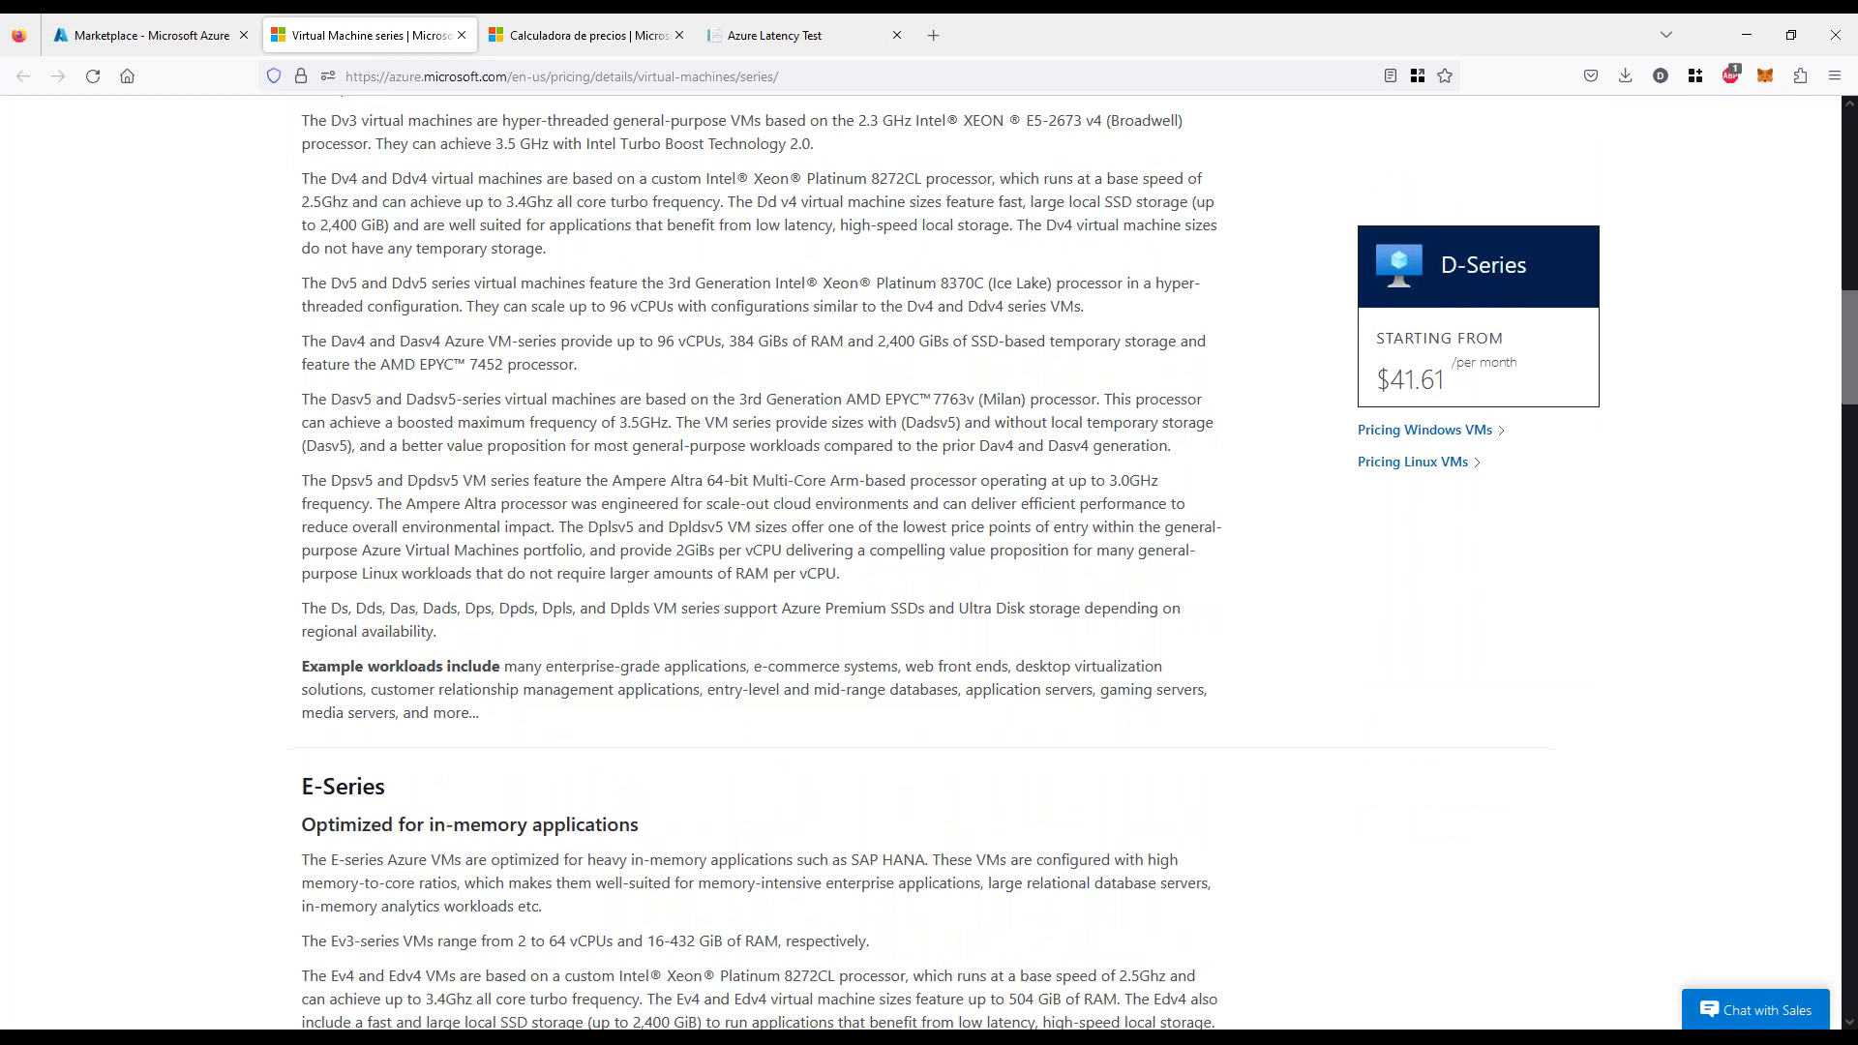
{"action": "scroll", "coordinate": [505, 600], "scroll_direction": "down", "scroll_amount": 8}
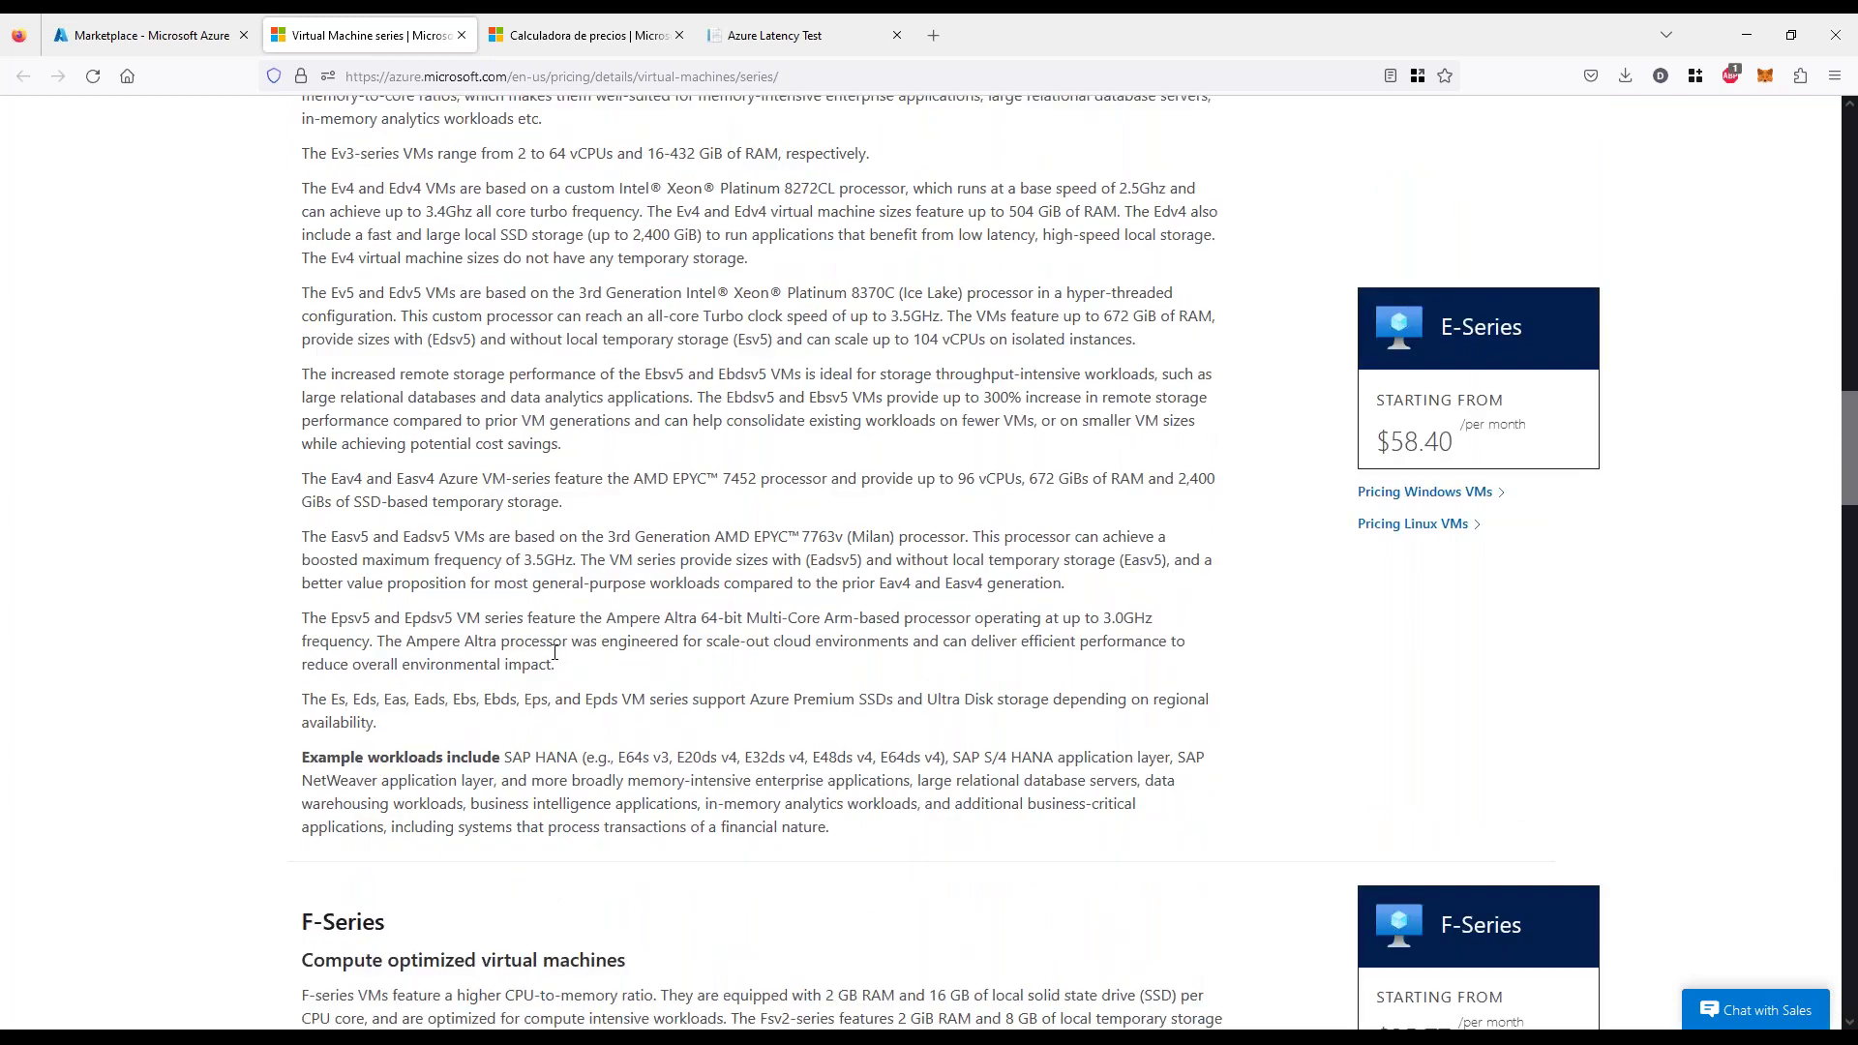
{"action": "scroll", "coordinate": [554, 651], "scroll_direction": "down", "scroll_amount": 4}
{"action": "scroll", "coordinate": [624, 642], "scroll_direction": "up", "scroll_amount": 4}
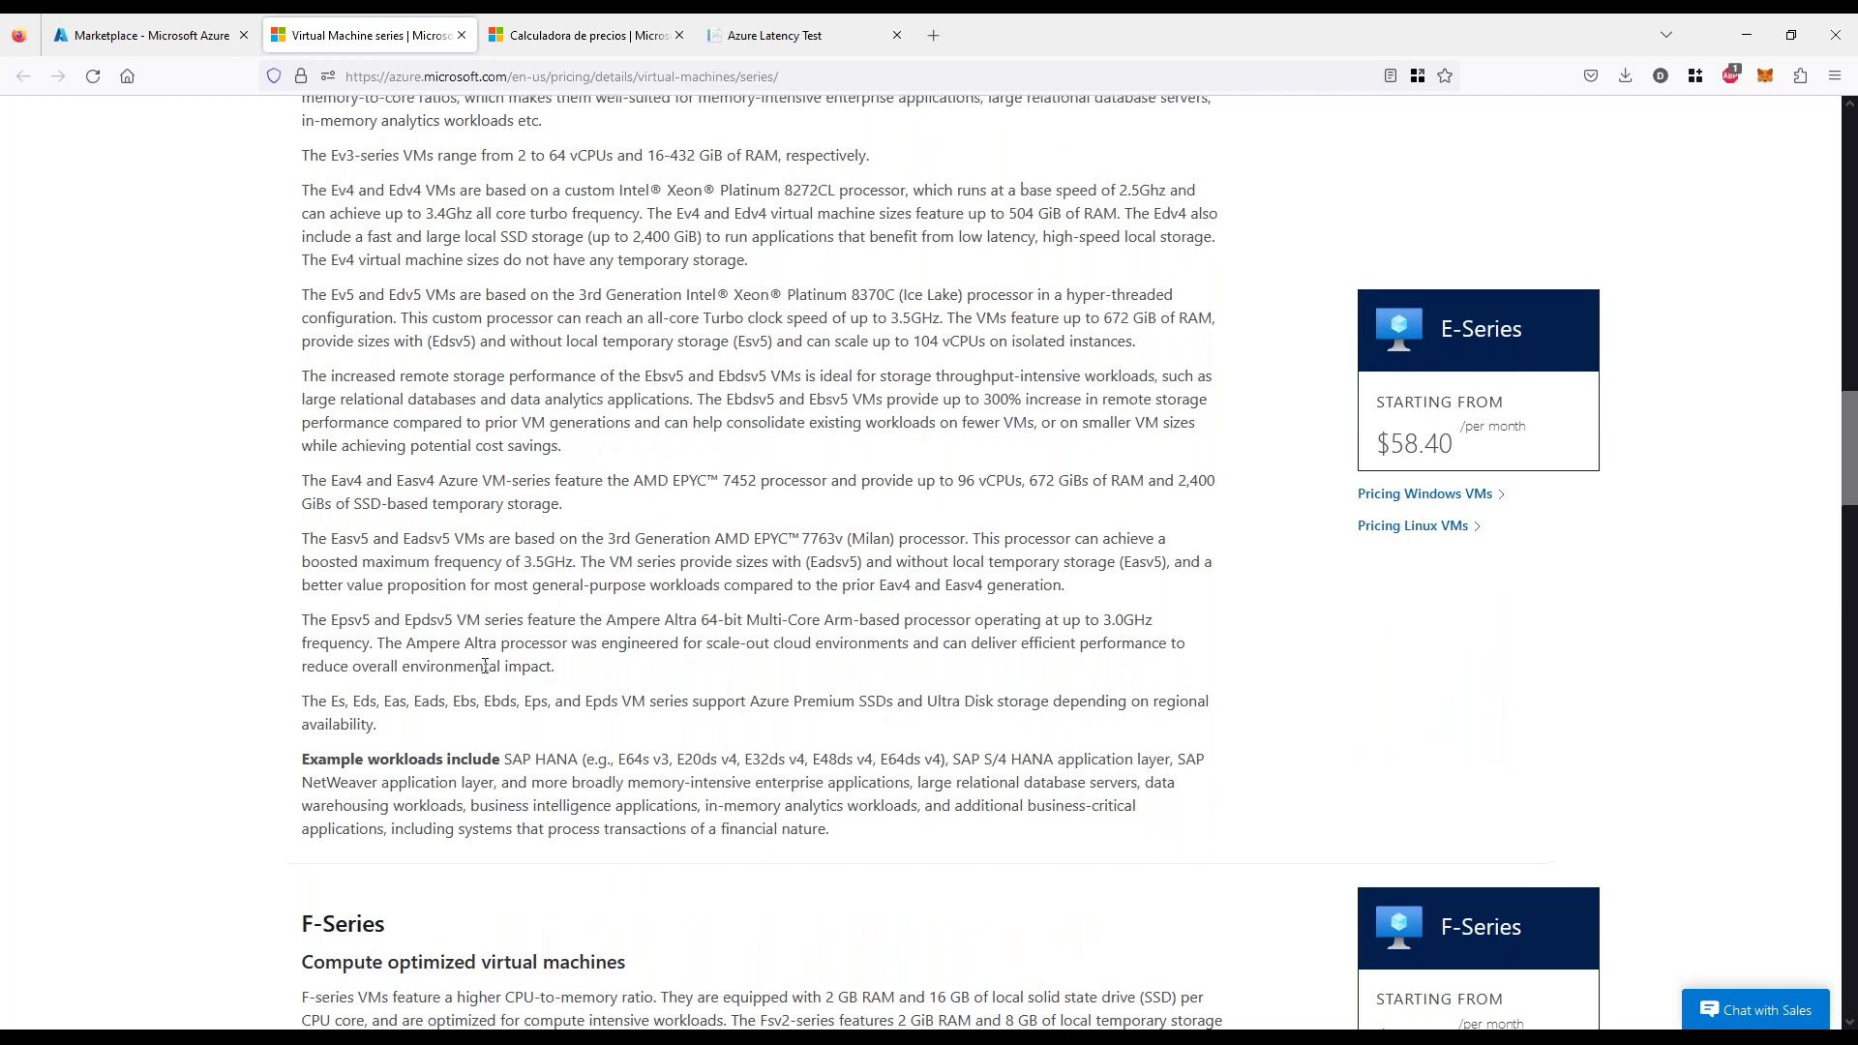
{"action": "scroll", "coordinate": [485, 666], "scroll_direction": "up", "scroll_amount": 1}
{"action": "left_click_drag", "start_coordinate": [350, 857], "coordinate": [1042, 896]}
{"action": "left_click", "coordinate": [778, 883]}
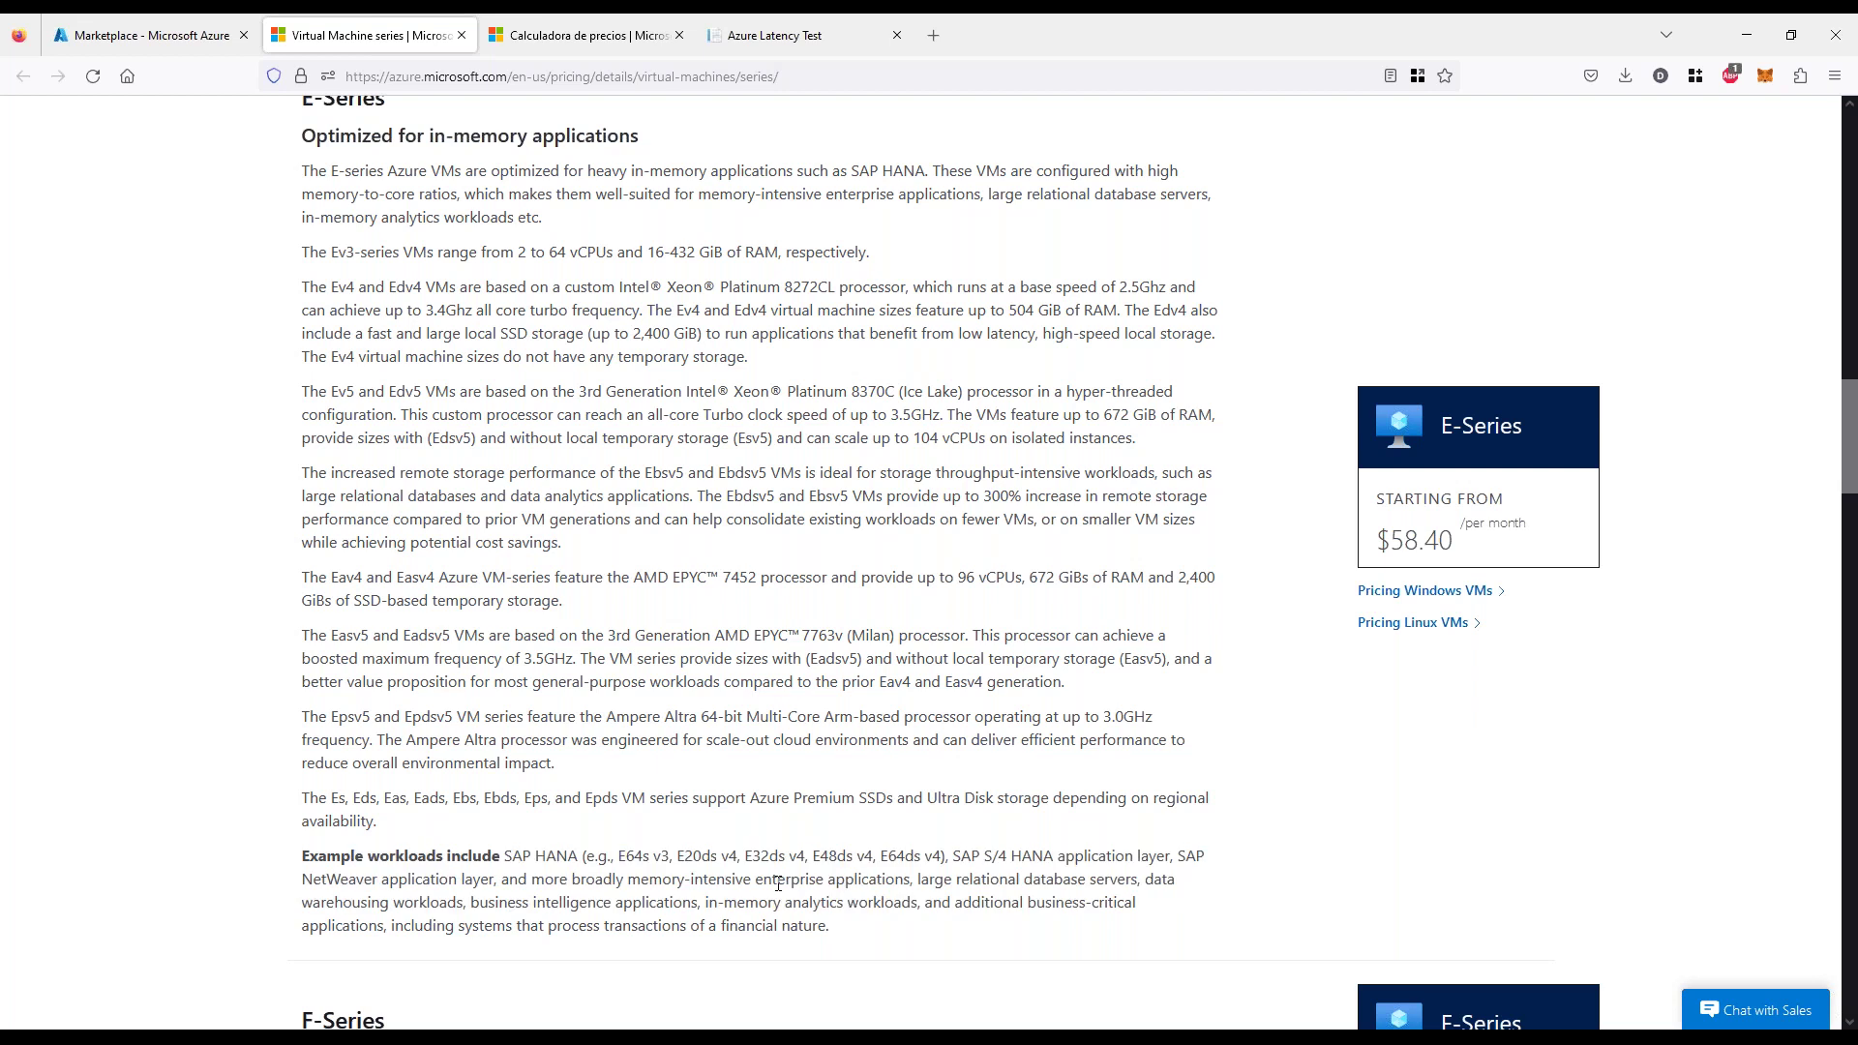
{"action": "scroll", "coordinate": [716, 765], "scroll_direction": "up", "scroll_amount": 15}
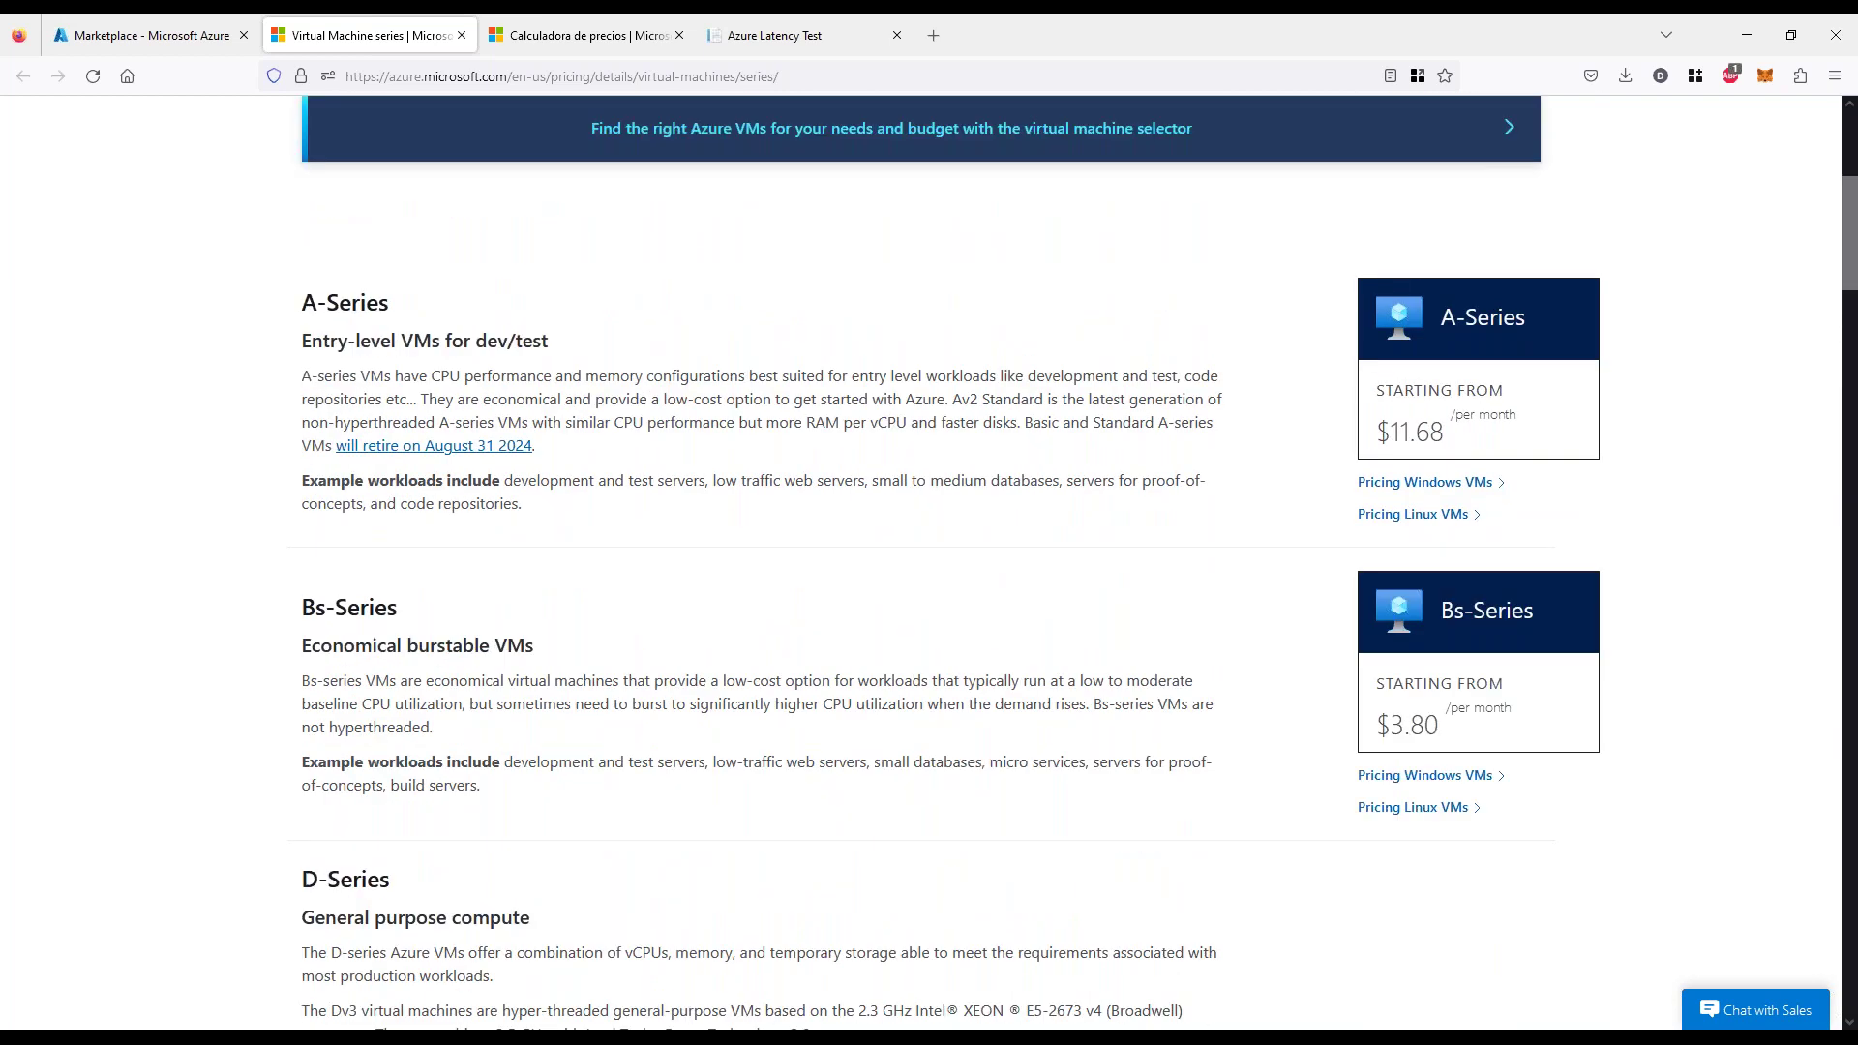
{"action": "scroll", "coordinate": [736, 484], "scroll_direction": "up", "scroll_amount": 3}
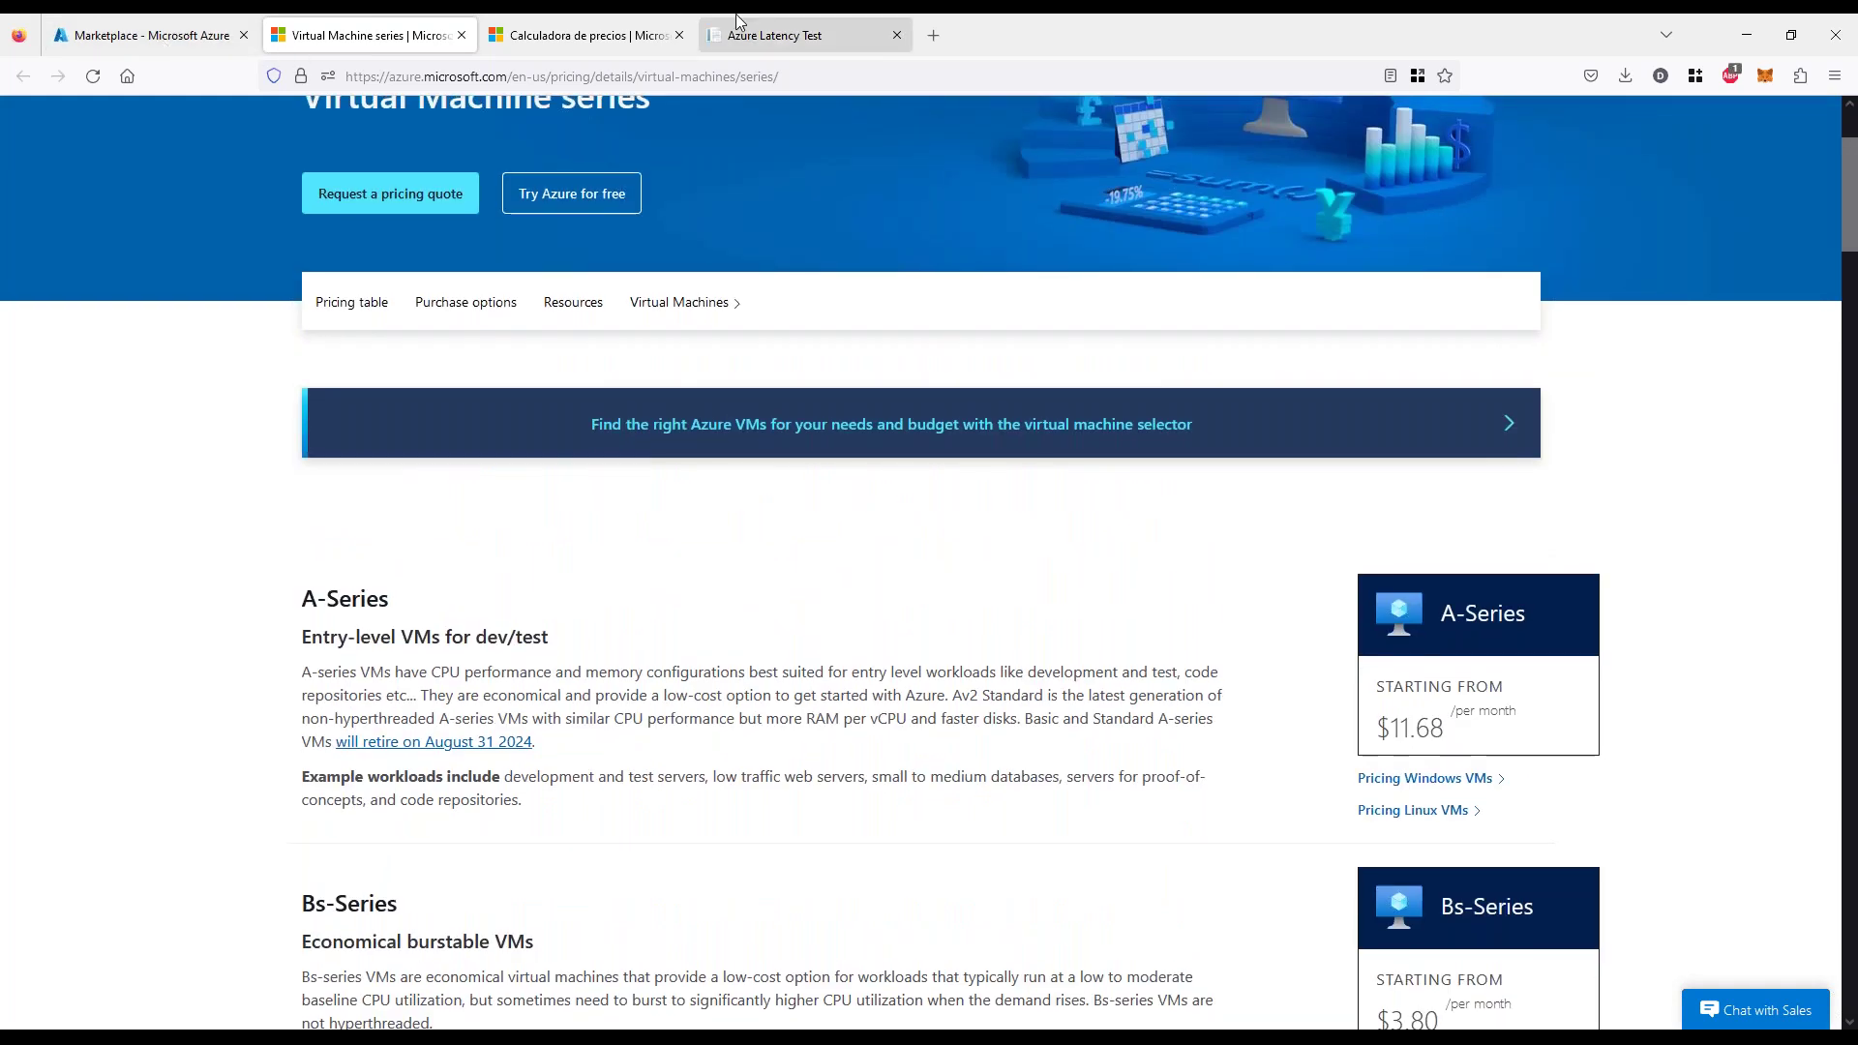
{"action": "left_click", "coordinate": [790, 35]}
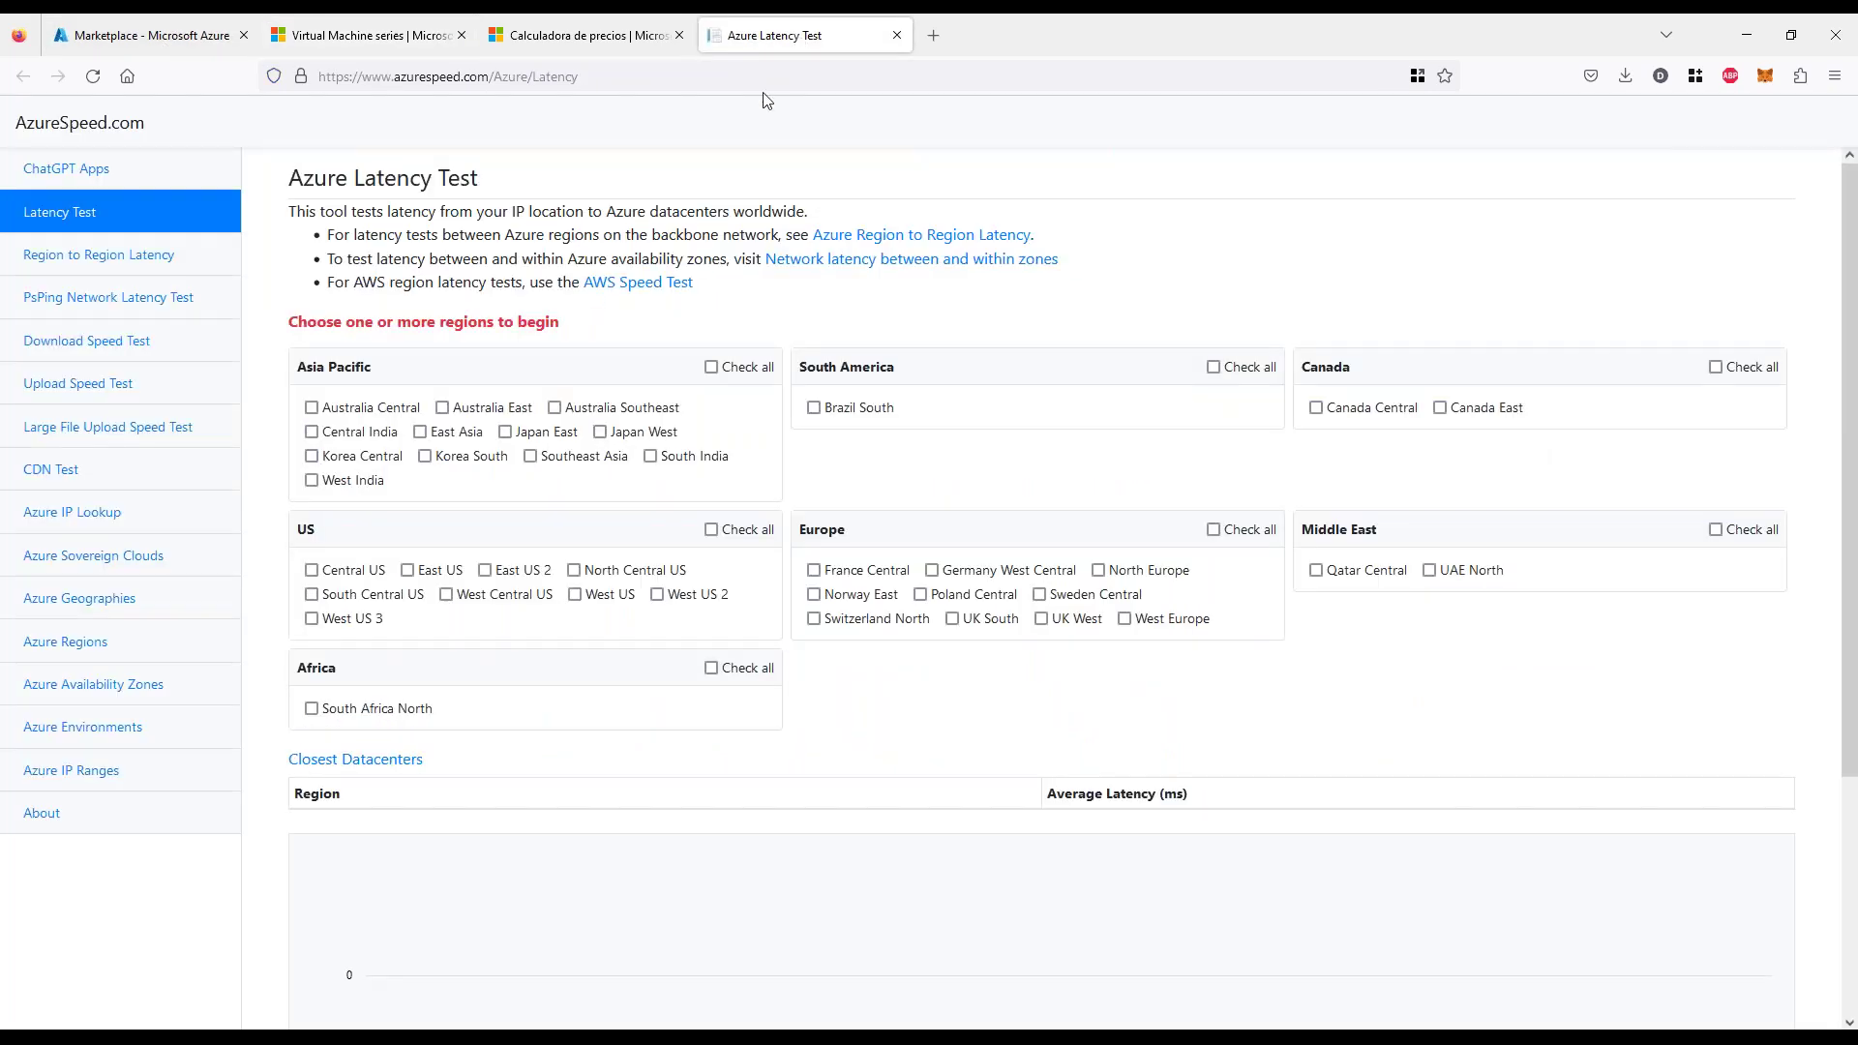
{"action": "left_click", "coordinate": [577, 49]}
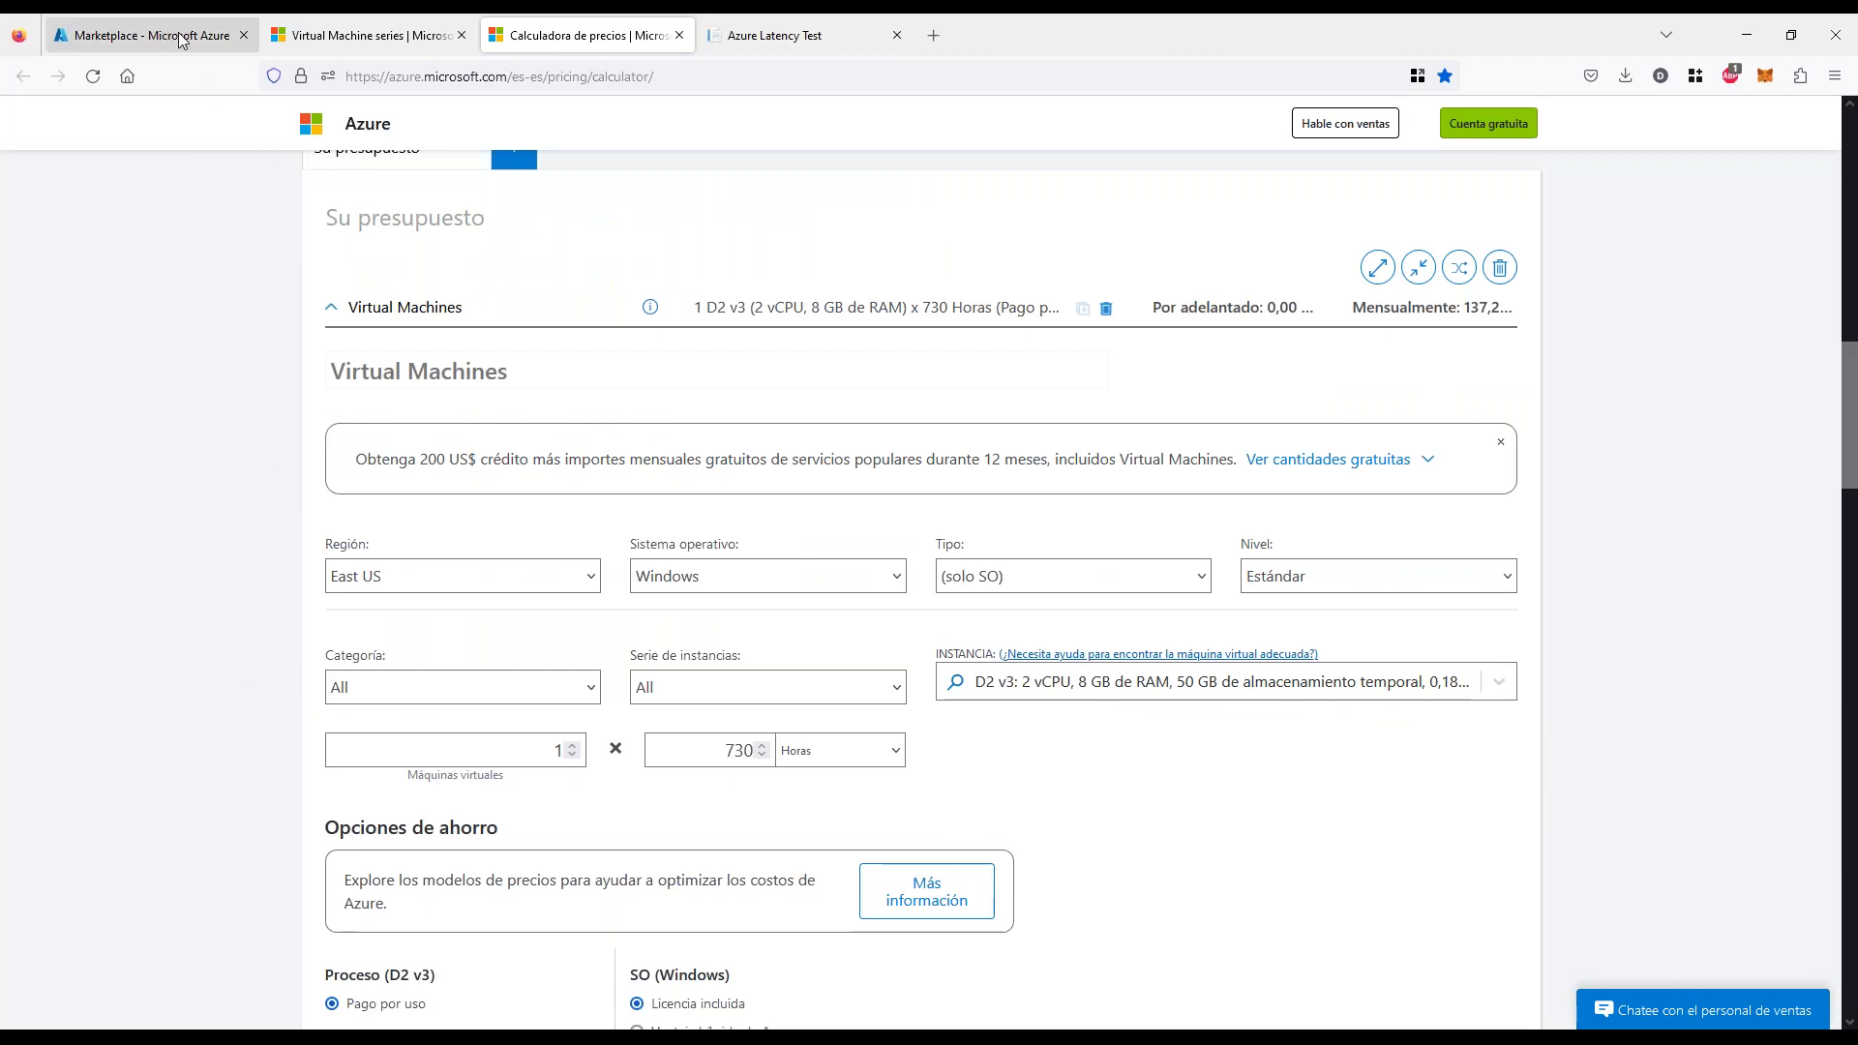
{"action": "left_click", "coordinate": [395, 37]}
{"action": "left_click", "coordinate": [580, 35]}
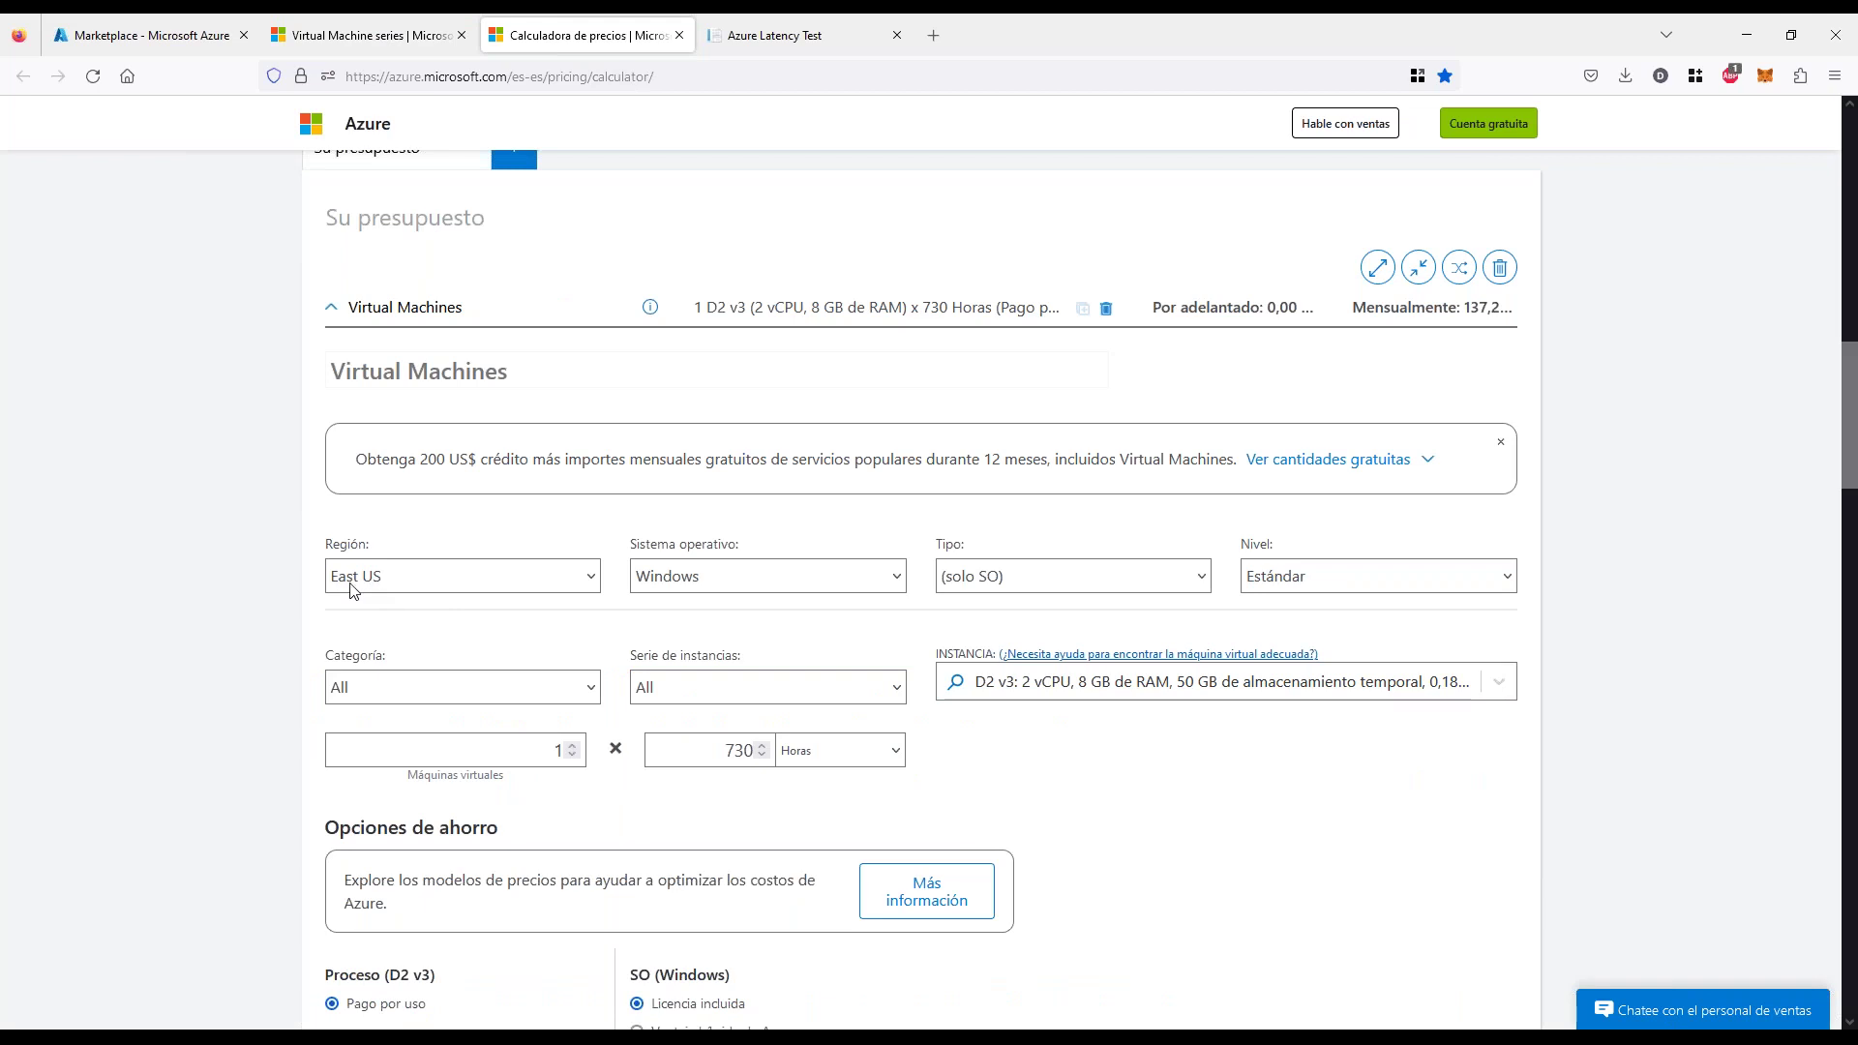
Switch to the Azure Latency Test page and examine its web address and the regions offered
{"action": "left_click", "coordinate": [837, 35]}
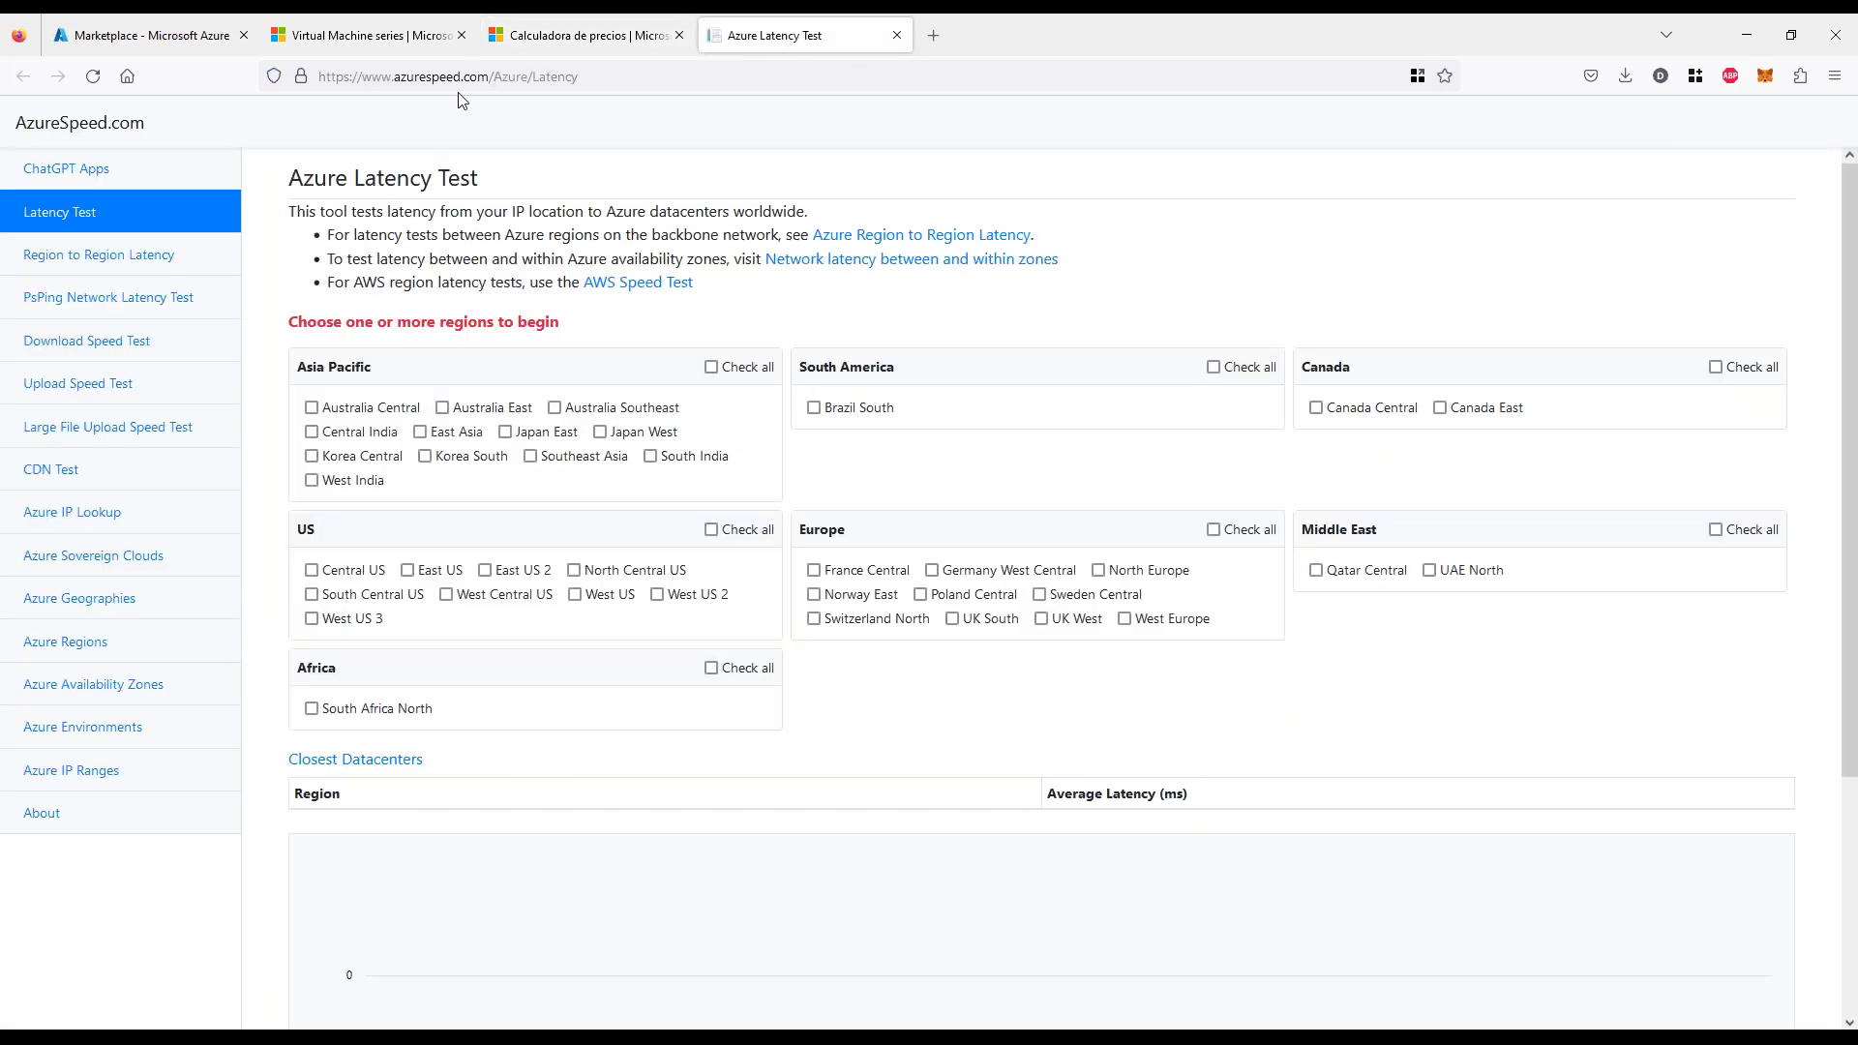
{"action": "left_click", "coordinate": [416, 78]}
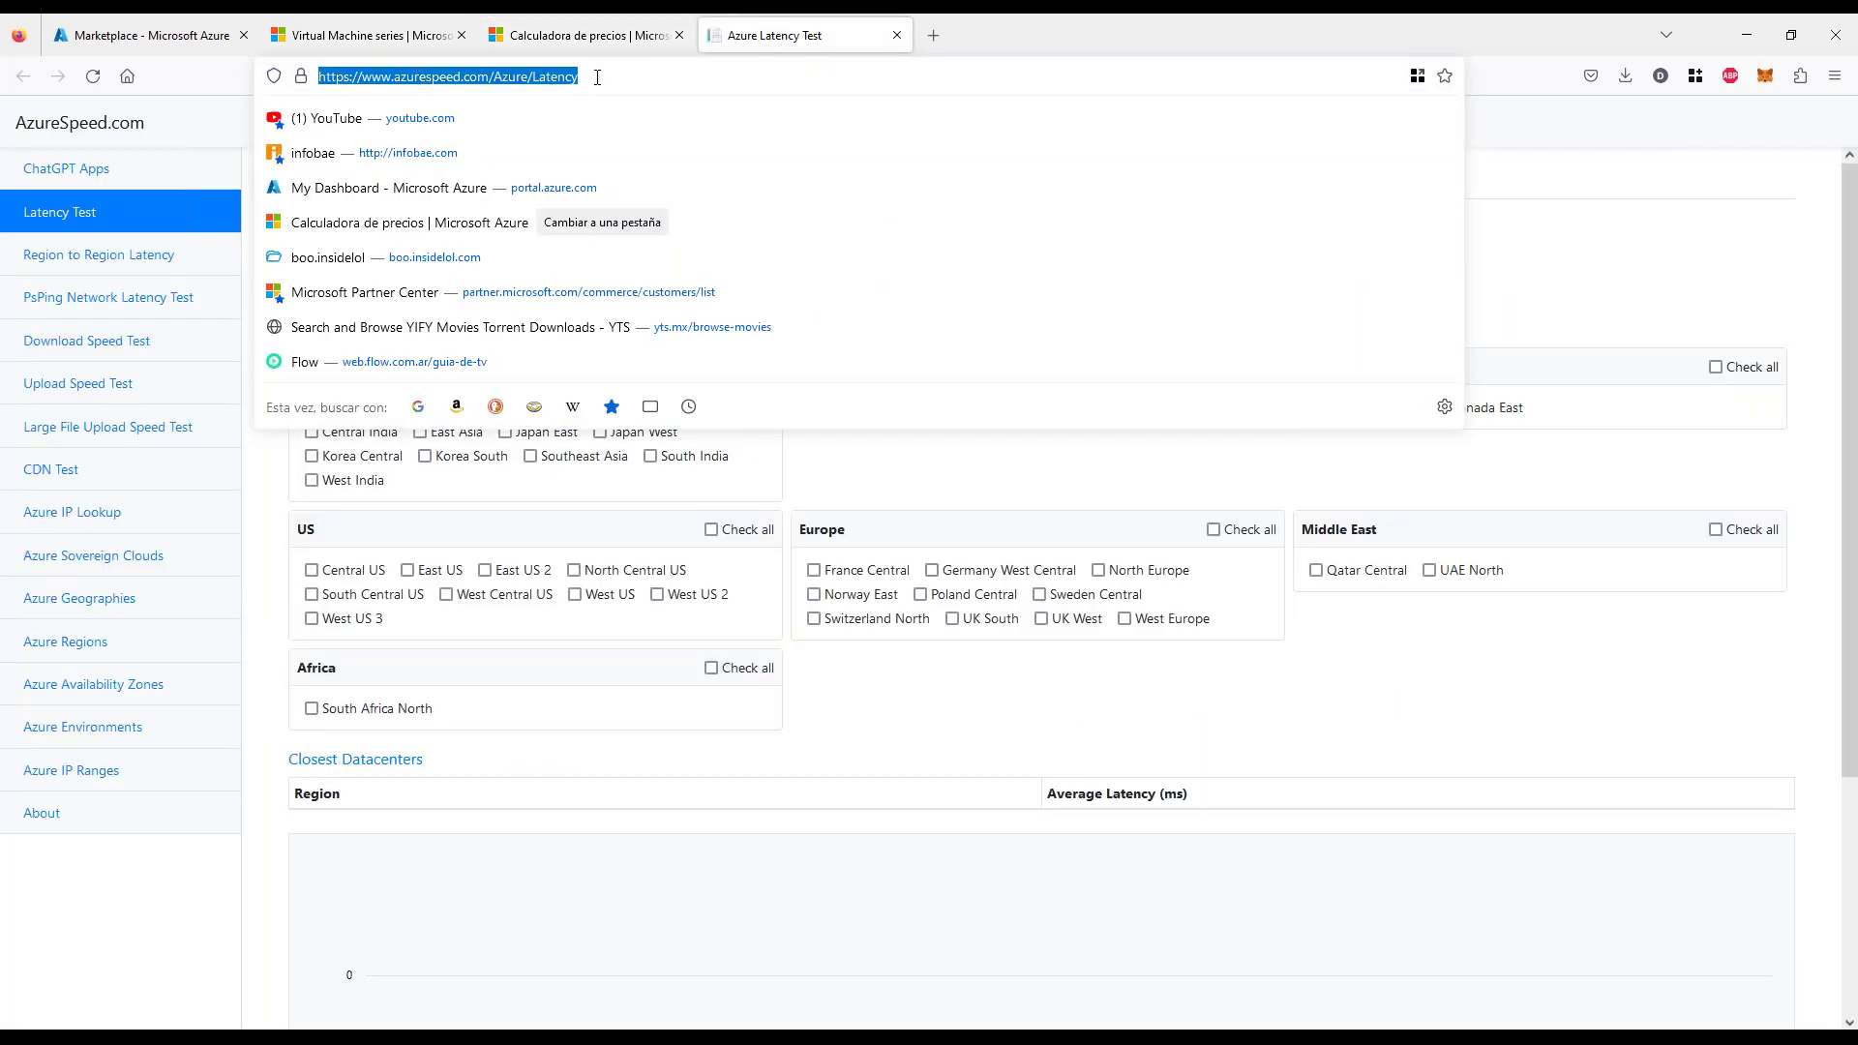
{"action": "left_click", "coordinate": [840, 845]}
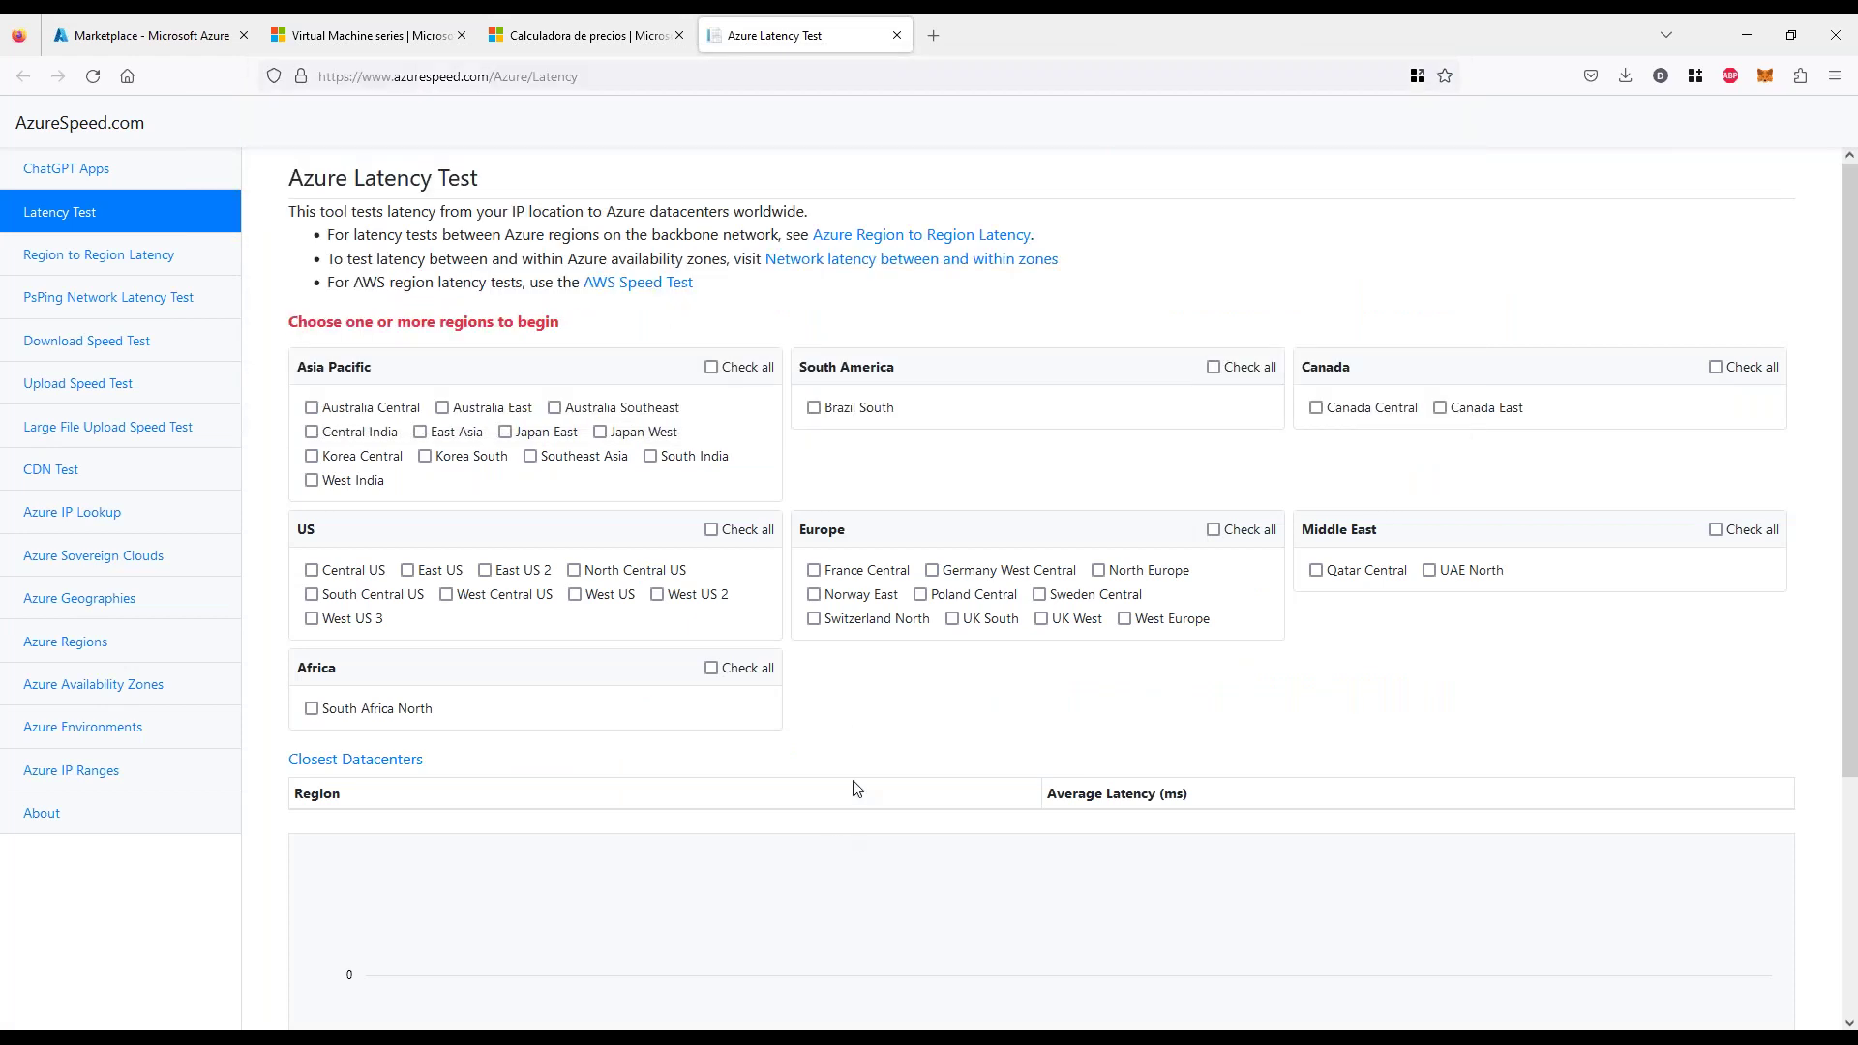
Try to run the latency test for Brazil South, East US and East US 2, and reload the page
{"action": "left_click", "coordinate": [815, 408]}
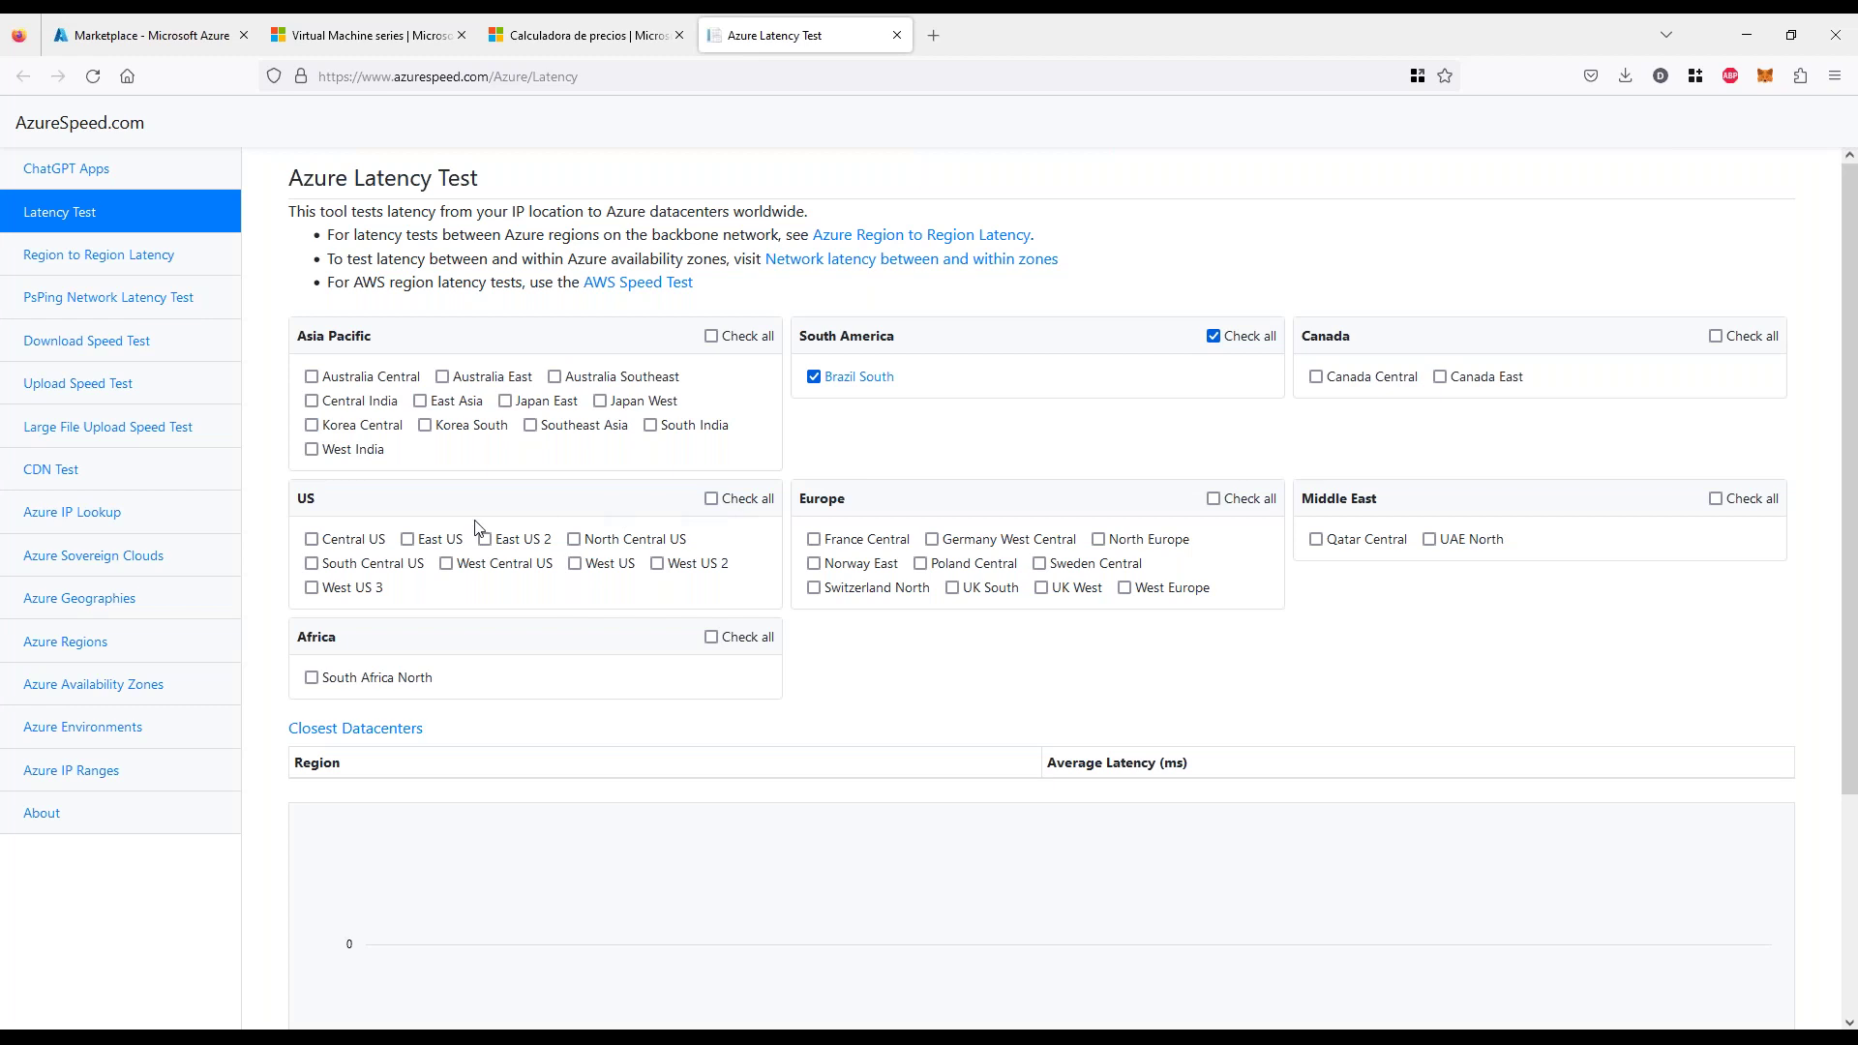
{"action": "left_click", "coordinate": [407, 539]}
{"action": "left_click", "coordinate": [485, 539]}
{"action": "scroll", "coordinate": [1050, 484], "scroll_direction": "down", "scroll_amount": 3}
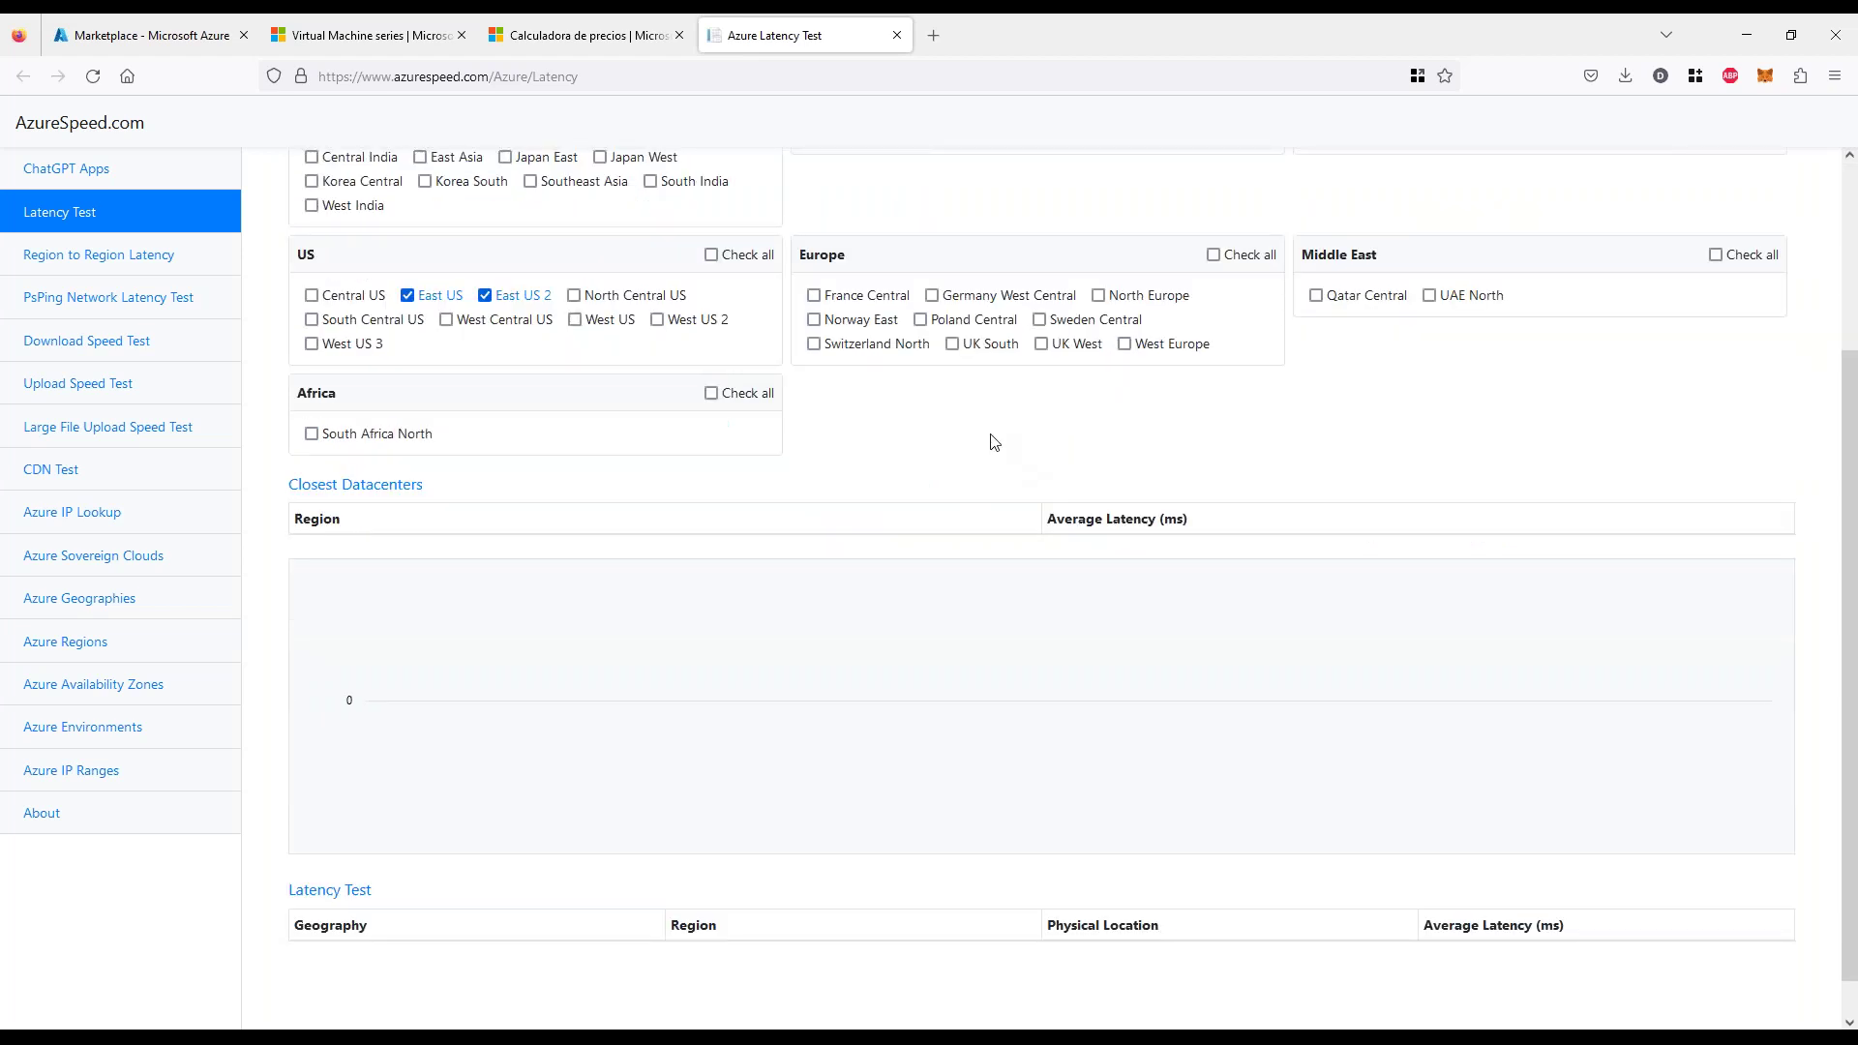
{"action": "key", "text": "F5"}
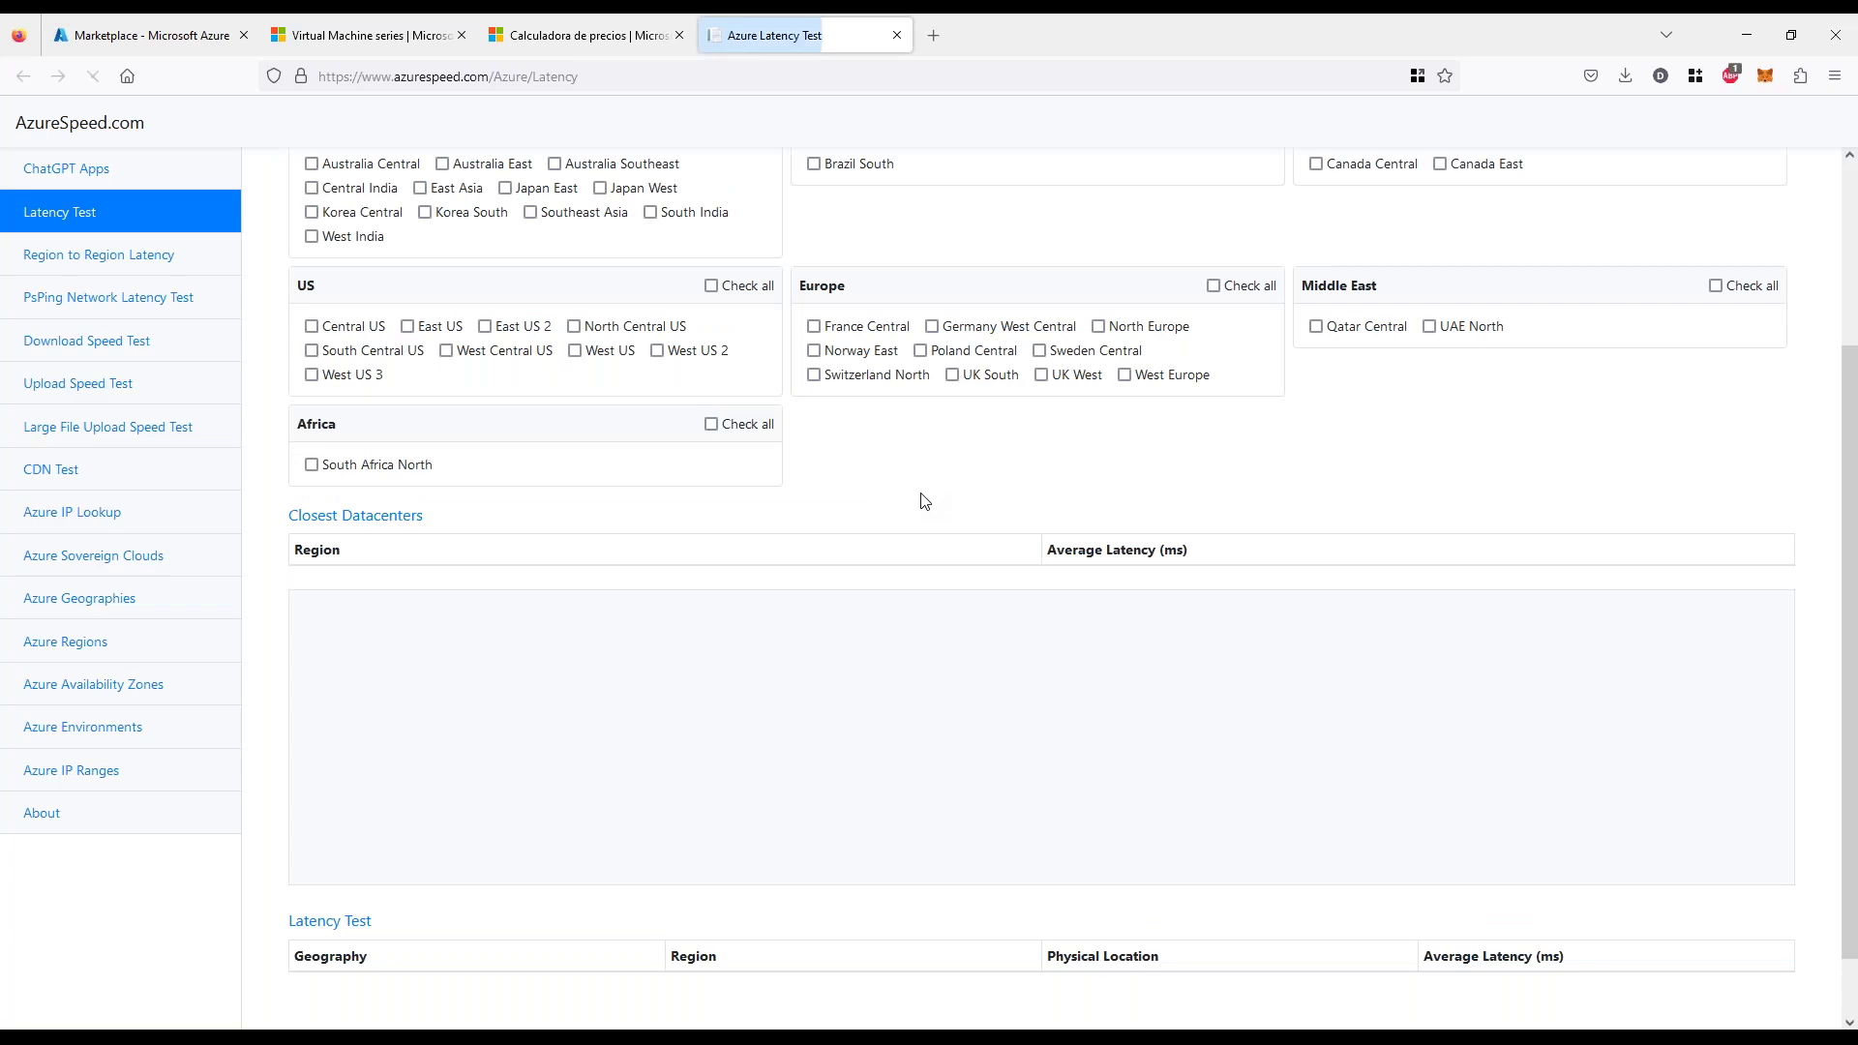
Run the latency test for Brazil South, East US and East US 2 and compare their average latencies
{"action": "scroll", "coordinate": [871, 484], "scroll_direction": "up", "scroll_amount": 3}
{"action": "left_click", "coordinate": [815, 412]}
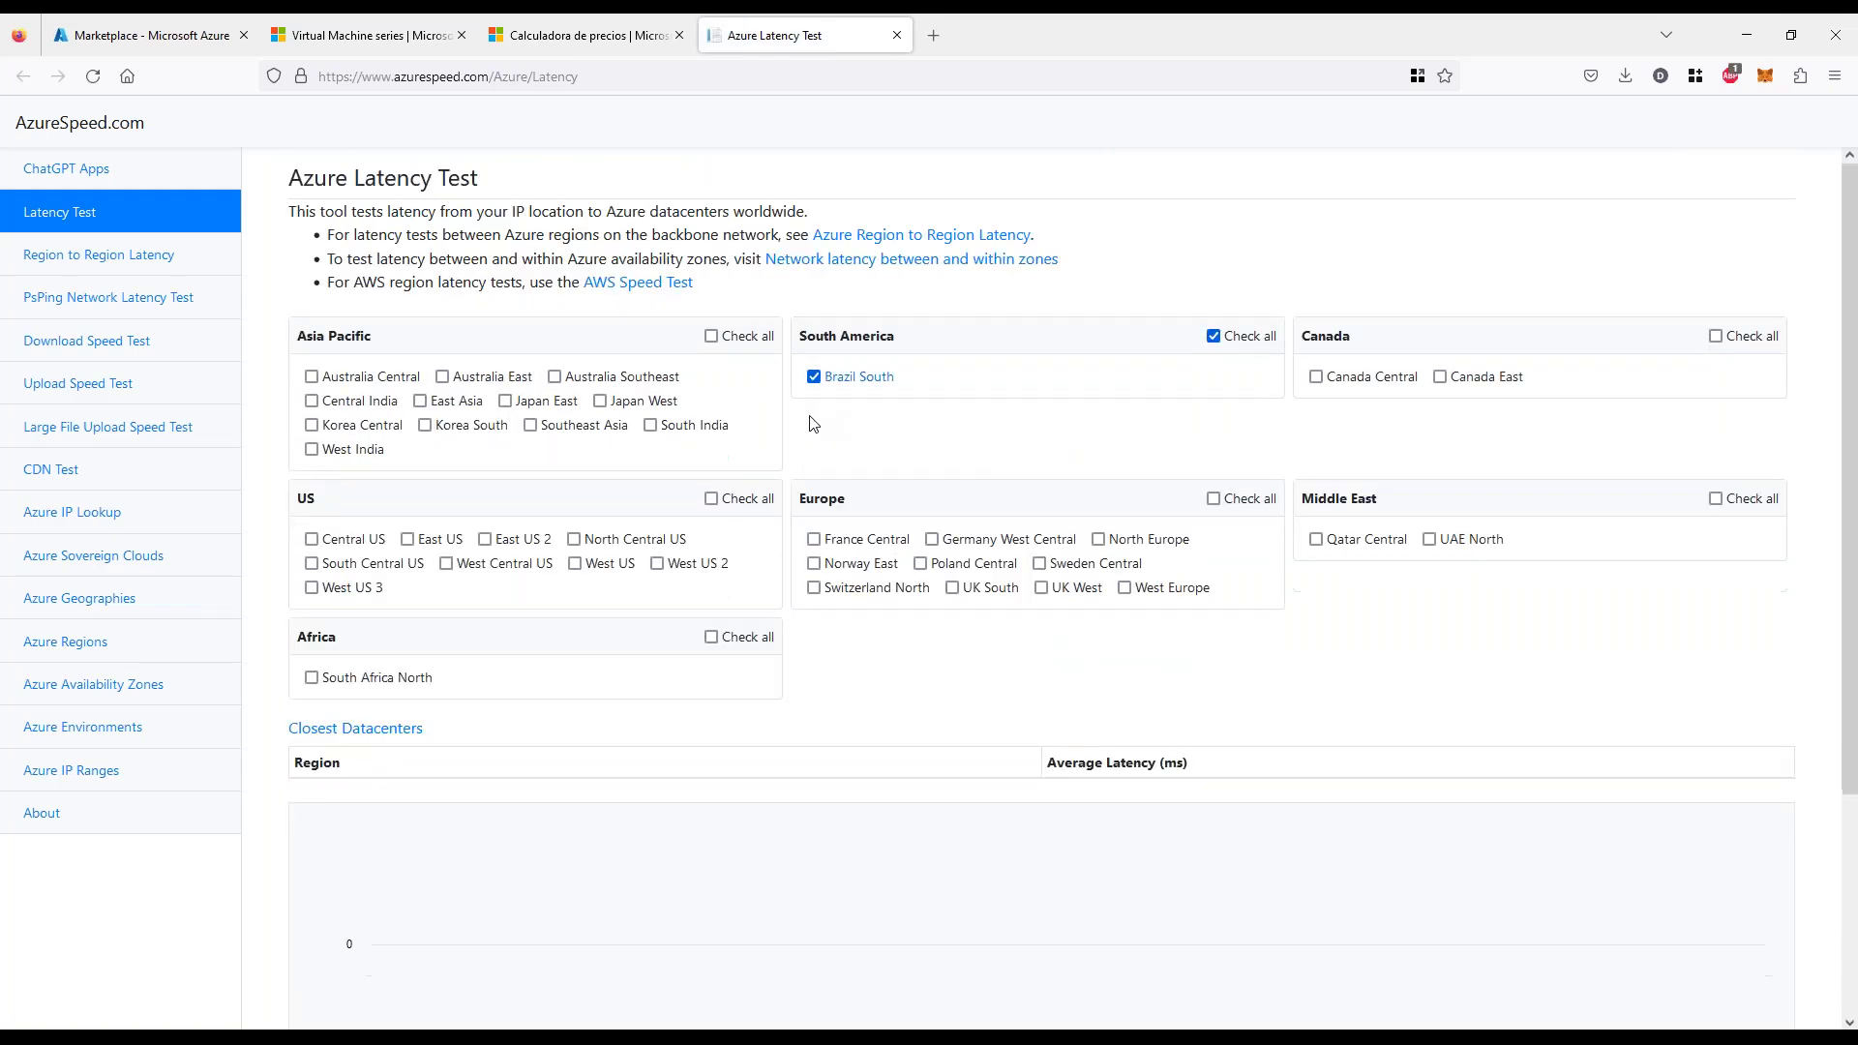
{"action": "left_click", "coordinate": [406, 545]}
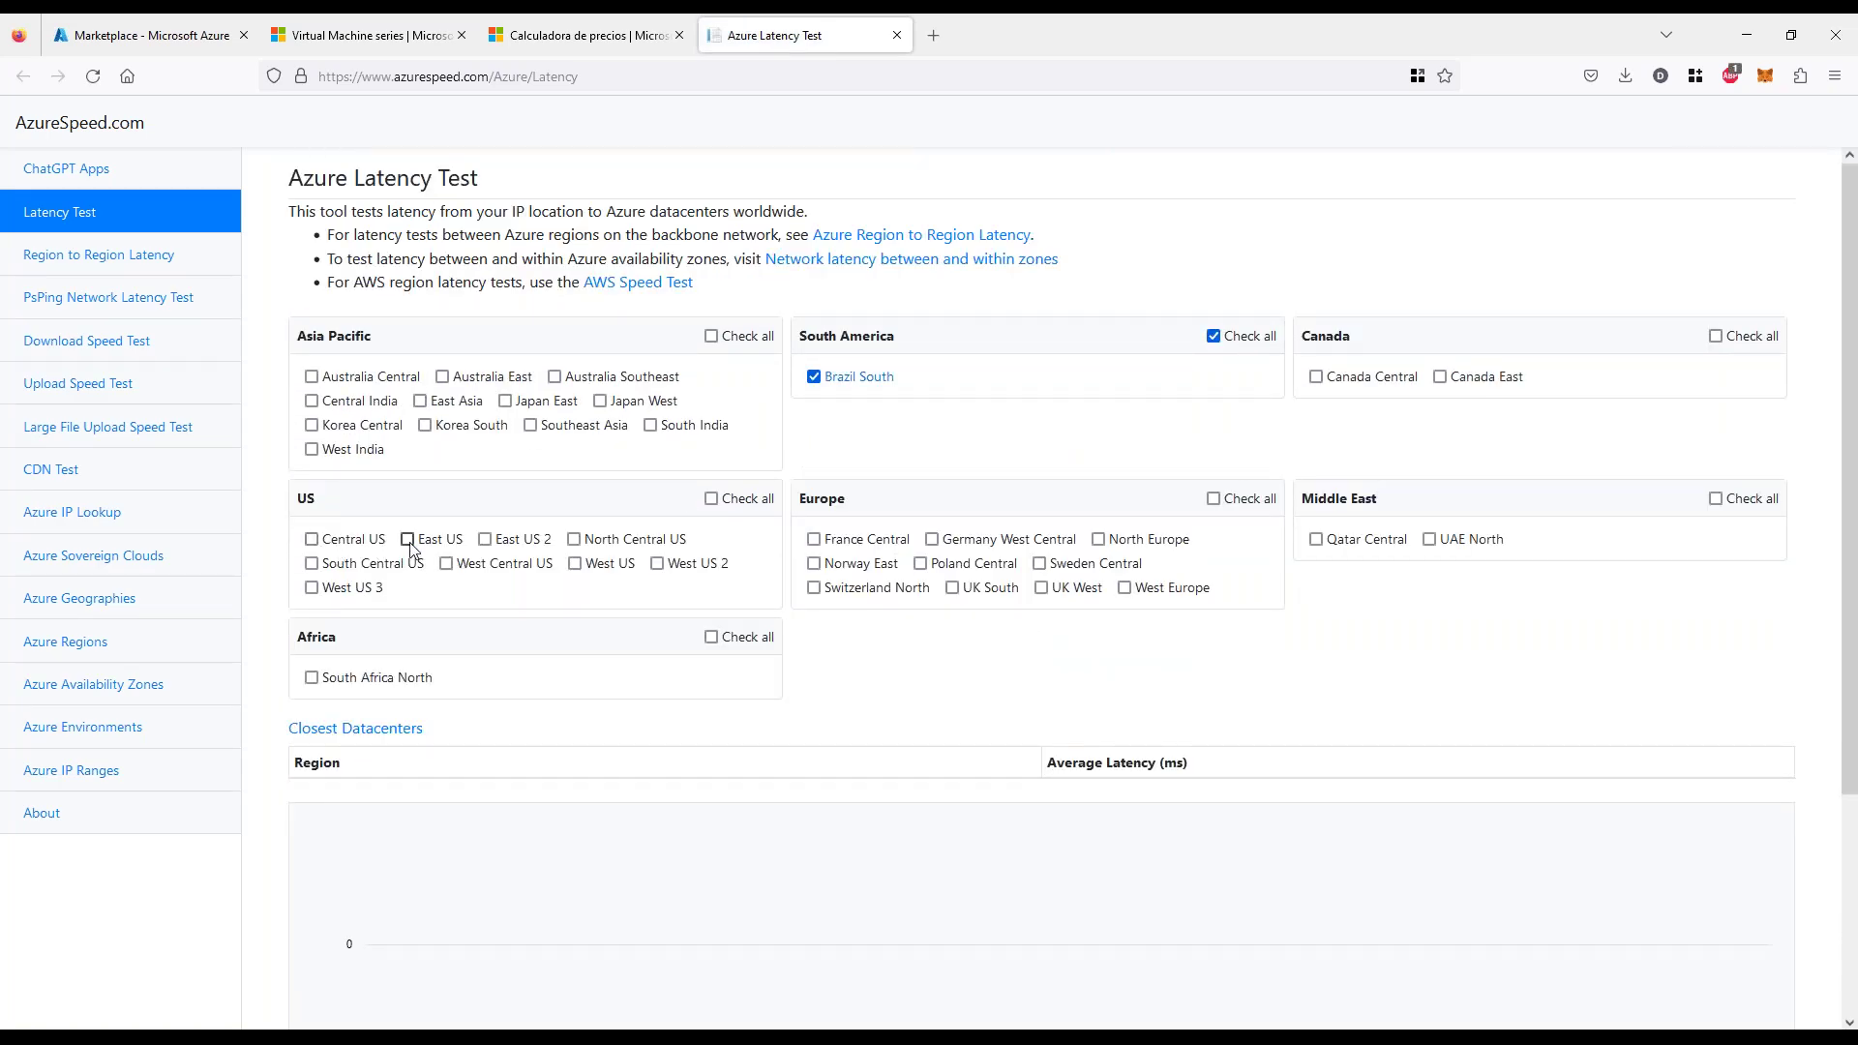
{"action": "left_click", "coordinate": [485, 540]}
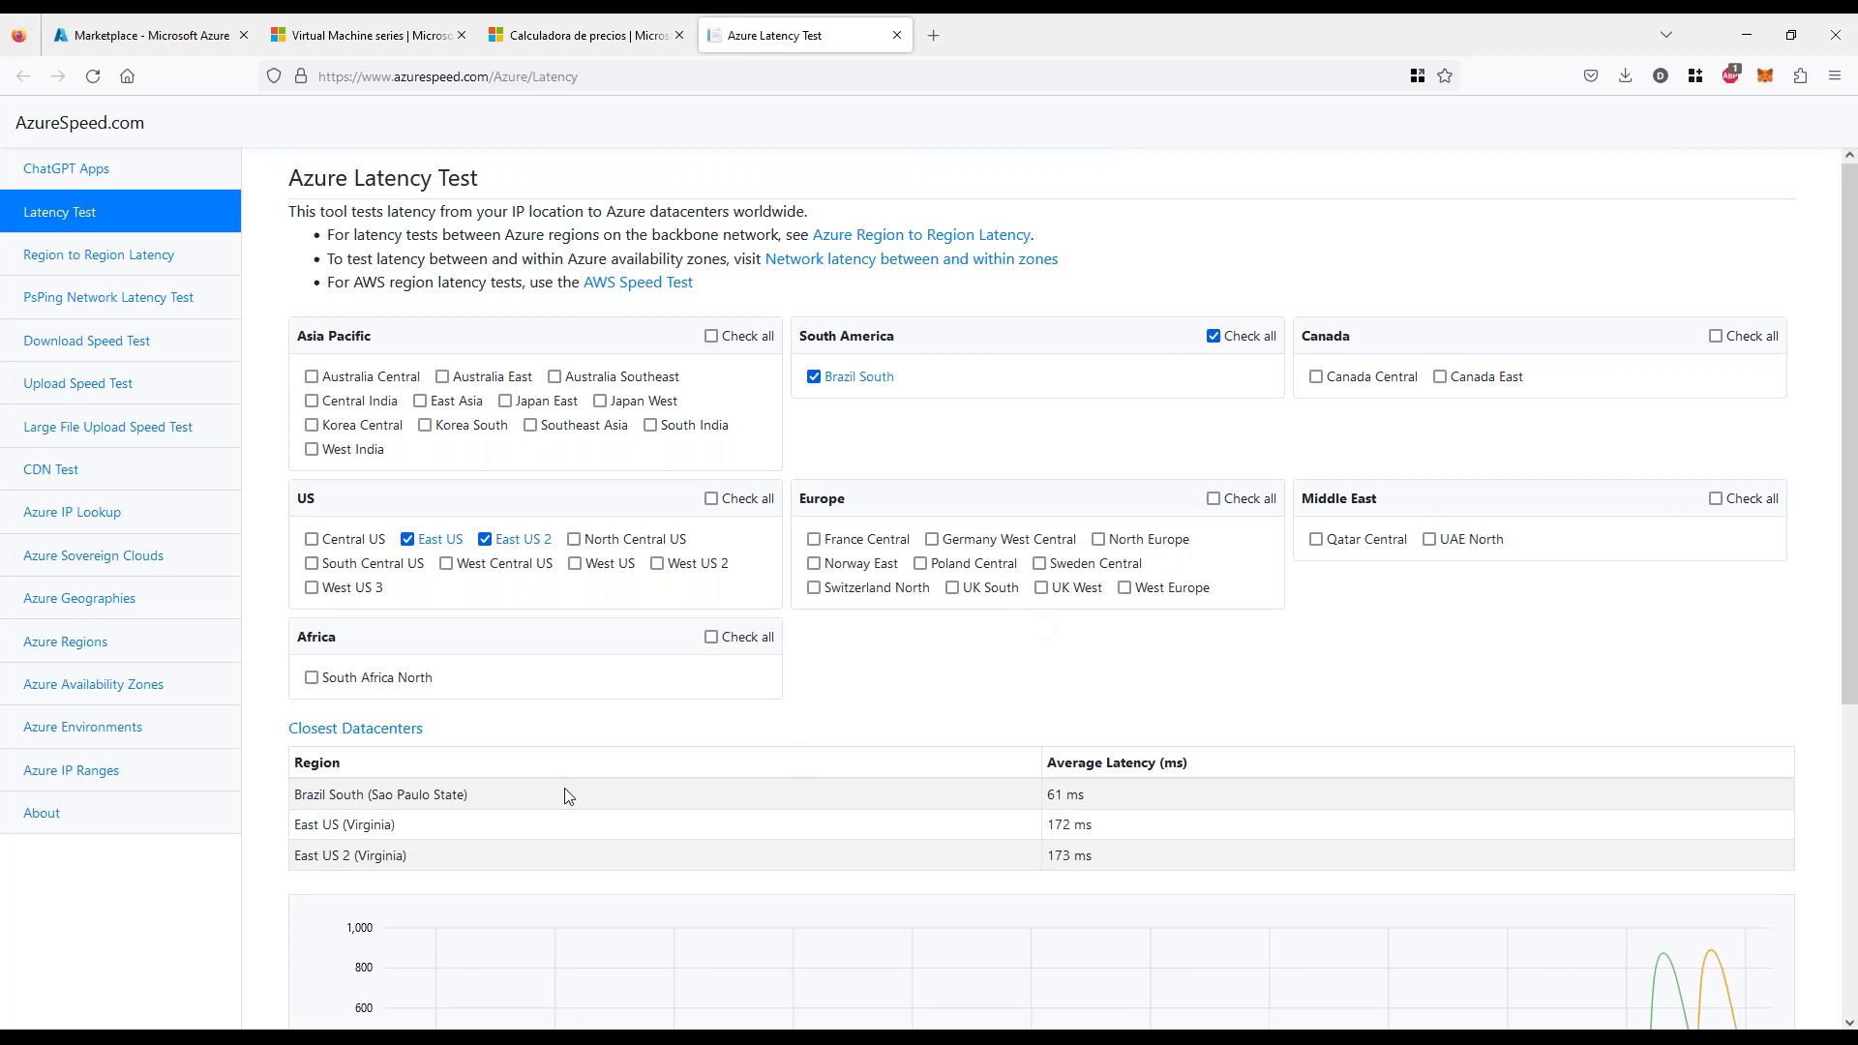
{"action": "left_click_drag", "start_coordinate": [301, 793], "coordinate": [864, 791]}
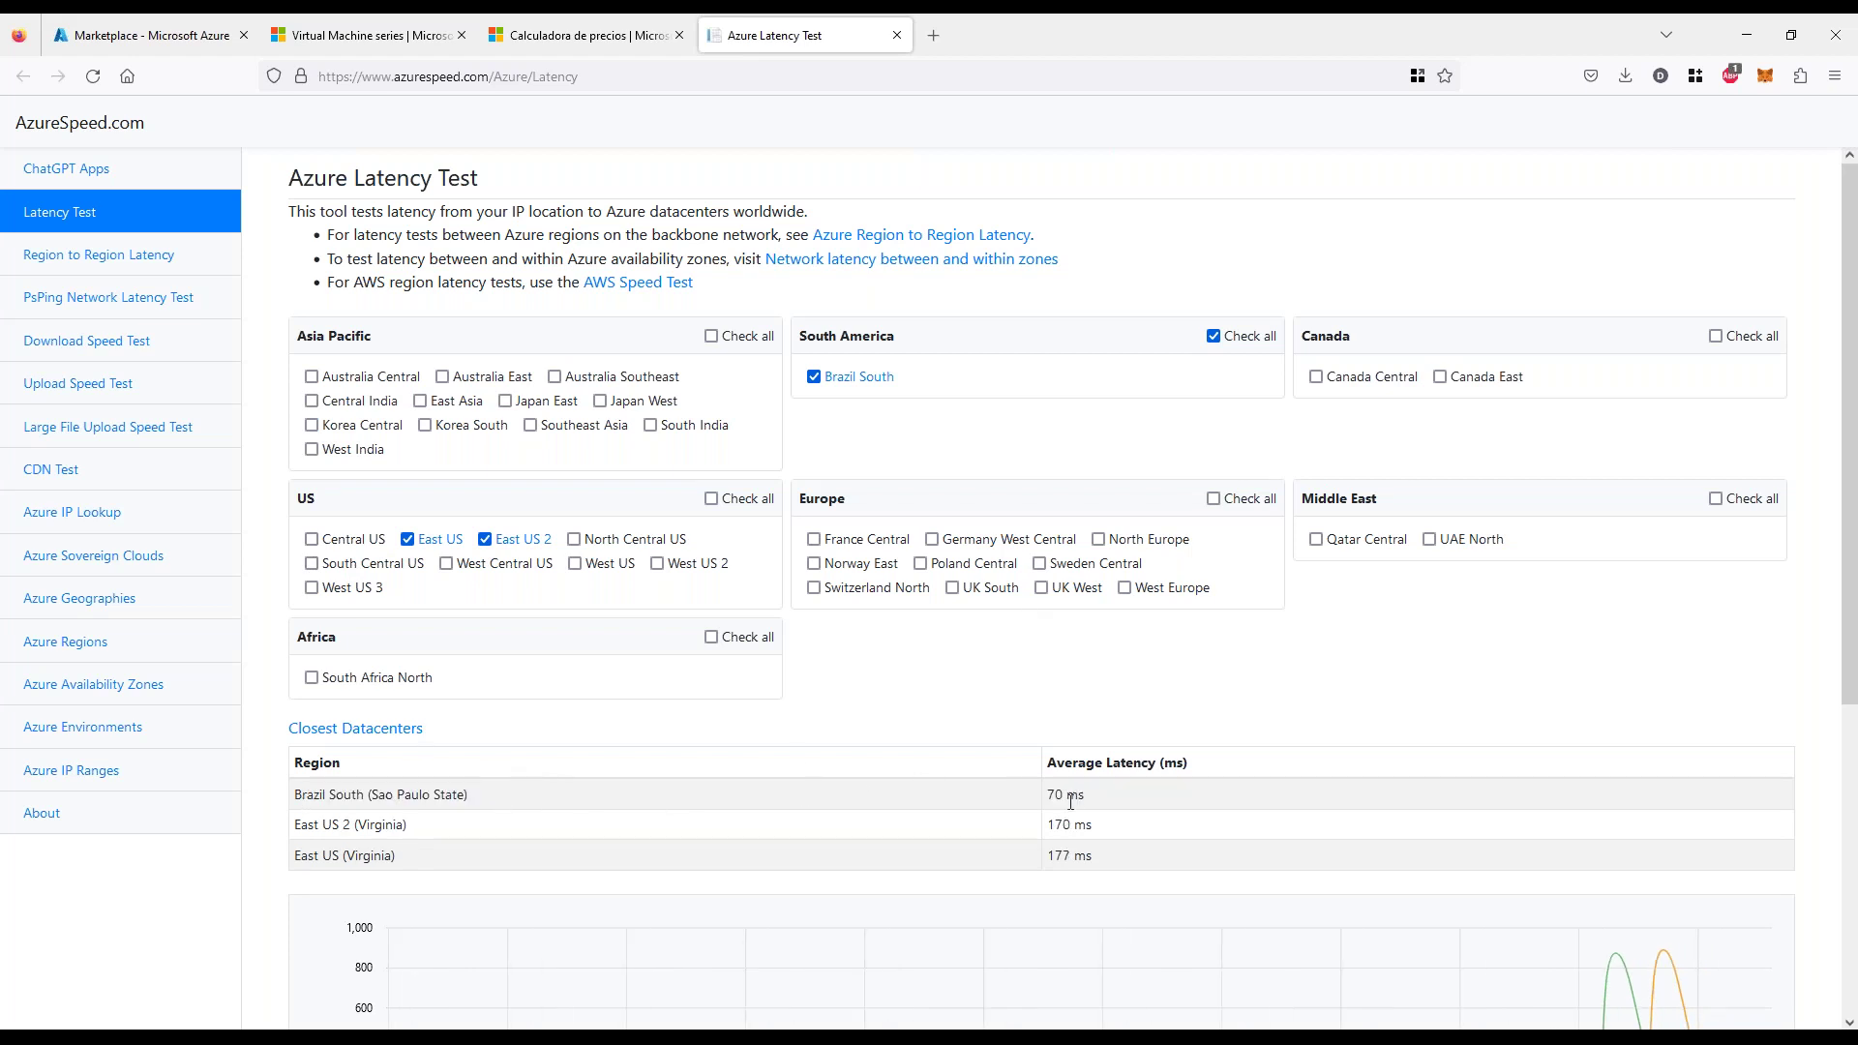
{"action": "left_click_drag", "start_coordinate": [1050, 799], "coordinate": [1138, 793]}
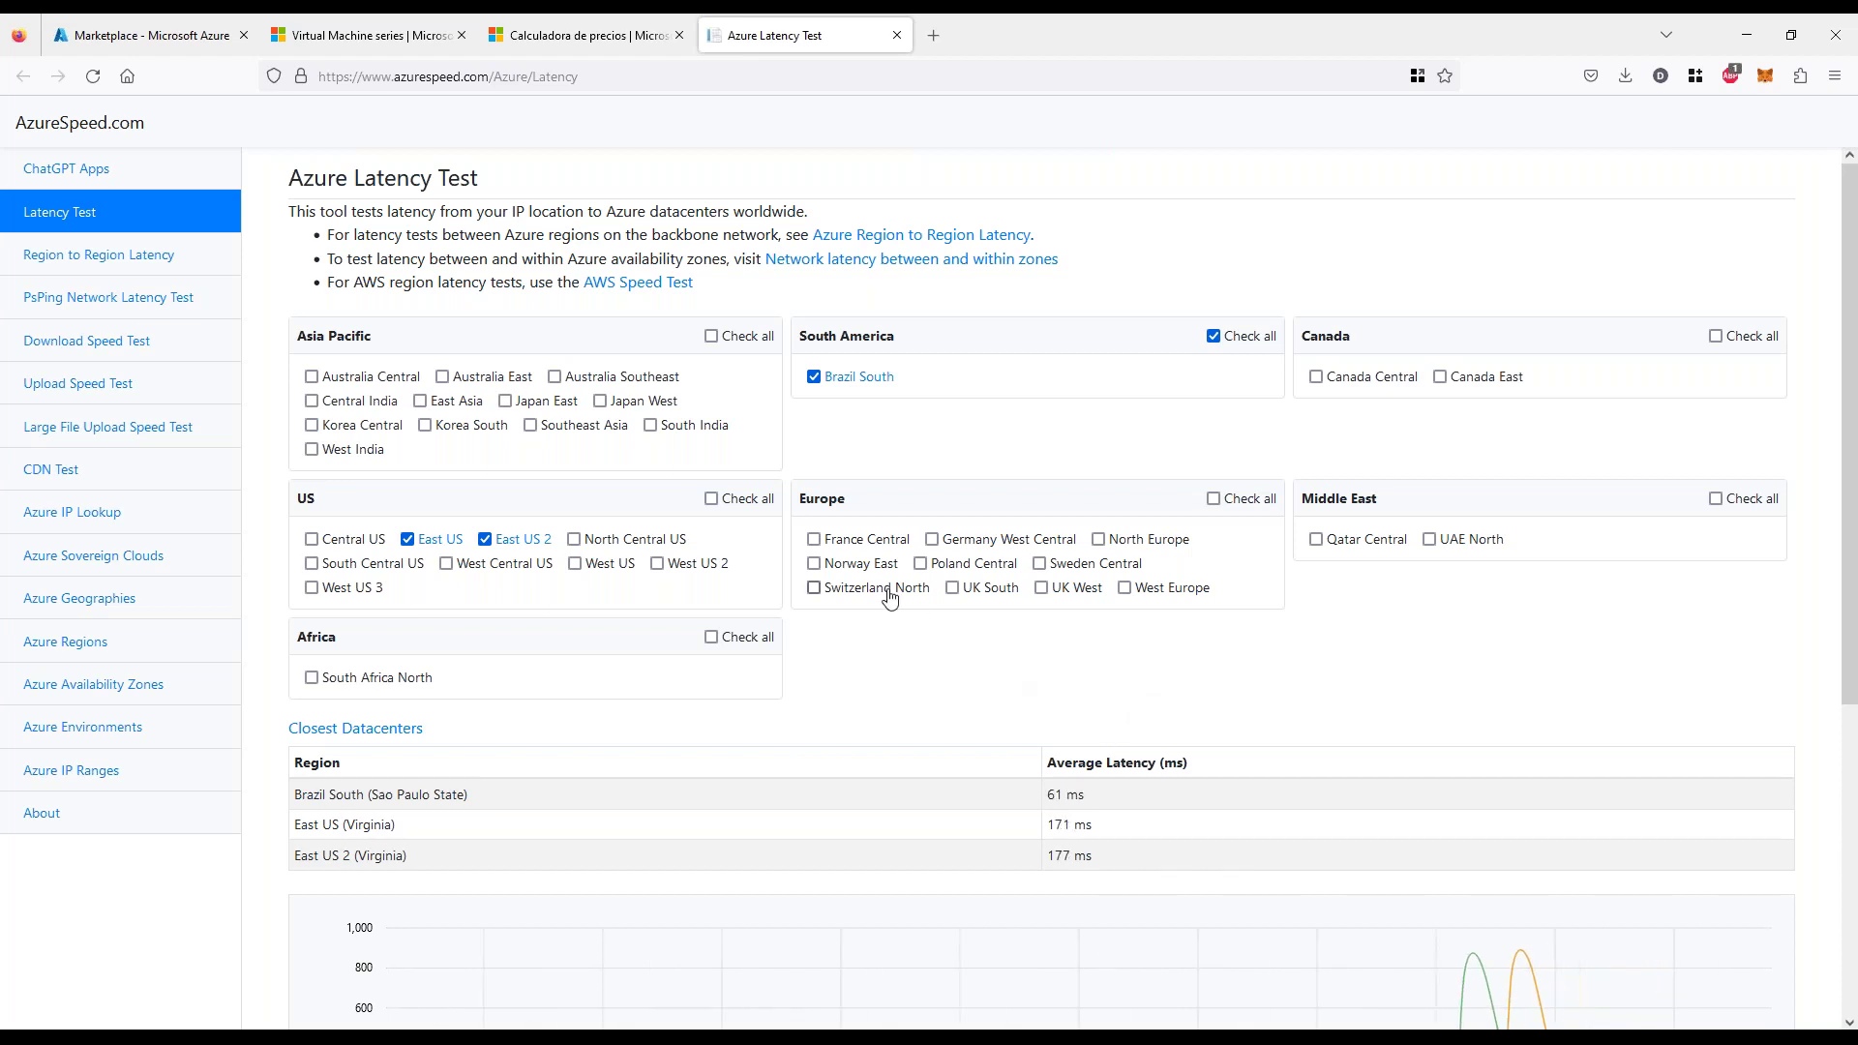
Add France Central and Germany West Central to the latency test and compare the latencies of all chosen regions
{"action": "left_click", "coordinate": [837, 544]}
{"action": "left_click", "coordinate": [933, 542]}
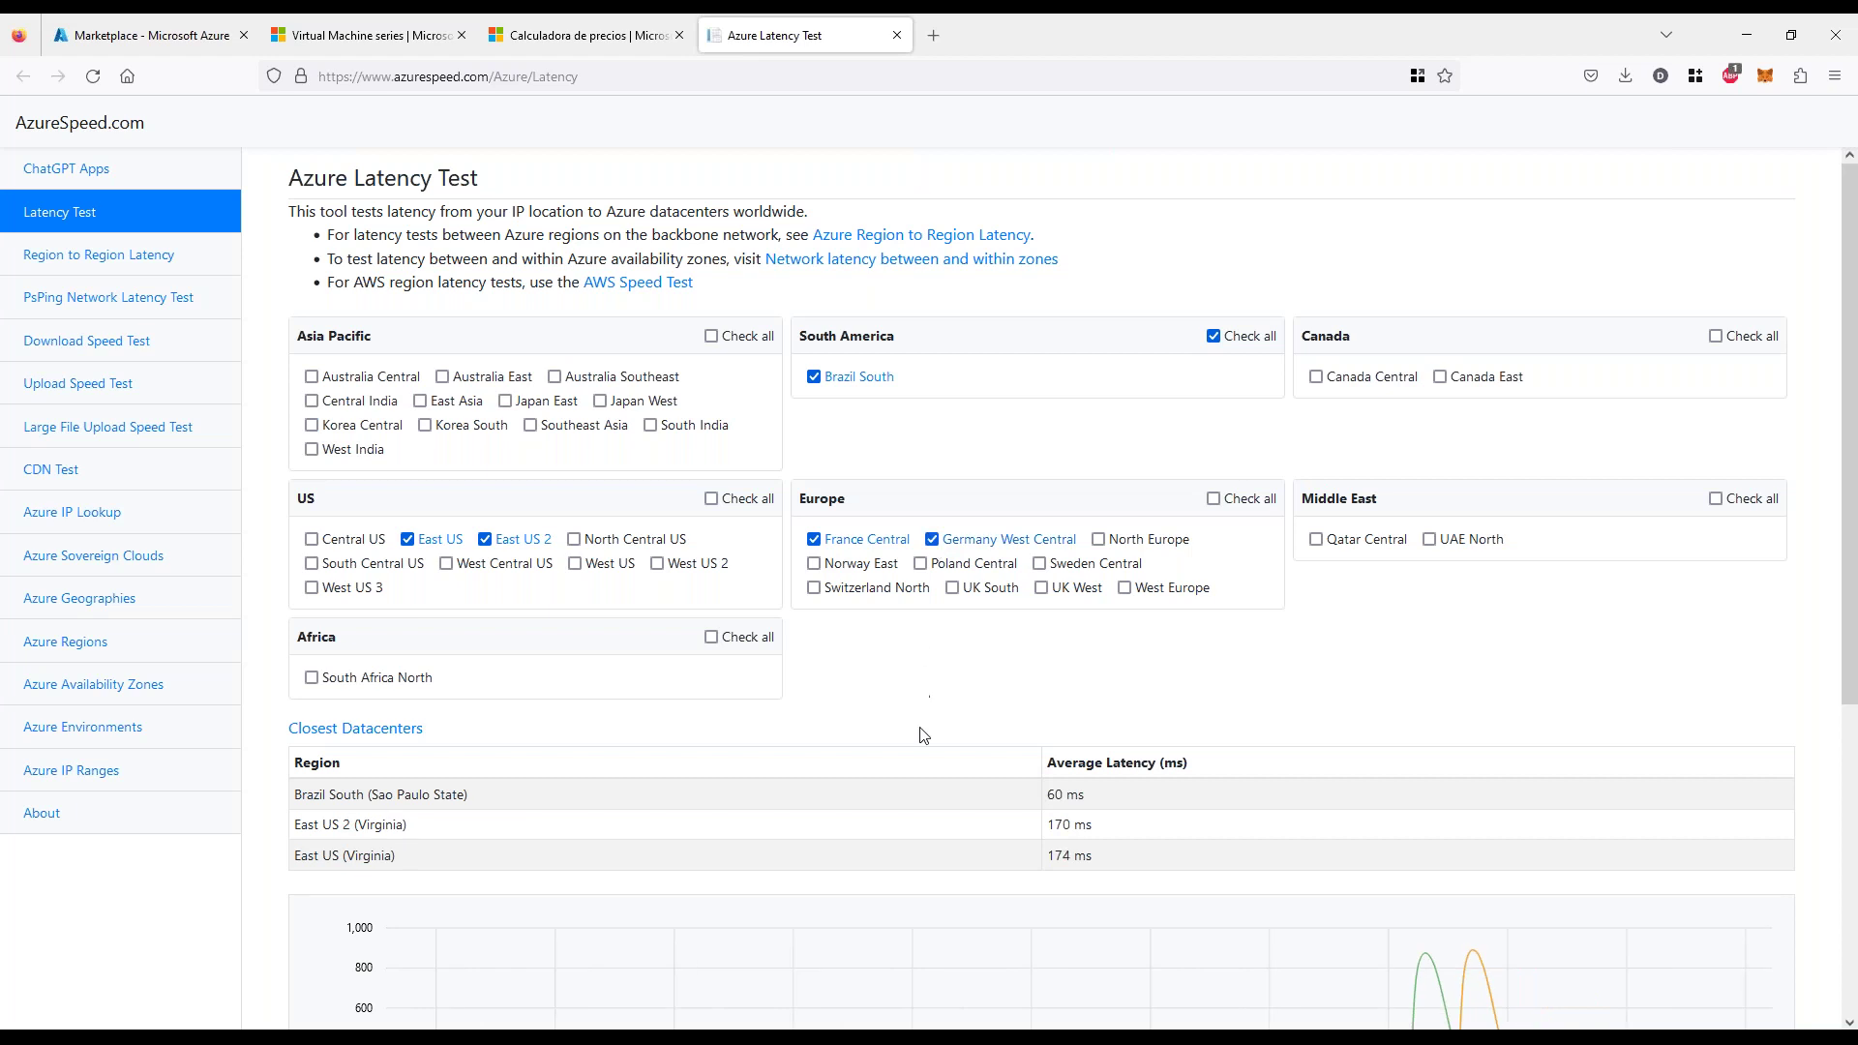
{"action": "scroll", "coordinate": [943, 740], "scroll_direction": "down", "scroll_amount": 5}
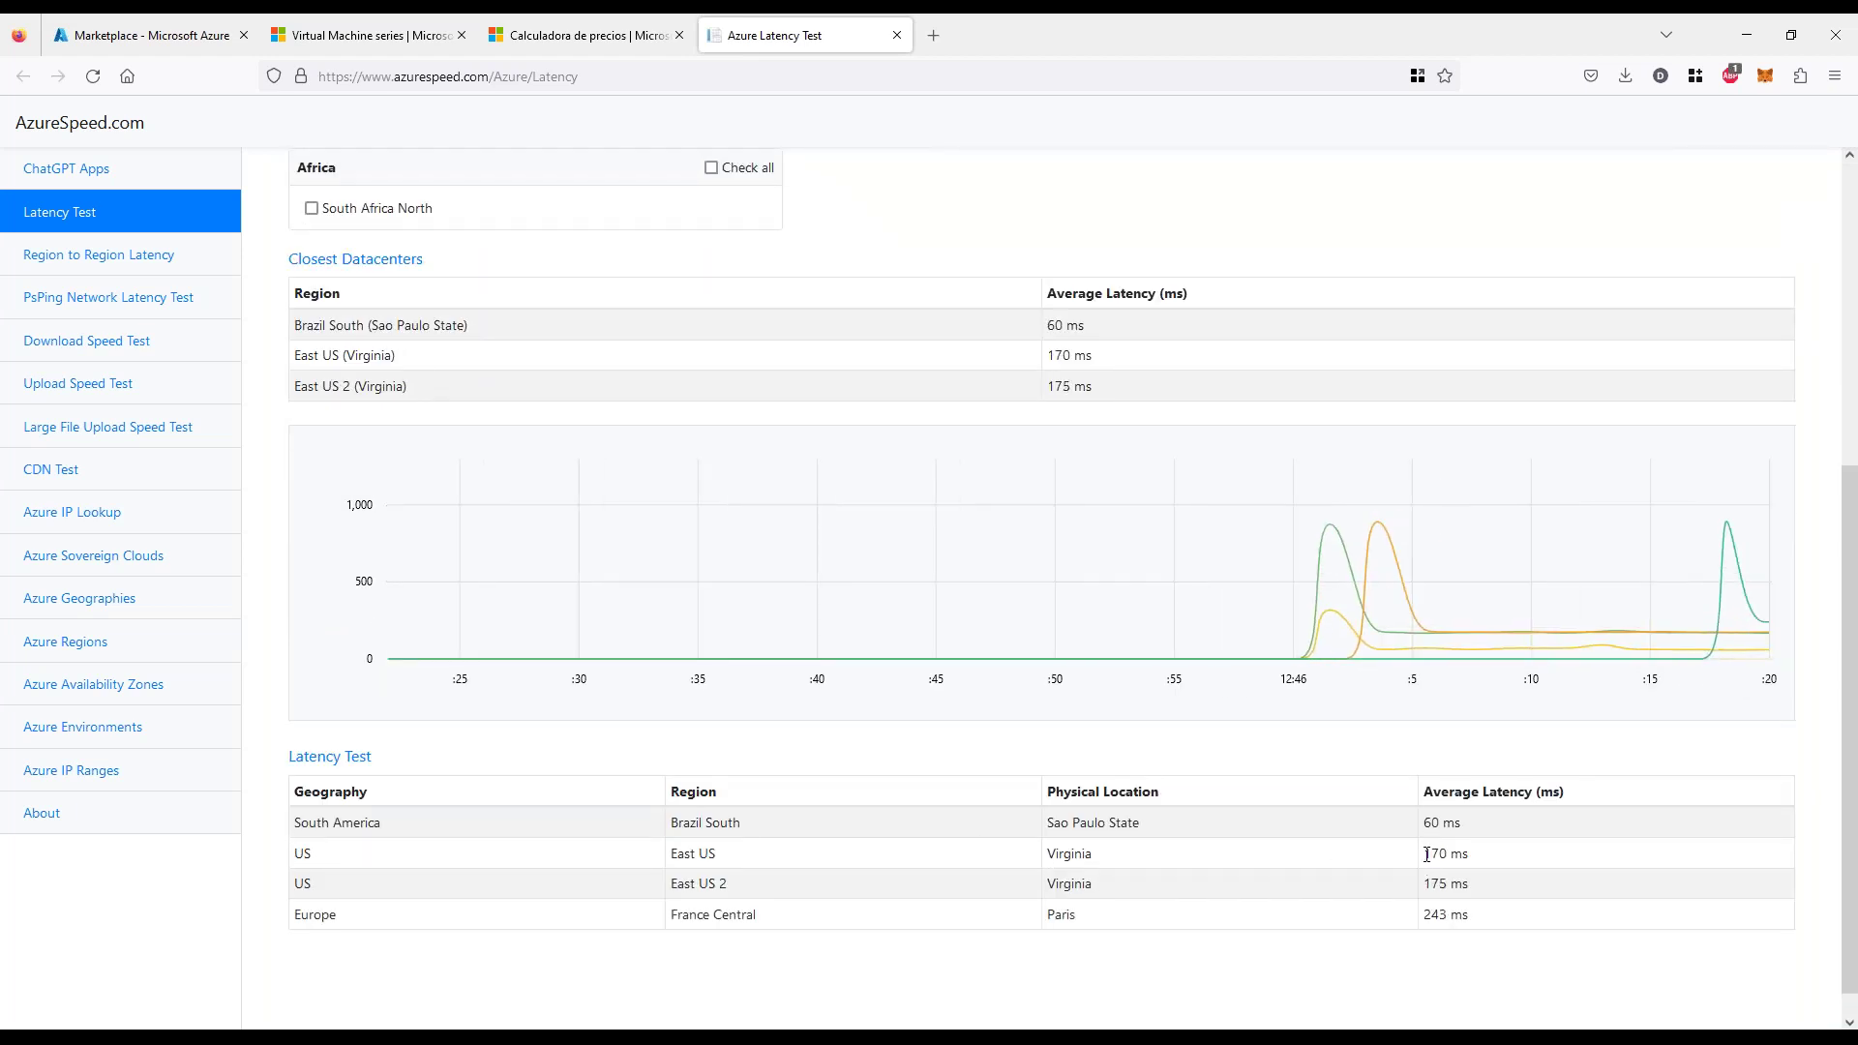
{"action": "left_click_drag", "start_coordinate": [1444, 855], "coordinate": [1476, 918]}
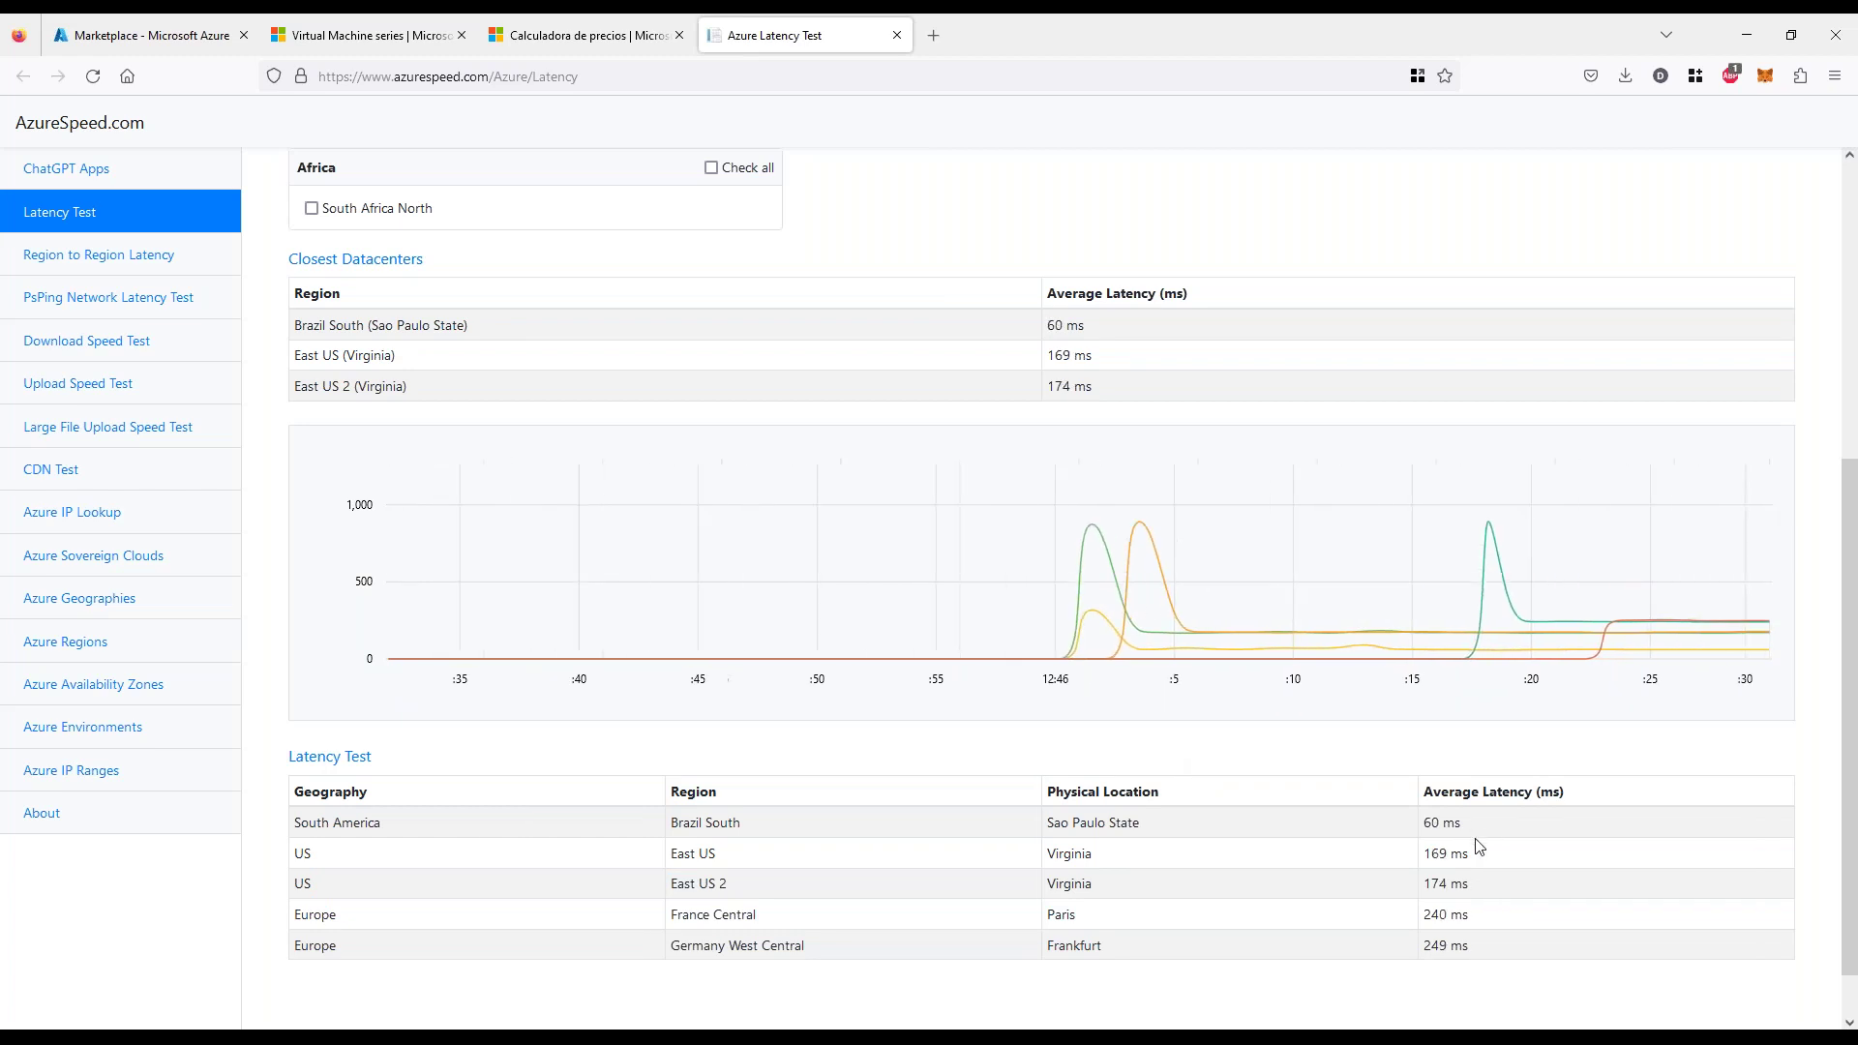
{"action": "left_click_drag", "start_coordinate": [1476, 834], "coordinate": [1365, 821]}
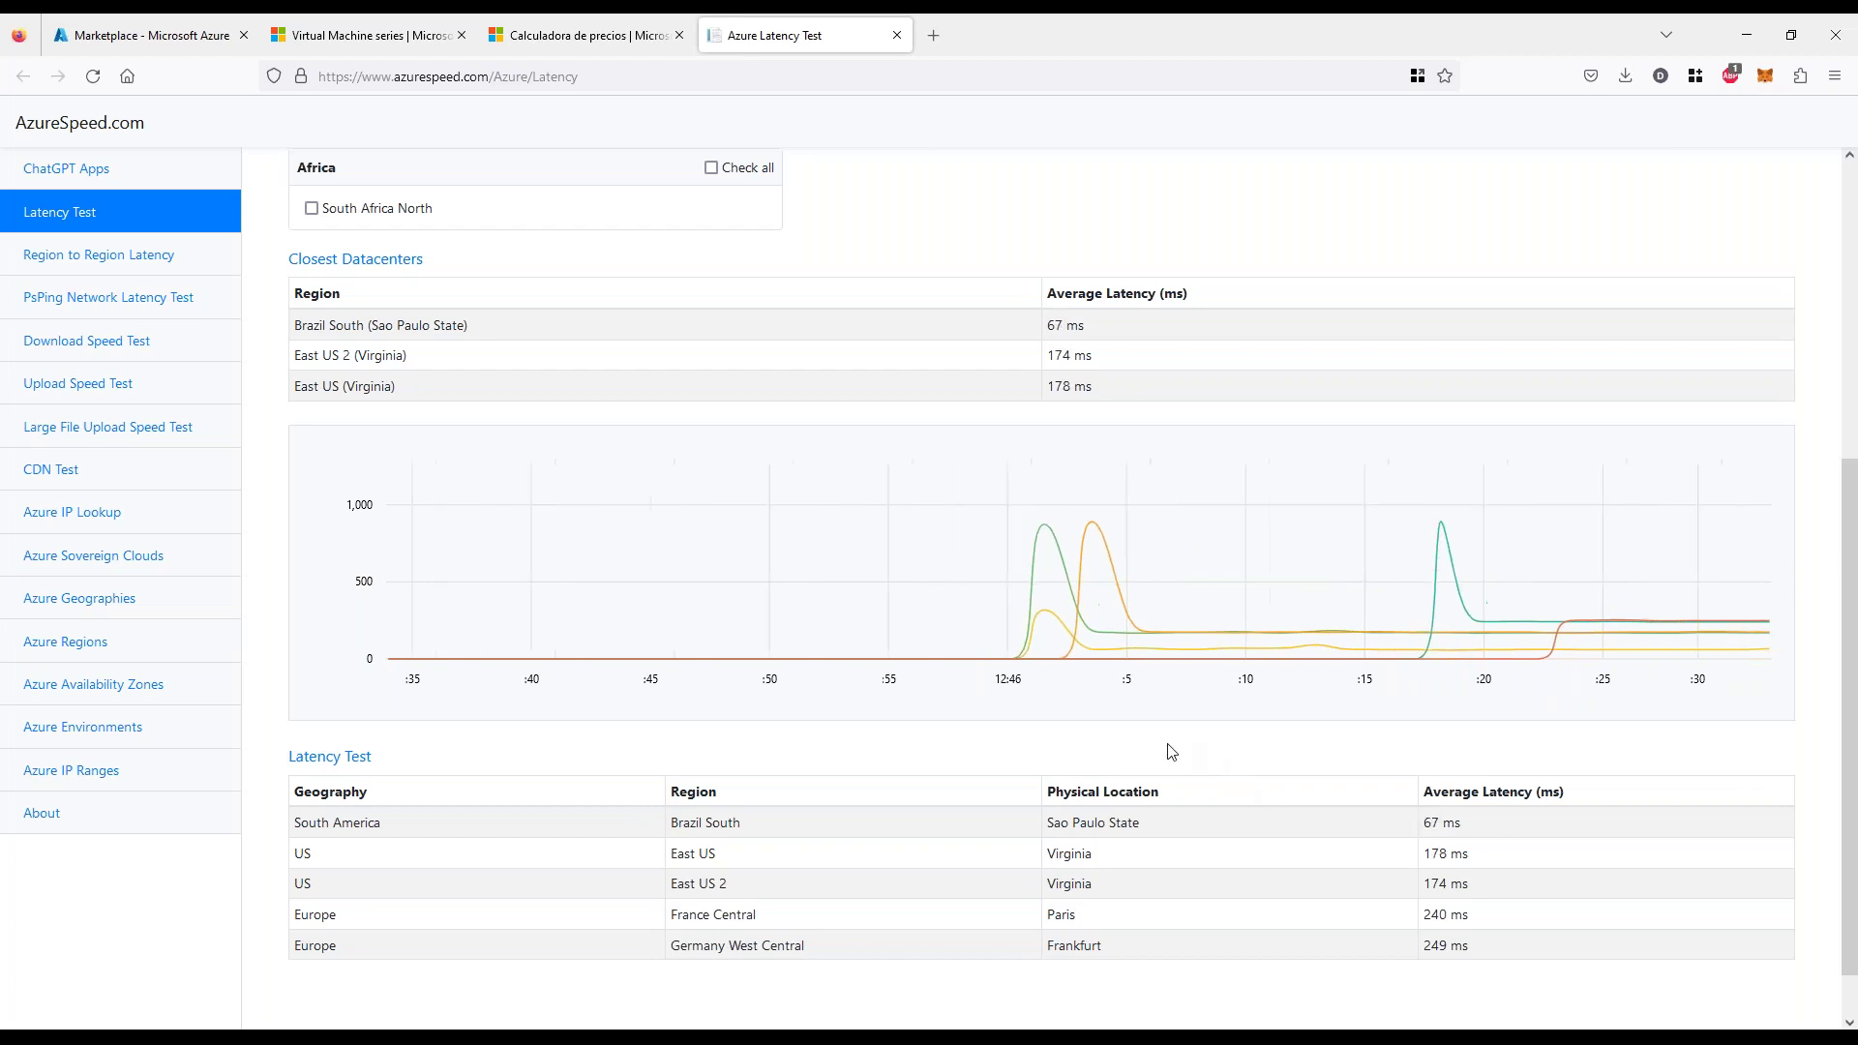
{"action": "scroll", "coordinate": [1165, 758], "scroll_direction": "up", "scroll_amount": 5}
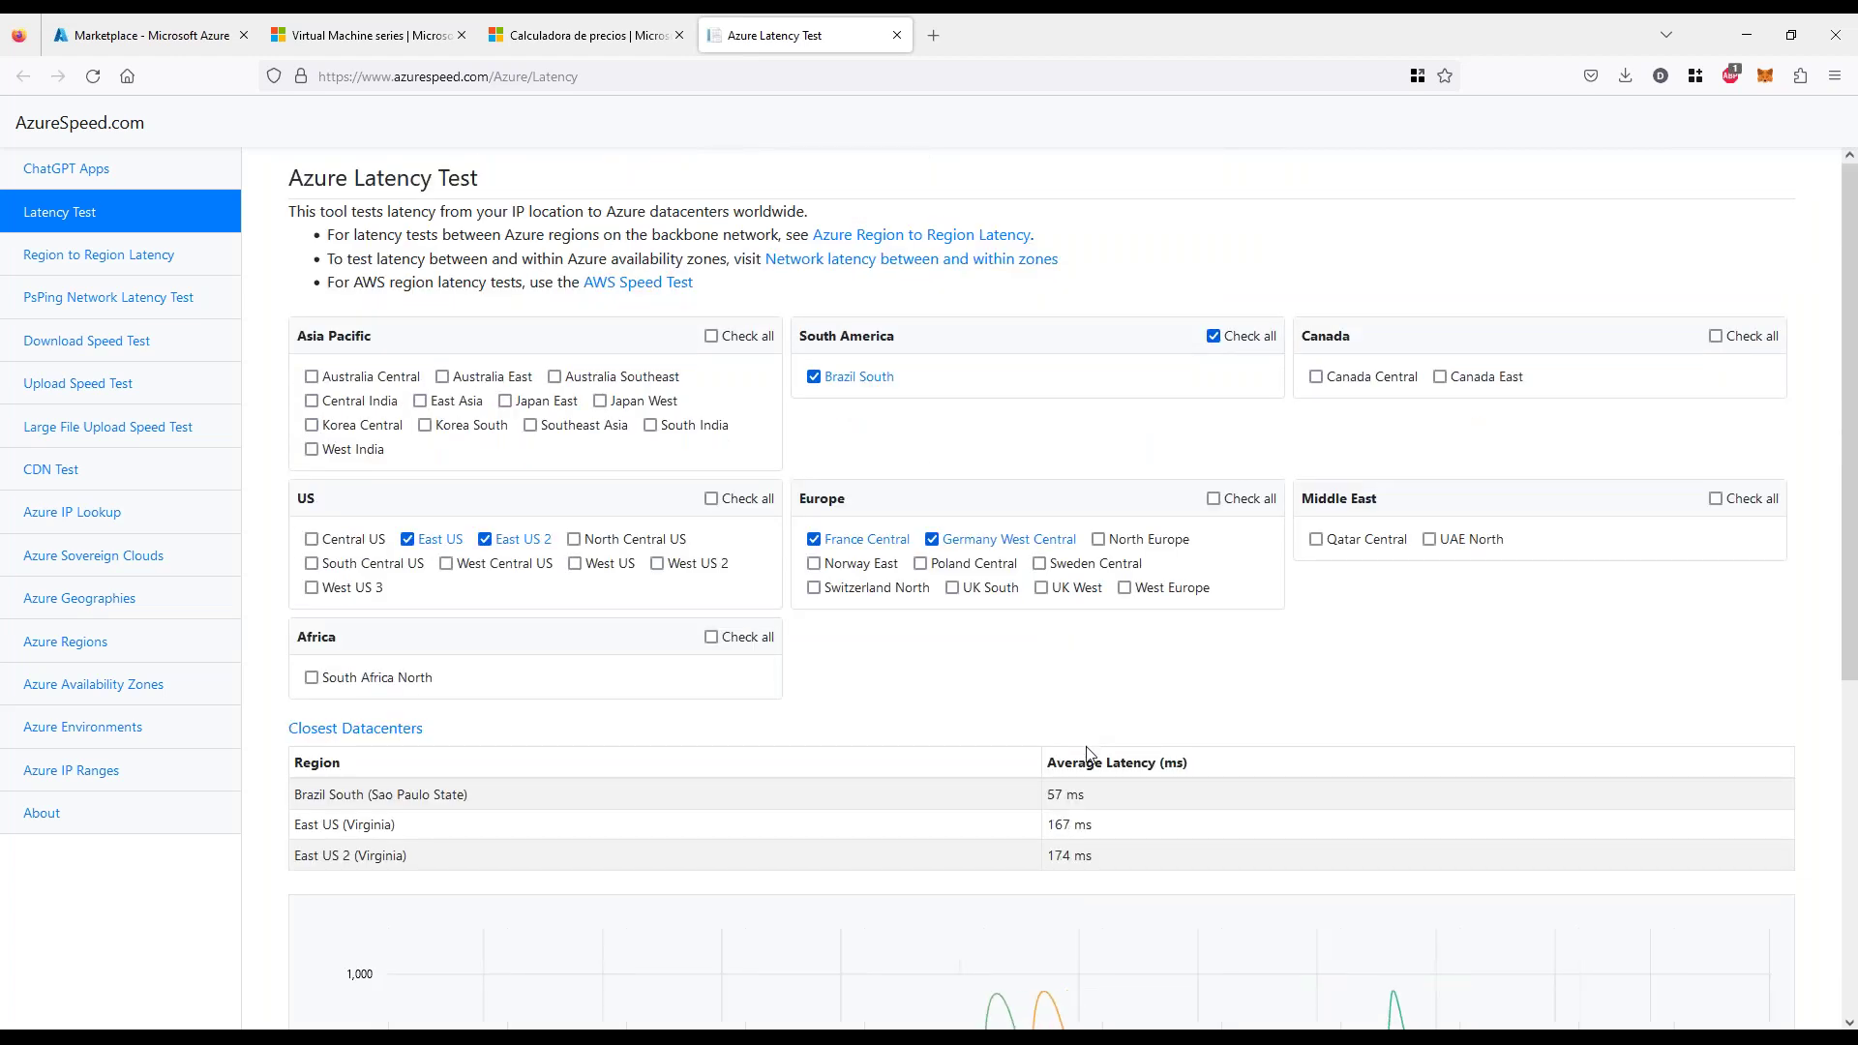
Return to the pricing calculator and examine the virtual machine's region, savings options and monthly cost breakdown
{"action": "left_click", "coordinate": [581, 35]}
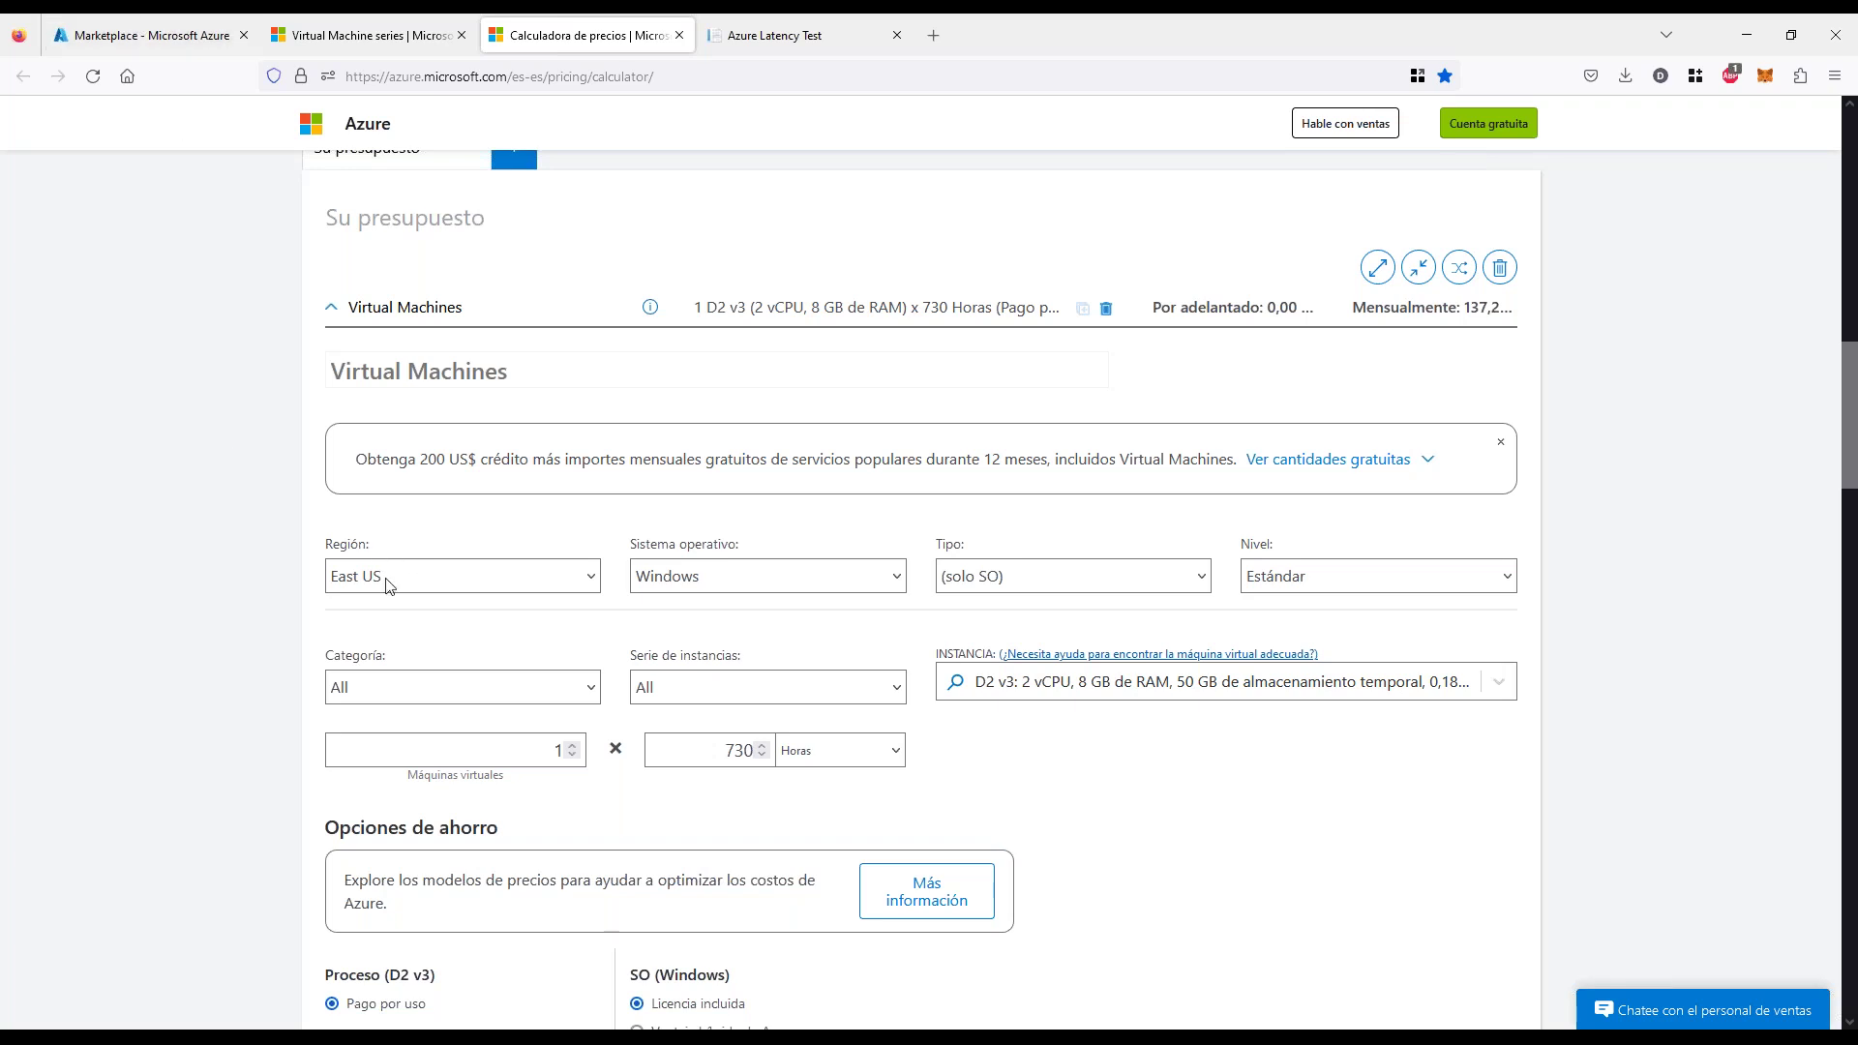
{"action": "scroll", "coordinate": [294, 563], "scroll_direction": "down", "scroll_amount": 5}
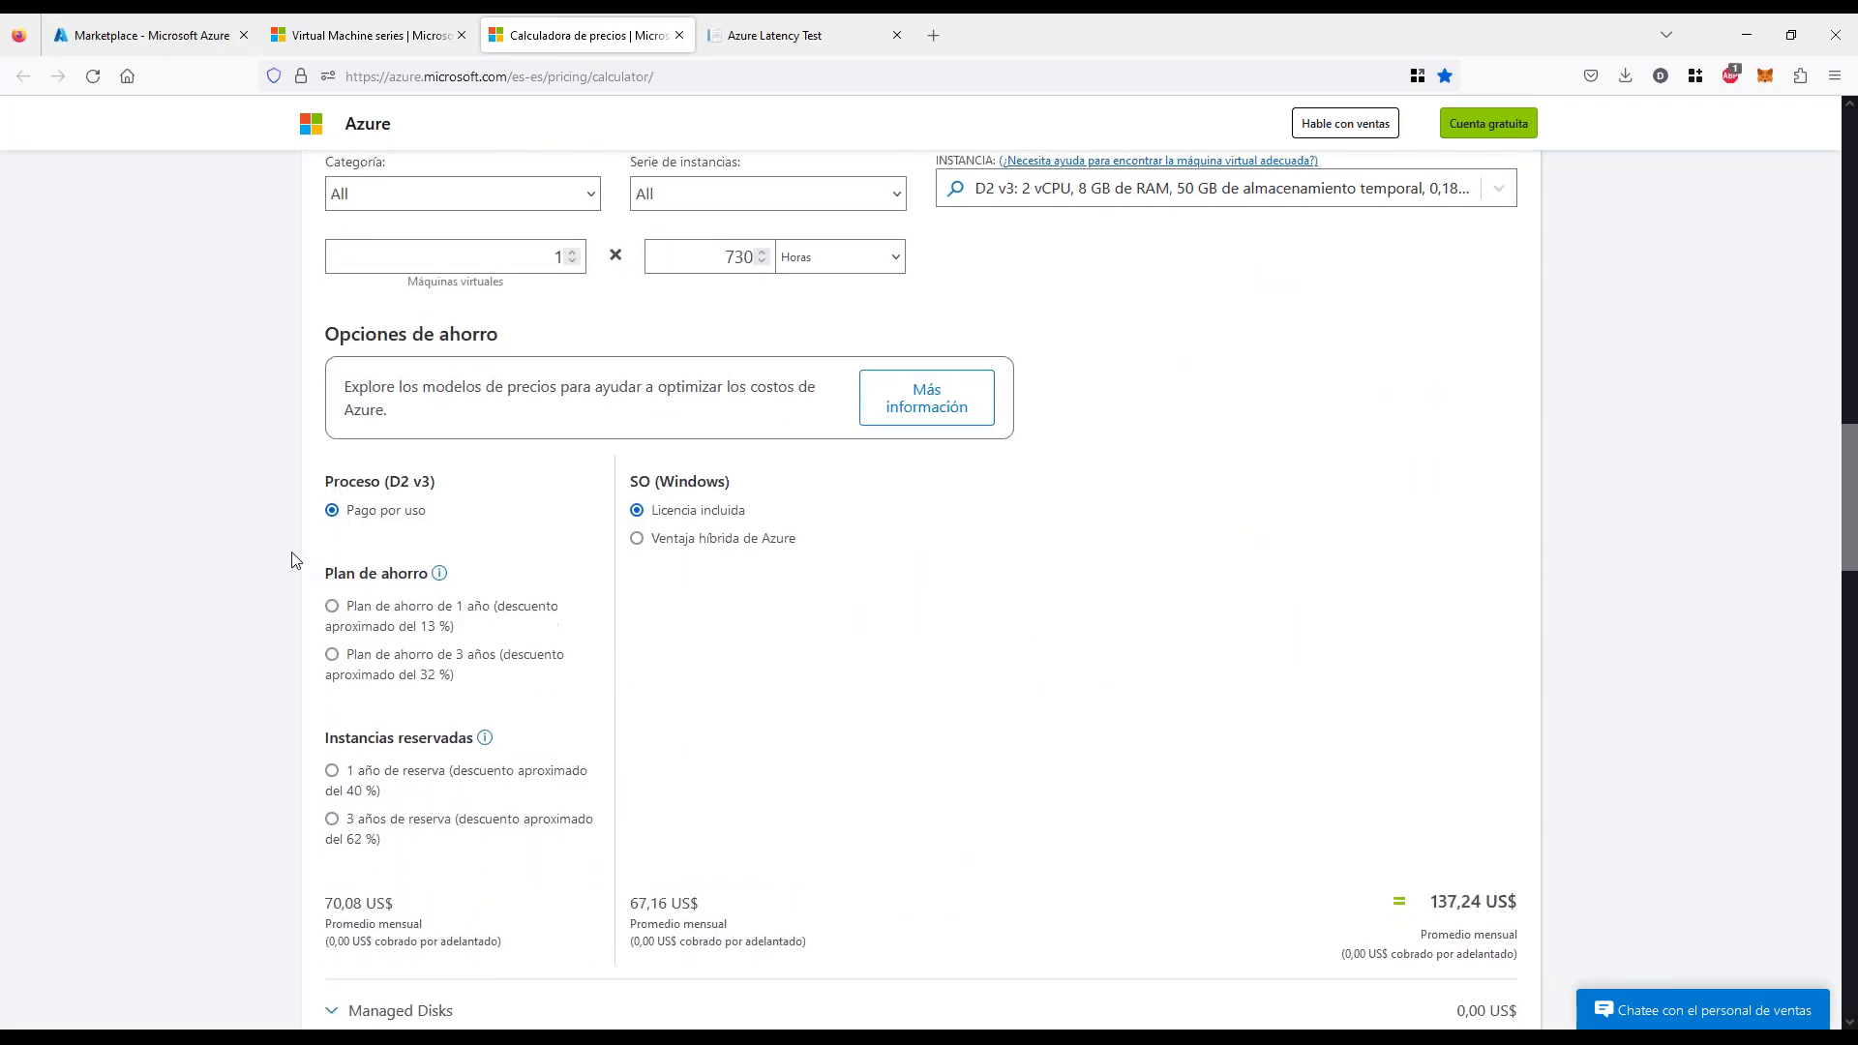
Examine the virtual machine's savings plan and reserved instance discounts against its monthly usage hours
{"action": "scroll", "coordinate": [292, 557], "scroll_direction": "down", "scroll_amount": 2}
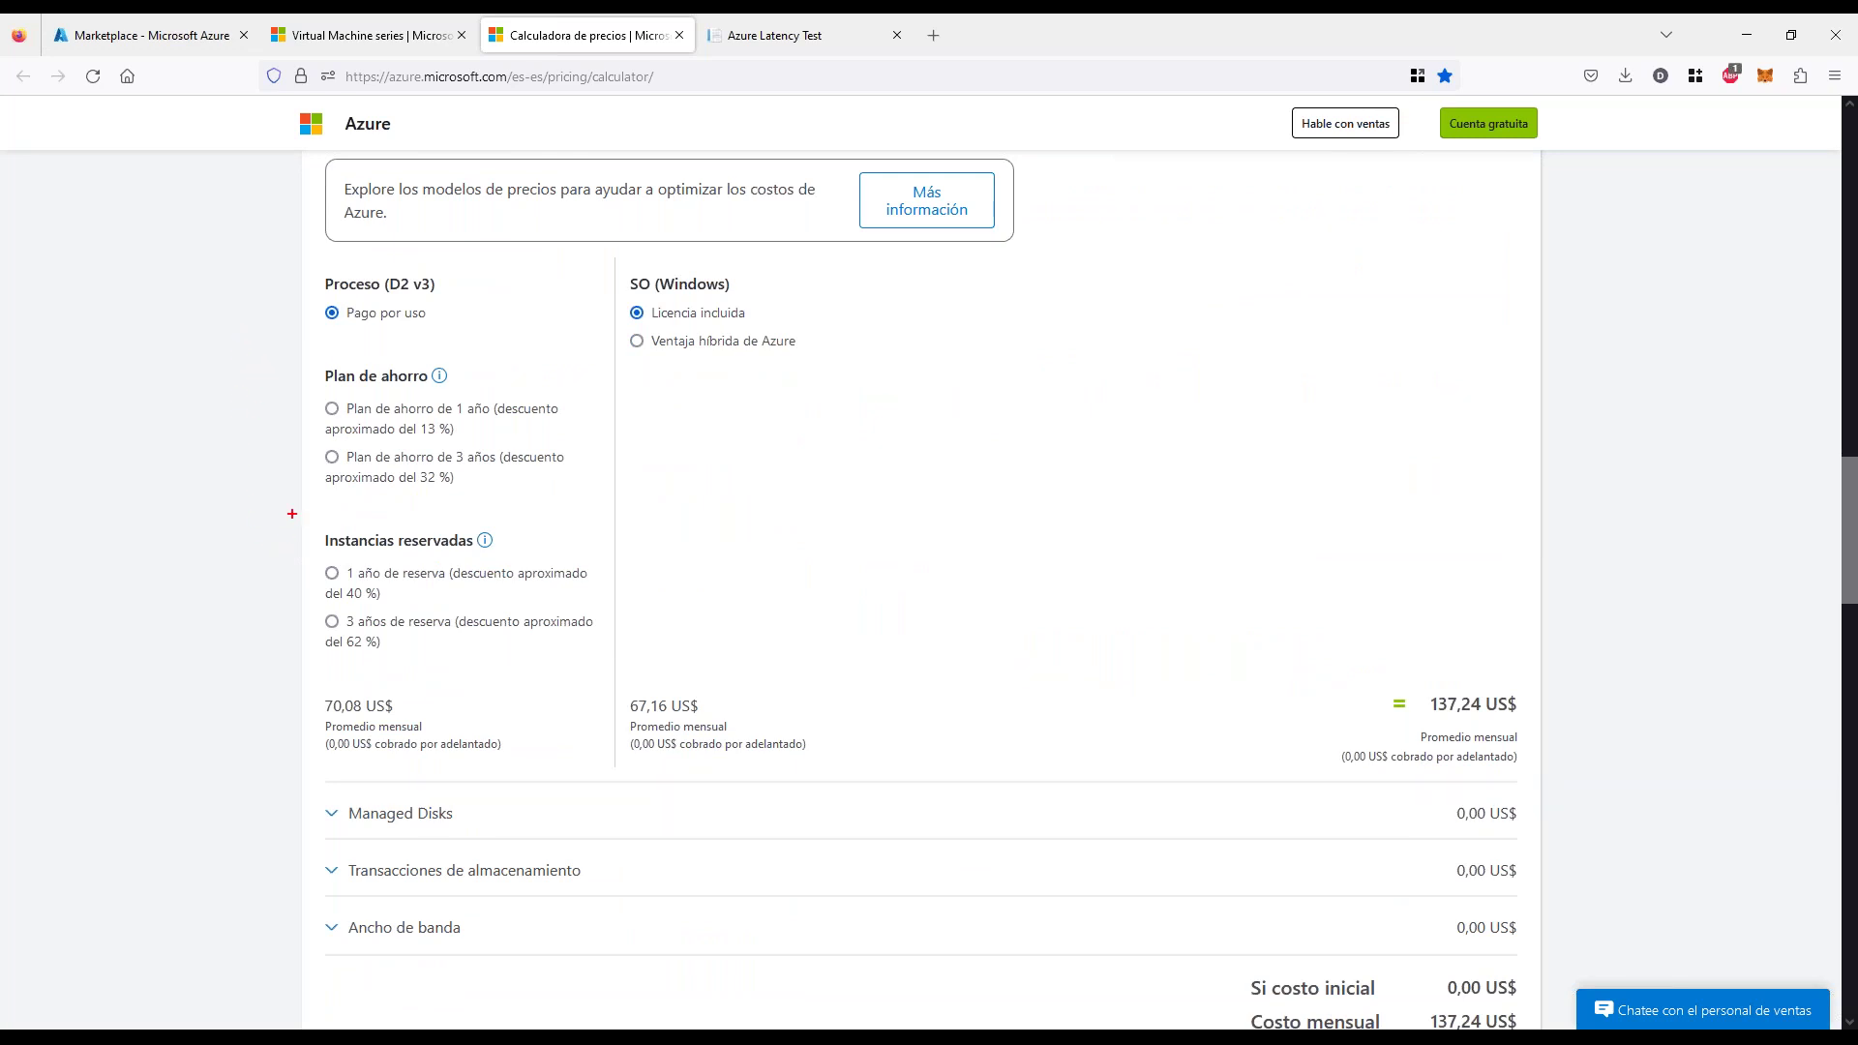
{"action": "left_click_drag", "start_coordinate": [304, 361], "coordinate": [256, 608]}
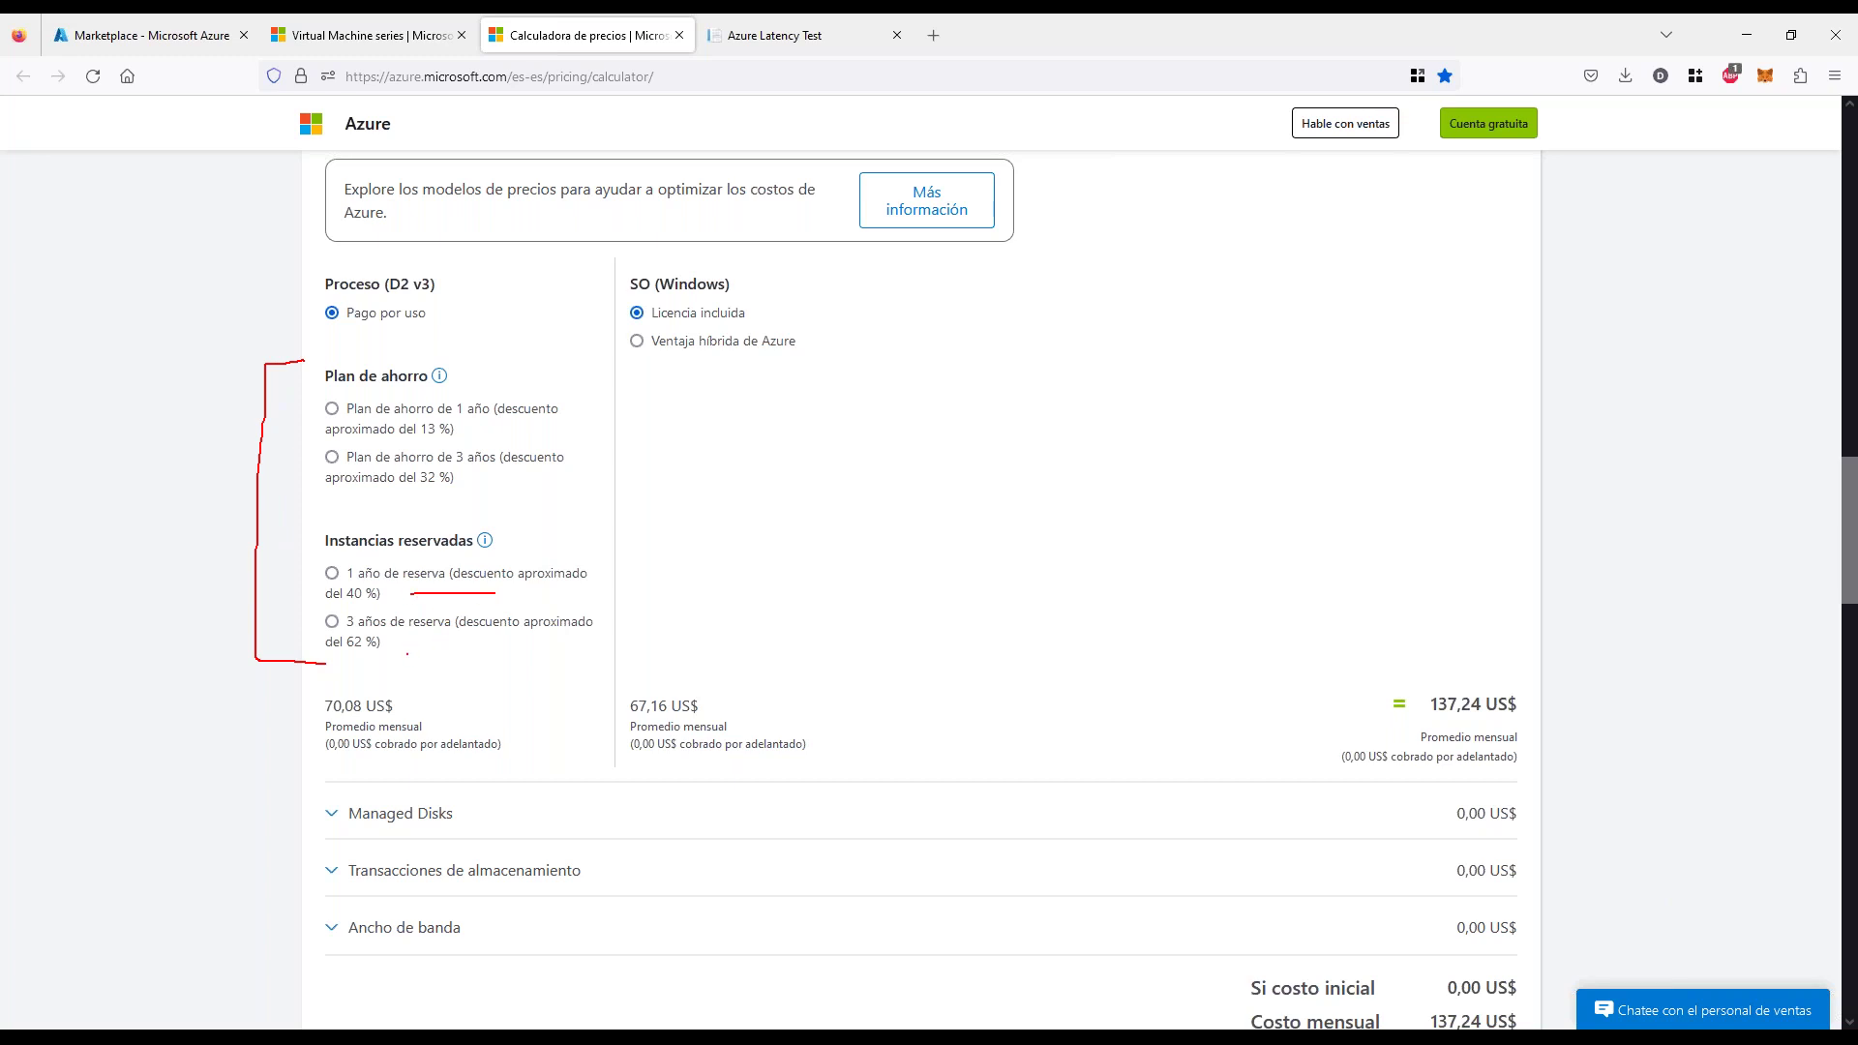
{"action": "left_click_drag", "start_coordinate": [407, 654], "coordinate": [531, 653]}
{"action": "key", "text": "Escape"}
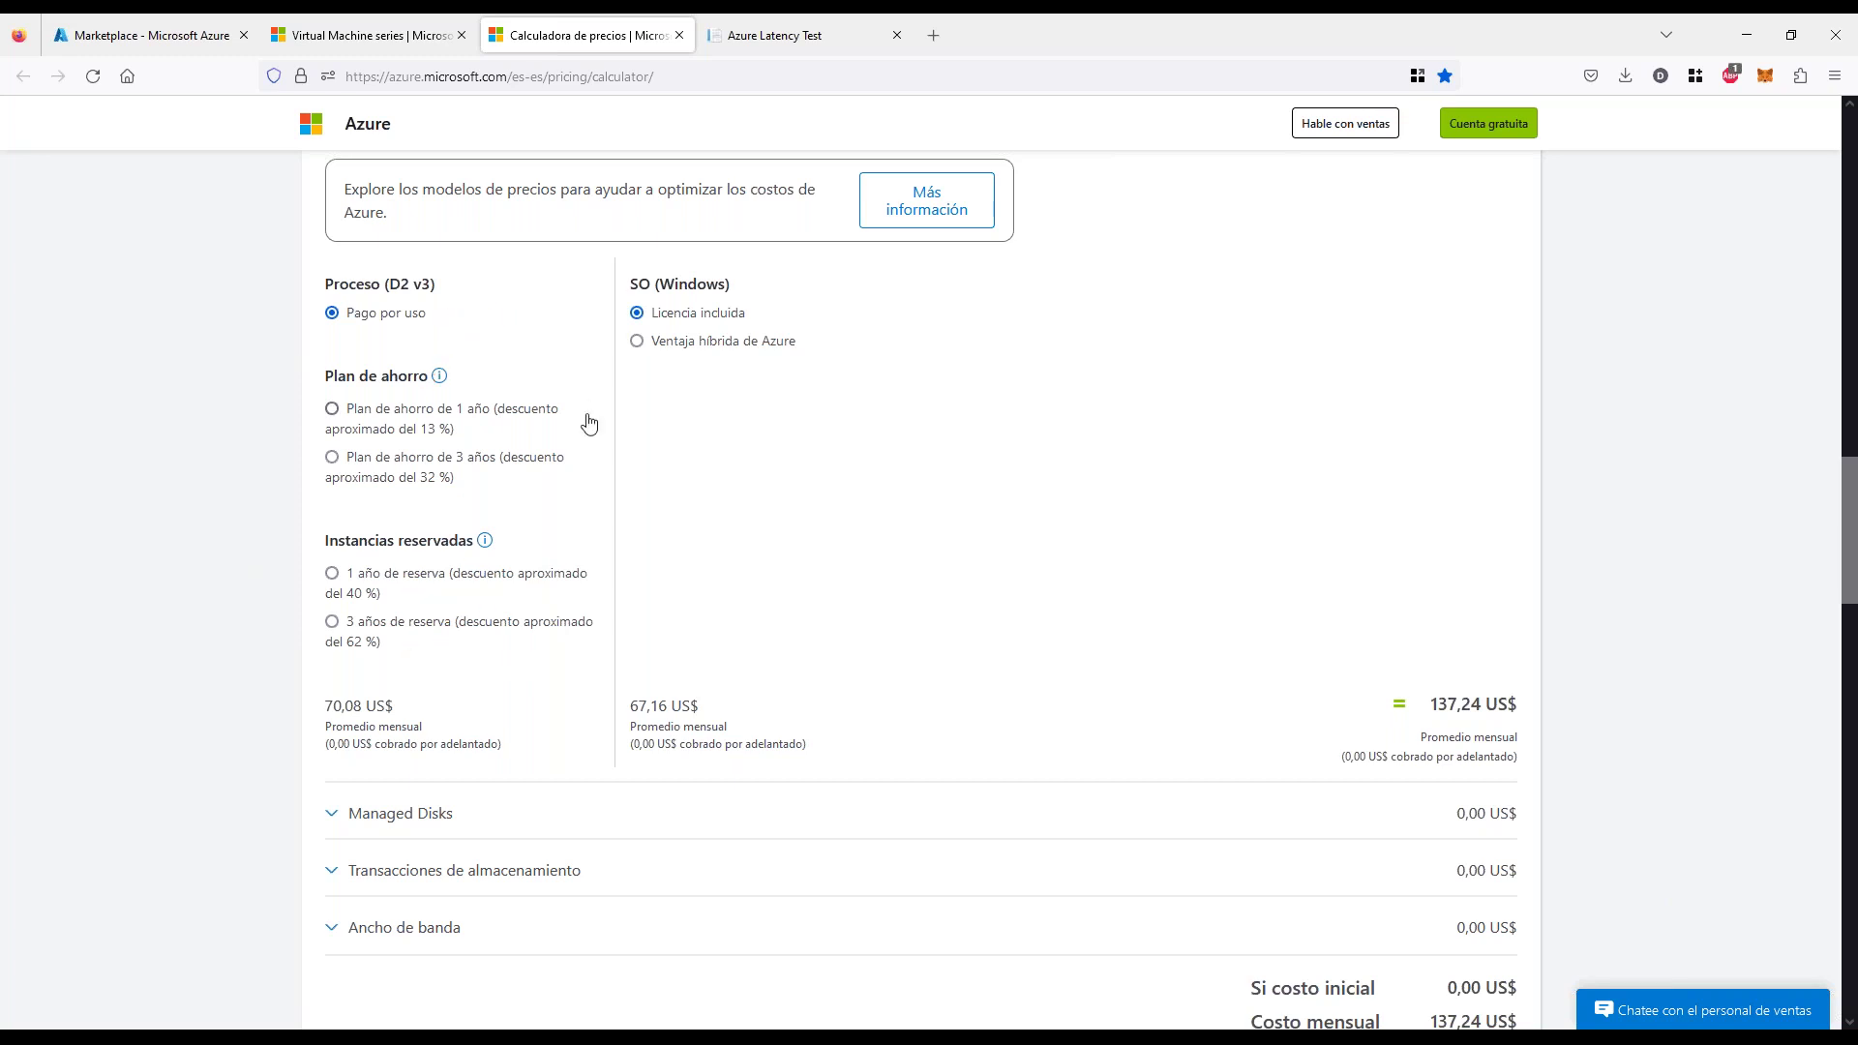
{"action": "scroll", "coordinate": [624, 495], "scroll_direction": "up", "scroll_amount": 3}
{"action": "left_click_drag", "start_coordinate": [720, 354], "coordinate": [757, 359]}
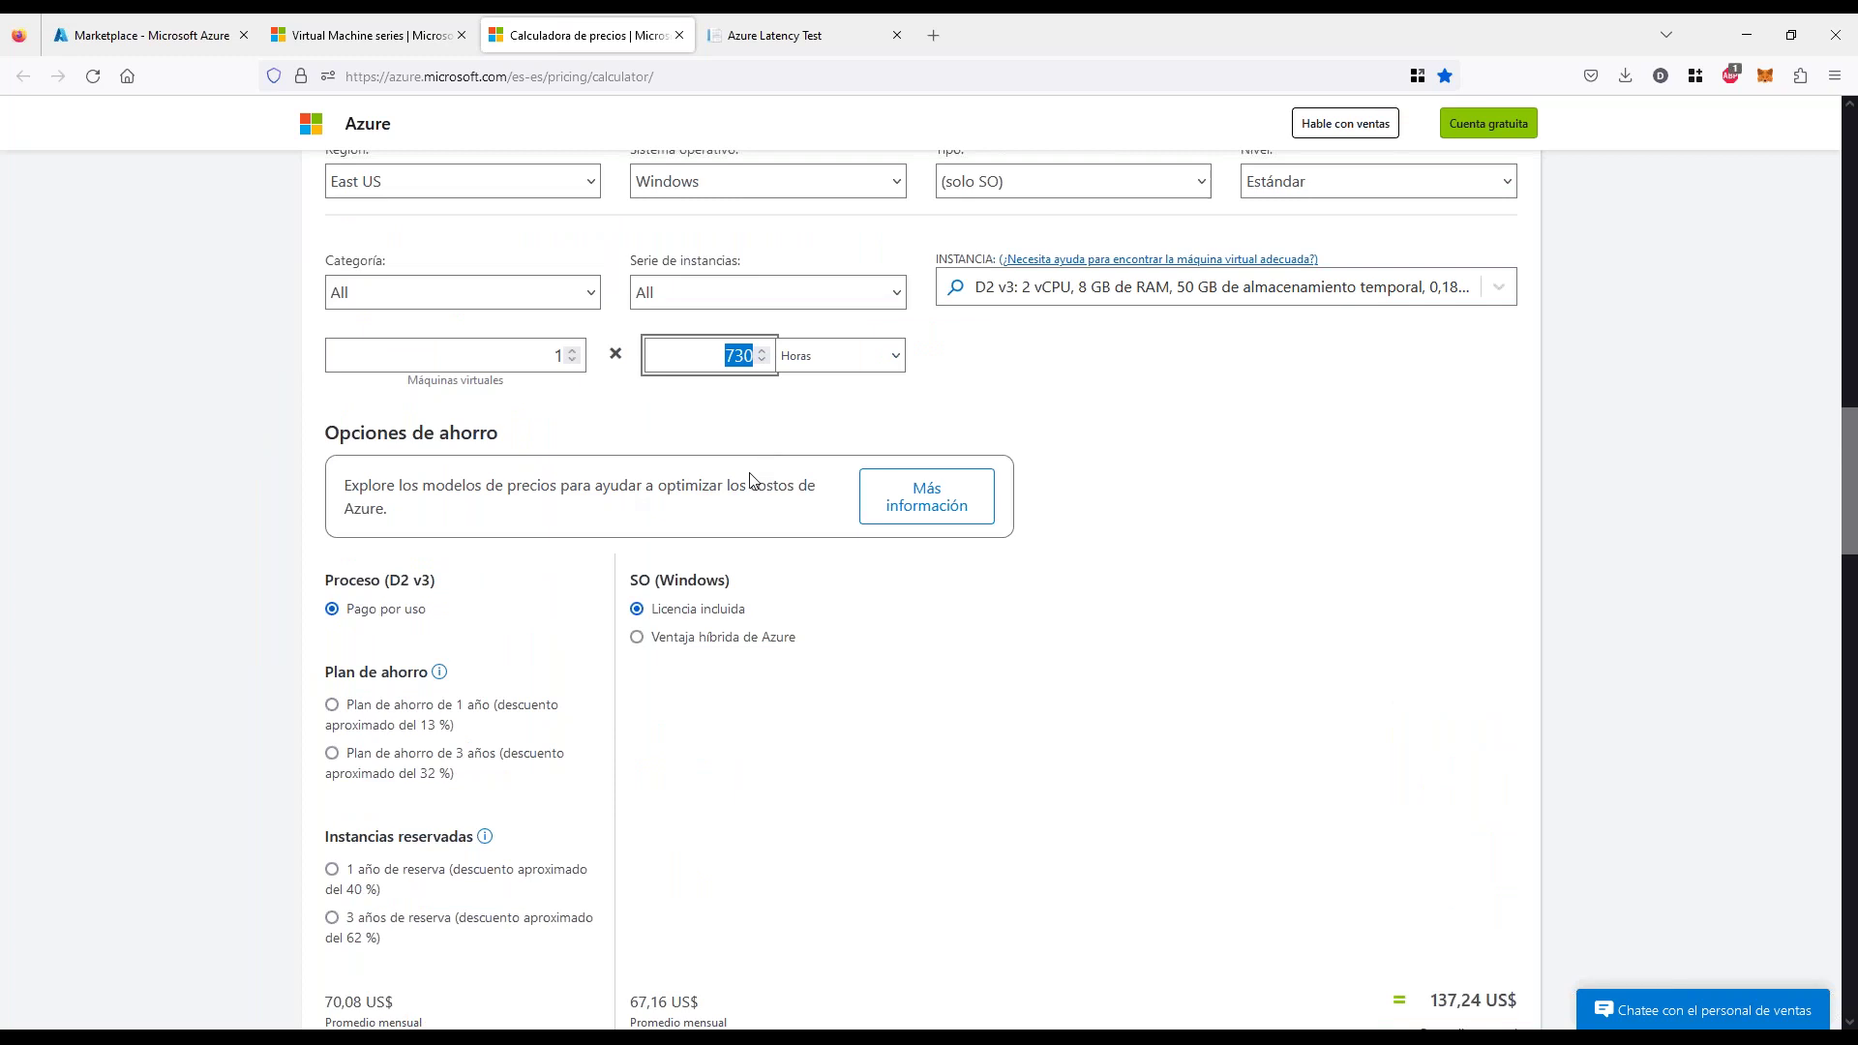
{"action": "left_click", "coordinate": [234, 733]}
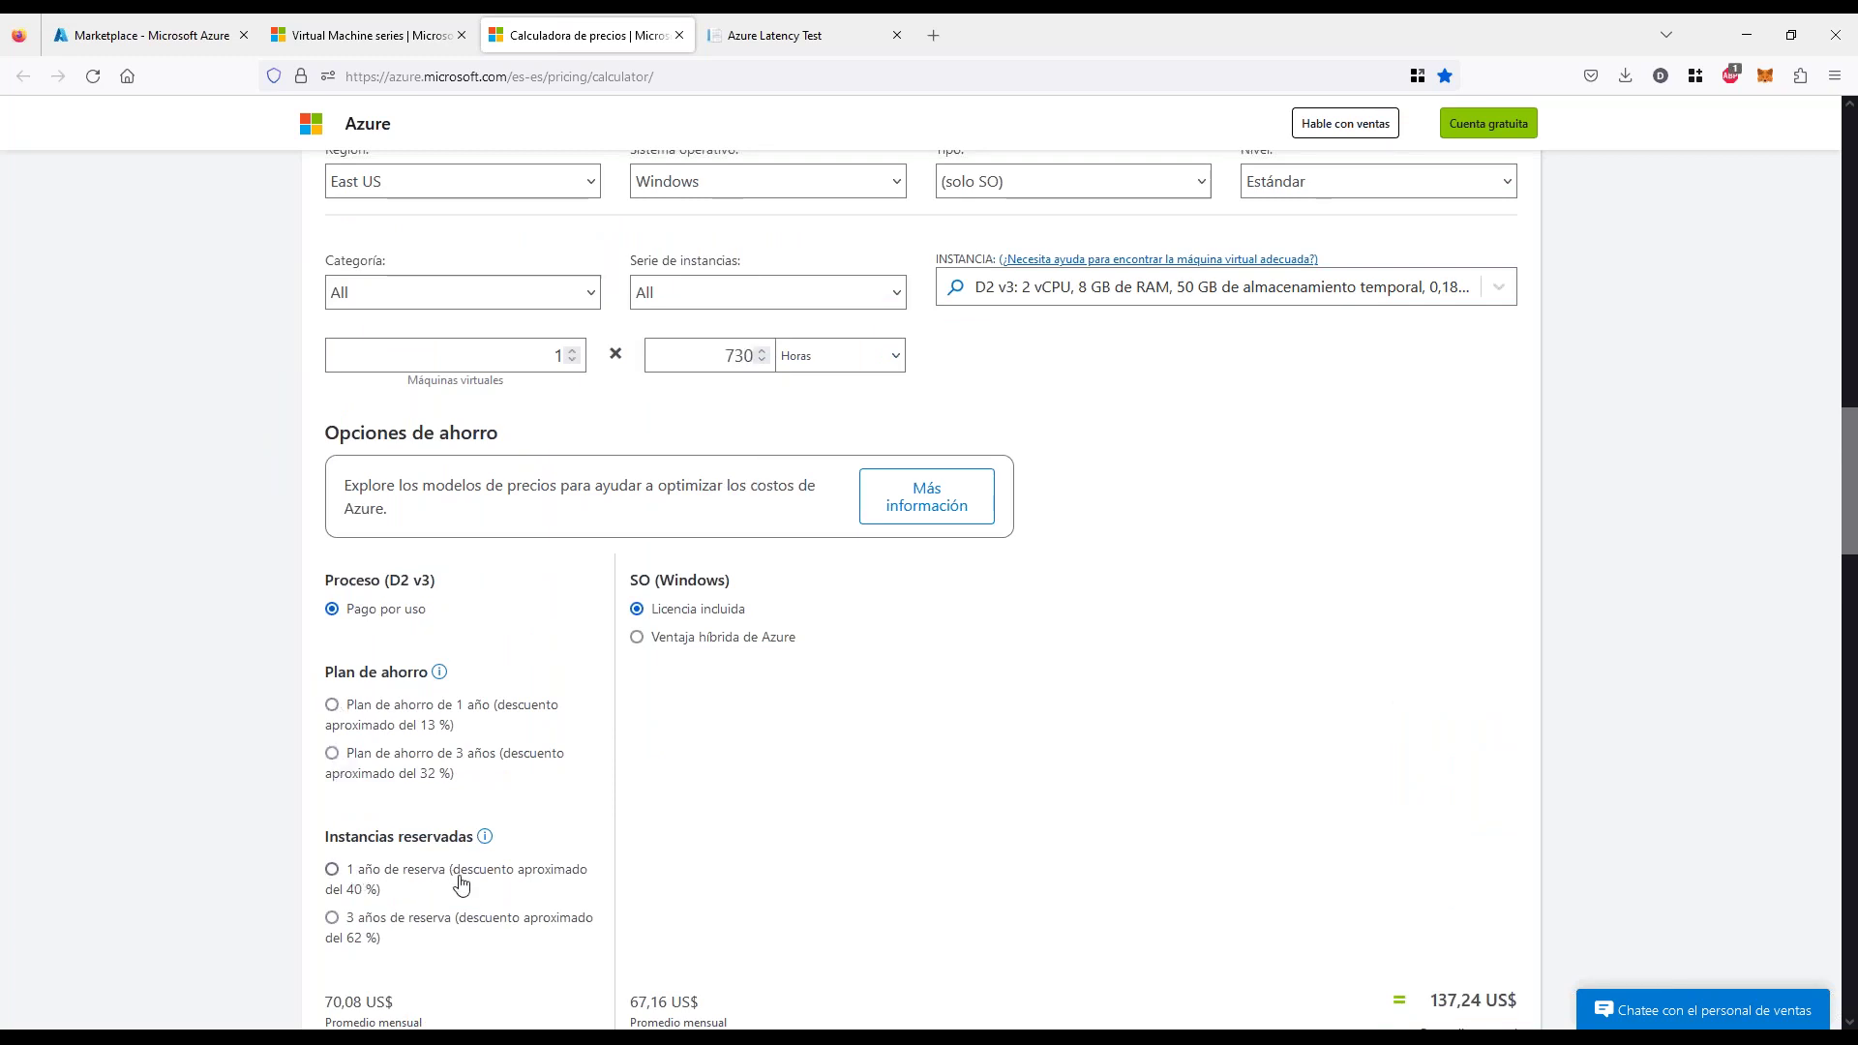
{"action": "left_click_drag", "start_coordinate": [346, 889], "coordinate": [379, 889]}
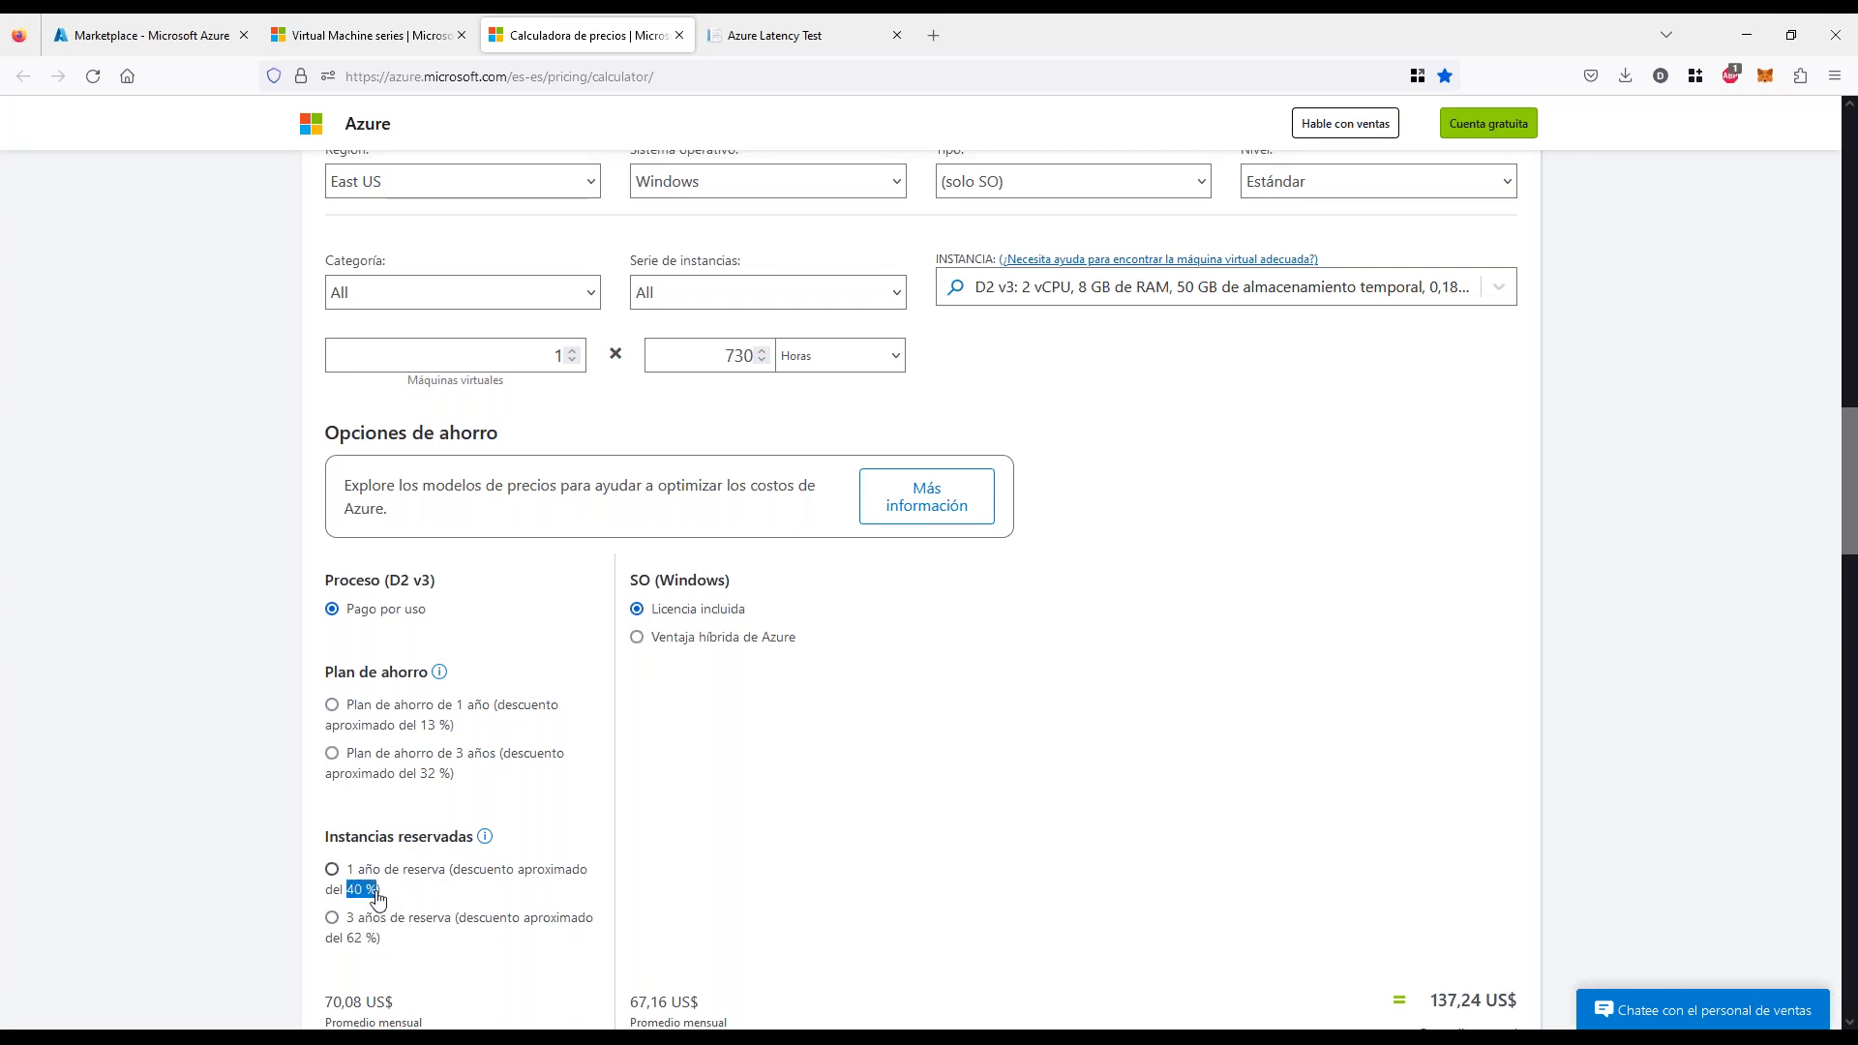
{"action": "left_click", "coordinate": [156, 627]}
{"action": "scroll", "coordinate": [196, 634], "scroll_direction": "down", "scroll_amount": 1}
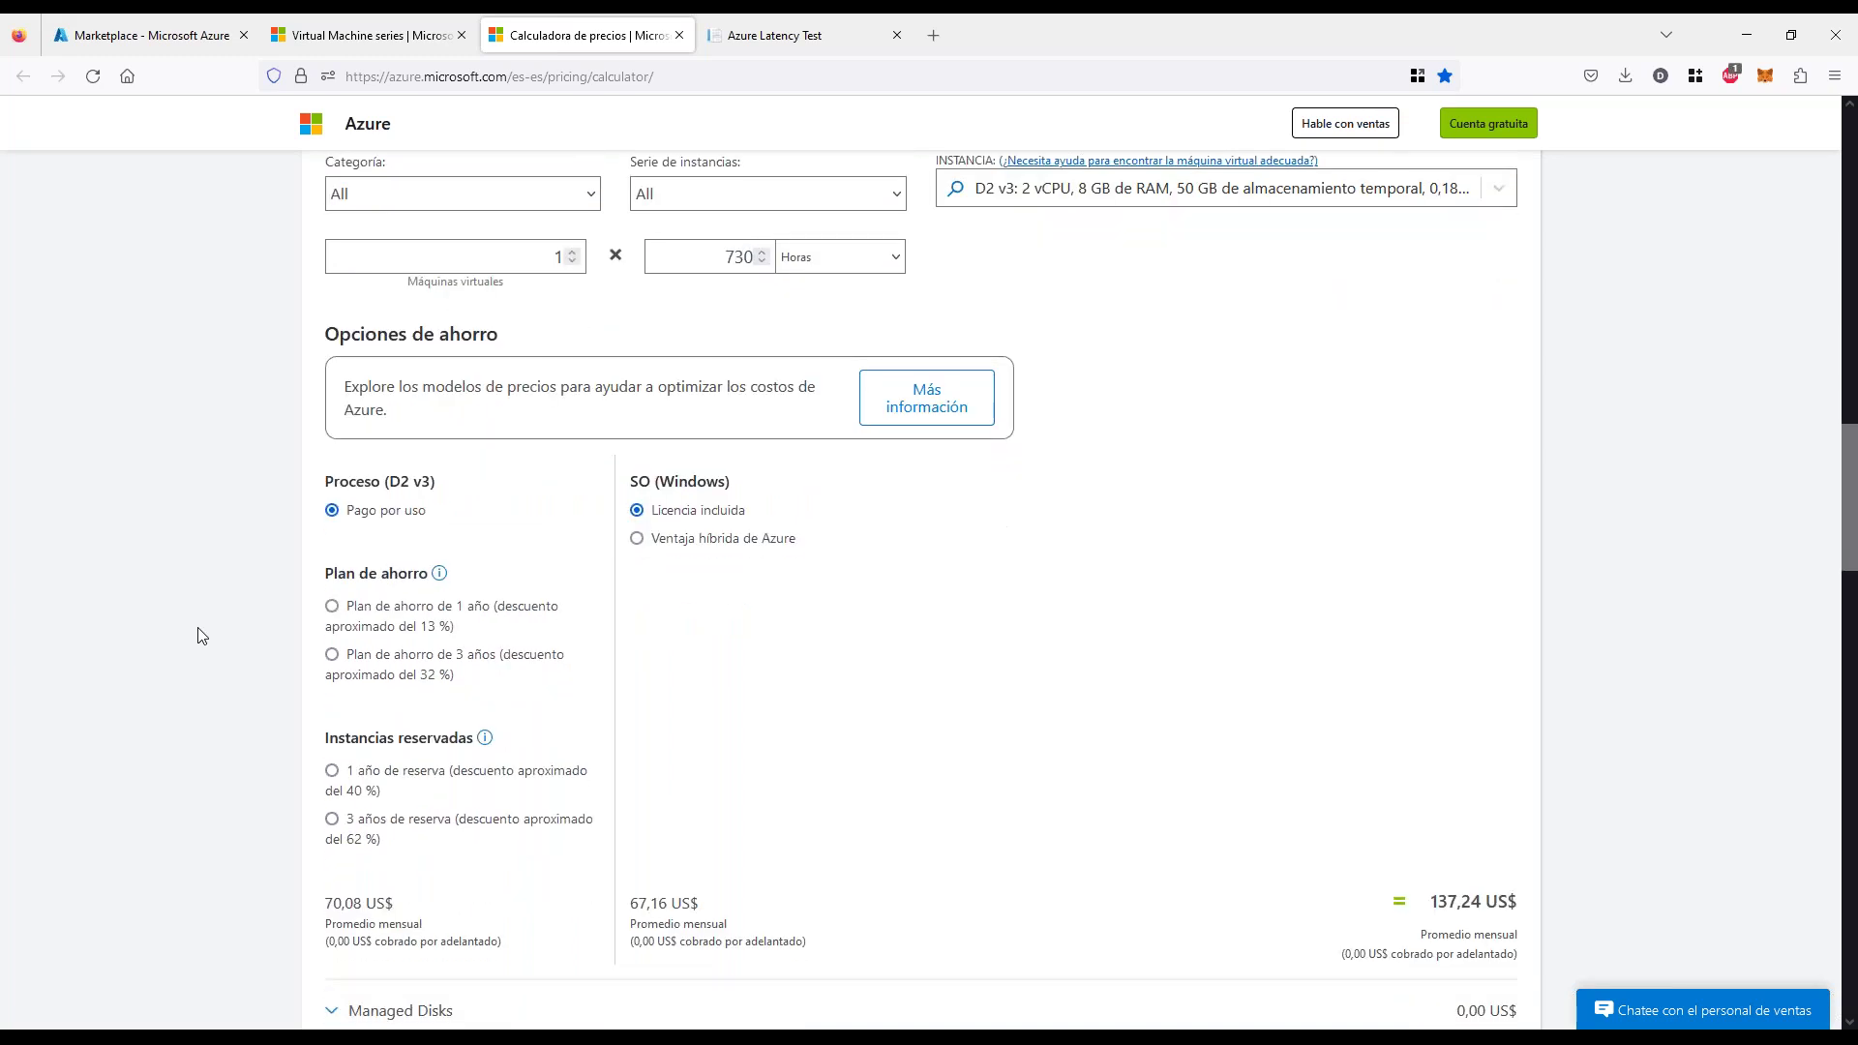
{"action": "scroll", "coordinate": [200, 634], "scroll_direction": "down", "scroll_amount": 2}
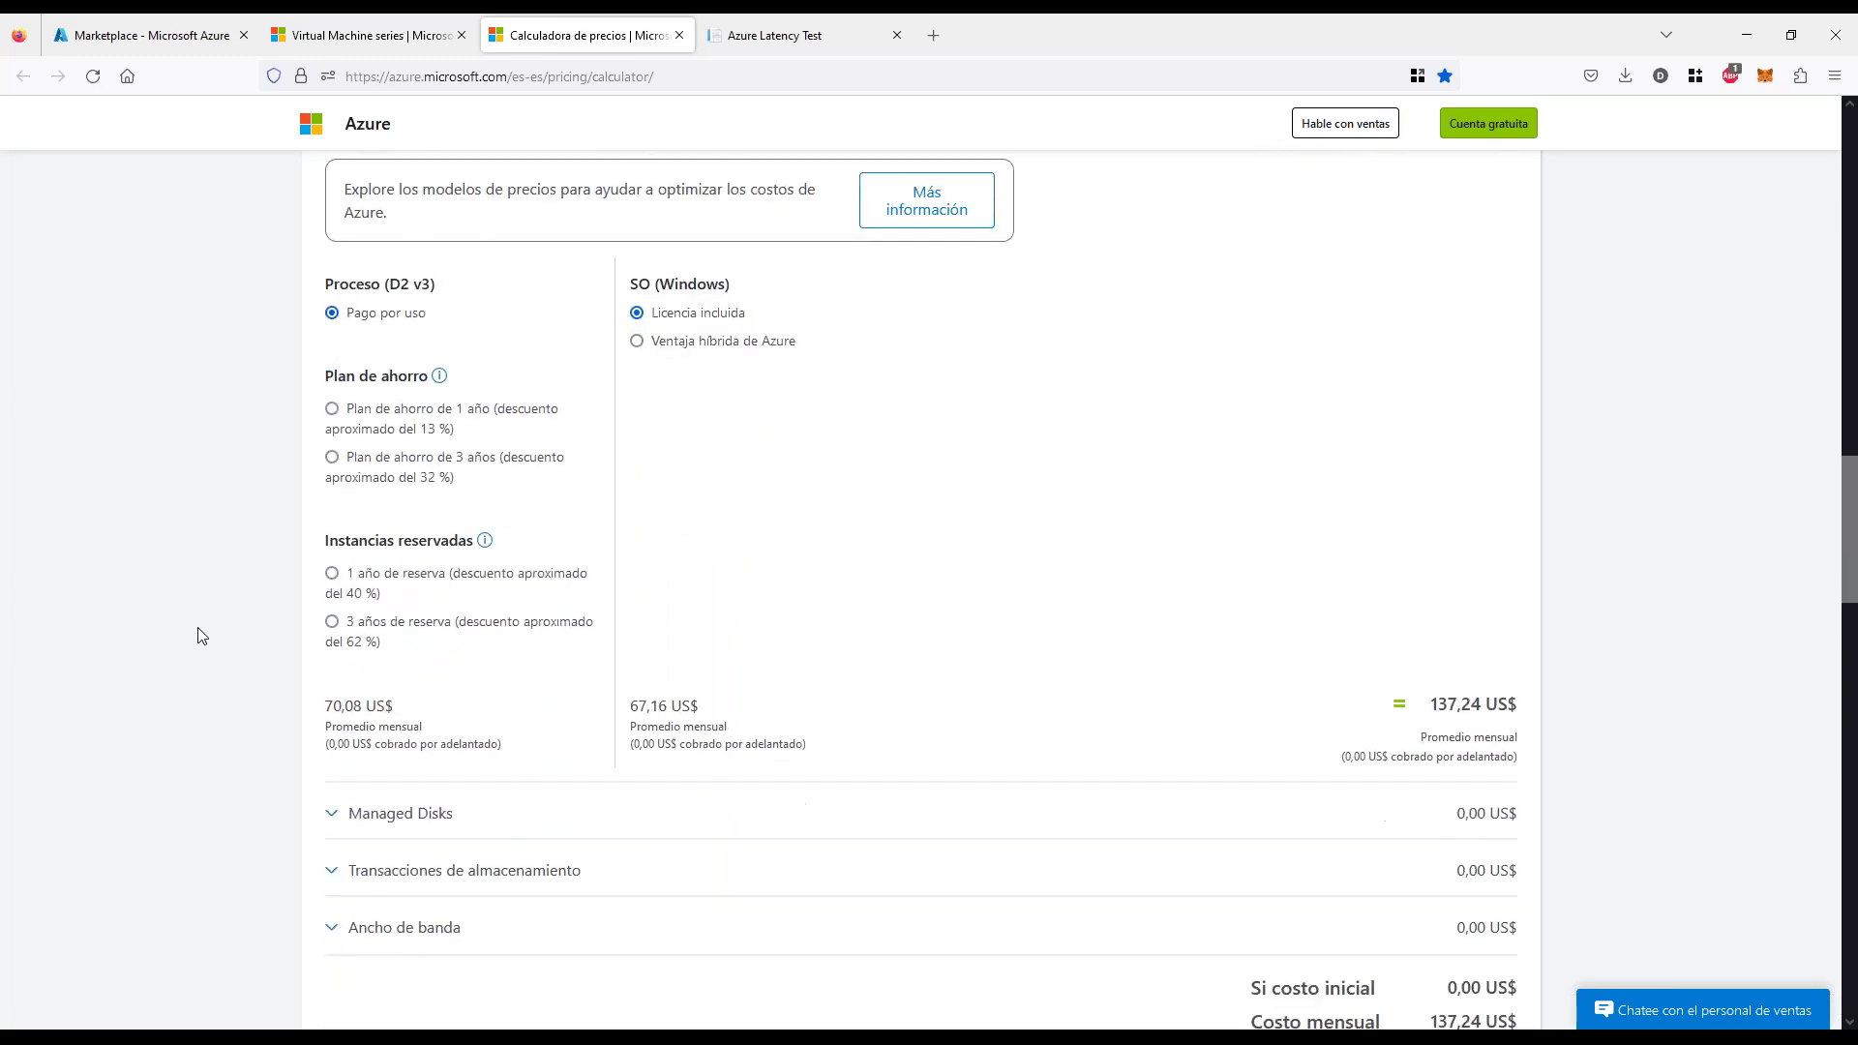
{"action": "scroll", "coordinate": [197, 635], "scroll_direction": "up", "scroll_amount": 4}
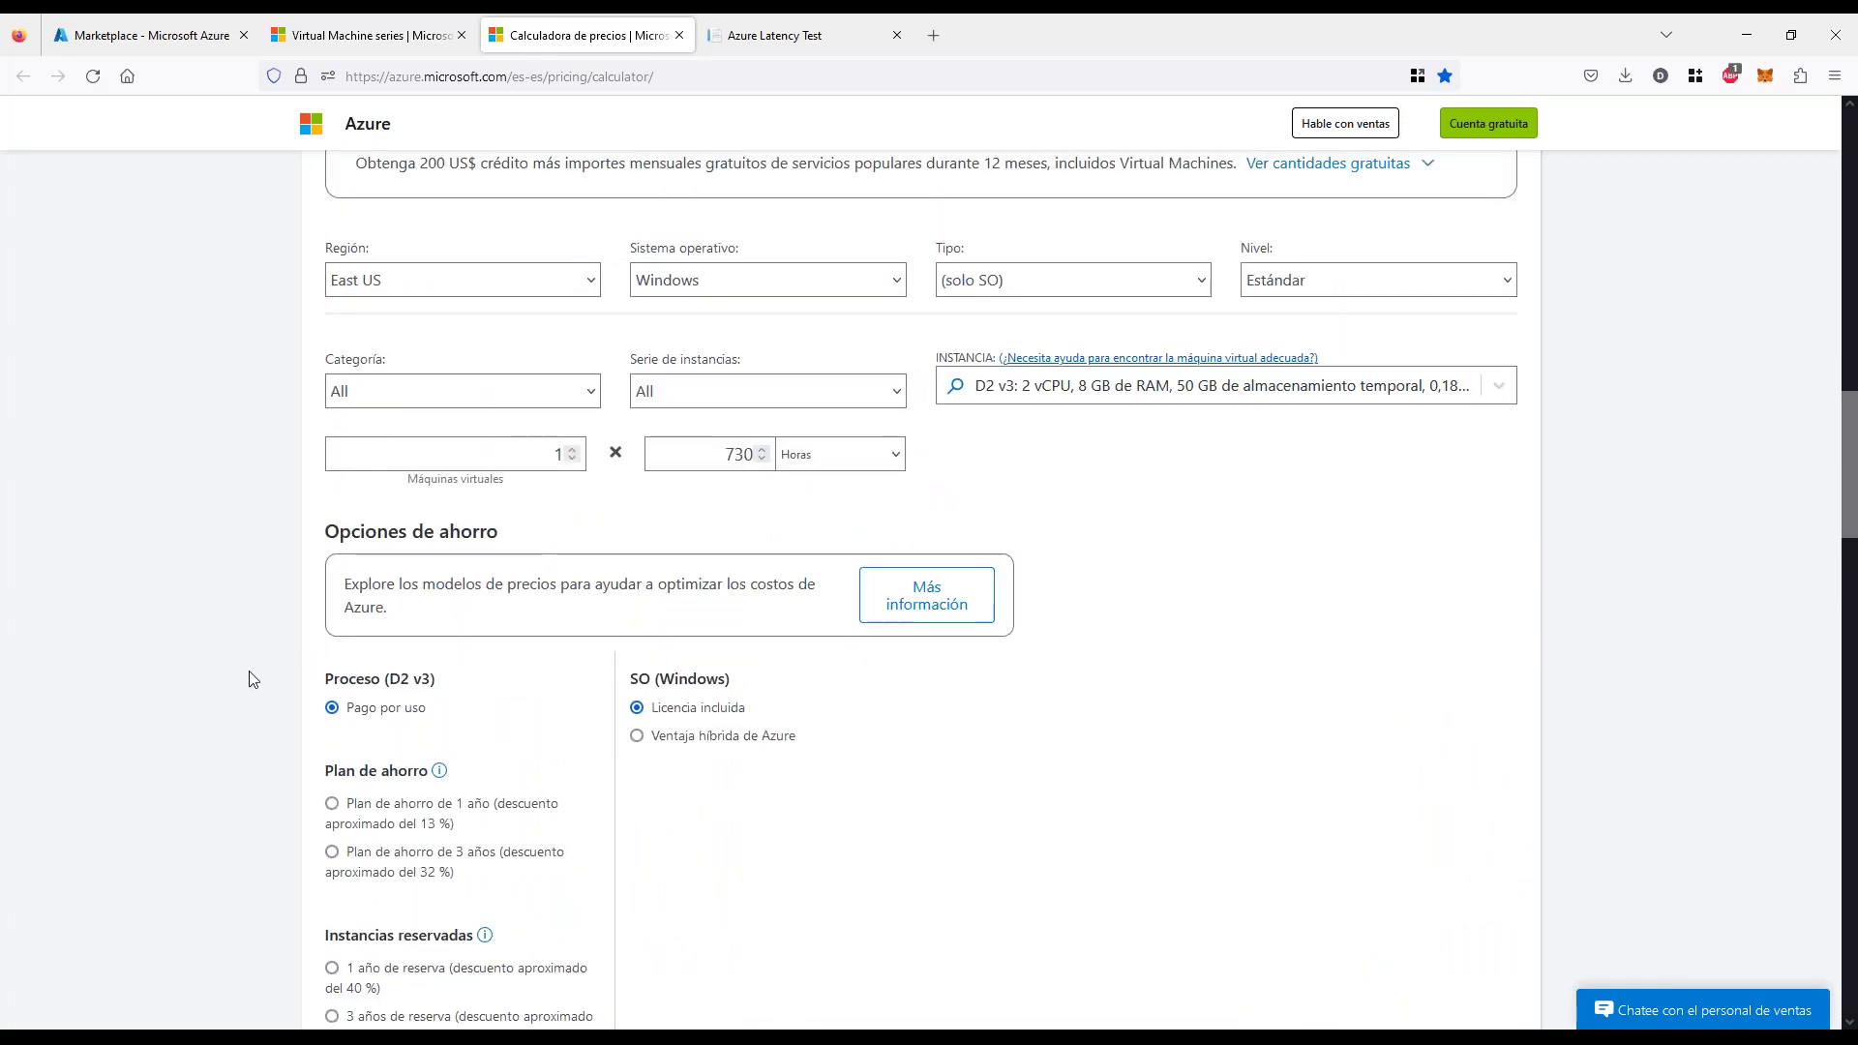
Examine the compute, Windows licence and total monthly costs, along with the region, operating system, instance and usage hours behind them
{"action": "scroll", "coordinate": [249, 676], "scroll_direction": "down", "scroll_amount": 3}
{"action": "mouse_move", "coordinate": [396, 780]}
{"action": "left_mouse_down"}
{"action": "mouse_move", "coordinate": [314, 776]}
{"action": "mouse_move", "coordinate": [432, 874]}
{"action": "mouse_move", "coordinate": [388, 765]}
{"action": "left_mouse_up"}
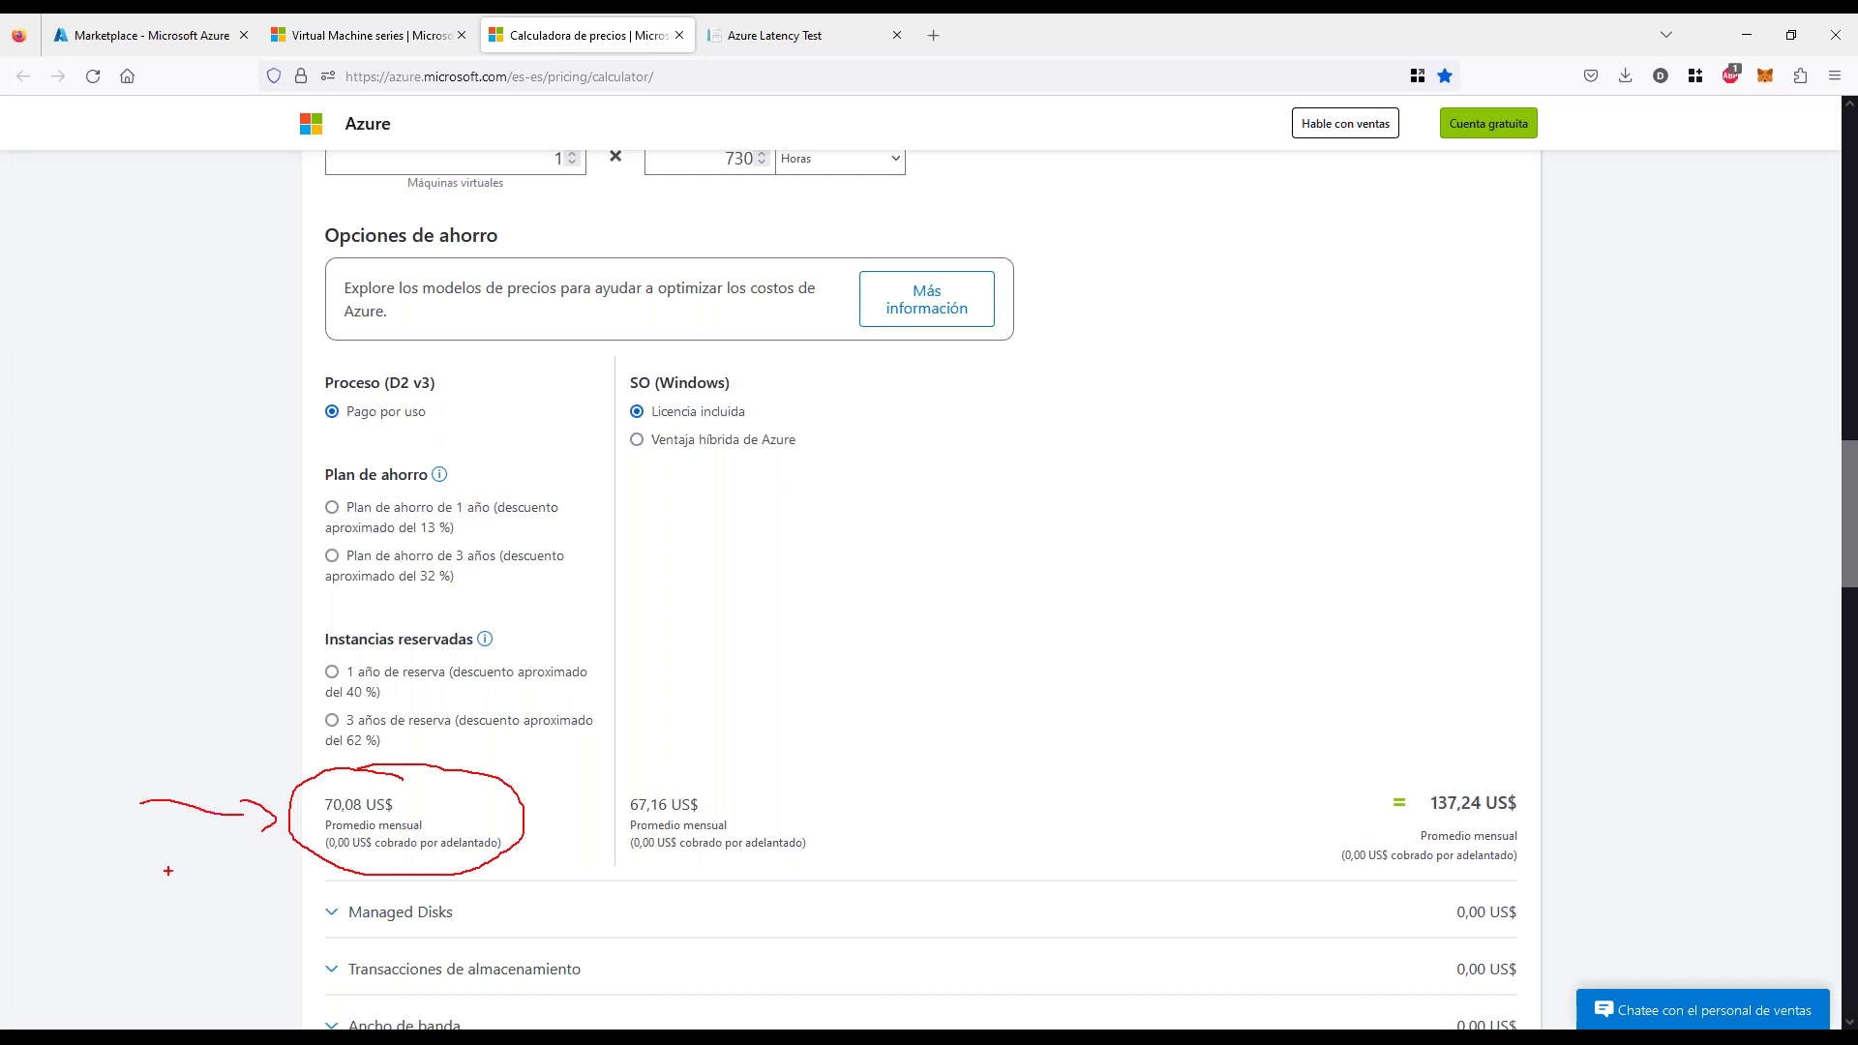
{"action": "mouse_move", "coordinate": [713, 757]}
{"action": "left_mouse_down"}
{"action": "mouse_move", "coordinate": [619, 851]}
{"action": "mouse_move", "coordinate": [698, 727]}
{"action": "left_mouse_up"}
{"action": "left_click_drag", "start_coordinate": [795, 611], "coordinate": [764, 705]}
{"action": "mouse_move", "coordinate": [751, 682]}
{"action": "left_mouse_down"}
{"action": "mouse_move", "coordinate": [752, 718]}
{"action": "mouse_move", "coordinate": [805, 708]}
{"action": "left_mouse_up"}
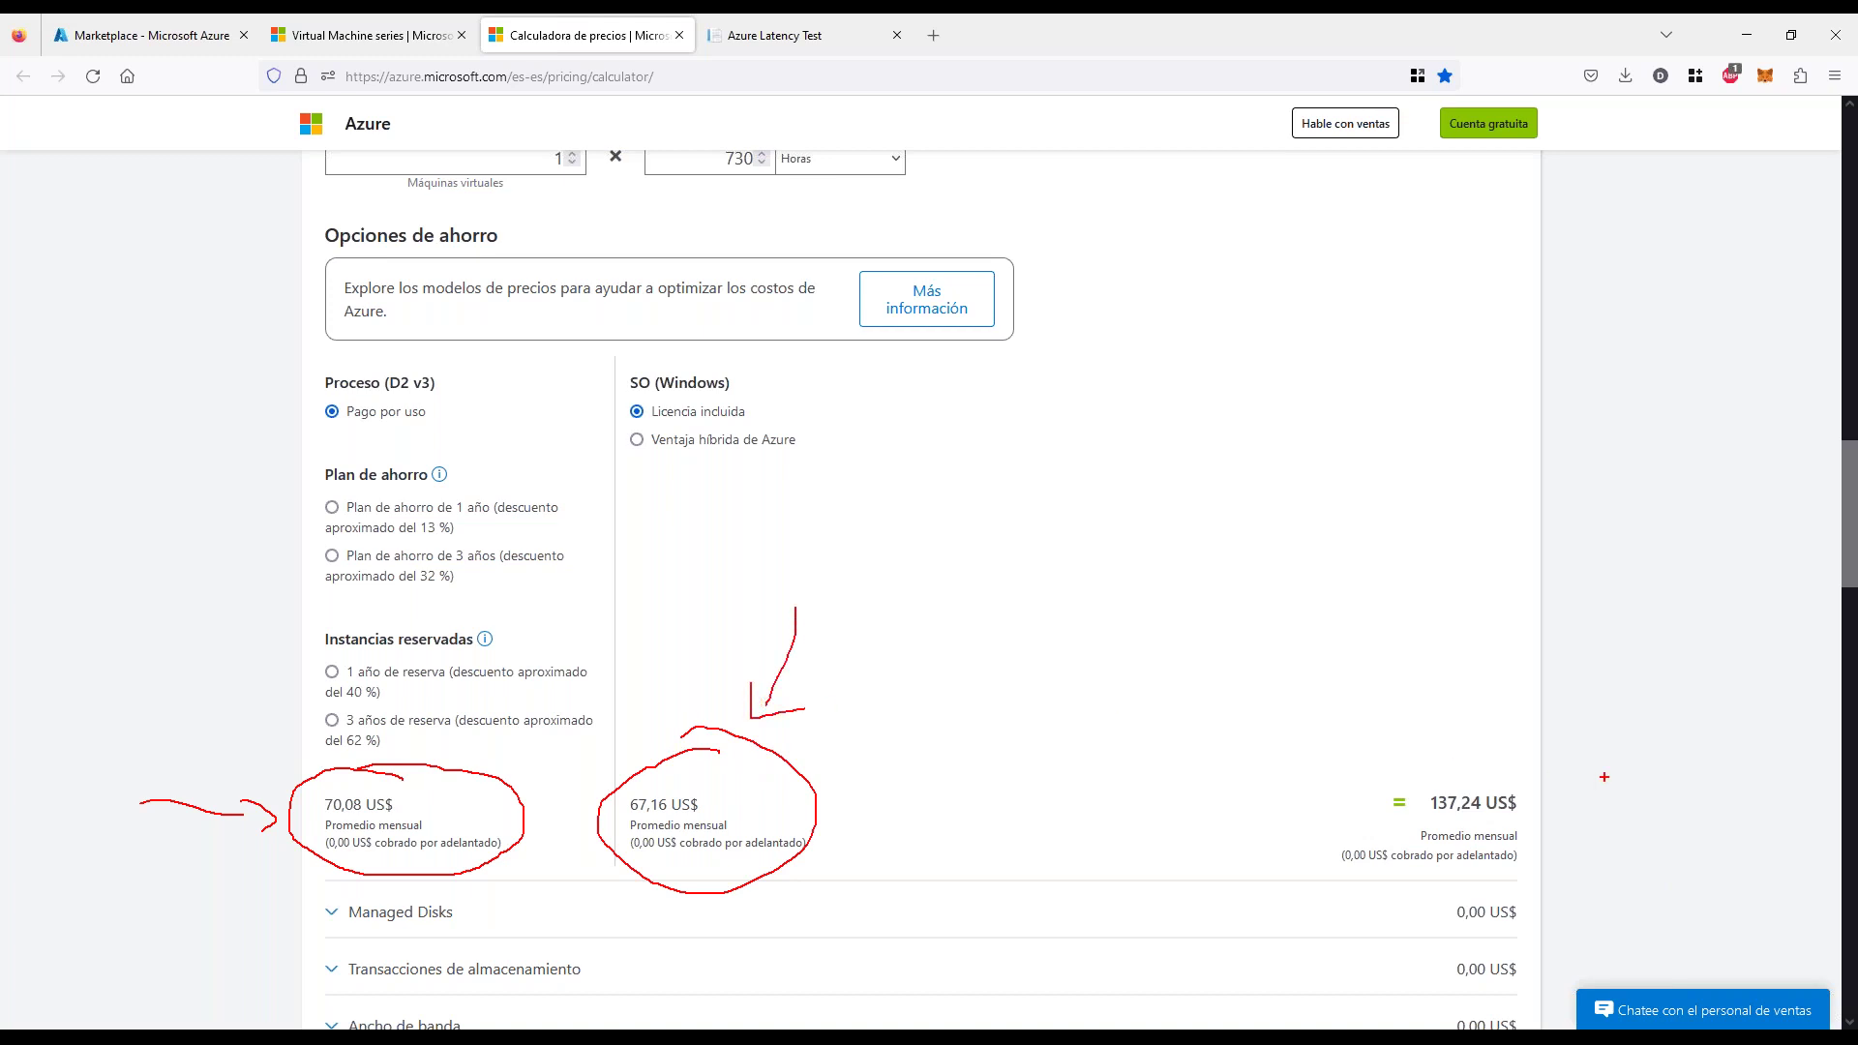
{"action": "left_click_drag", "start_coordinate": [1494, 681], "coordinate": [1483, 741]}
{"action": "mouse_move", "coordinate": [1448, 727]}
{"action": "left_mouse_down"}
{"action": "mouse_move", "coordinate": [1501, 725]}
{"action": "mouse_move", "coordinate": [1316, 861]}
{"action": "mouse_move", "coordinate": [1352, 776]}
{"action": "left_mouse_up"}
{"action": "key", "text": "Escape"}
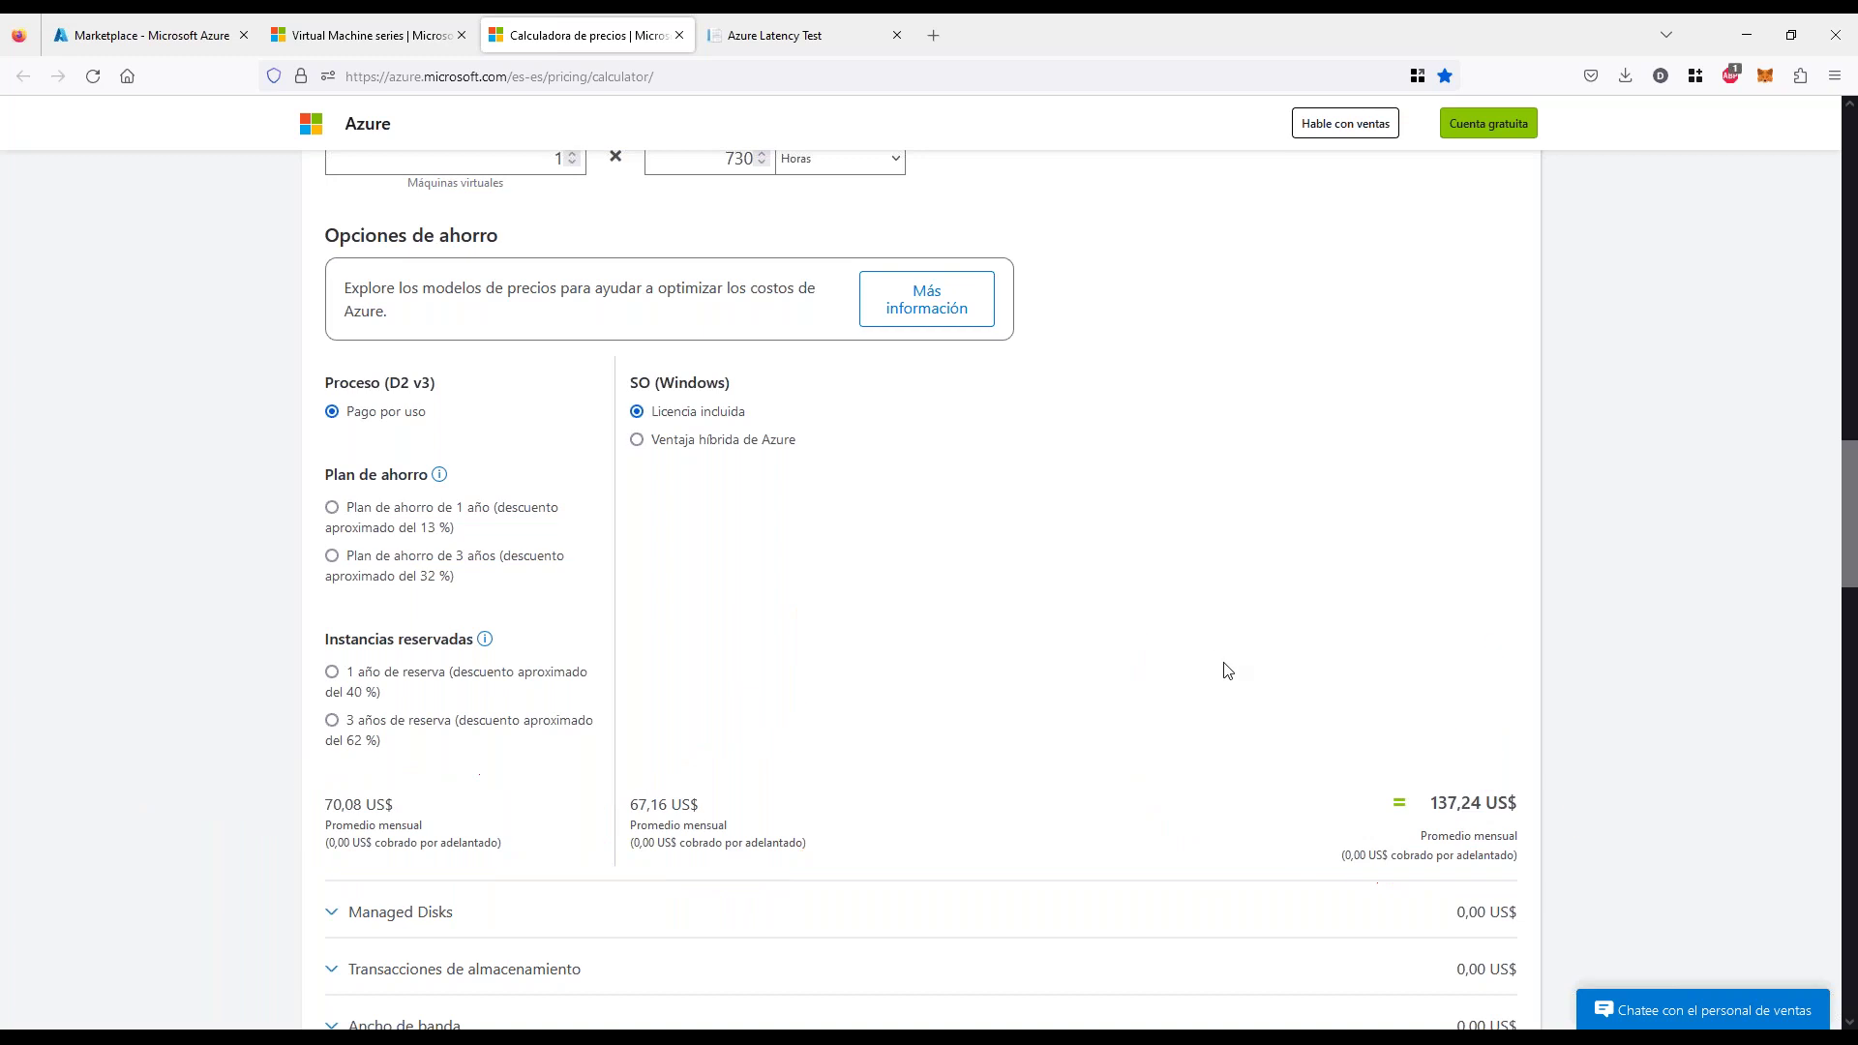
{"action": "scroll", "coordinate": [1223, 666], "scroll_direction": "up", "scroll_amount": 3}
{"action": "left_click_drag", "start_coordinate": [958, 419], "coordinate": [1460, 448]}
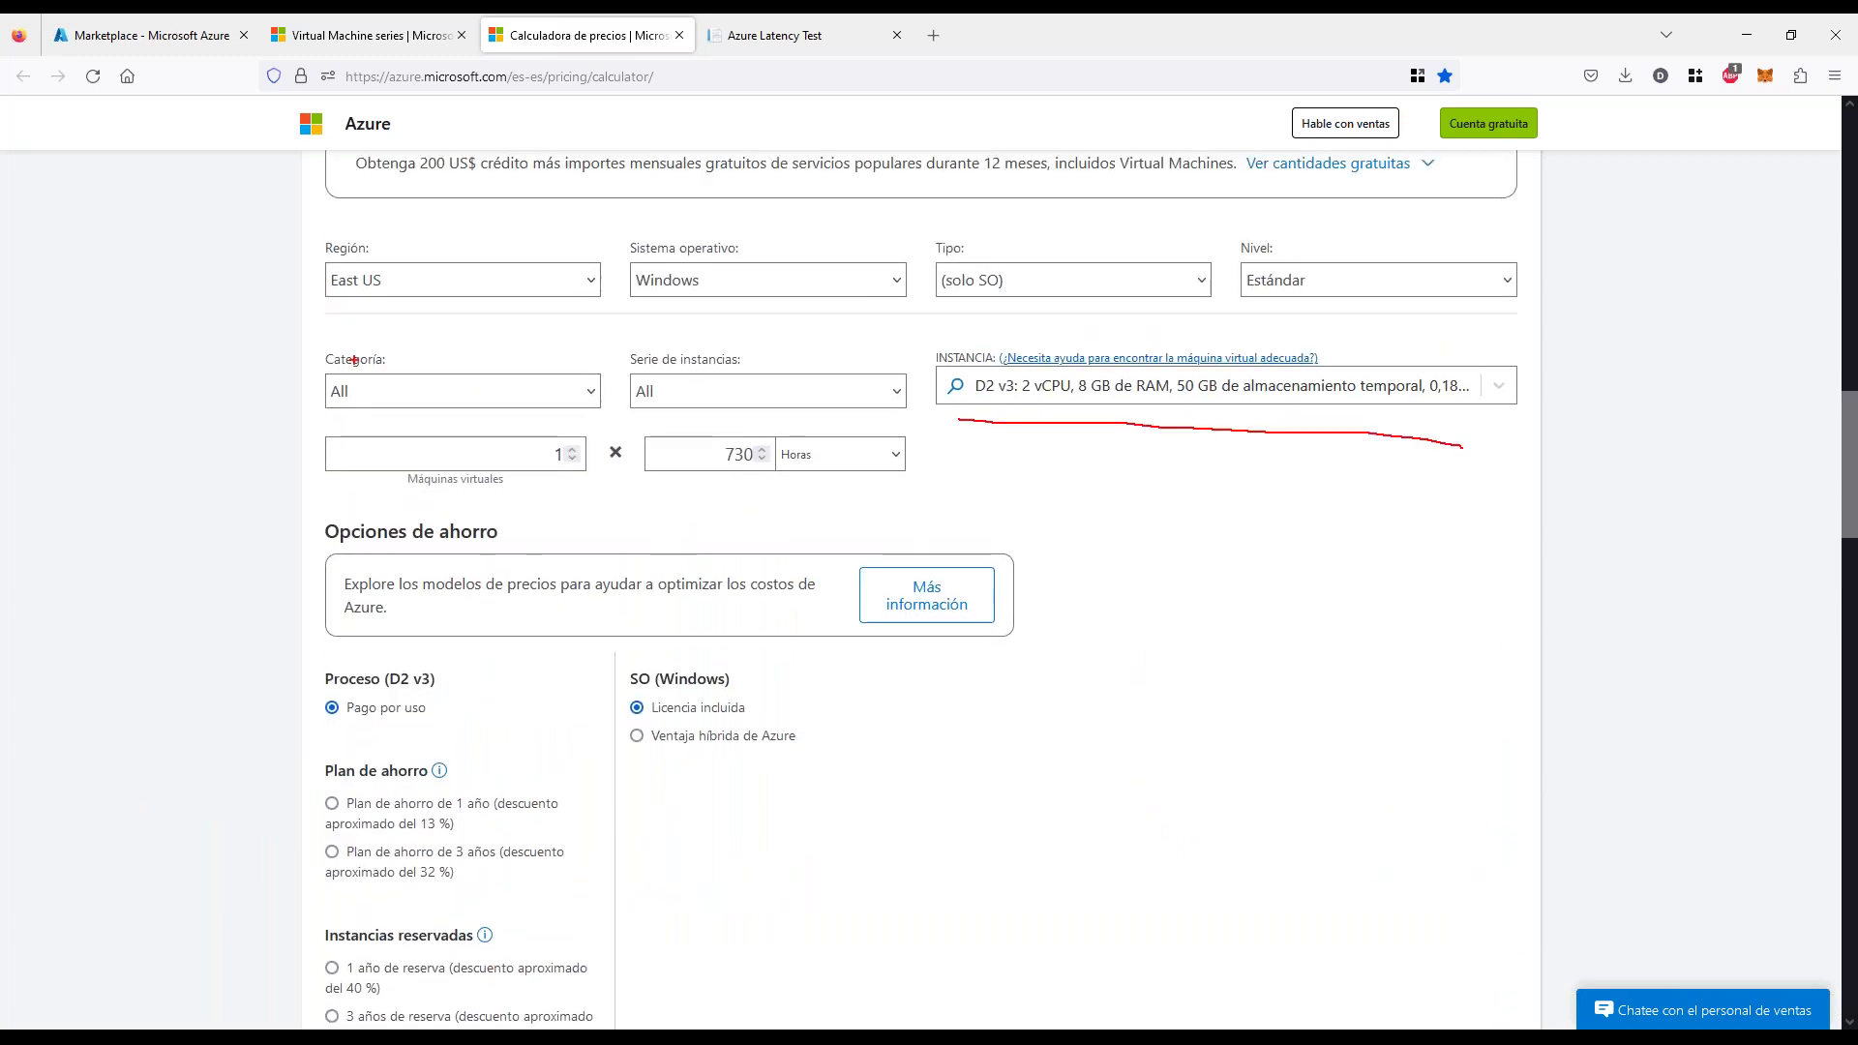
{"action": "left_click_drag", "start_coordinate": [261, 302], "coordinate": [837, 303]}
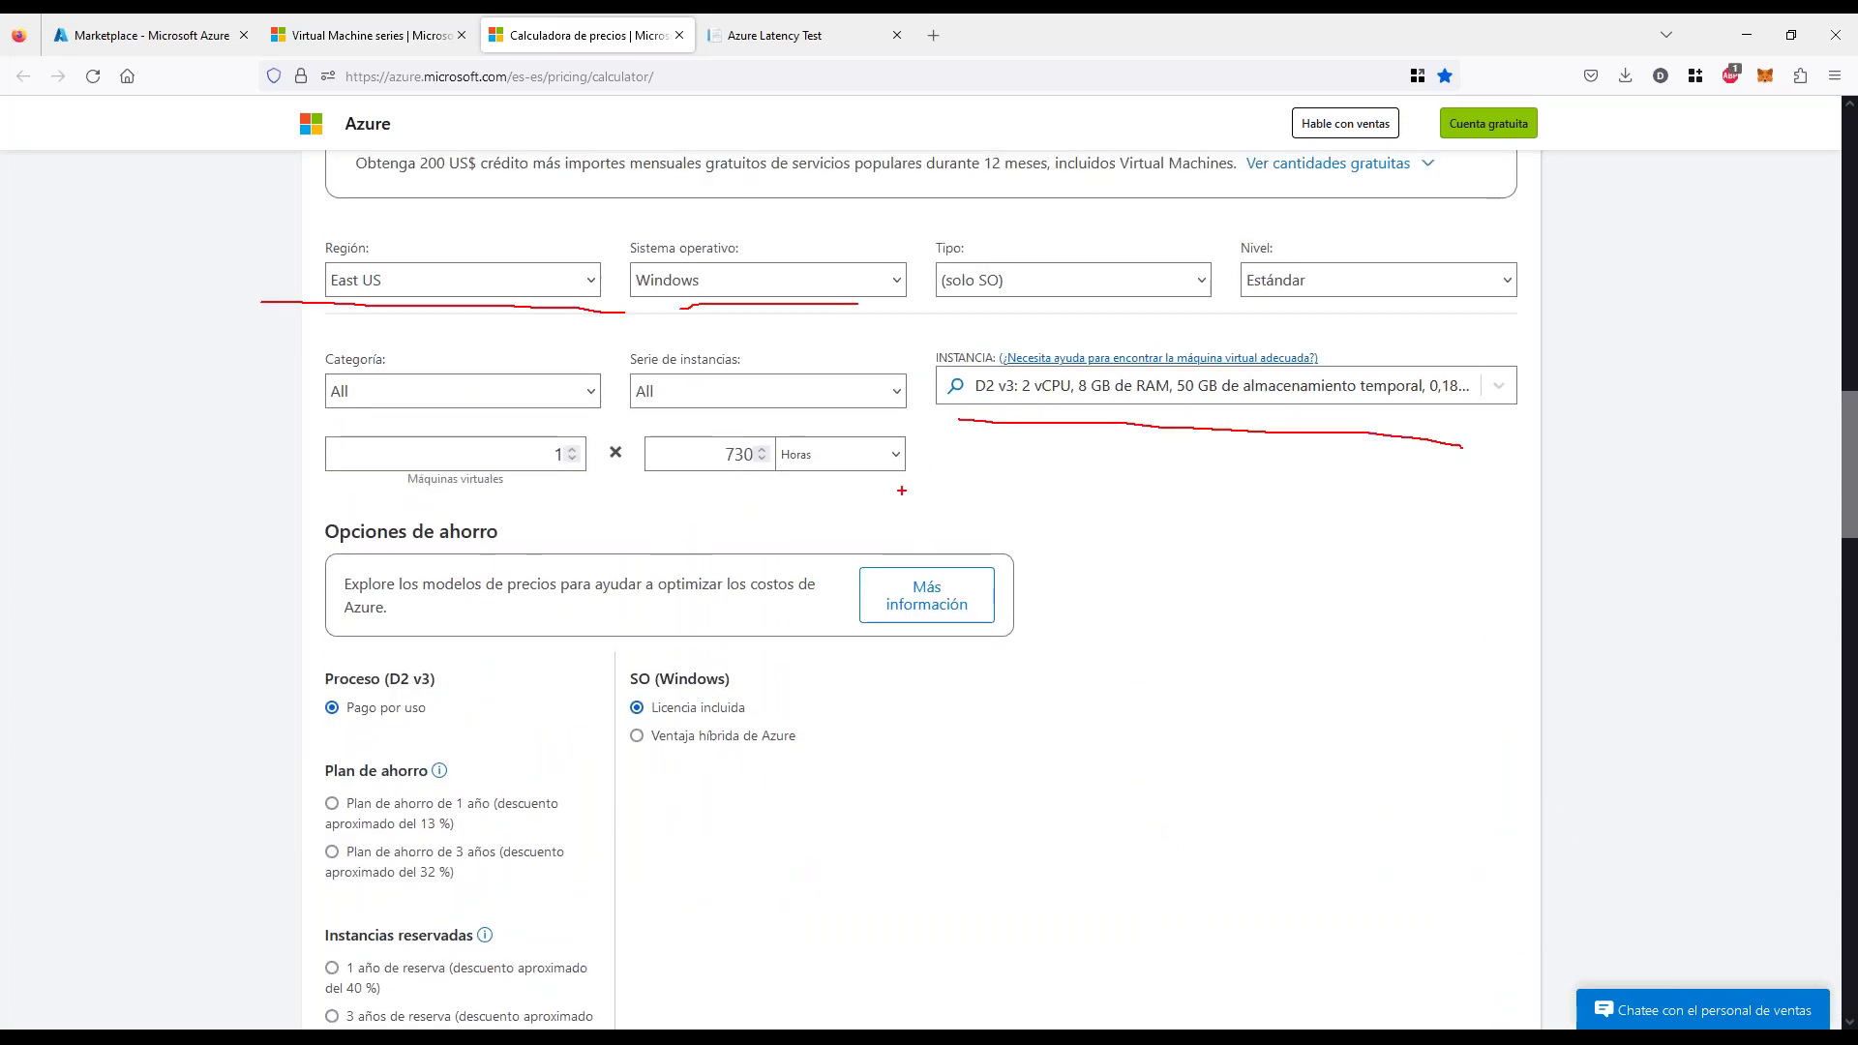
{"action": "left_click_drag", "start_coordinate": [693, 476], "coordinate": [813, 474]}
{"action": "key", "text": "Escape"}
Set the virtual machine's usage to 10 hours and compare the compute, Windows licence and total monthly costs
{"action": "scroll", "coordinate": [1131, 658], "scroll_direction": "down", "scroll_amount": 3}
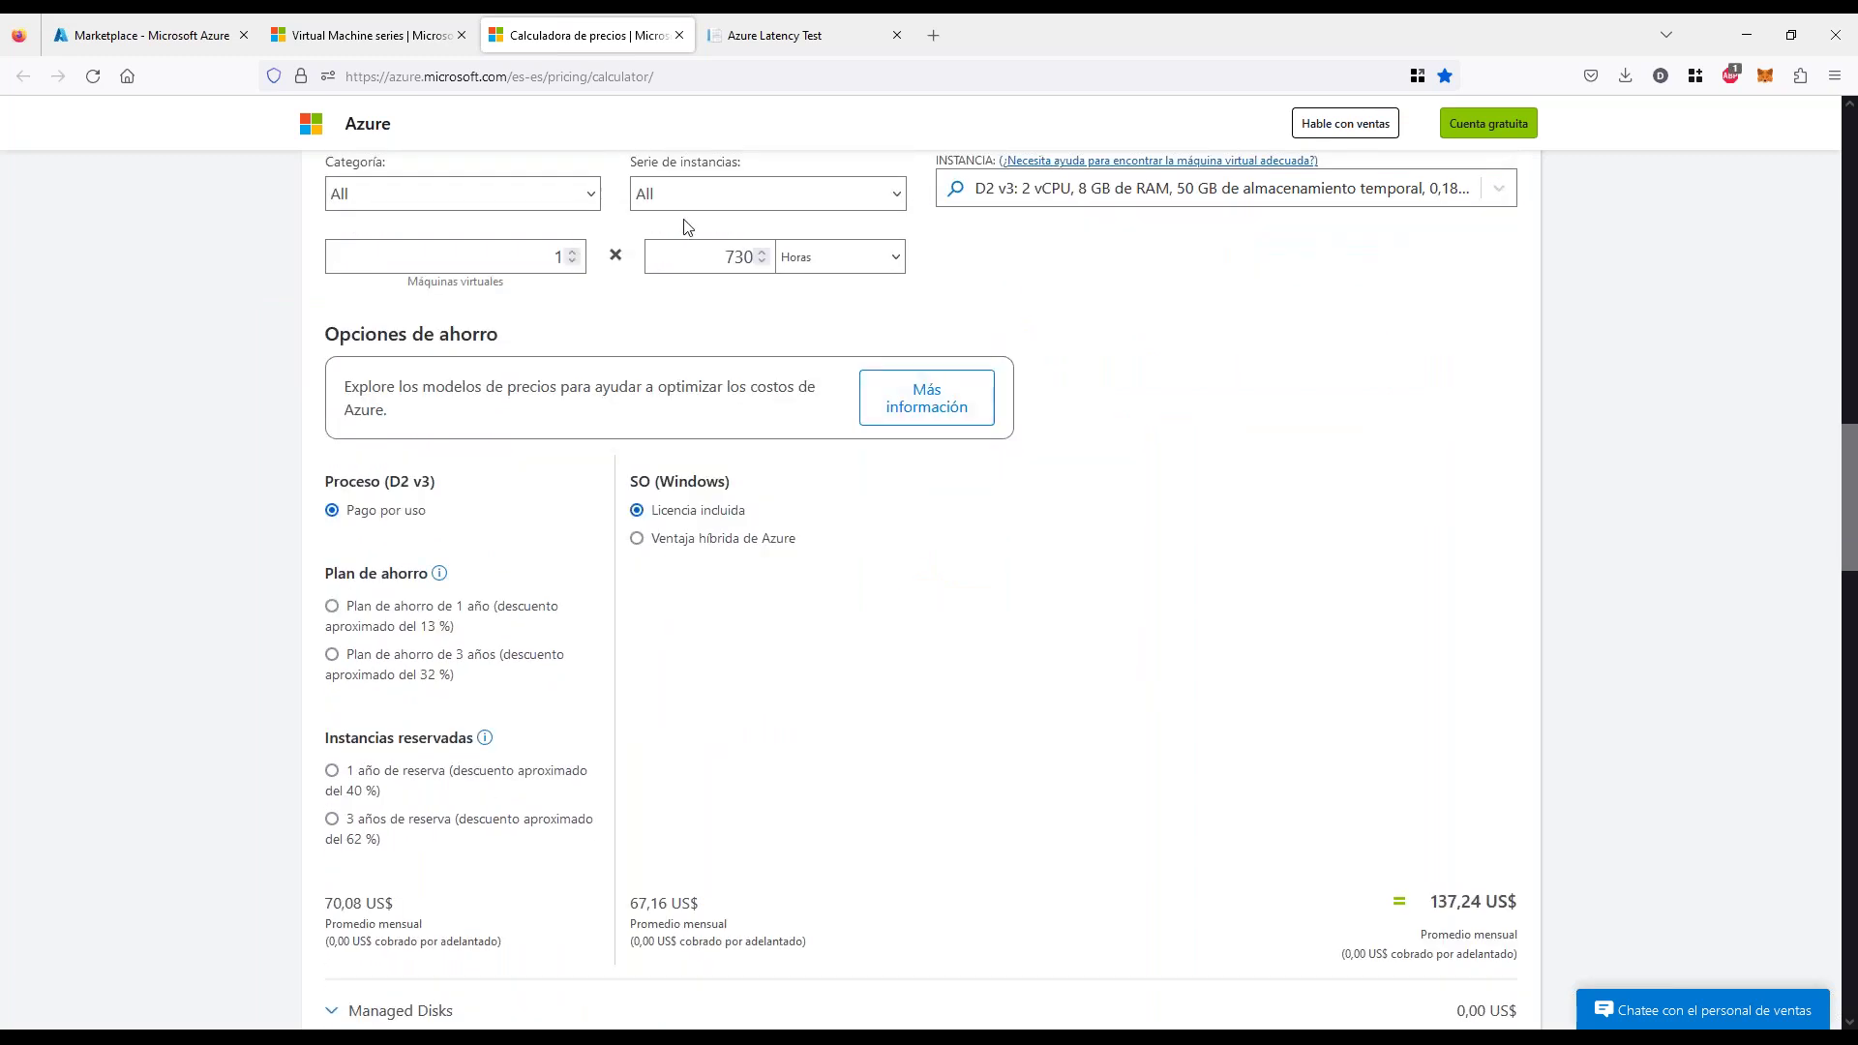
{"action": "double_click", "coordinate": [713, 257]}
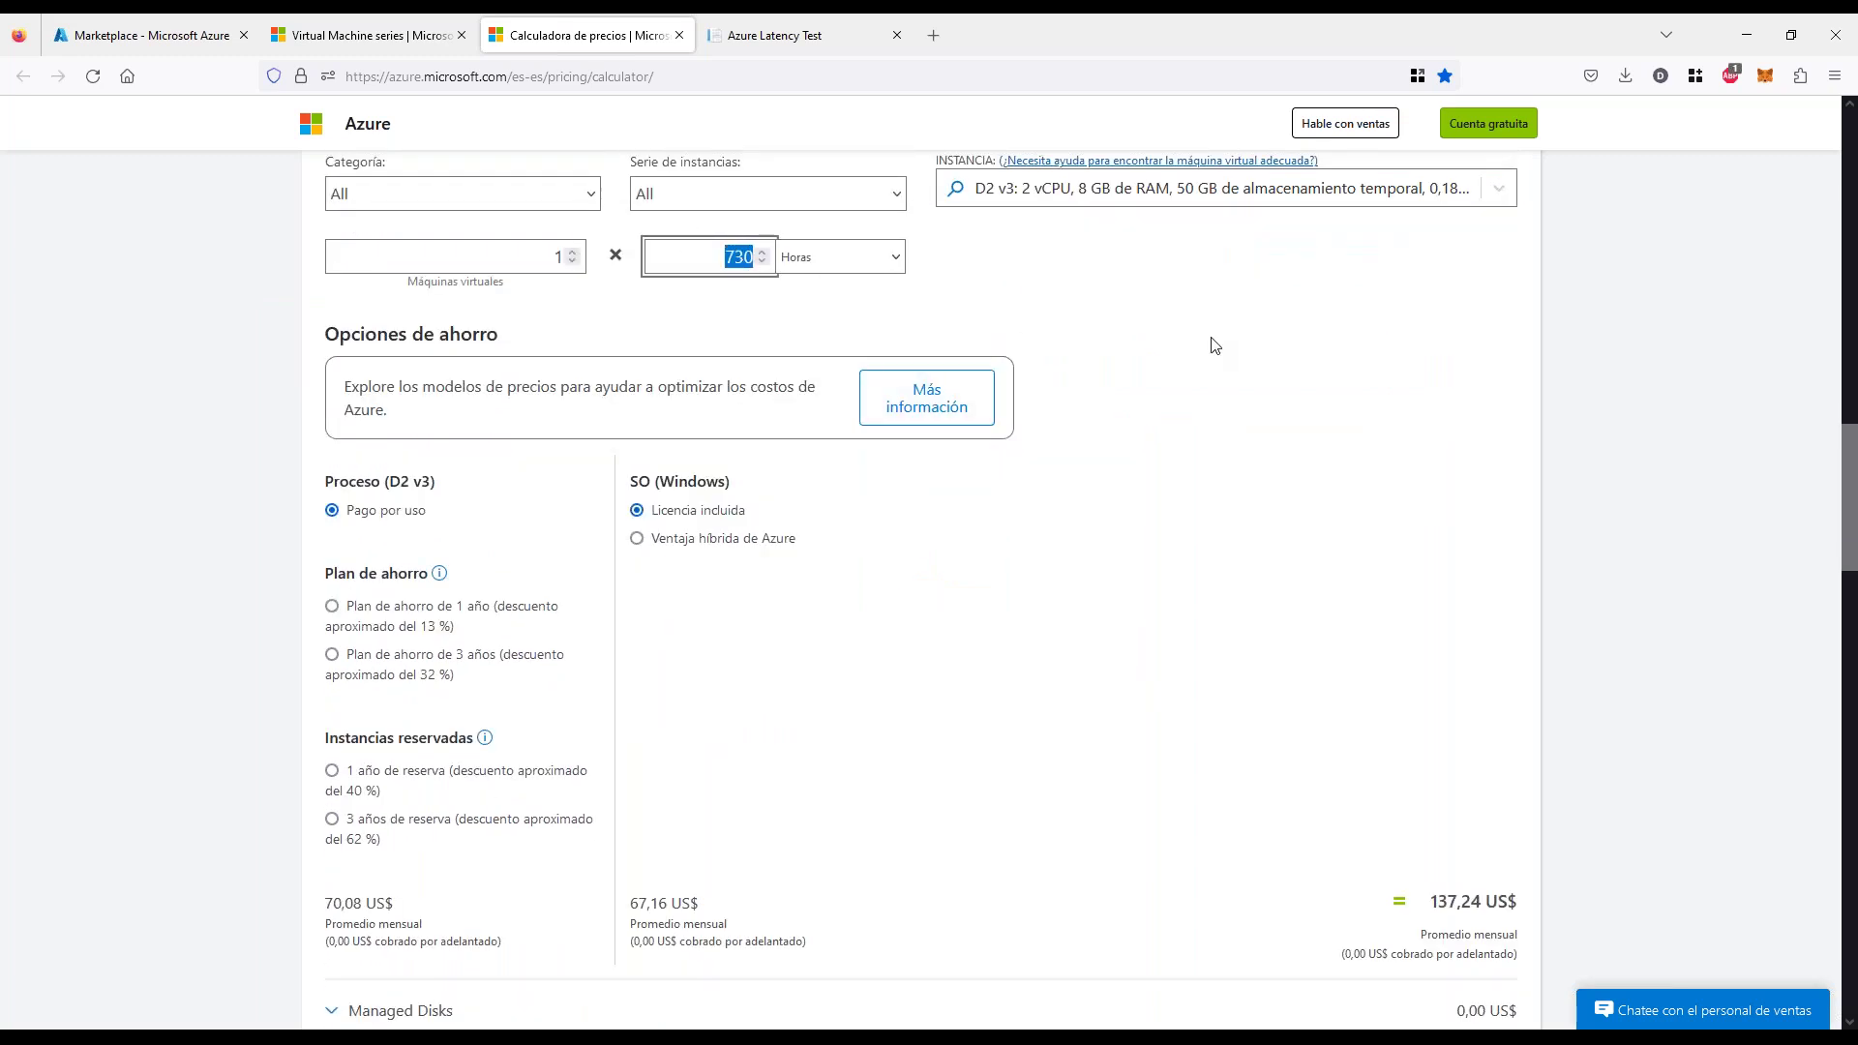
{"action": "type", "text": "10"}
{"action": "left_click", "coordinate": [1139, 660]}
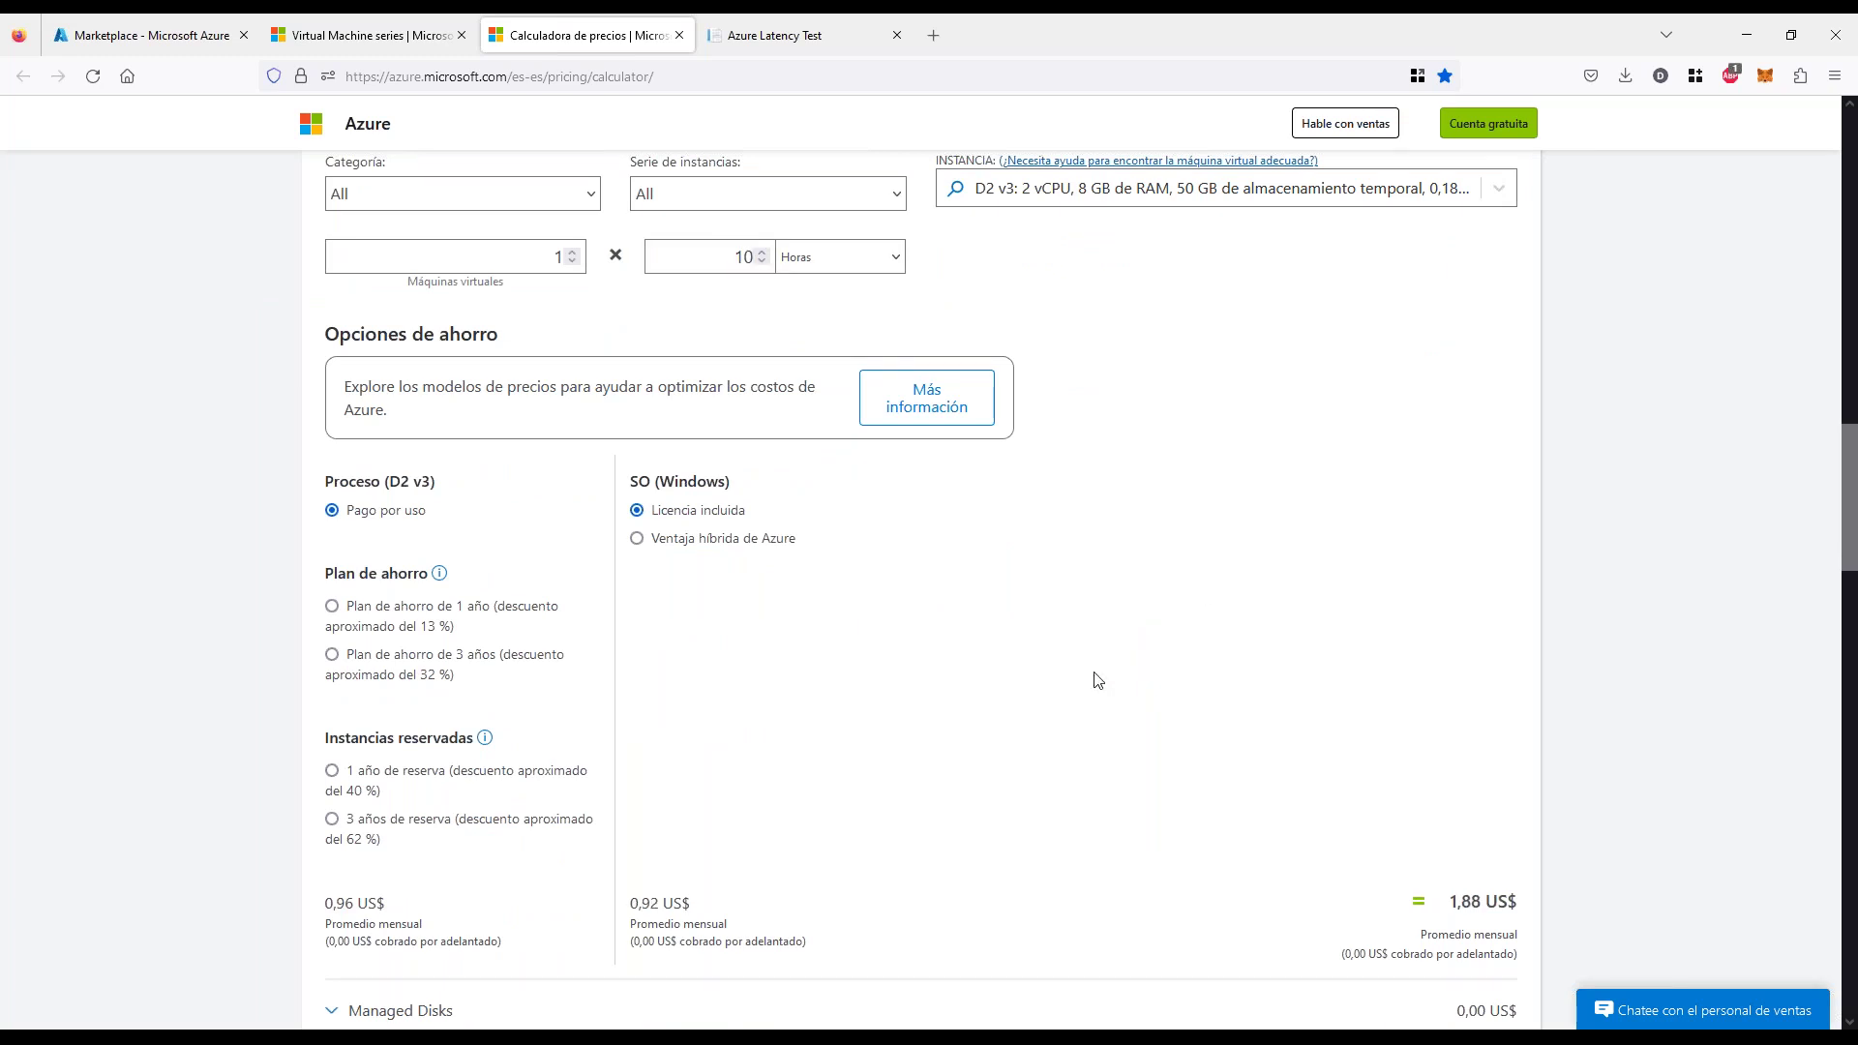
{"action": "left_click_drag", "start_coordinate": [326, 902], "coordinate": [369, 902]}
{"action": "left_click_drag", "start_coordinate": [630, 903], "coordinate": [887, 904]}
{"action": "left_click_drag", "start_coordinate": [1450, 901], "coordinate": [1508, 901]}
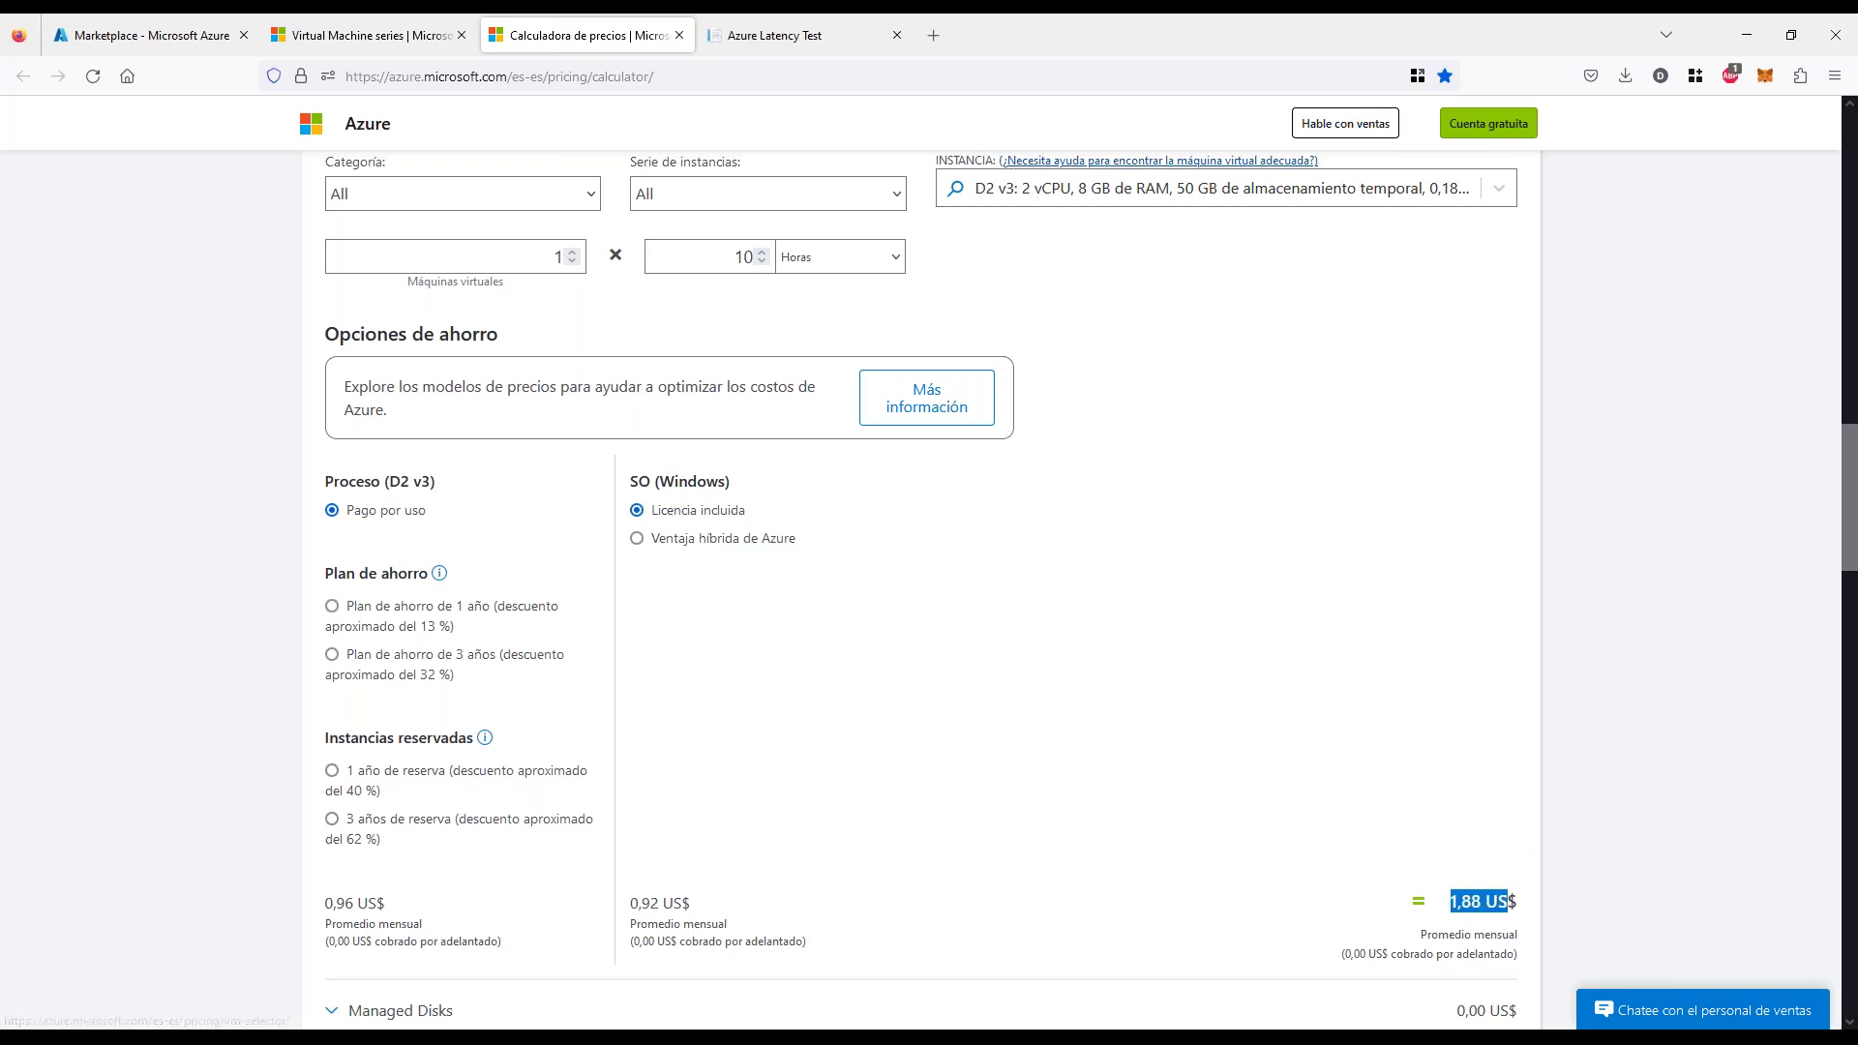
Set the virtual machine's usage back to 730 hours
{"action": "scroll", "coordinate": [200, 572], "scroll_direction": "up", "scroll_amount": 4}
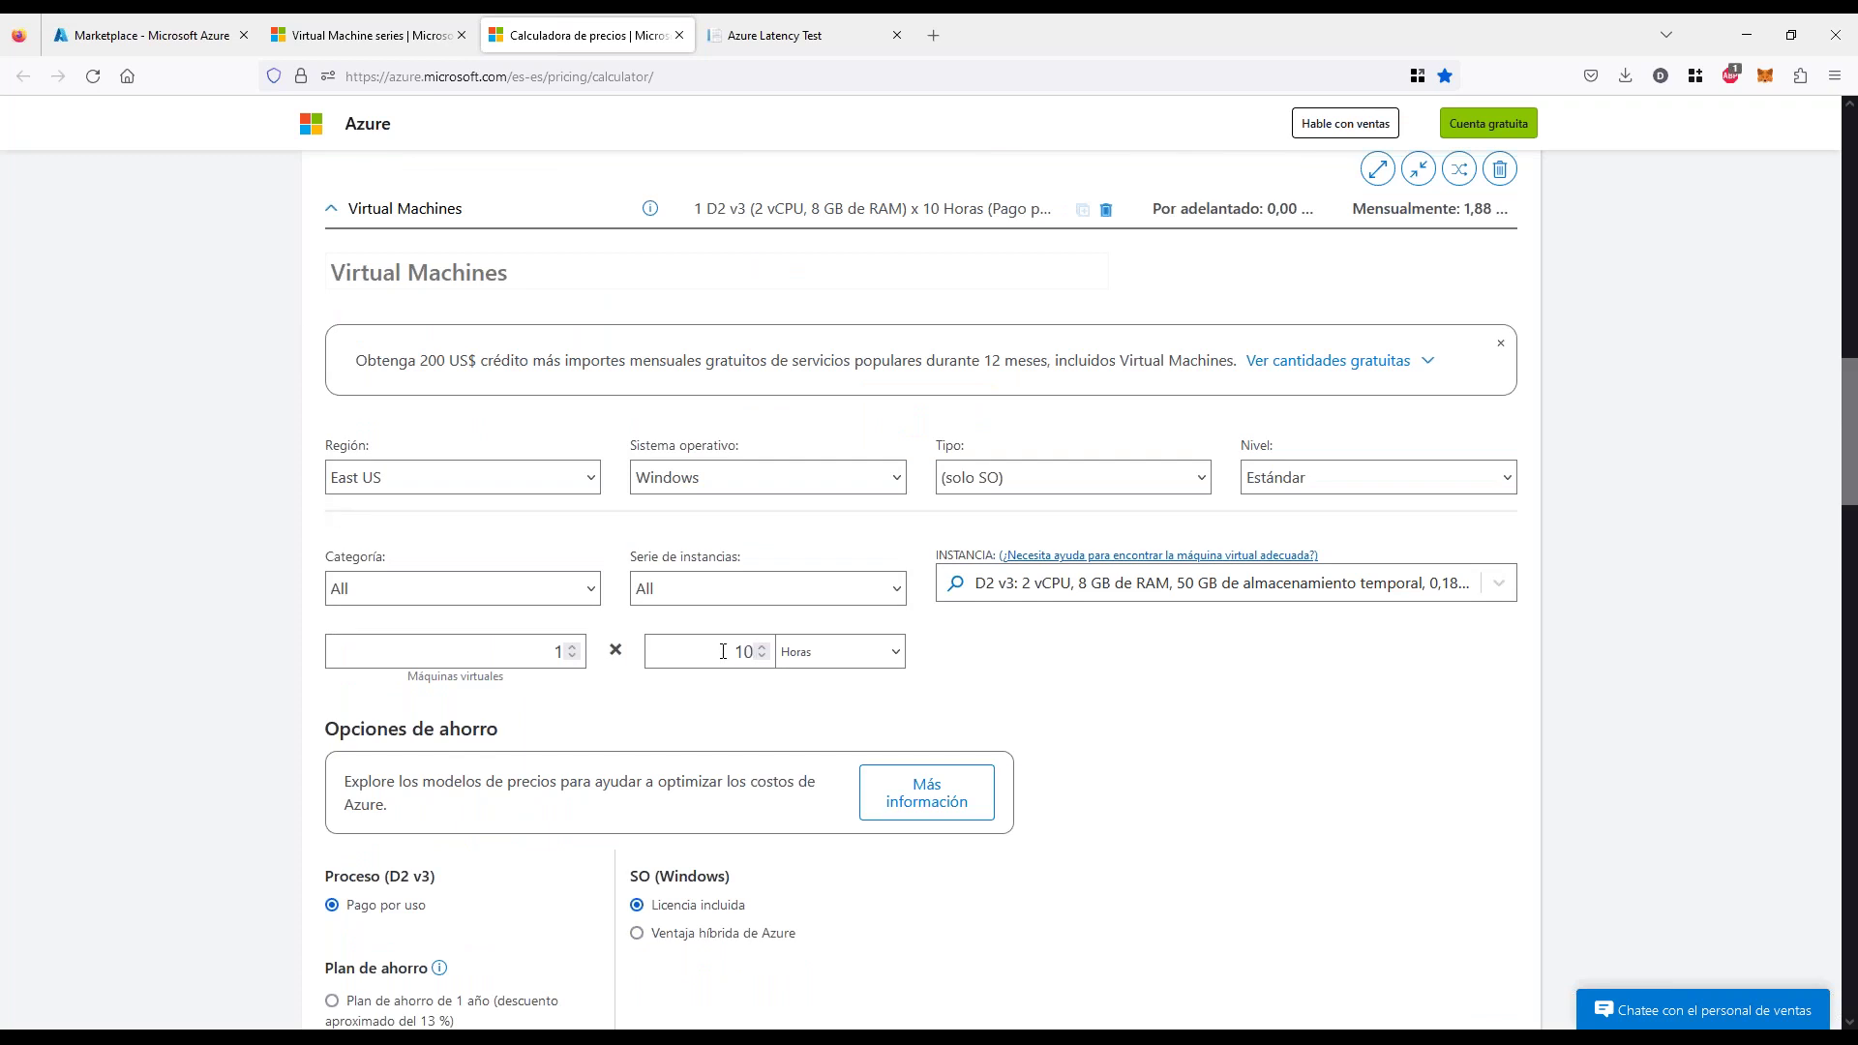
{"action": "left_click_drag", "start_coordinate": [723, 651], "coordinate": [782, 658]}
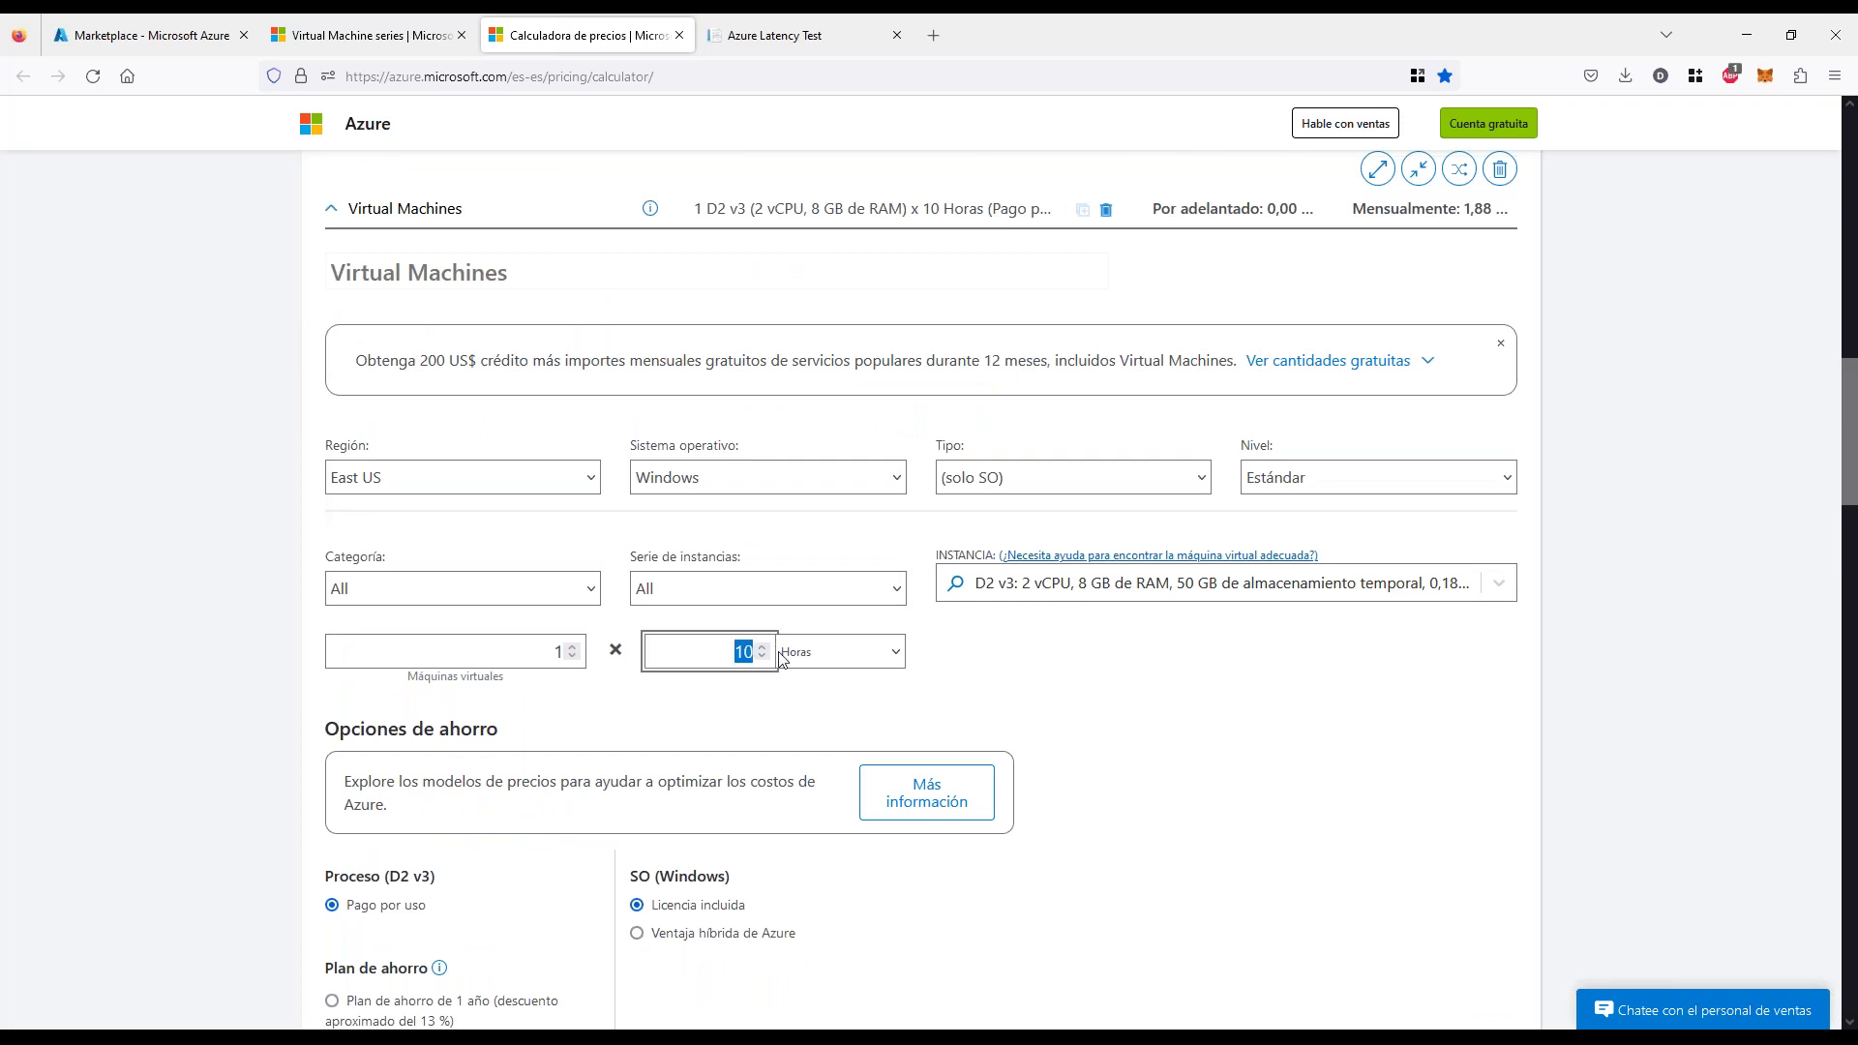
{"action": "type", "text": "730"}
{"action": "left_click", "coordinate": [774, 704]}
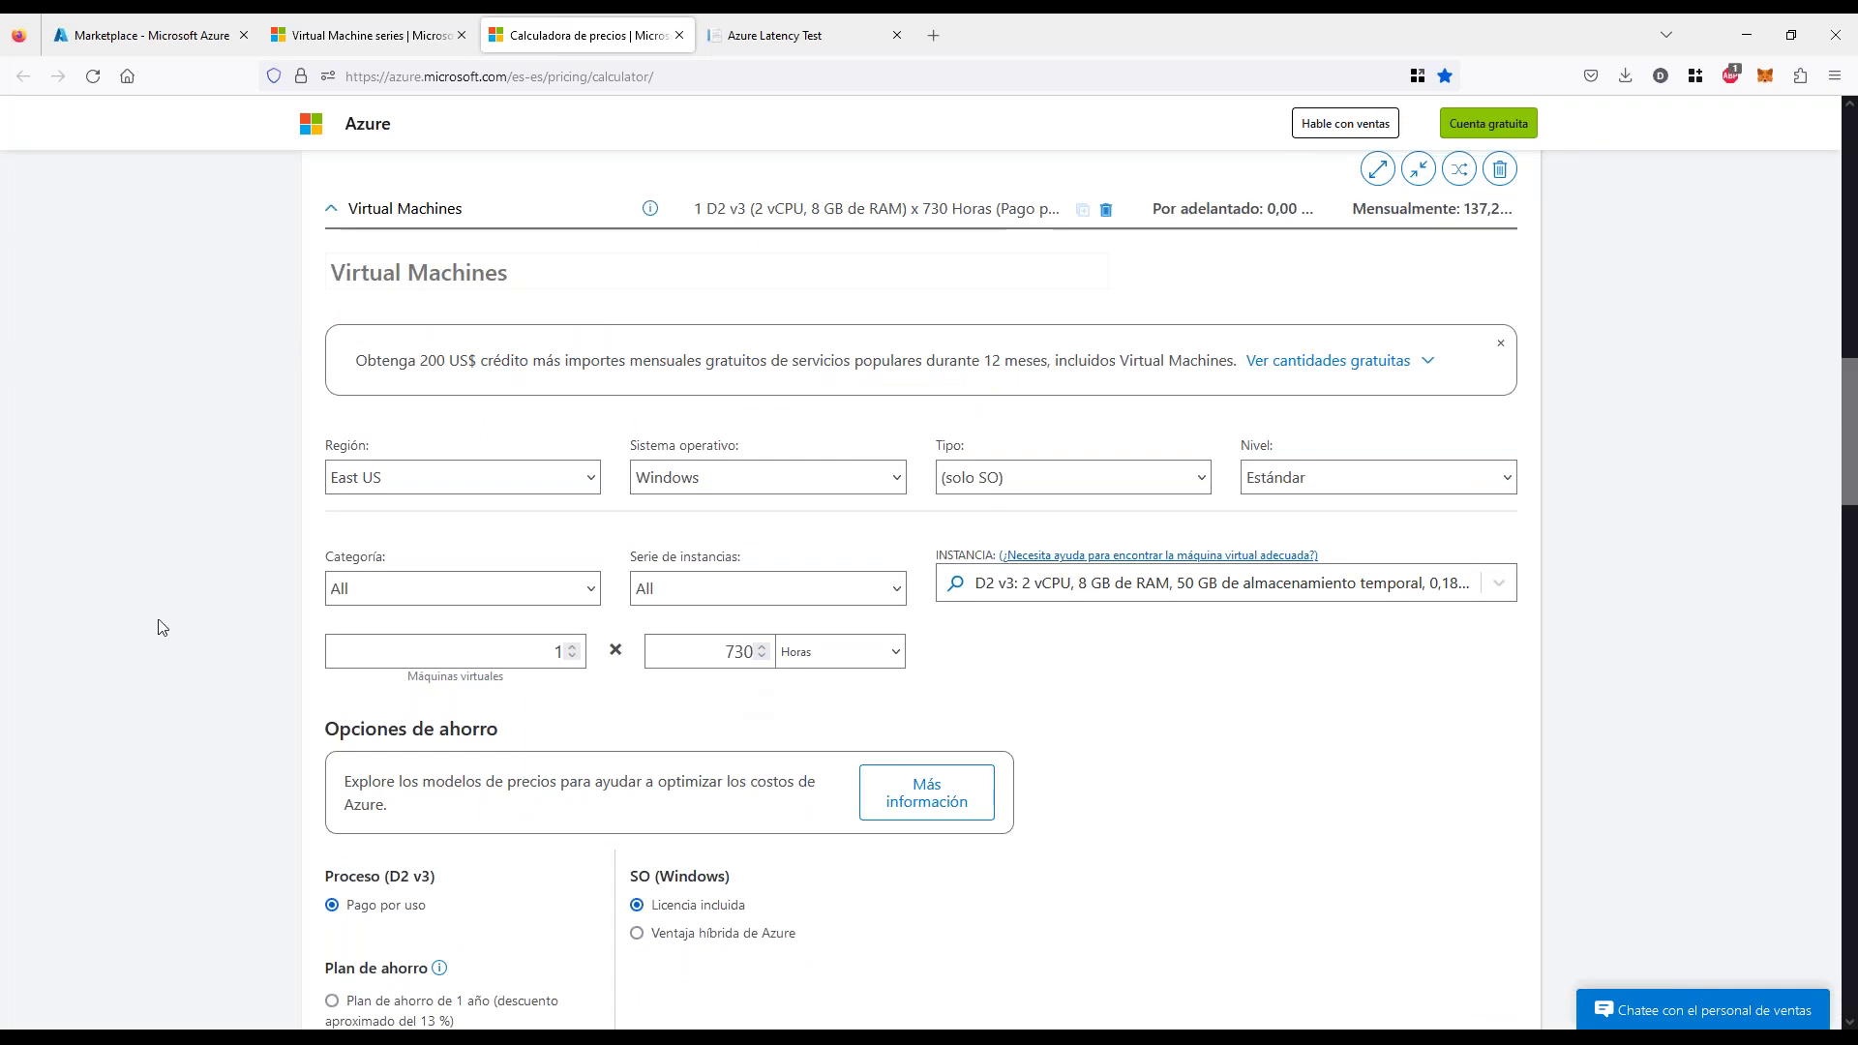
Review the virtual machine's cost summary, collapse its section and expand the storage accounts (Cuentas de almacenamiento) section
{"action": "scroll", "coordinate": [157, 626], "scroll_direction": "down", "scroll_amount": 4}
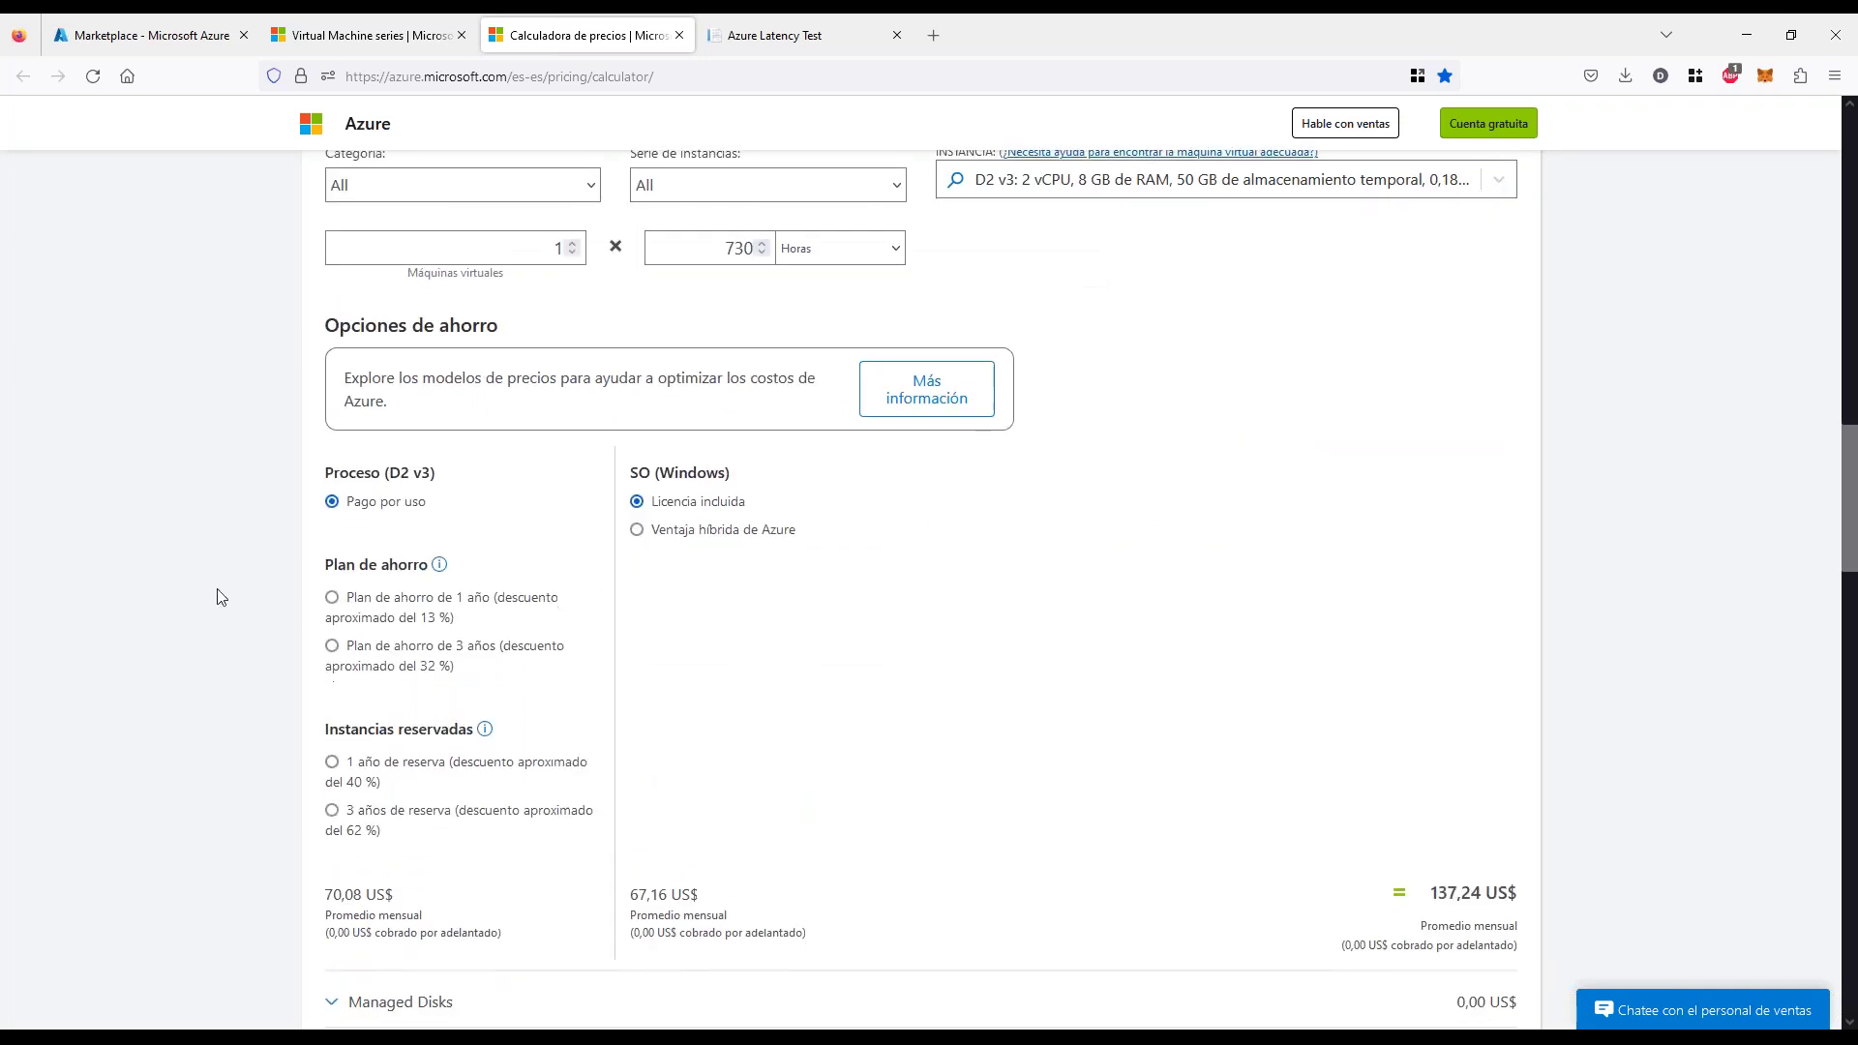
{"action": "scroll", "coordinate": [223, 590], "scroll_direction": "down", "scroll_amount": 2}
{"action": "scroll", "coordinate": [220, 581], "scroll_direction": "down", "scroll_amount": 3}
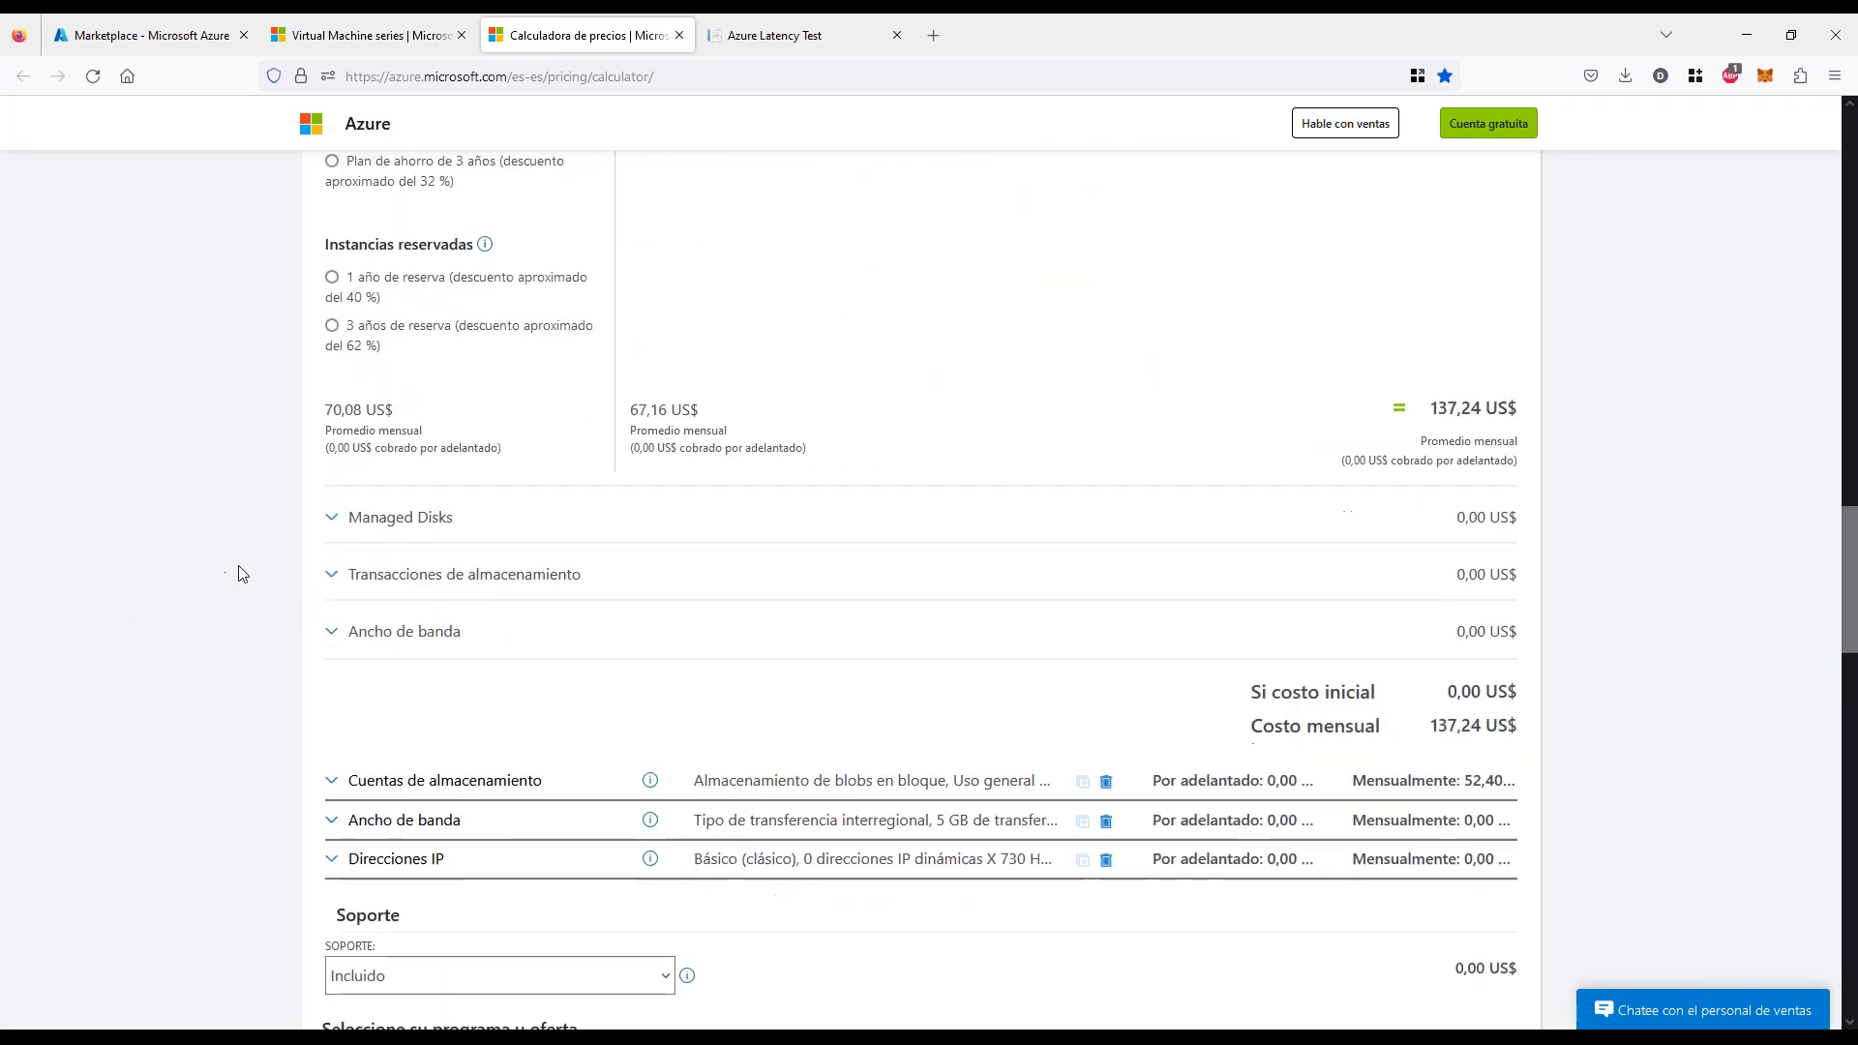
{"action": "scroll", "coordinate": [242, 581], "scroll_direction": "up", "scroll_amount": 2}
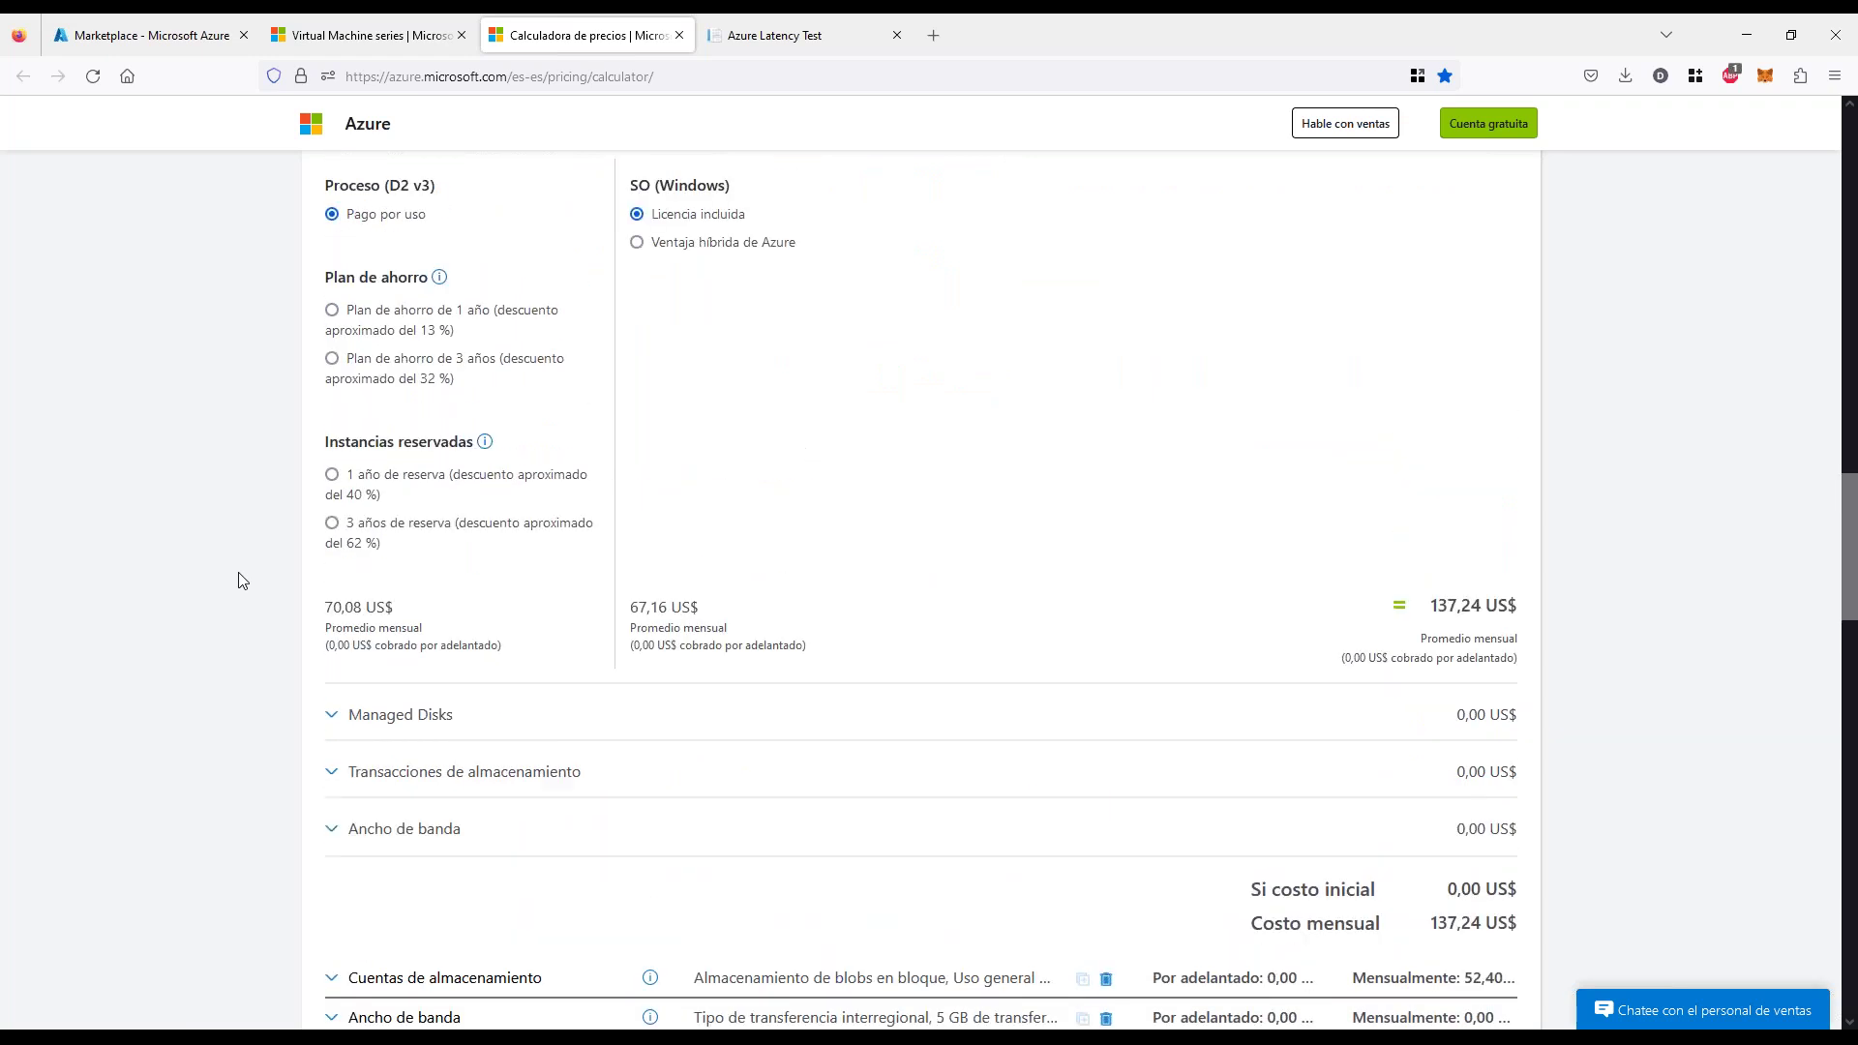
{"action": "scroll", "coordinate": [242, 580], "scroll_direction": "up", "scroll_amount": 7}
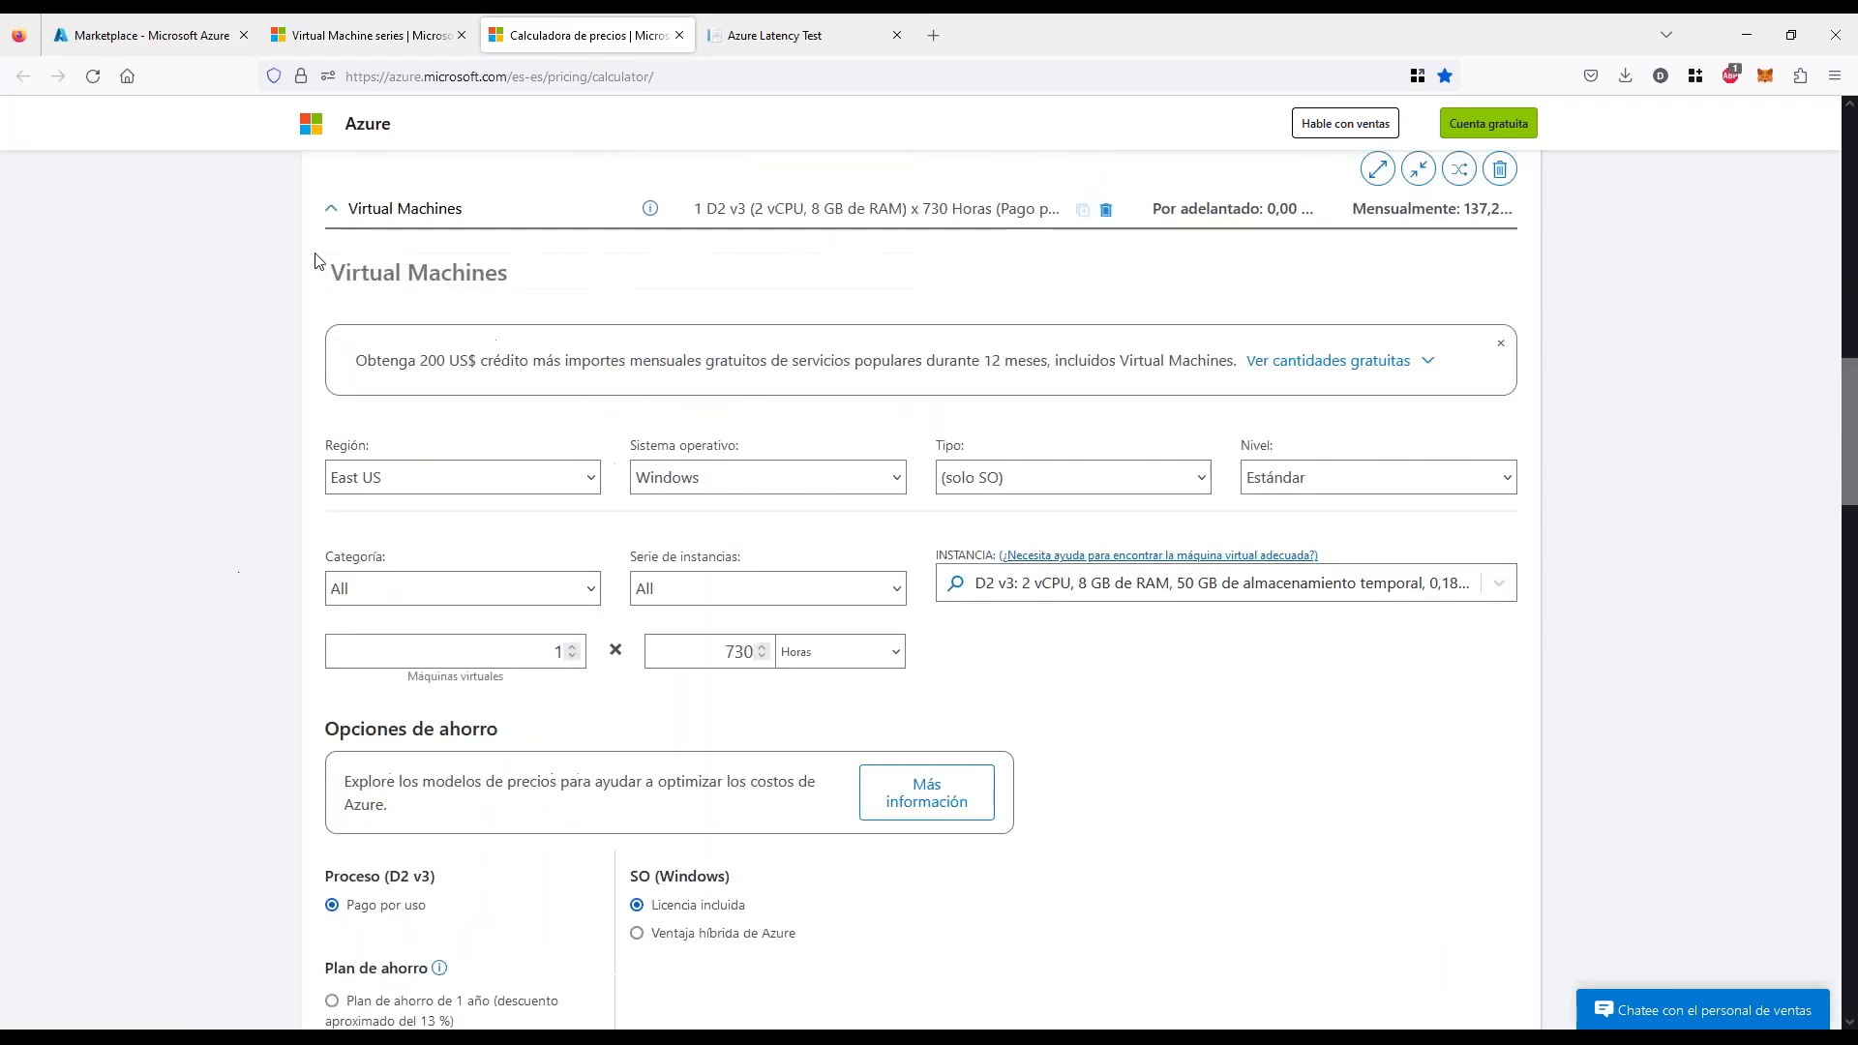
{"action": "left_click", "coordinate": [330, 212]}
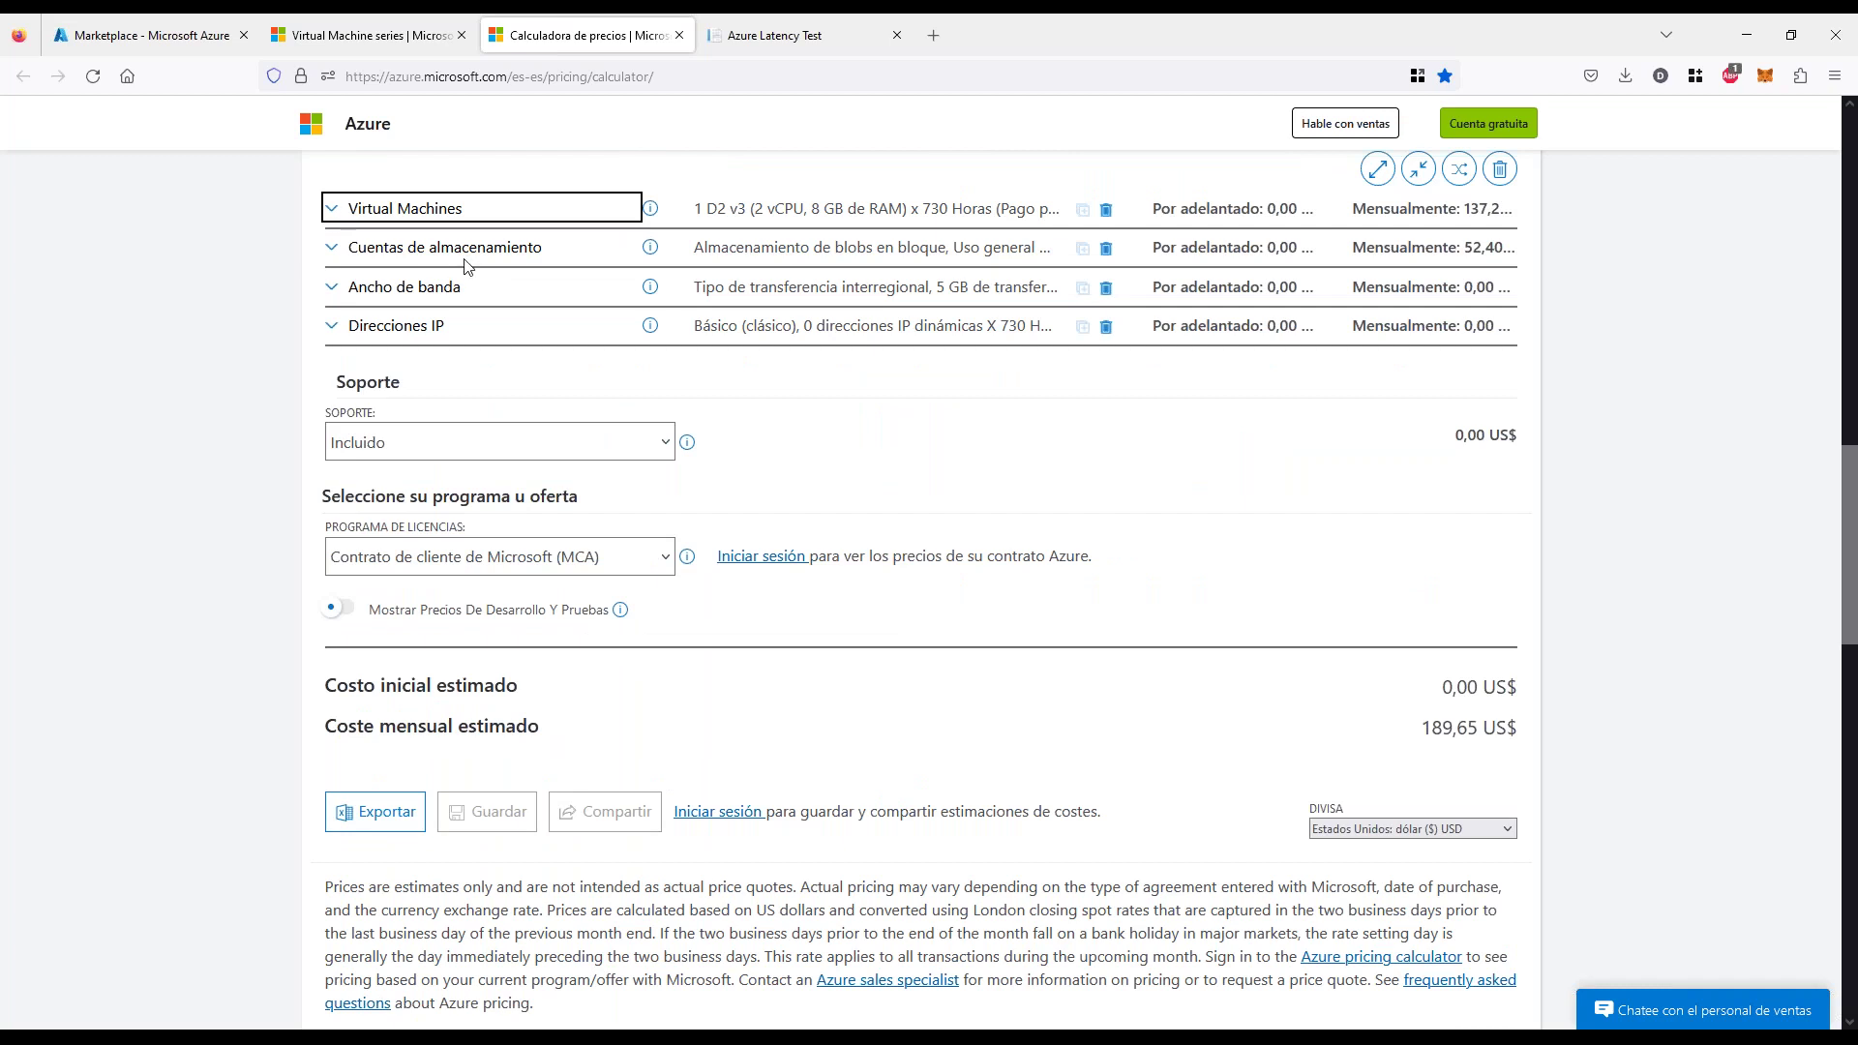
{"action": "left_click", "coordinate": [388, 254]}
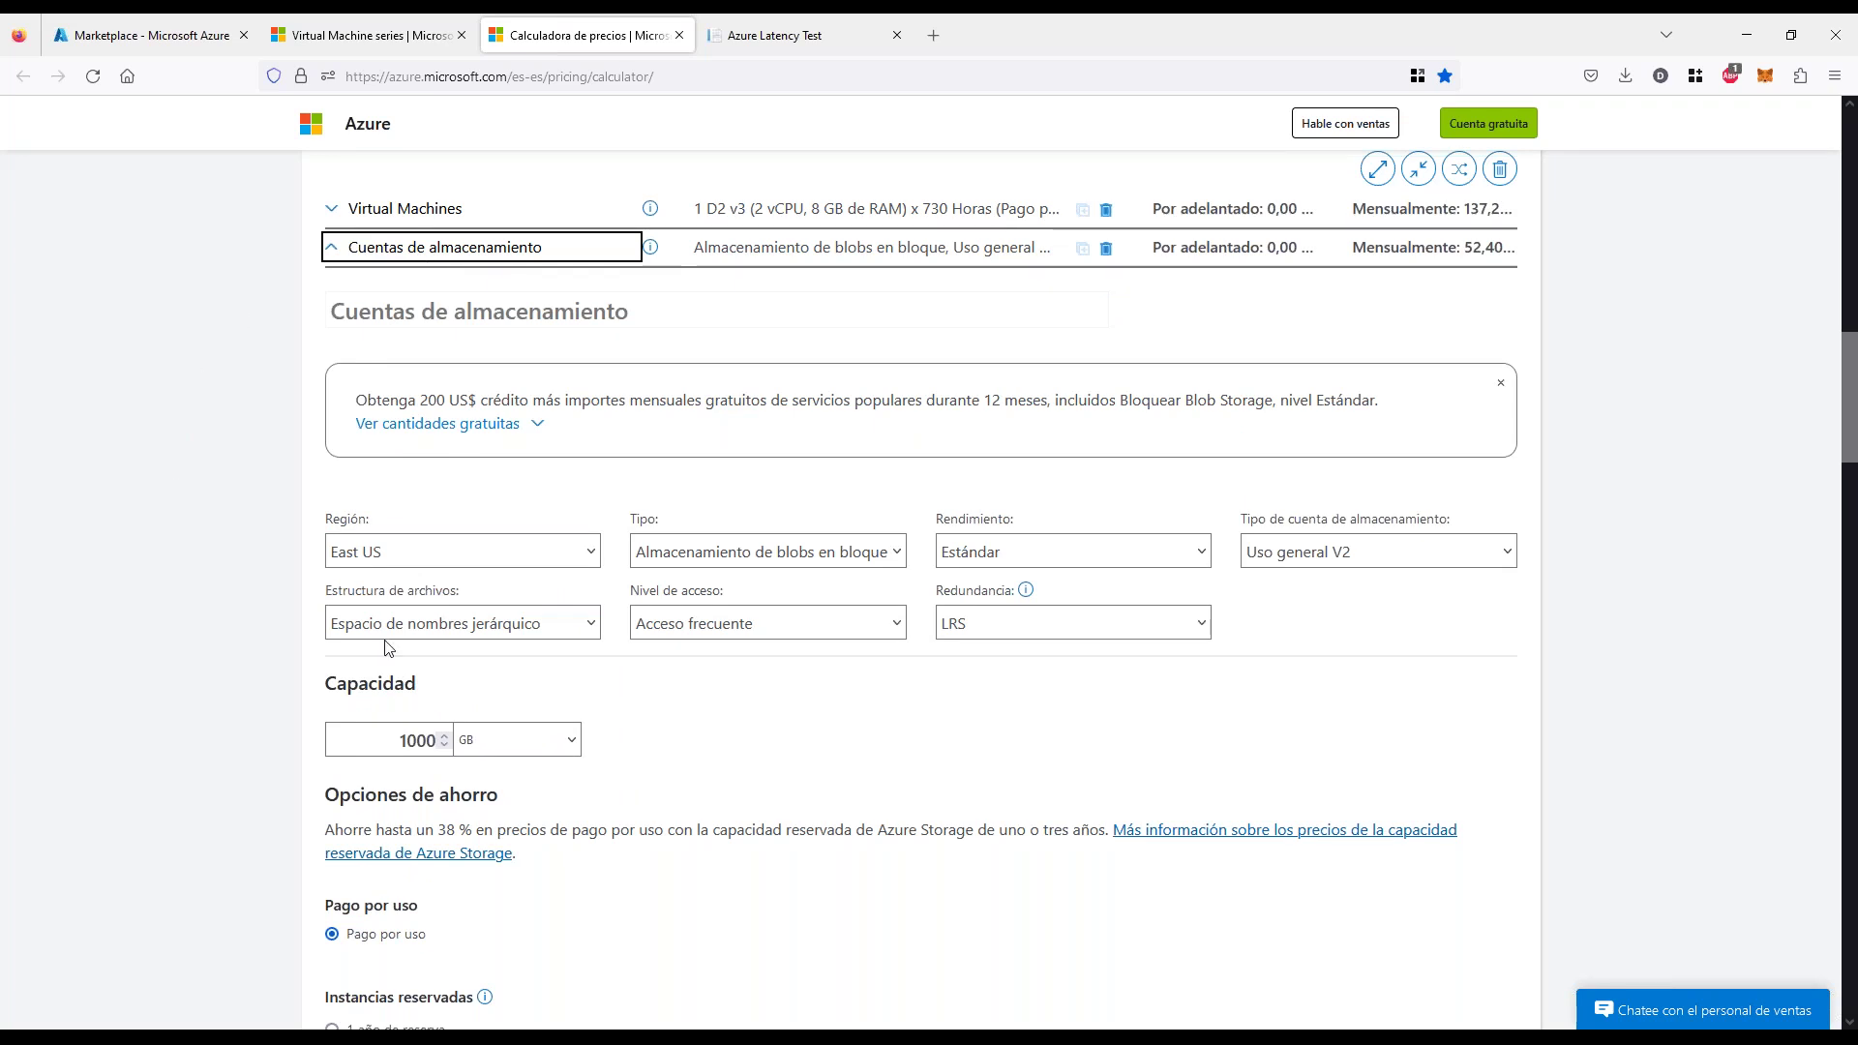
Set the storage type to Managed Disks and its tier to SSD estándar
{"action": "left_click", "coordinate": [889, 559]}
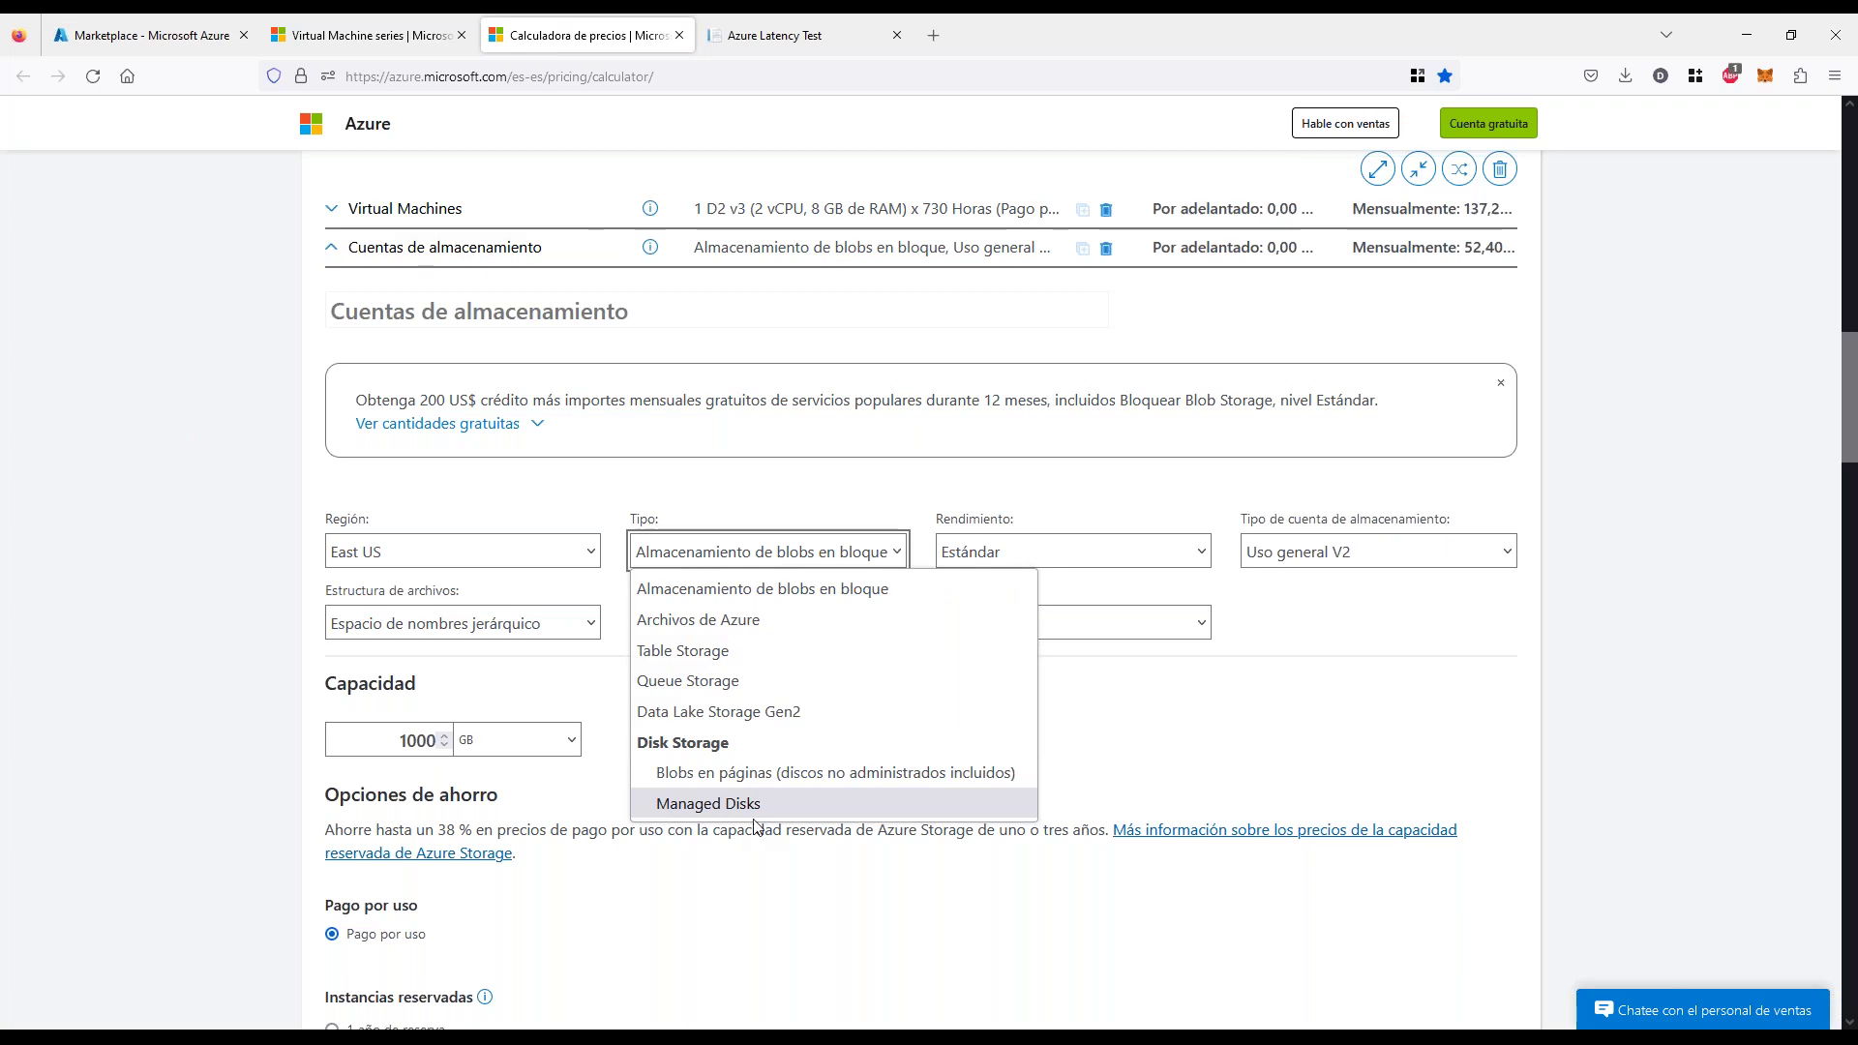
{"action": "left_click", "coordinate": [720, 805]}
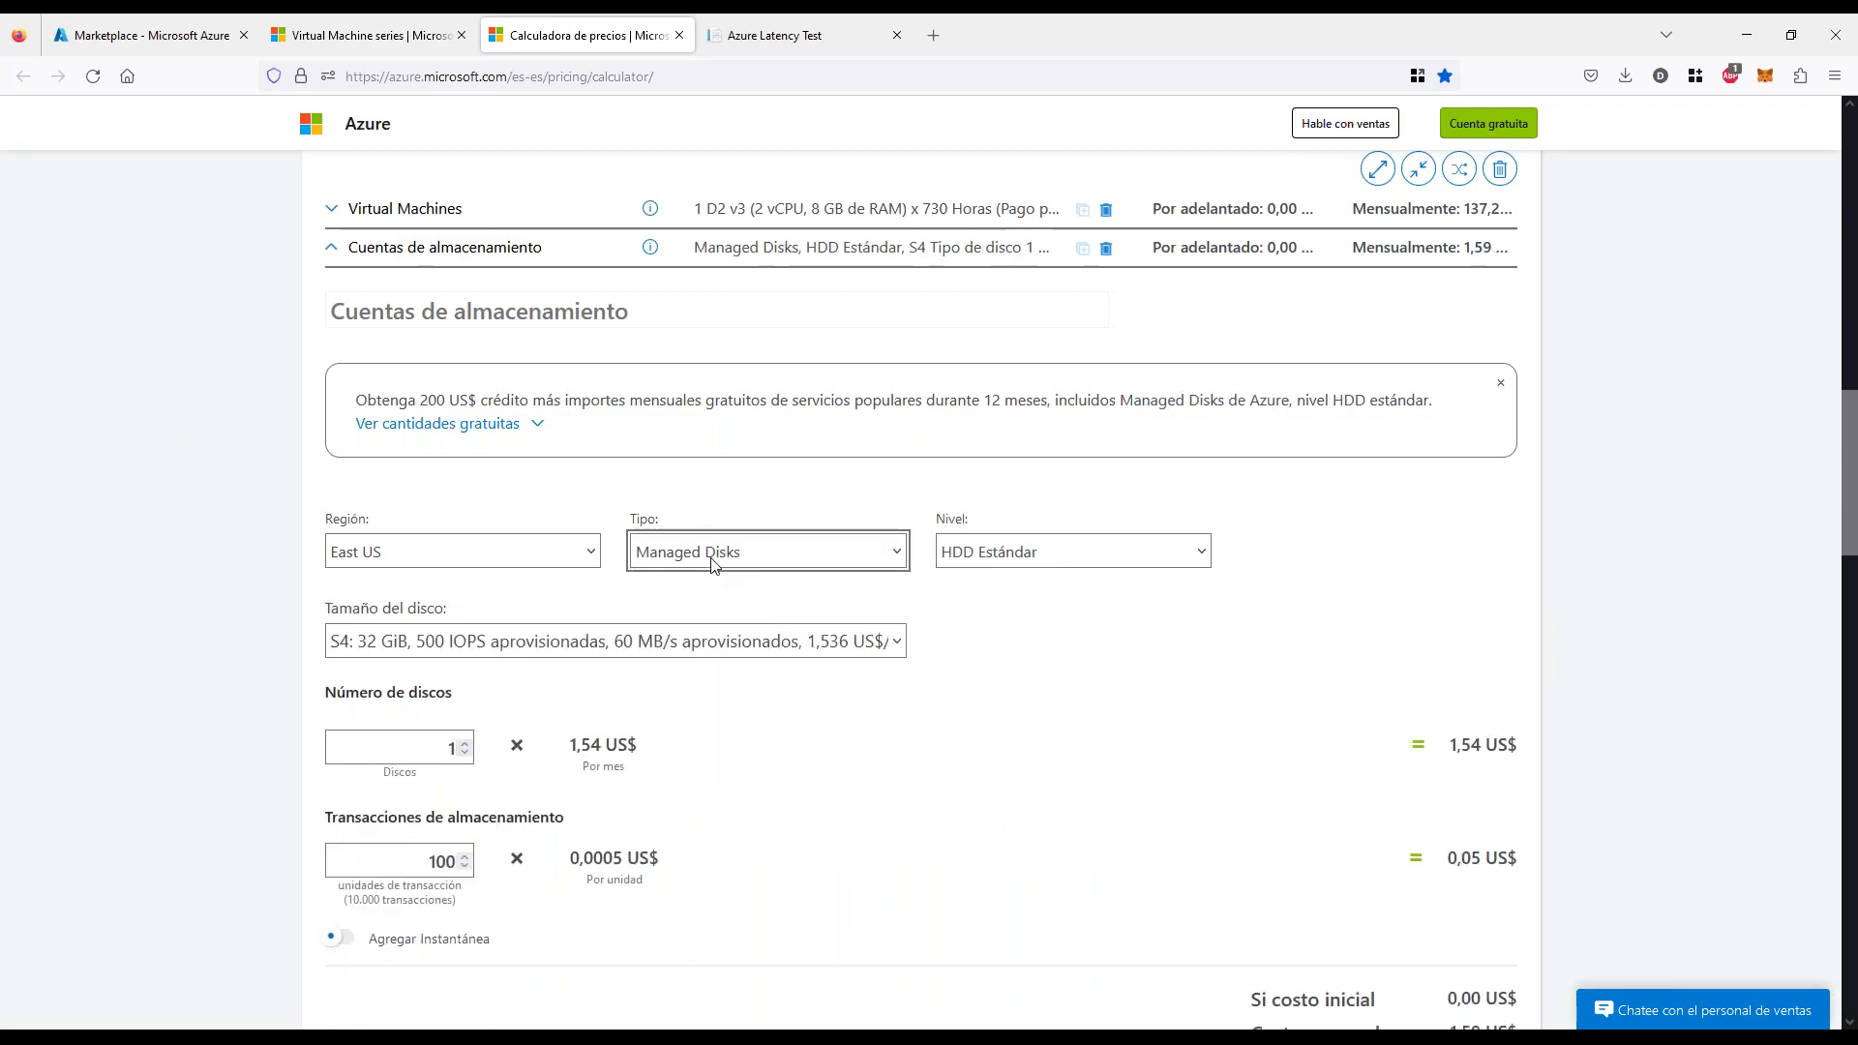
{"action": "left_click", "coordinate": [1145, 548]}
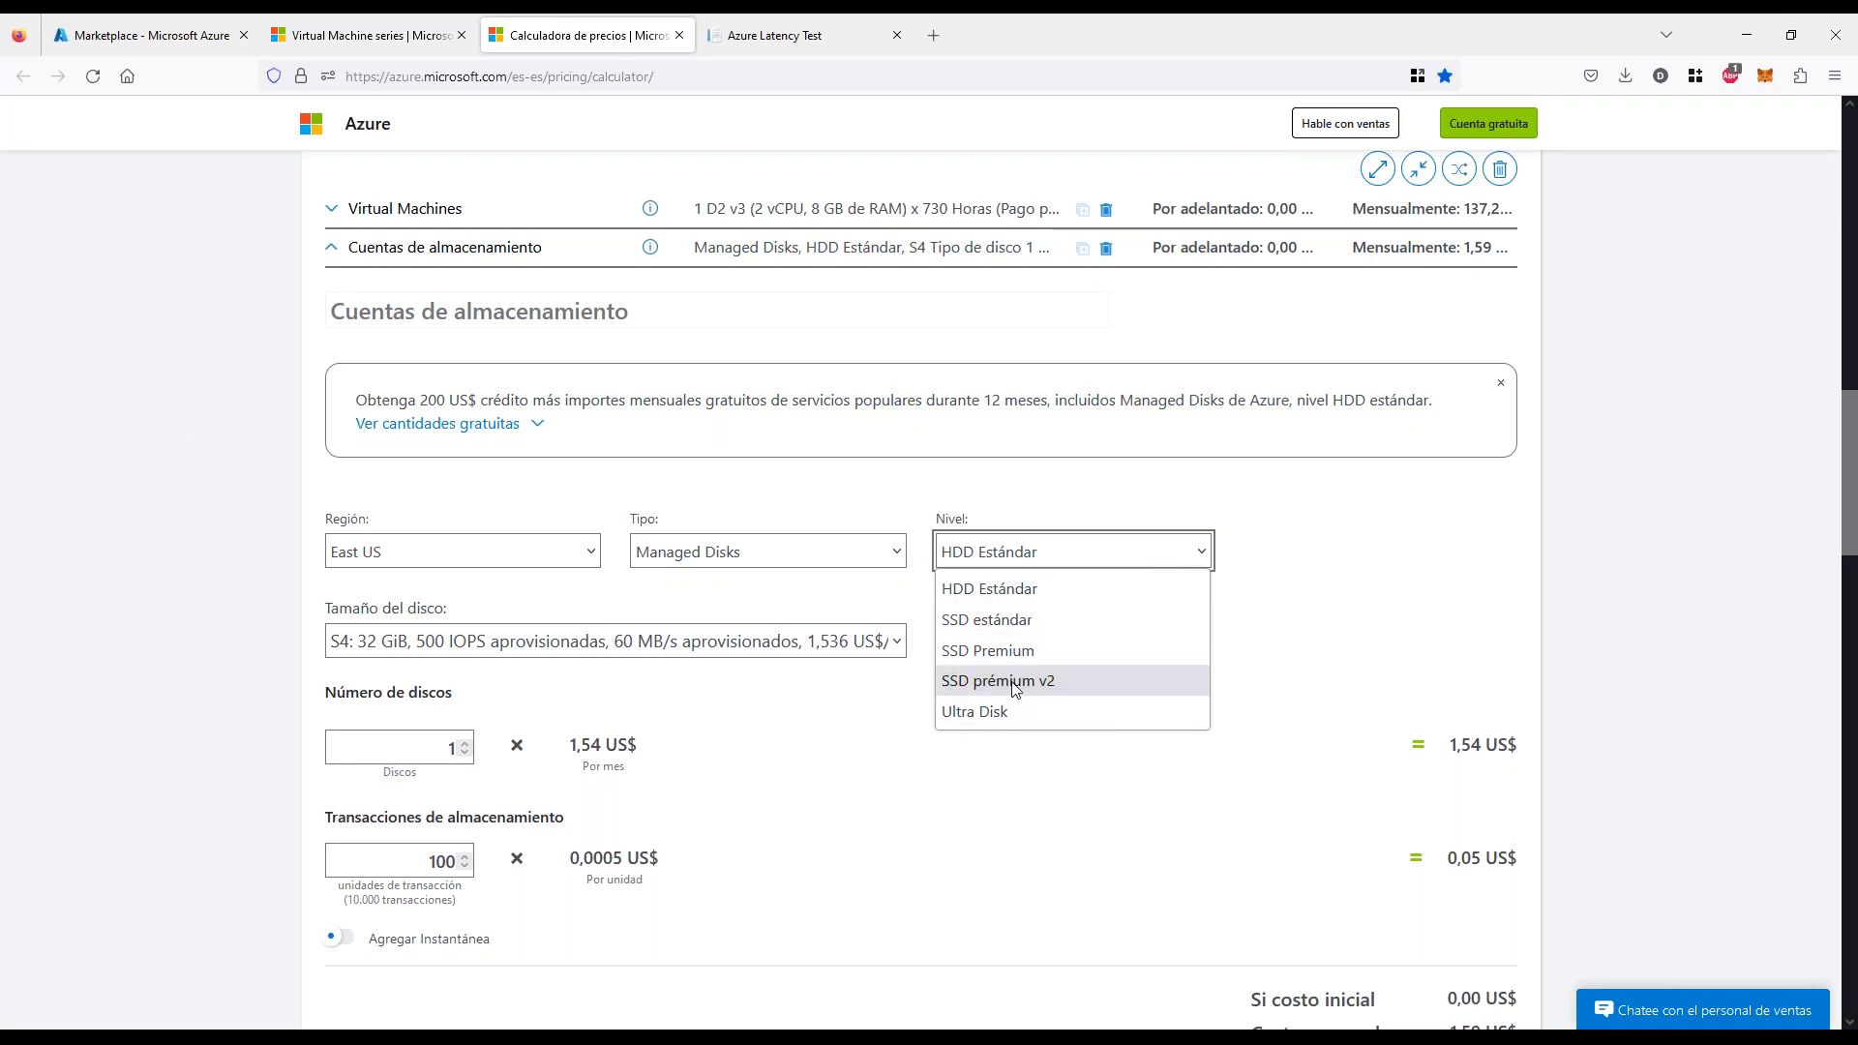
{"action": "left_click", "coordinate": [984, 620]}
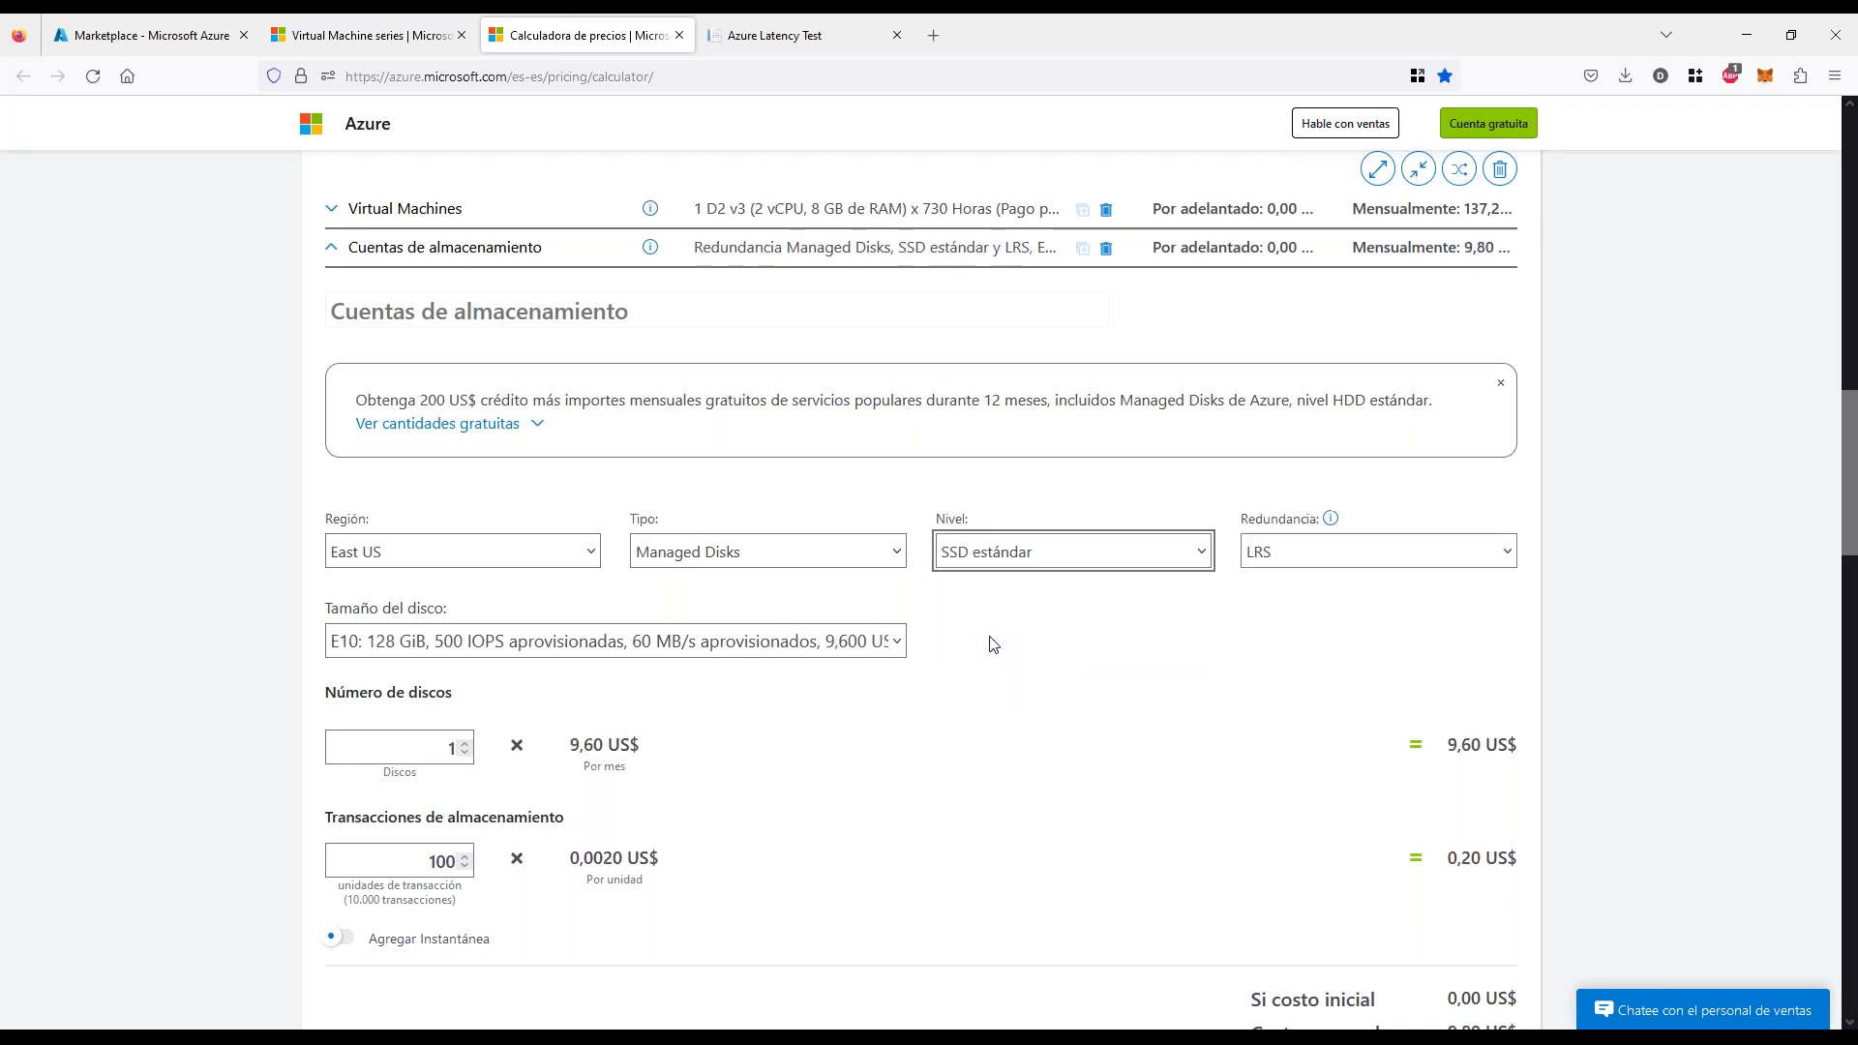
Check the redundancy options, keeping LRS, and choose the E10 128 GiB disk size for the managed disk
{"action": "left_click", "coordinate": [1478, 561]}
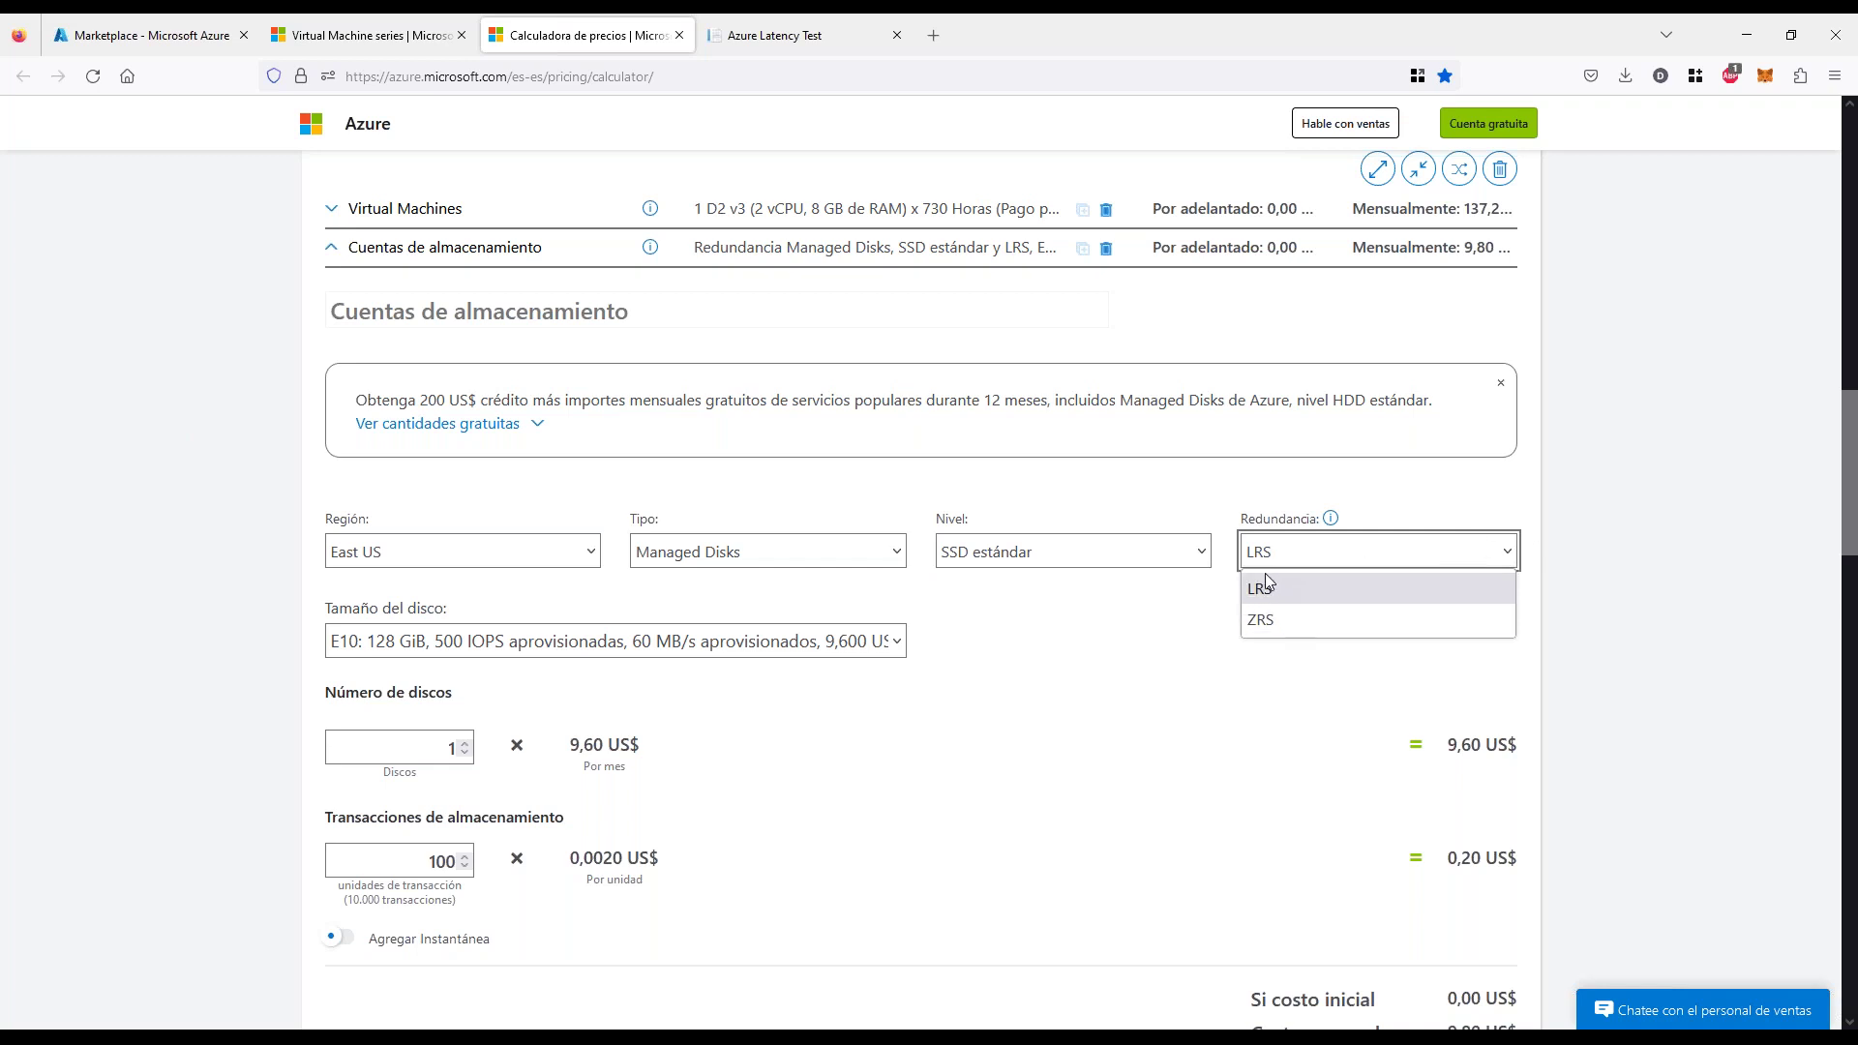
{"action": "left_click", "coordinate": [1329, 521]}
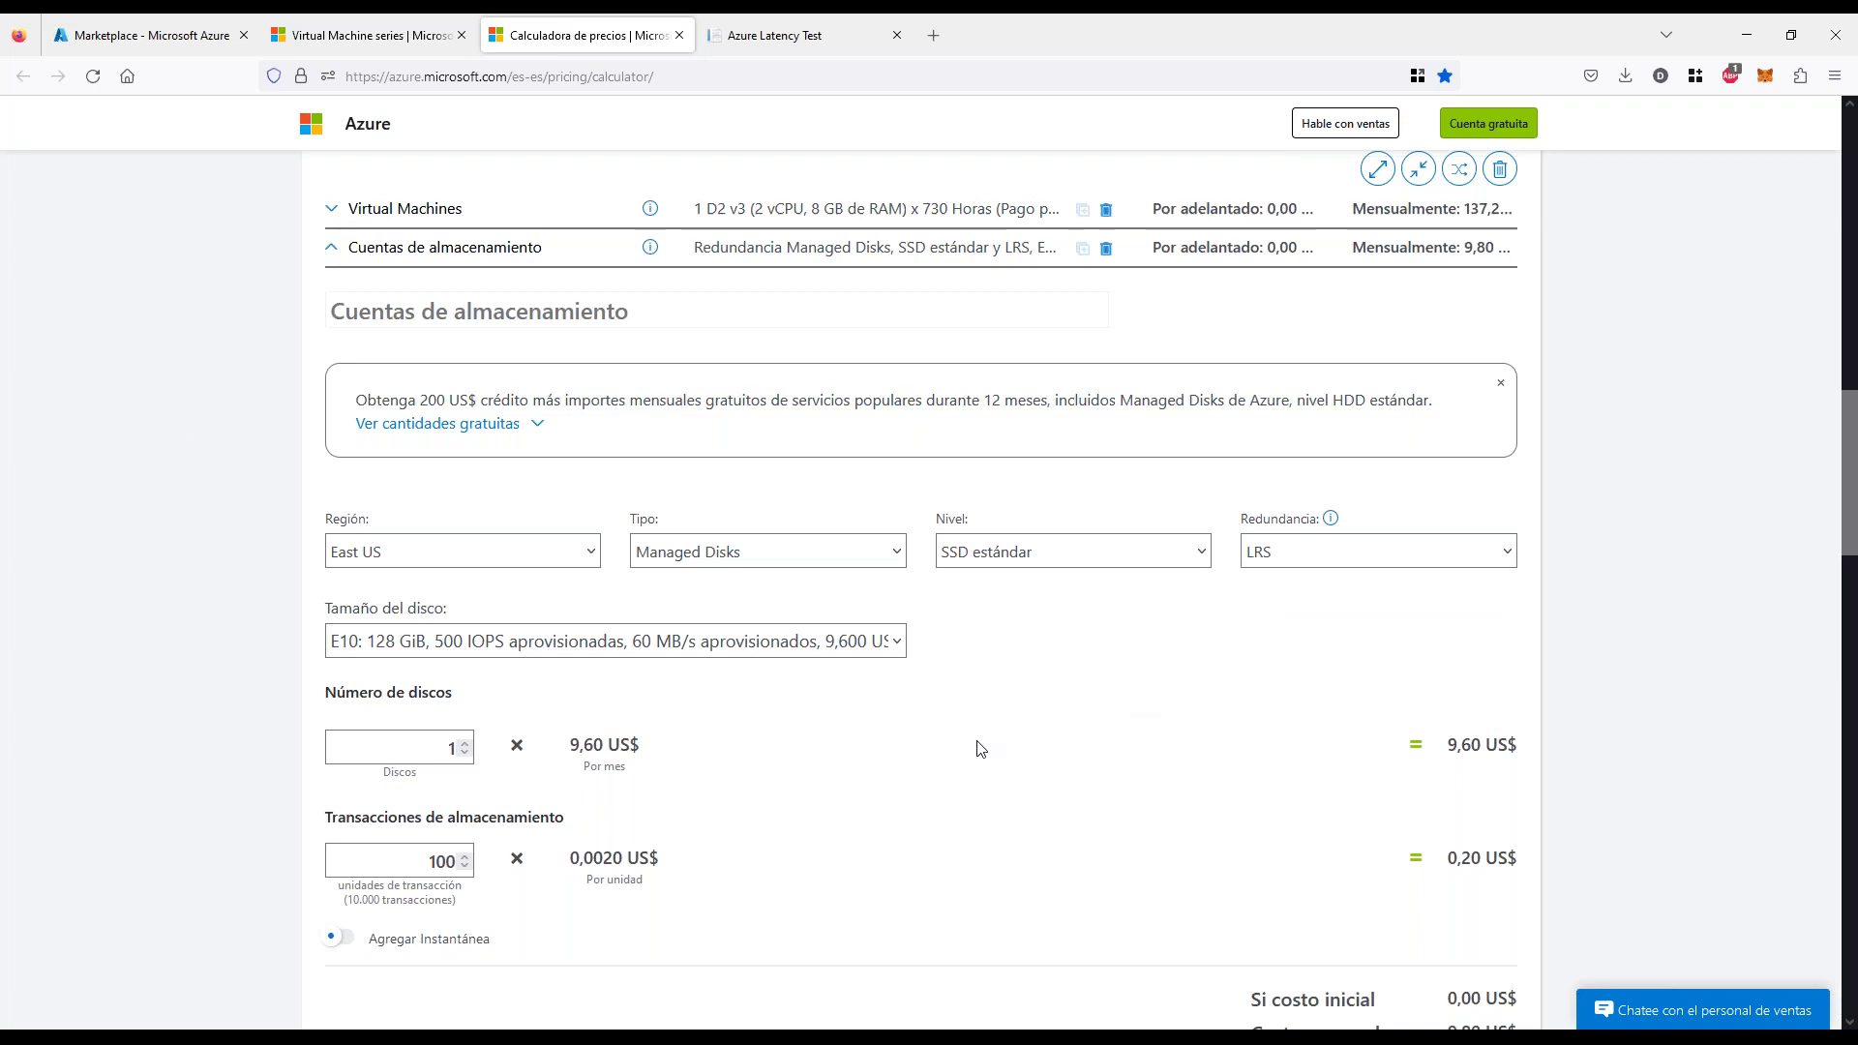
{"action": "left_click", "coordinate": [495, 646]}
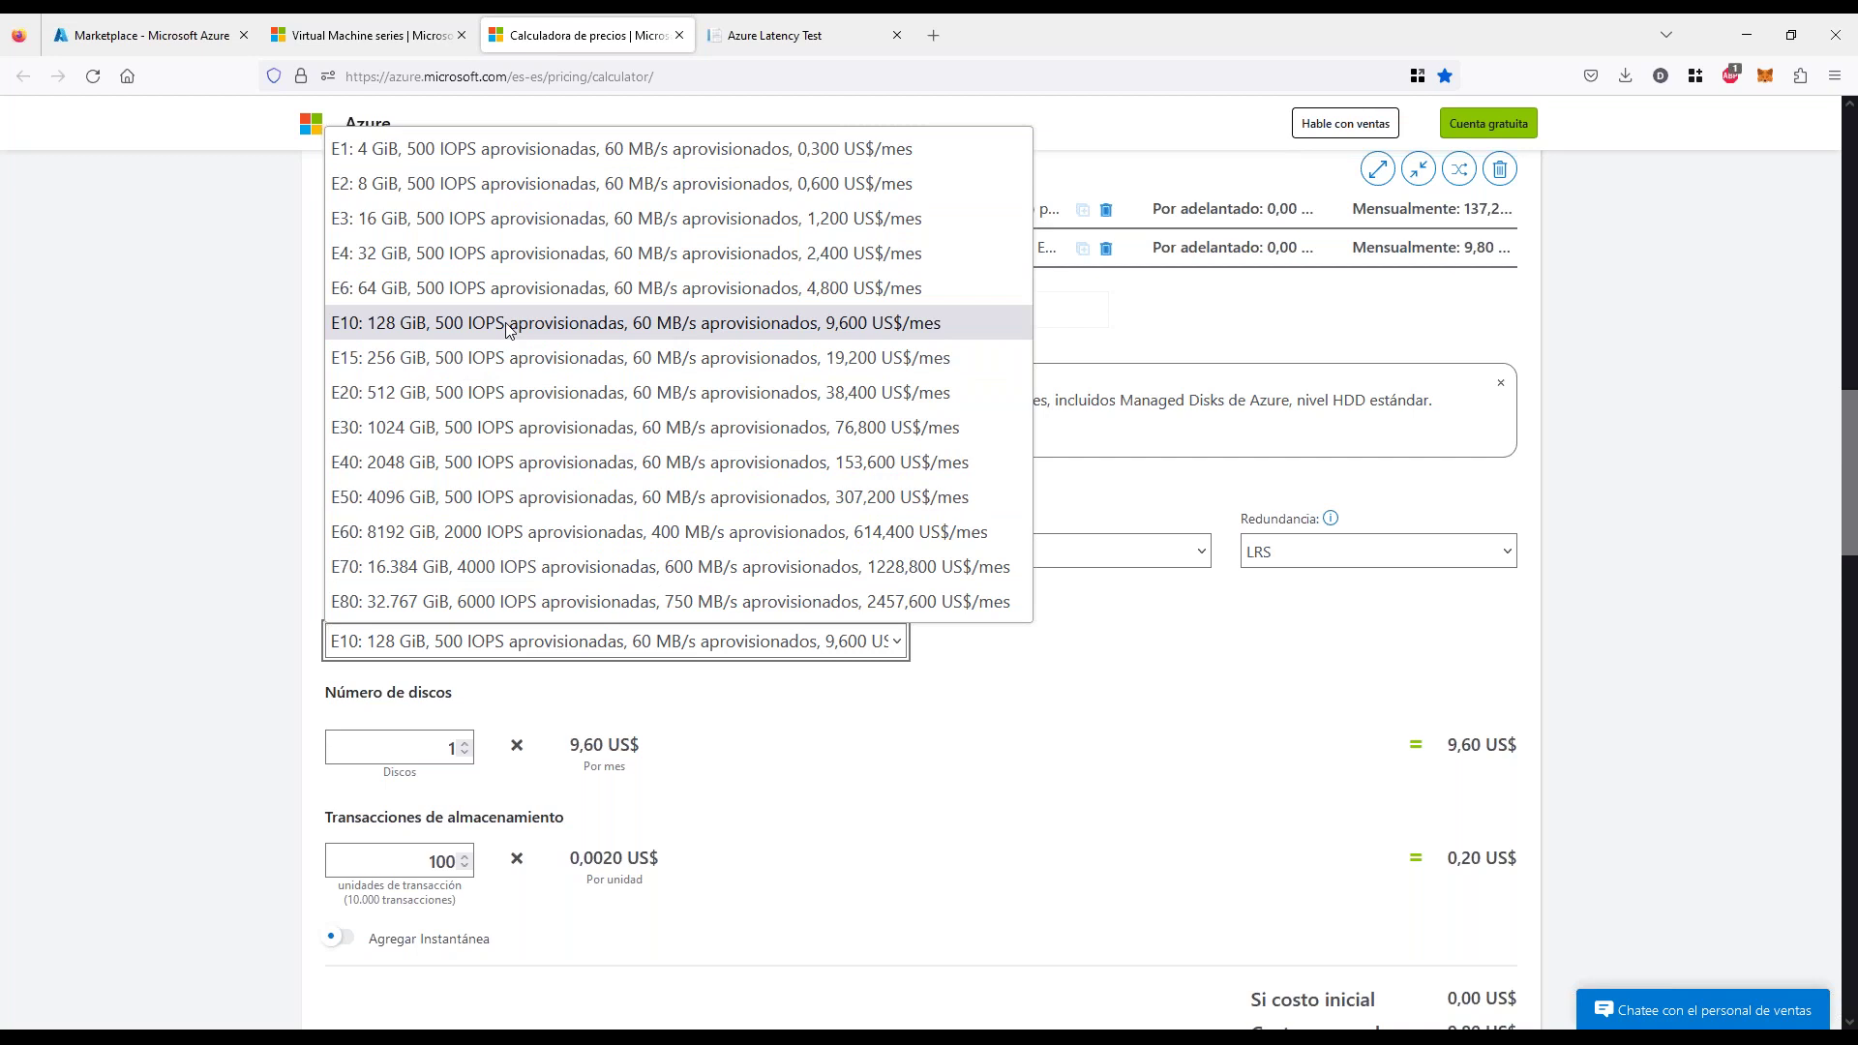
{"action": "left_click", "coordinate": [406, 331]}
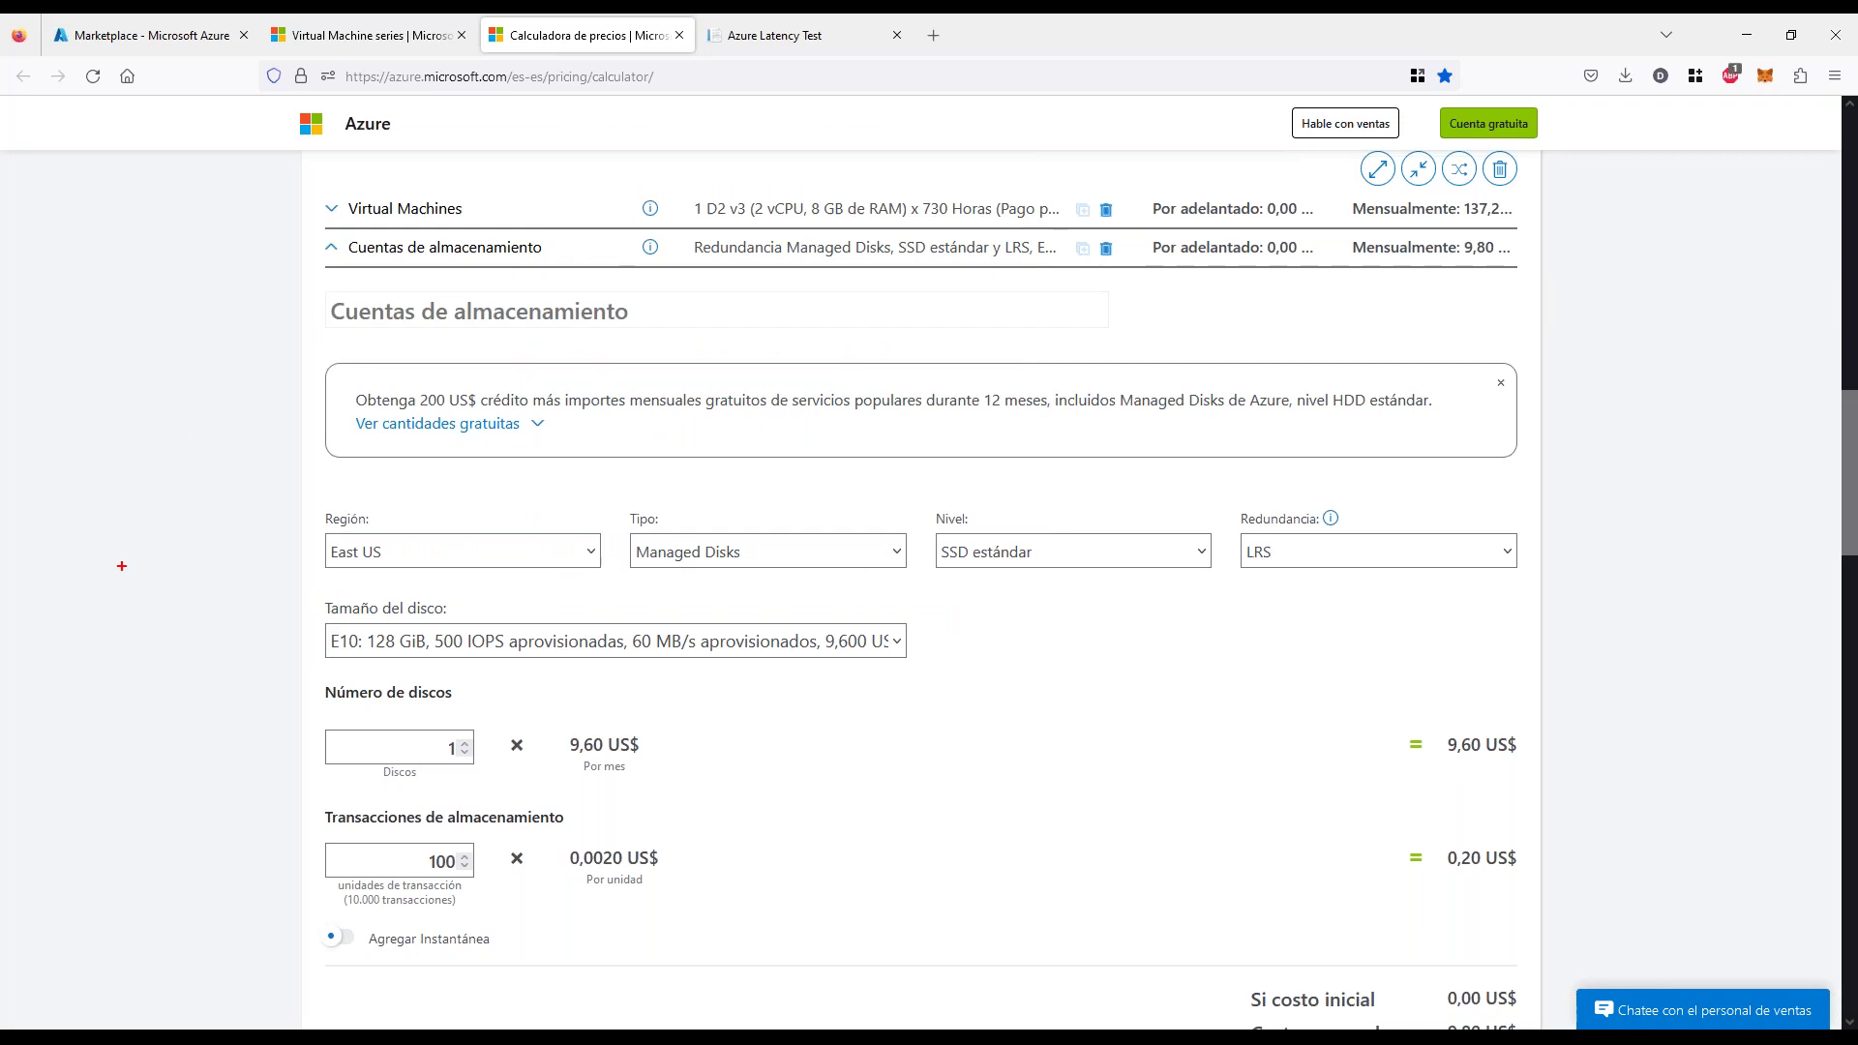
{"action": "left_click_drag", "start_coordinate": [63, 433], "coordinate": [89, 467]}
{"action": "mouse_move", "coordinate": [128, 481]}
{"action": "left_mouse_down"}
{"action": "mouse_move", "coordinate": [189, 474]}
{"action": "mouse_move", "coordinate": [249, 426]}
{"action": "left_mouse_up"}
{"action": "left_click_drag", "start_coordinate": [136, 521], "coordinate": [146, 575]}
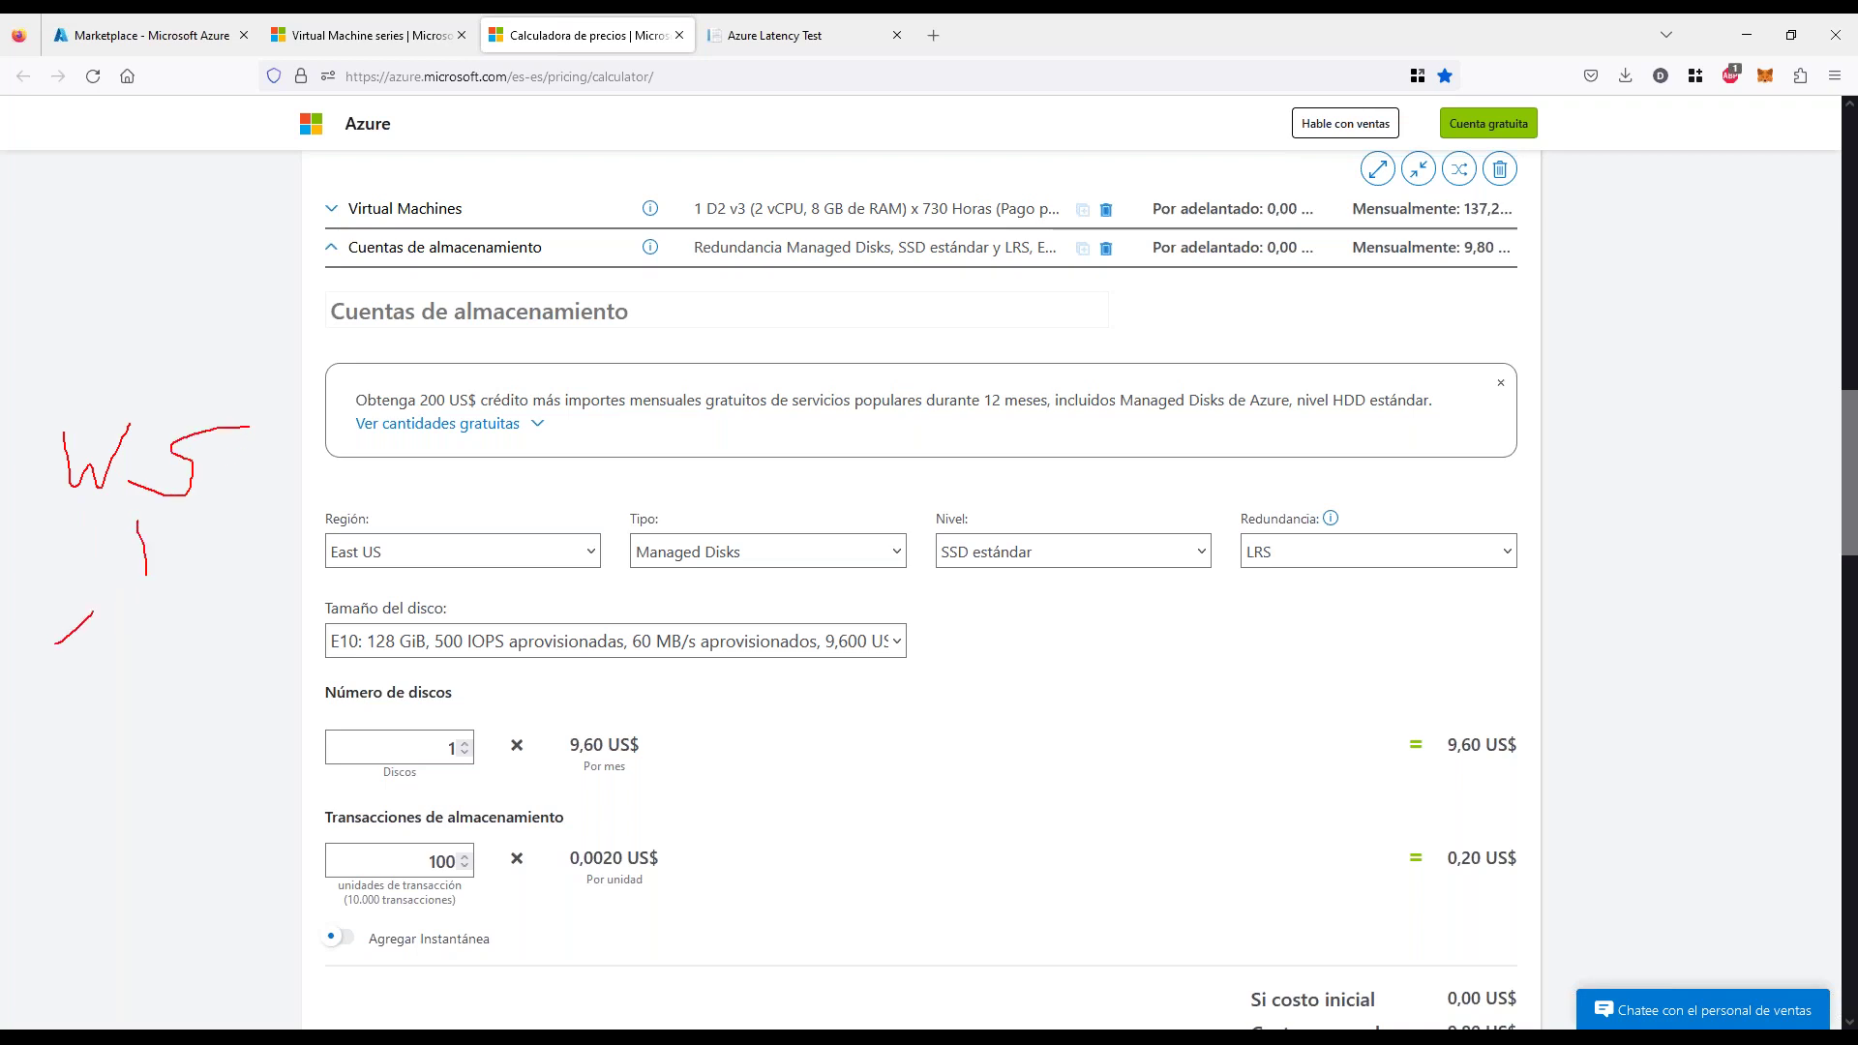
{"action": "mouse_move", "coordinate": [55, 643]}
{"action": "left_mouse_down"}
{"action": "mouse_move", "coordinate": [205, 665]}
{"action": "mouse_move", "coordinate": [184, 631]}
{"action": "left_mouse_up"}
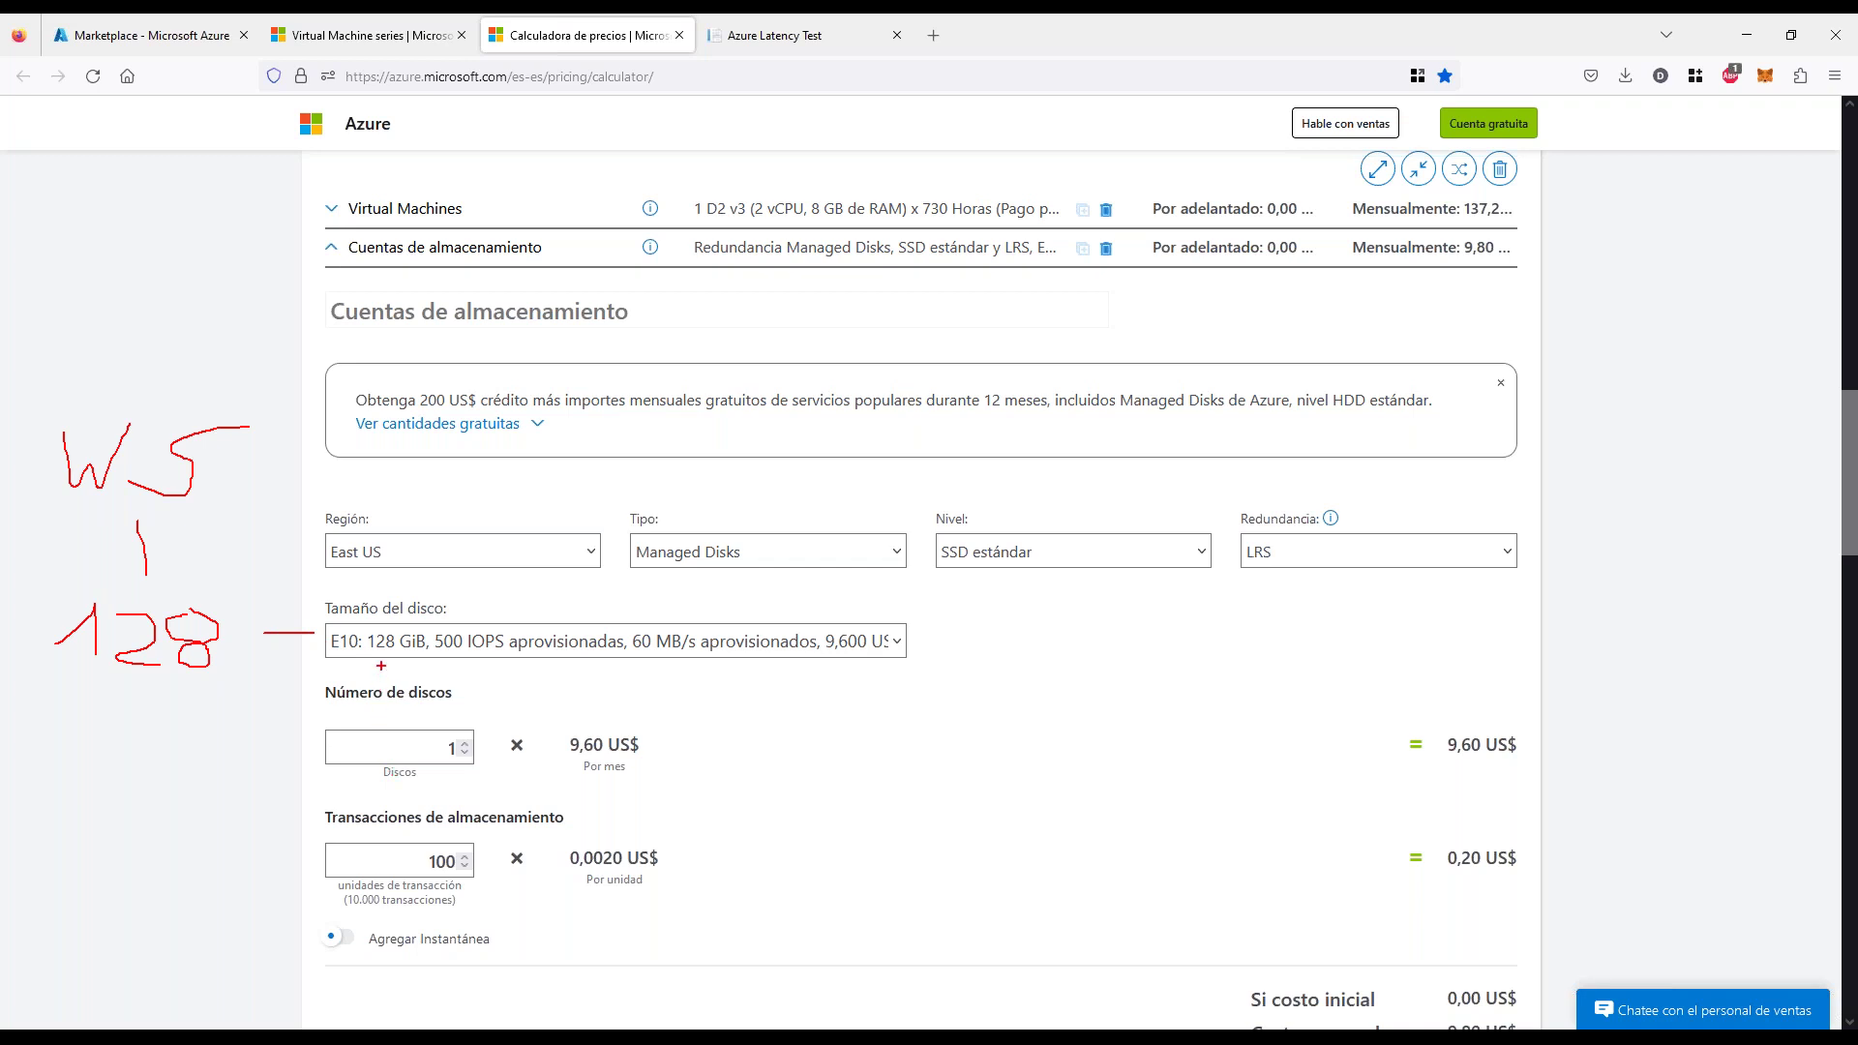
{"action": "left_click_drag", "start_coordinate": [81, 808], "coordinate": [152, 860]}
{"action": "left_click_drag", "start_coordinate": [252, 811], "coordinate": [174, 866]}
{"action": "mouse_move", "coordinate": [205, 790]}
{"action": "left_mouse_down"}
{"action": "mouse_move", "coordinate": [238, 864]}
{"action": "mouse_move", "coordinate": [153, 924]}
{"action": "mouse_move", "coordinate": [177, 955]}
{"action": "left_mouse_up"}
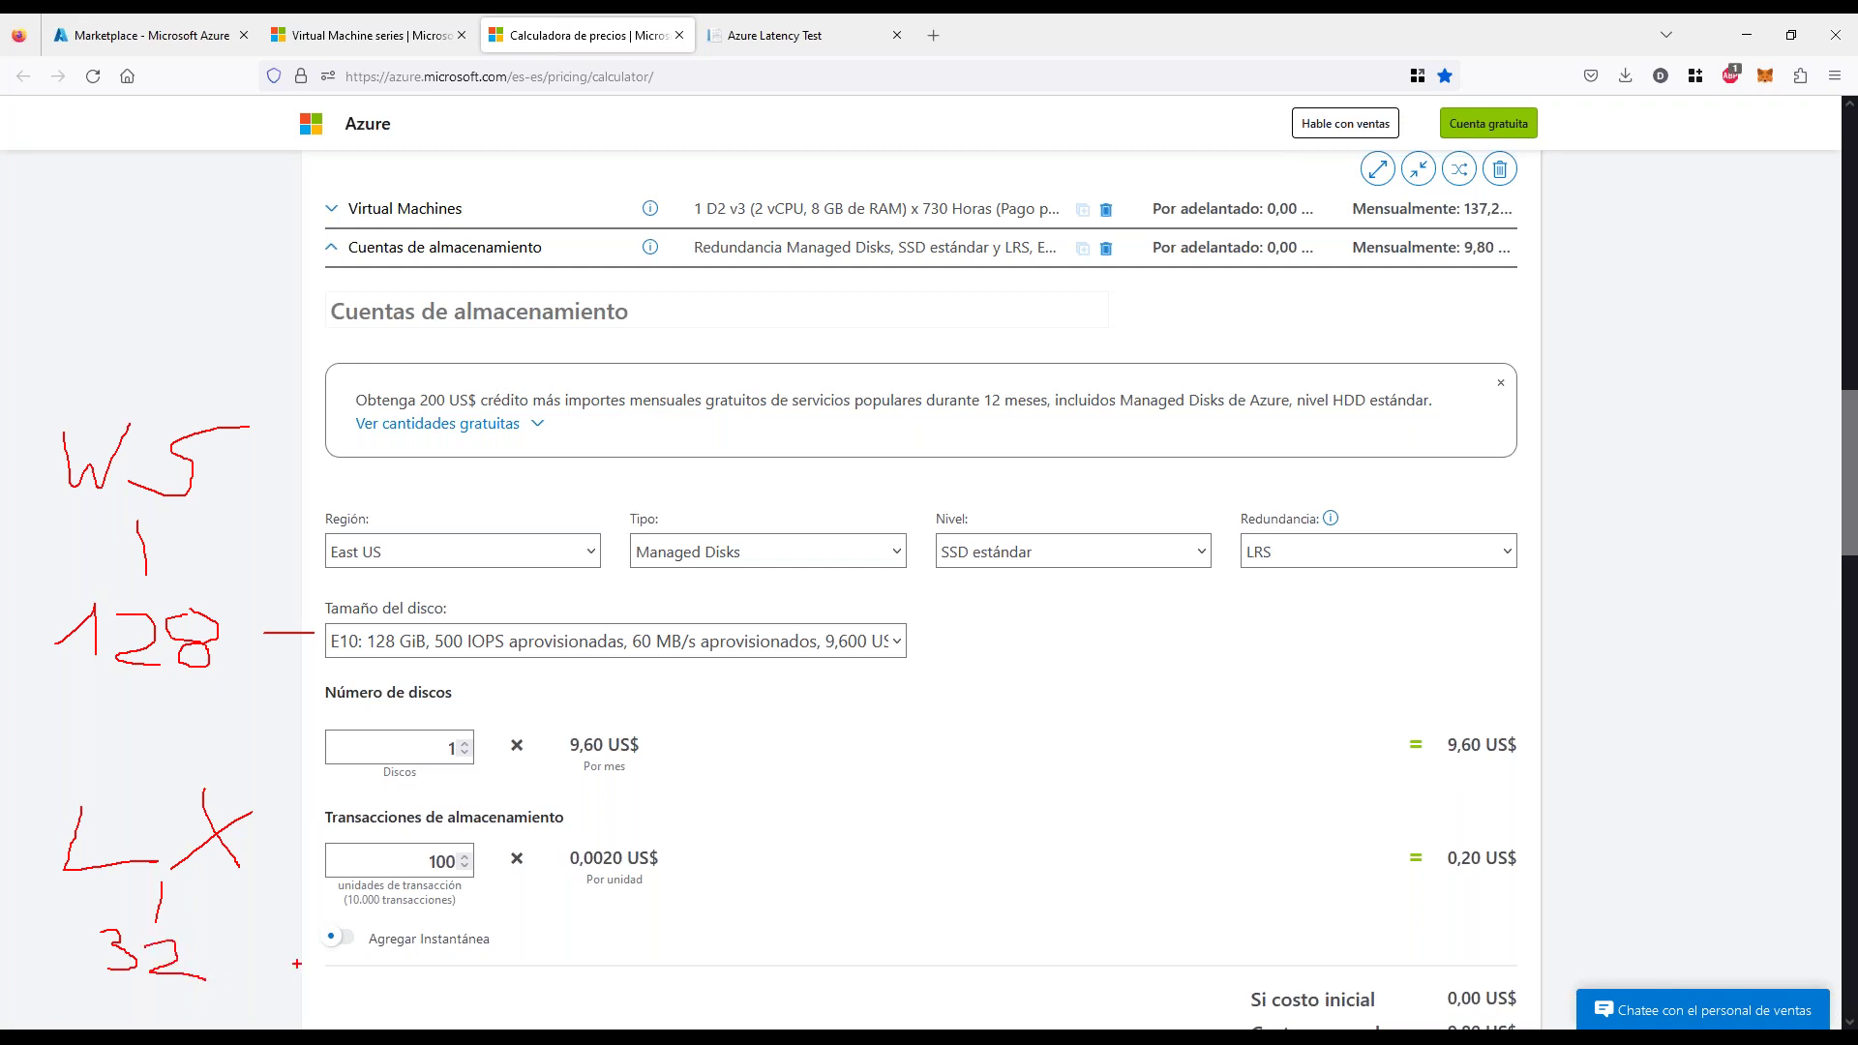
{"action": "left_click_drag", "start_coordinate": [271, 942], "coordinate": [253, 966]}
{"action": "key", "text": "Escape"}
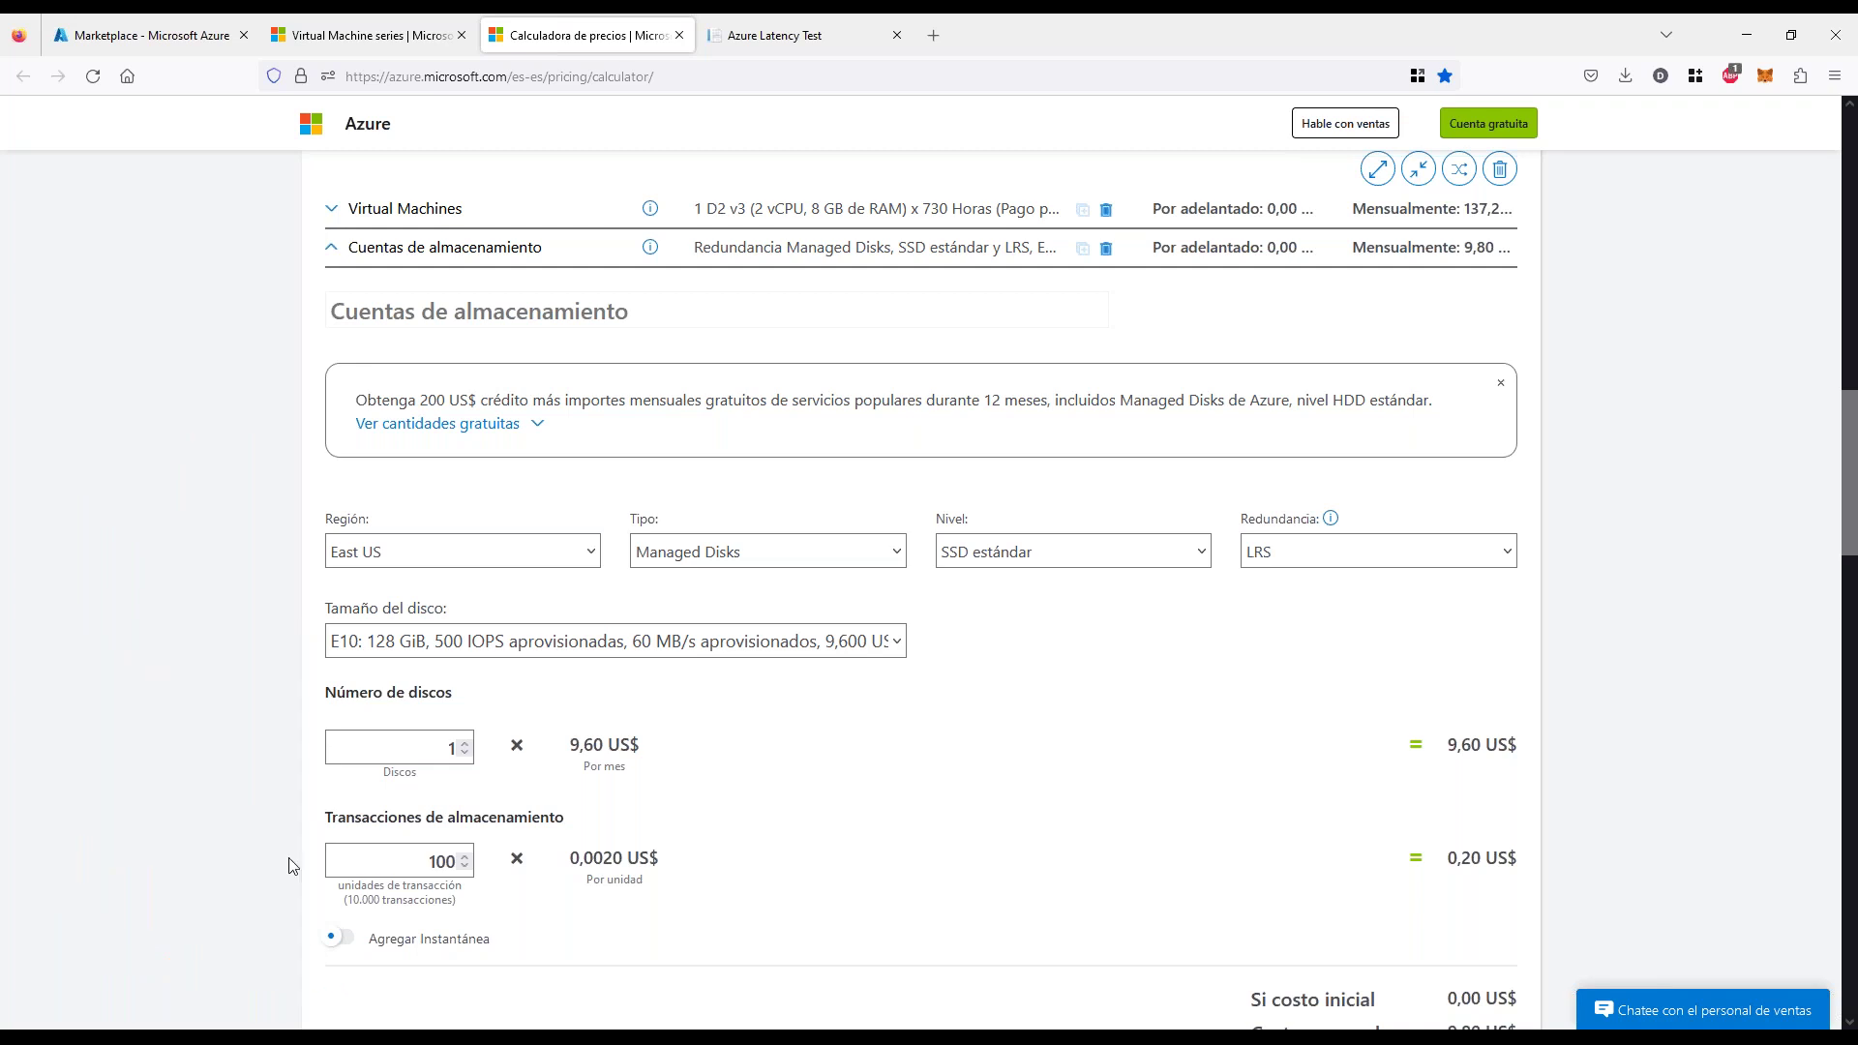
Change the managed disk's size to E2 with 8 GiB
{"action": "left_click", "coordinate": [658, 640]}
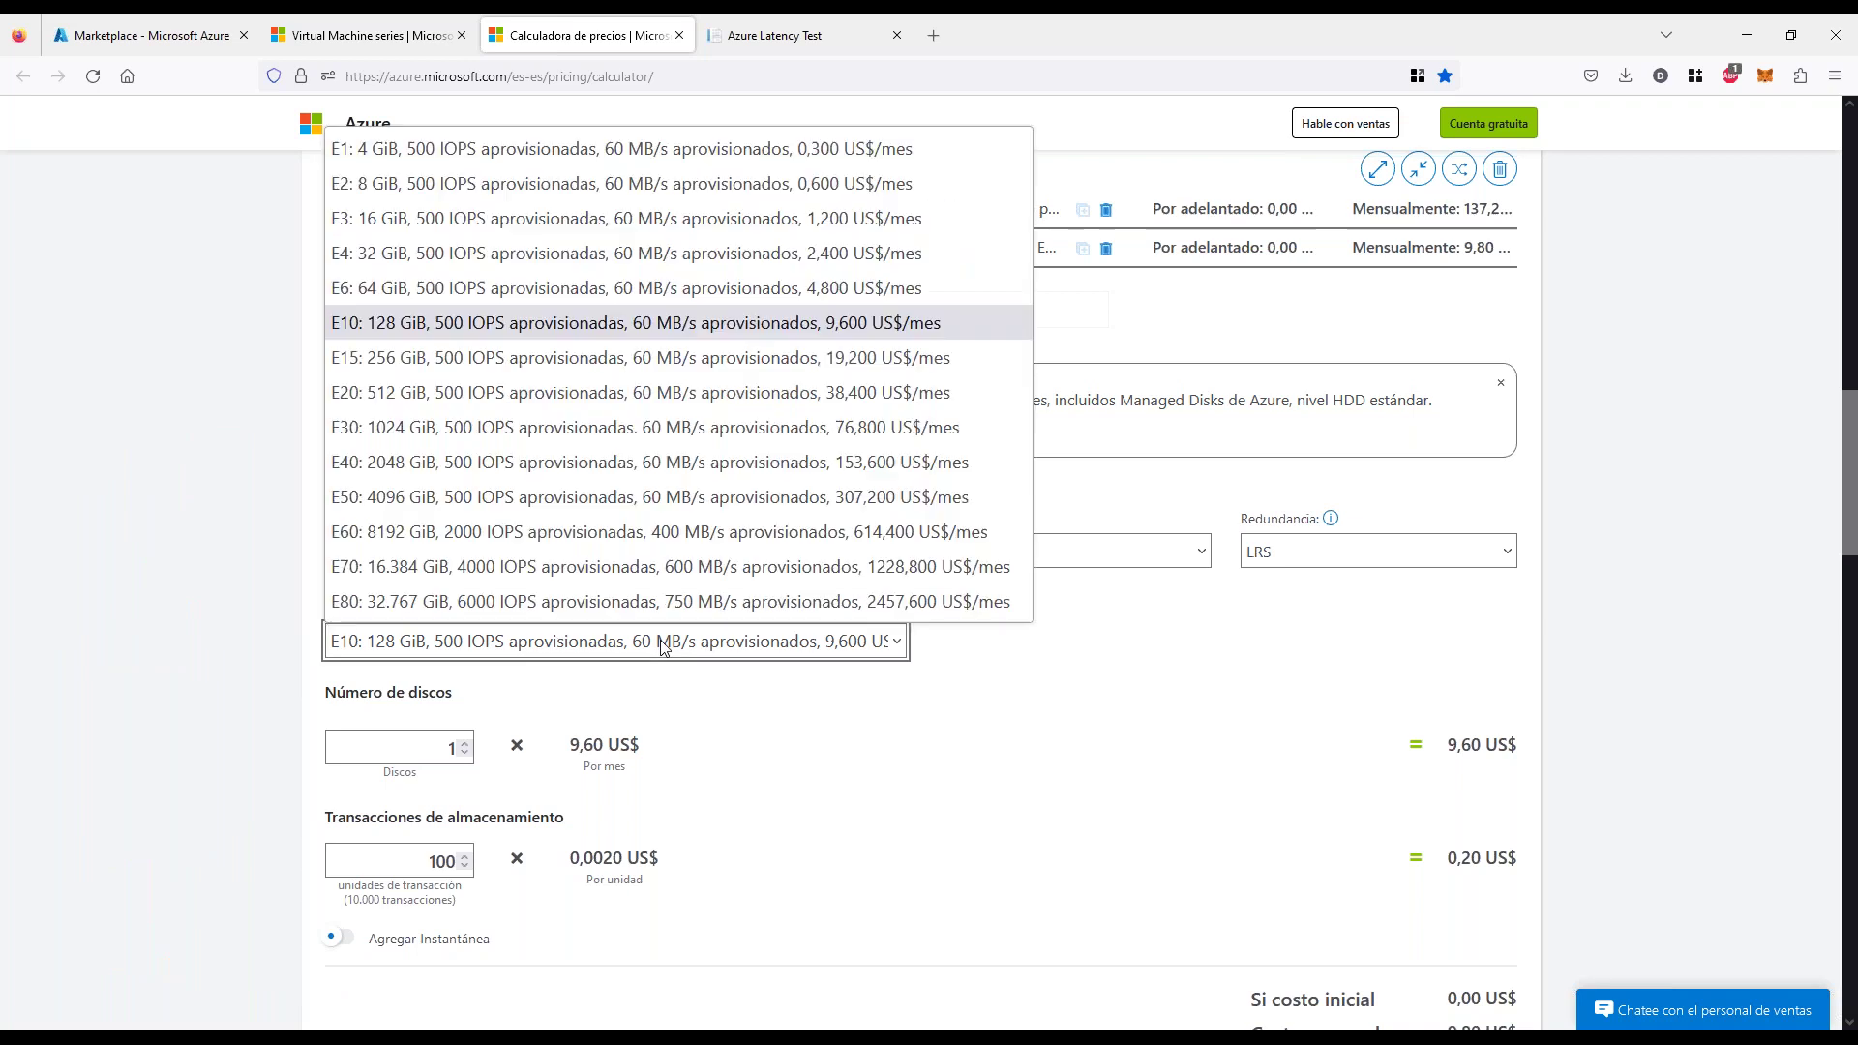
{"action": "left_click", "coordinate": [455, 189]}
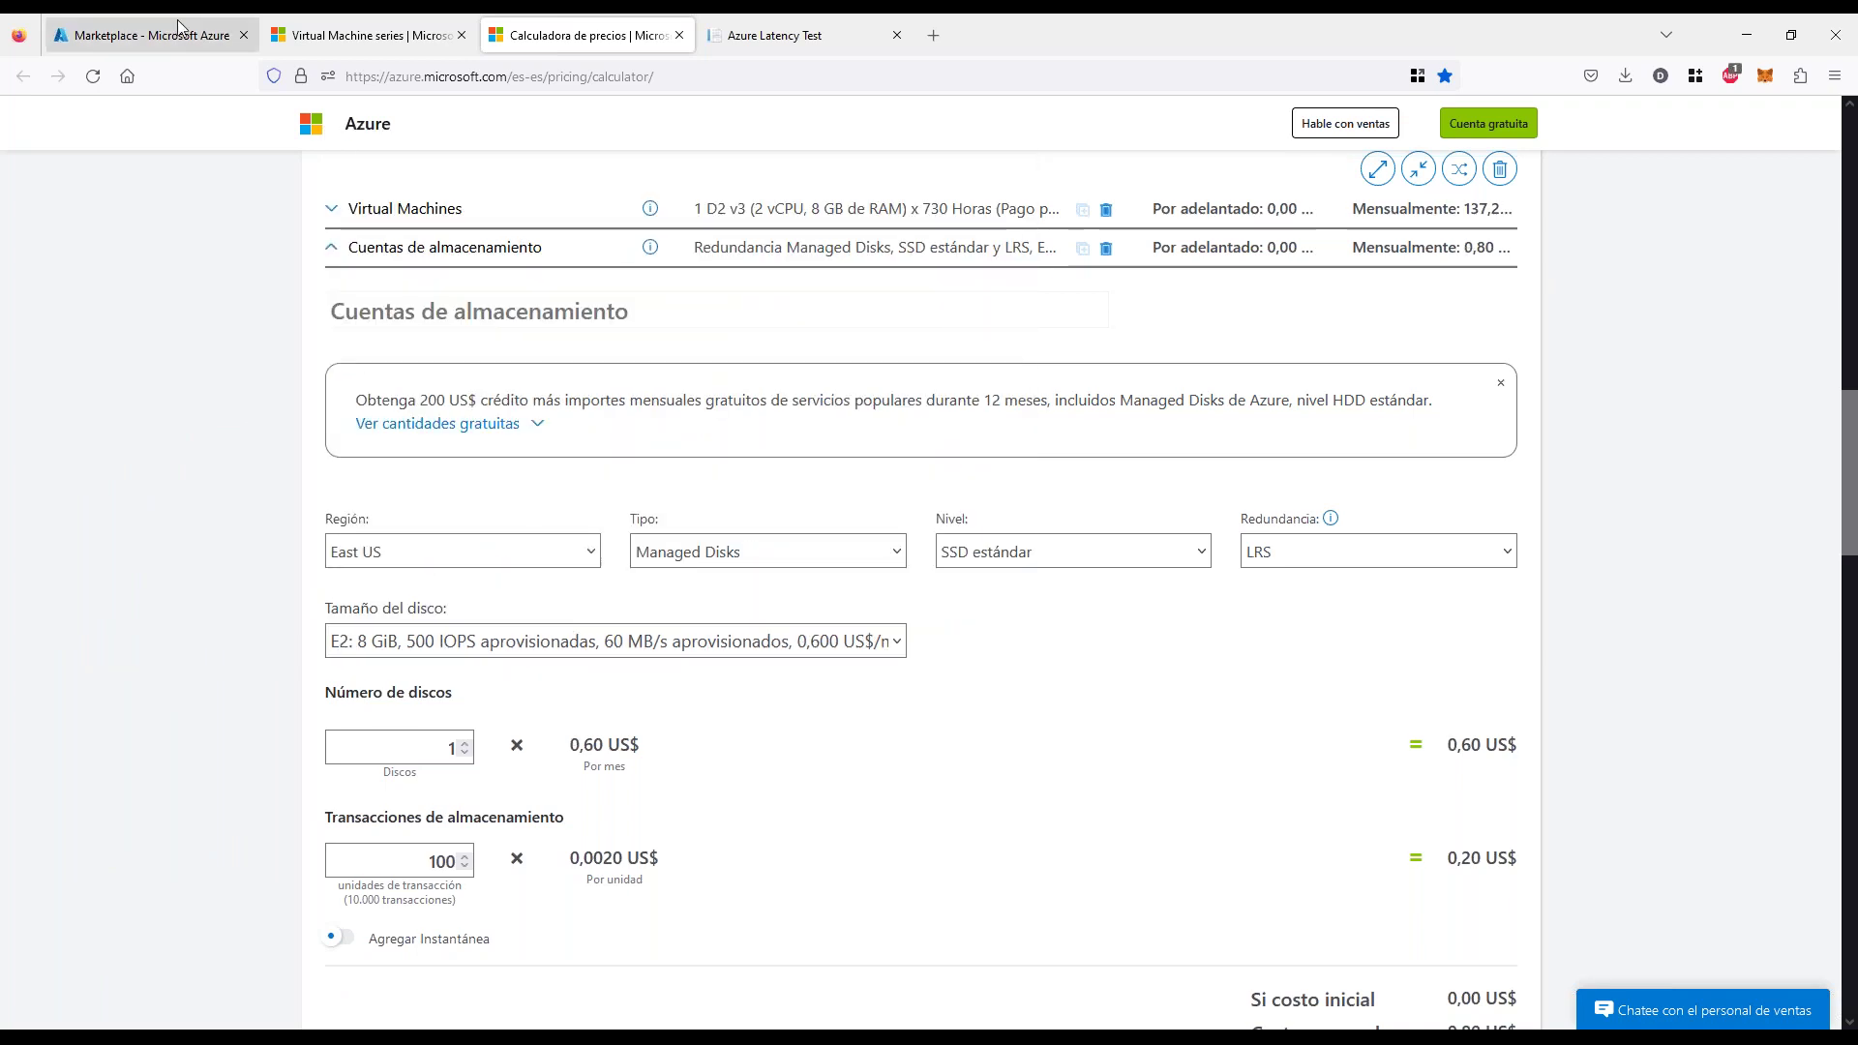
Switch to the Azure portal's Marketplace and start creating a virtual machine from the [smalldisk] Windows Server 2019 Datacenter image
{"action": "left_click", "coordinate": [155, 39]}
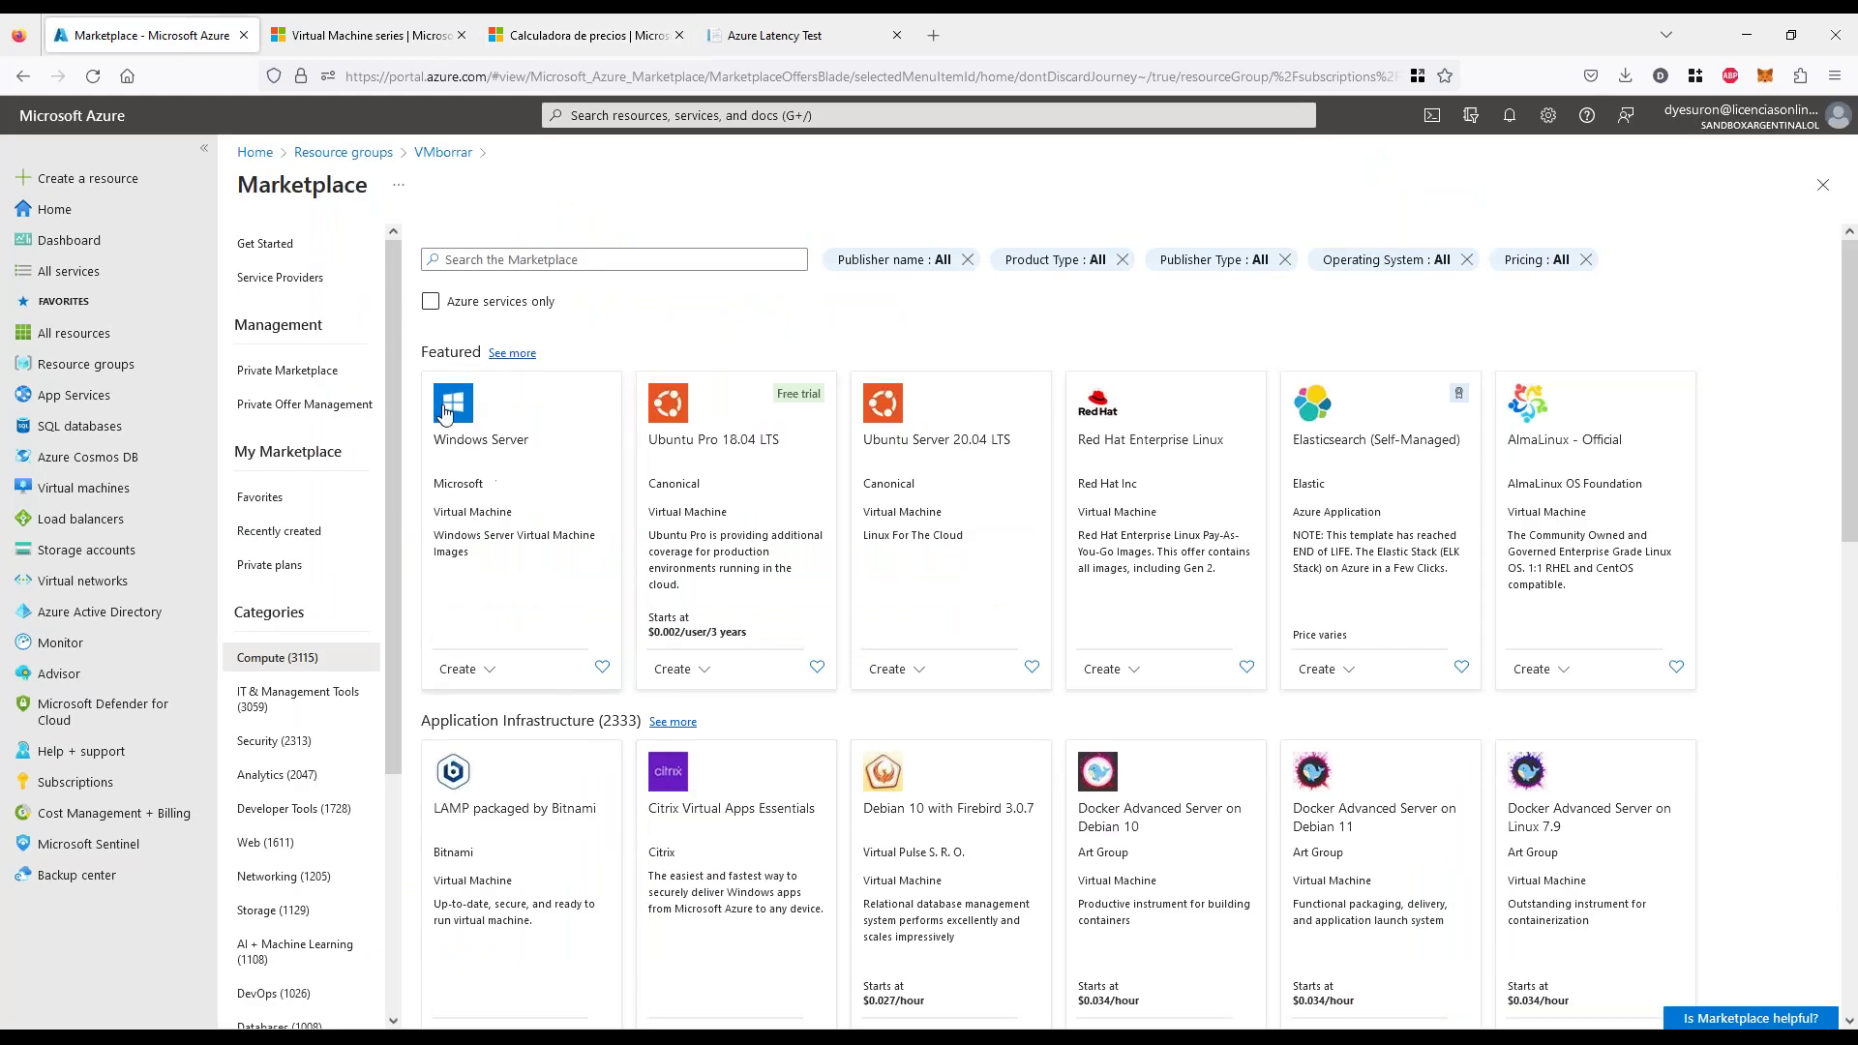
{"action": "left_click", "coordinate": [456, 675]}
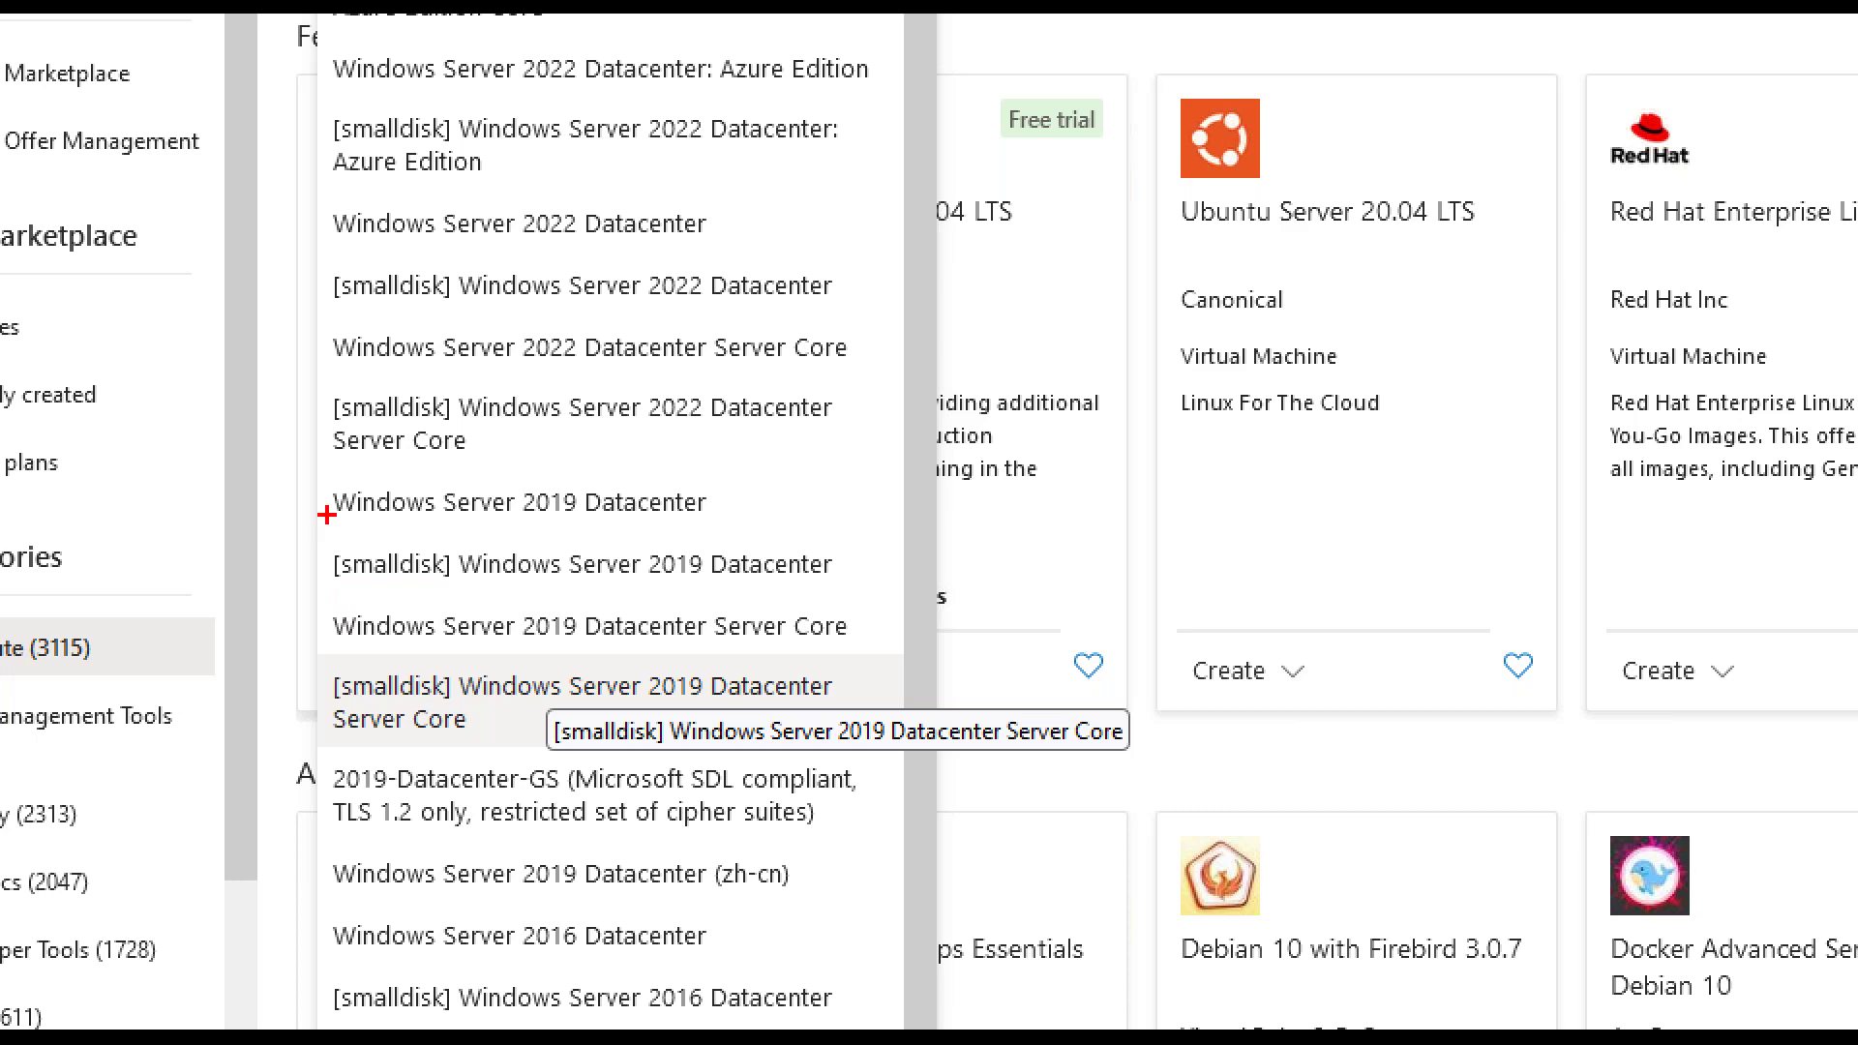
{"action": "mouse_move", "coordinate": [348, 473]}
{"action": "left_mouse_down"}
{"action": "mouse_move", "coordinate": [306, 529]}
{"action": "mouse_move", "coordinate": [331, 600]}
{"action": "mouse_move", "coordinate": [444, 585]}
{"action": "left_mouse_up"}
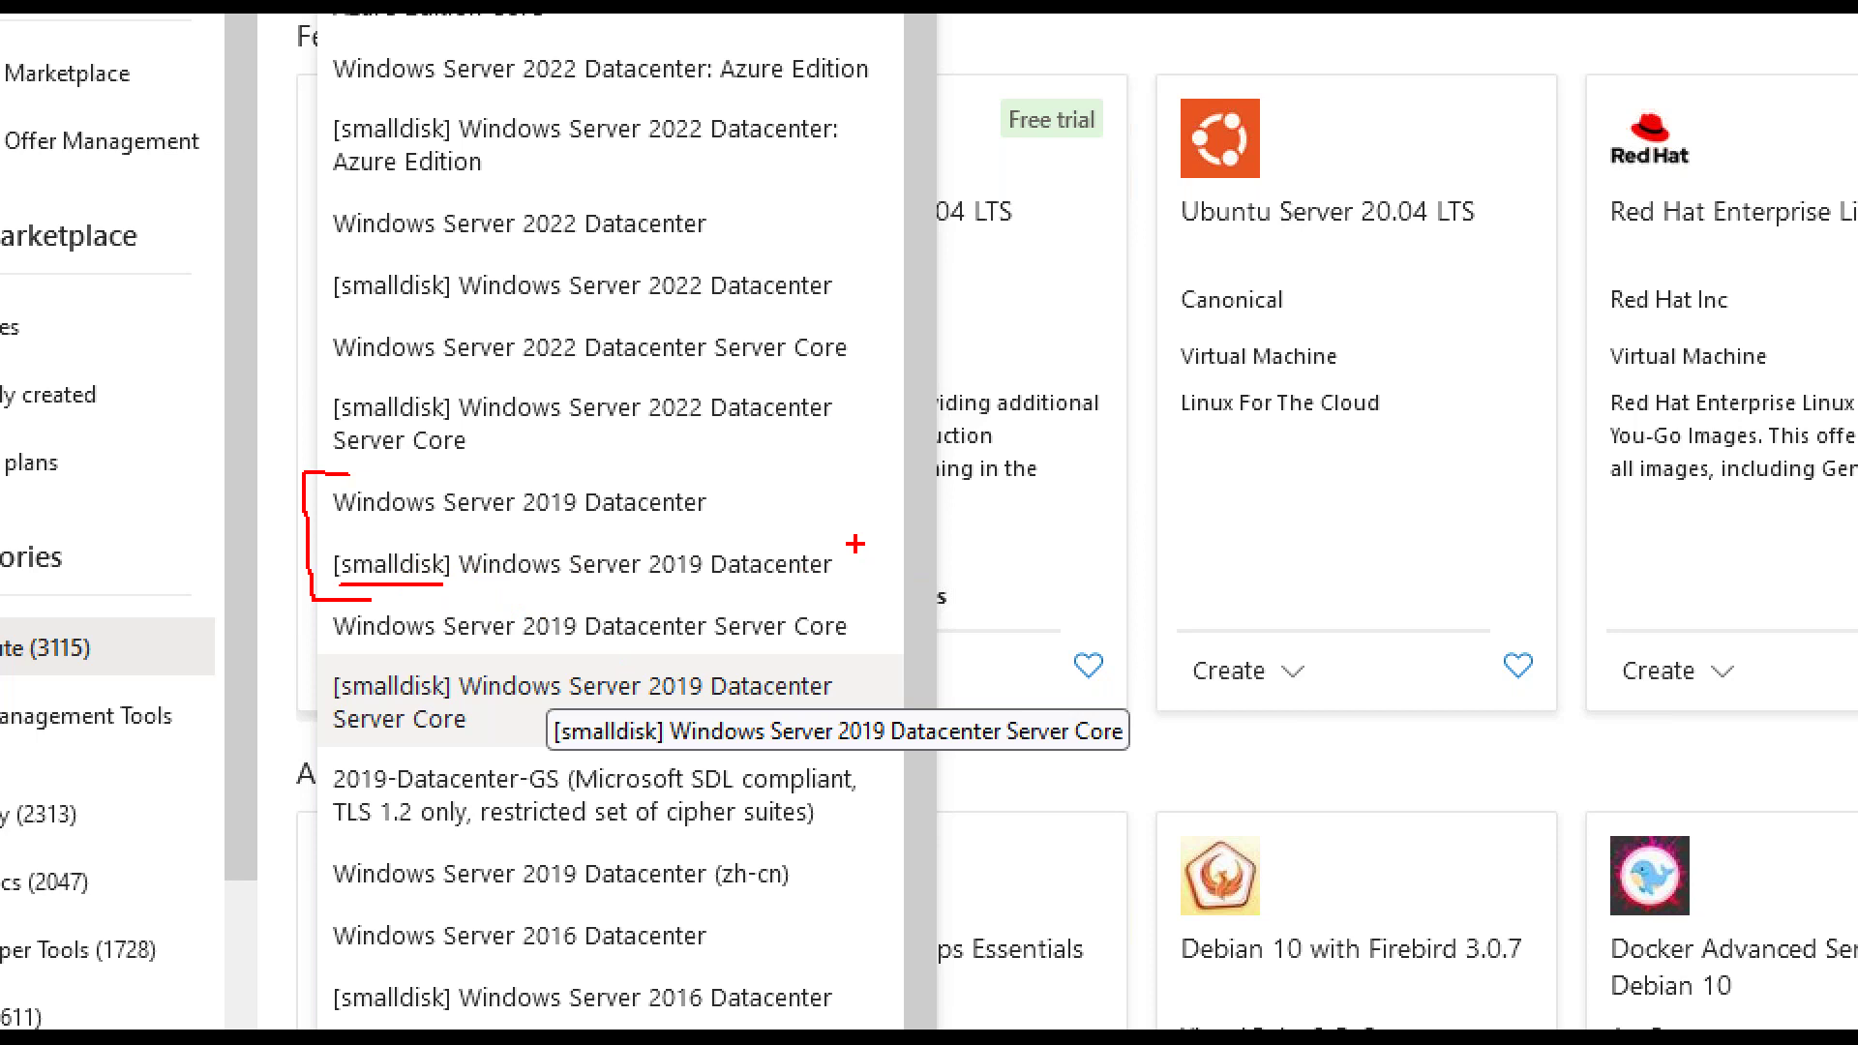
{"action": "mouse_move", "coordinate": [850, 547]}
{"action": "left_mouse_down"}
{"action": "mouse_move", "coordinate": [917, 590]}
{"action": "mouse_move", "coordinate": [1005, 569]}
{"action": "mouse_move", "coordinate": [1061, 594]}
{"action": "mouse_move", "coordinate": [1042, 587]}
{"action": "left_mouse_up"}
{"action": "mouse_move", "coordinate": [1167, 561]}
{"action": "left_mouse_down"}
{"action": "mouse_move", "coordinate": [1104, 625]}
{"action": "mouse_move", "coordinate": [1142, 587]}
{"action": "left_mouse_up"}
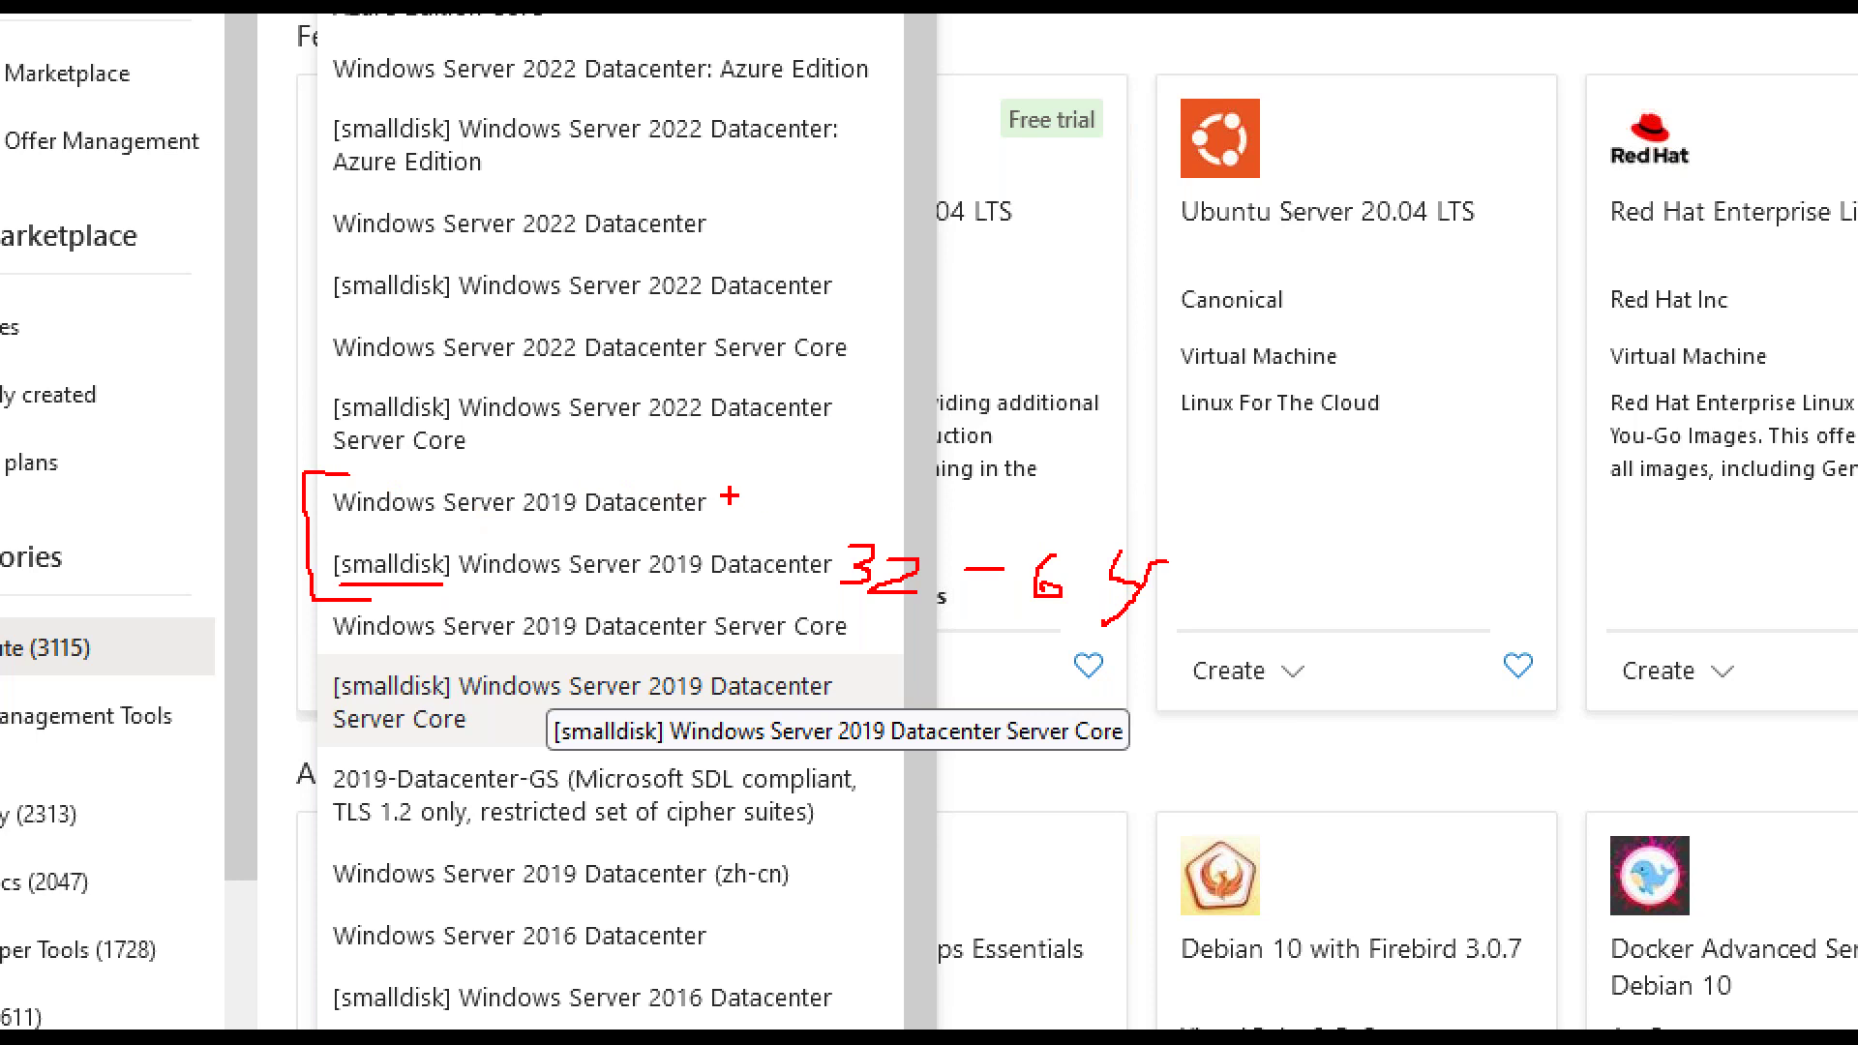
{"action": "mouse_move", "coordinate": [727, 495]}
{"action": "left_mouse_down"}
{"action": "mouse_move", "coordinate": [827, 505]}
{"action": "mouse_move", "coordinate": [890, 463]}
{"action": "mouse_move", "coordinate": [921, 494]}
{"action": "mouse_move", "coordinate": [927, 466]}
{"action": "left_mouse_up"}
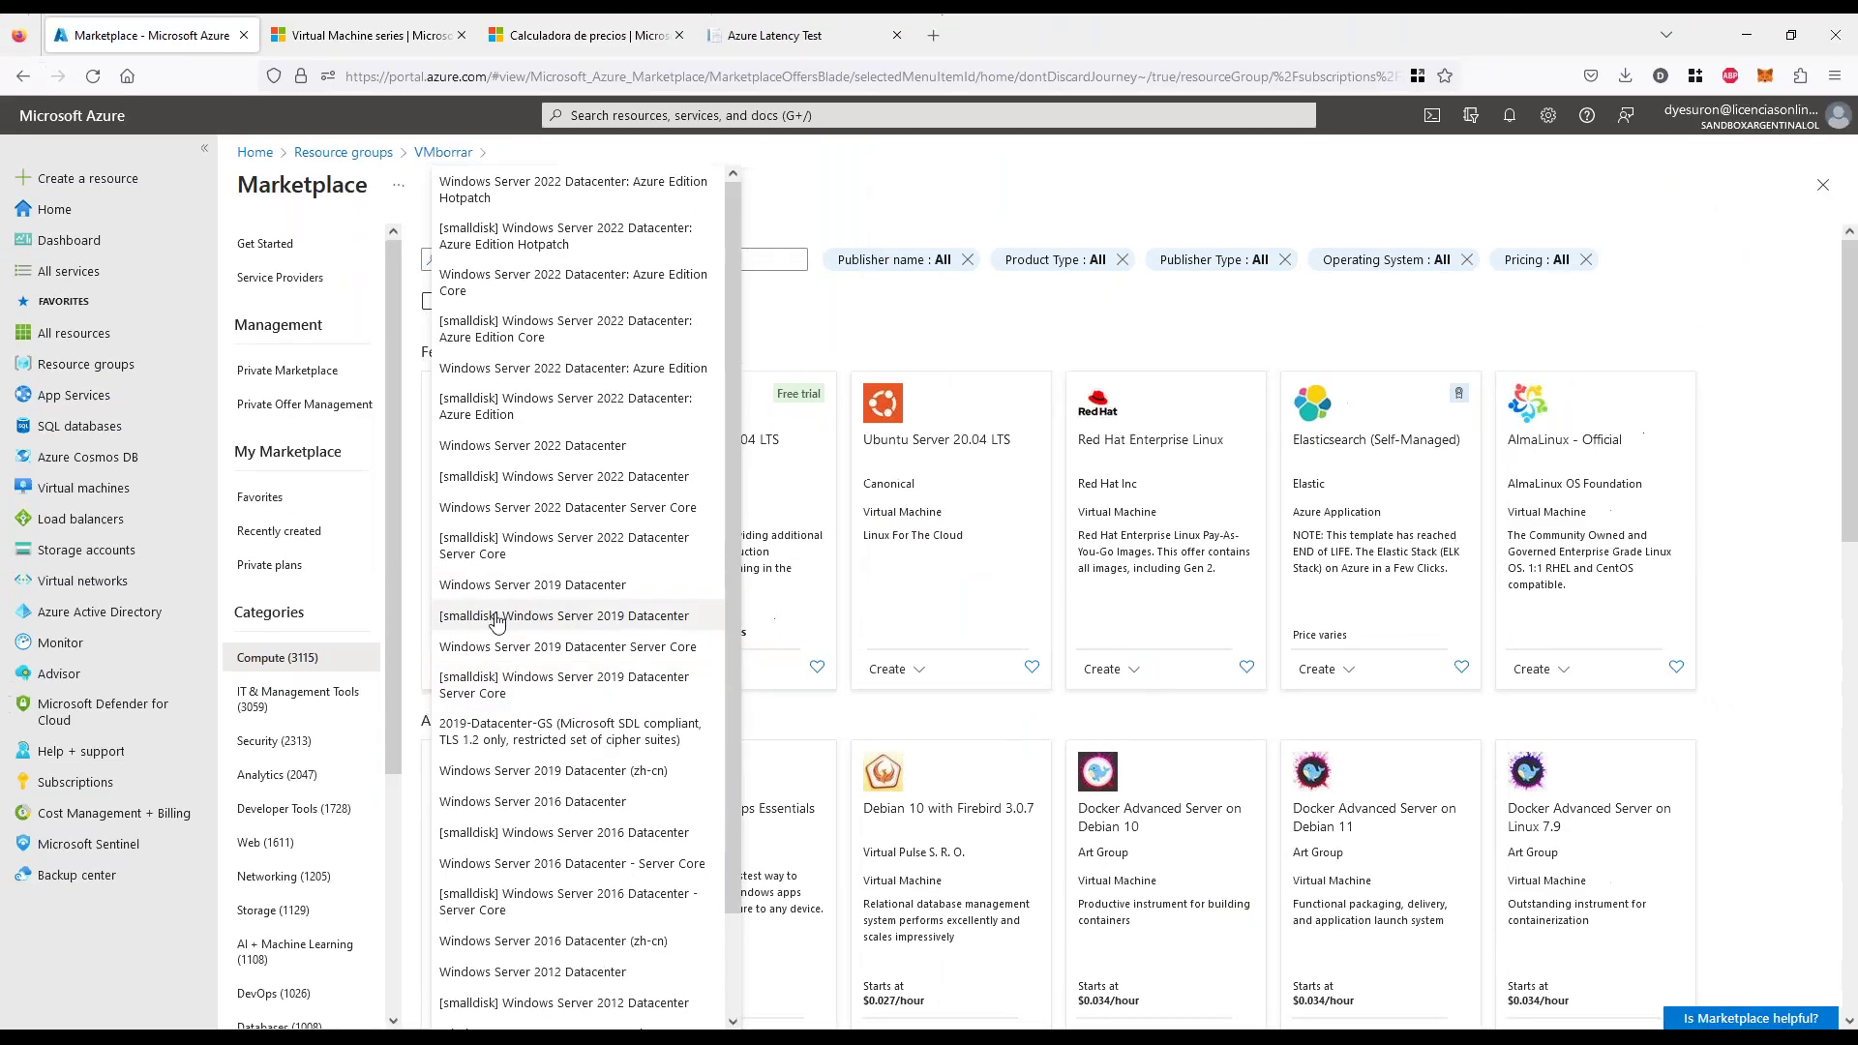
{"action": "left_click", "coordinate": [580, 566]}
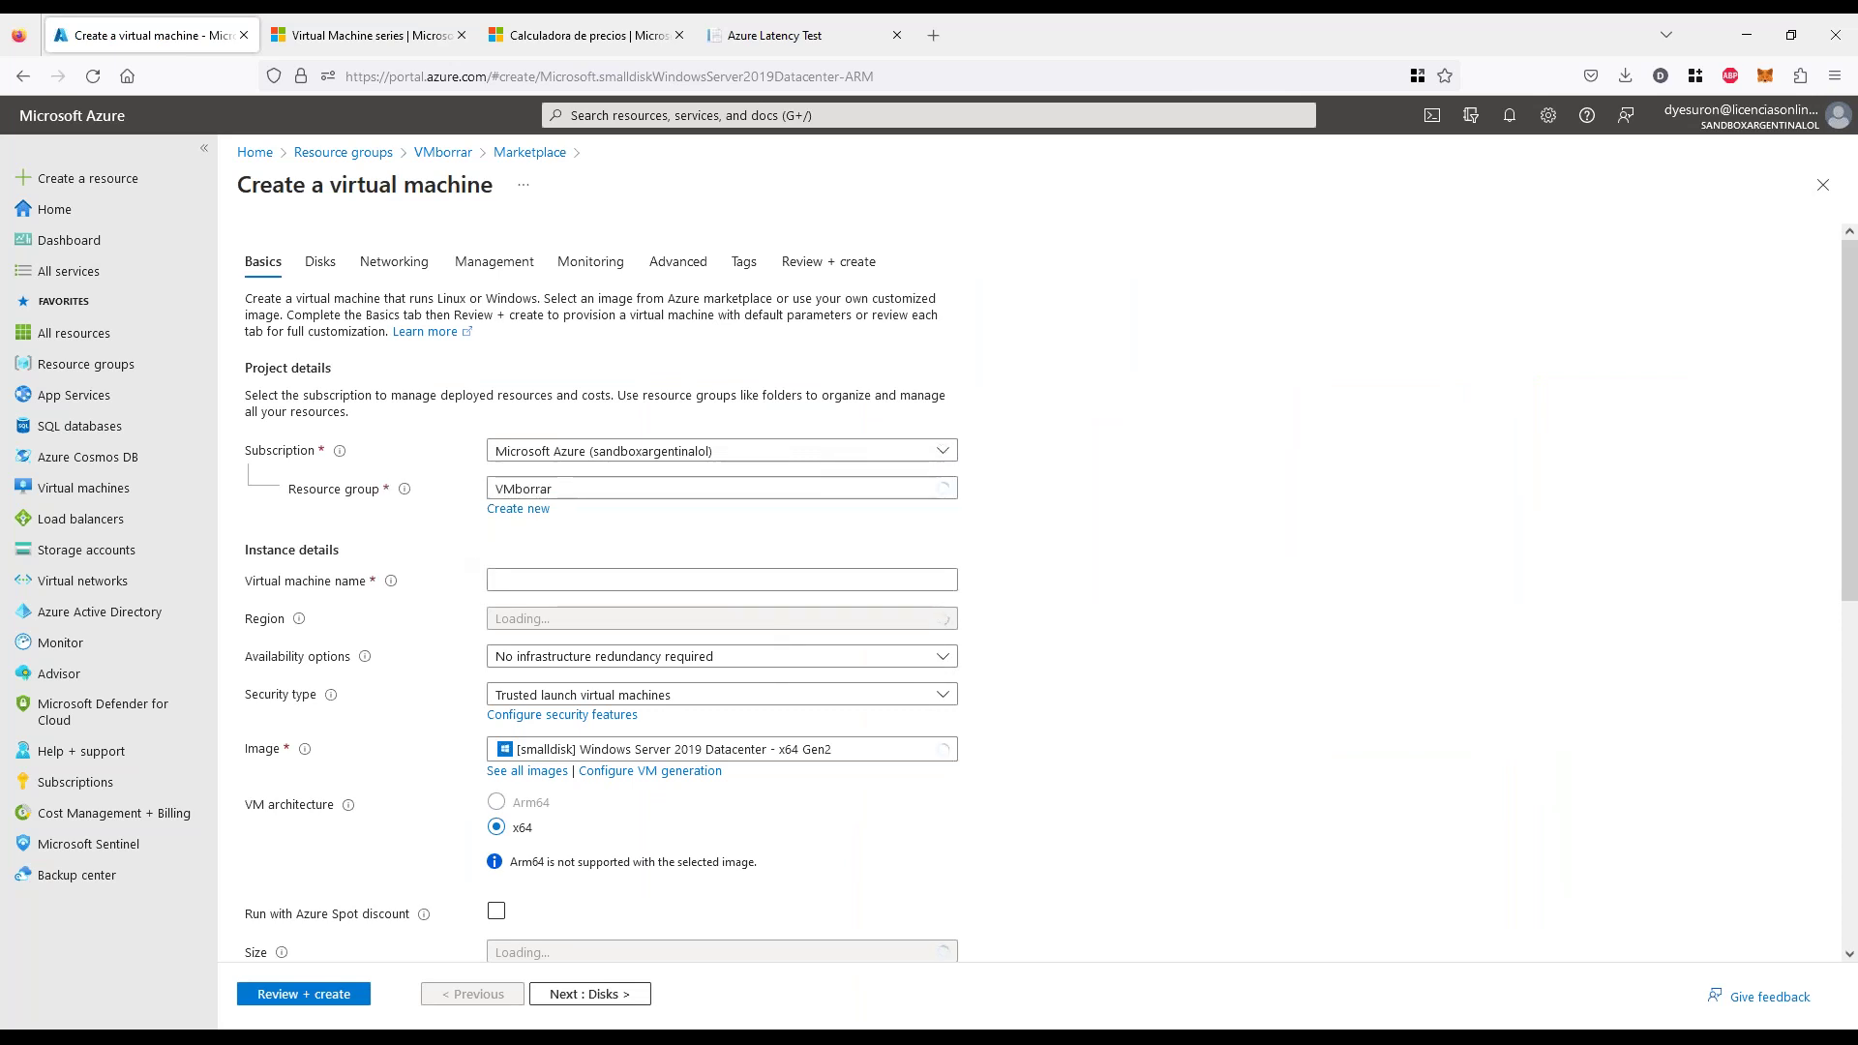
Name the virtual machine demovm and fill in the administrator account's username from a saved login
{"action": "left_click", "coordinate": [645, 585]}
{"action": "type", "text": "demovm"}
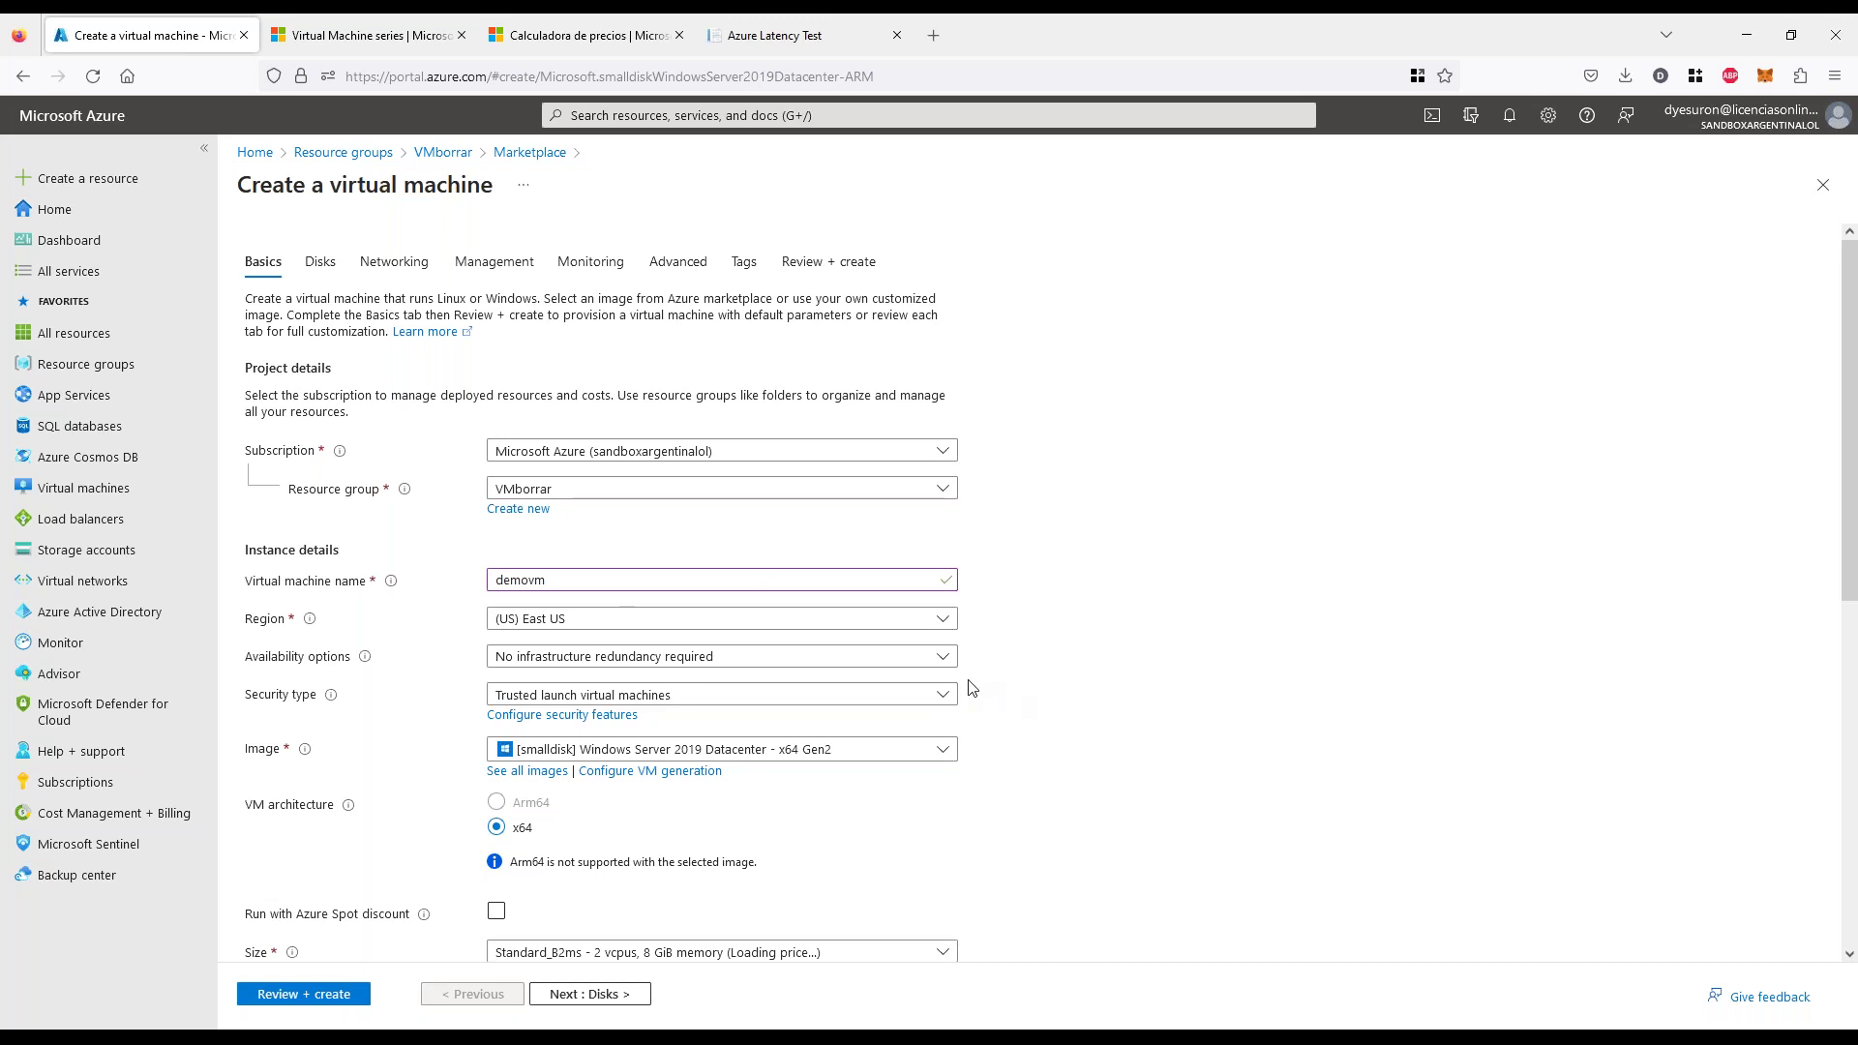
{"action": "scroll", "coordinate": [967, 684], "scroll_direction": "down", "scroll_amount": 3}
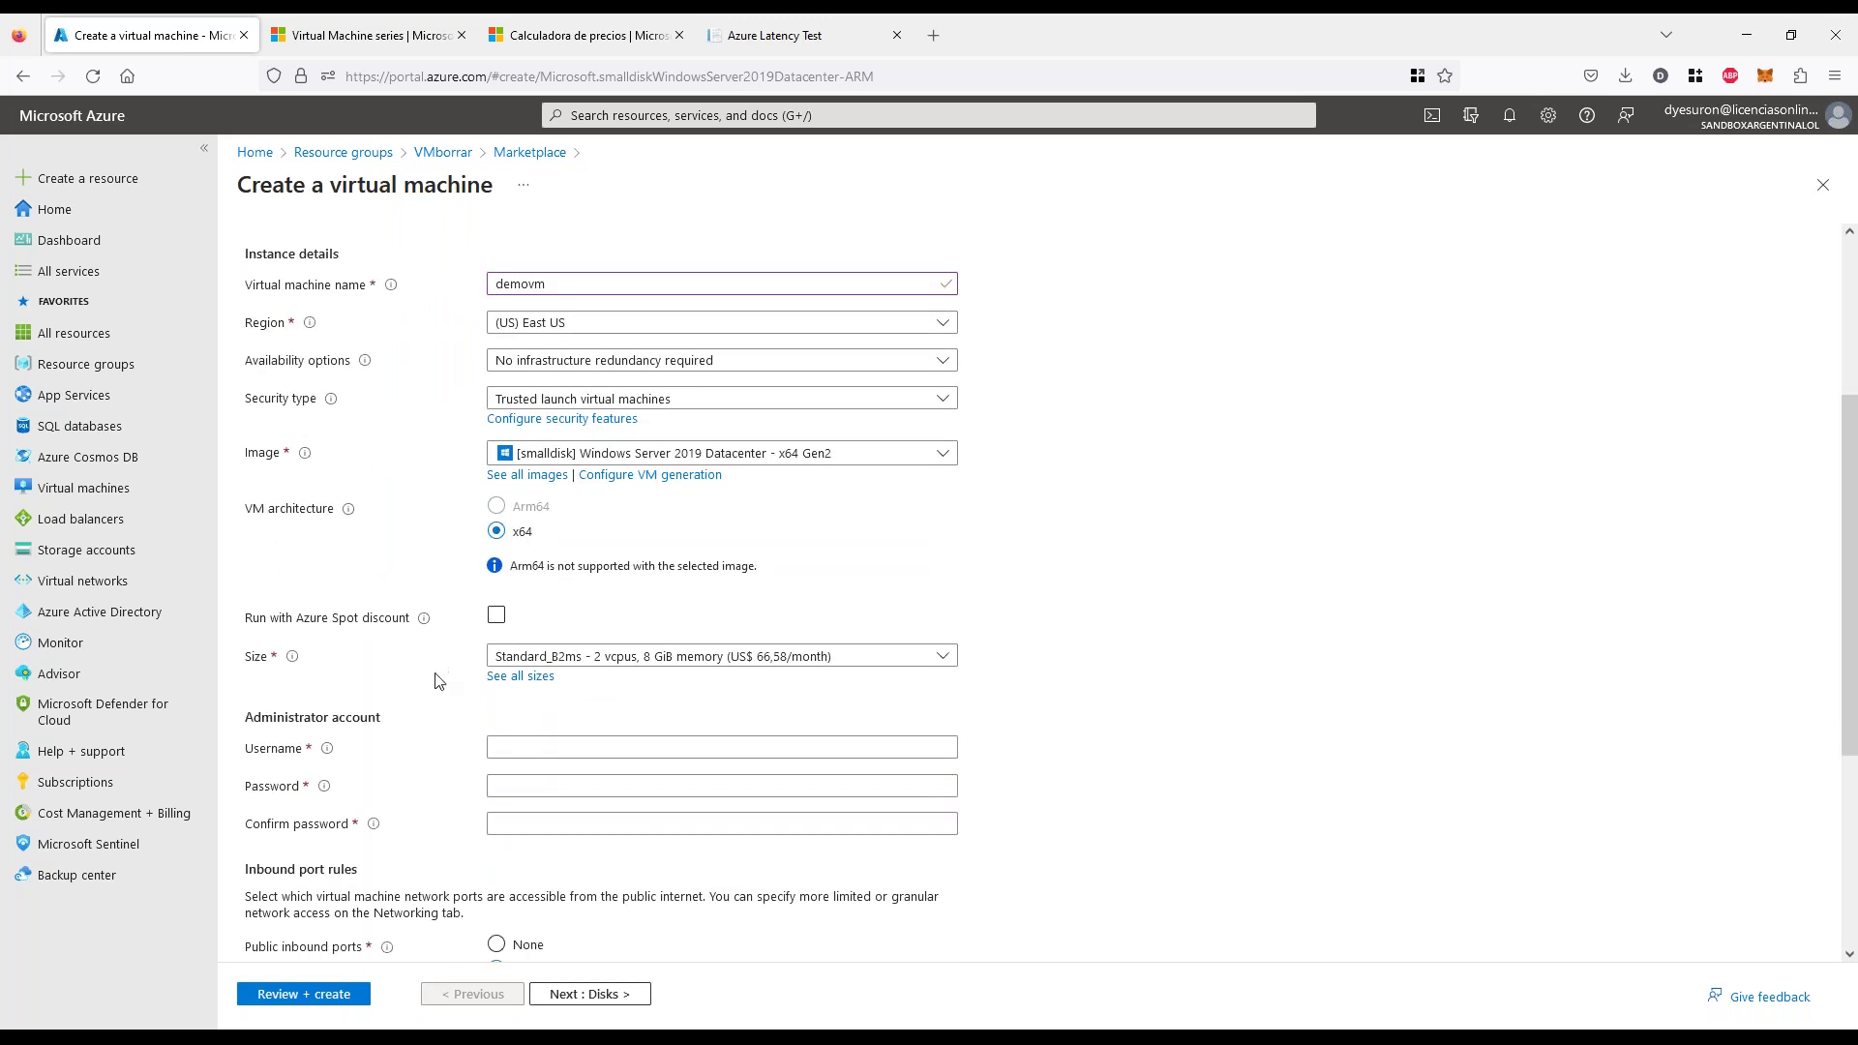
{"action": "scroll", "coordinate": [497, 733], "scroll_direction": "down", "scroll_amount": 1}
{"action": "scroll", "coordinate": [479, 728], "scroll_direction": "down", "scroll_amount": 2}
{"action": "left_click", "coordinate": [499, 549]}
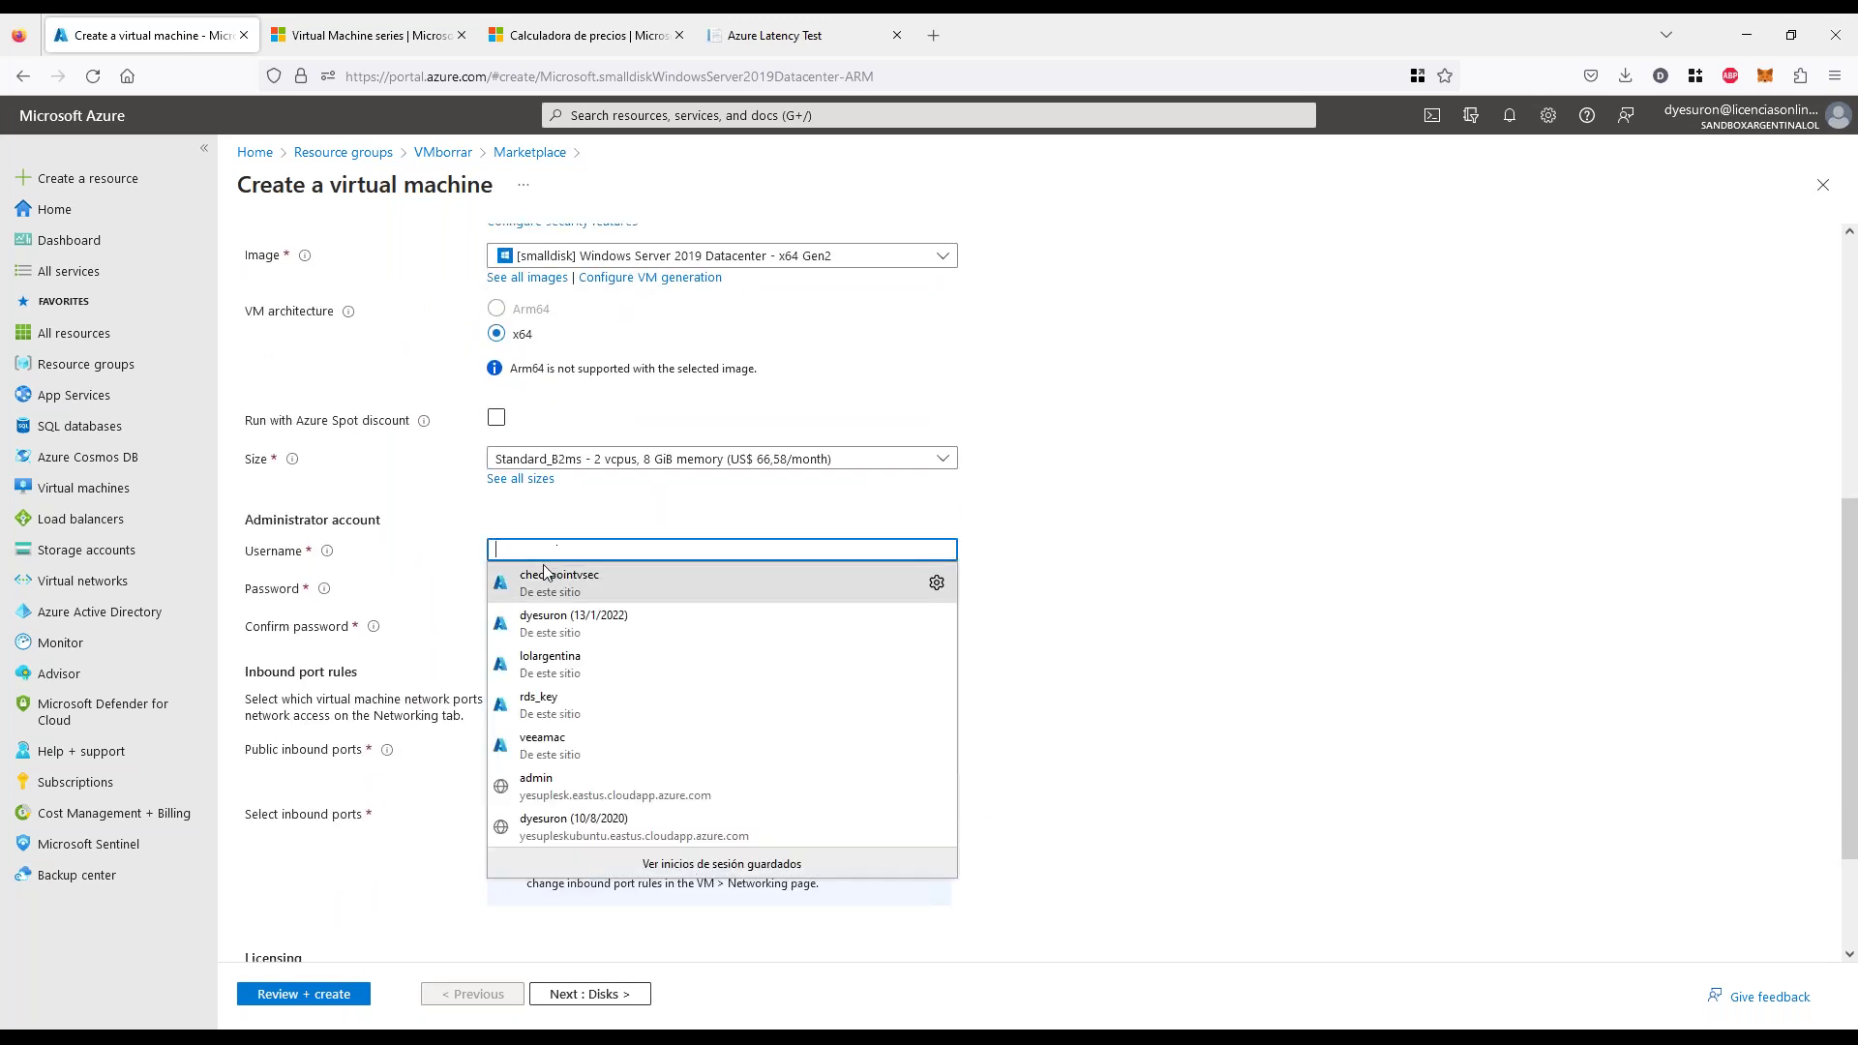
{"action": "type", "text": "dyesuron"}
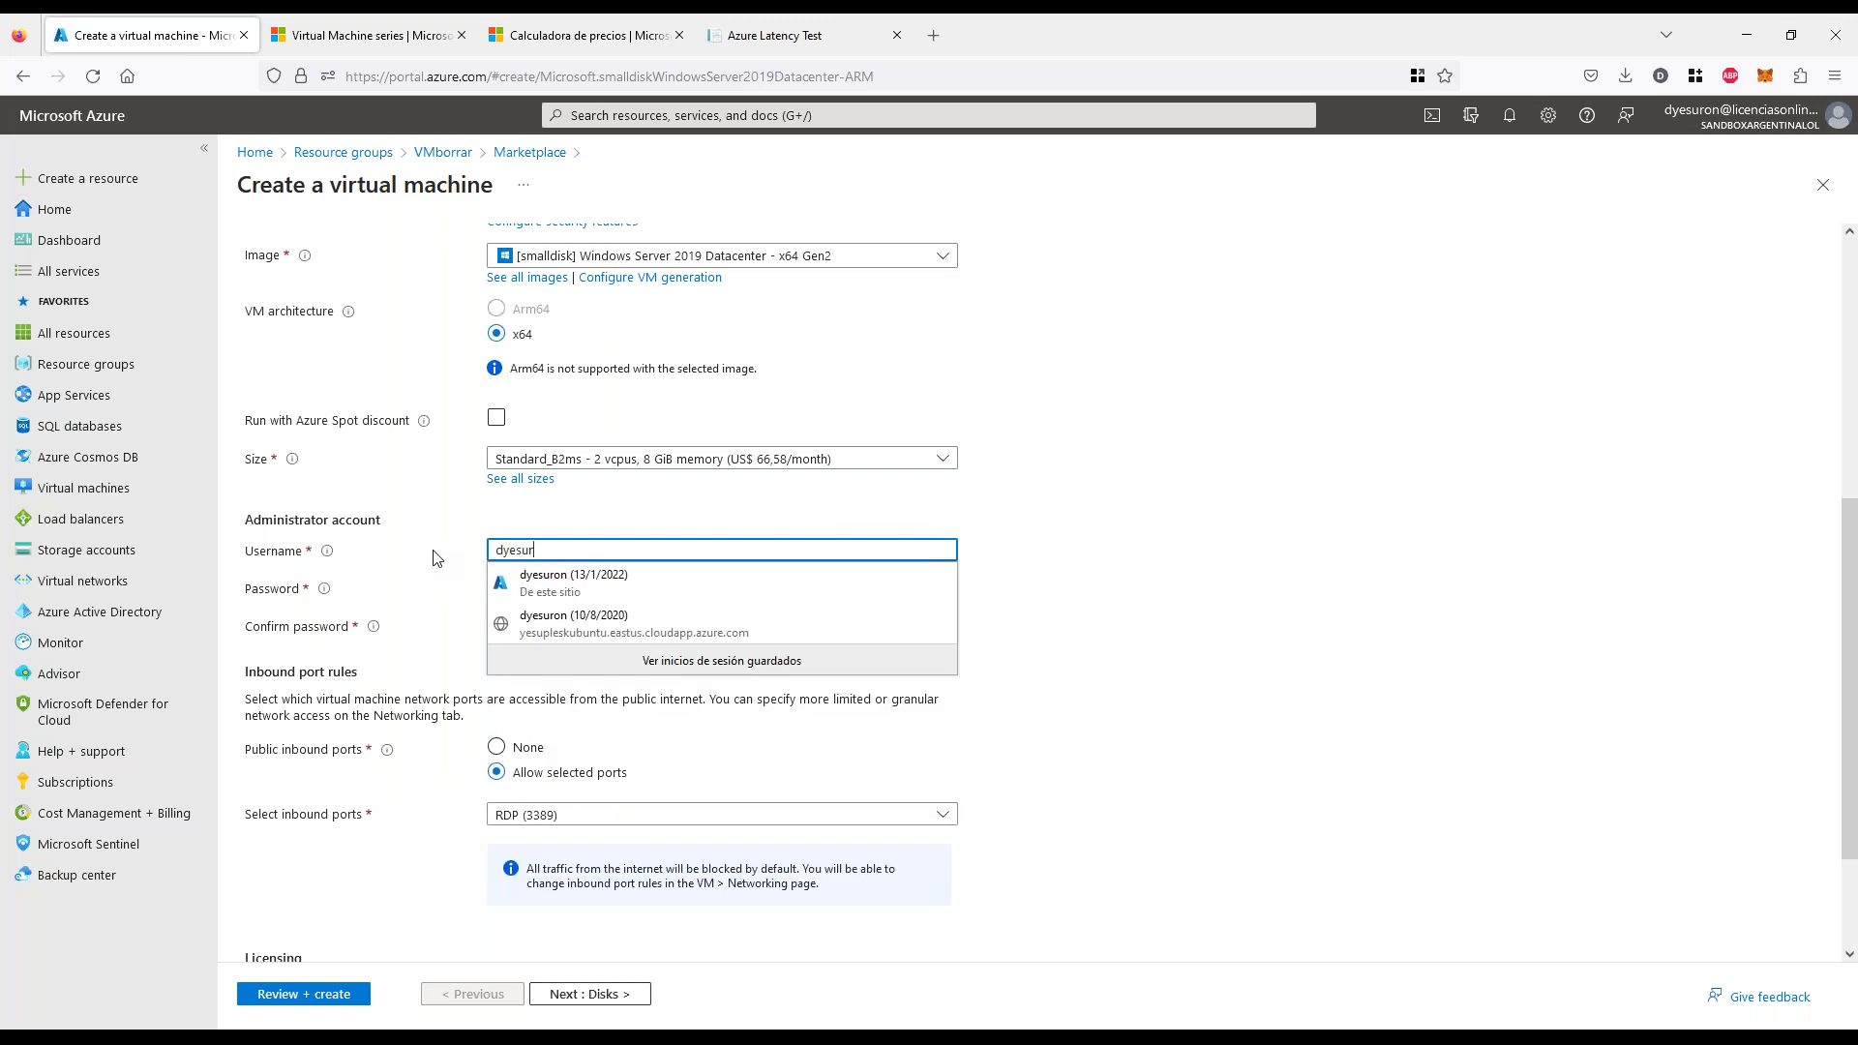
{"action": "key", "text": "Down"}
{"action": "key", "text": "Return"}
Replace the autofilled administrator password with a new one and enter it again in the Confirm password field
{"action": "key", "text": "Tab"}
{"action": "key", "text": "BackSpace"}
{"action": "key", "text": "BackSpace"}
{"action": "key", "text": "BackSpace"}
{"action": "key", "text": "BackSpace"}
{"action": "key", "text": "BackSpace"}
{"action": "key", "text": "BackSpace"}
{"action": "key", "text": "BackSpace"}
{"action": "key", "text": "BackSpace"}
{"action": "key", "text": "BackSpace"}
{"action": "key", "text": "BackSpace"}
{"action": "key", "text": "BackSpace"}
{"action": "key", "text": "BackSpace"}
{"action": "key", "text": "BackSpace"}
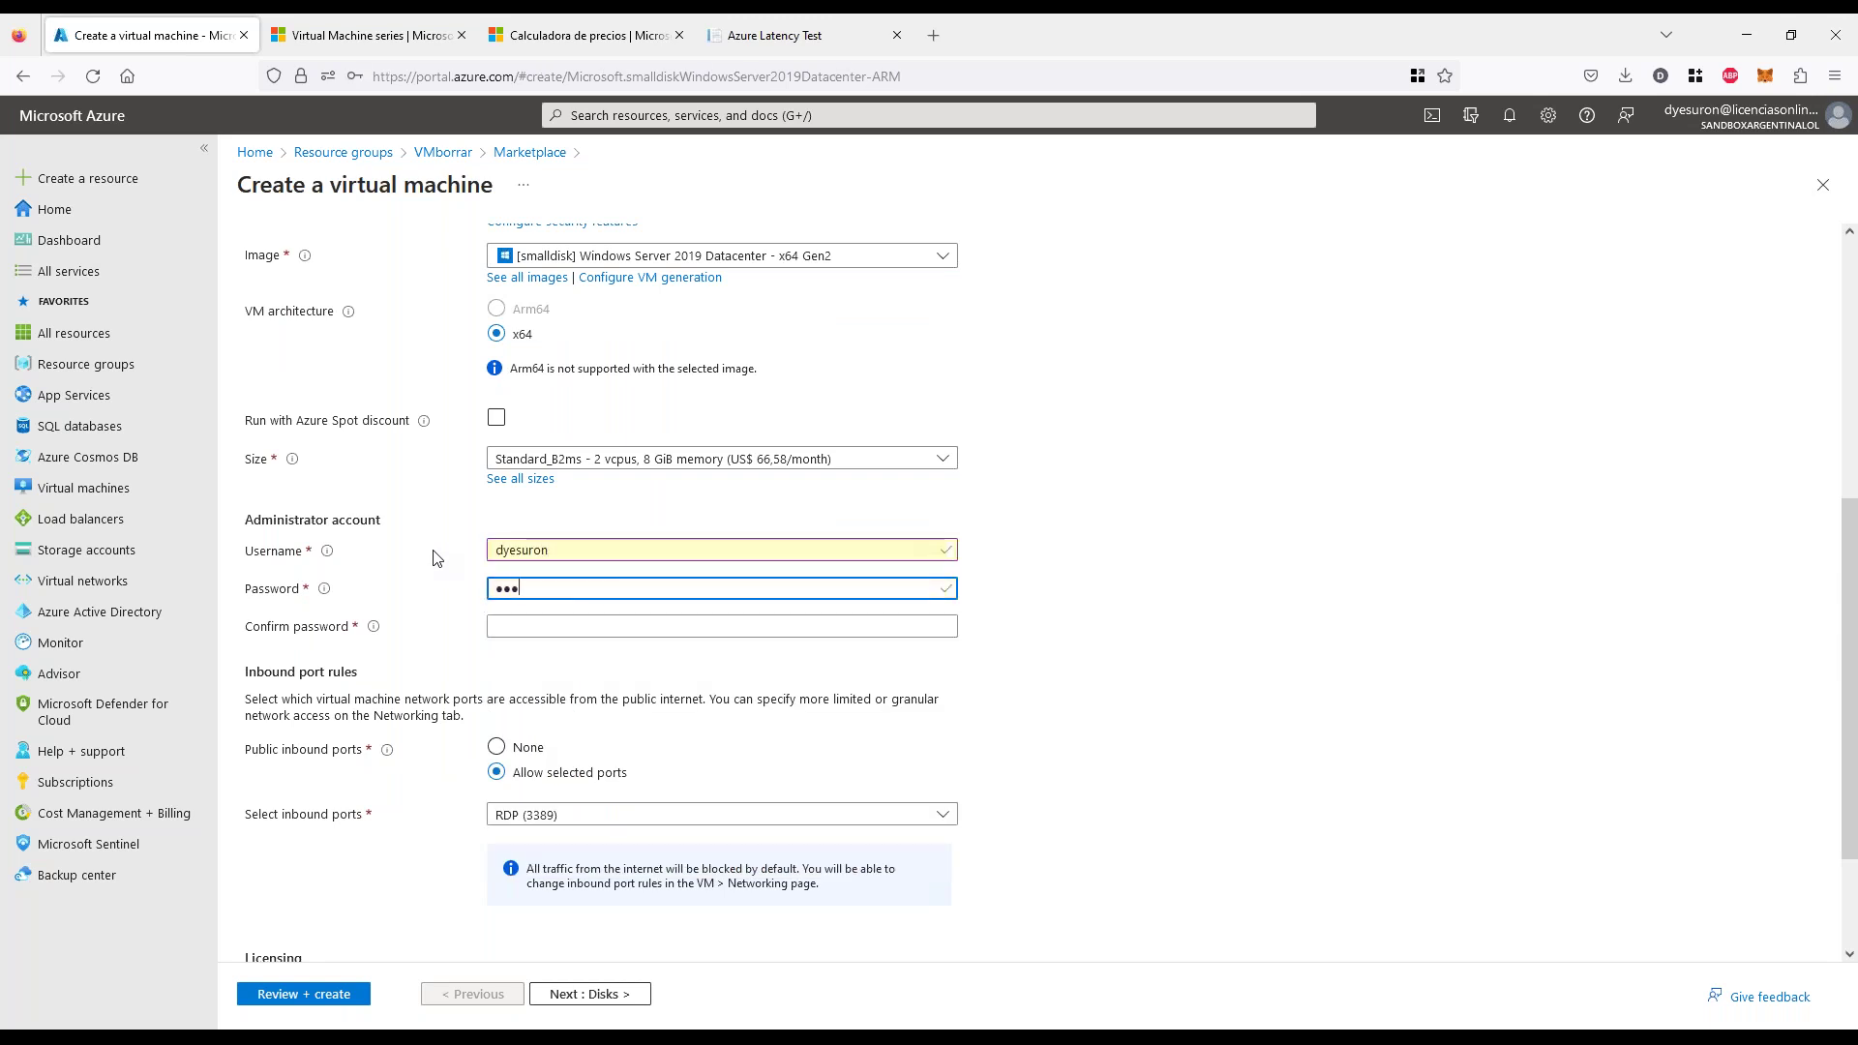
{"action": "type", "text": "*************"}
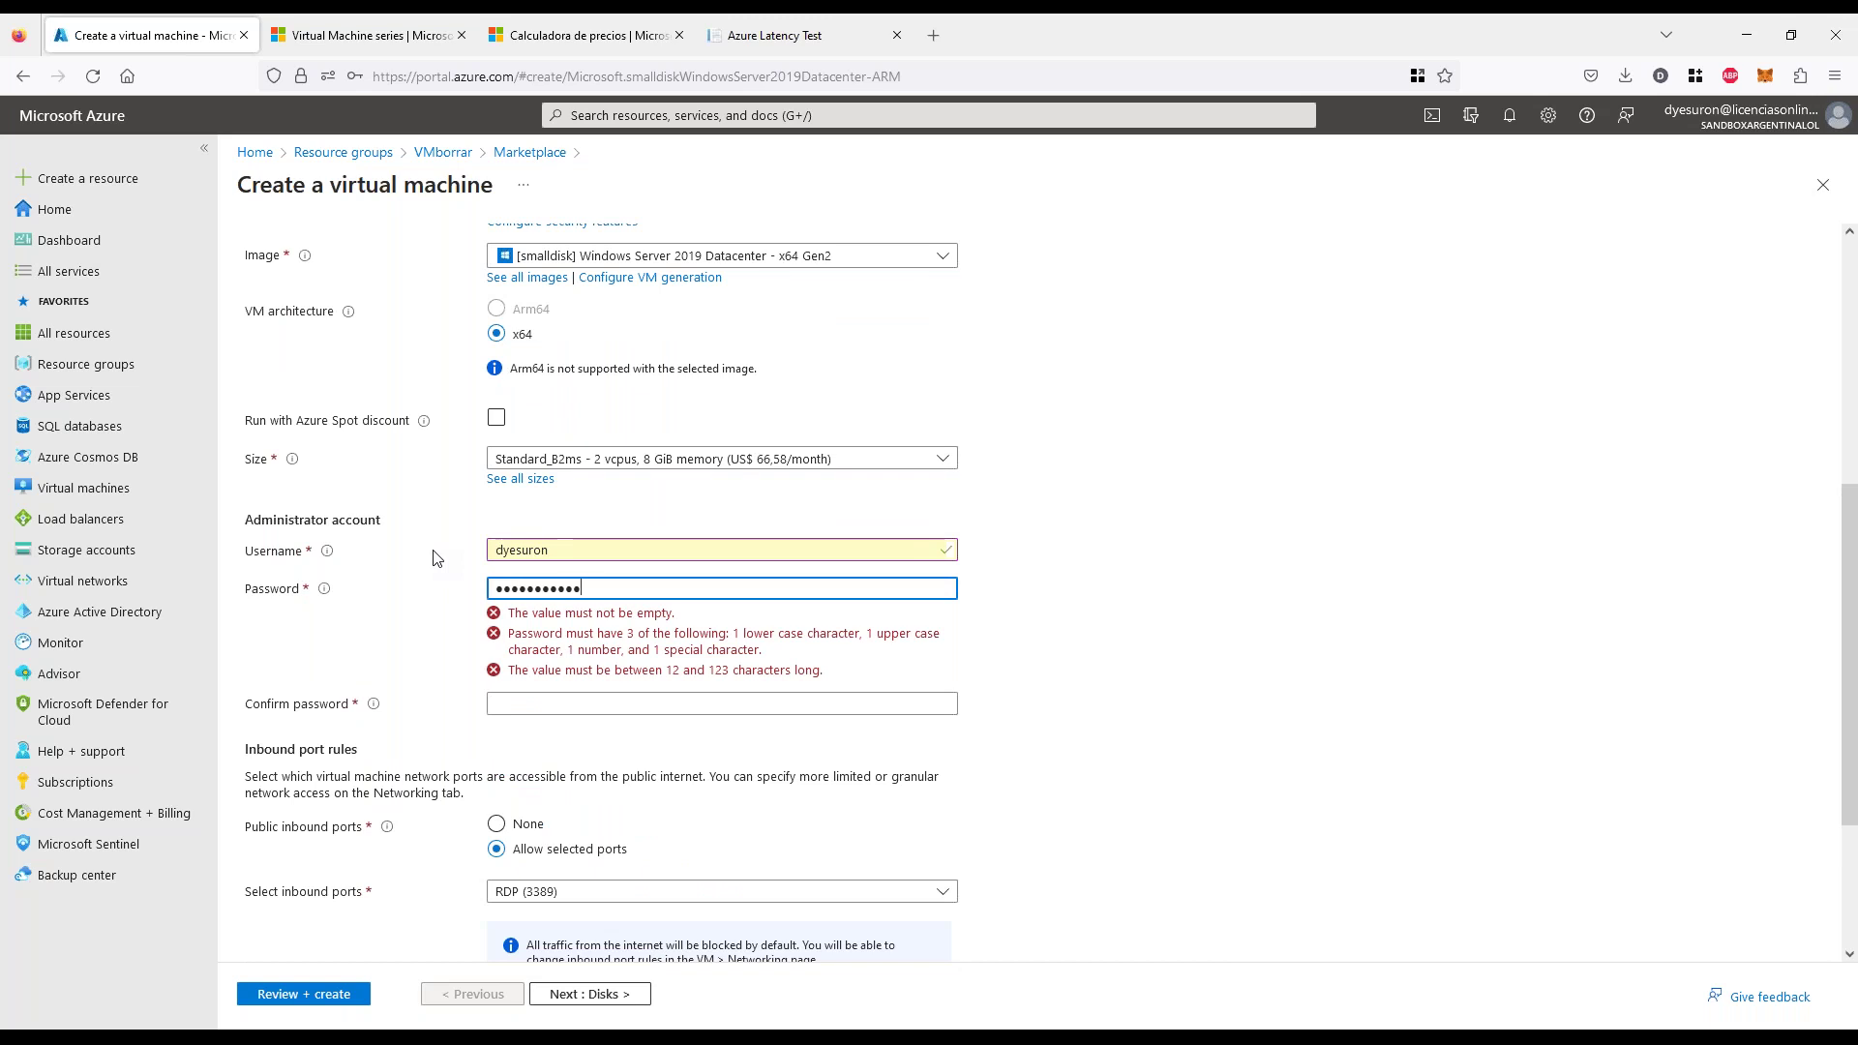
{"action": "key", "text": "Tab"}
{"action": "type", "text": "*************"}
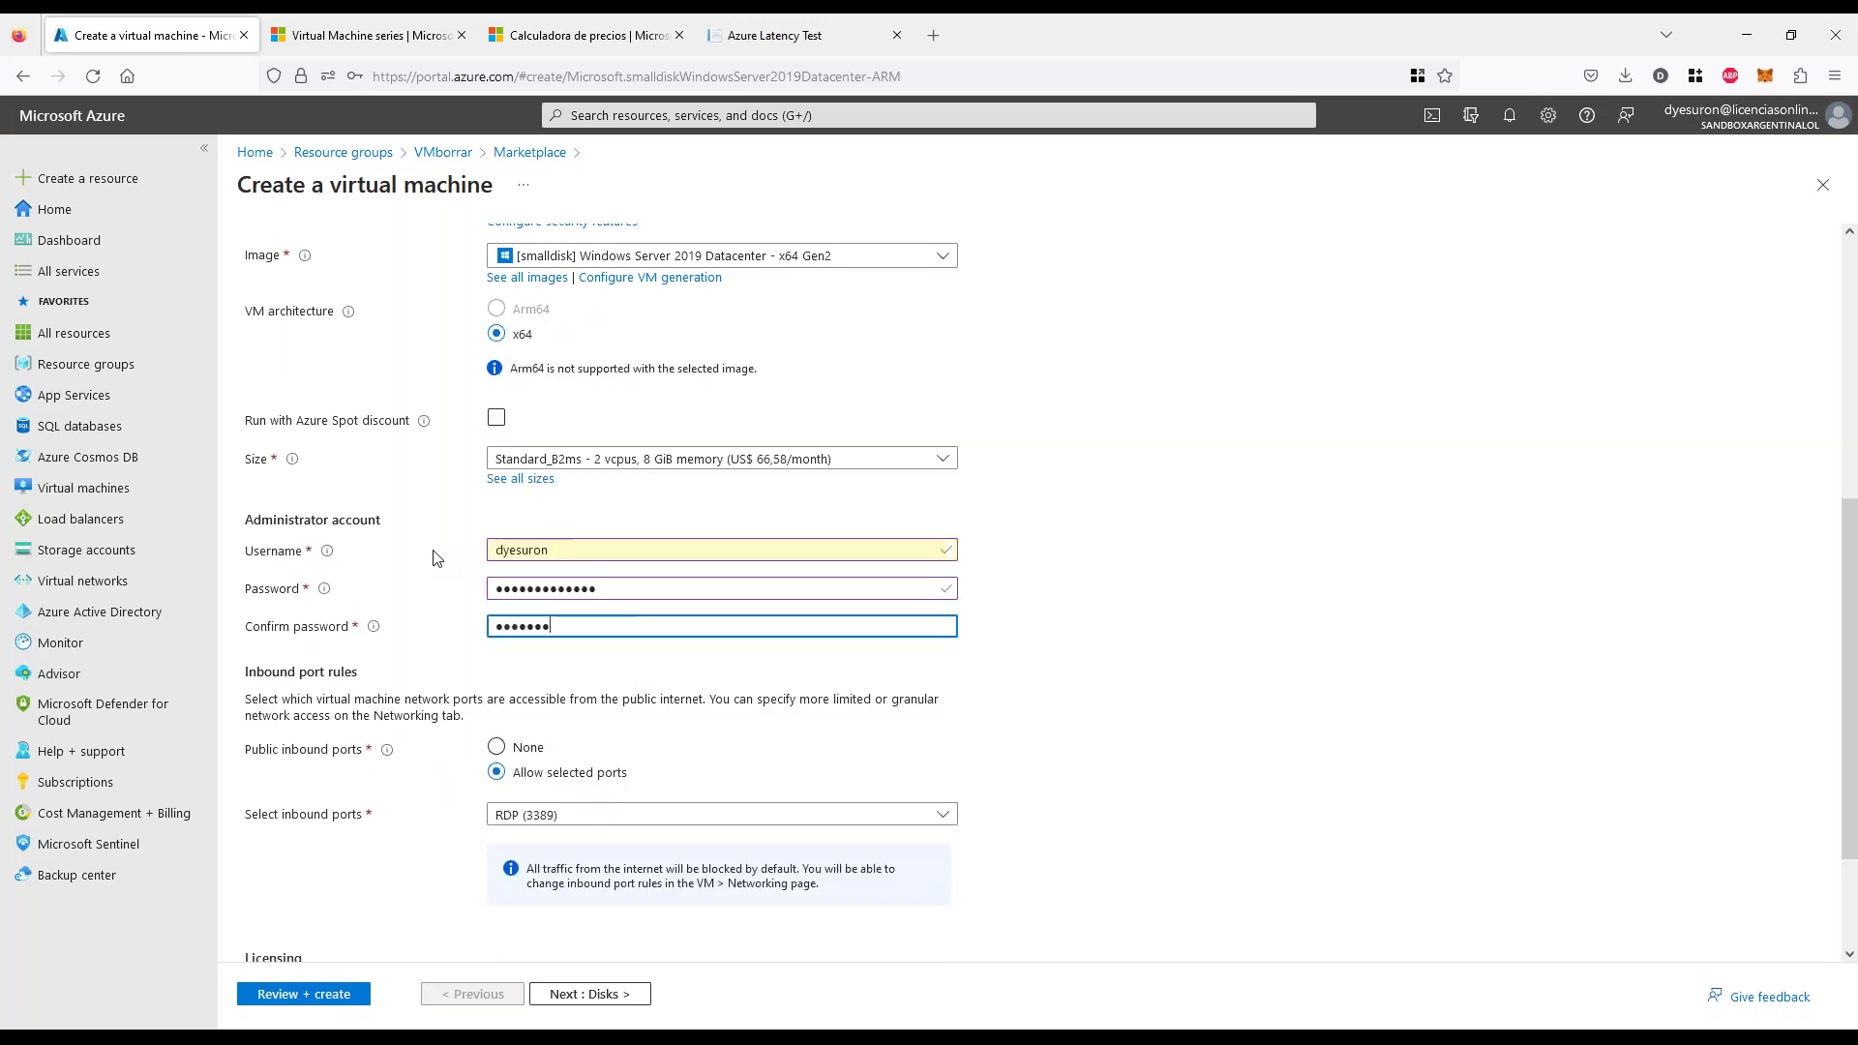
{"action": "left_click", "coordinate": [1149, 687]}
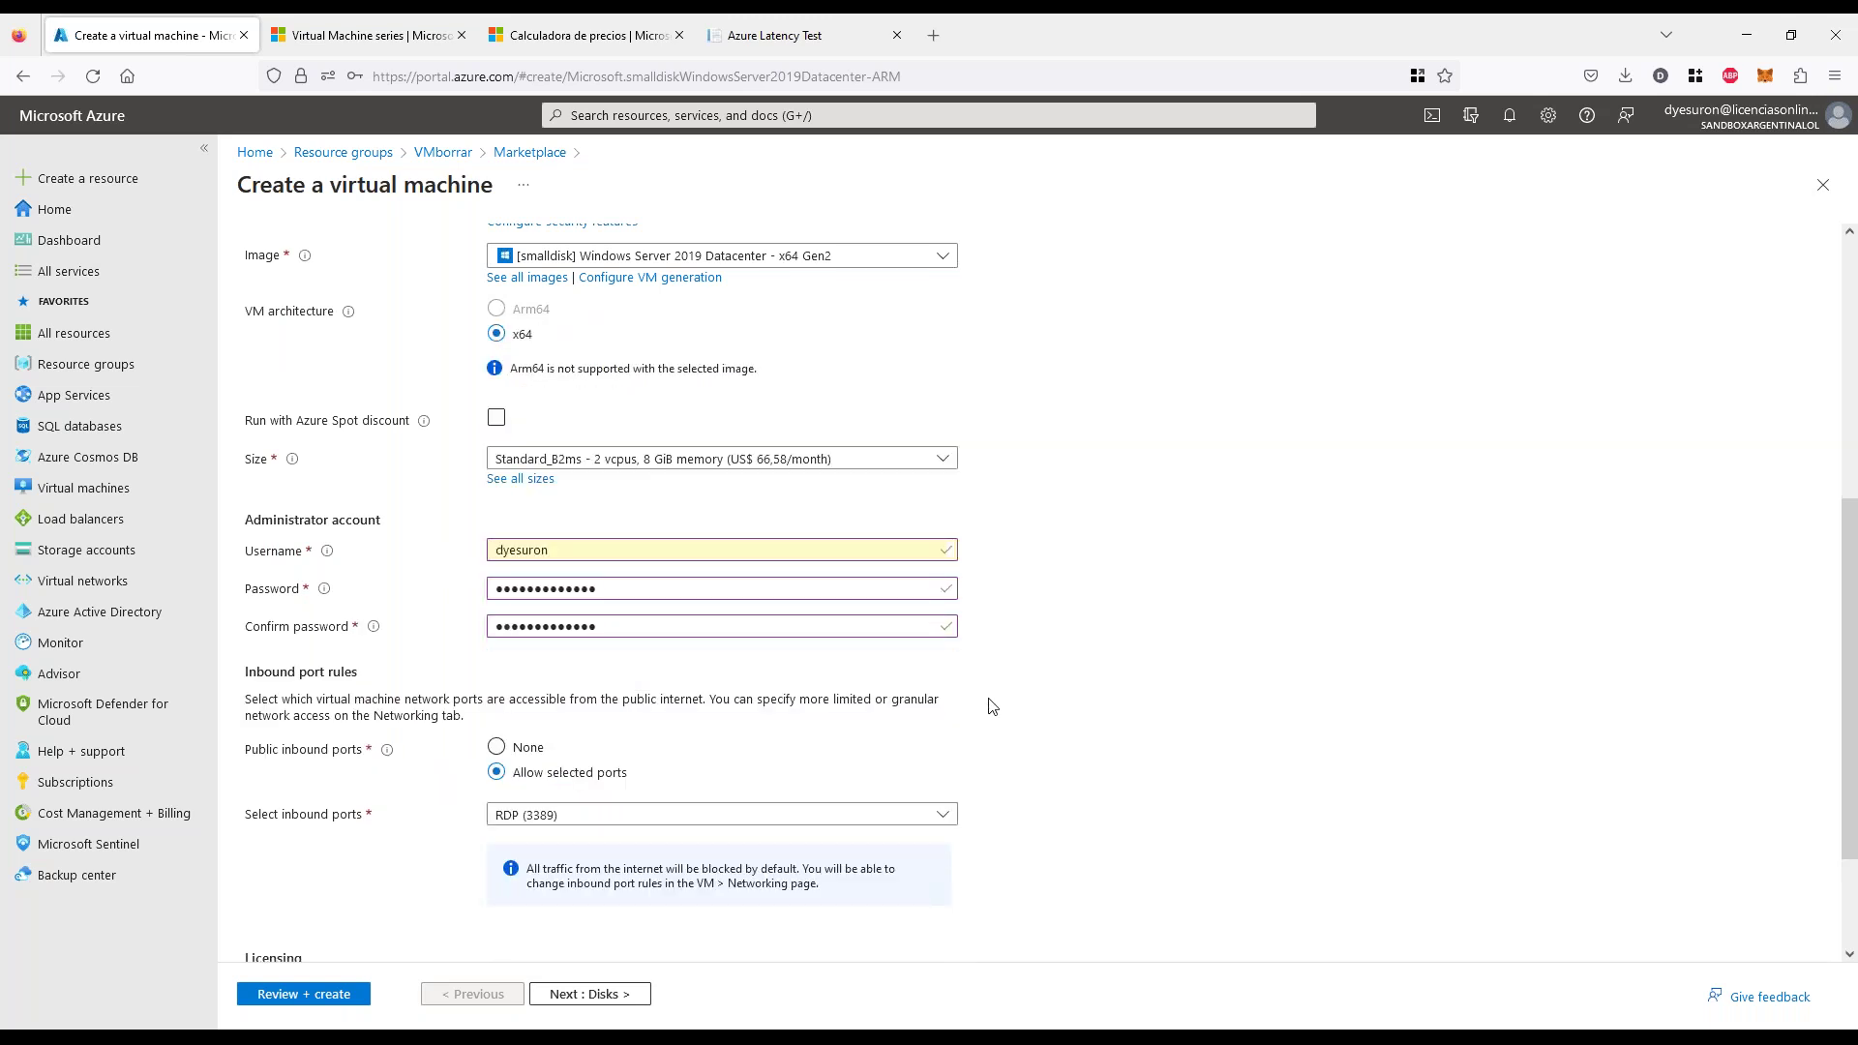
Apply Azure Hybrid Benefit with an existing Windows Server license, confirm eligibility, and create the virtual machine
{"action": "scroll", "coordinate": [985, 706], "scroll_direction": "down", "scroll_amount": 2}
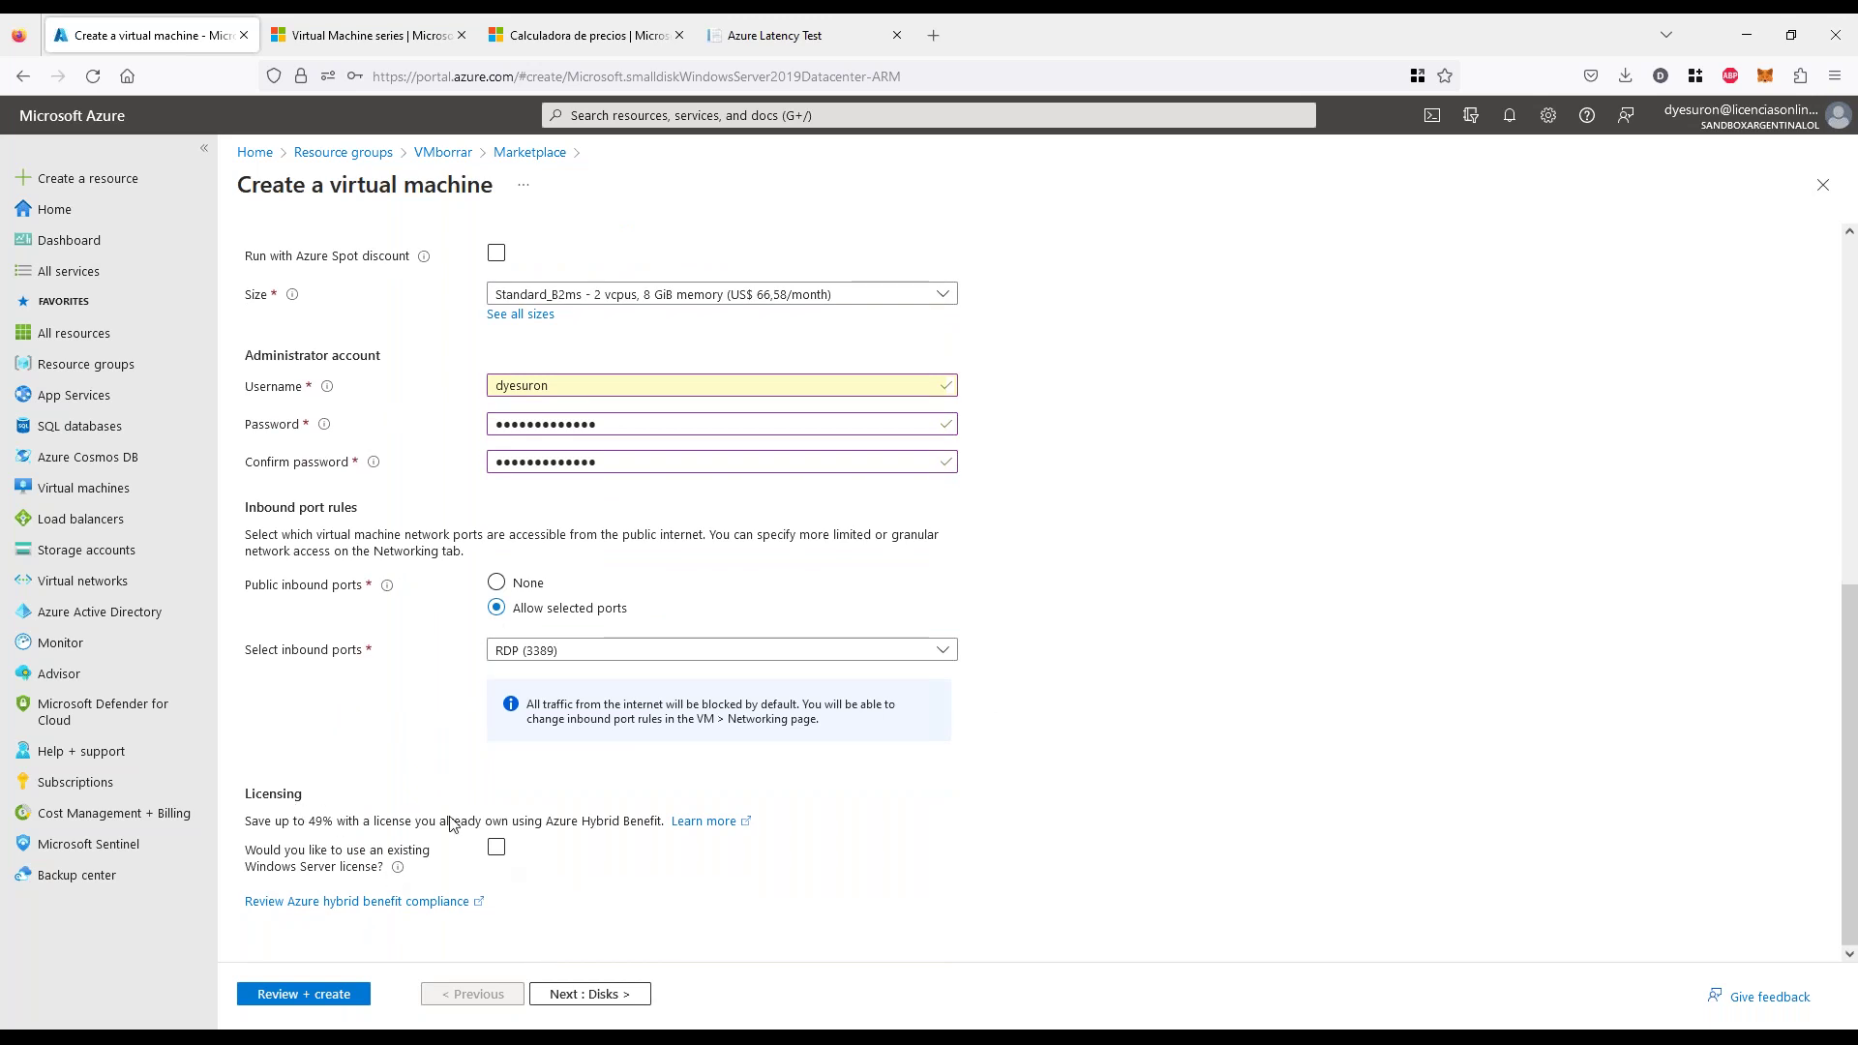
{"action": "left_click", "coordinate": [497, 850]}
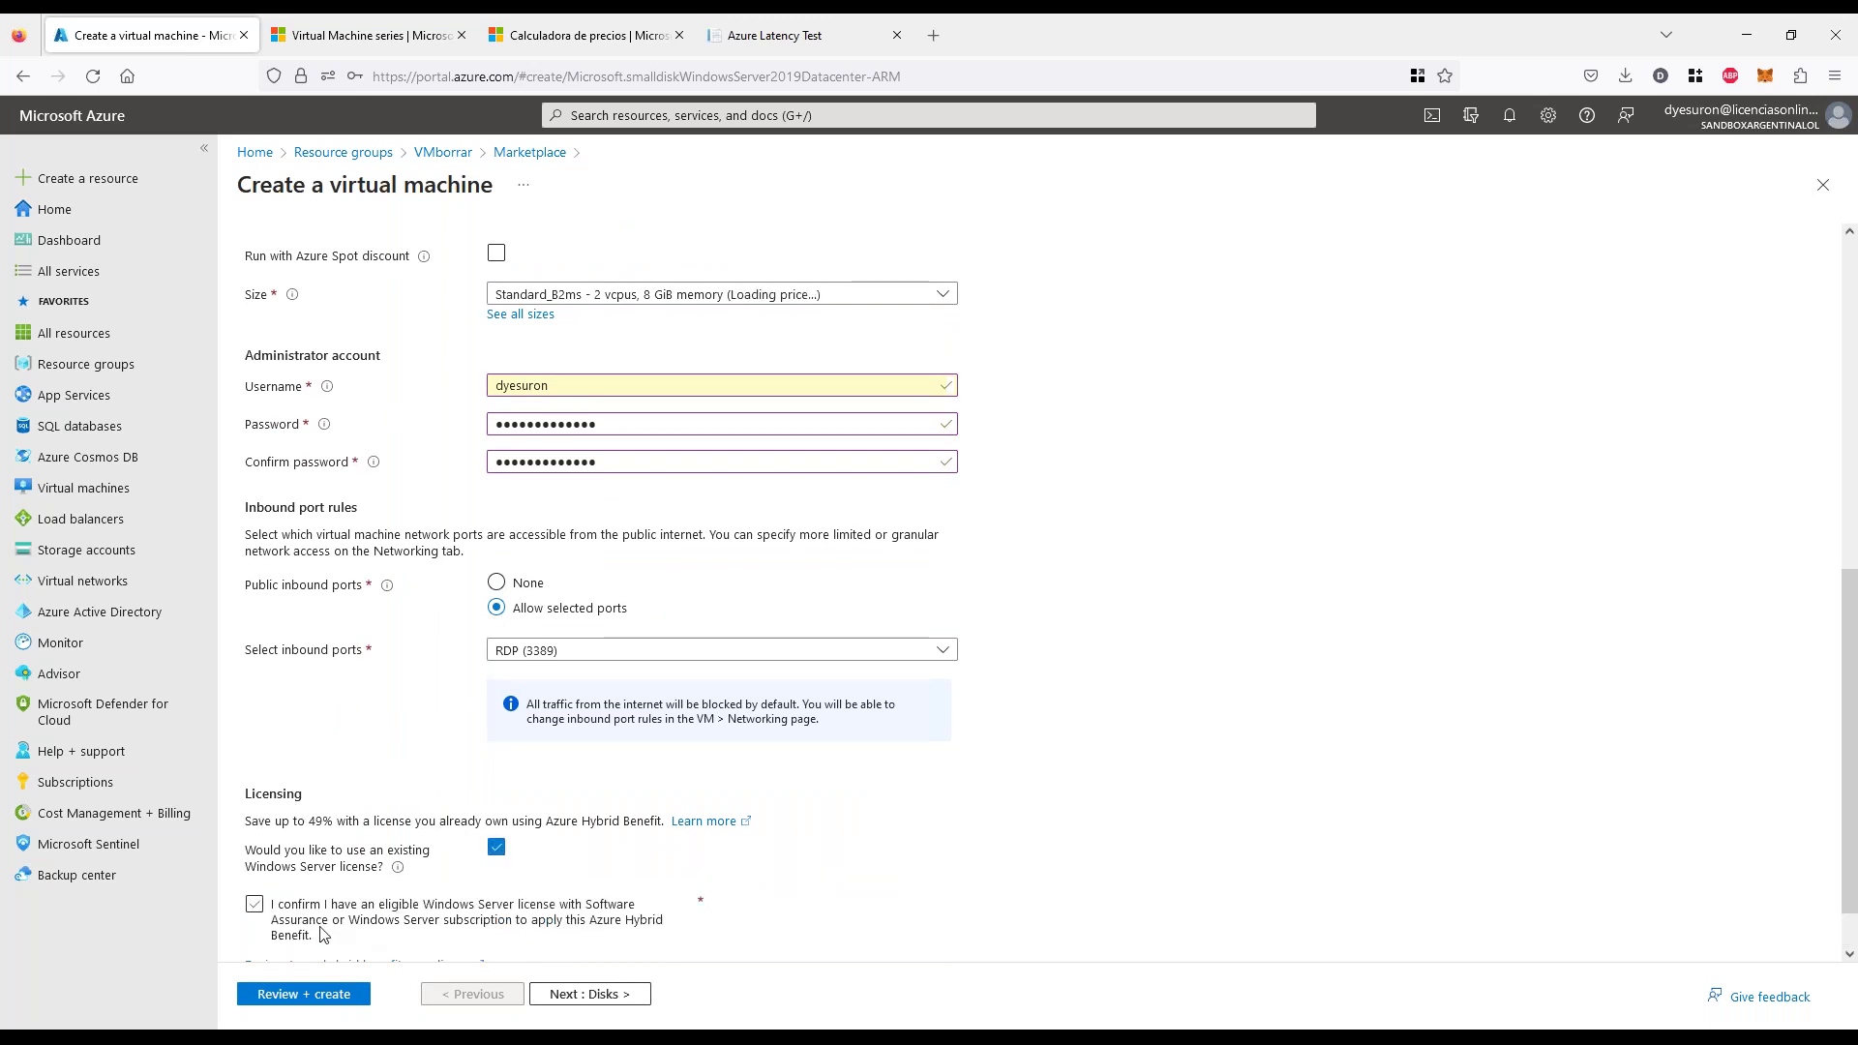
{"action": "left_click", "coordinate": [254, 903]}
{"action": "left_click", "coordinate": [286, 997]}
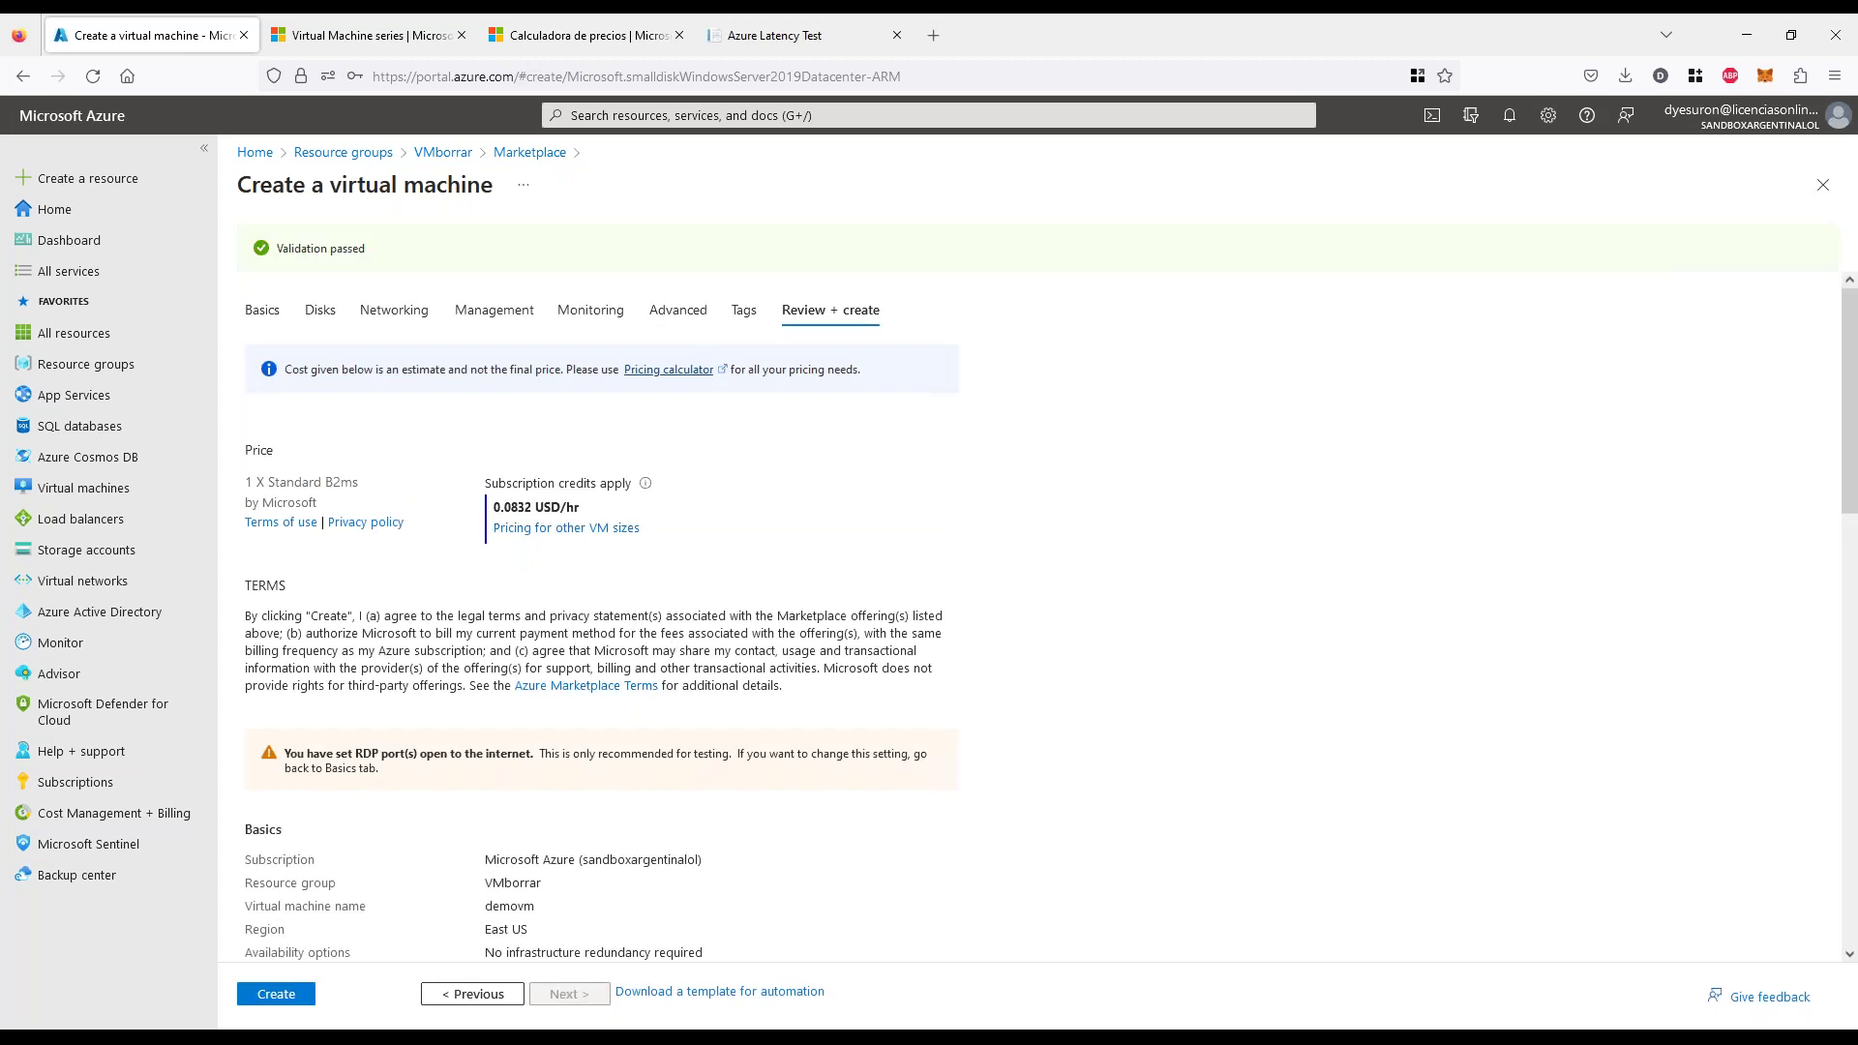
{"action": "left_click", "coordinate": [272, 994]}
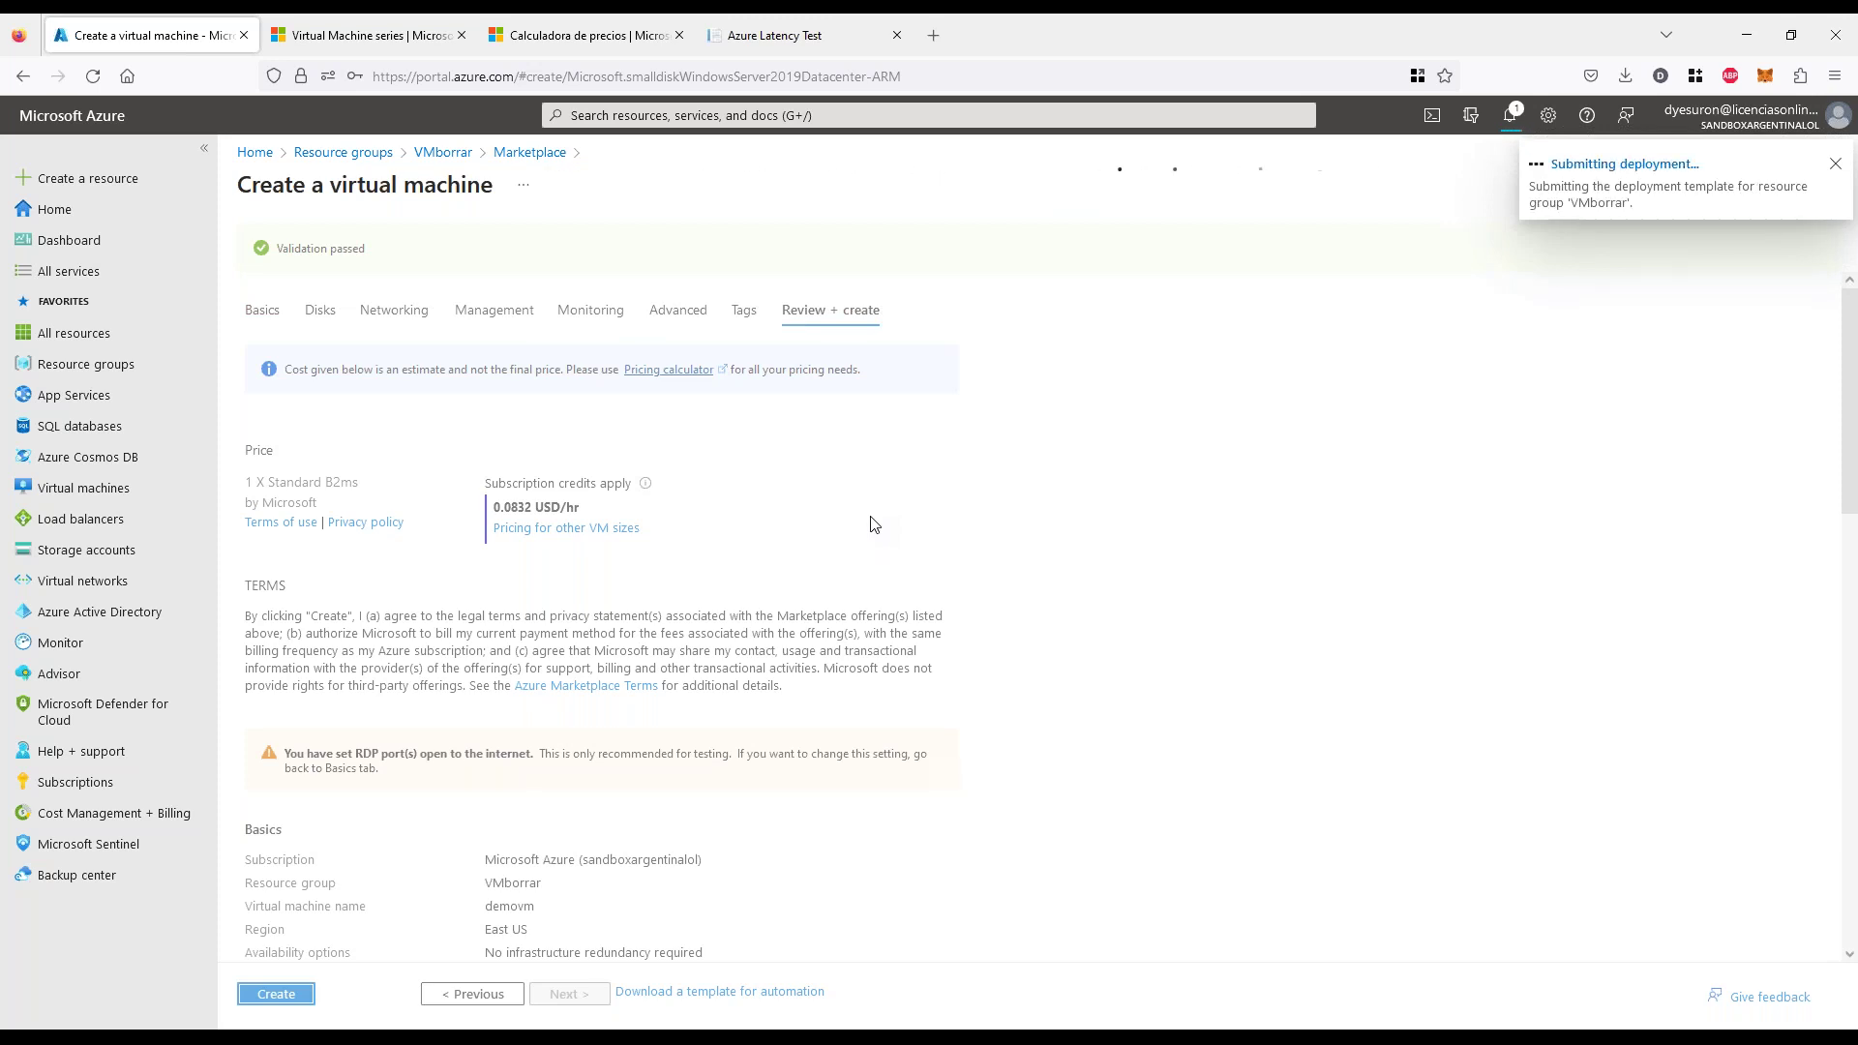
Switch back to the Azure pricing calculator and set the managed disk's size to E10 with 128 GiB
{"action": "left_click", "coordinate": [591, 44]}
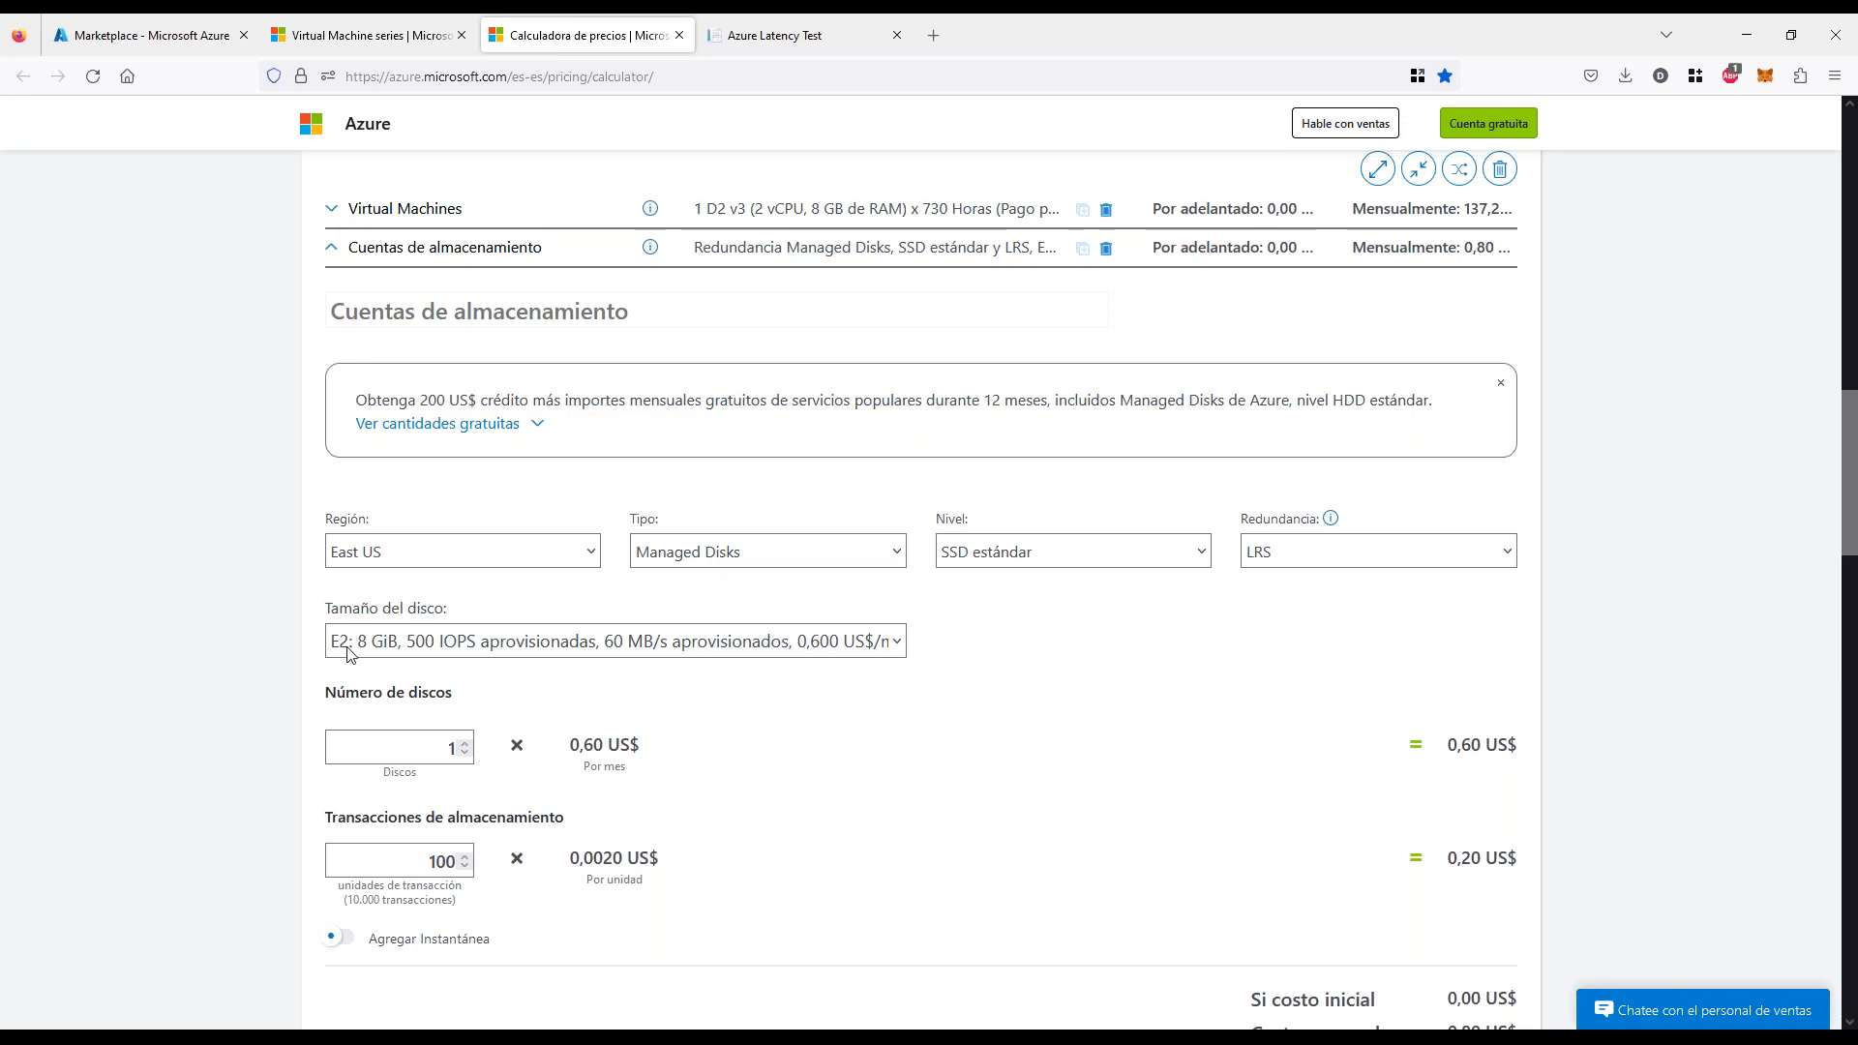
{"action": "left_click", "coordinate": [437, 646]}
{"action": "left_click", "coordinate": [426, 322]}
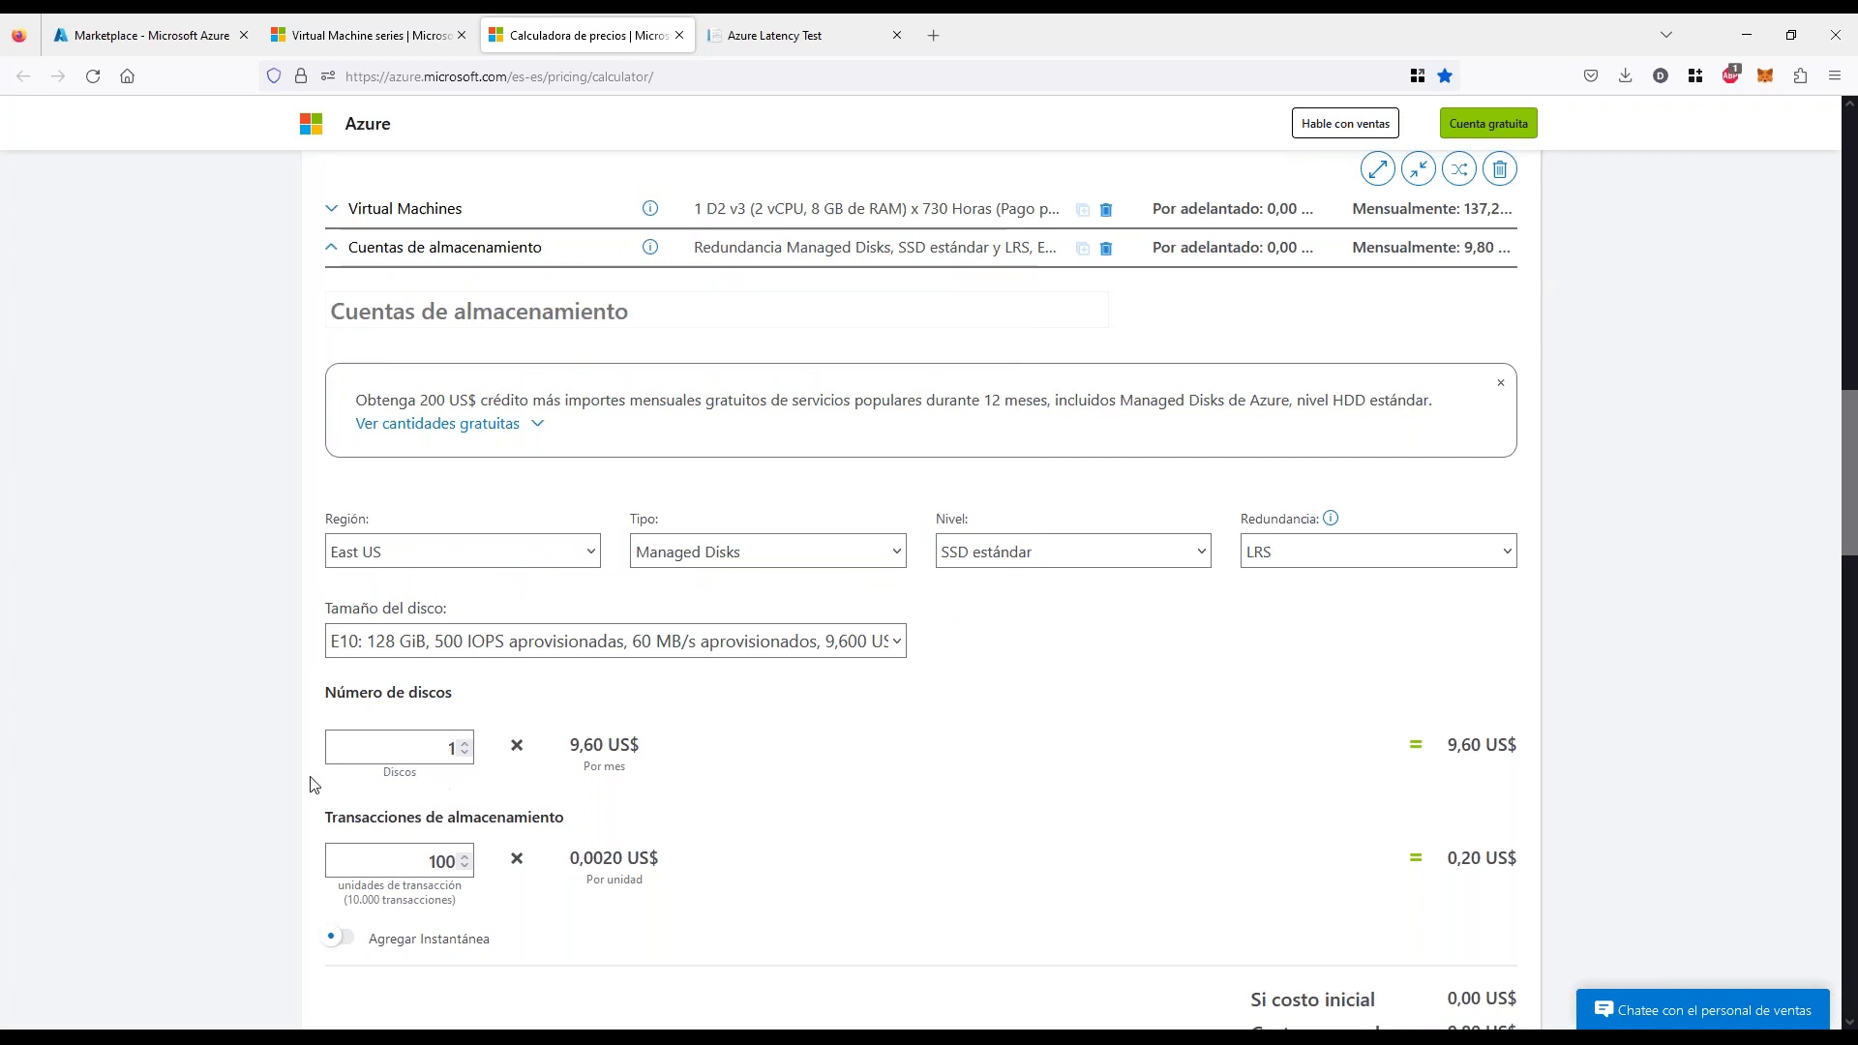
Set the managed disk's storage transactions (Transacciones de almacenamiento) to 1000 units
{"action": "scroll", "coordinate": [311, 782], "scroll_direction": "down", "scroll_amount": 2}
{"action": "left_click", "coordinate": [450, 658]}
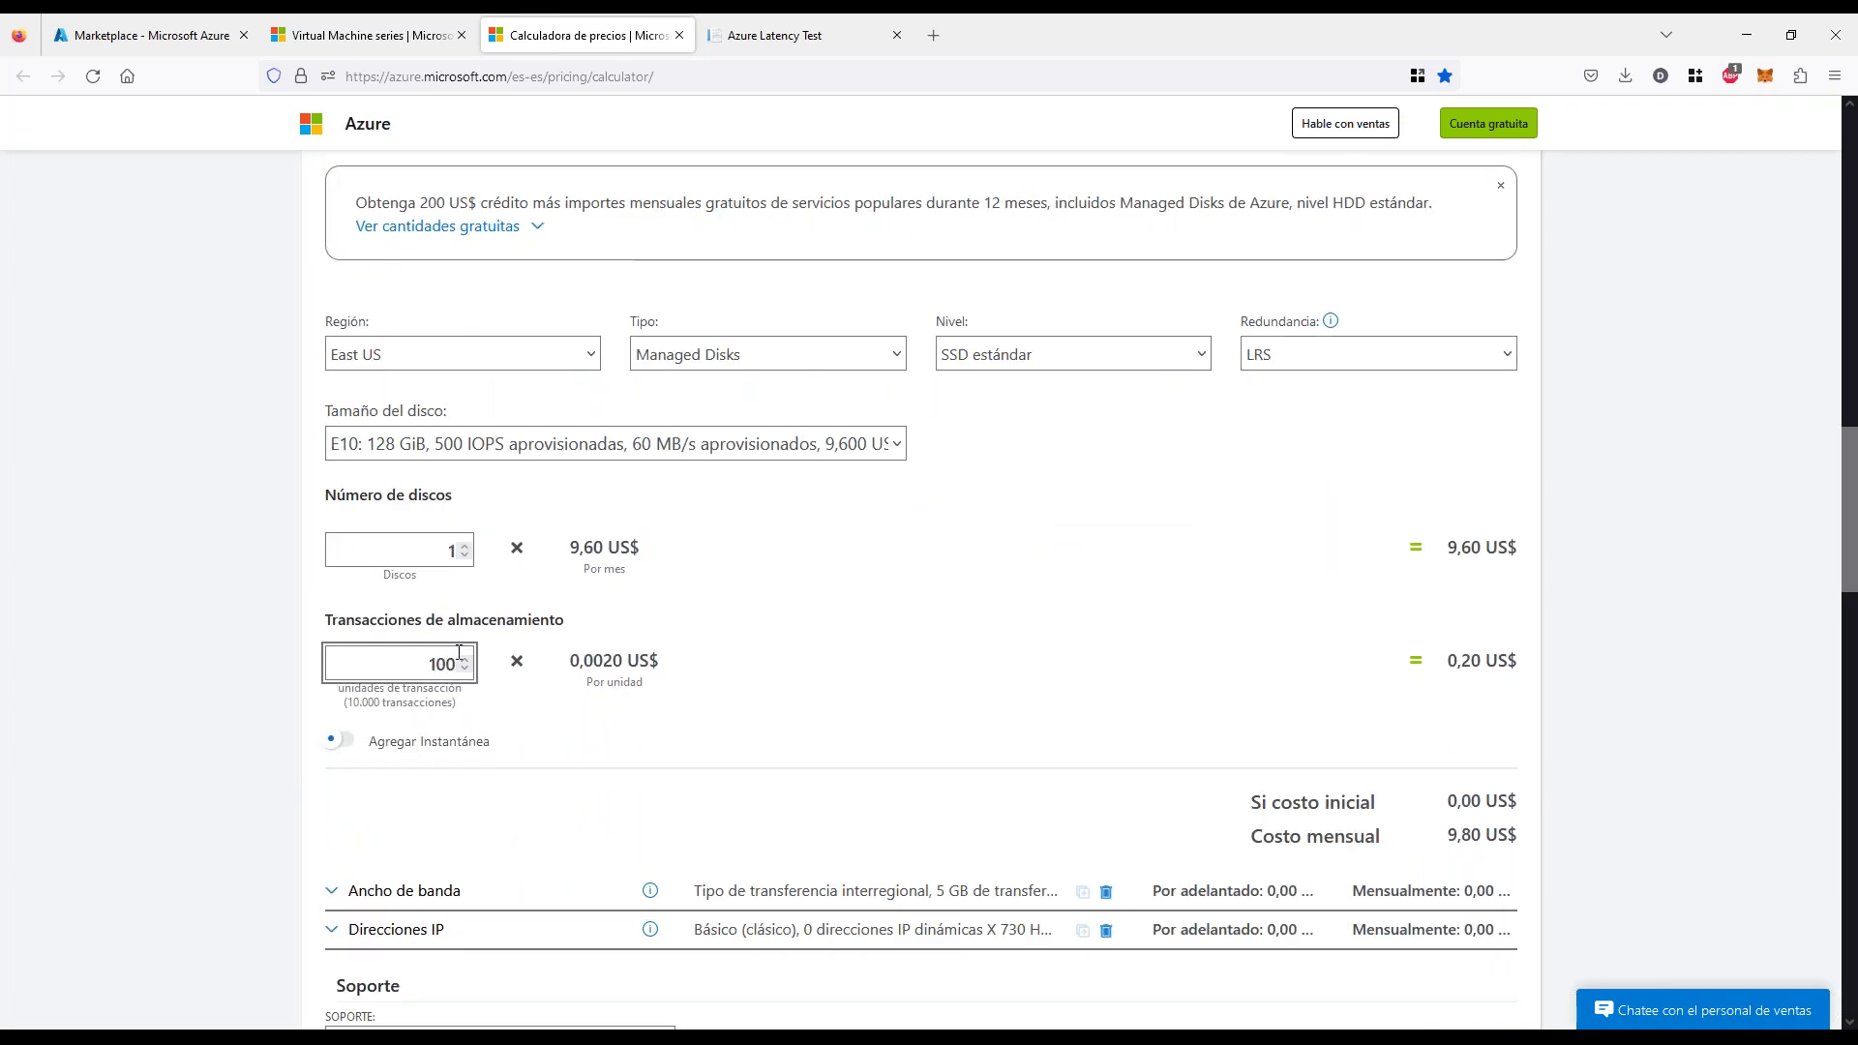
{"action": "type", "text": "0"}
{"action": "left_click", "coordinate": [239, 668]}
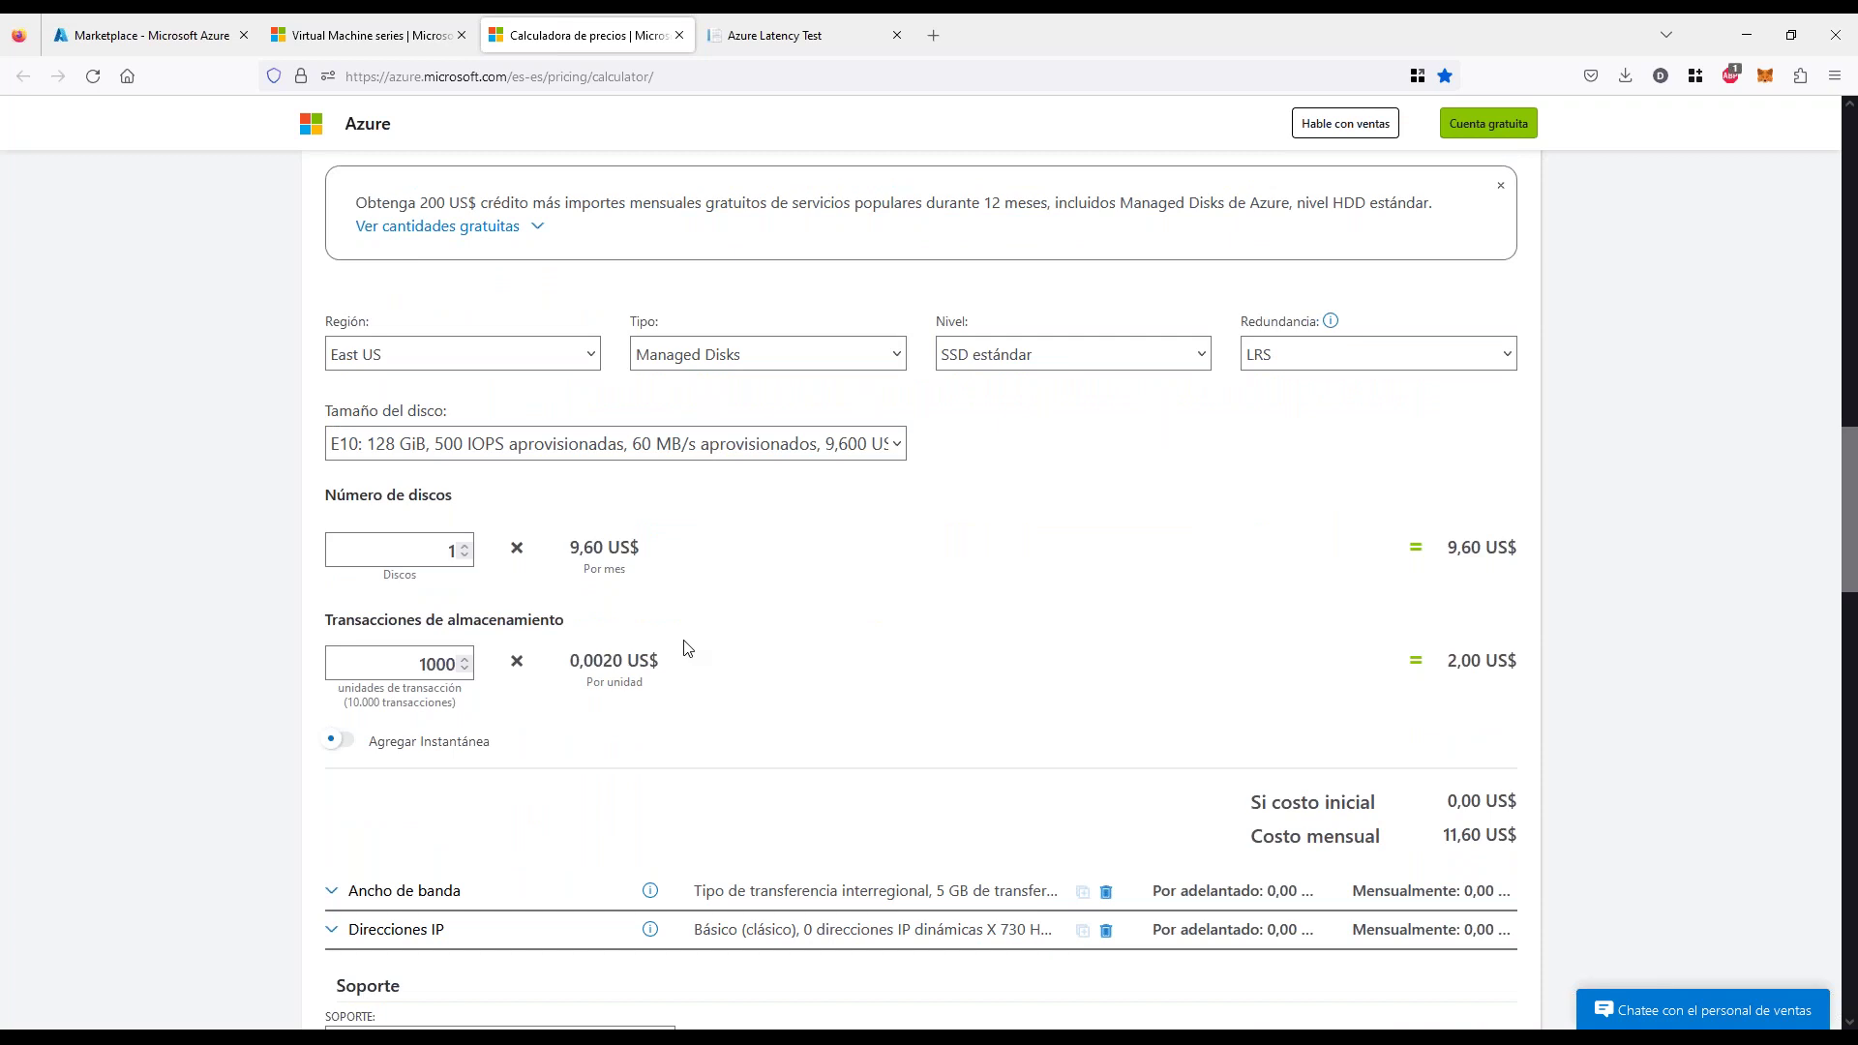
Try 1 storage transaction unit to compare the cost and restore the quantity to 1000 units
{"action": "left_click_drag", "start_coordinate": [579, 660], "coordinate": [627, 655]}
{"action": "left_click", "coordinate": [628, 713]}
{"action": "left_click_drag", "start_coordinate": [423, 664], "coordinate": [476, 664]}
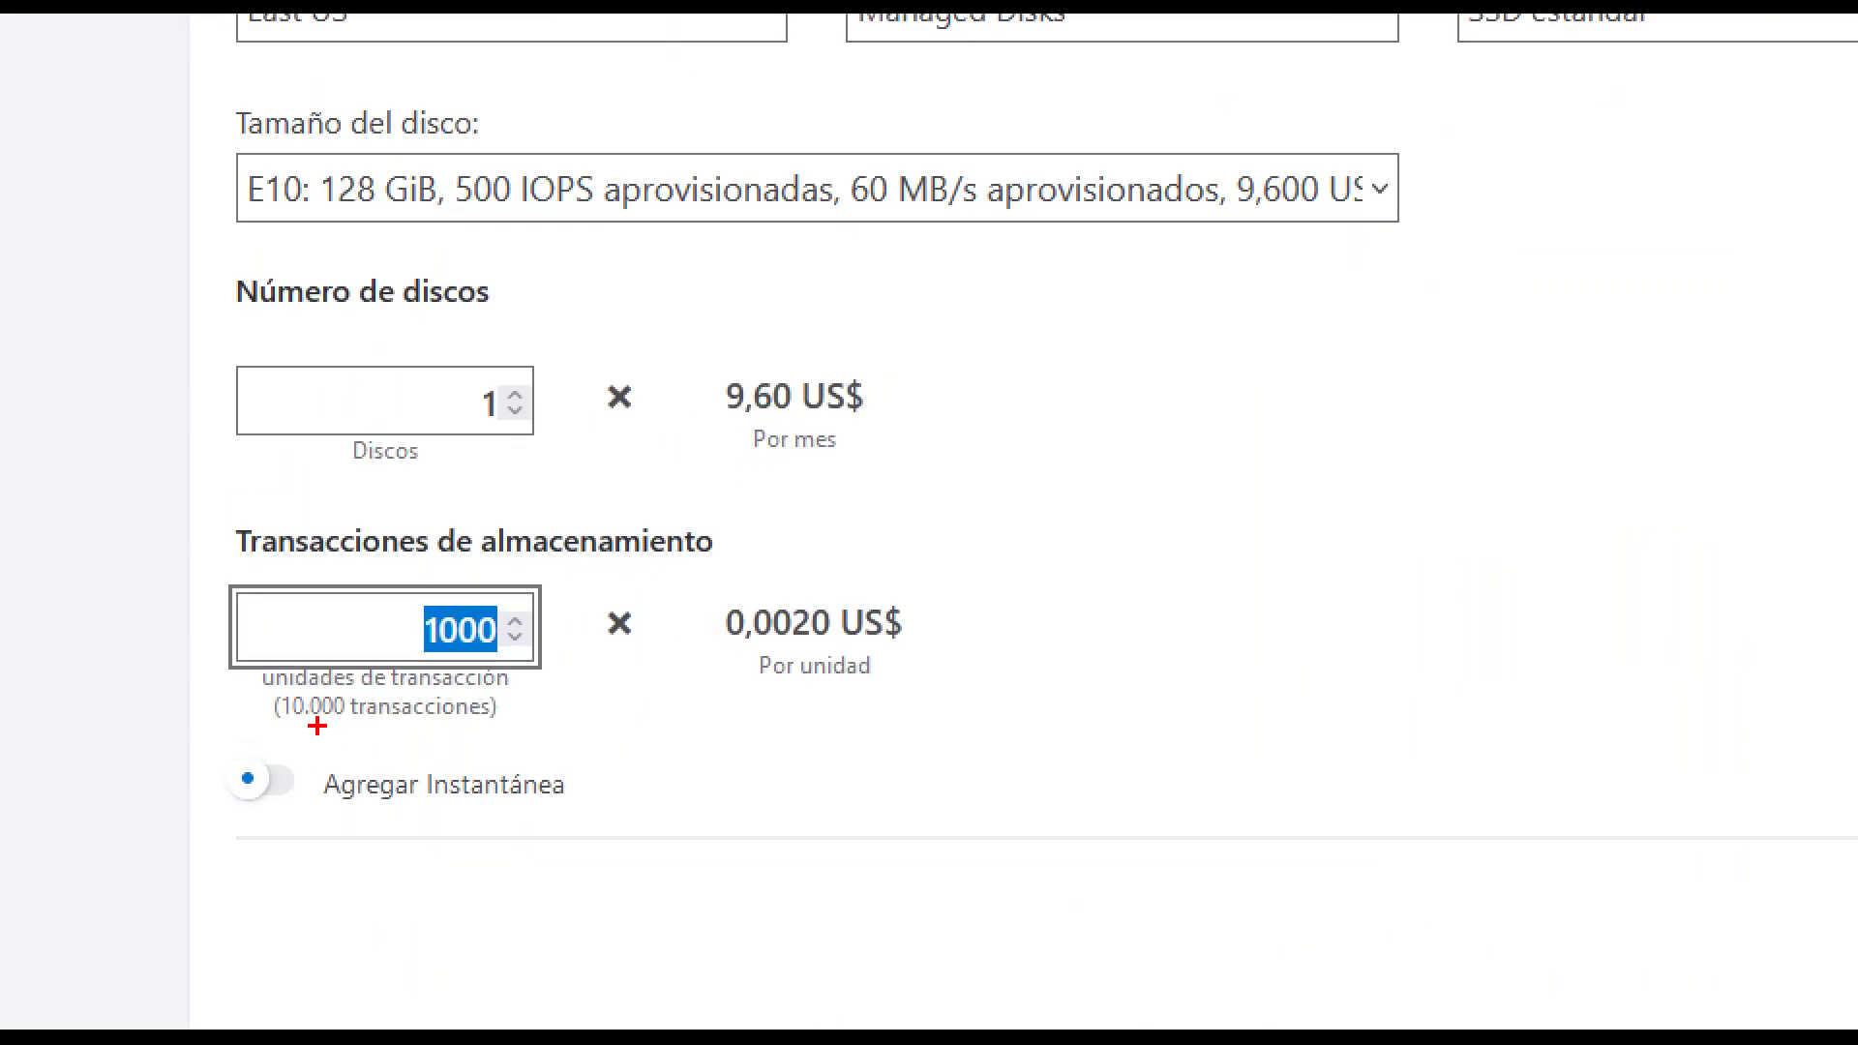
{"action": "left_click_drag", "start_coordinate": [275, 731], "coordinate": [487, 733]}
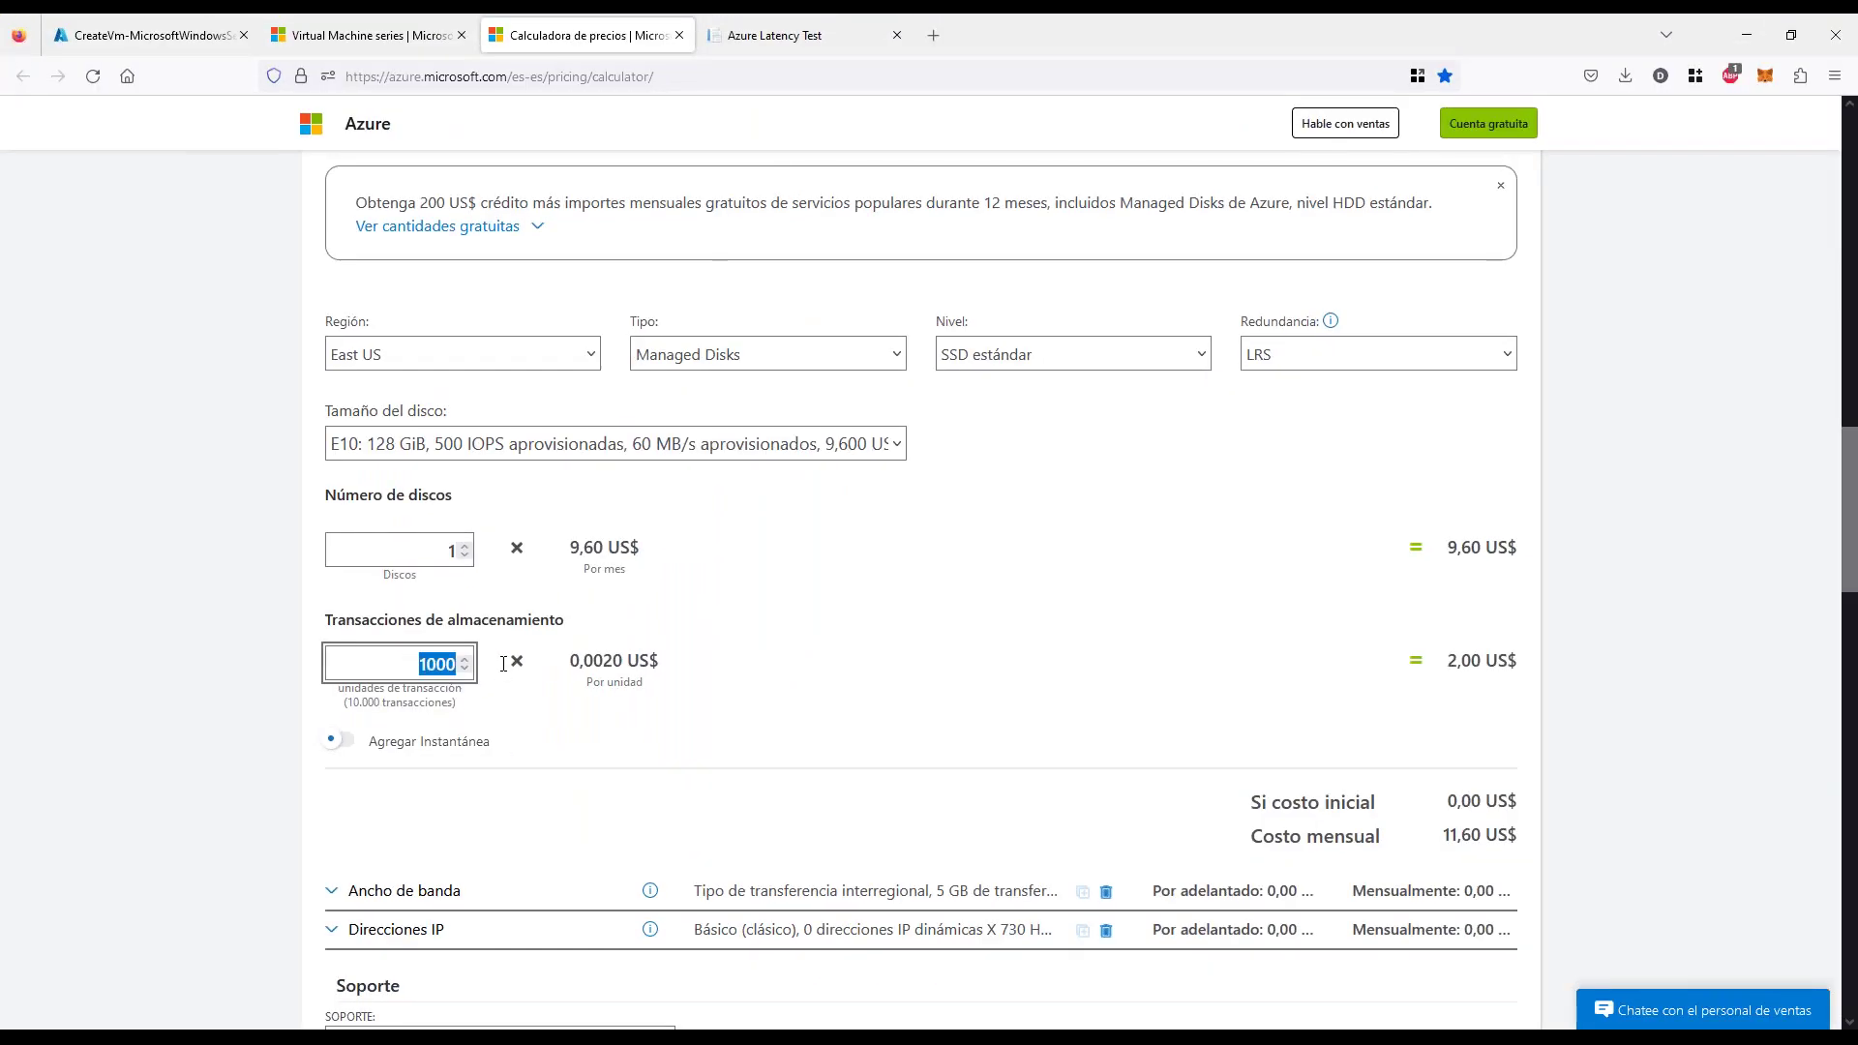
{"action": "type", "text": "1"}
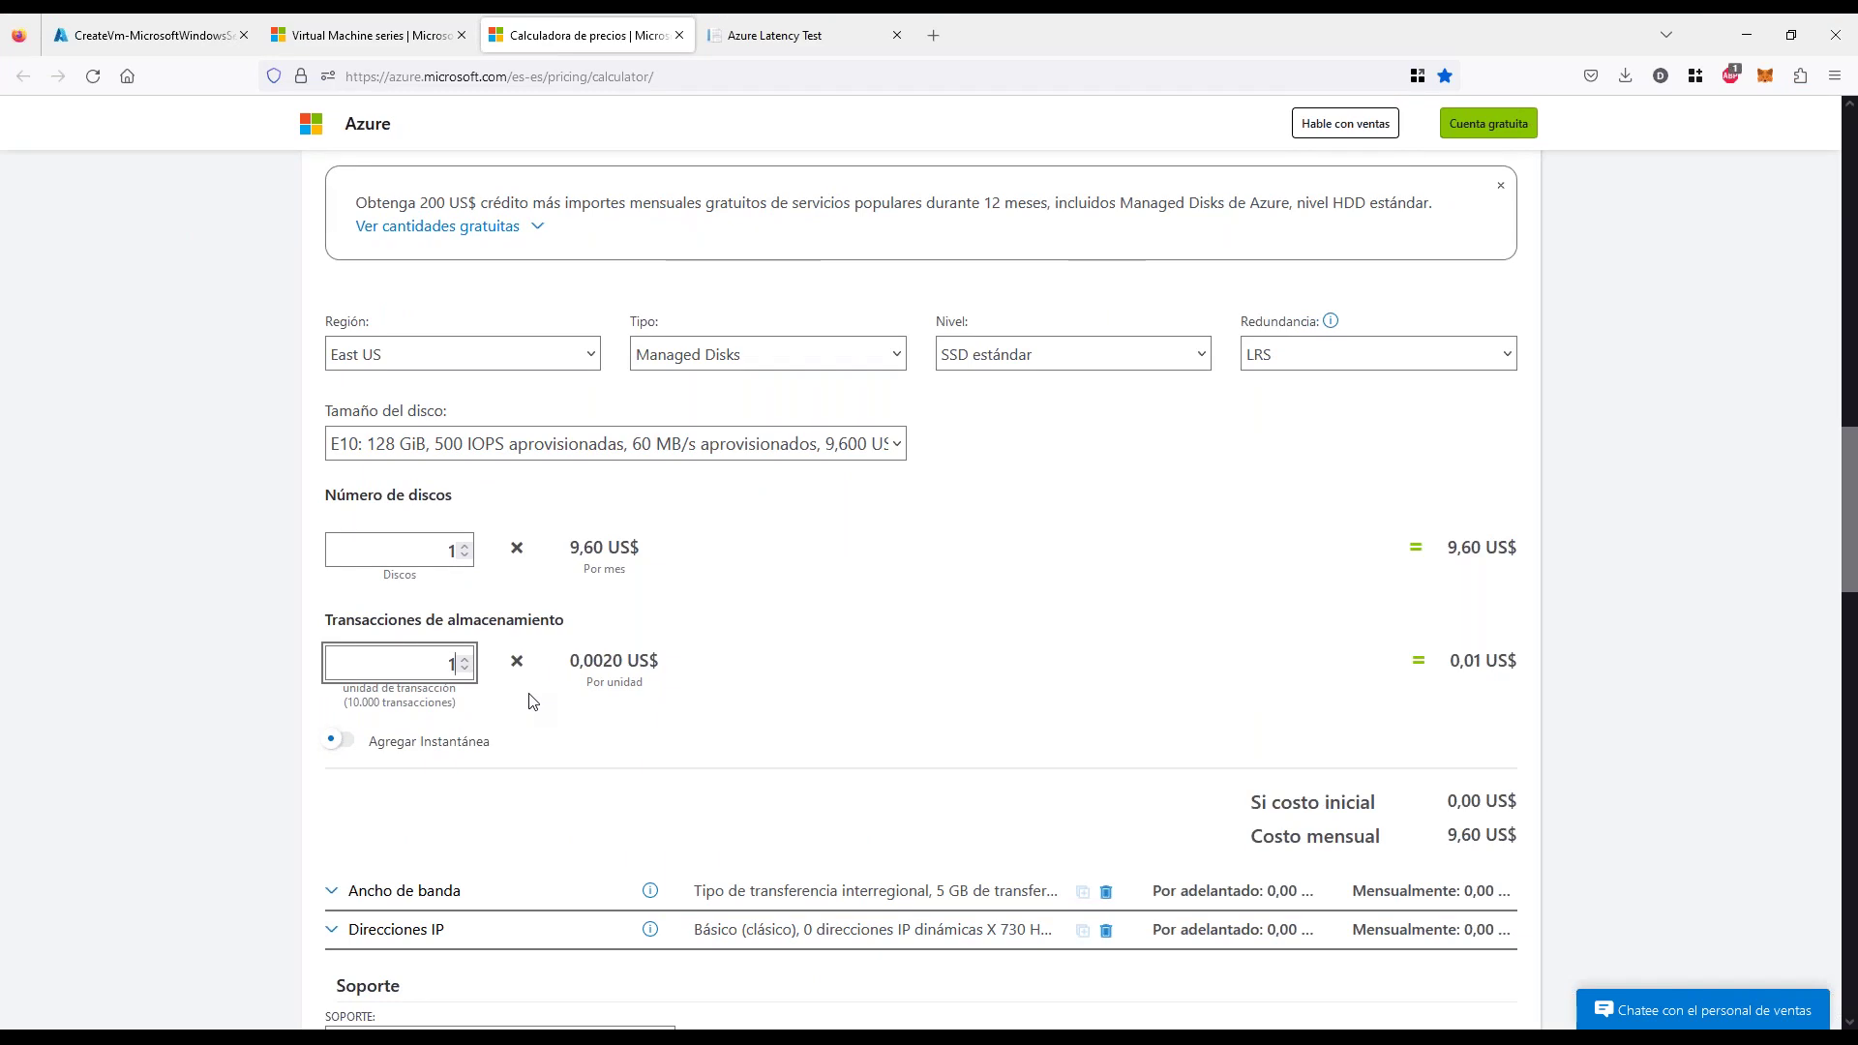
{"action": "type", "text": "000"}
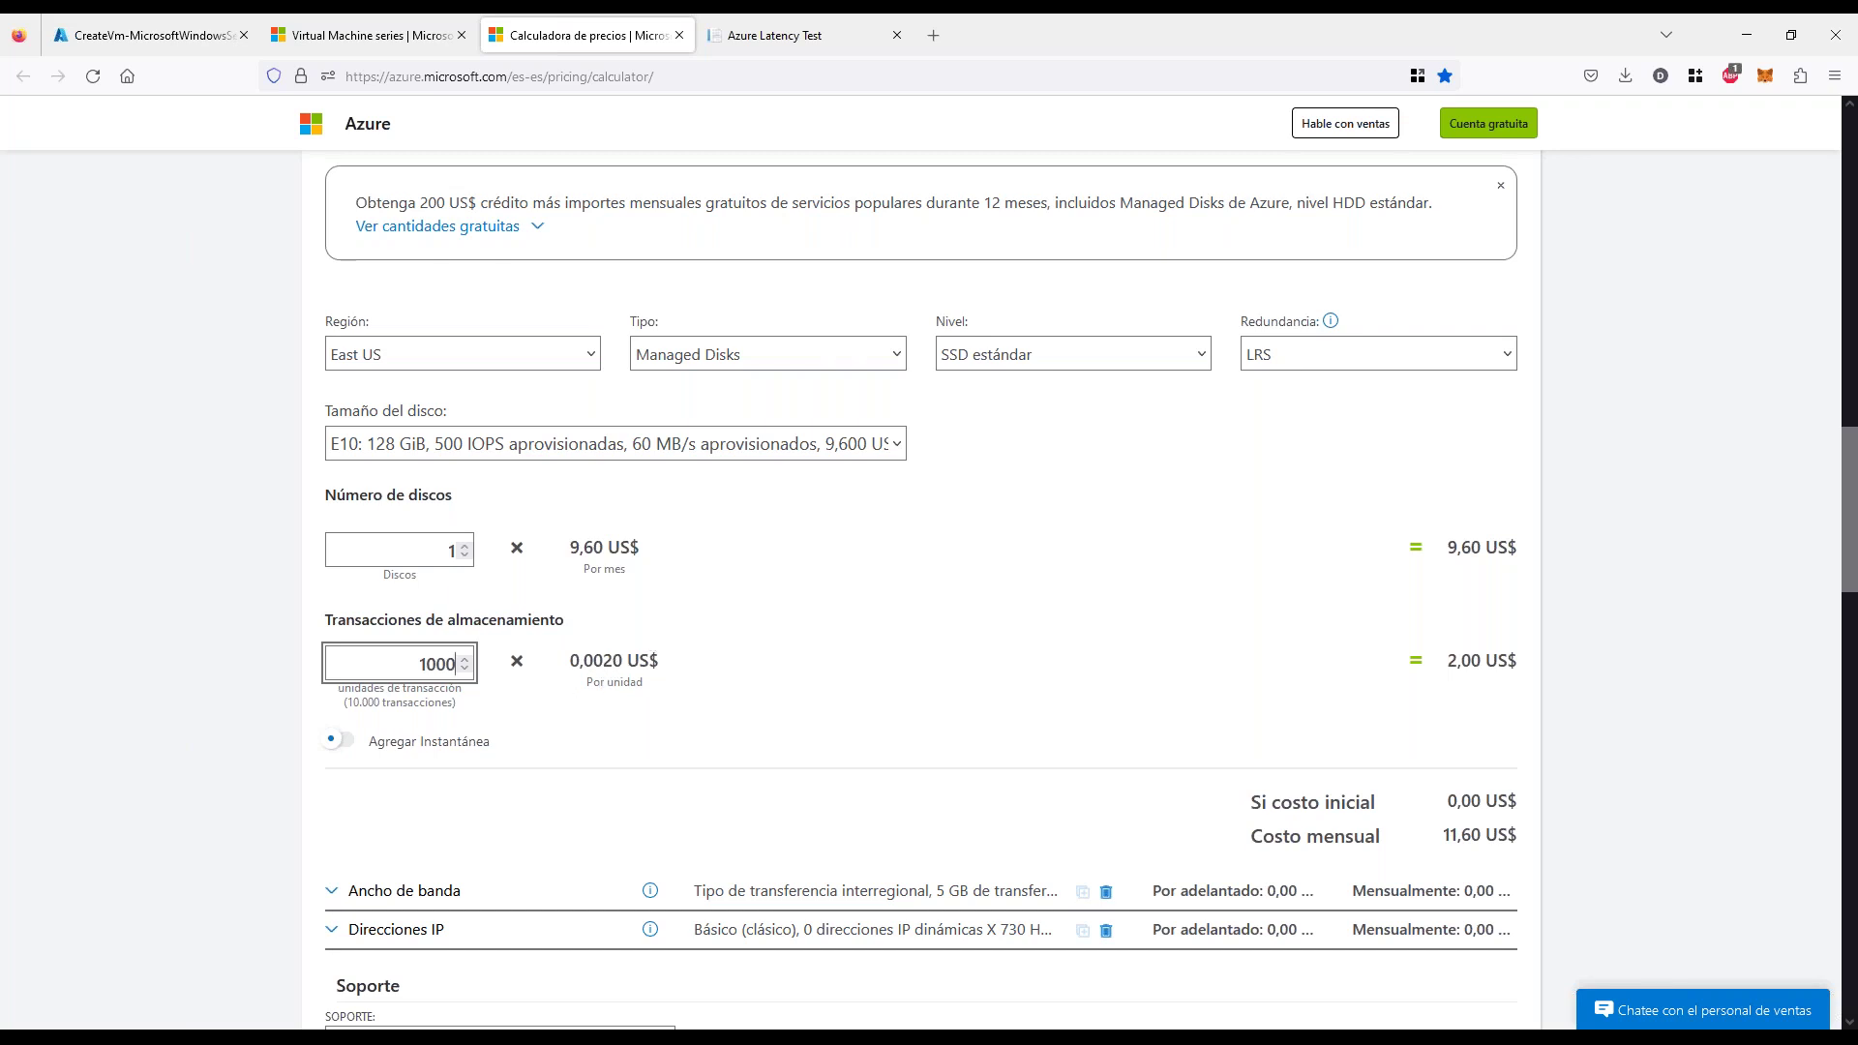
Check the monthly cost of the storage transactions against the number of units entered
{"action": "left_click_drag", "start_coordinate": [1440, 666], "coordinate": [1498, 666]}
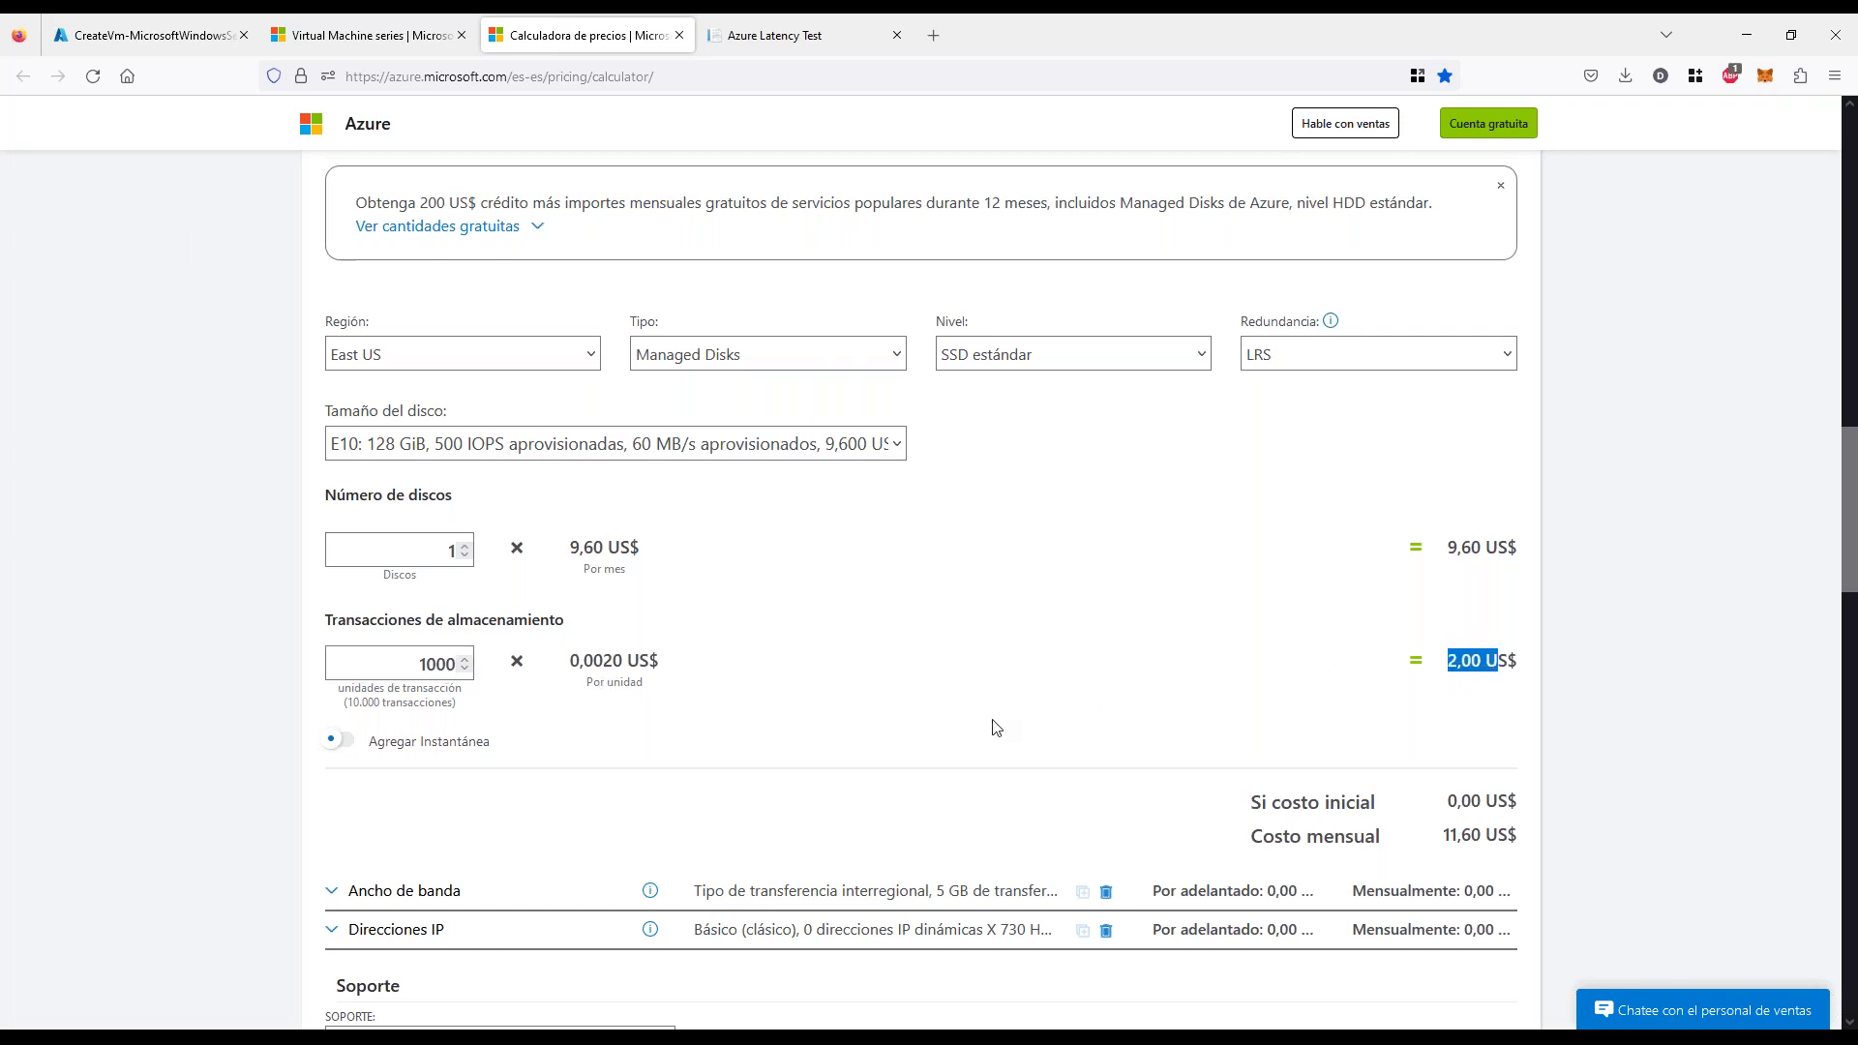
{"action": "left_click", "coordinate": [256, 624]}
{"action": "double_click", "coordinate": [410, 661]}
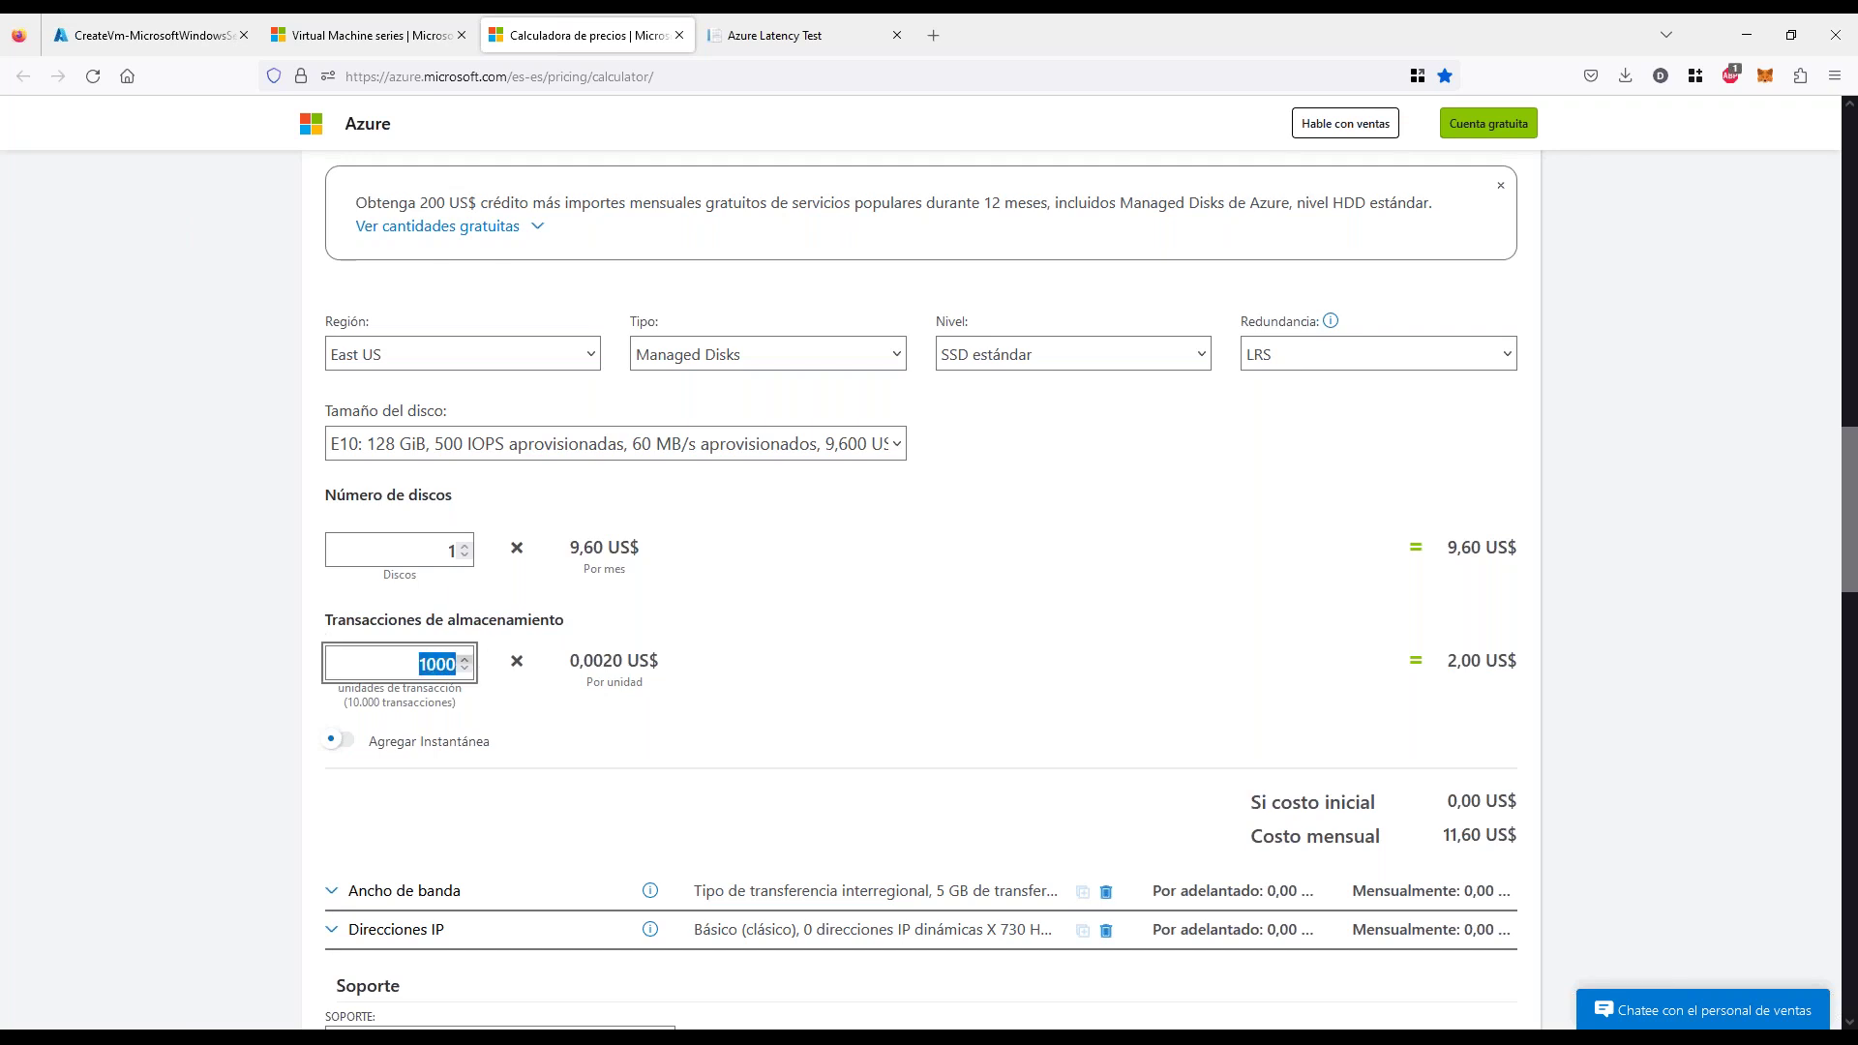
{"action": "left_click", "coordinate": [235, 577]}
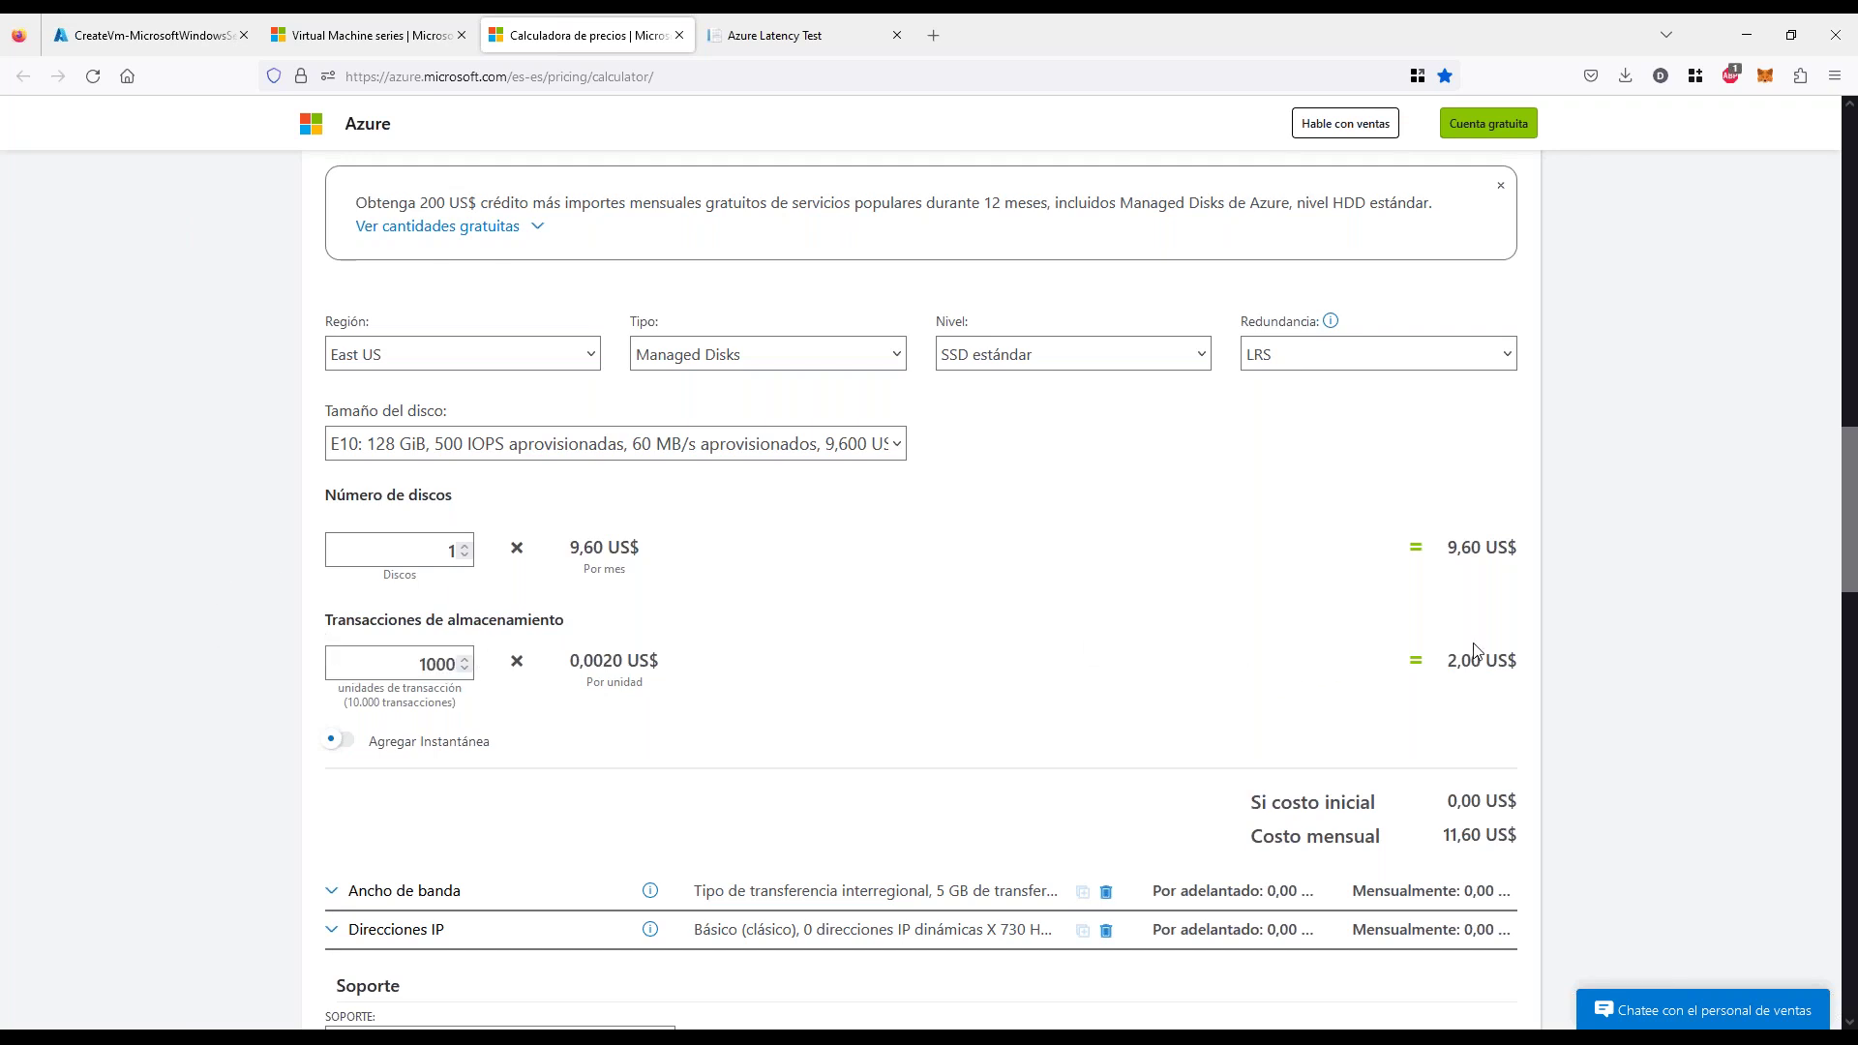
Review the managed disk's storage cost and collapse the Cuentas de almacenamiento entry in the estimate
{"action": "left_click_drag", "start_coordinate": [1452, 659], "coordinate": [1497, 661]}
{"action": "left_click", "coordinate": [266, 602]}
{"action": "scroll", "coordinate": [273, 627], "scroll_direction": "down", "scroll_amount": 2}
{"action": "scroll", "coordinate": [322, 347], "scroll_direction": "up", "scroll_amount": 5}
{"action": "left_click", "coordinate": [325, 346]}
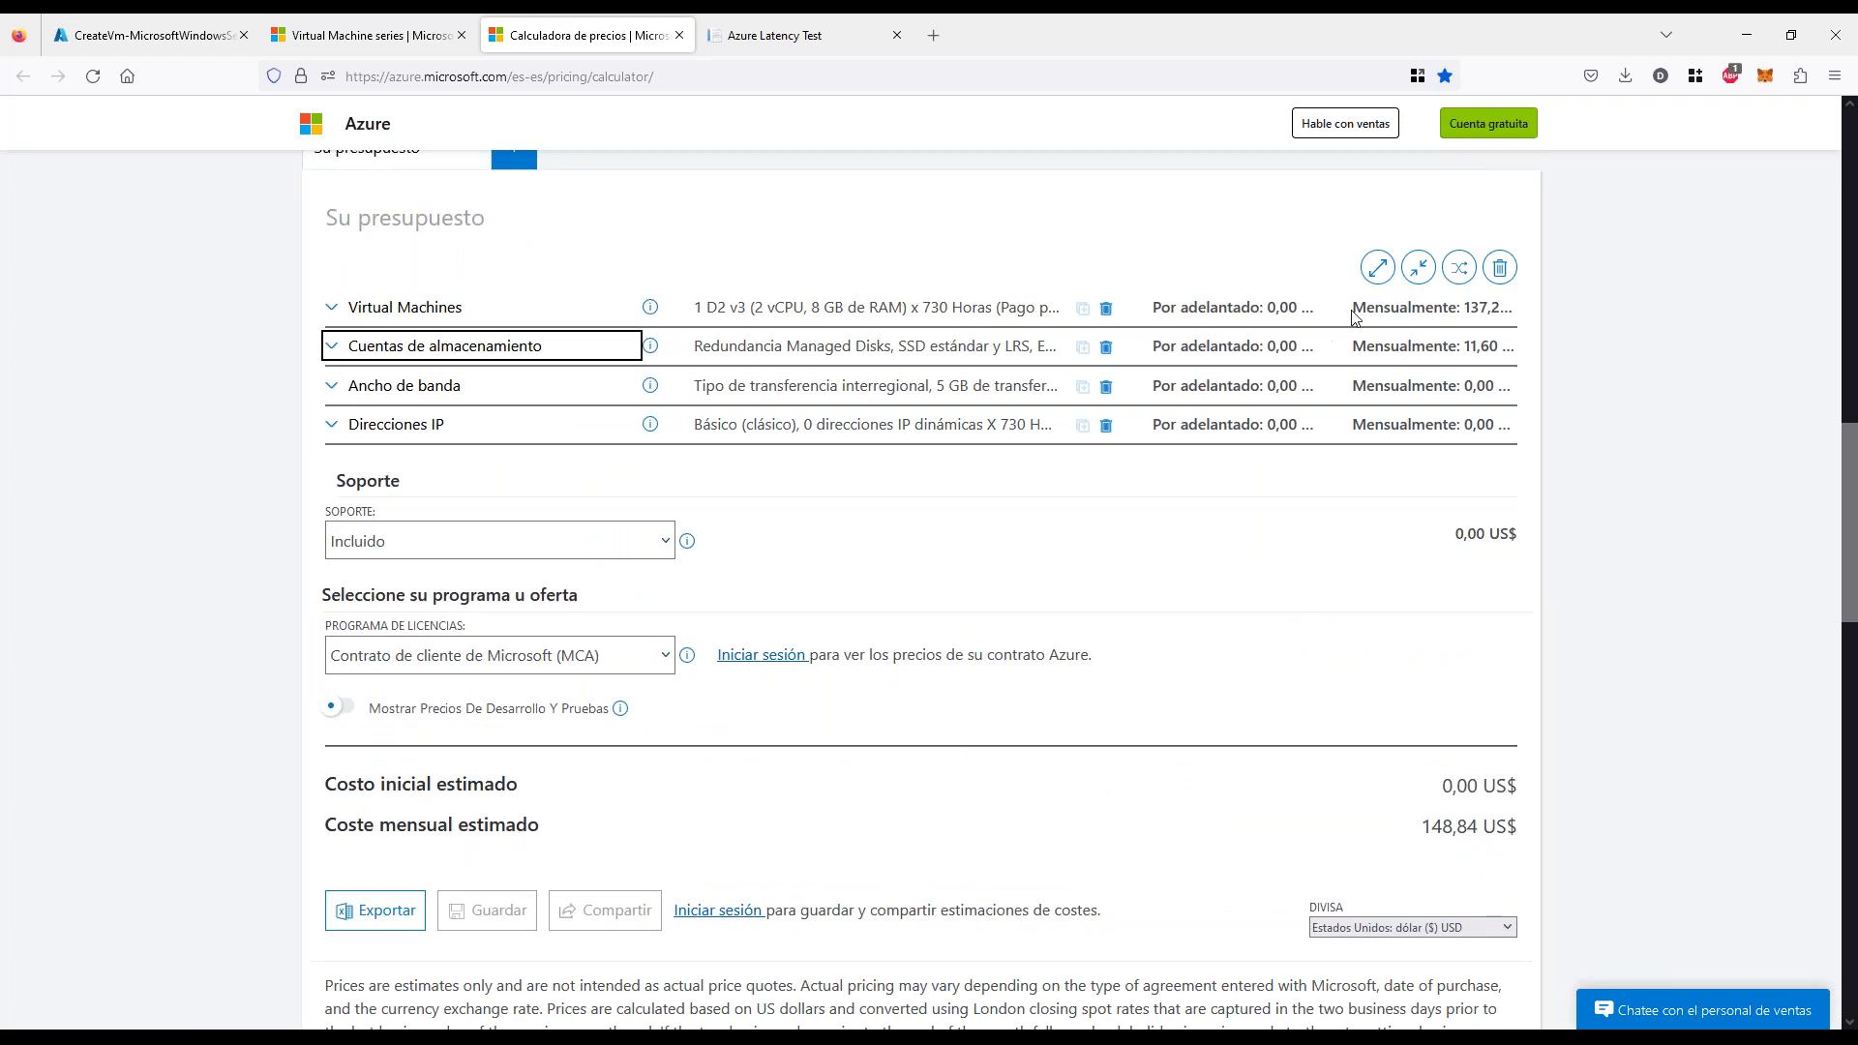
Rearrange the estimate's services so that Direcciones IP comes before Ancho de banda and save the order
{"action": "left_click", "coordinate": [1459, 268]}
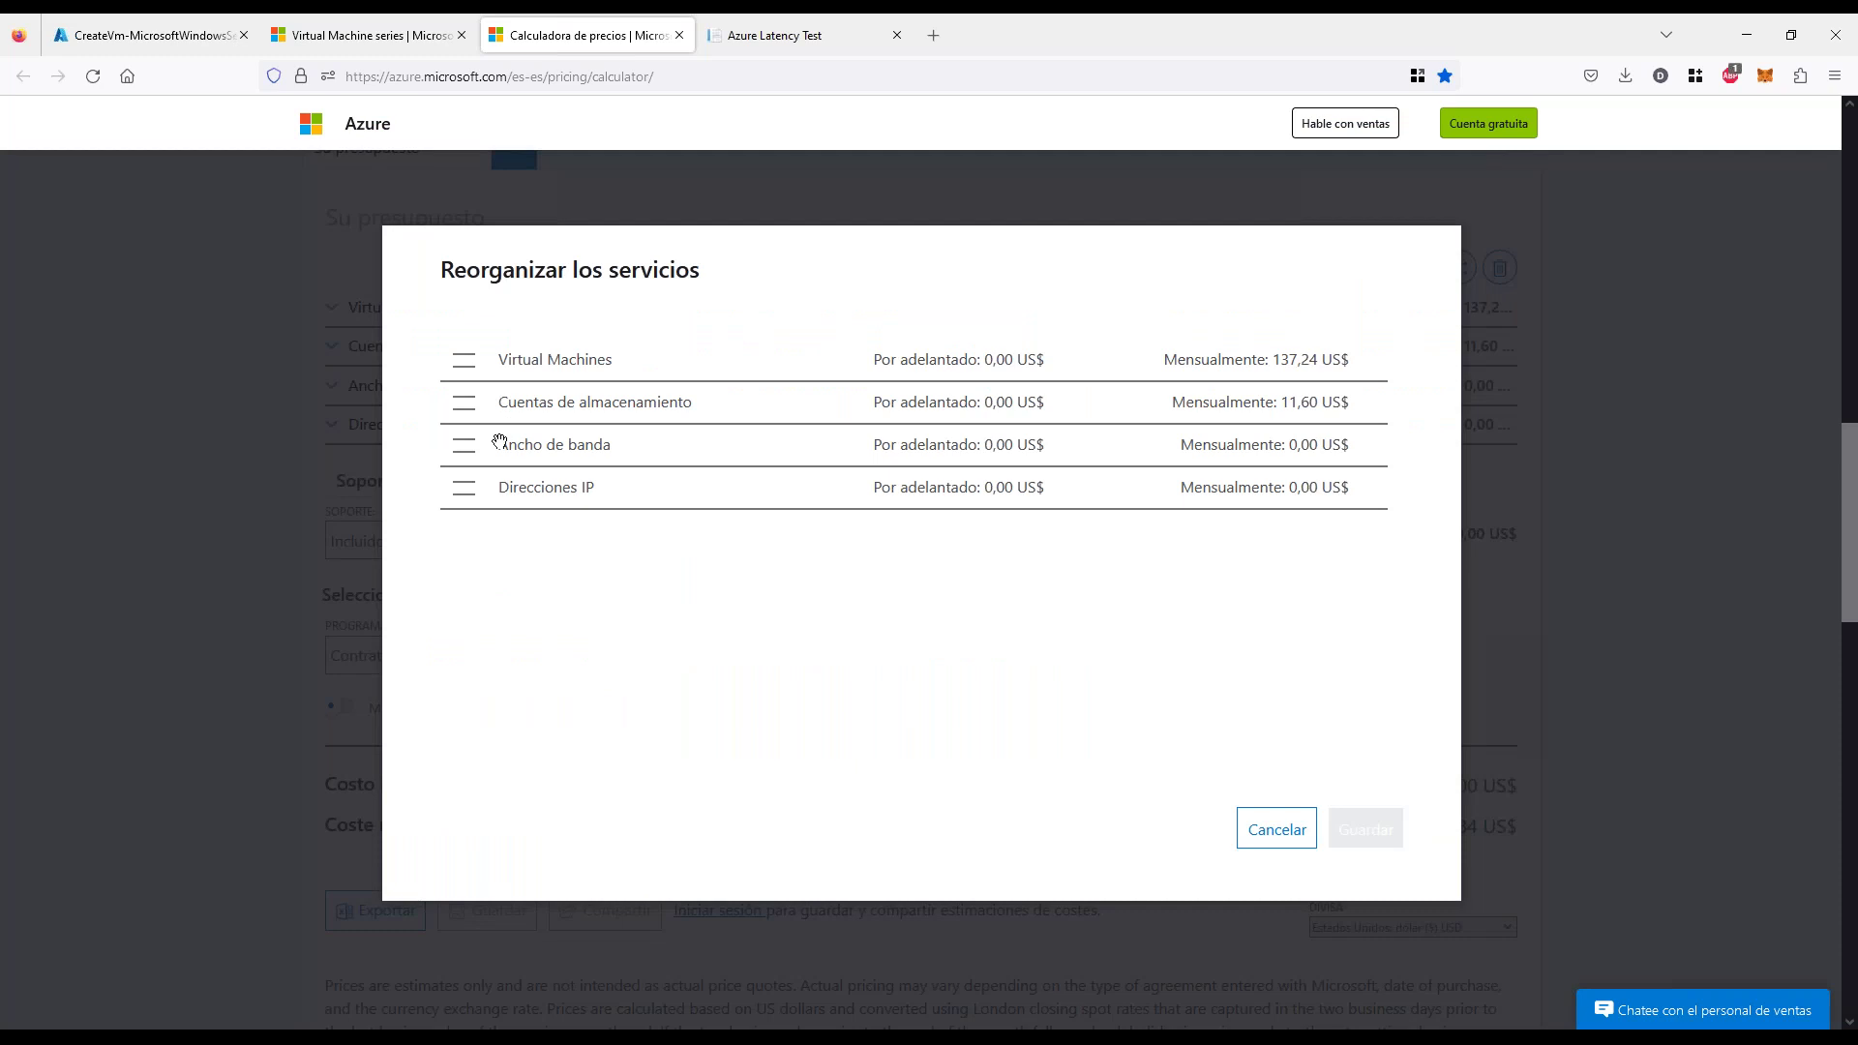
{"action": "left_click_drag", "start_coordinate": [499, 441], "coordinate": [472, 487]}
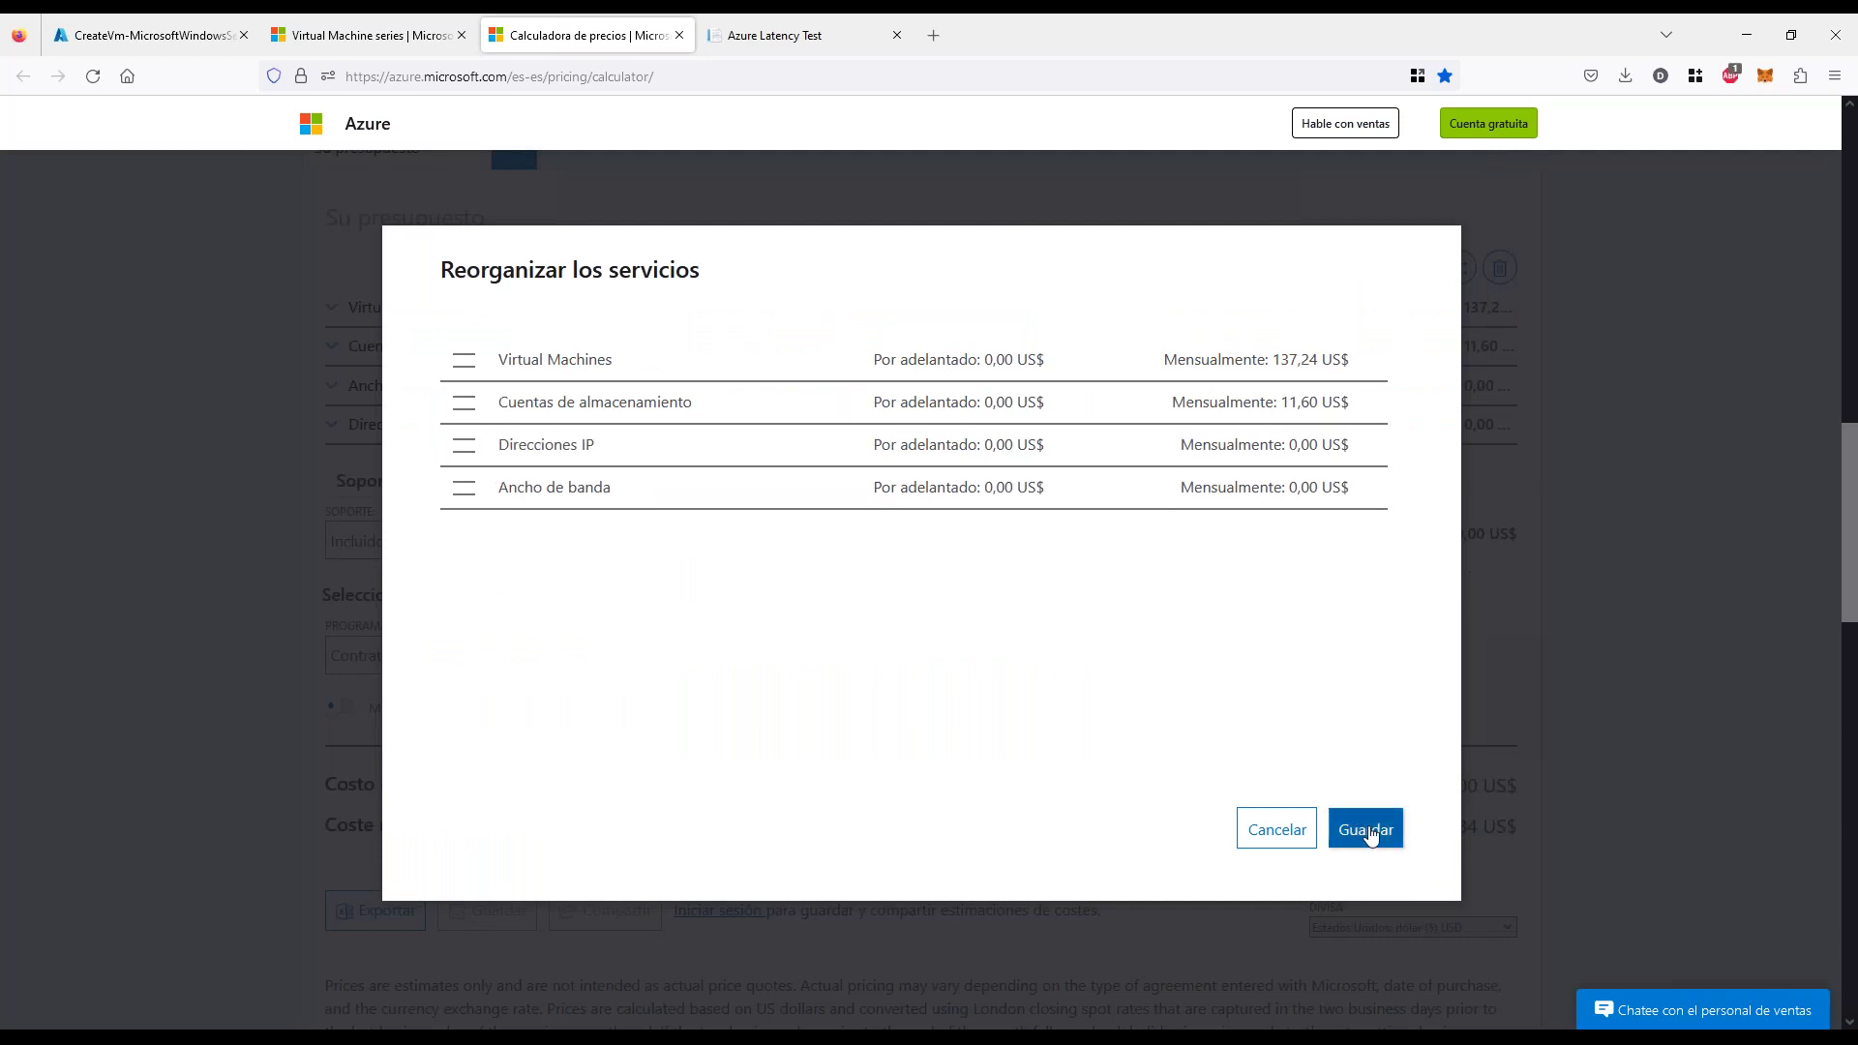
{"action": "left_click", "coordinate": [1365, 829]}
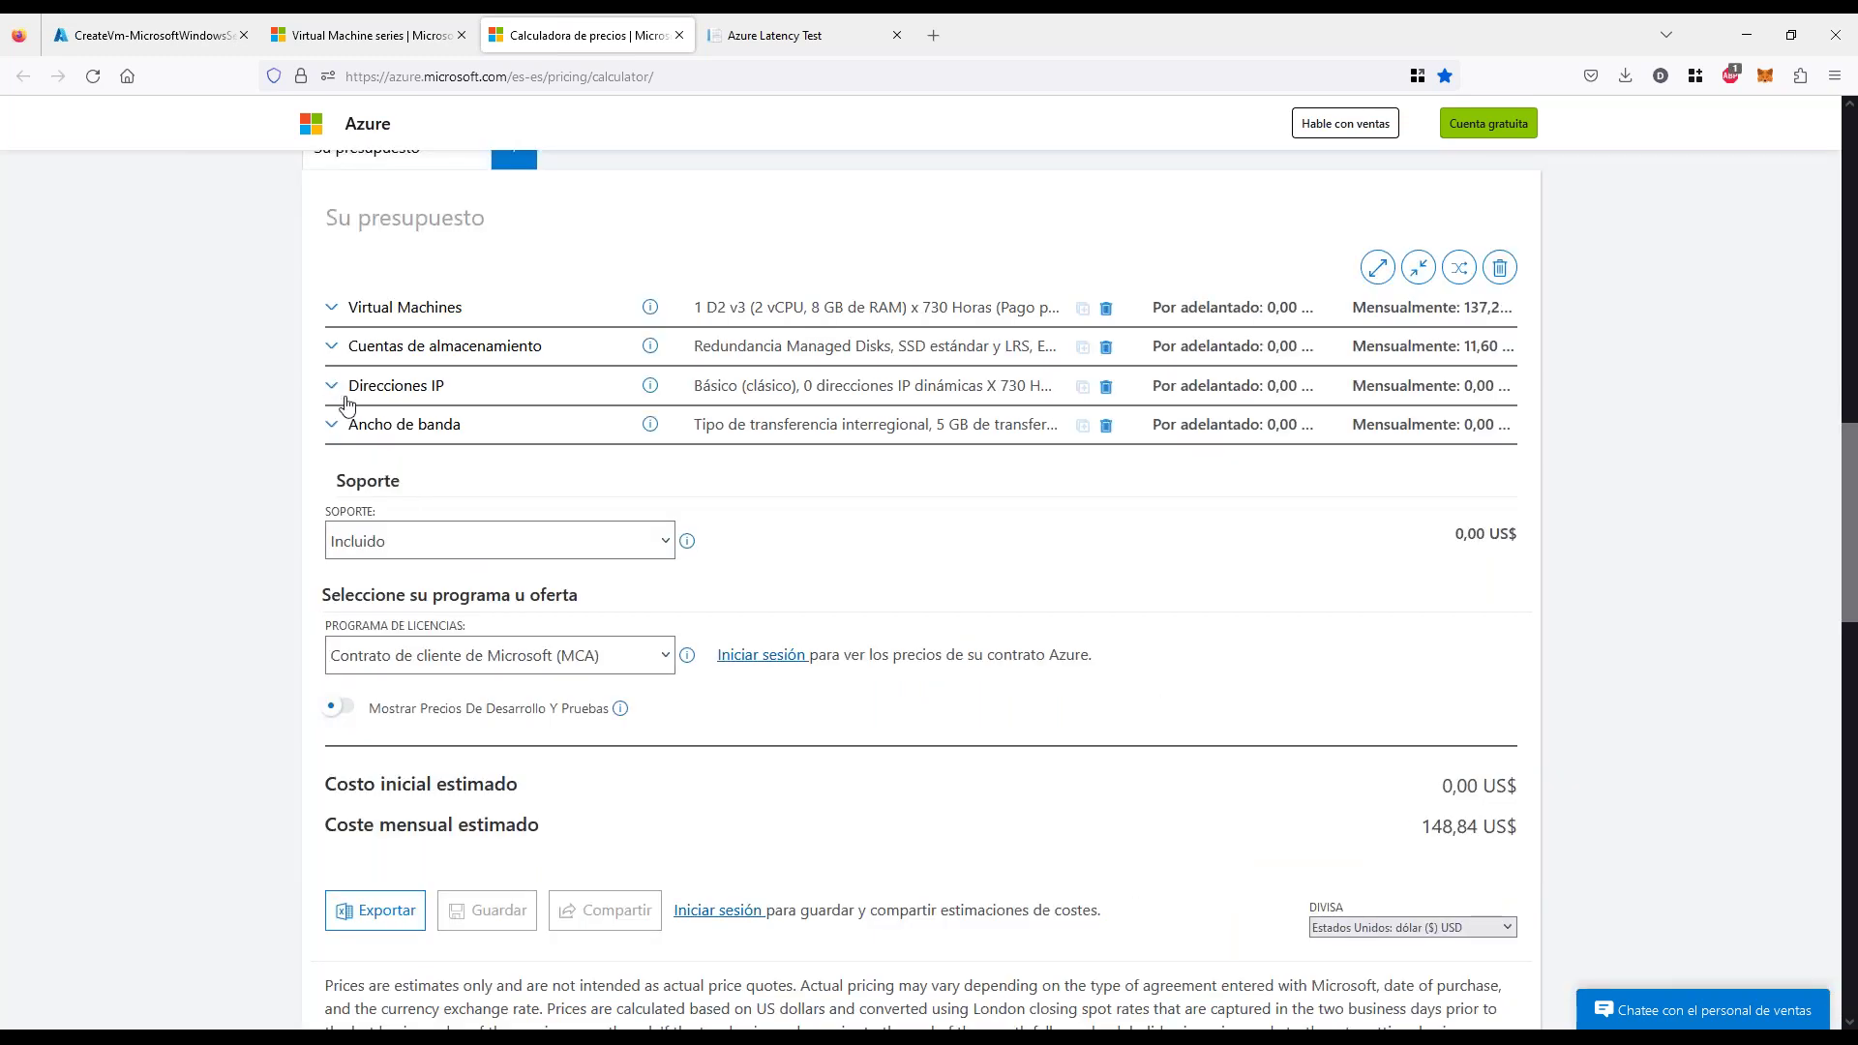
Expand the Direcciones IP entry and compare its region with those of the storage account and Virtual Machines entries
{"action": "left_click", "coordinate": [346, 395]}
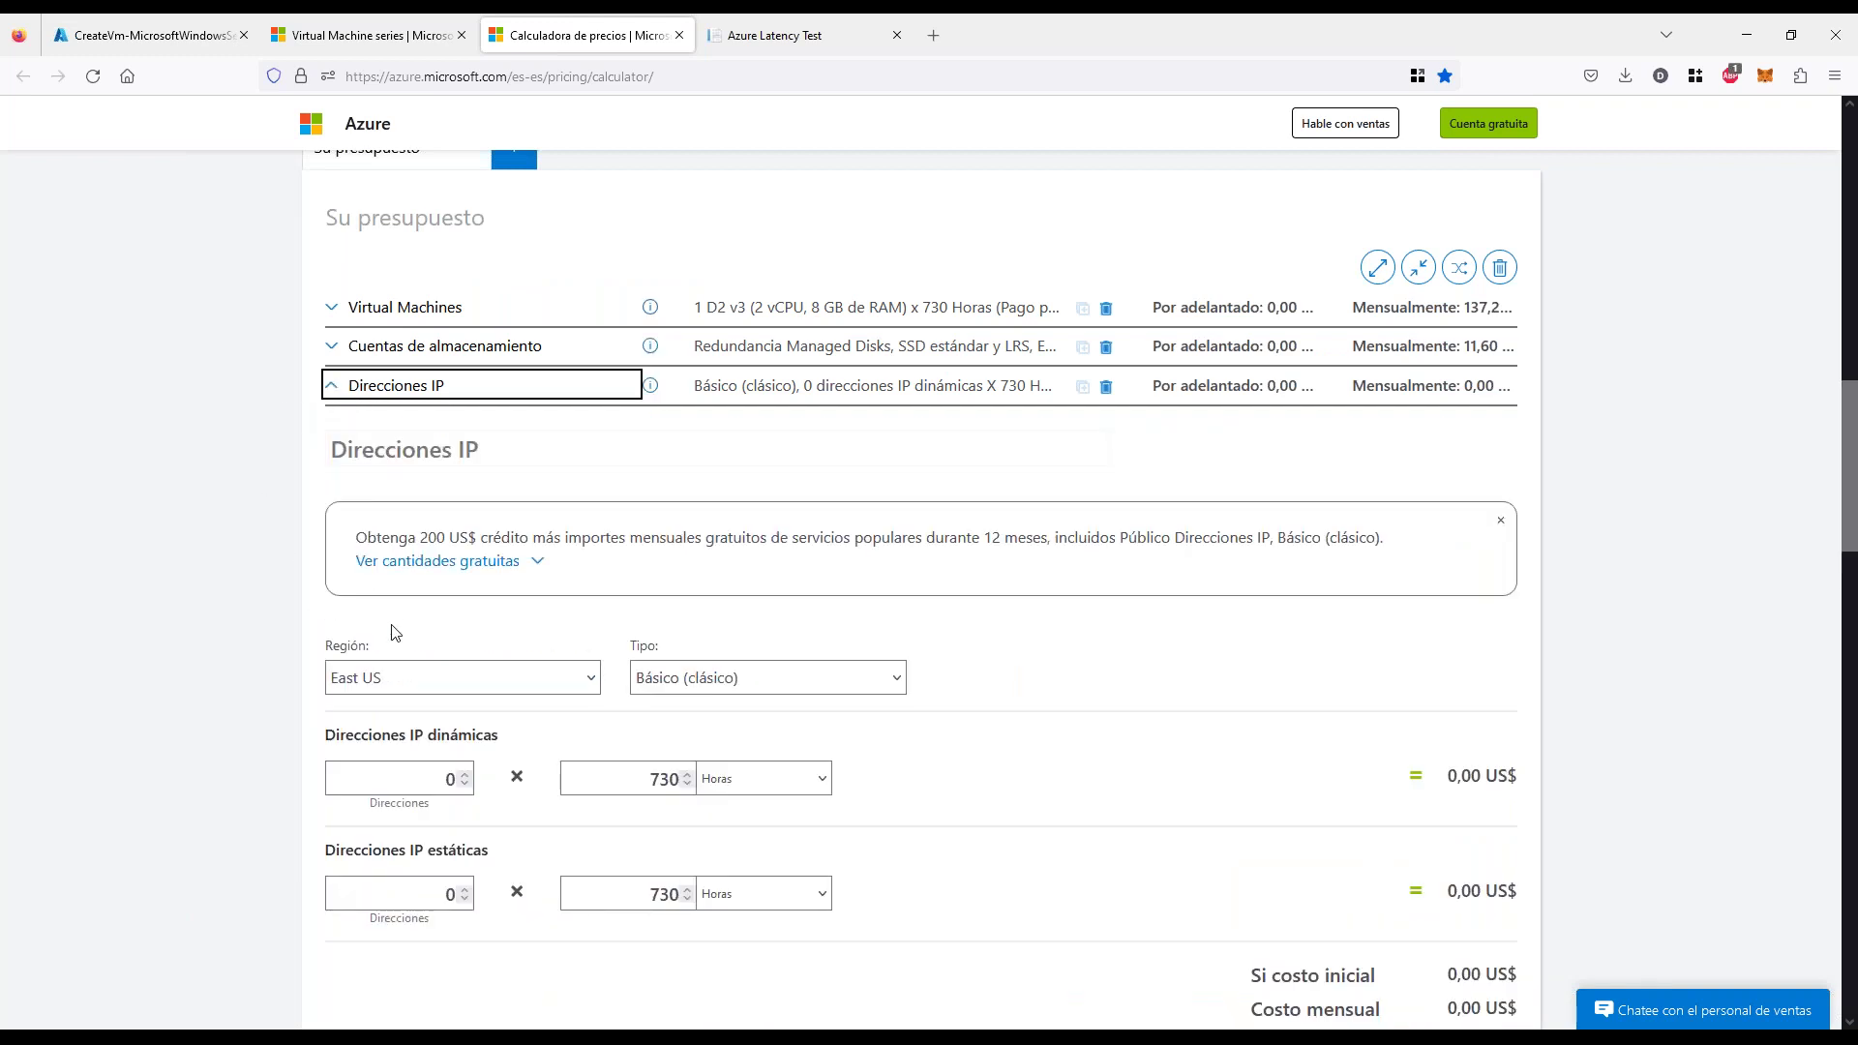
{"action": "scroll", "coordinate": [653, 604], "scroll_direction": "down", "scroll_amount": 1}
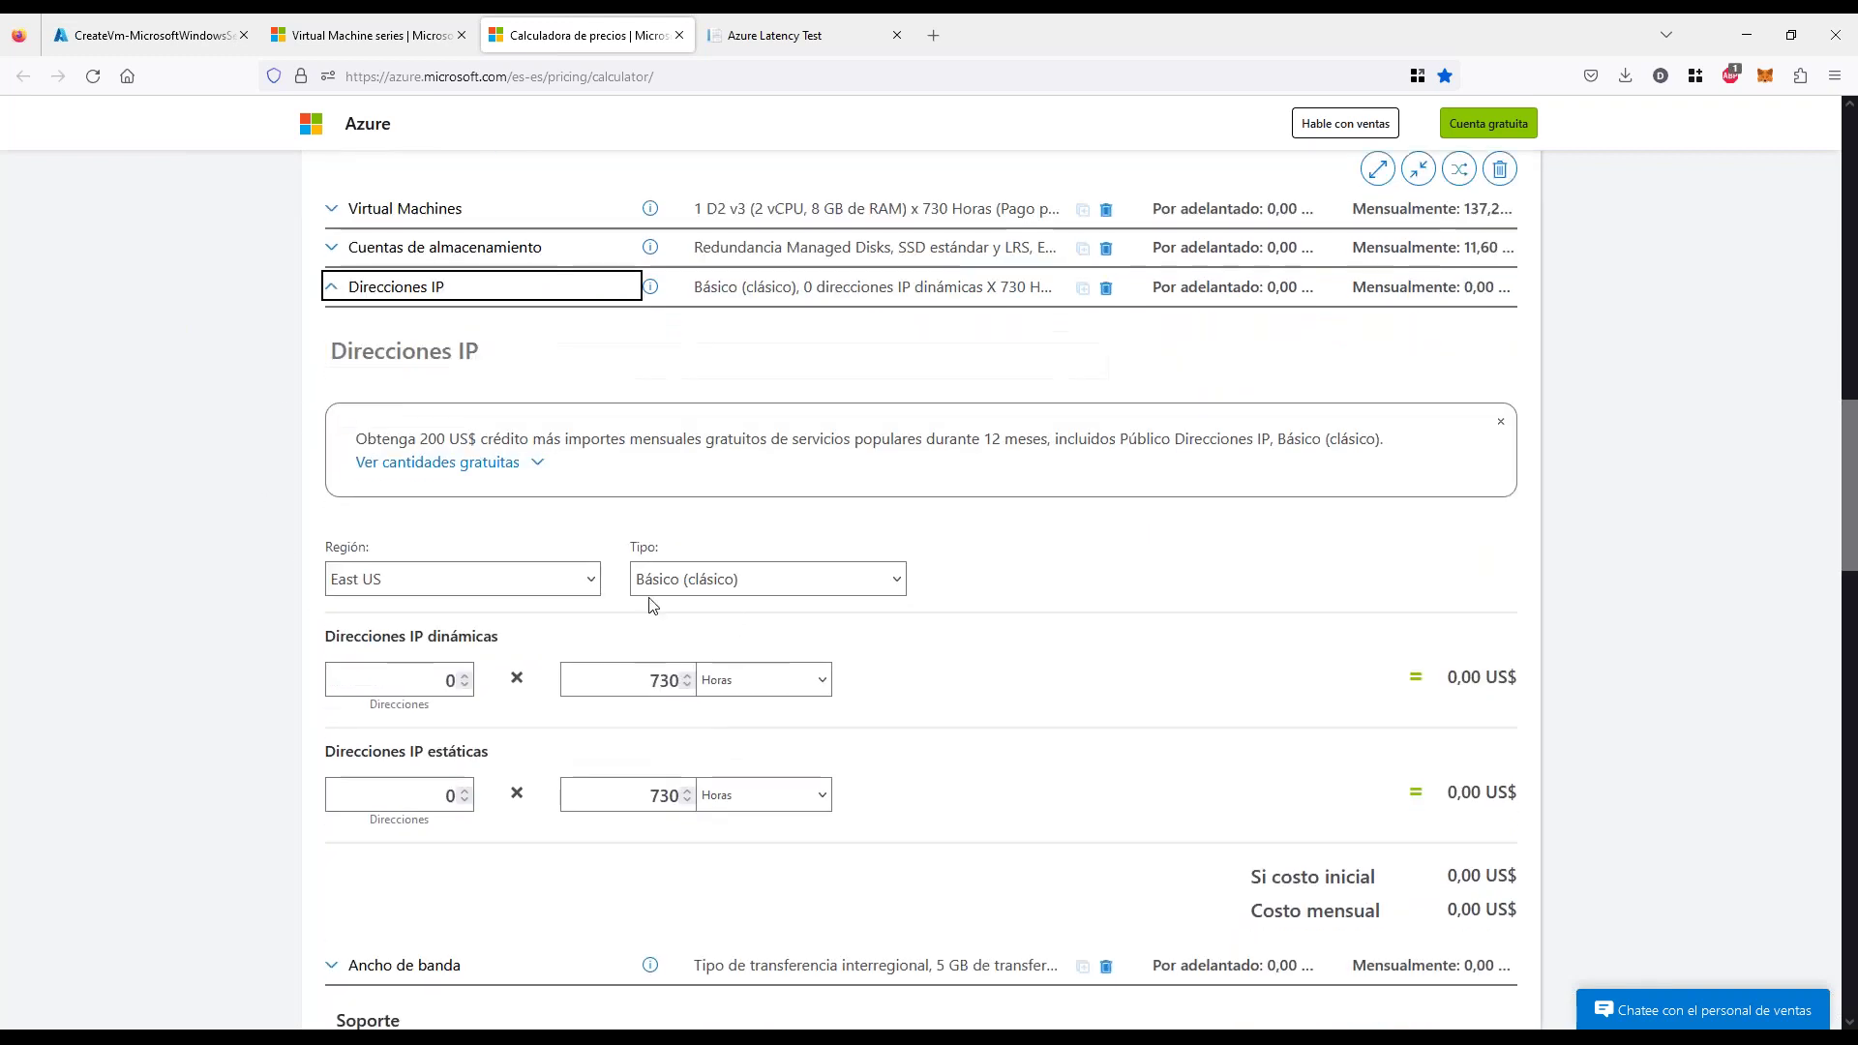
{"action": "left_click", "coordinate": [337, 244]}
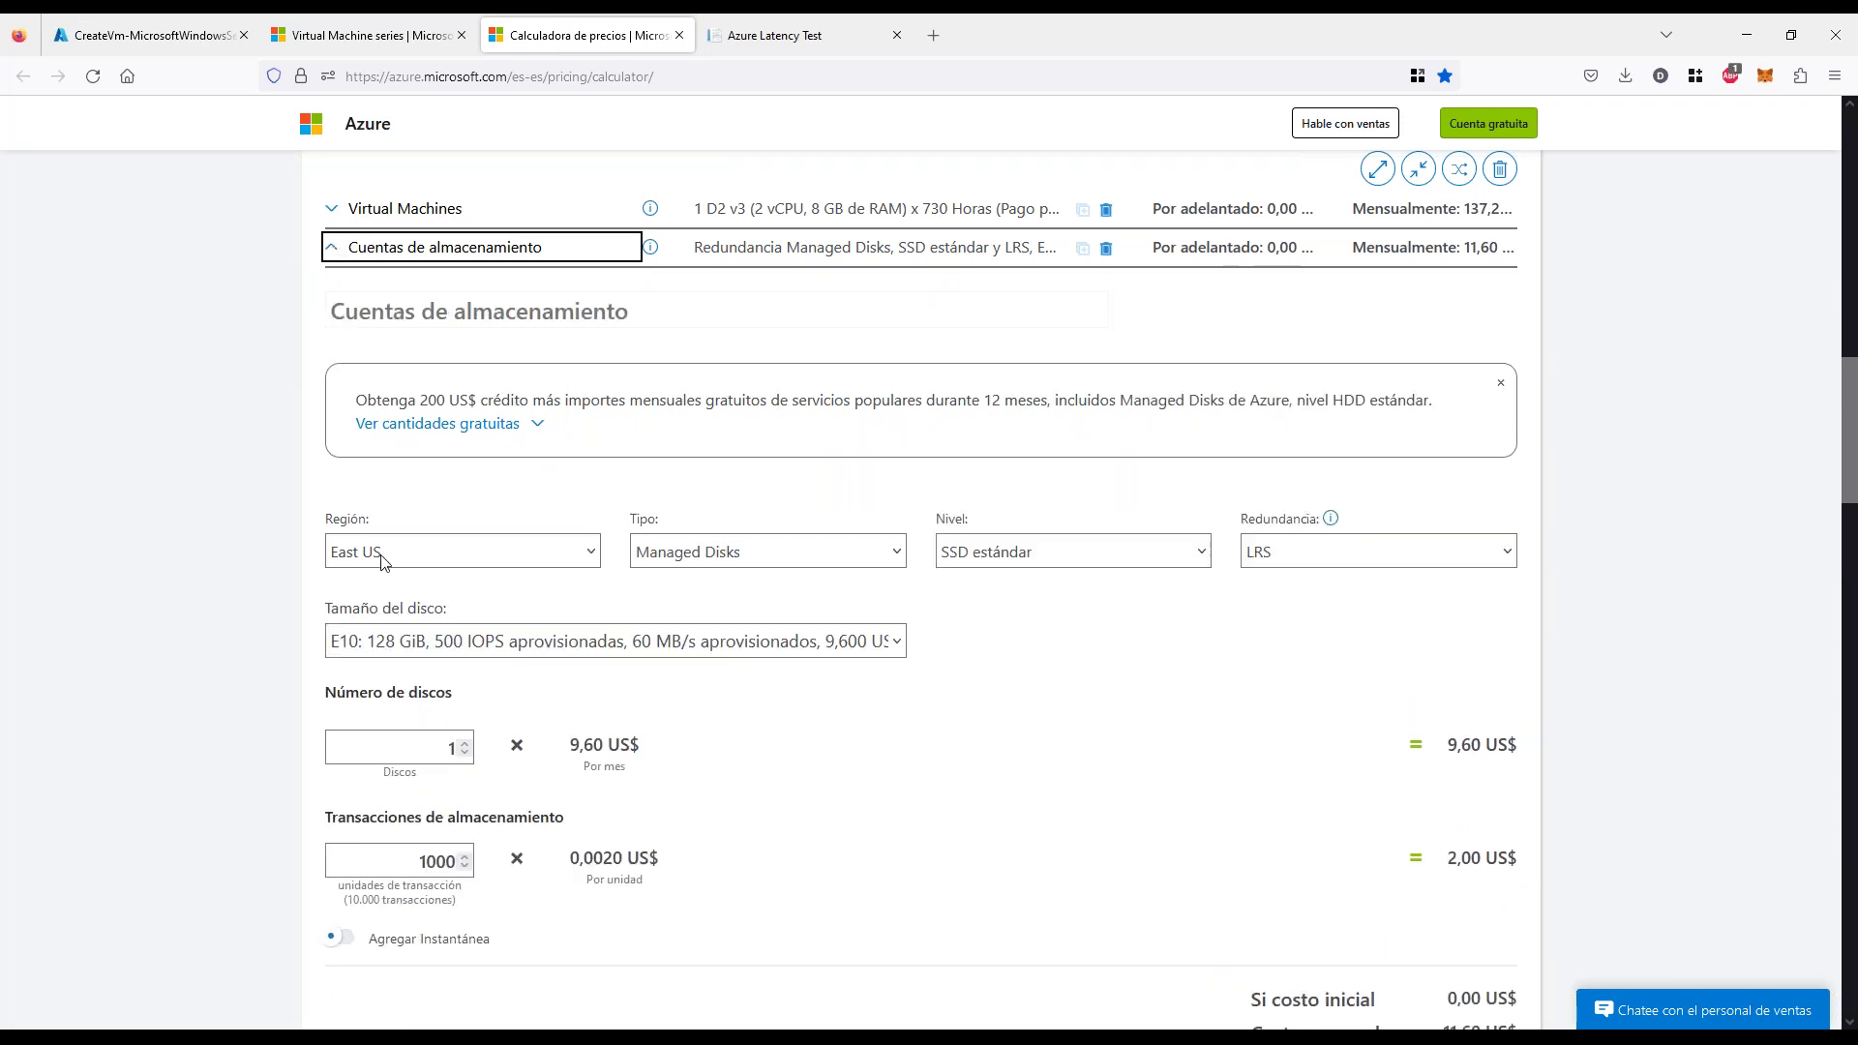
{"action": "left_click", "coordinate": [330, 210]}
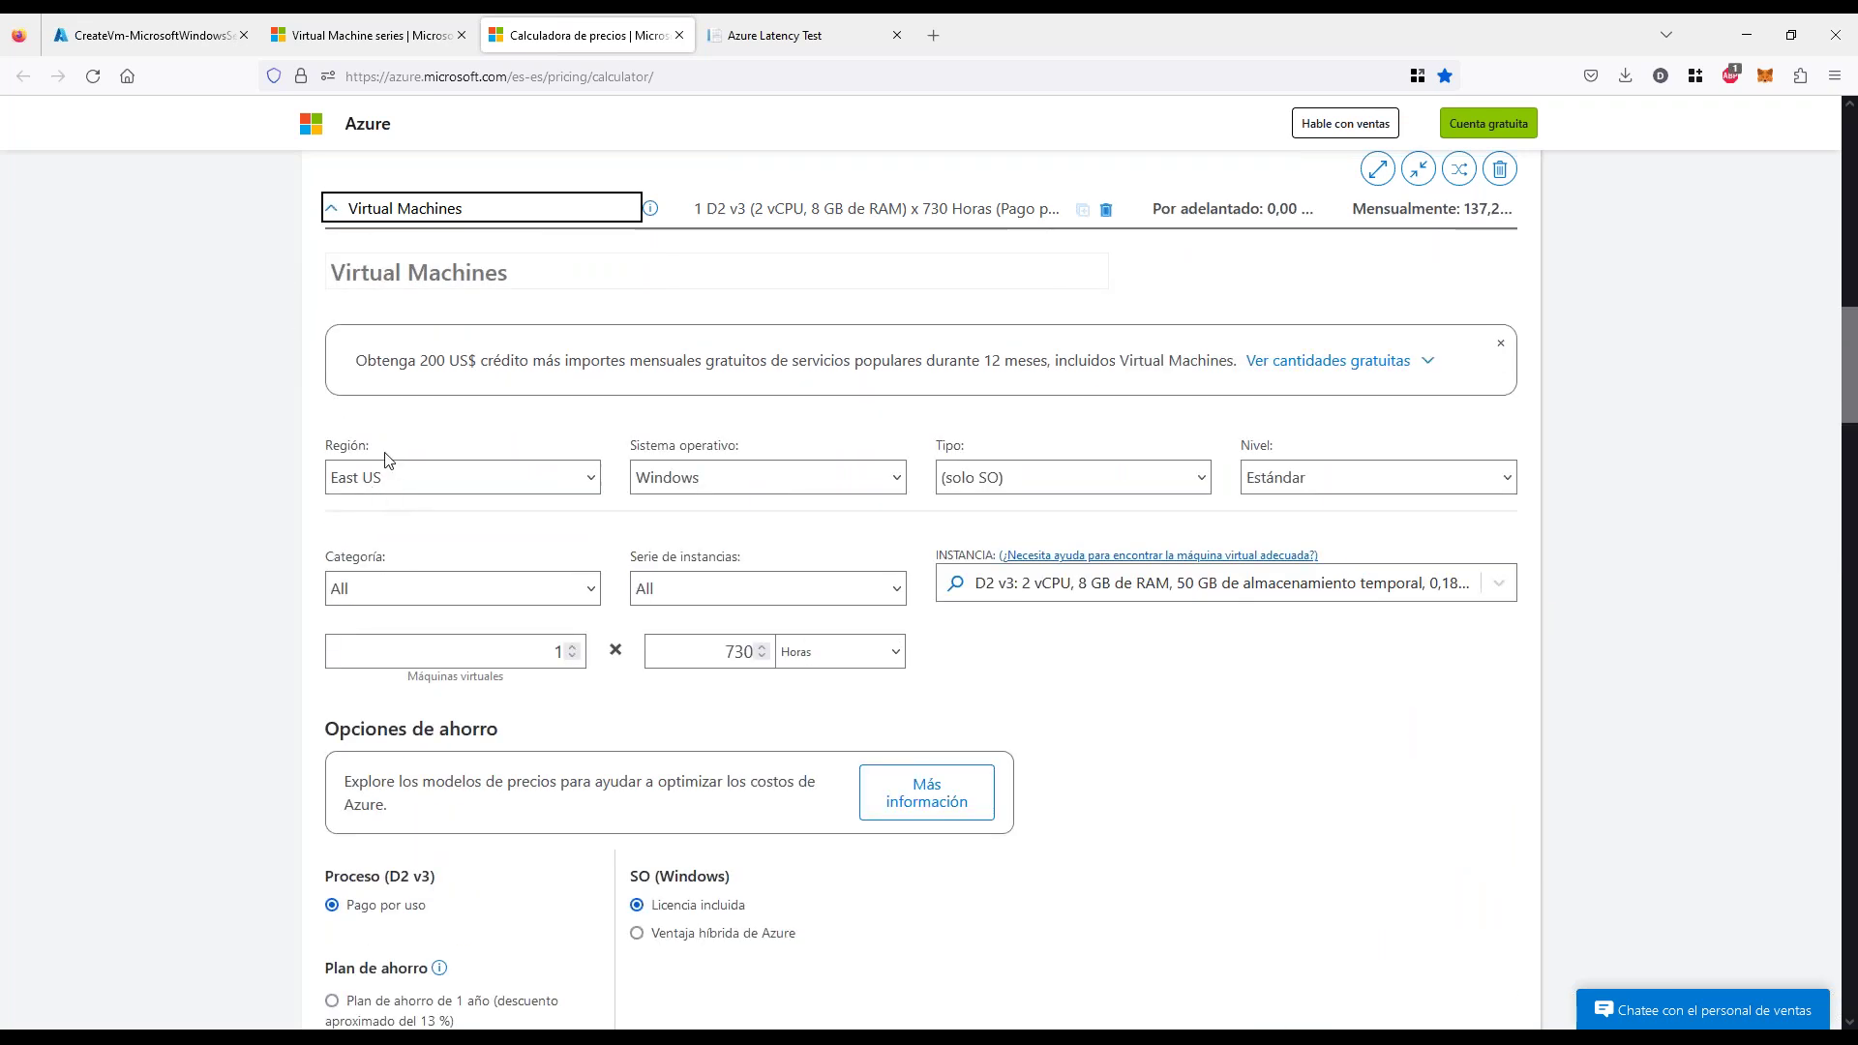
{"action": "left_click", "coordinate": [332, 212]}
{"action": "left_click", "coordinate": [330, 250]}
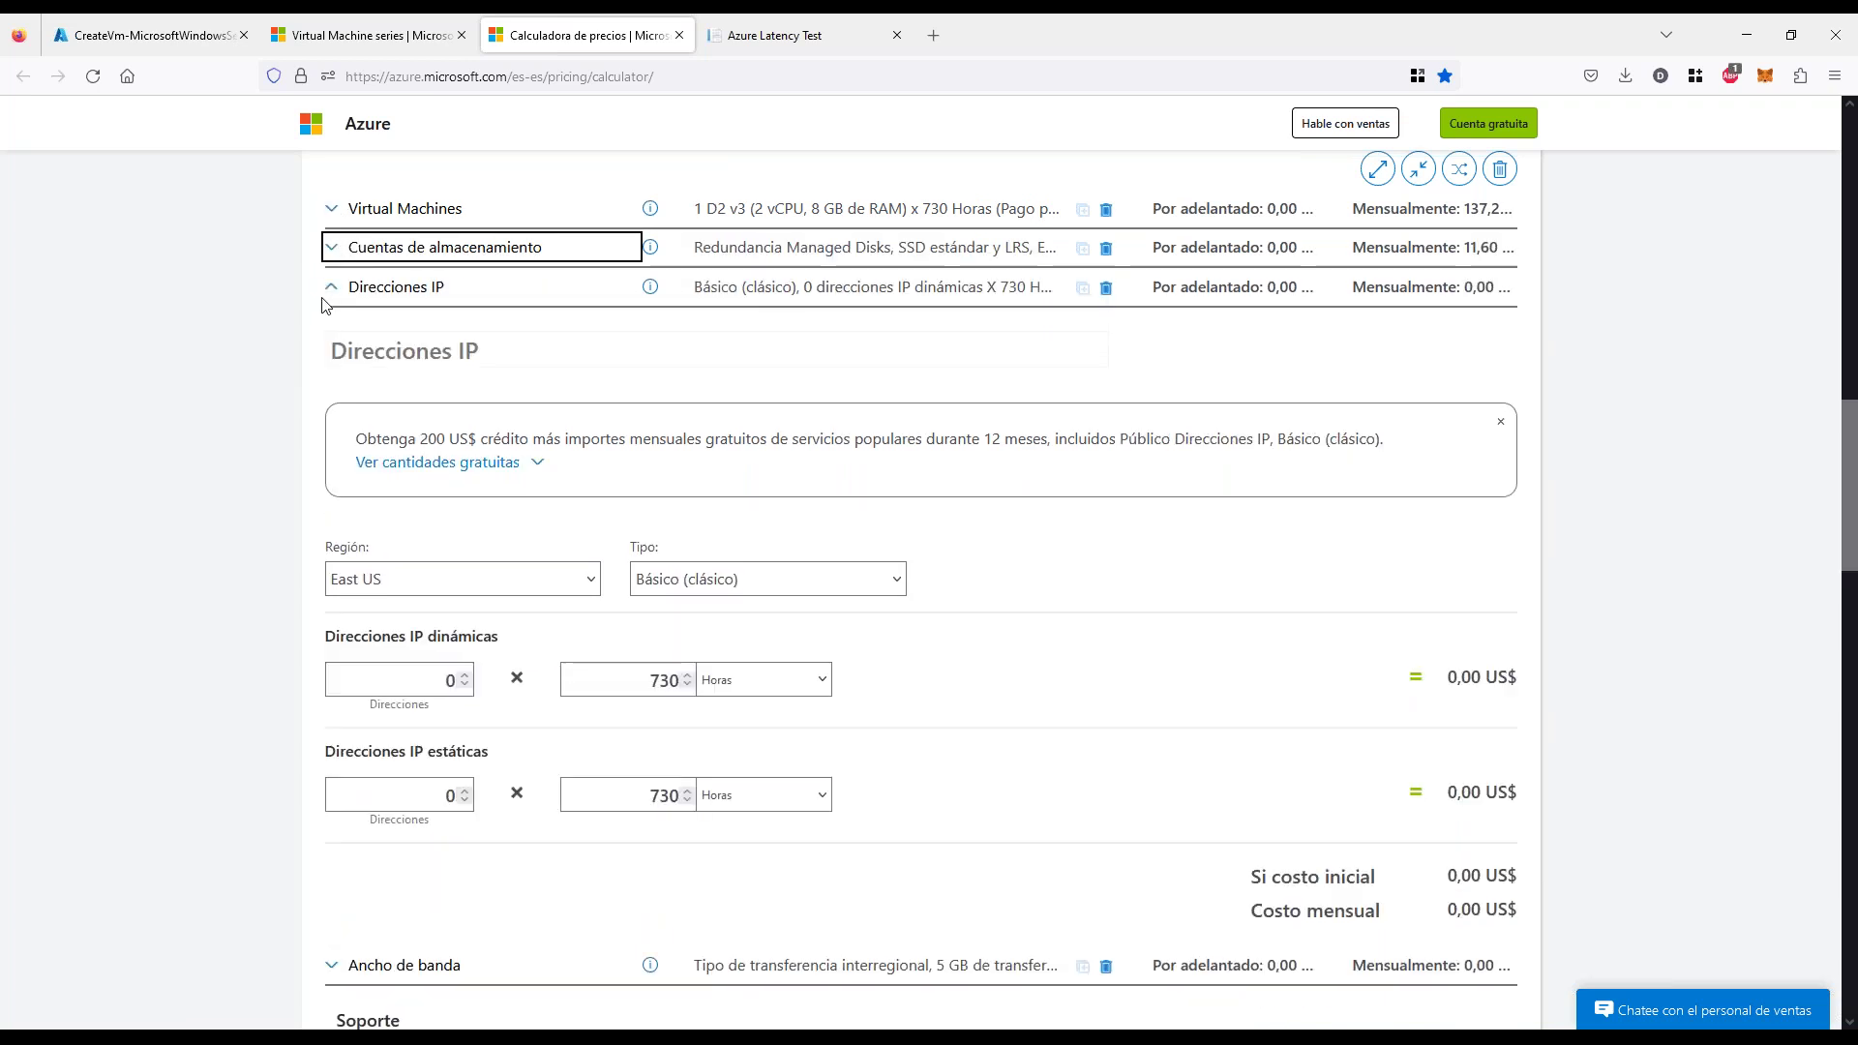
{"action": "left_click", "coordinate": [329, 289]}
{"action": "left_click", "coordinate": [329, 288]}
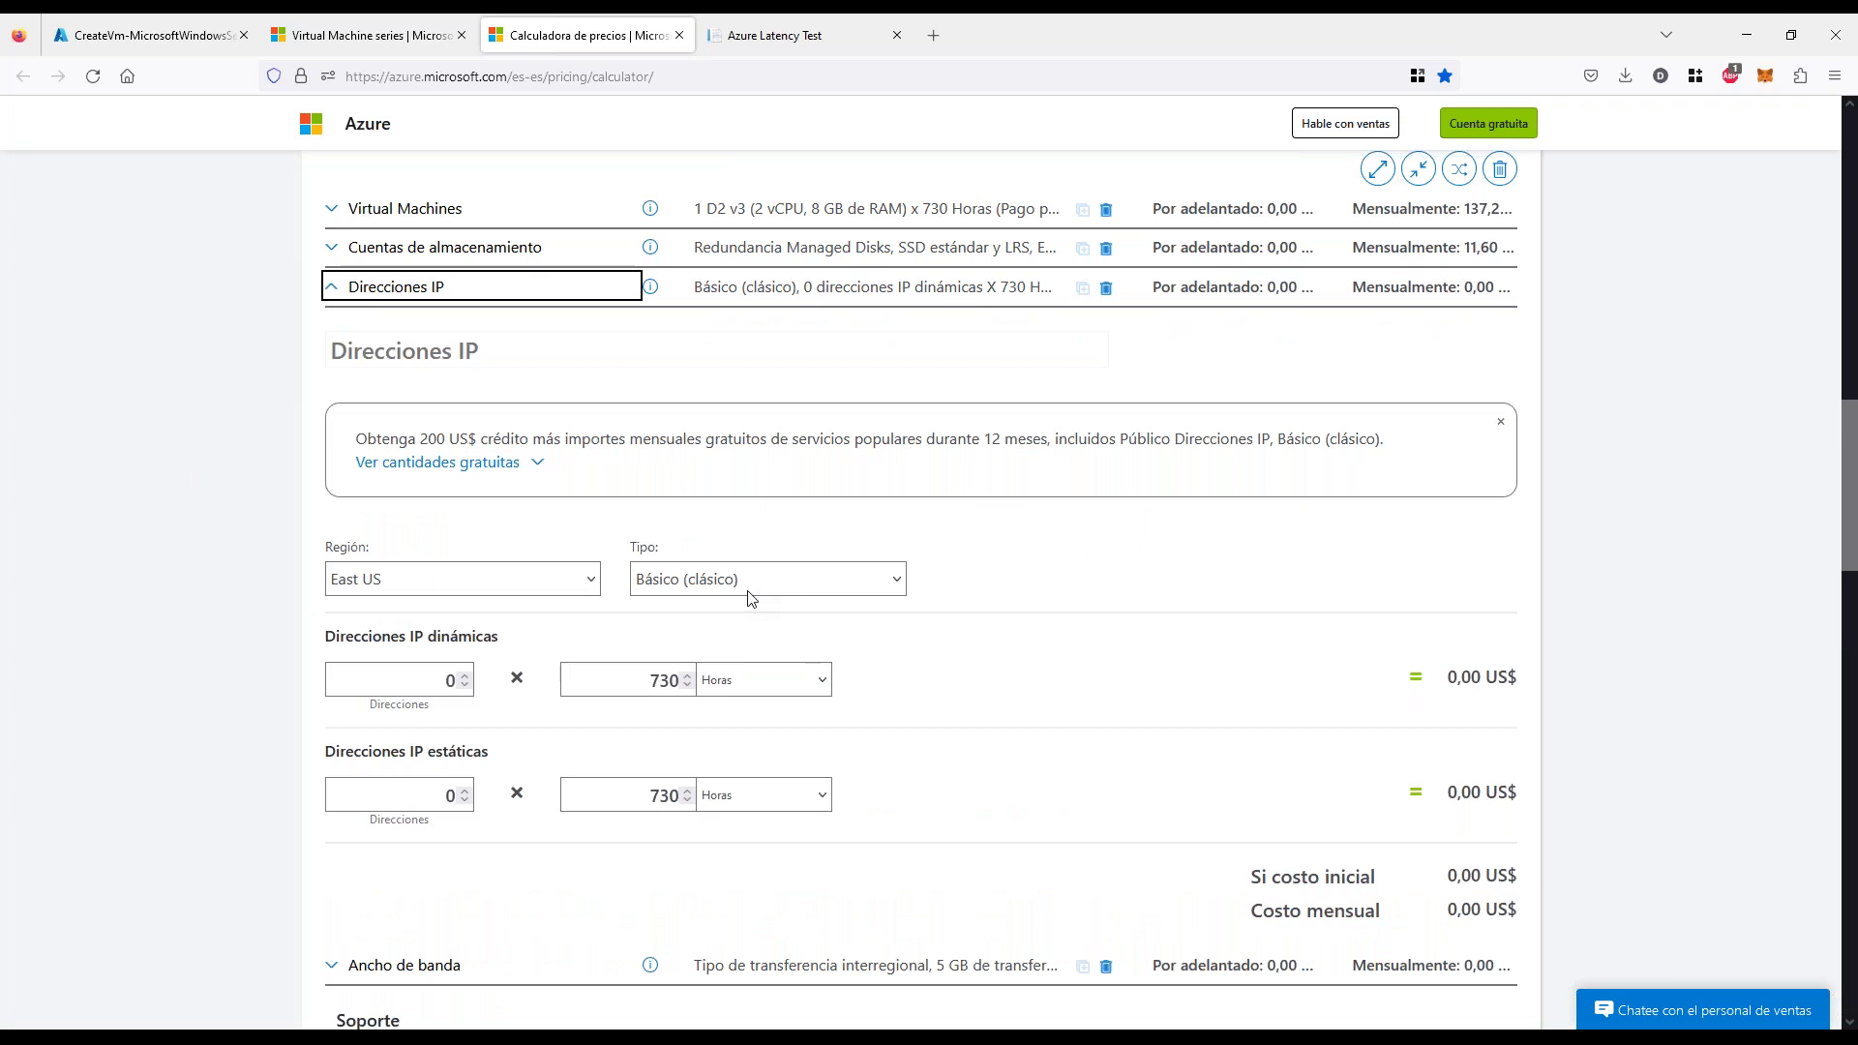
Set the type of the IP addresses to Básico (ARM)
{"action": "left_click", "coordinate": [754, 592]}
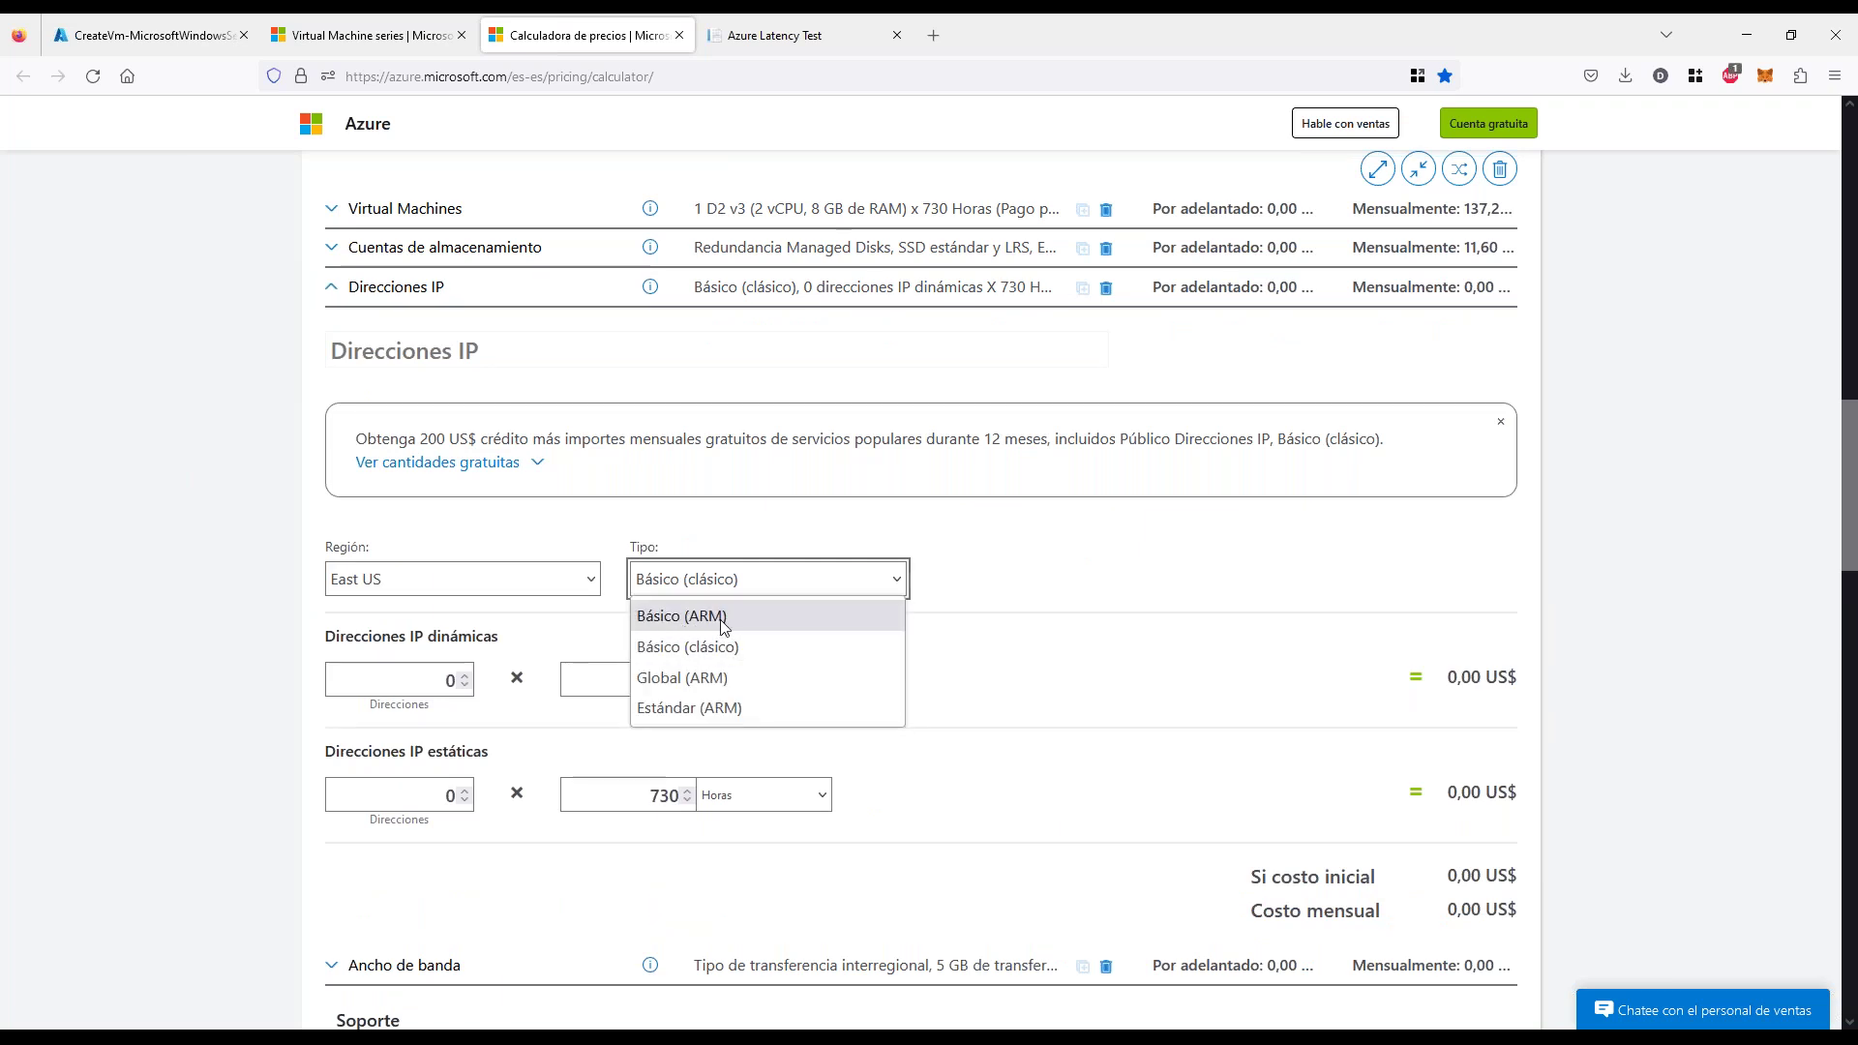
{"action": "left_click", "coordinate": [725, 626]}
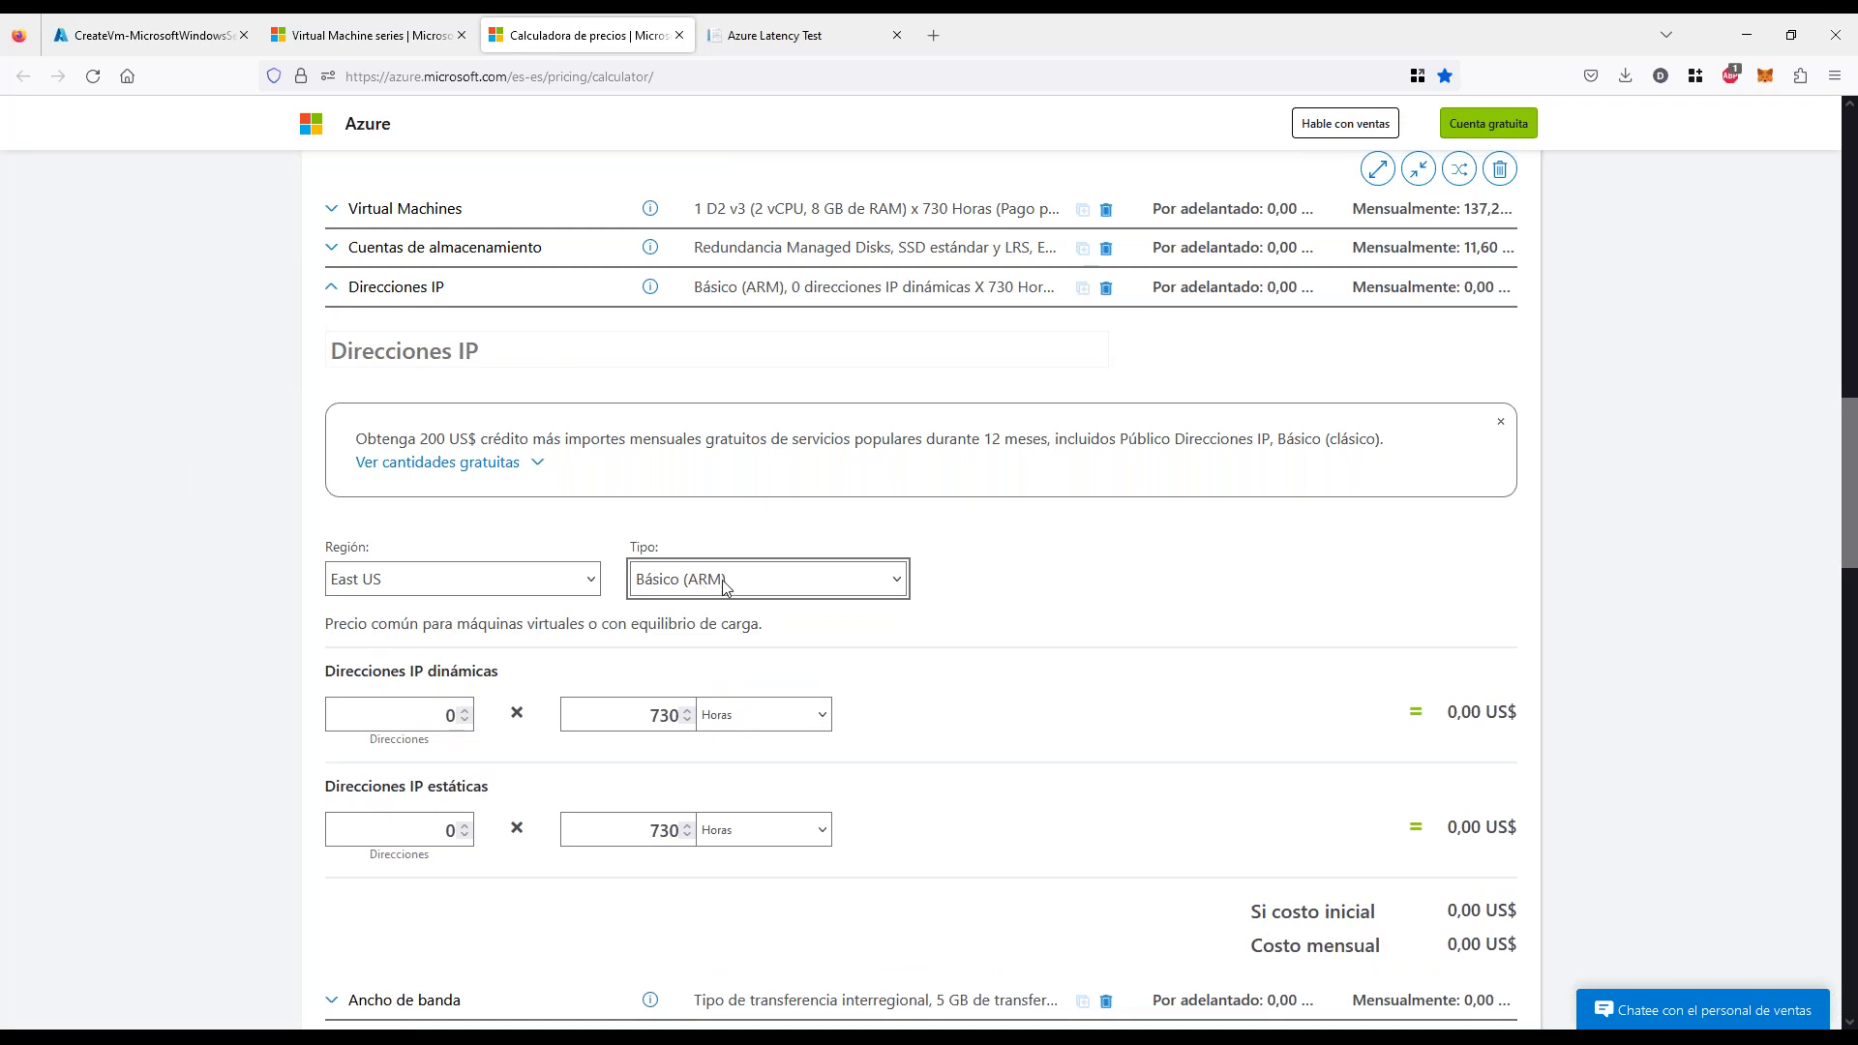
{"action": "left_click", "coordinate": [727, 587]}
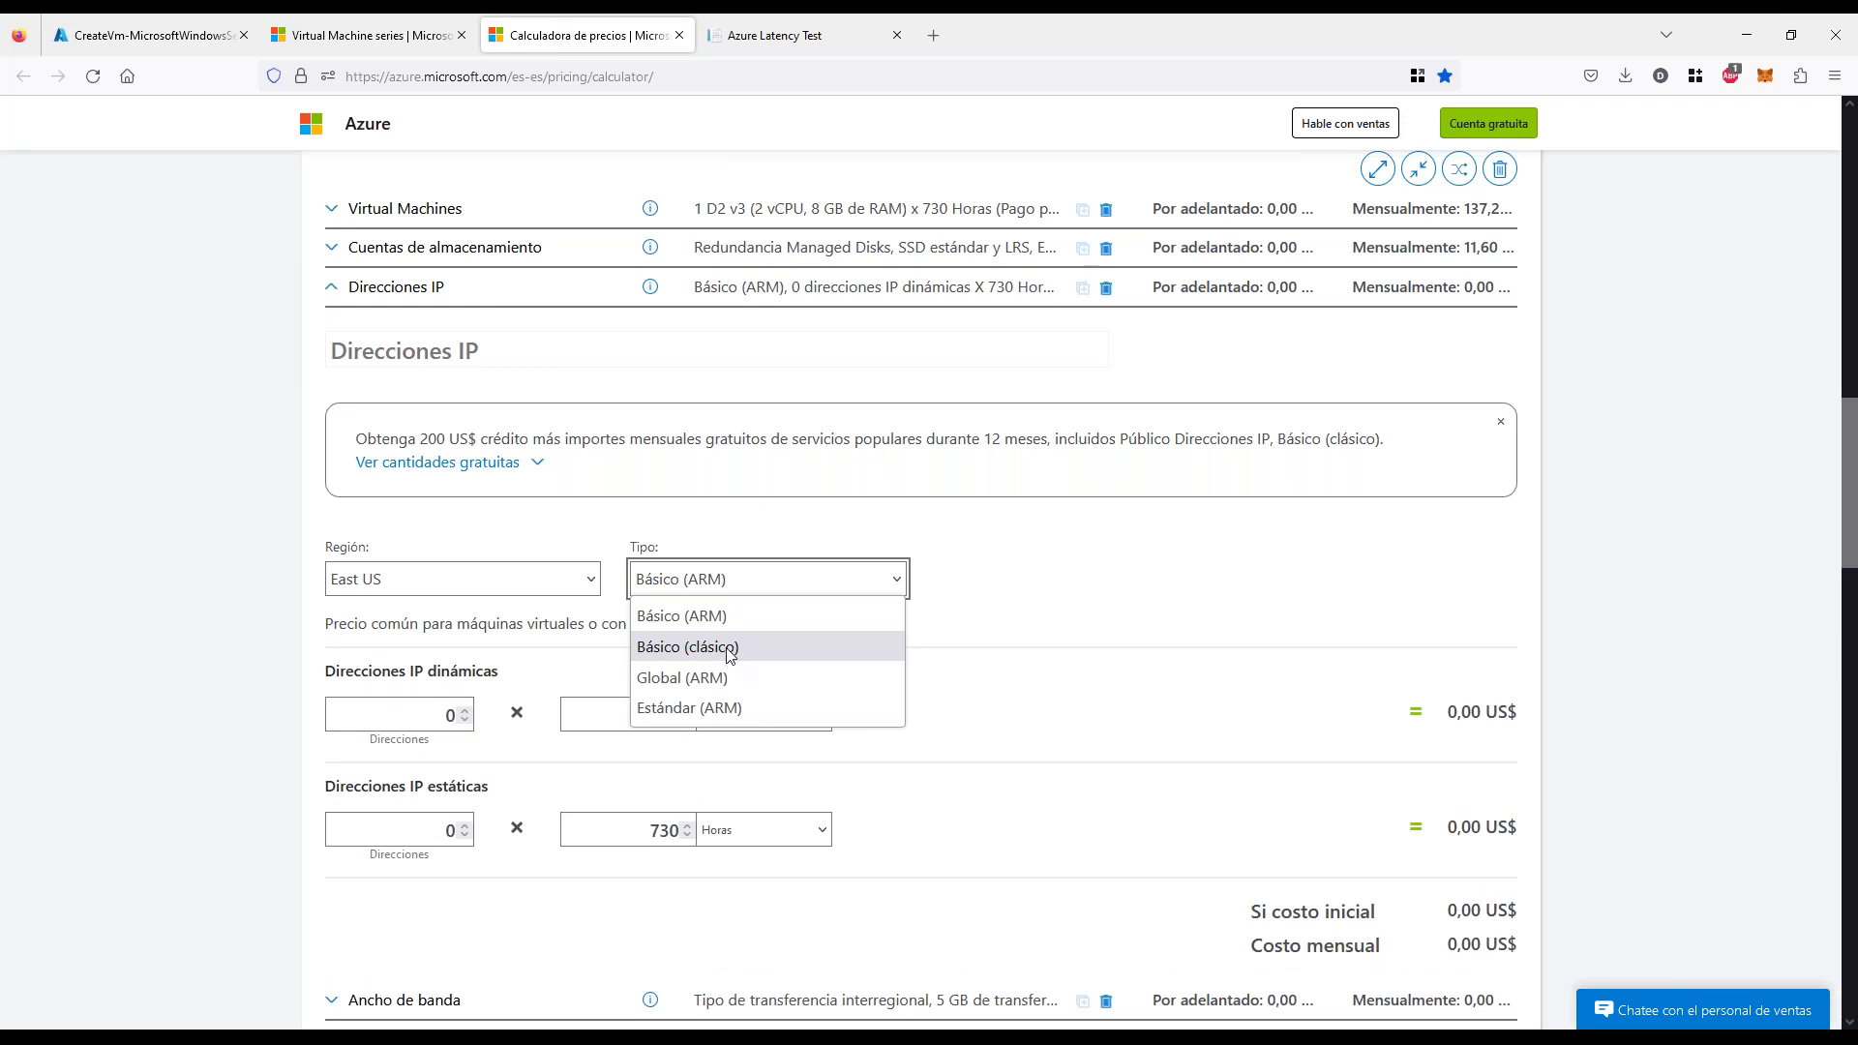
{"action": "left_click", "coordinate": [687, 617]}
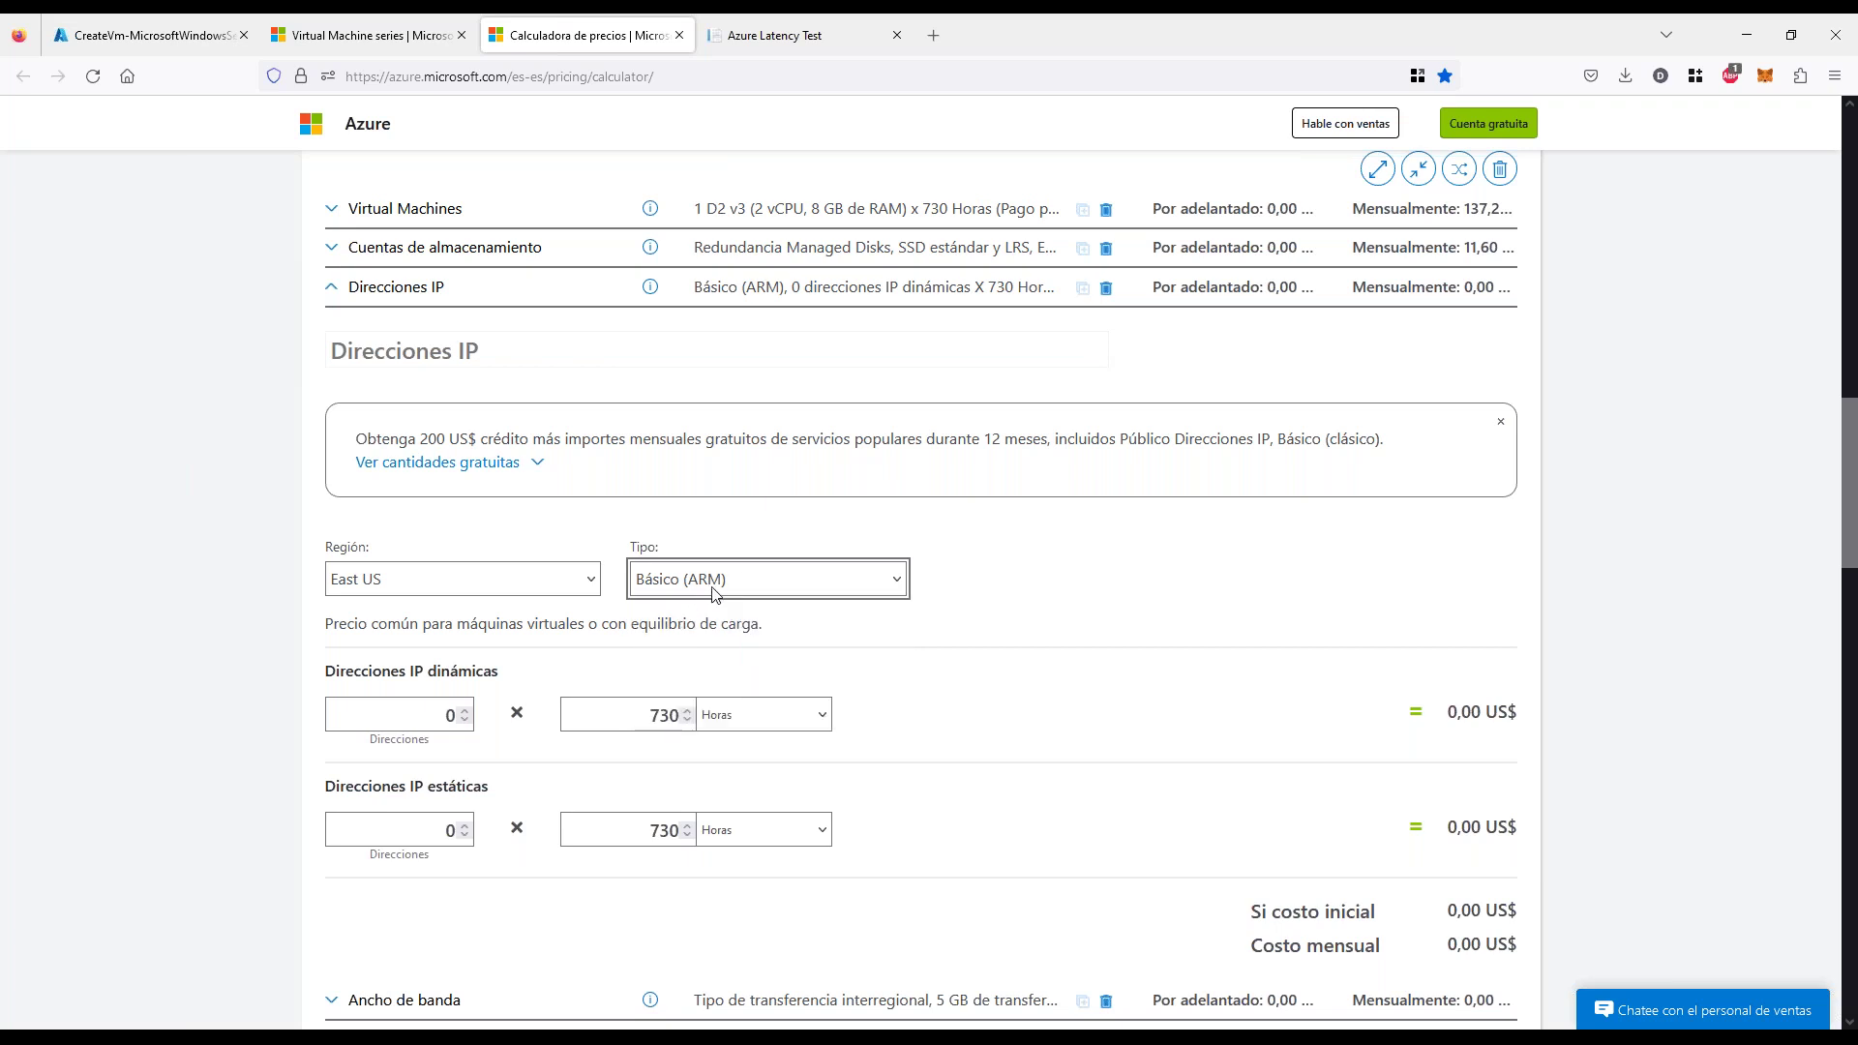
Set the number of static IP addresses (Direcciones IP estáticas) to 1 and check the resulting monthly cost
{"action": "left_click_drag", "start_coordinate": [320, 674], "coordinate": [497, 670]}
{"action": "left_click_drag", "start_coordinate": [354, 786], "coordinate": [462, 786]}
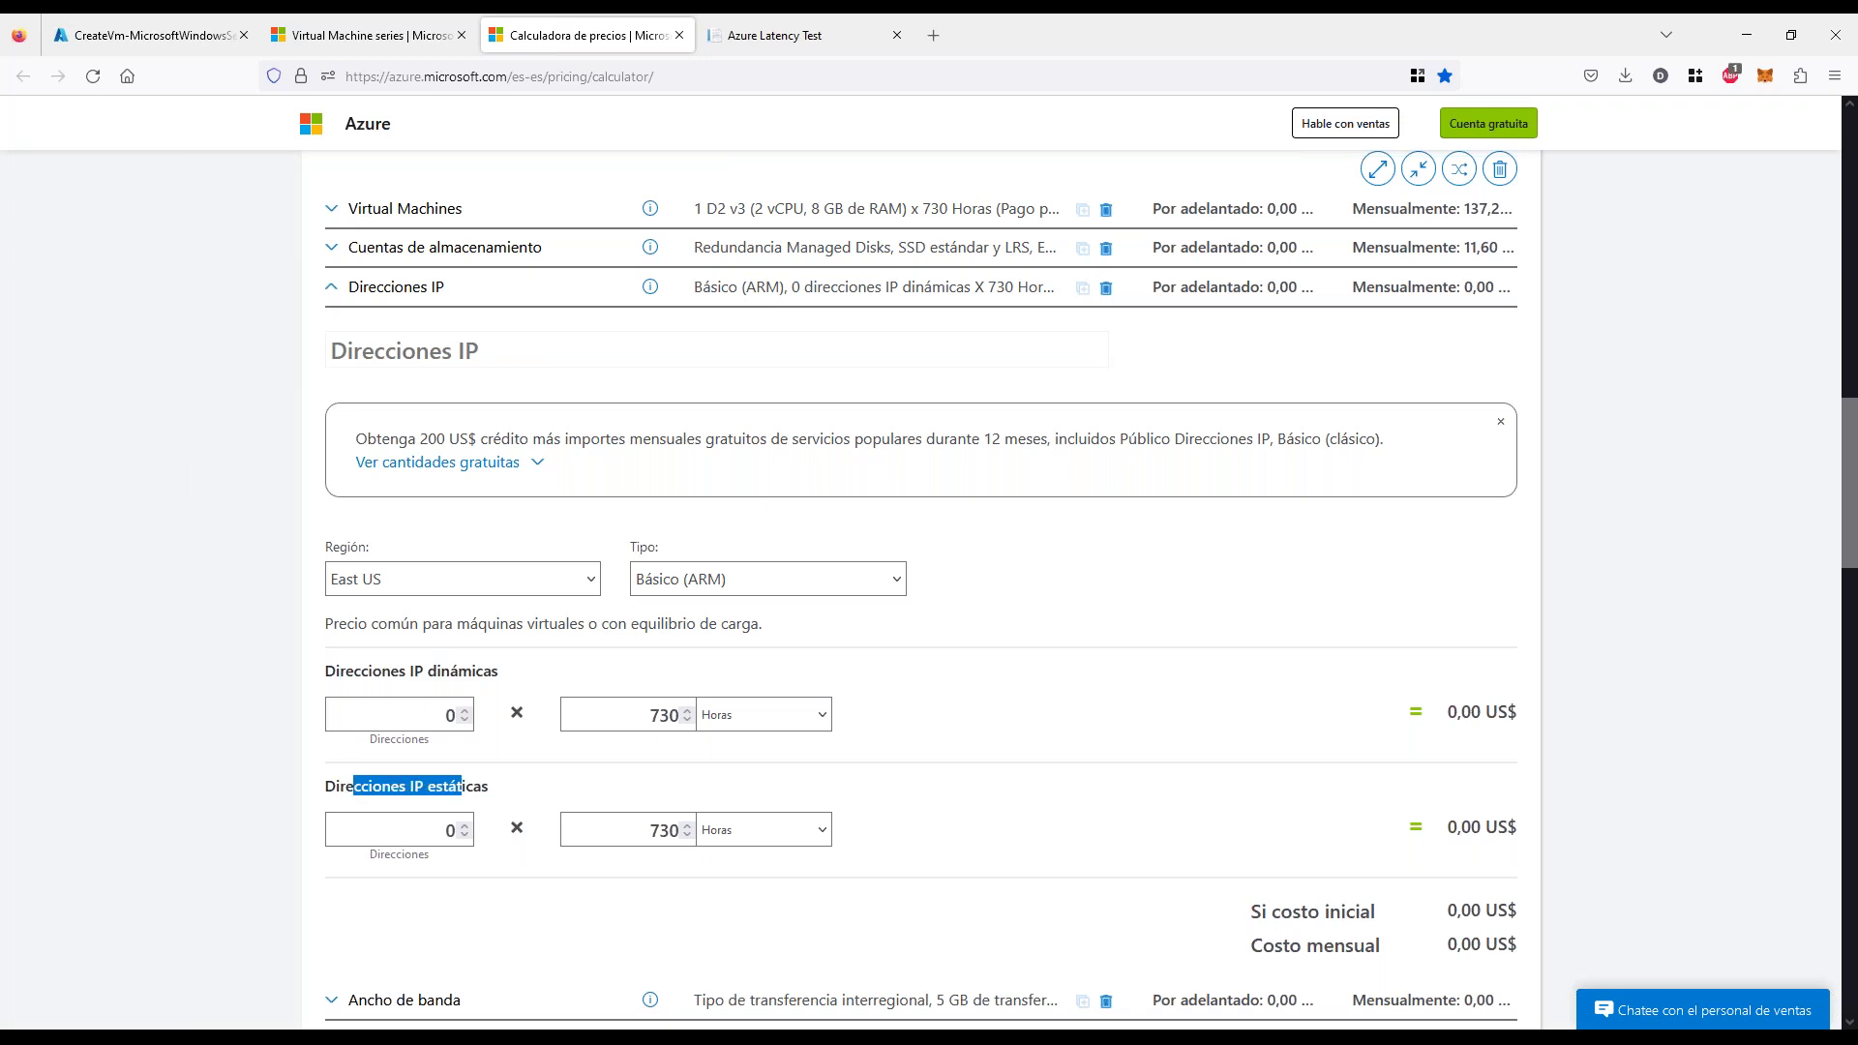
{"action": "left_click", "coordinate": [278, 780]}
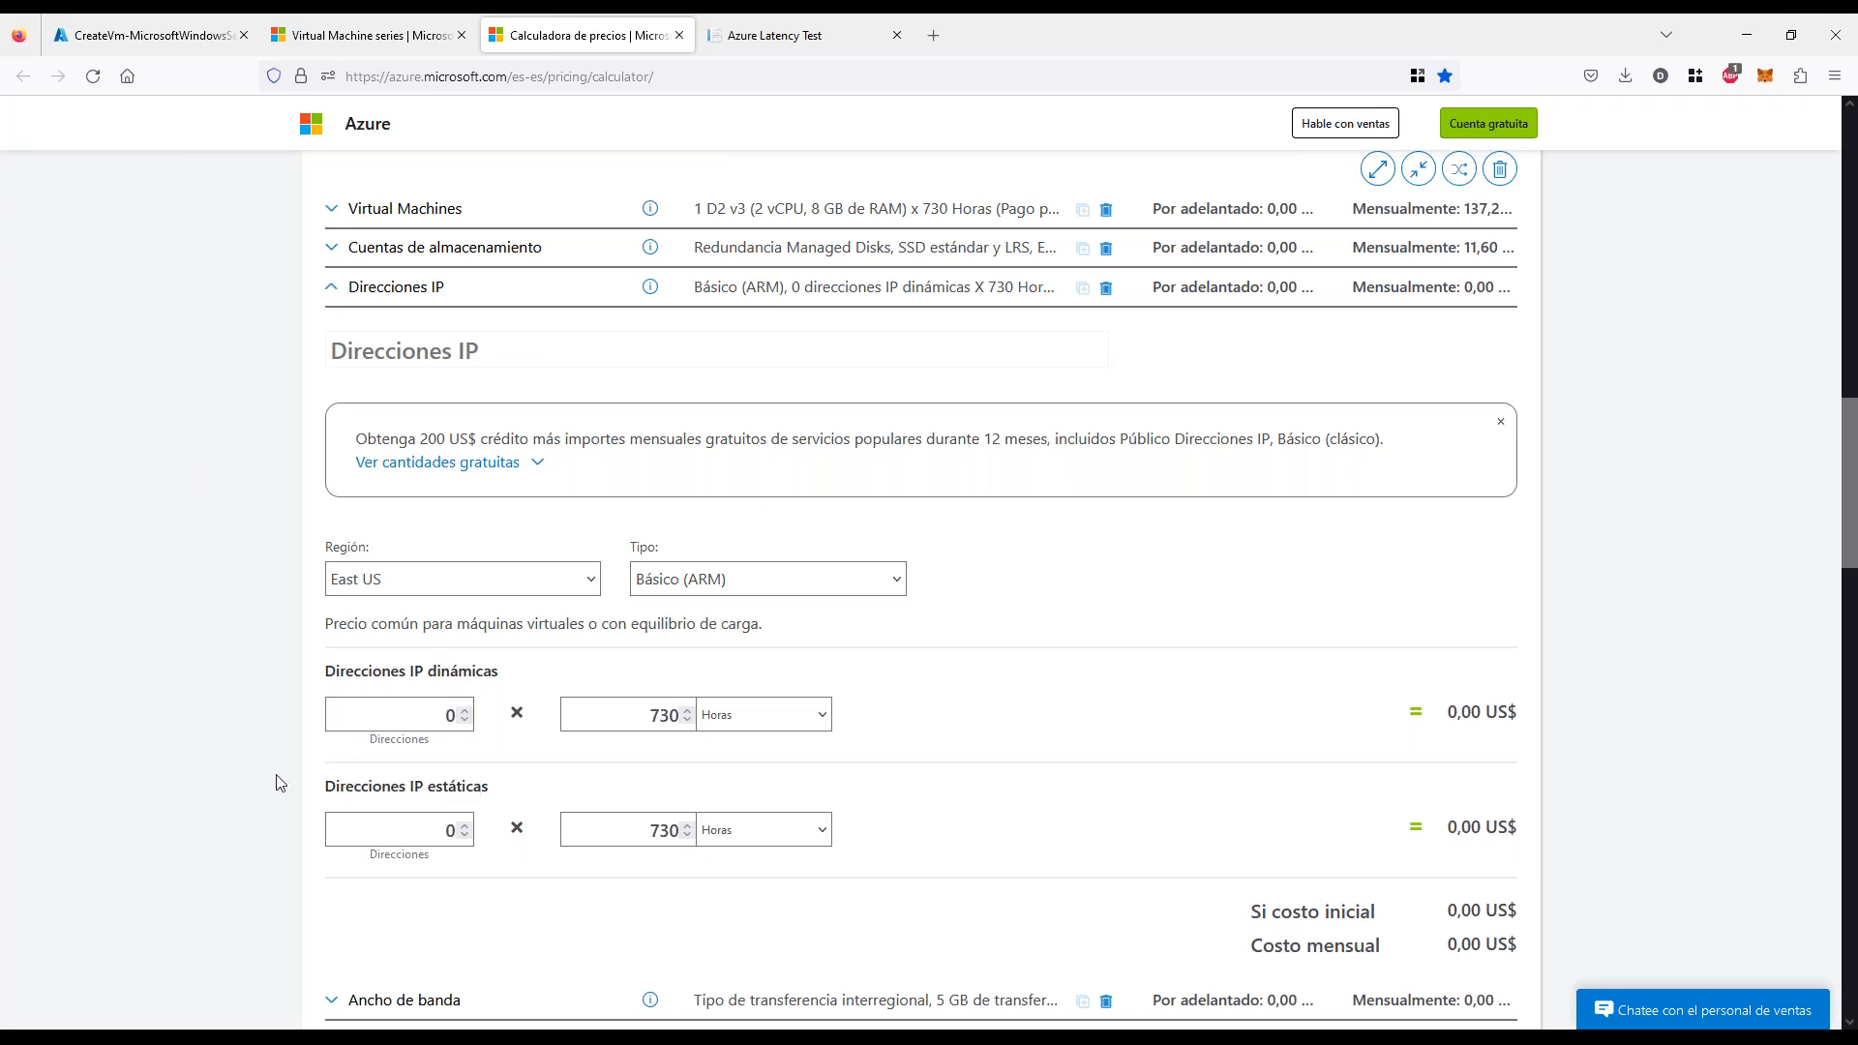
{"action": "left_click", "coordinate": [465, 825]}
{"action": "left_click_drag", "start_coordinate": [1451, 825], "coordinate": [1610, 822]}
{"action": "left_click", "coordinate": [1618, 815]}
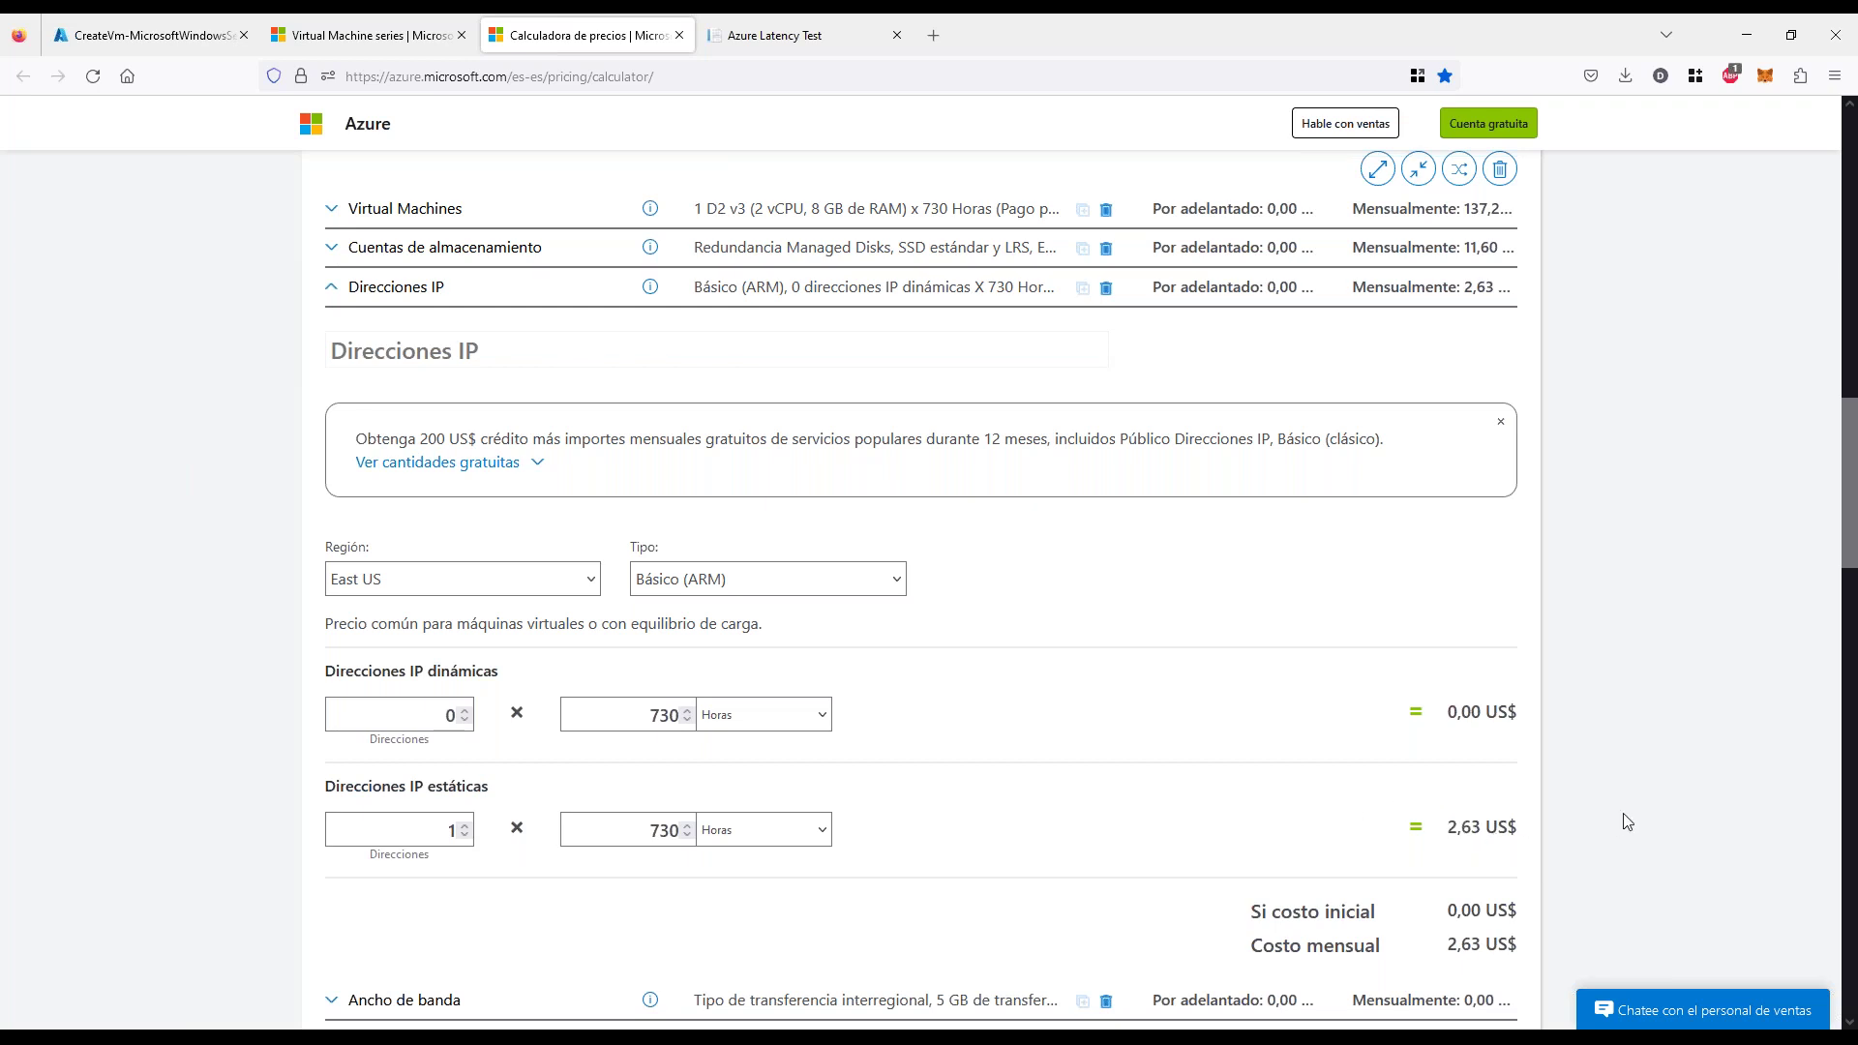
In the Ancho de banda entry, set the data transfer type to Salida a Internet and the source region to East US
{"action": "left_click", "coordinate": [330, 288]}
{"action": "left_click", "coordinate": [331, 327]}
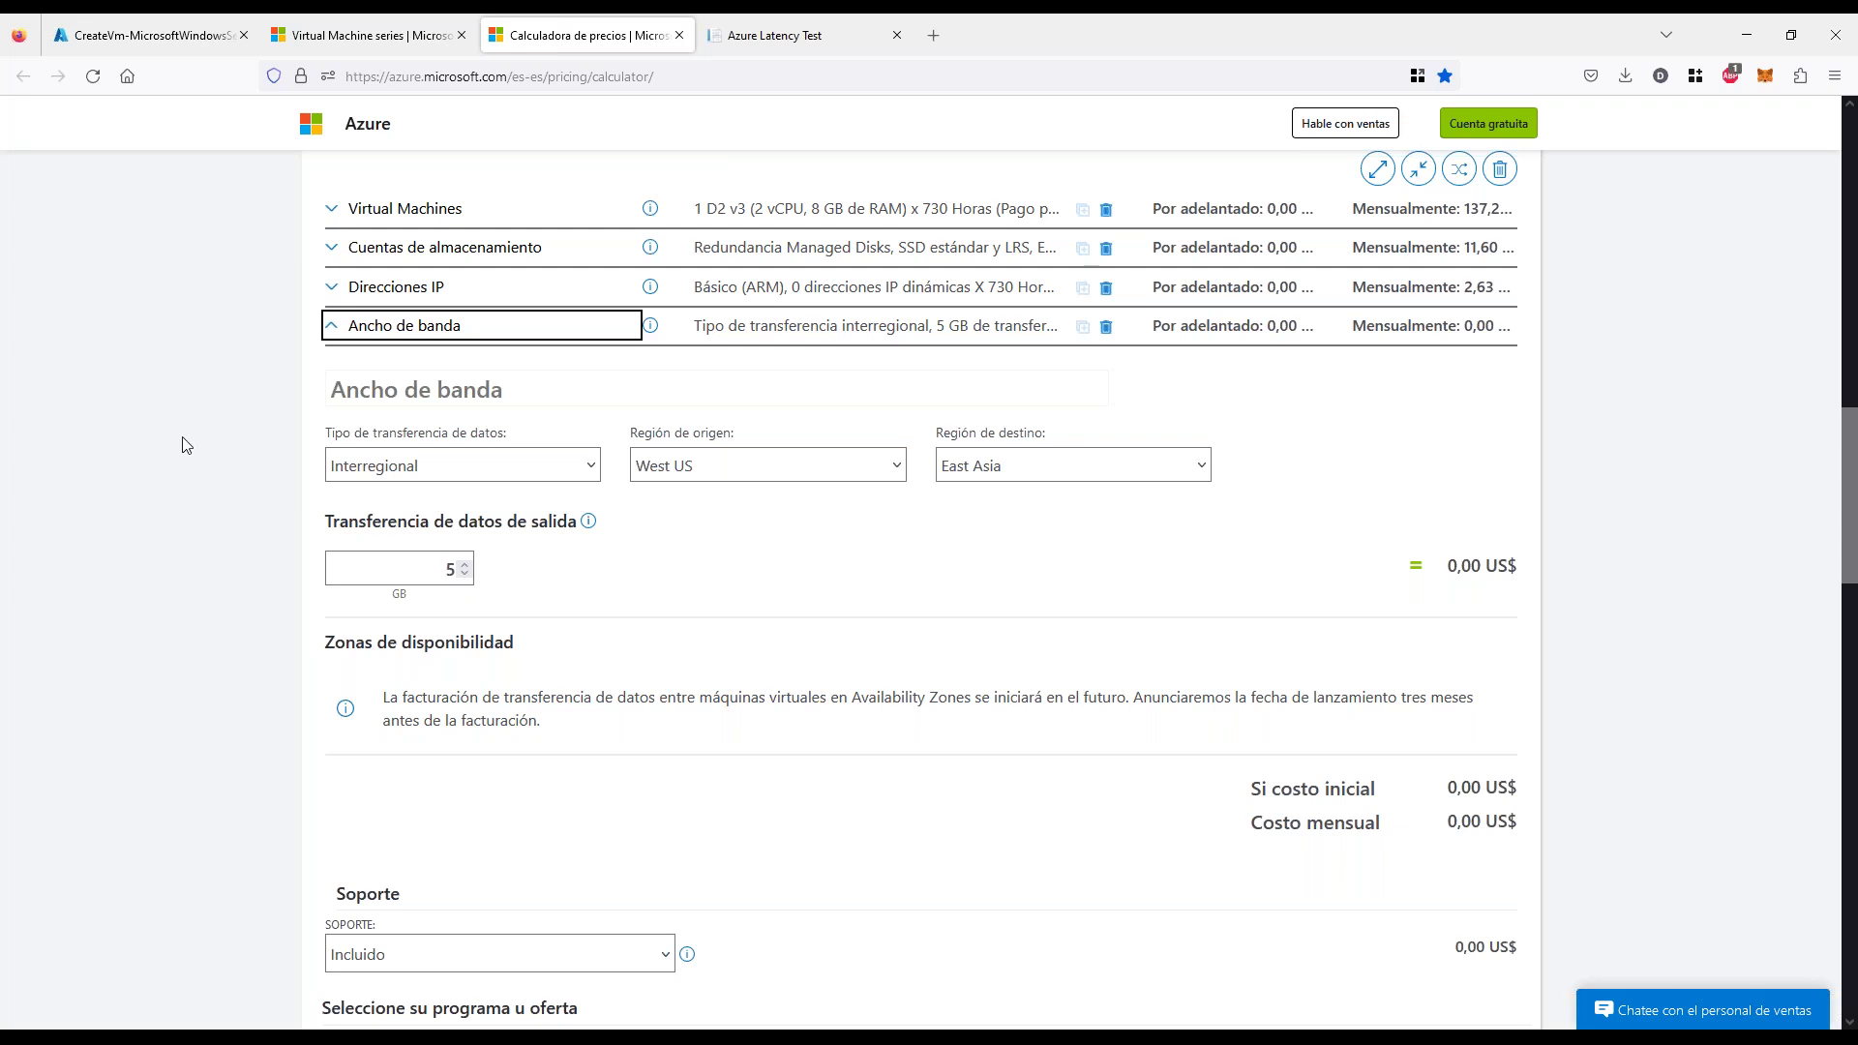
{"action": "left_click", "coordinate": [590, 468]}
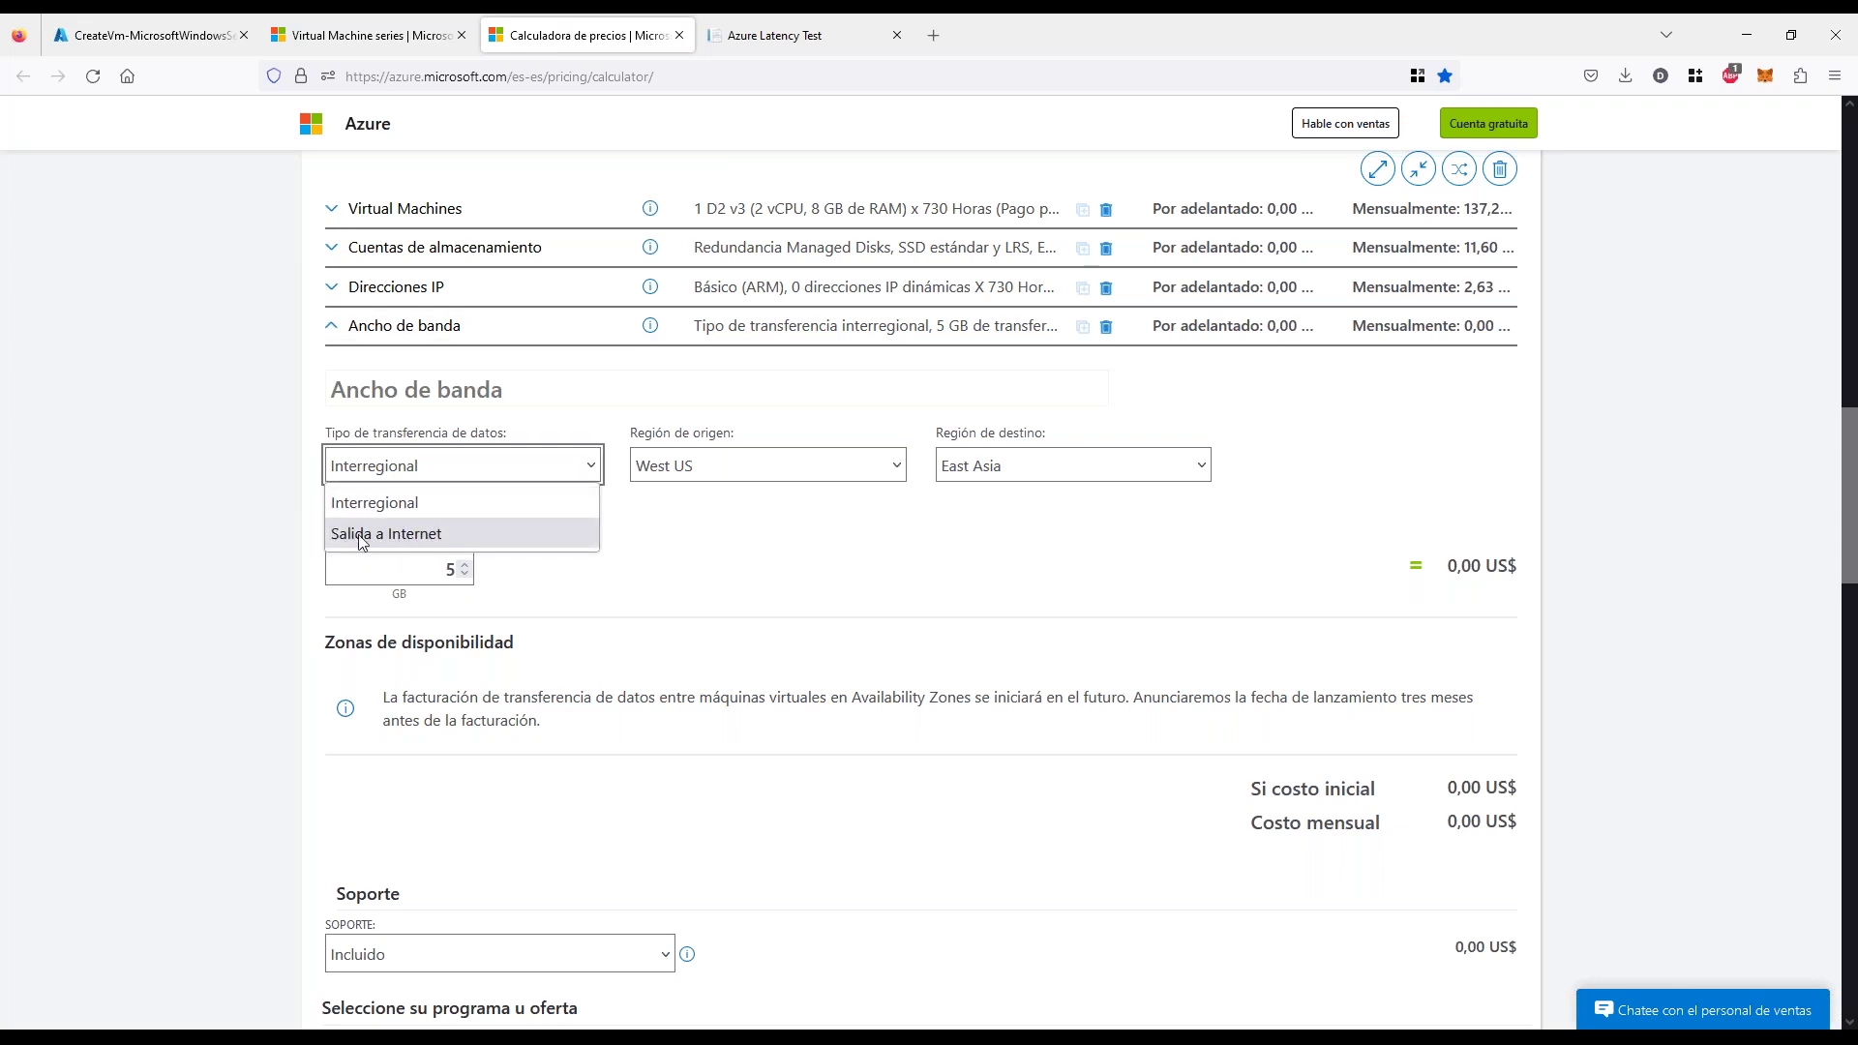
{"action": "left_click", "coordinate": [410, 535]}
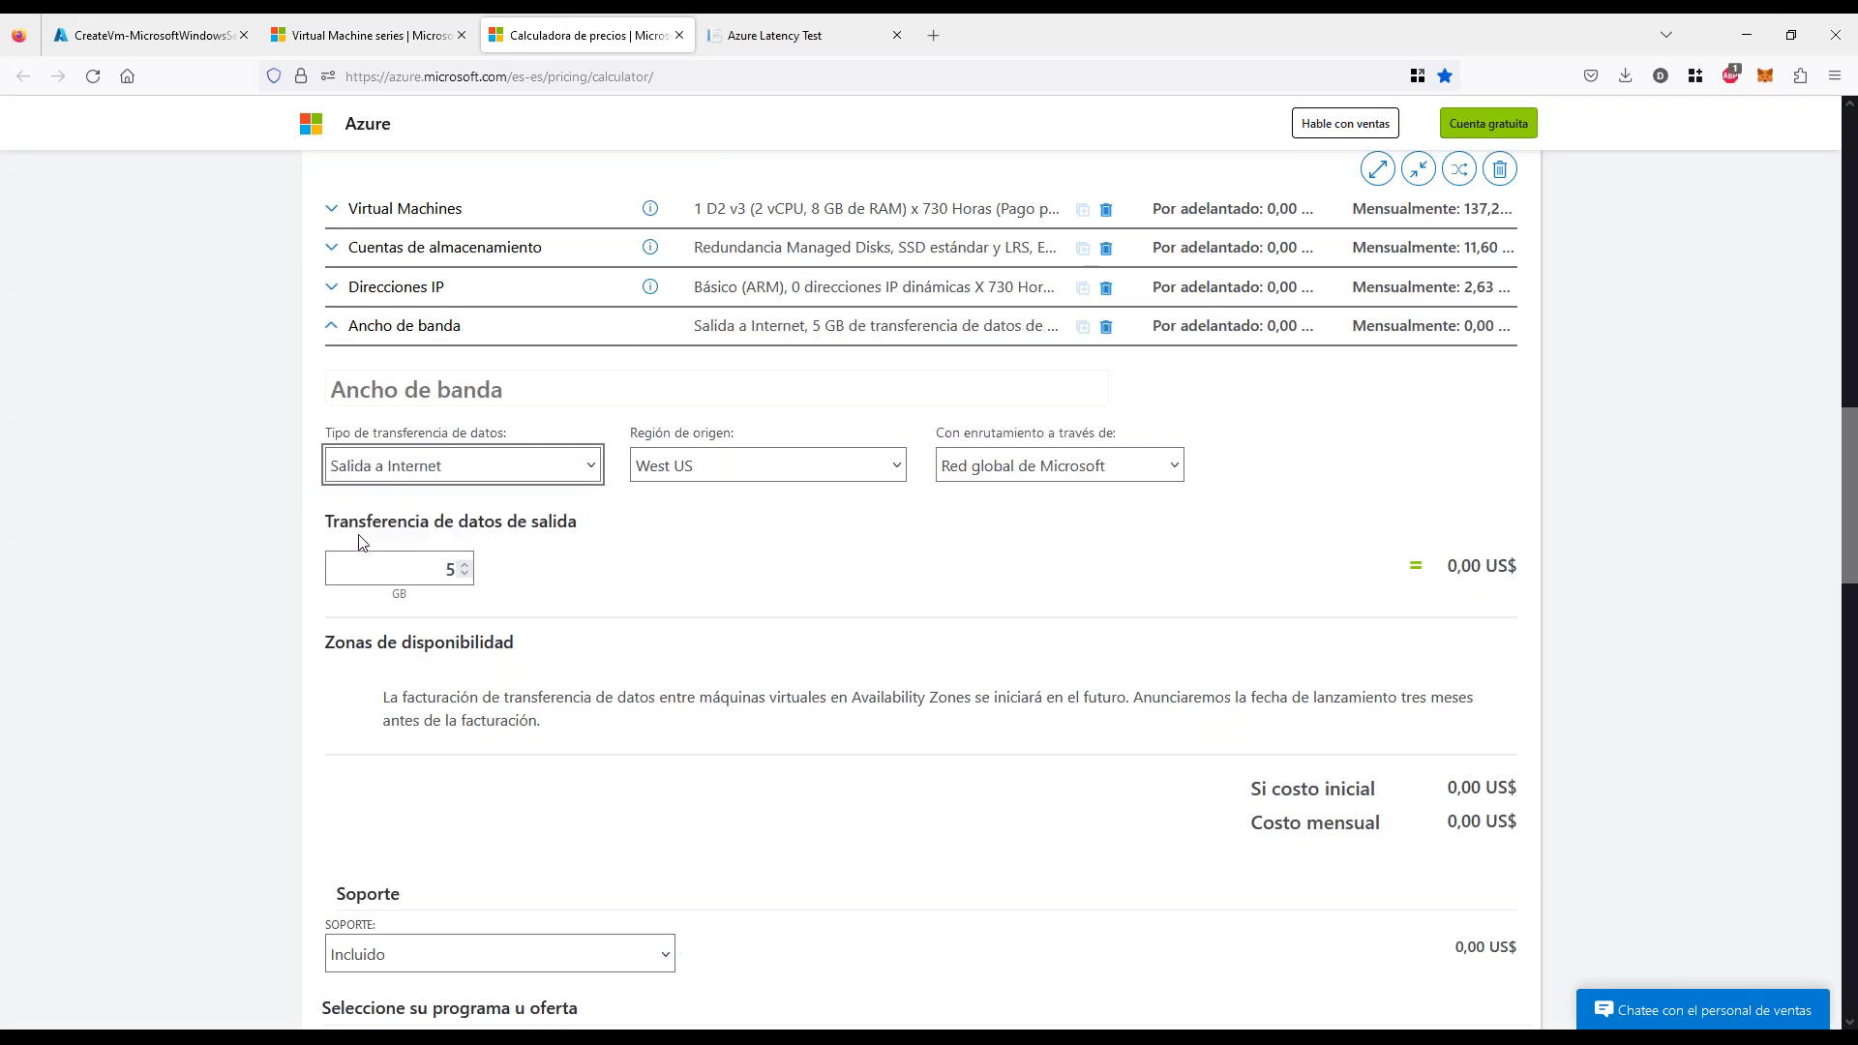
{"action": "left_click", "coordinate": [200, 497]}
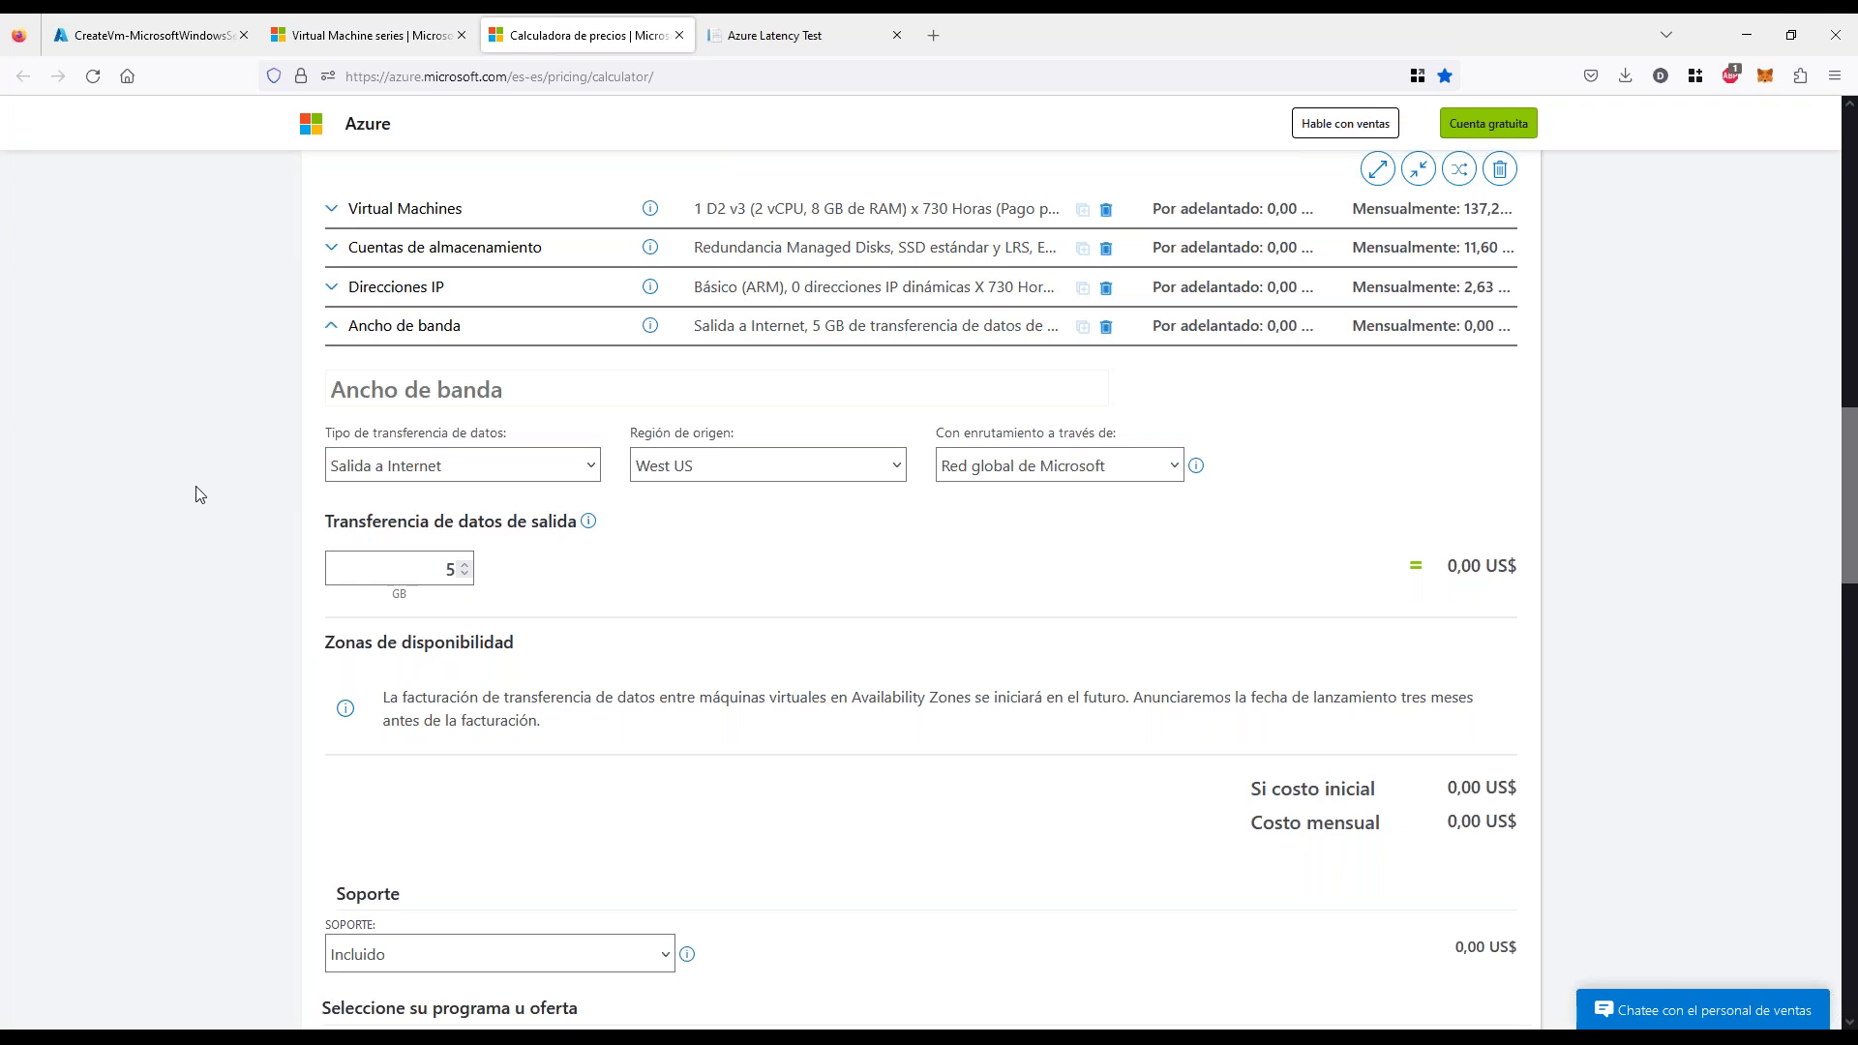
{"action": "left_click", "coordinate": [849, 466]}
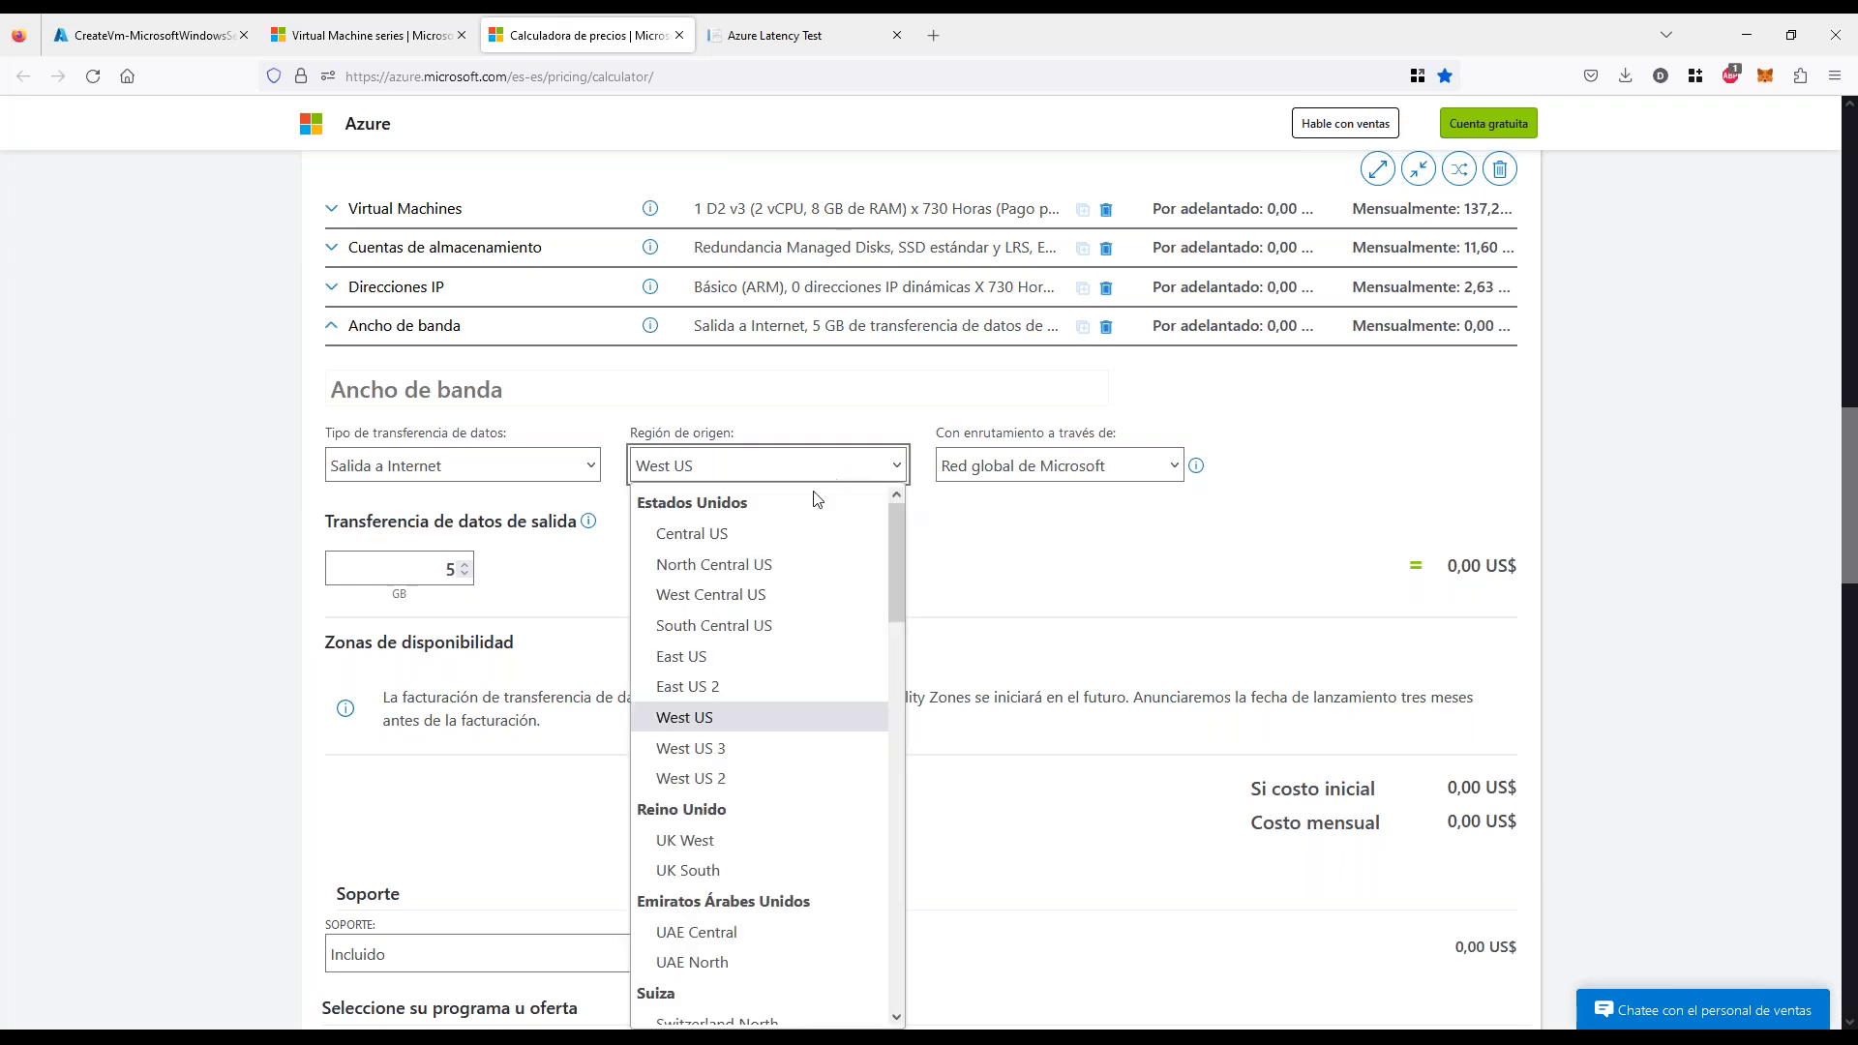
{"action": "left_click", "coordinate": [693, 663]}
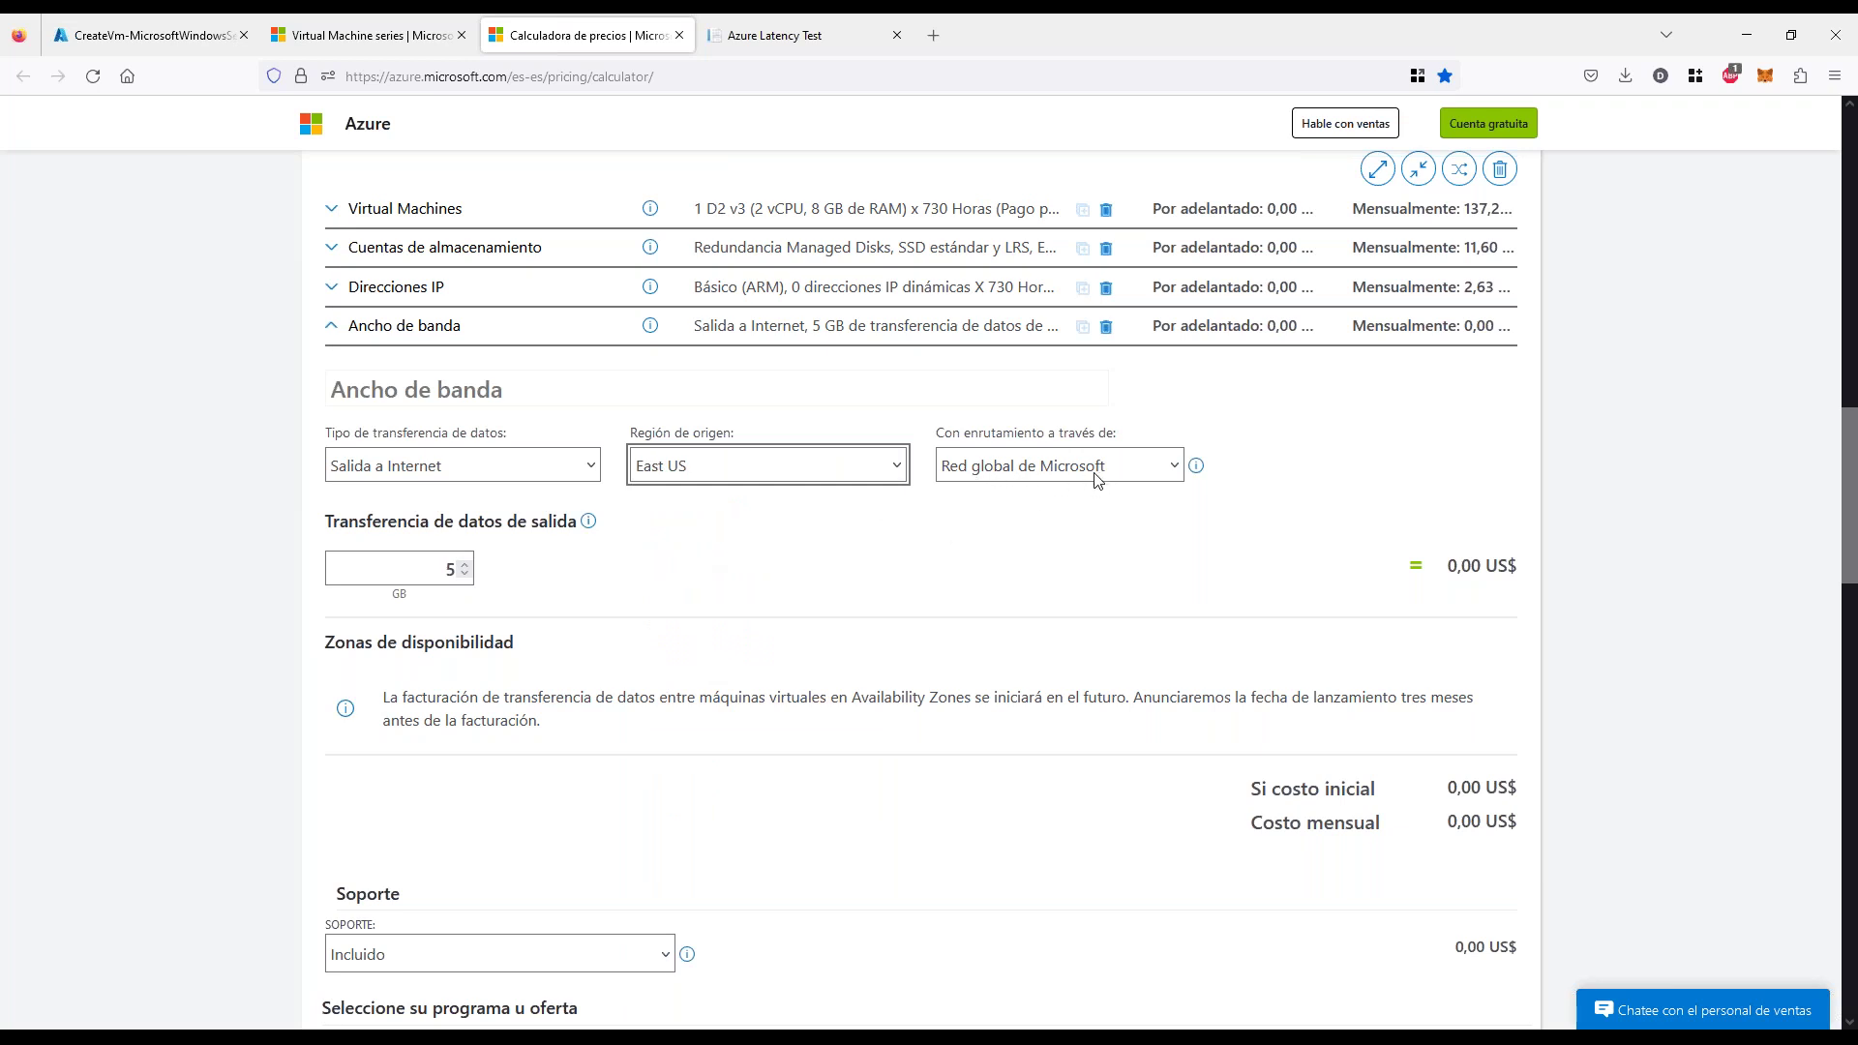
Set the bandwidth's outbound data transfer (Transferencia de datos de salida) to 100 GB
{"action": "left_click", "coordinate": [433, 565]}
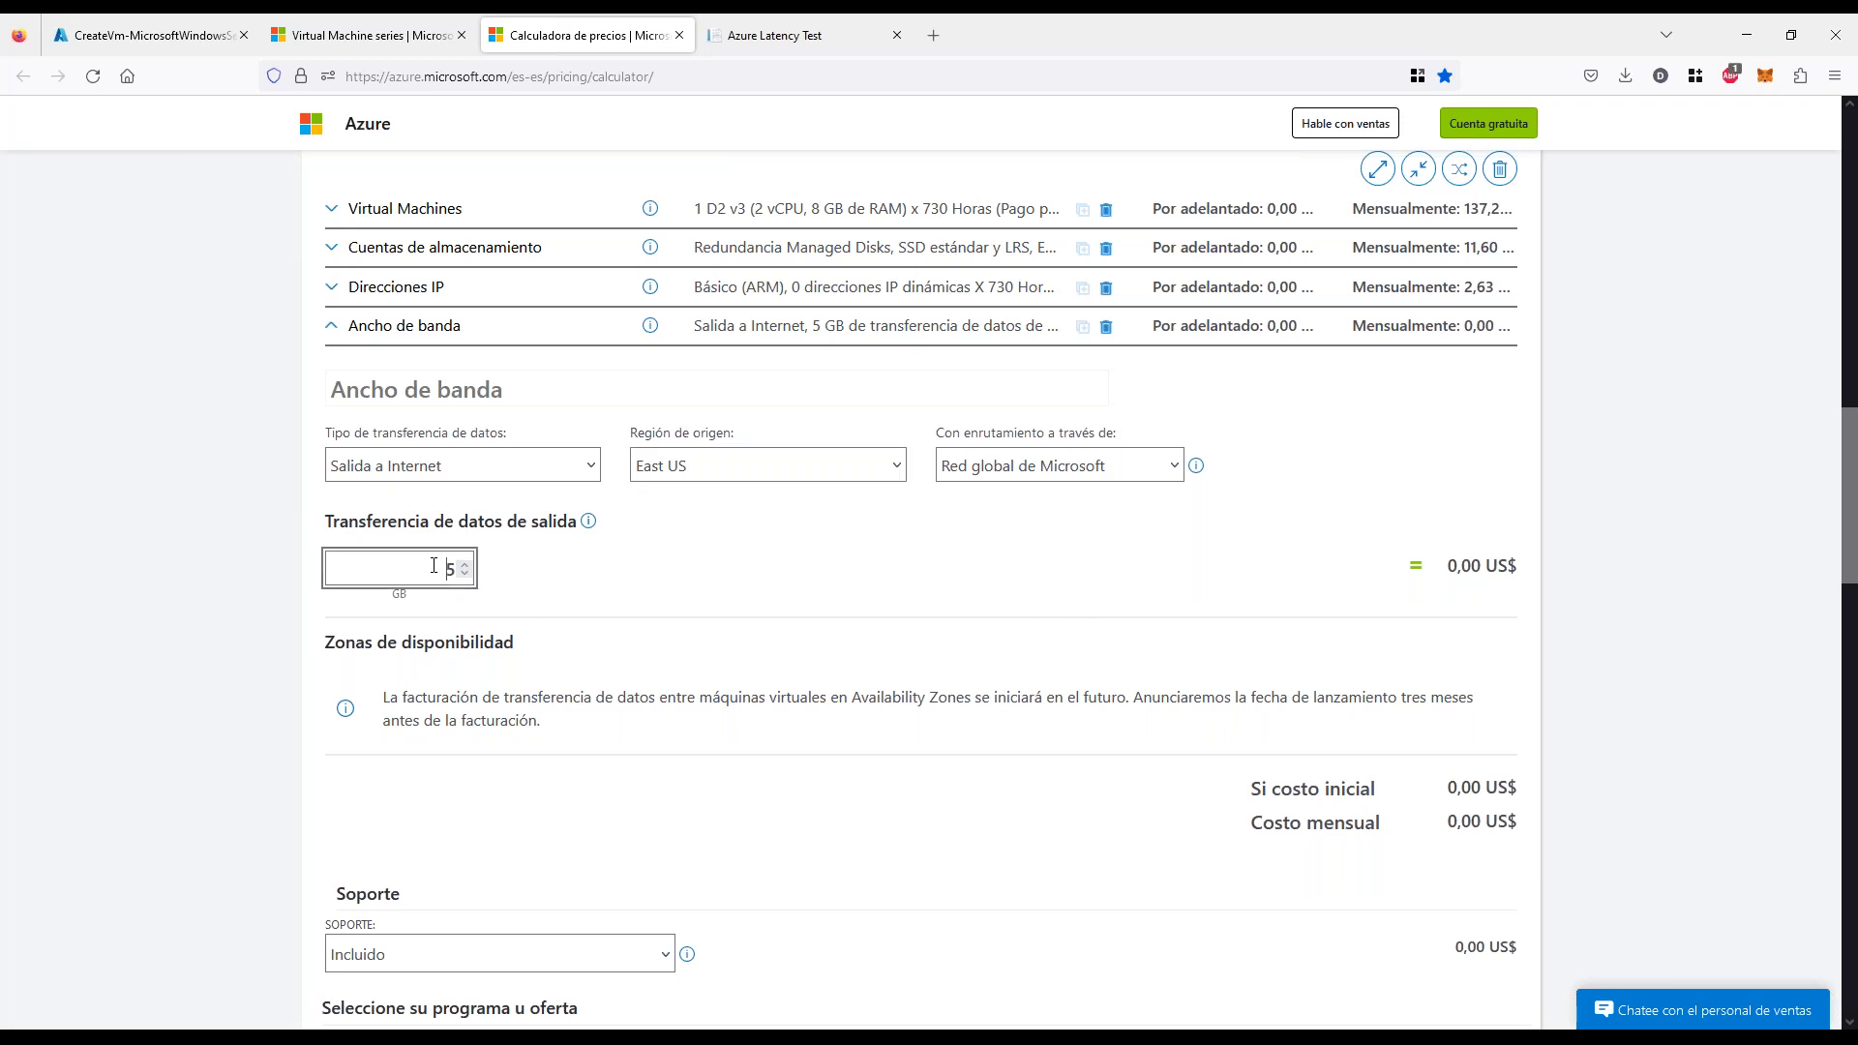
{"action": "type", "text": "100"}
{"action": "left_click", "coordinate": [178, 526]}
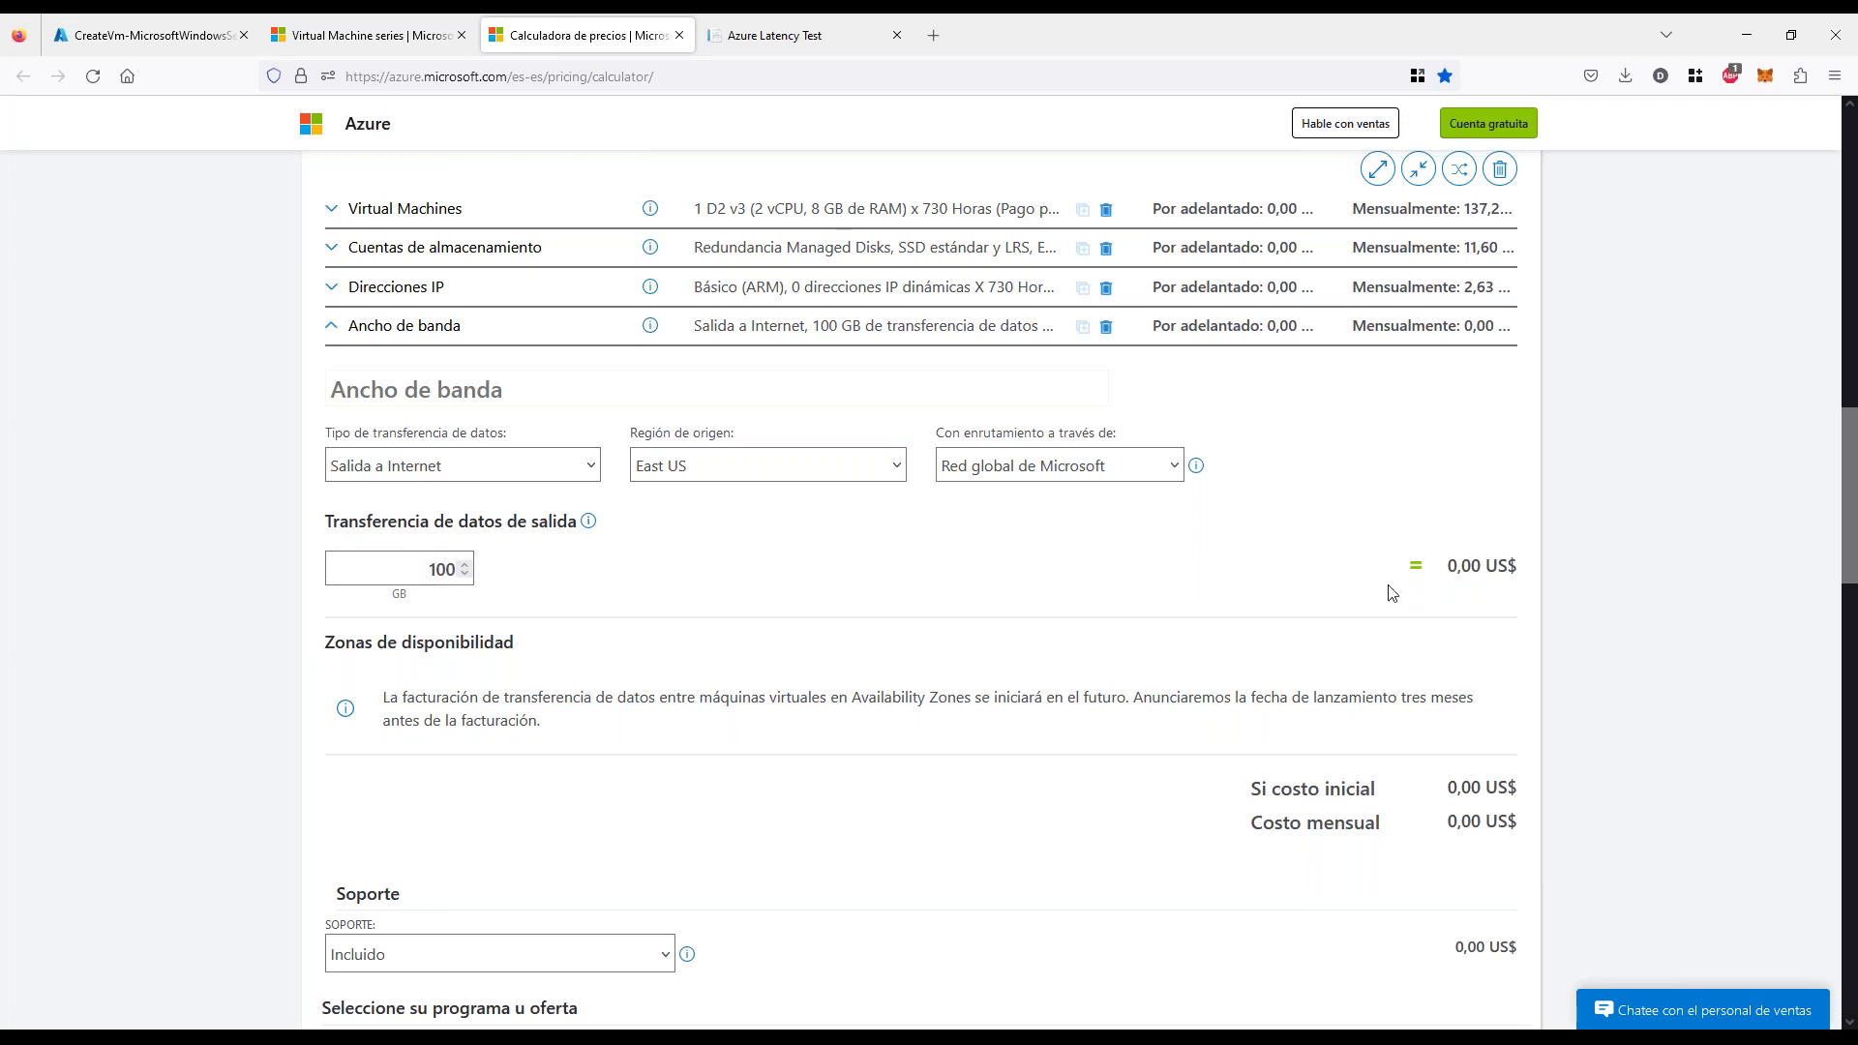
Try outbound transfer amounts slightly above 100 GB to compare their cost and restore the value to 100 GB
{"action": "left_click_drag", "start_coordinate": [1449, 569], "coordinate": [1479, 568]}
{"action": "left_click", "coordinate": [466, 566]}
{"action": "left_click_drag", "start_coordinate": [1448, 567], "coordinate": [1498, 567]}
{"action": "left_click", "coordinate": [1475, 602]}
{"action": "left_click_drag", "start_coordinate": [1479, 569], "coordinate": [1461, 567]}
{"action": "left_click", "coordinate": [1425, 636]}
{"action": "left_click", "coordinate": [465, 565]}
{"action": "left_click", "coordinate": [465, 565]}
{"action": "left_click", "coordinate": [465, 565]}
{"action": "left_click", "coordinate": [465, 565]}
{"action": "left_click", "coordinate": [466, 577]}
{"action": "left_click", "coordinate": [465, 576]}
{"action": "left_click", "coordinate": [465, 577]}
{"action": "left_click", "coordinate": [466, 576]}
{"action": "left_click", "coordinate": [466, 573]}
{"action": "left_click_drag", "start_coordinate": [1447, 565], "coordinate": [1498, 565]}
{"action": "left_click", "coordinate": [1480, 614]}
{"action": "left_click_drag", "start_coordinate": [1436, 576], "coordinate": [1495, 571]}
{"action": "left_click", "coordinate": [465, 575]}
{"action": "left_click", "coordinate": [329, 569]}
Review the estimated monthly total, recheck the bandwidth cost for 100 GB, and leave the Ancho de banda entry collapsed
{"action": "left_click", "coordinate": [331, 326]}
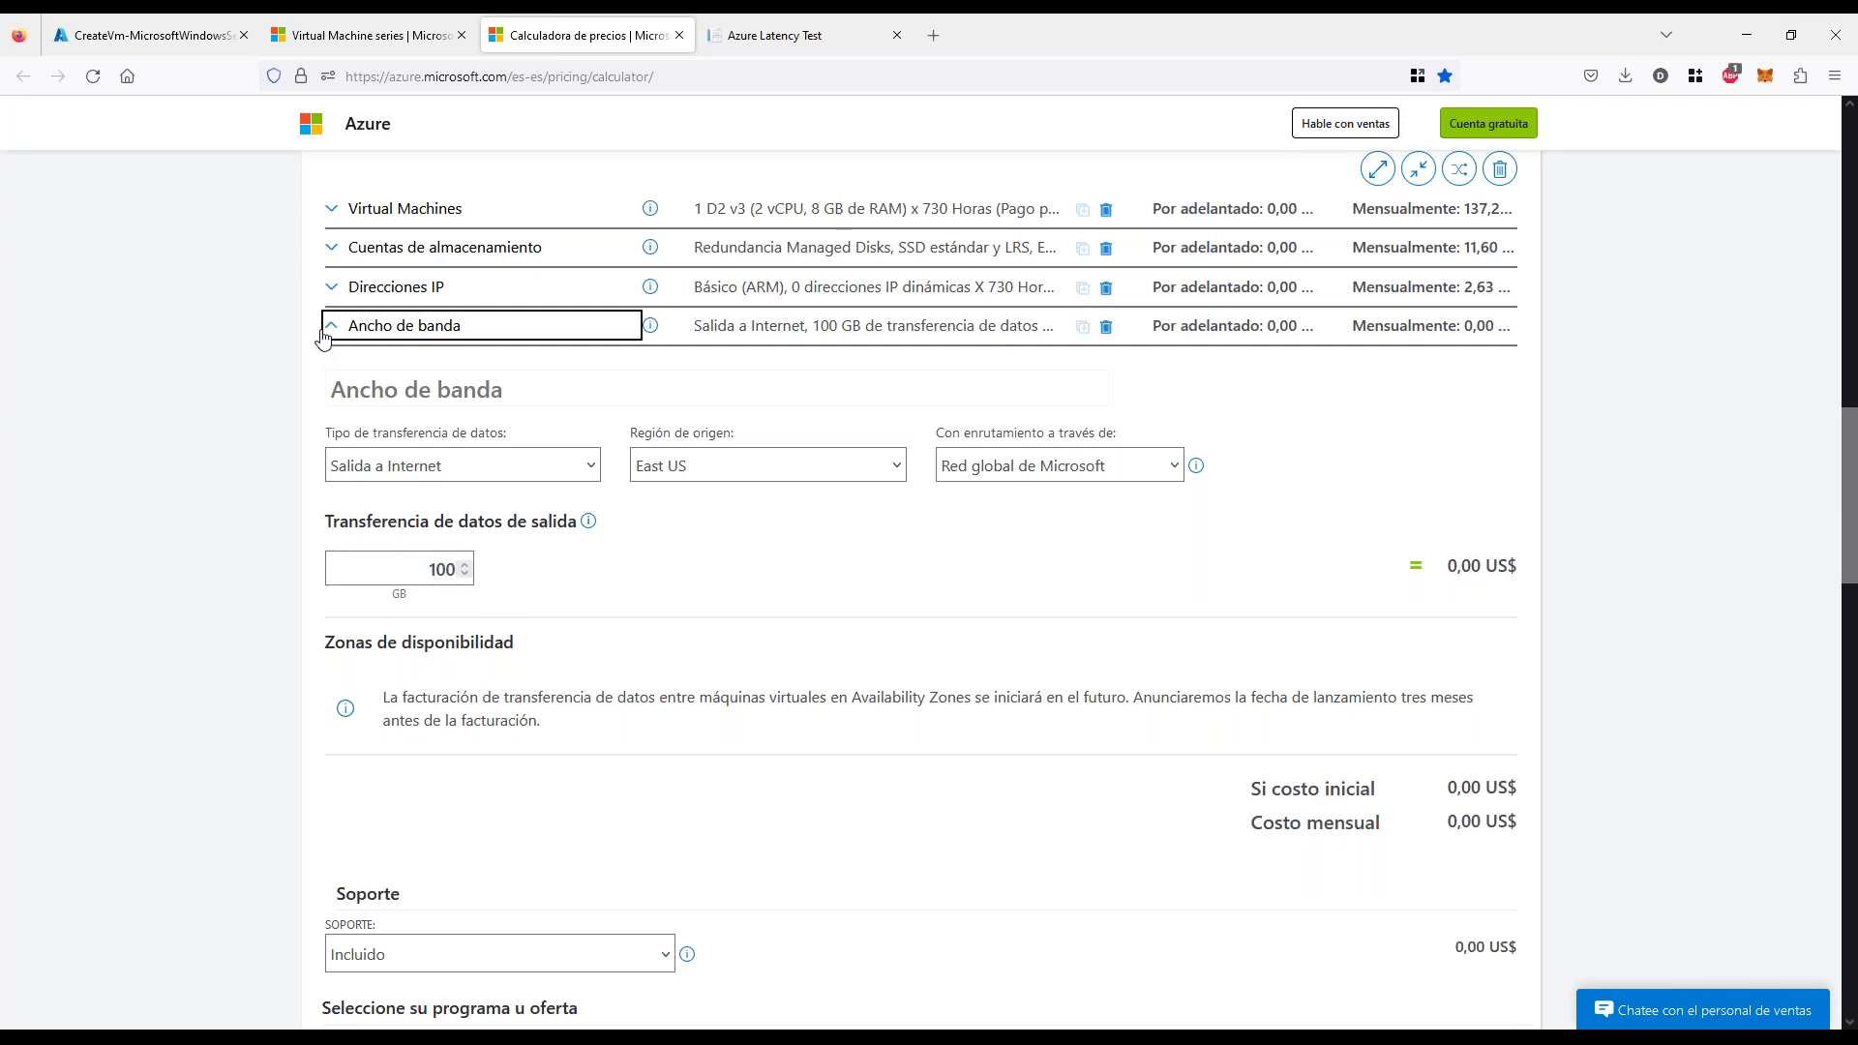
{"action": "scroll", "coordinate": [253, 510], "scroll_direction": "up", "scroll_amount": 1}
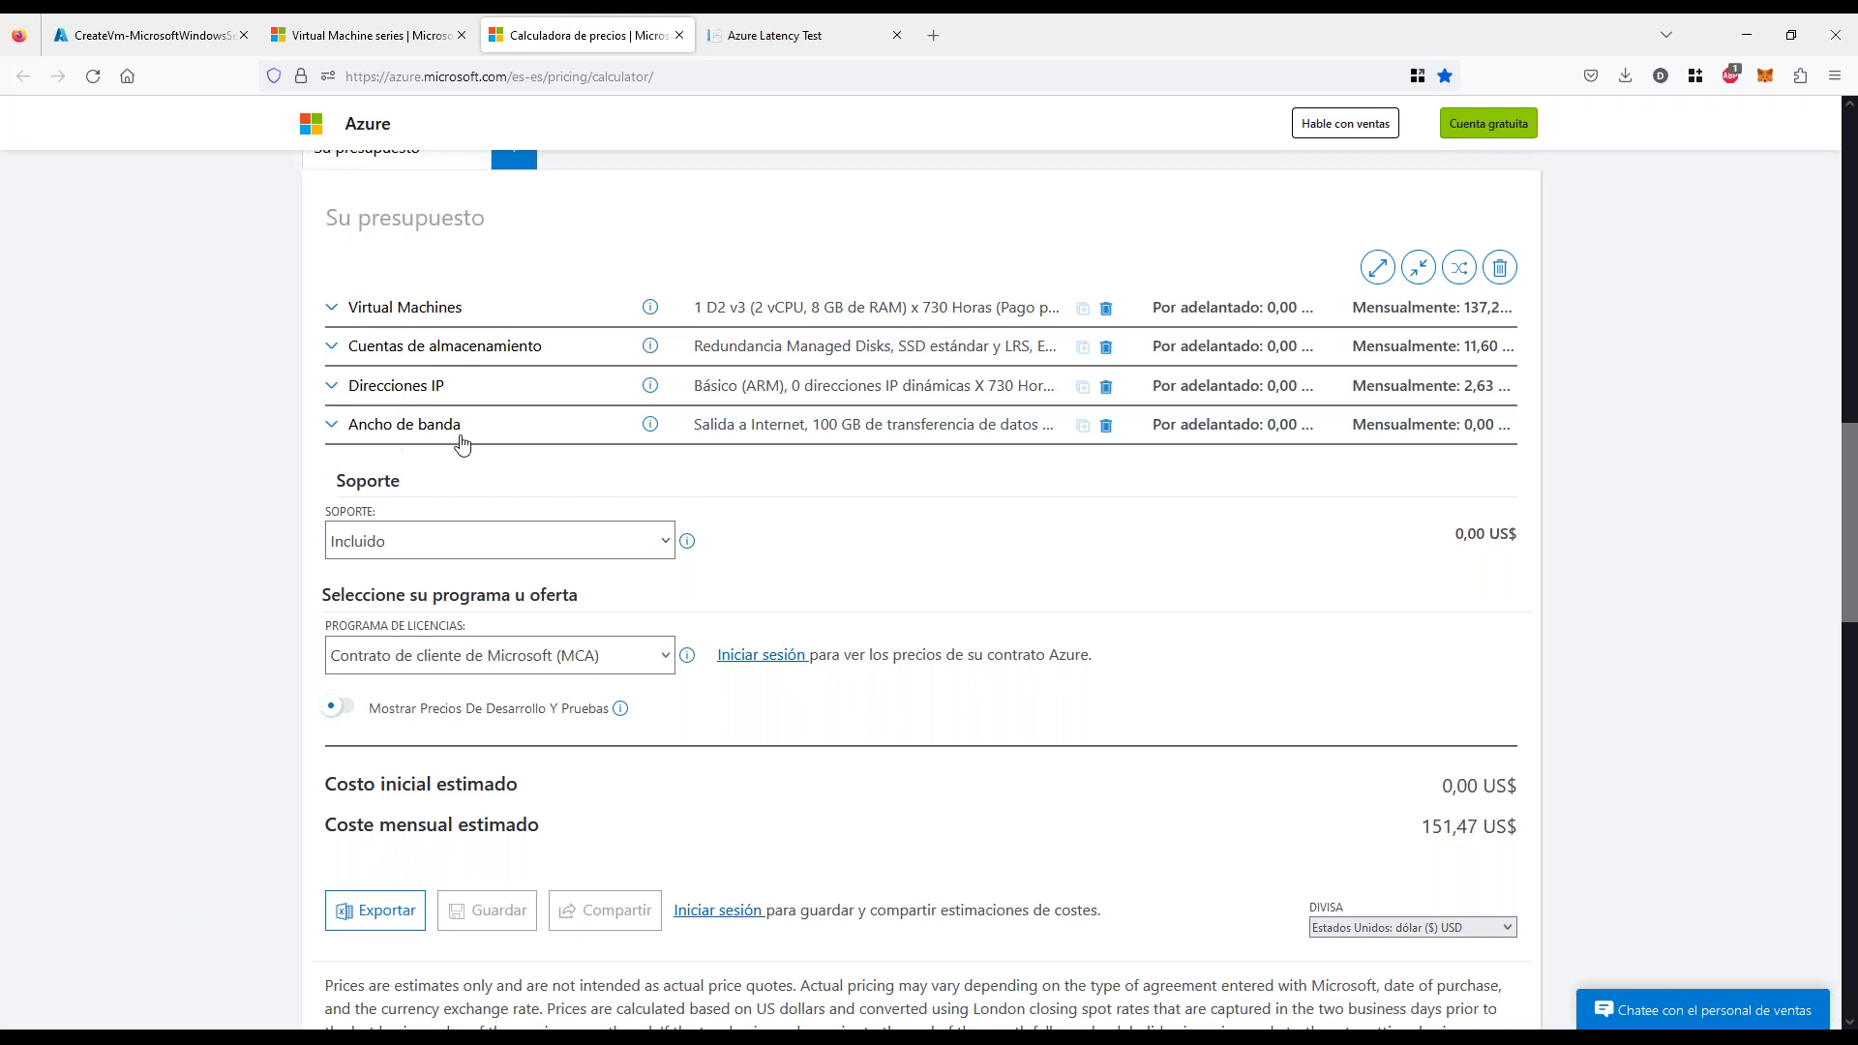
{"action": "left_click", "coordinate": [329, 434]}
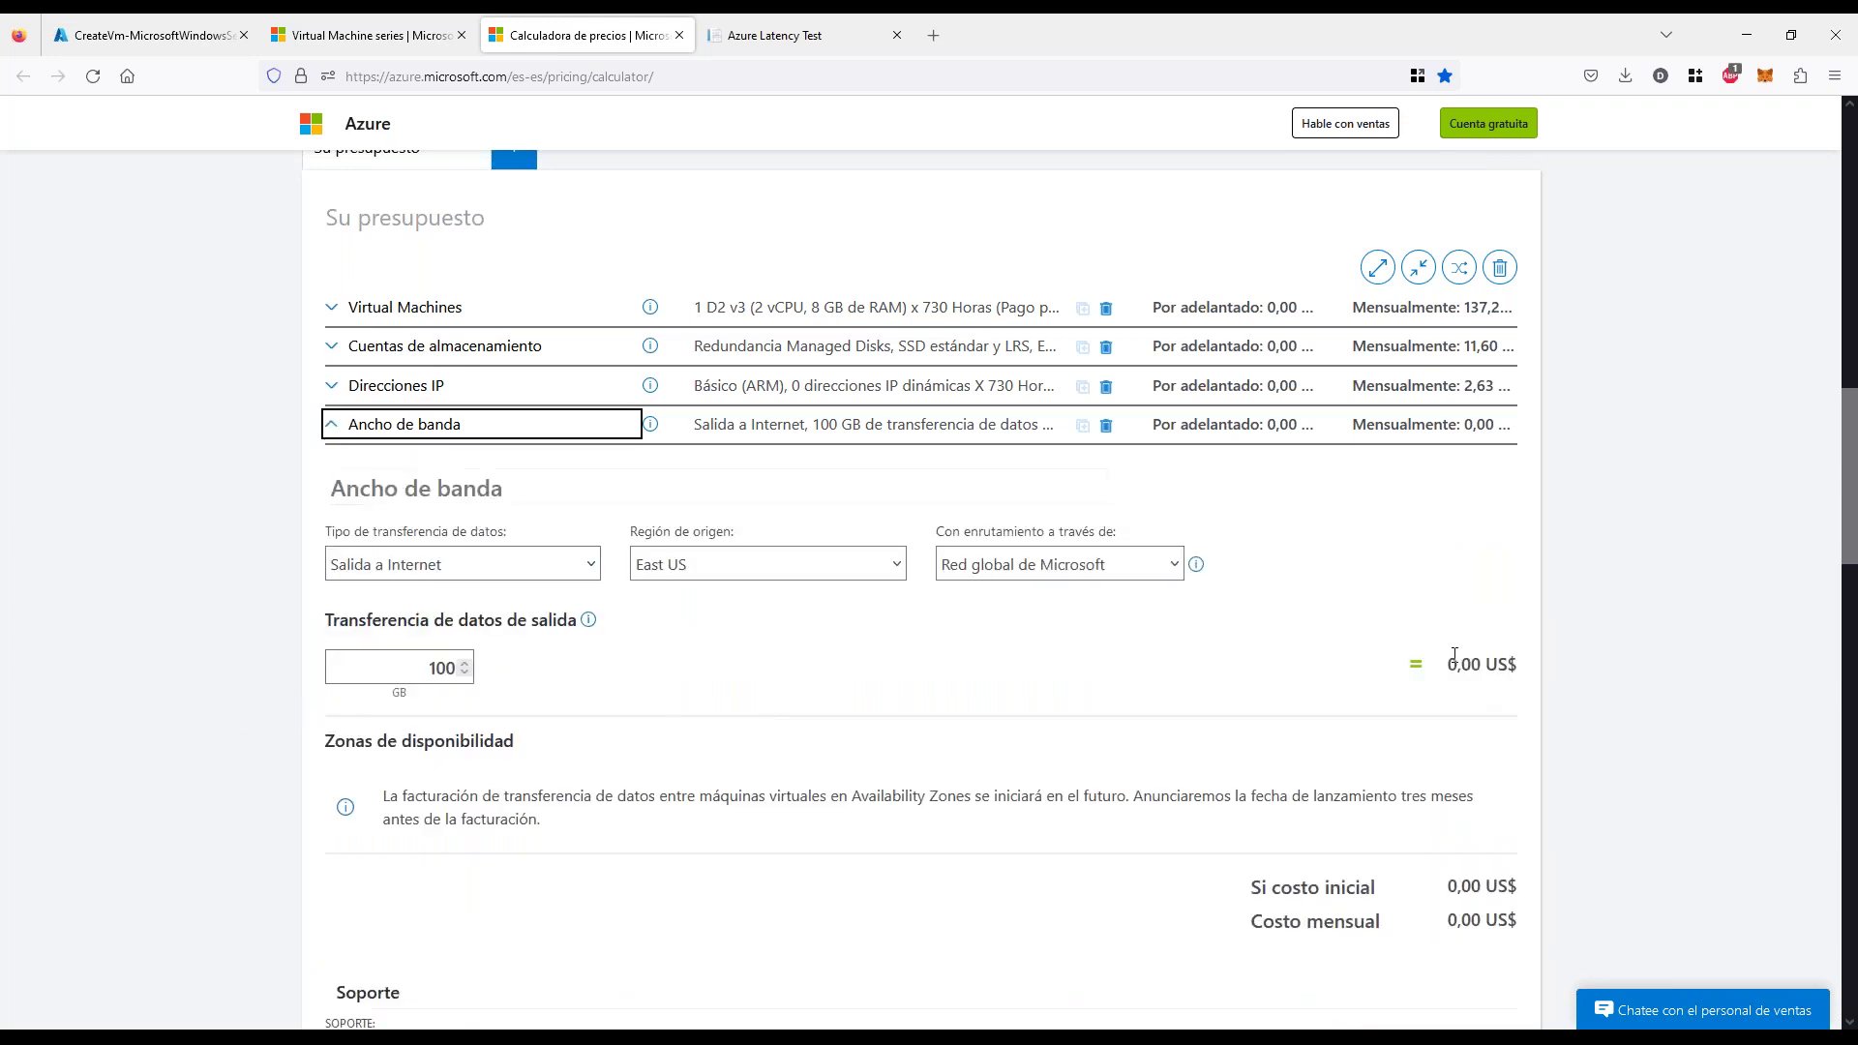
{"action": "mouse_move", "coordinate": [1448, 663]}
{"action": "left_mouse_down"}
{"action": "mouse_move", "coordinate": [1473, 662]}
{"action": "mouse_move", "coordinate": [1448, 667]}
{"action": "left_mouse_up"}
{"action": "left_click", "coordinate": [1479, 671]}
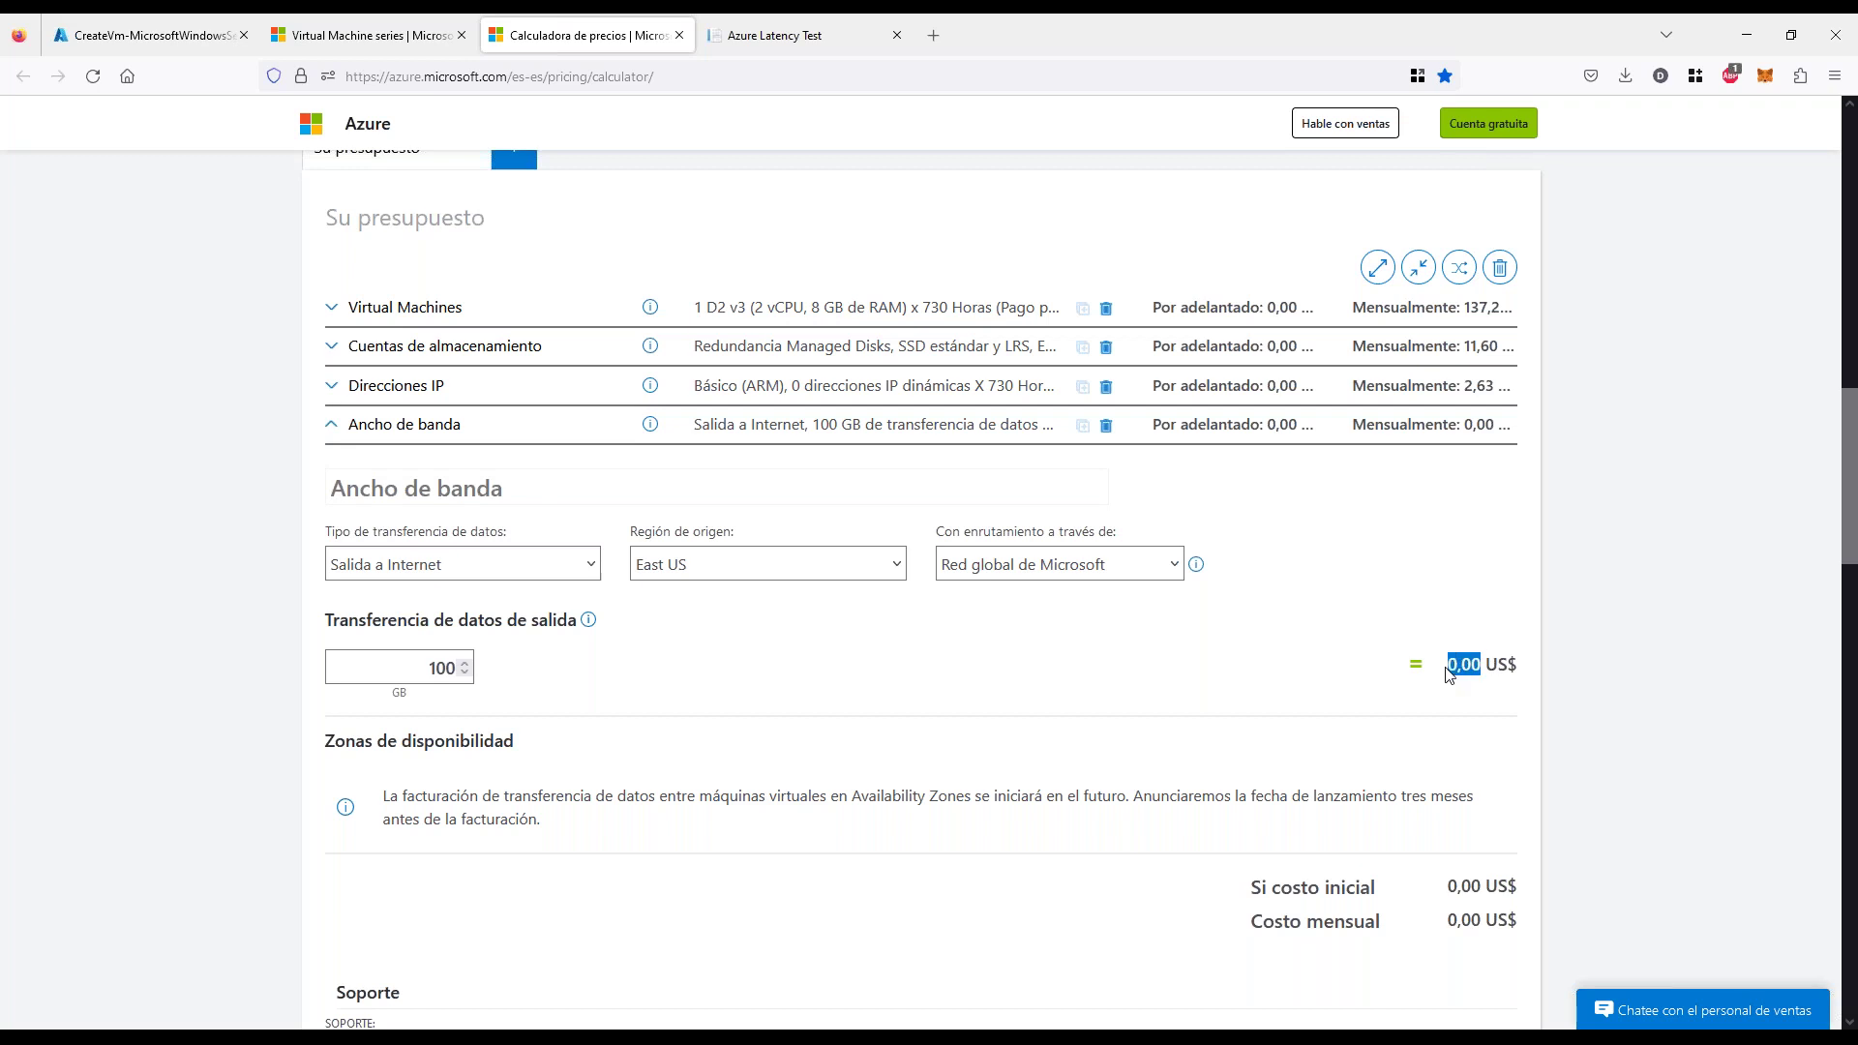
{"action": "left_click", "coordinate": [1449, 667]}
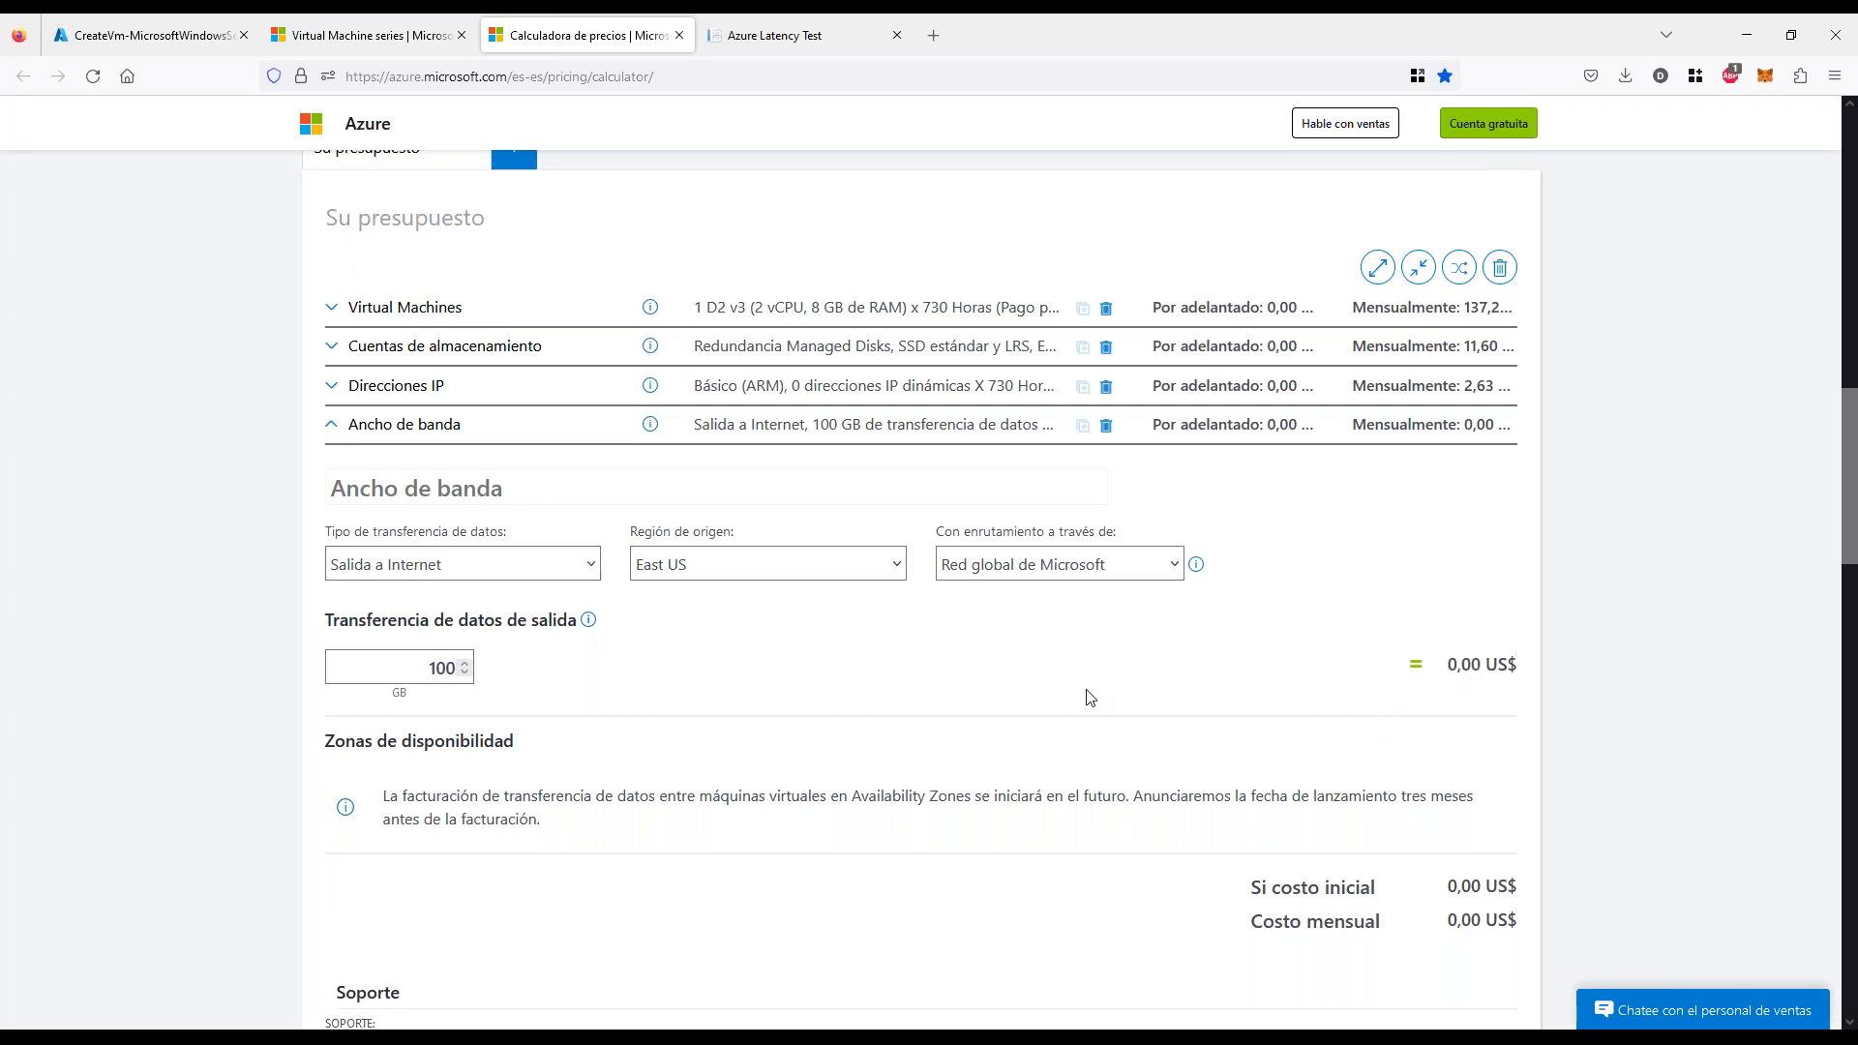
{"action": "left_click", "coordinate": [330, 428]}
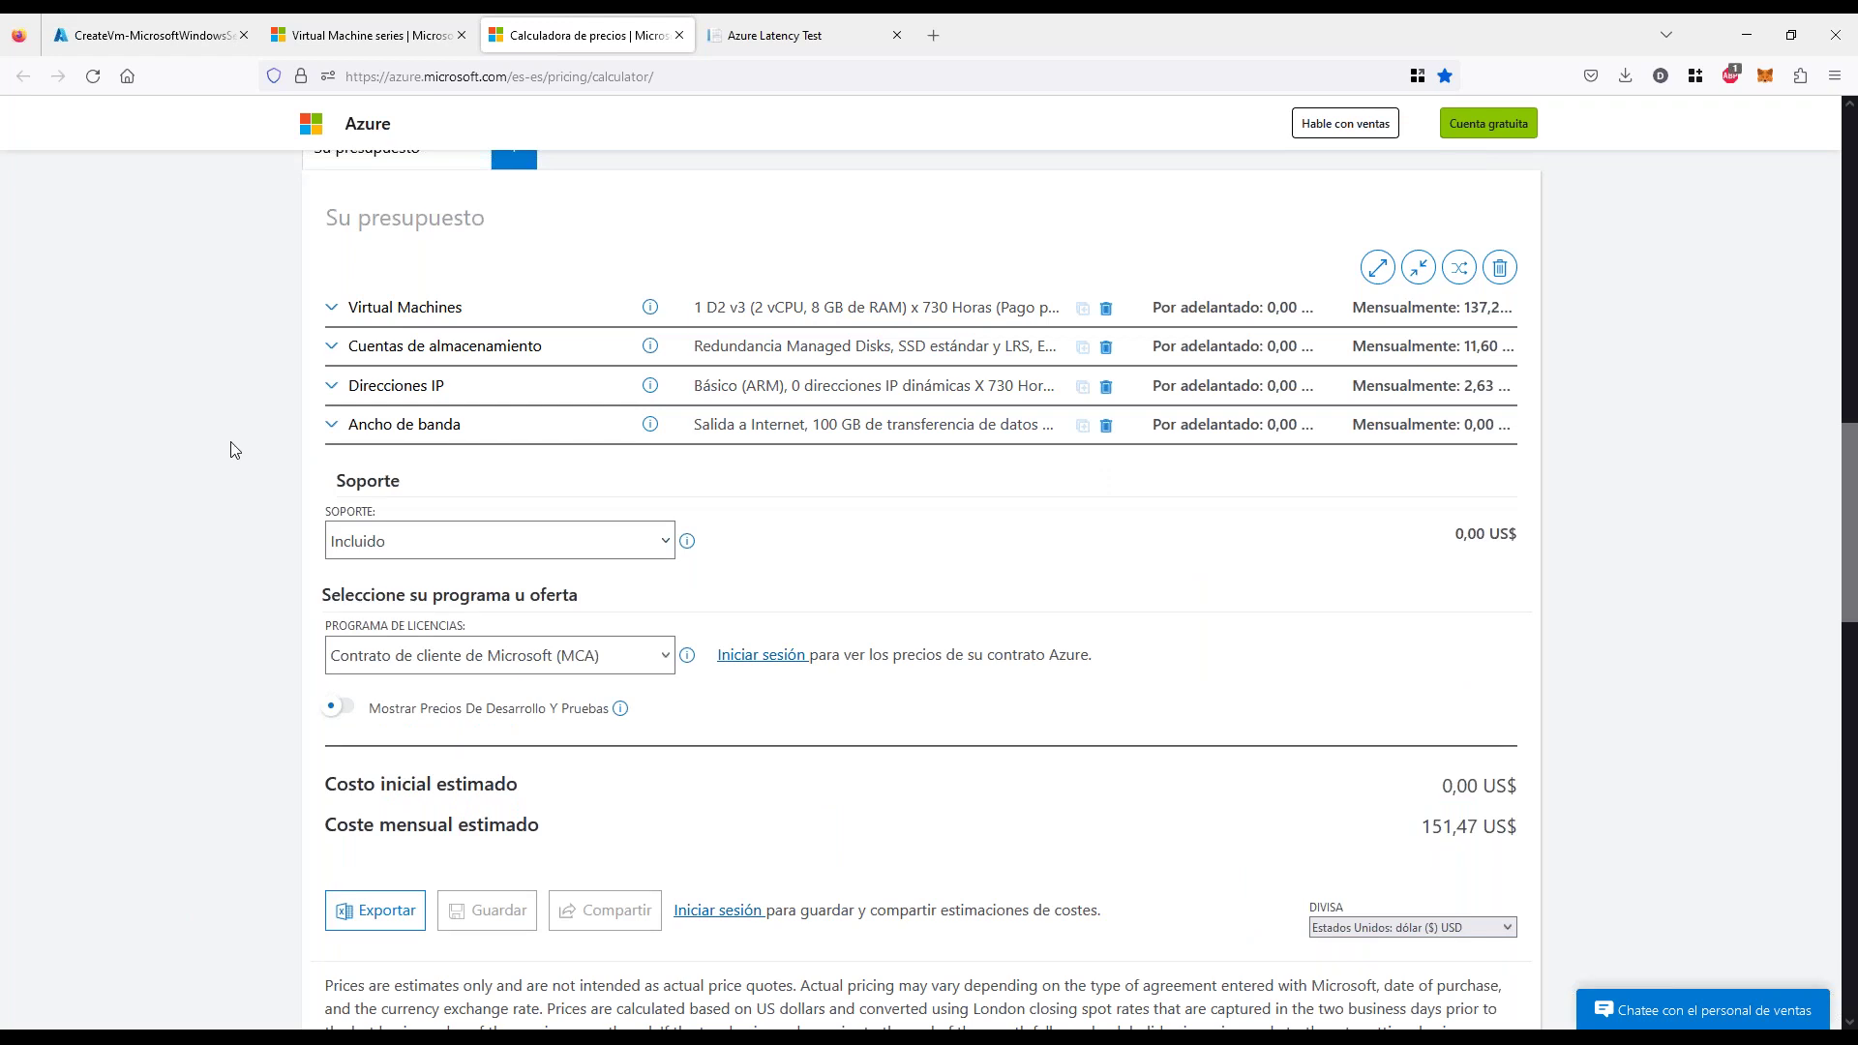
Switch to the Azure portal and open the VMborrar resource group to view the resources of the deployed demo VM
{"action": "left_click", "coordinate": [164, 41]}
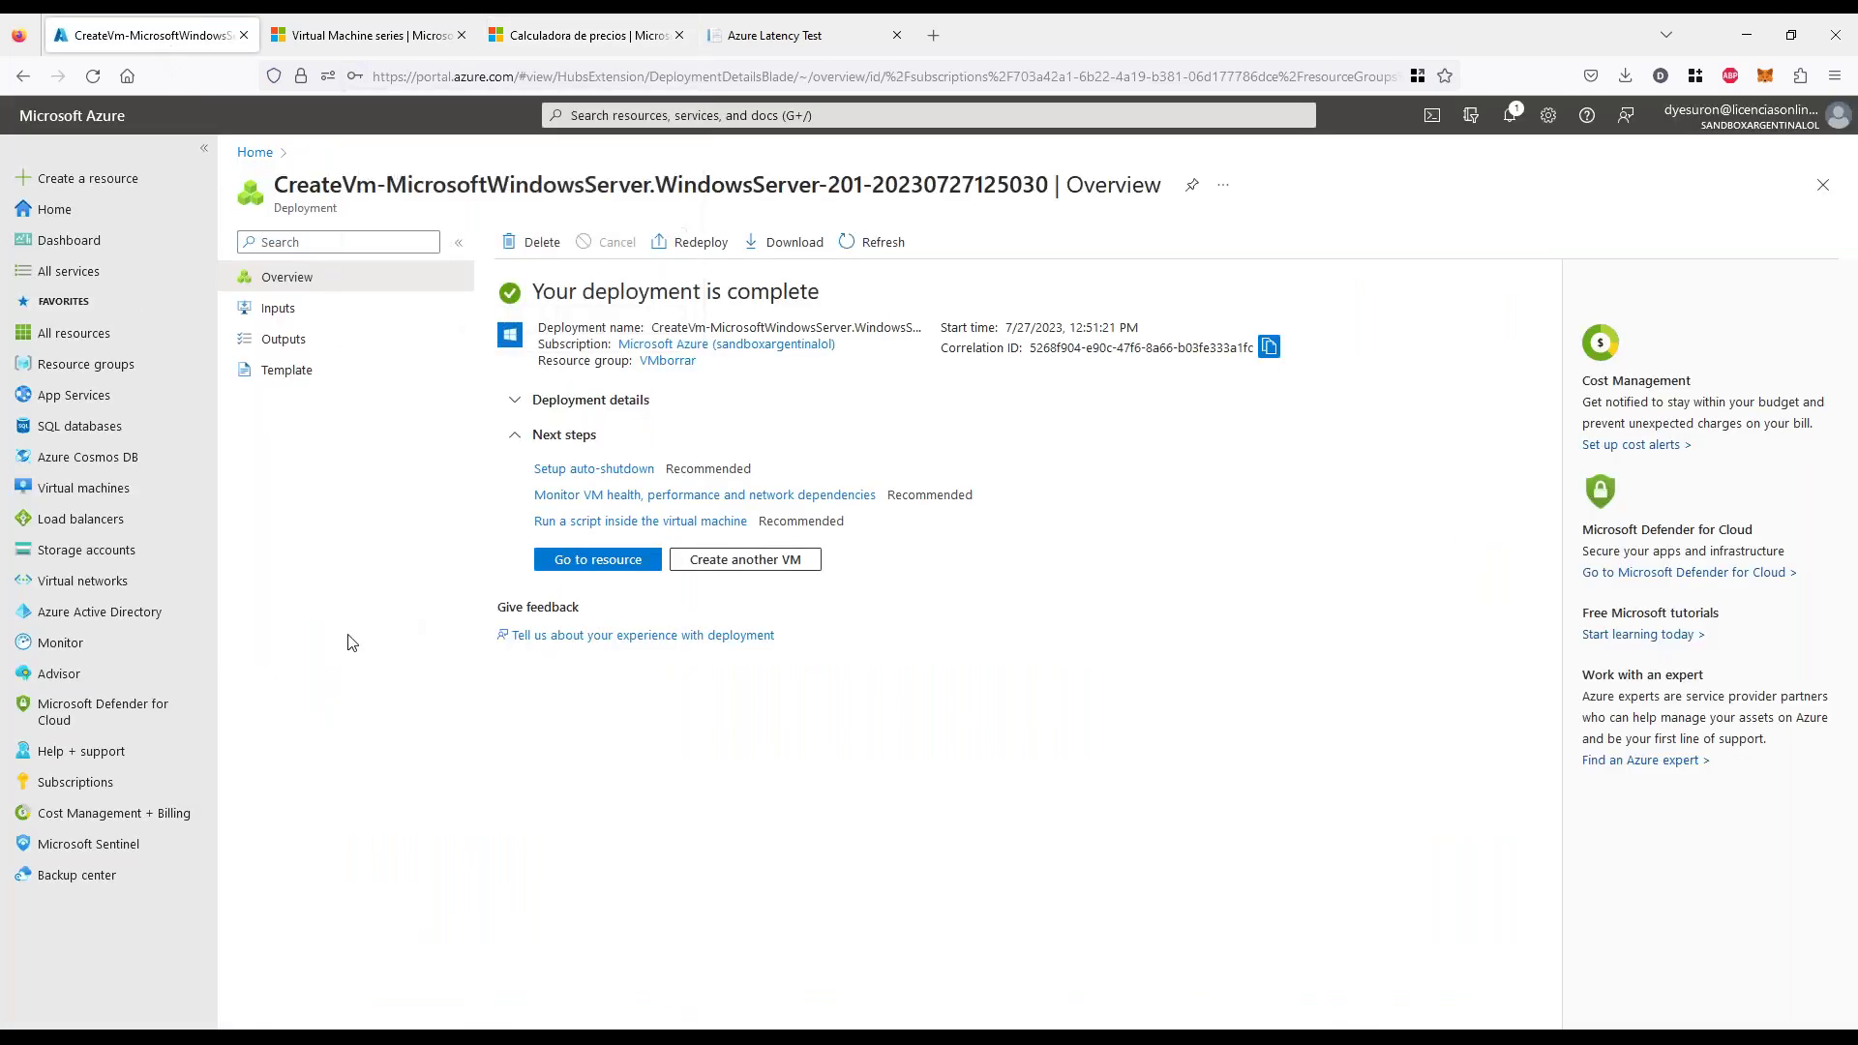
{"action": "left_click", "coordinate": [602, 569]}
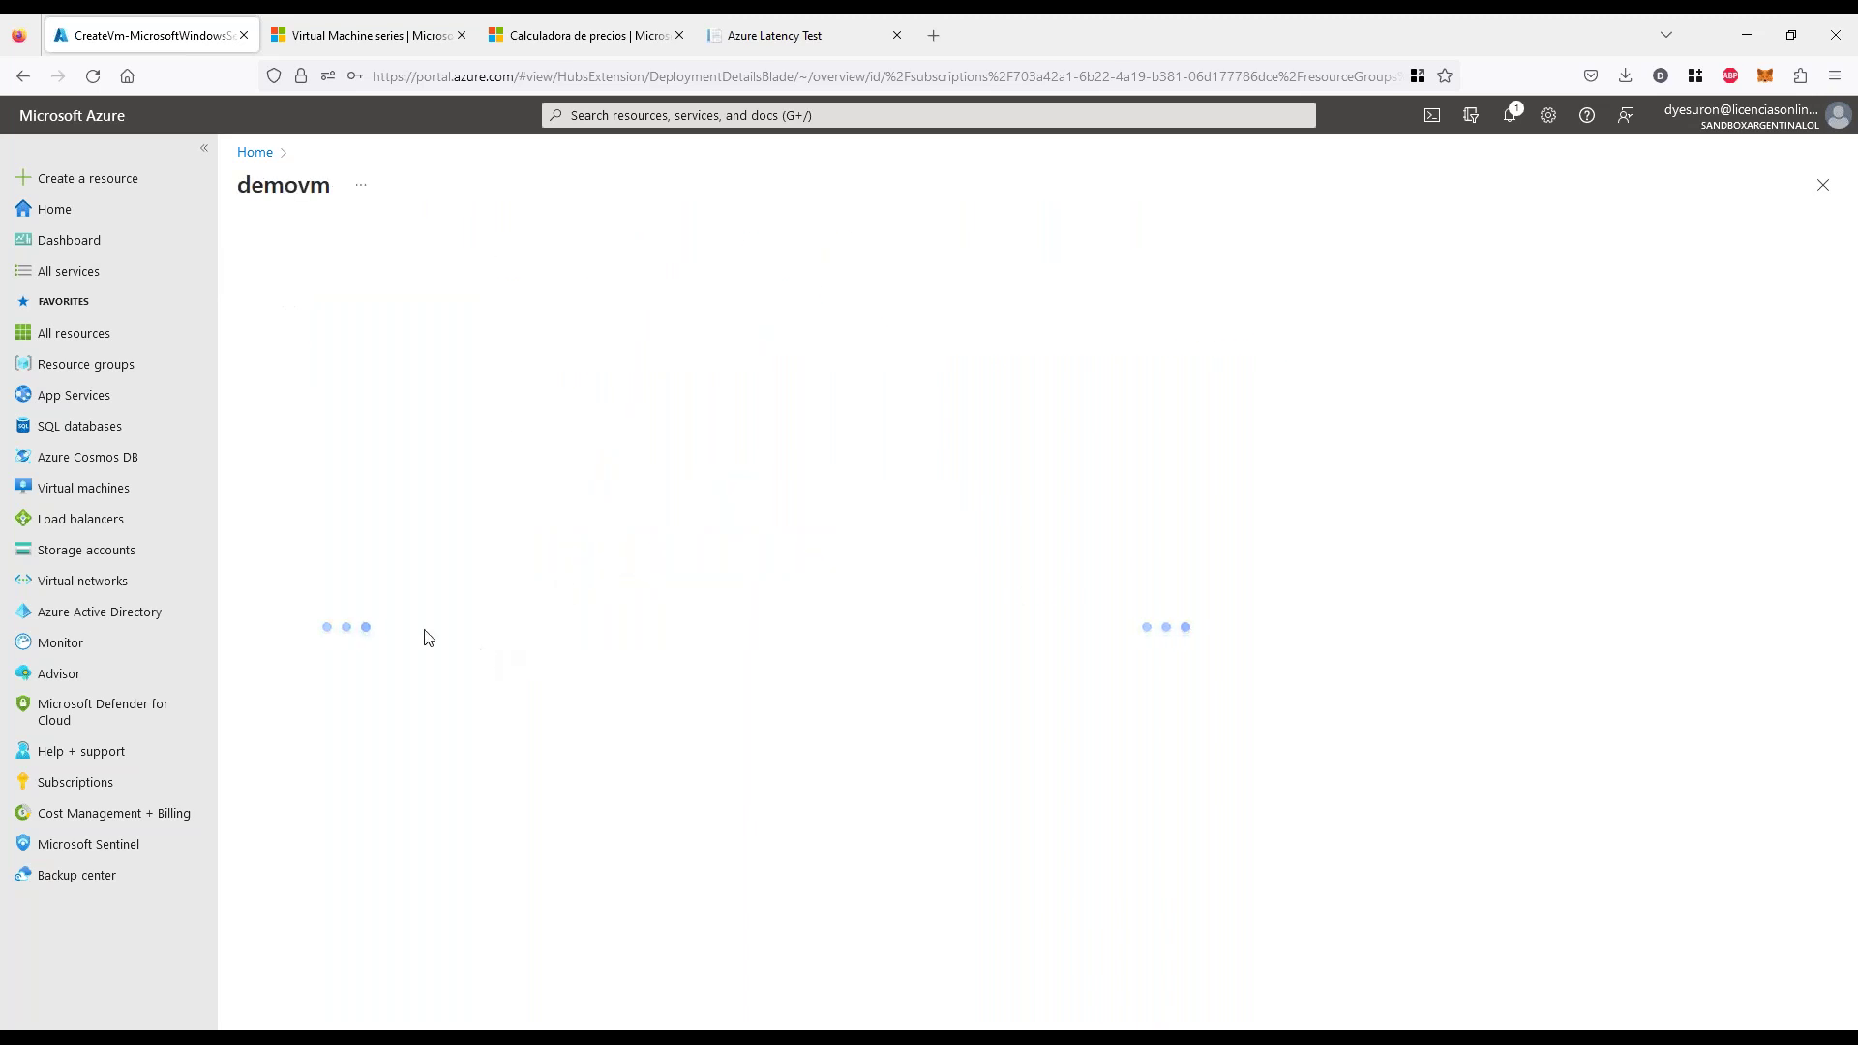
{"action": "left_click", "coordinate": [83, 366]}
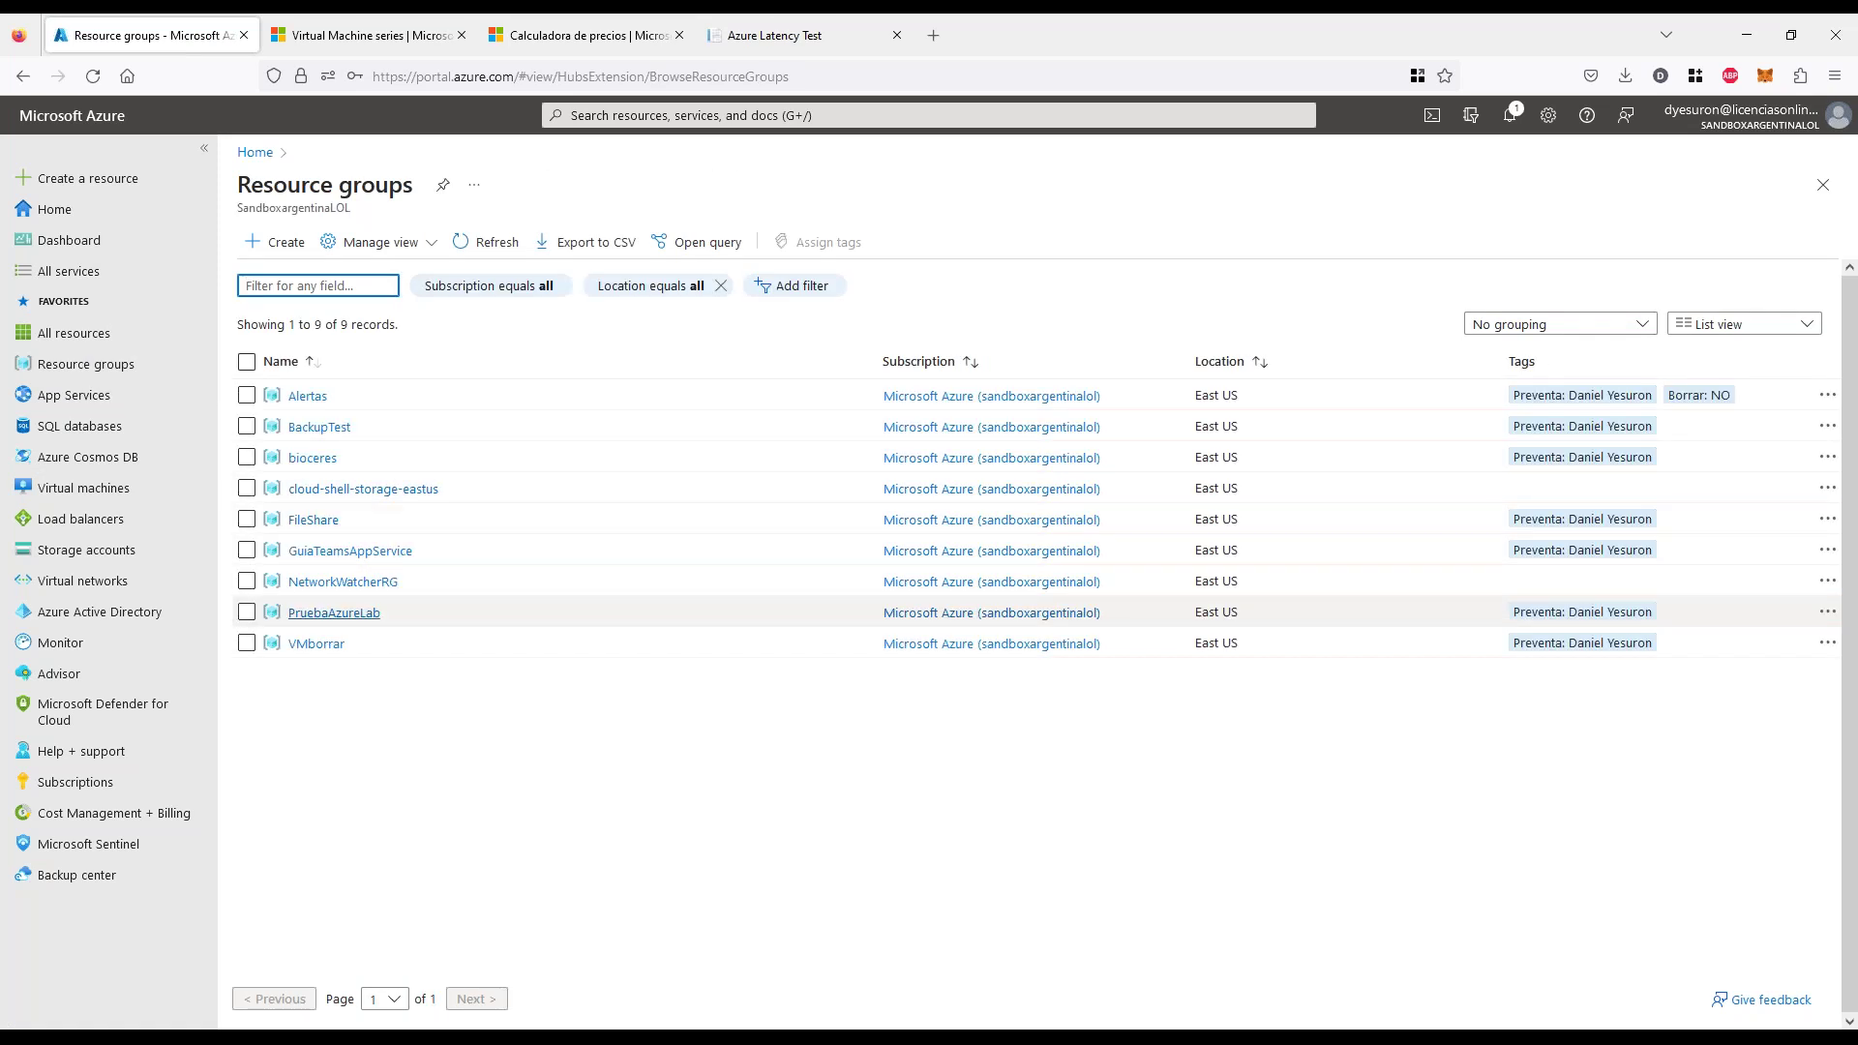
{"action": "left_click", "coordinate": [315, 644]}
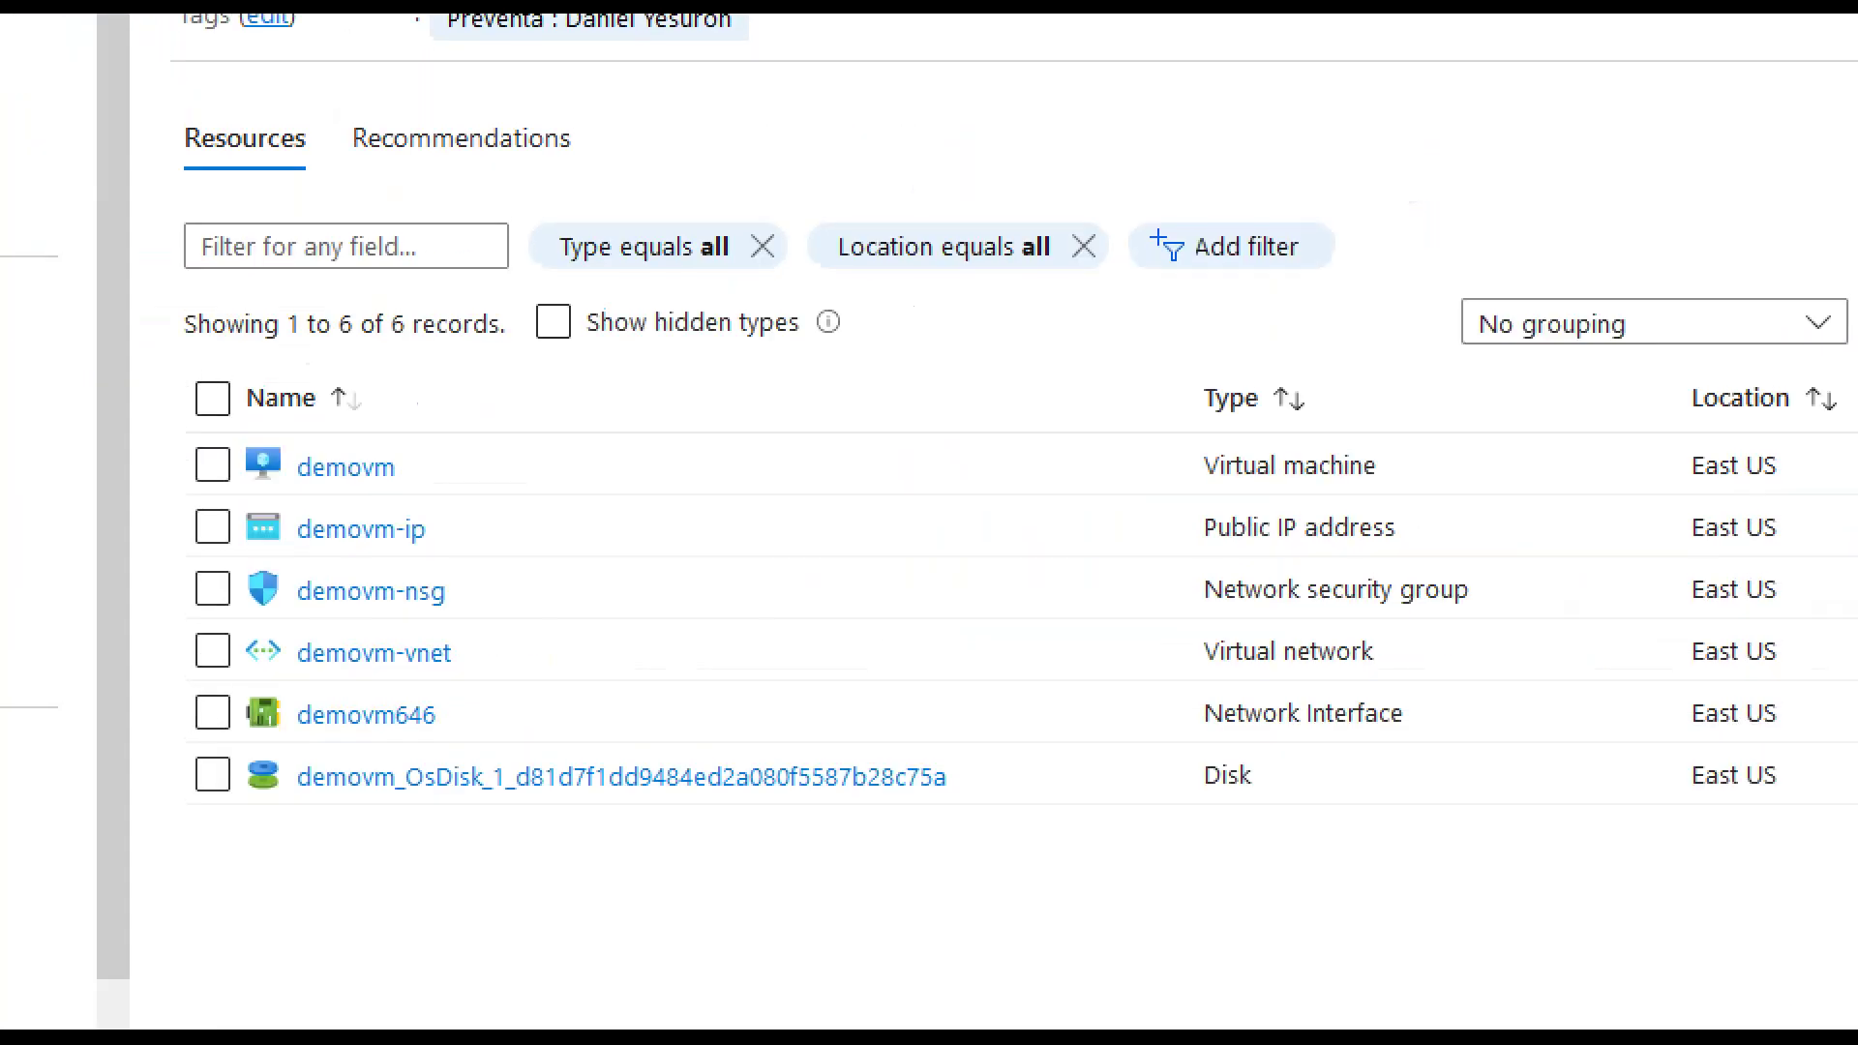
Mark demovm, demovm-ip and the OS disk with ticks, and bracket and tick the network security group, virtual network and network interface
{"action": "left_click_drag", "start_coordinate": [400, 472], "coordinate": [467, 442]}
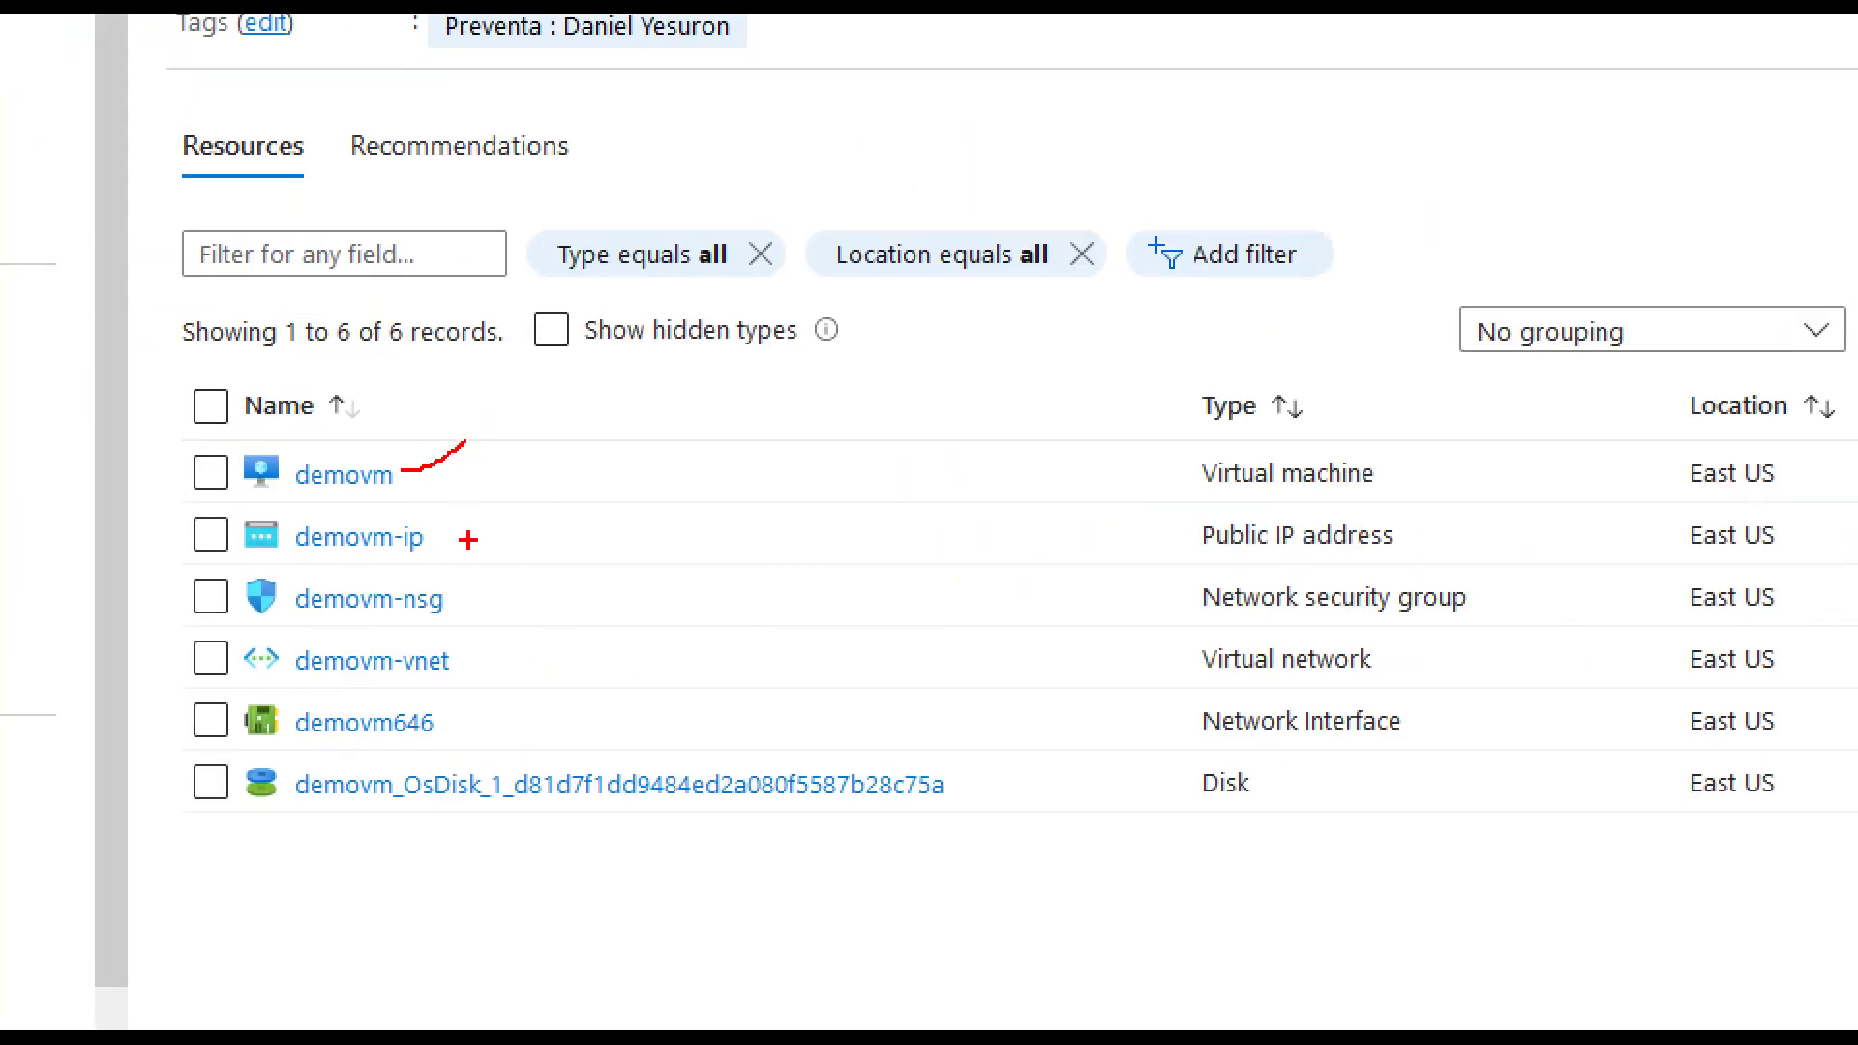
{"action": "left_click_drag", "start_coordinate": [438, 543], "coordinate": [500, 514]}
{"action": "left_click_drag", "start_coordinate": [956, 786], "coordinate": [1006, 768]}
{"action": "mouse_move", "coordinate": [457, 585]}
{"action": "left_mouse_down"}
{"action": "mouse_move", "coordinate": [499, 582]}
{"action": "mouse_move", "coordinate": [502, 667]}
{"action": "left_mouse_up"}
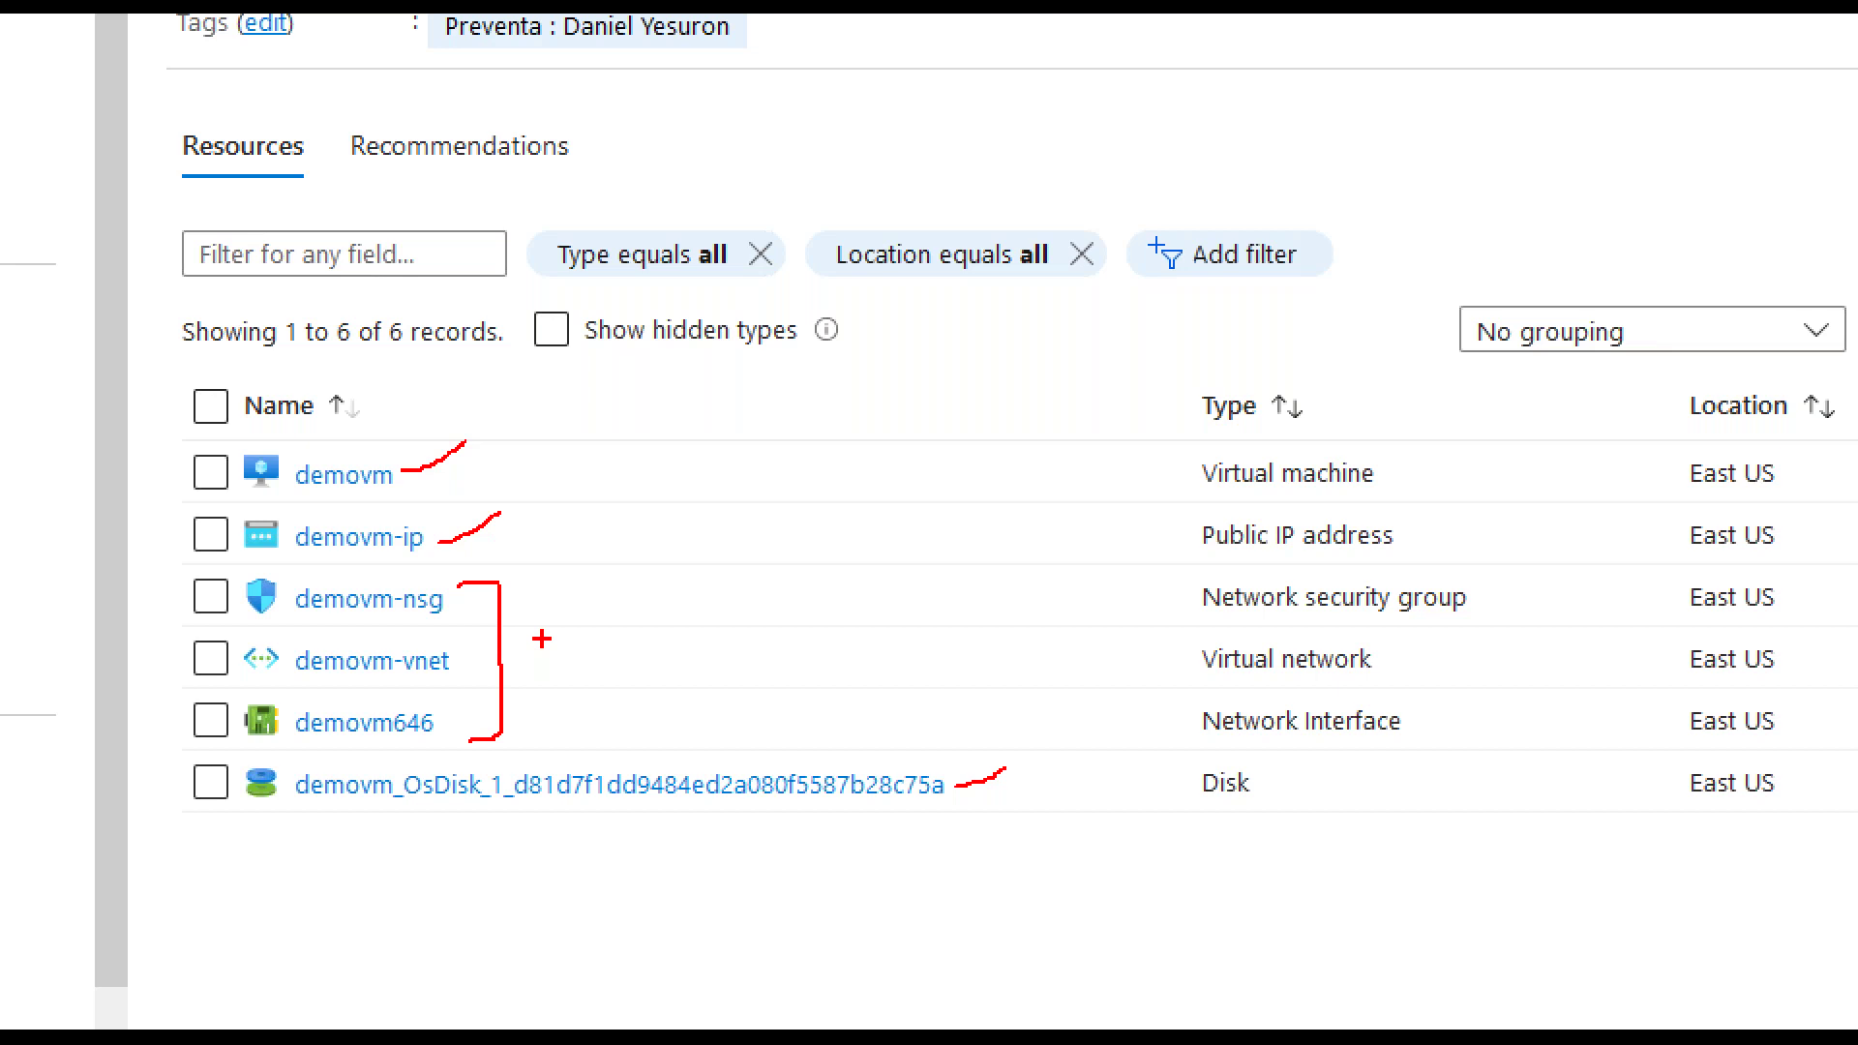
{"action": "left_click_drag", "start_coordinate": [535, 665], "coordinate": [586, 639]}
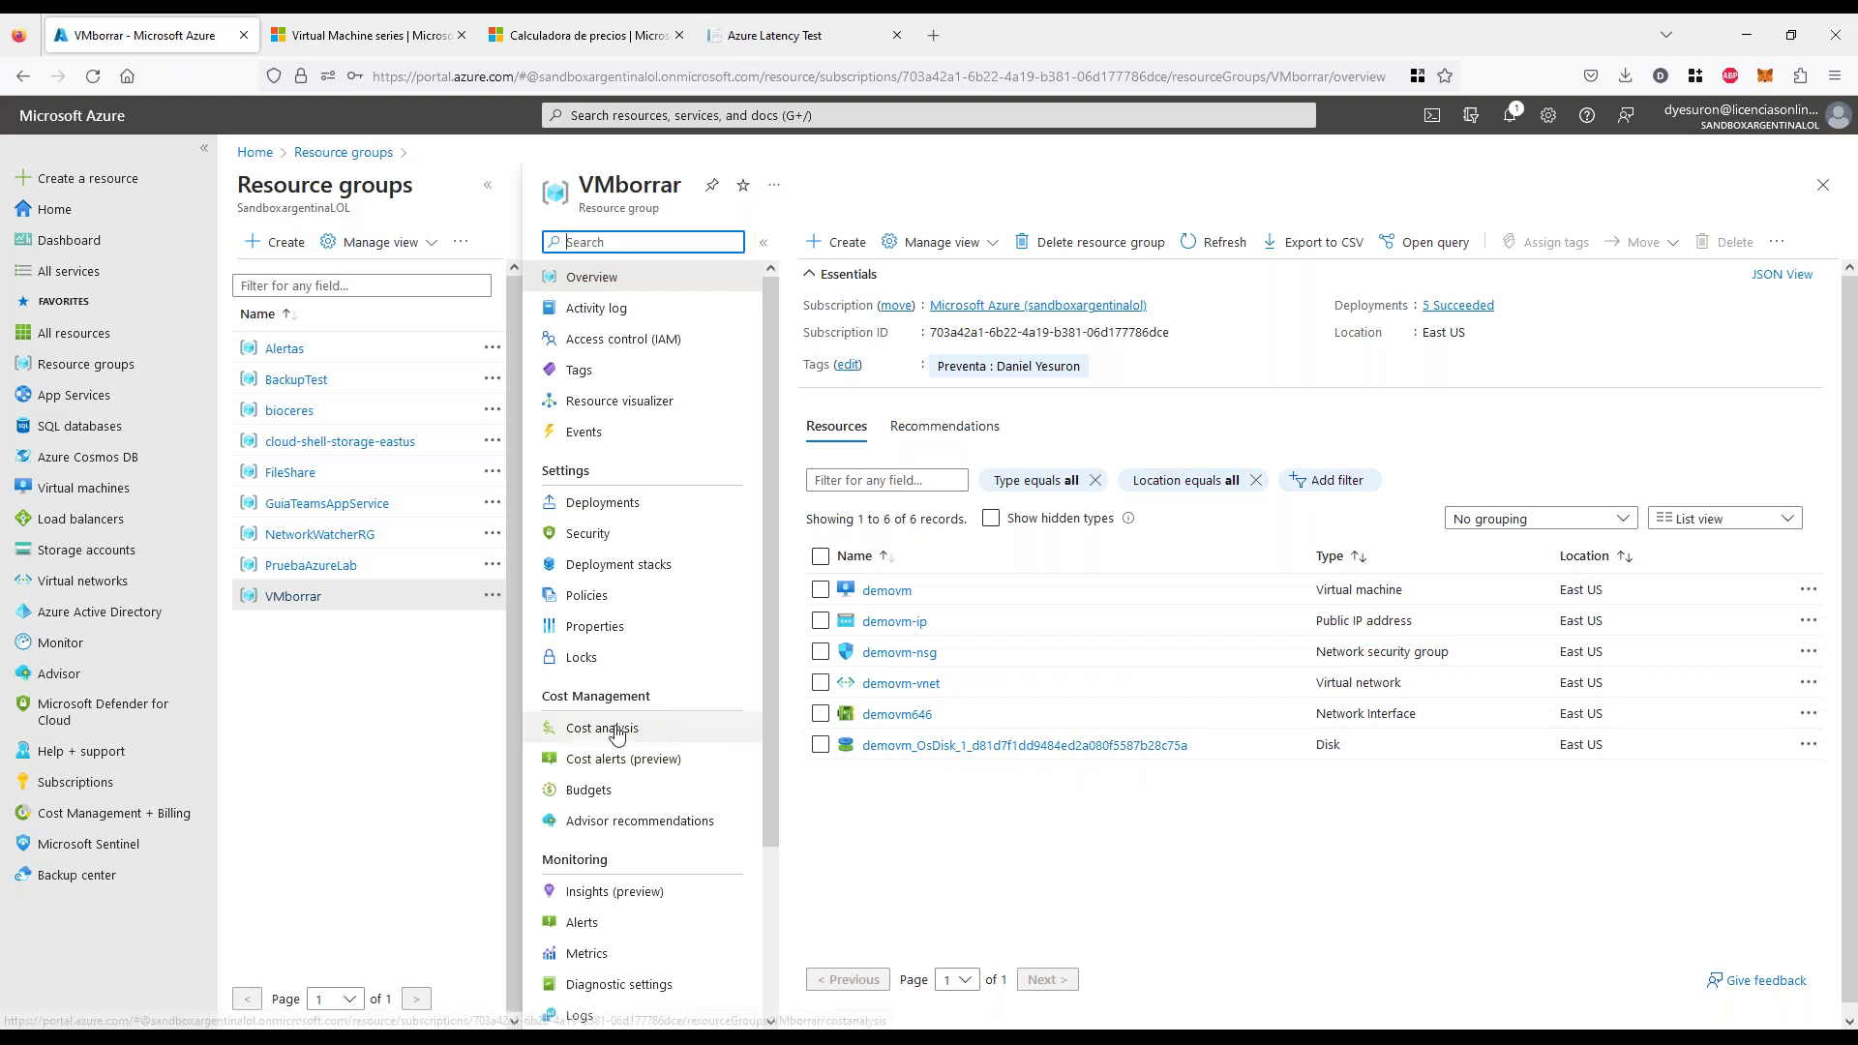
Open the VMborrar resource group's cost analysis and show the costs with Daily granularity, grouped by Resource
{"action": "left_click", "coordinate": [649, 736]}
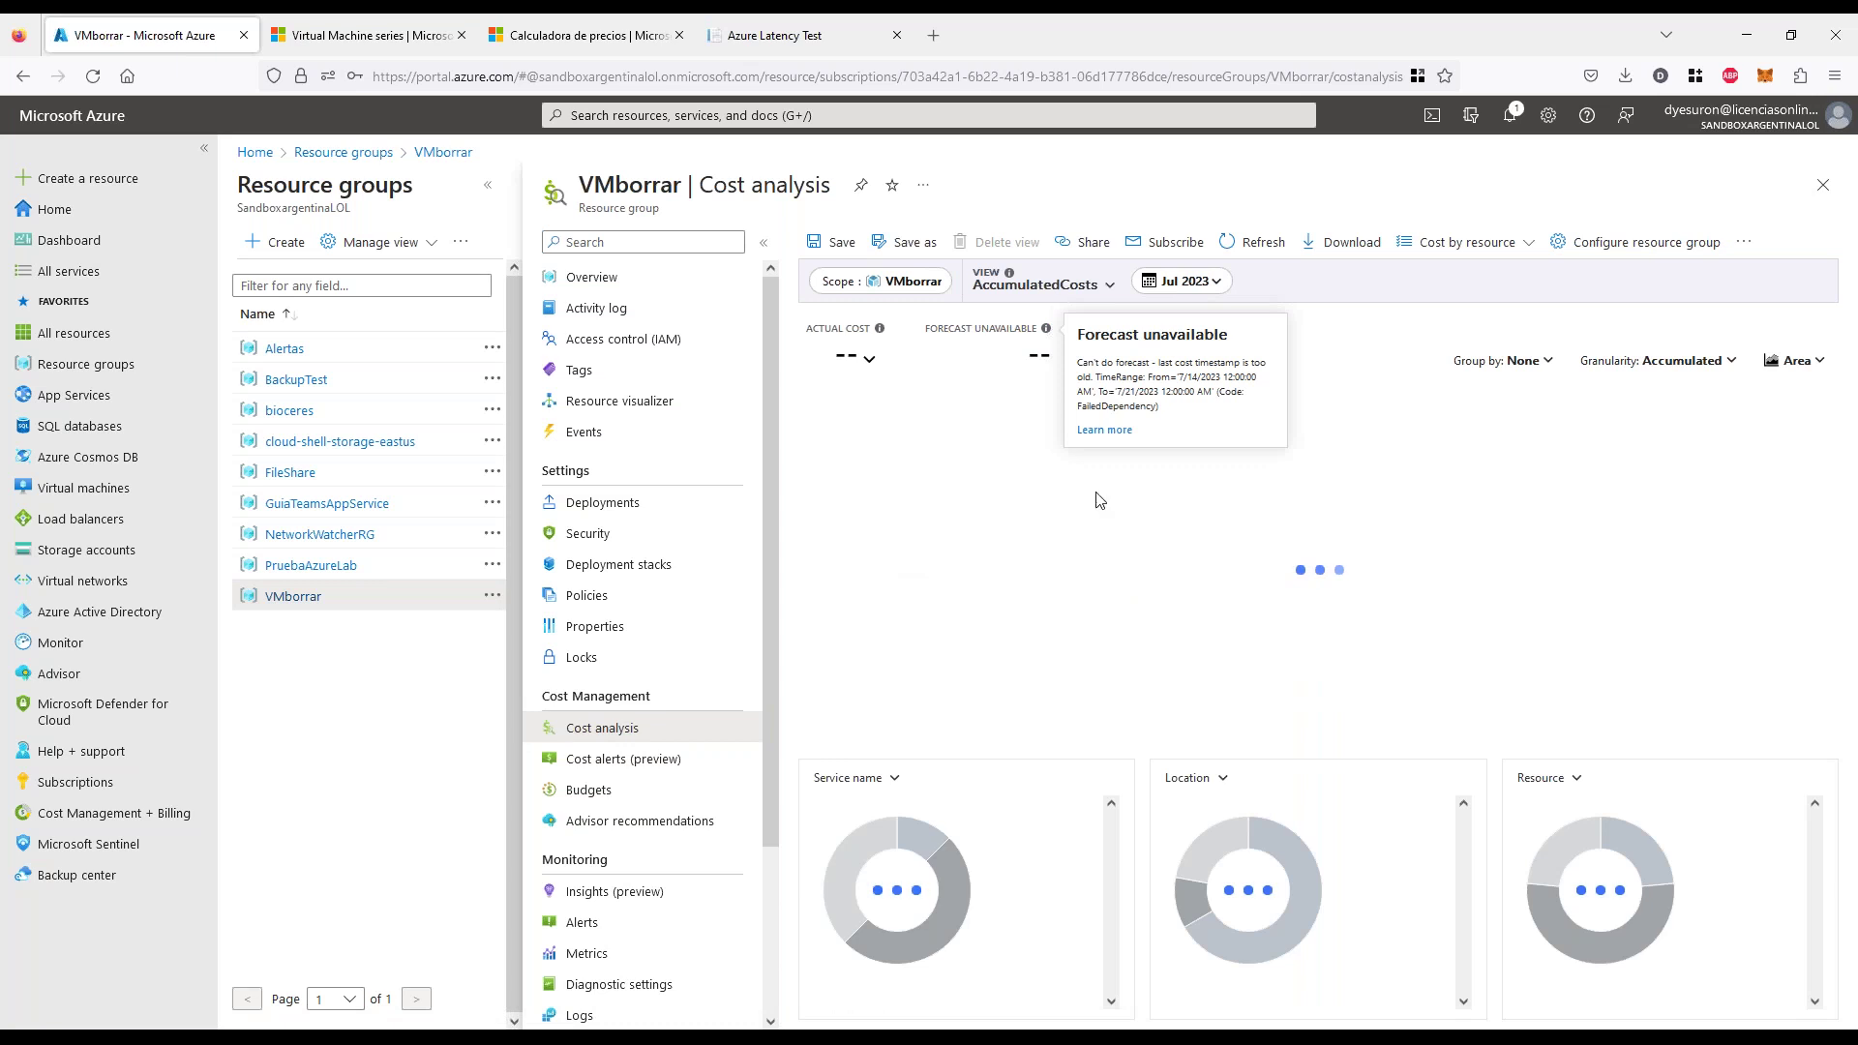
{"action": "left_click", "coordinate": [1652, 366]}
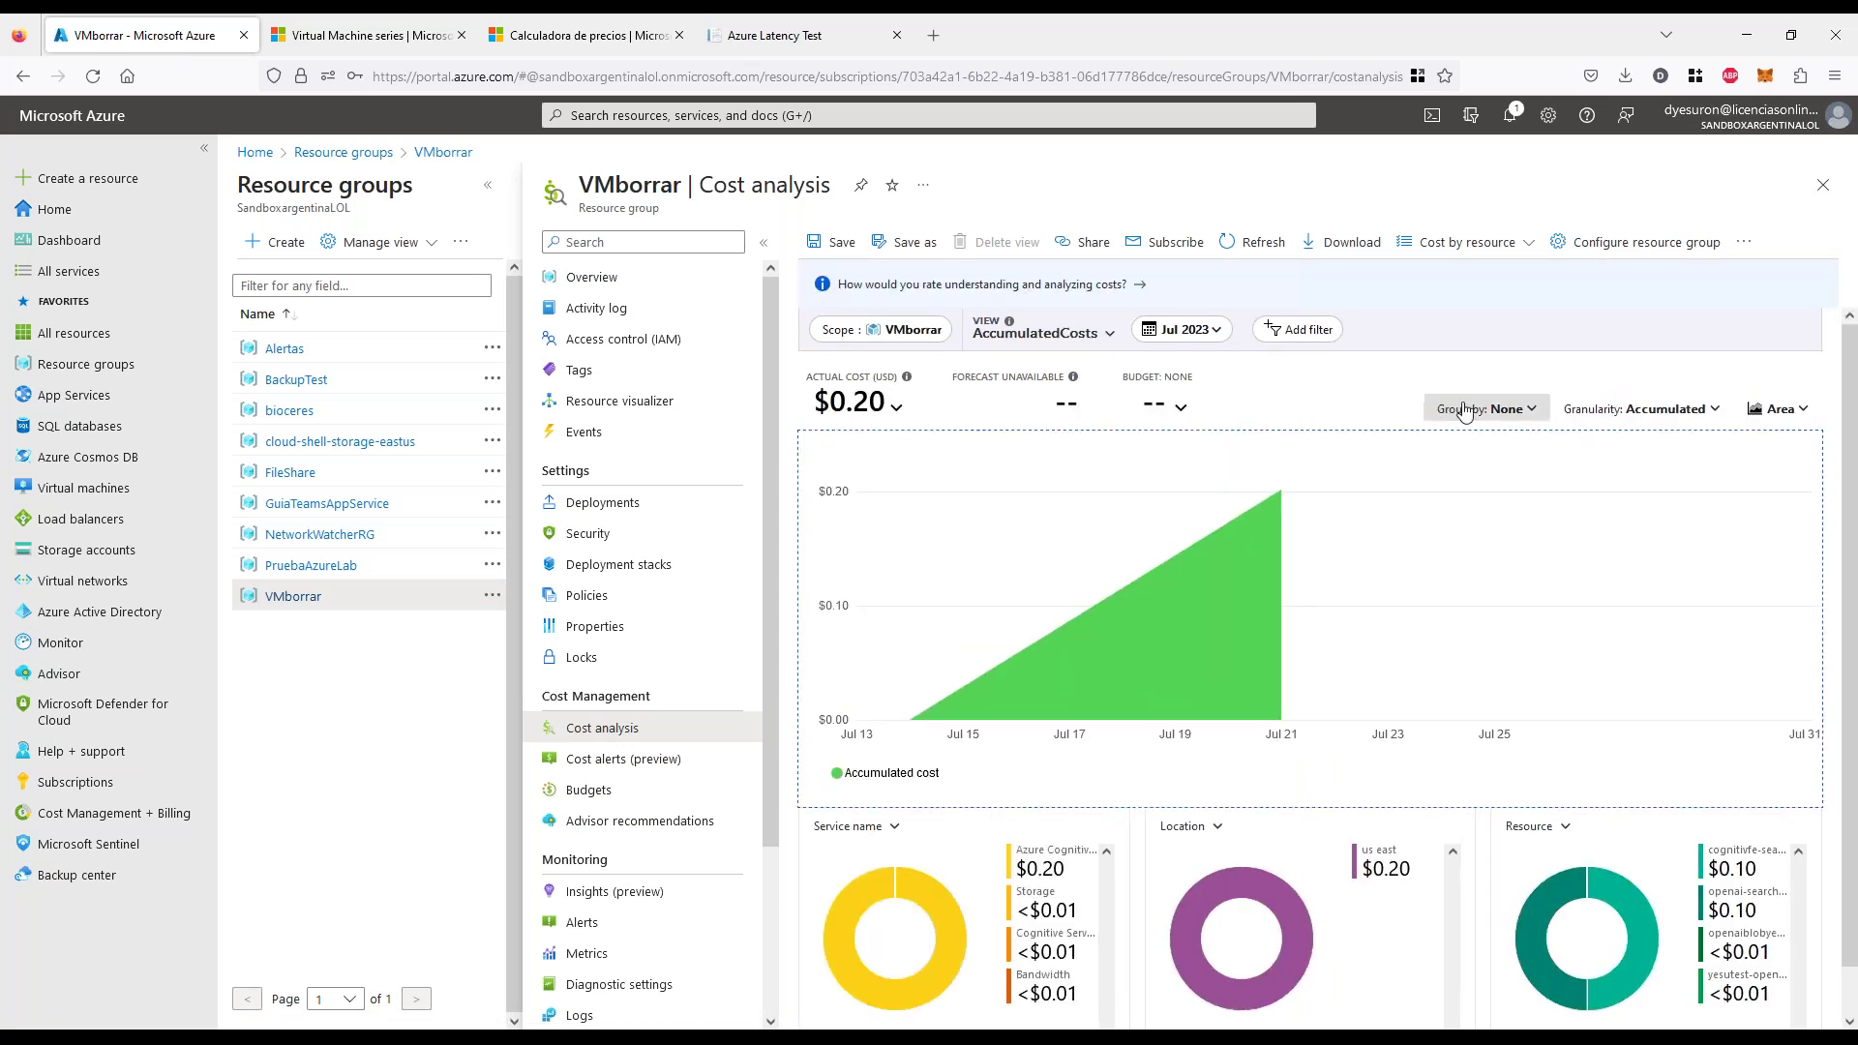
{"action": "left_click", "coordinate": [1487, 410]}
{"action": "left_click", "coordinate": [1640, 409]}
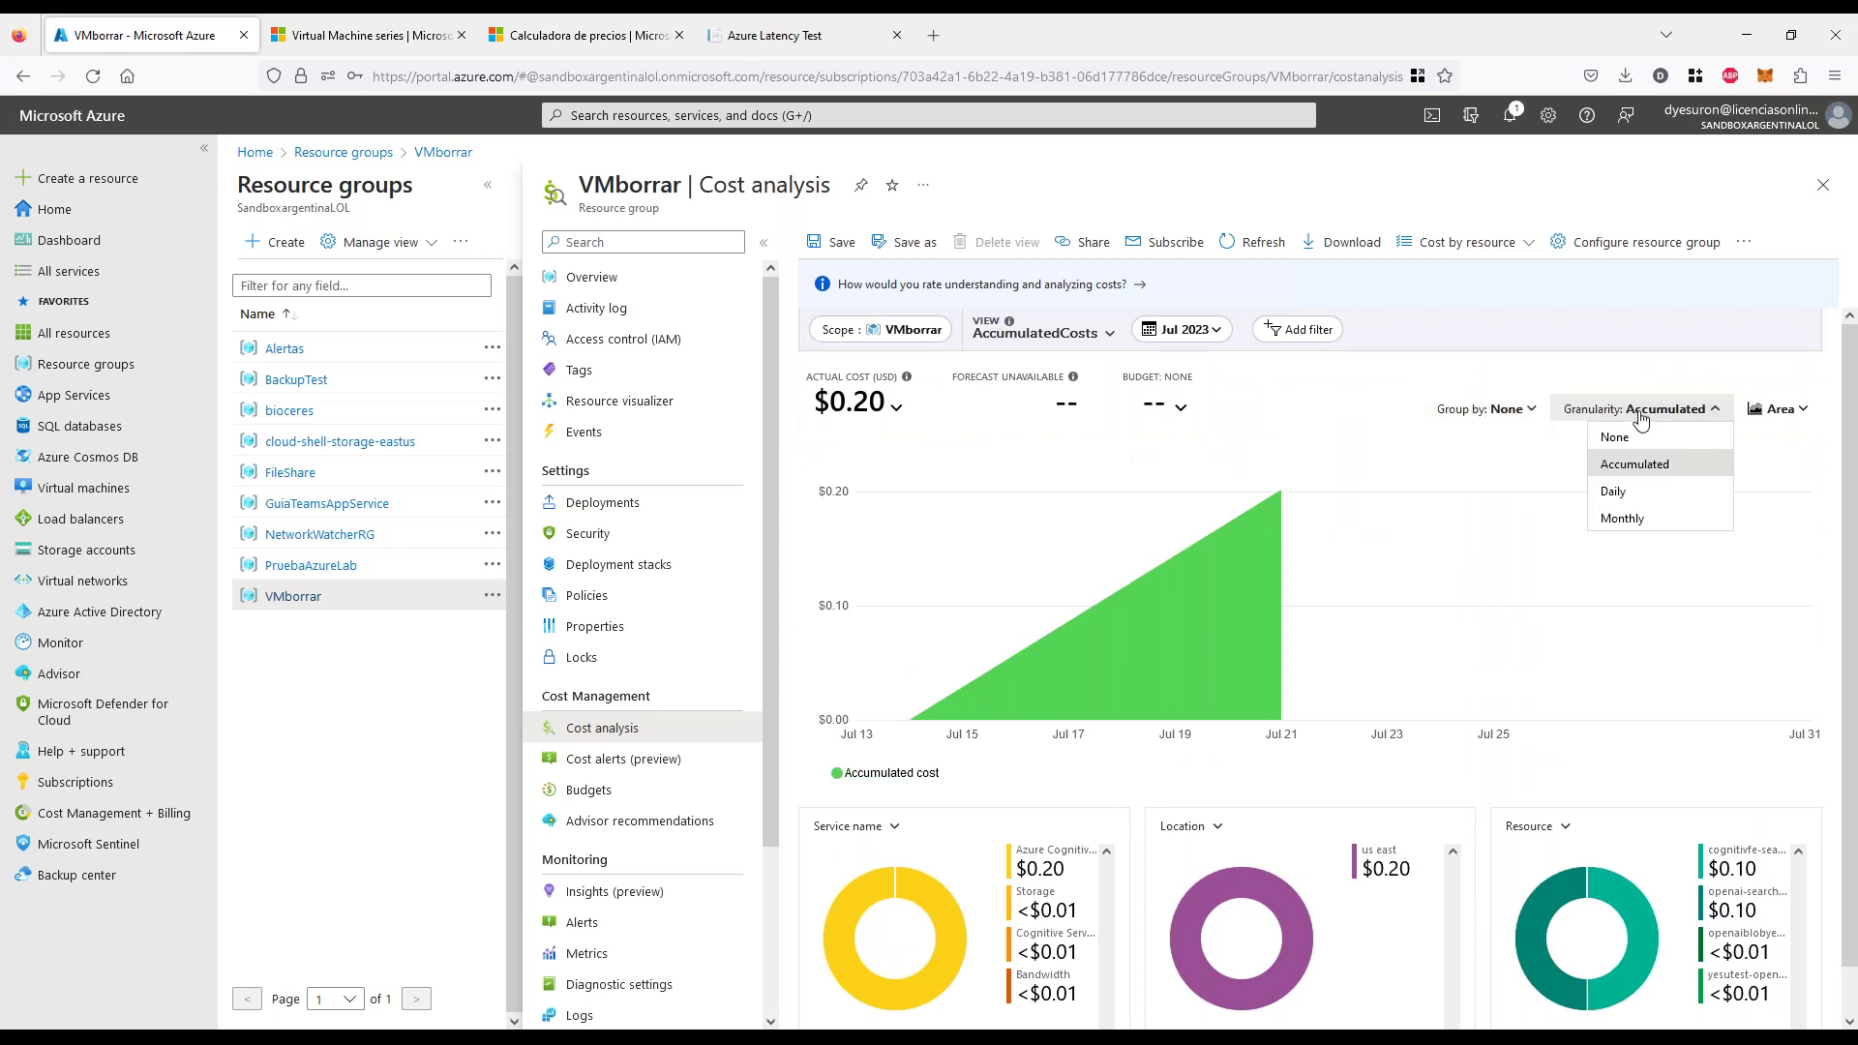
{"action": "left_click", "coordinate": [1633, 491]}
{"action": "left_click", "coordinate": [1533, 408]}
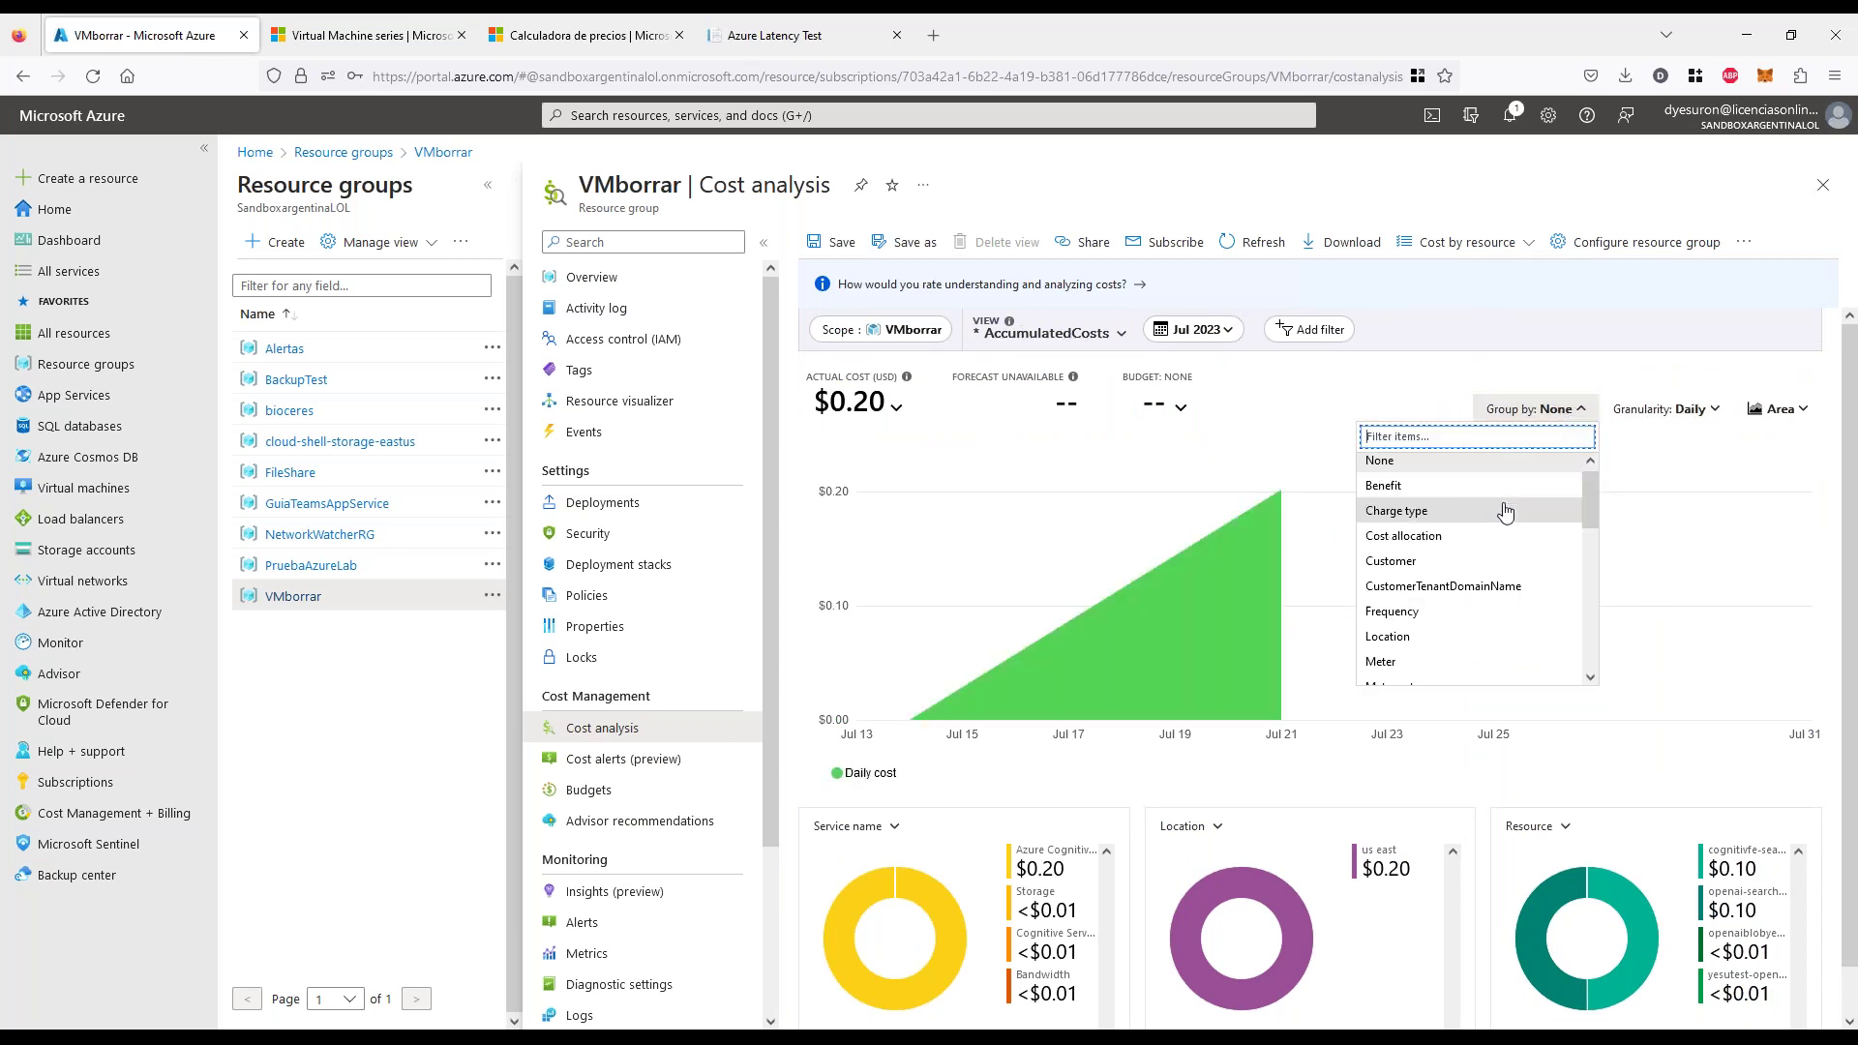
{"action": "scroll", "coordinate": [1505, 513], "scroll_direction": "down", "scroll_amount": 5}
{"action": "left_click", "coordinate": [1500, 516]}
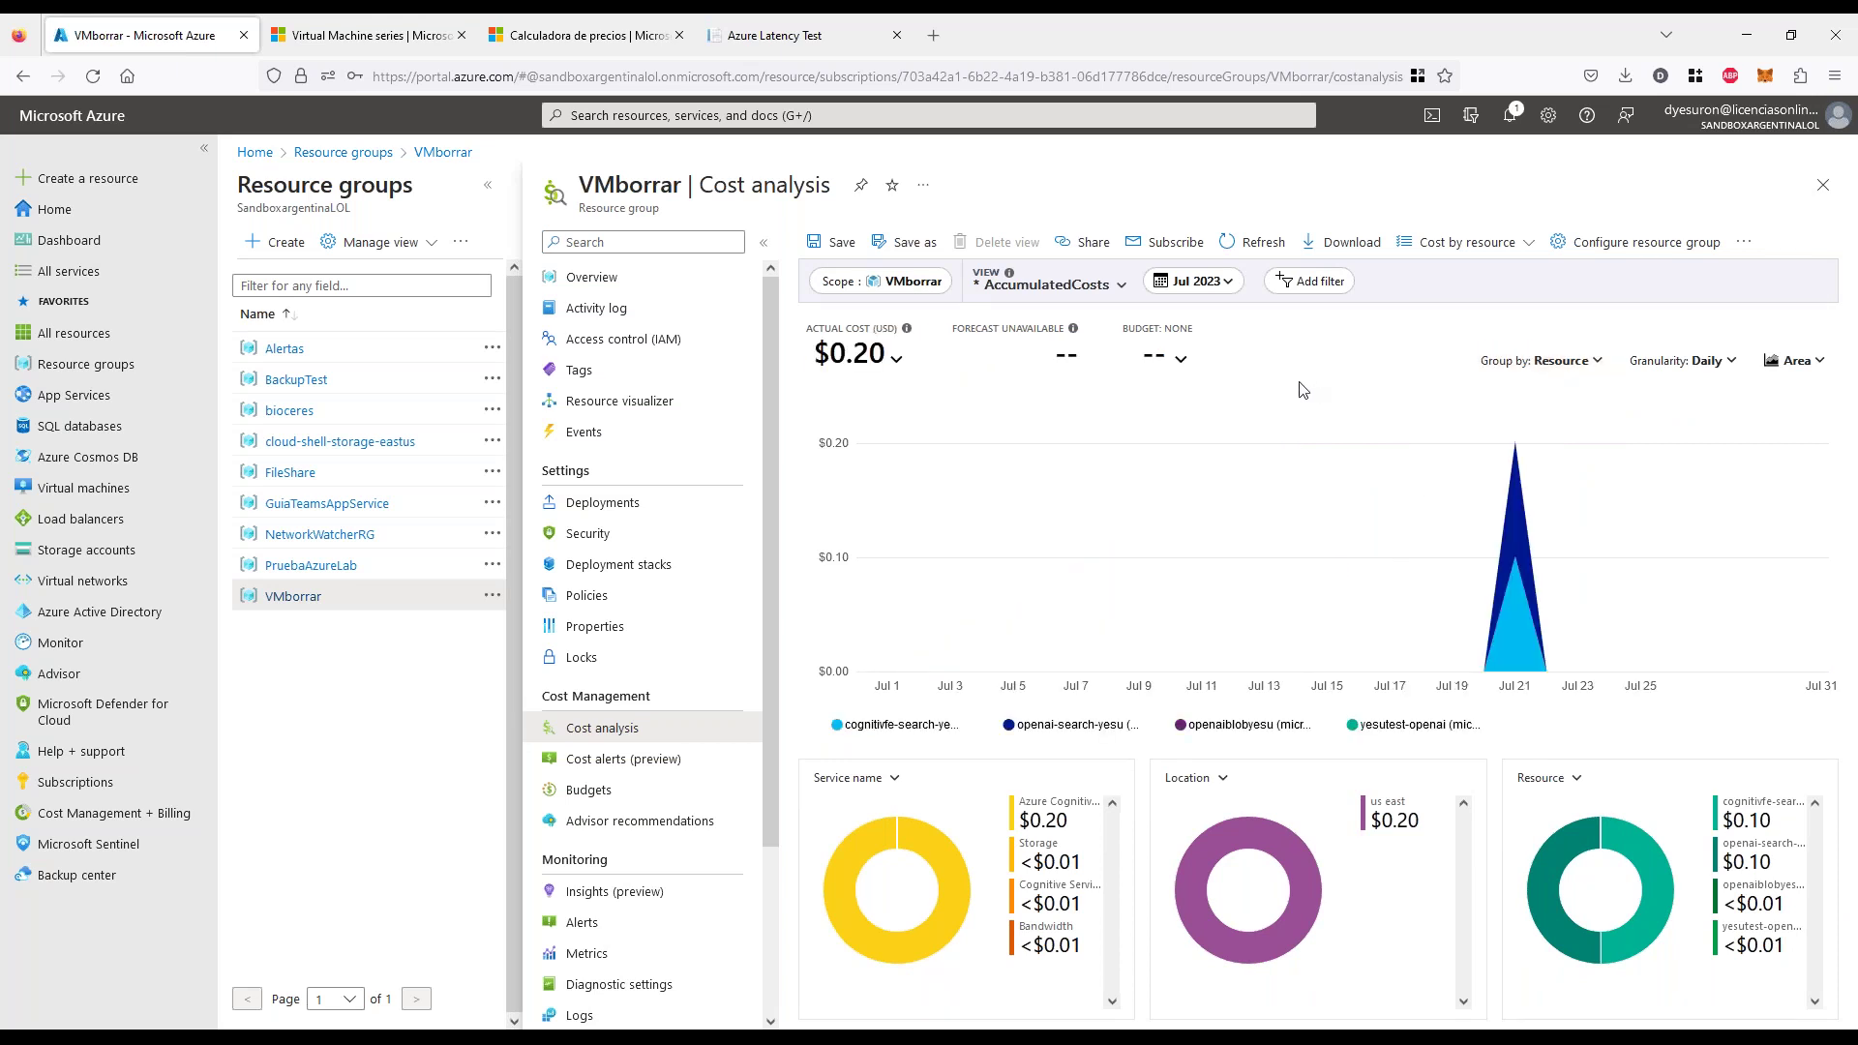
{"action": "mouse_move", "coordinate": [1509, 620]}
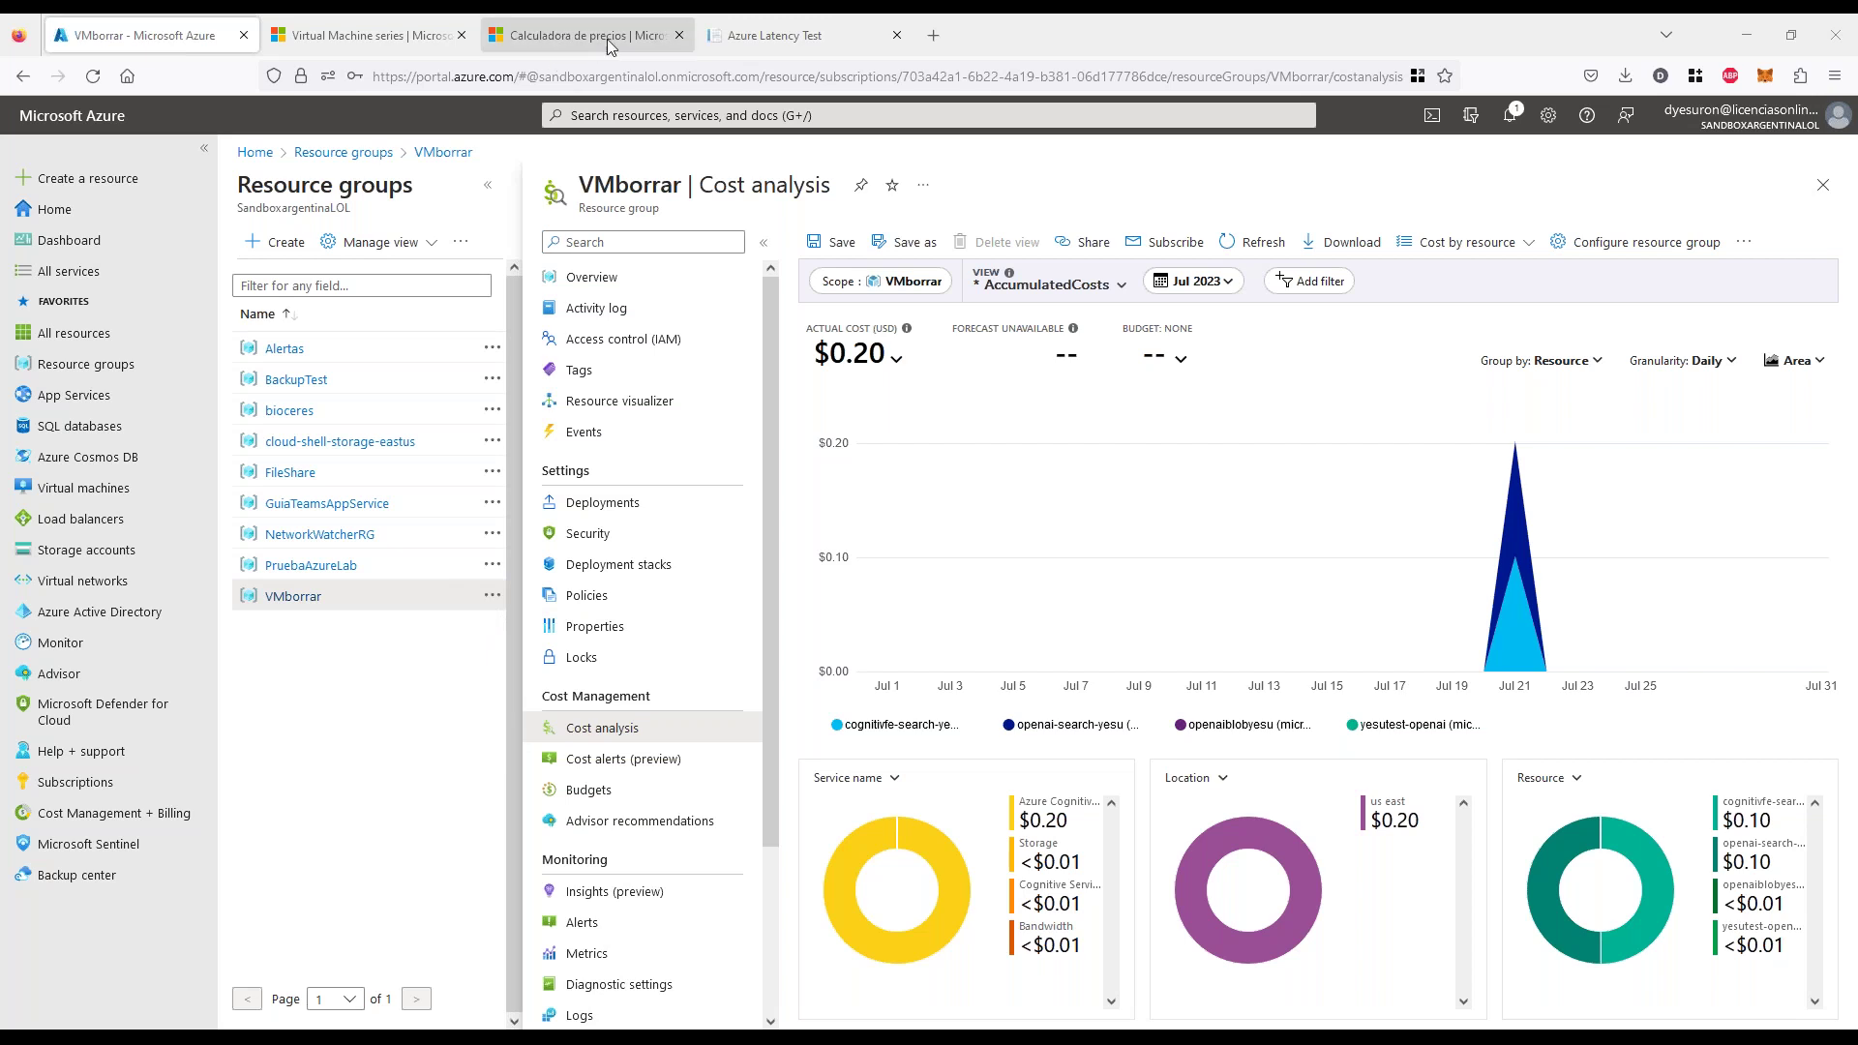
Switch to the pricing calculator and try the managed disk as HDD Estándar and as SSD Premium with size P10: 128 GiB
{"action": "left_click", "coordinate": [647, 39]}
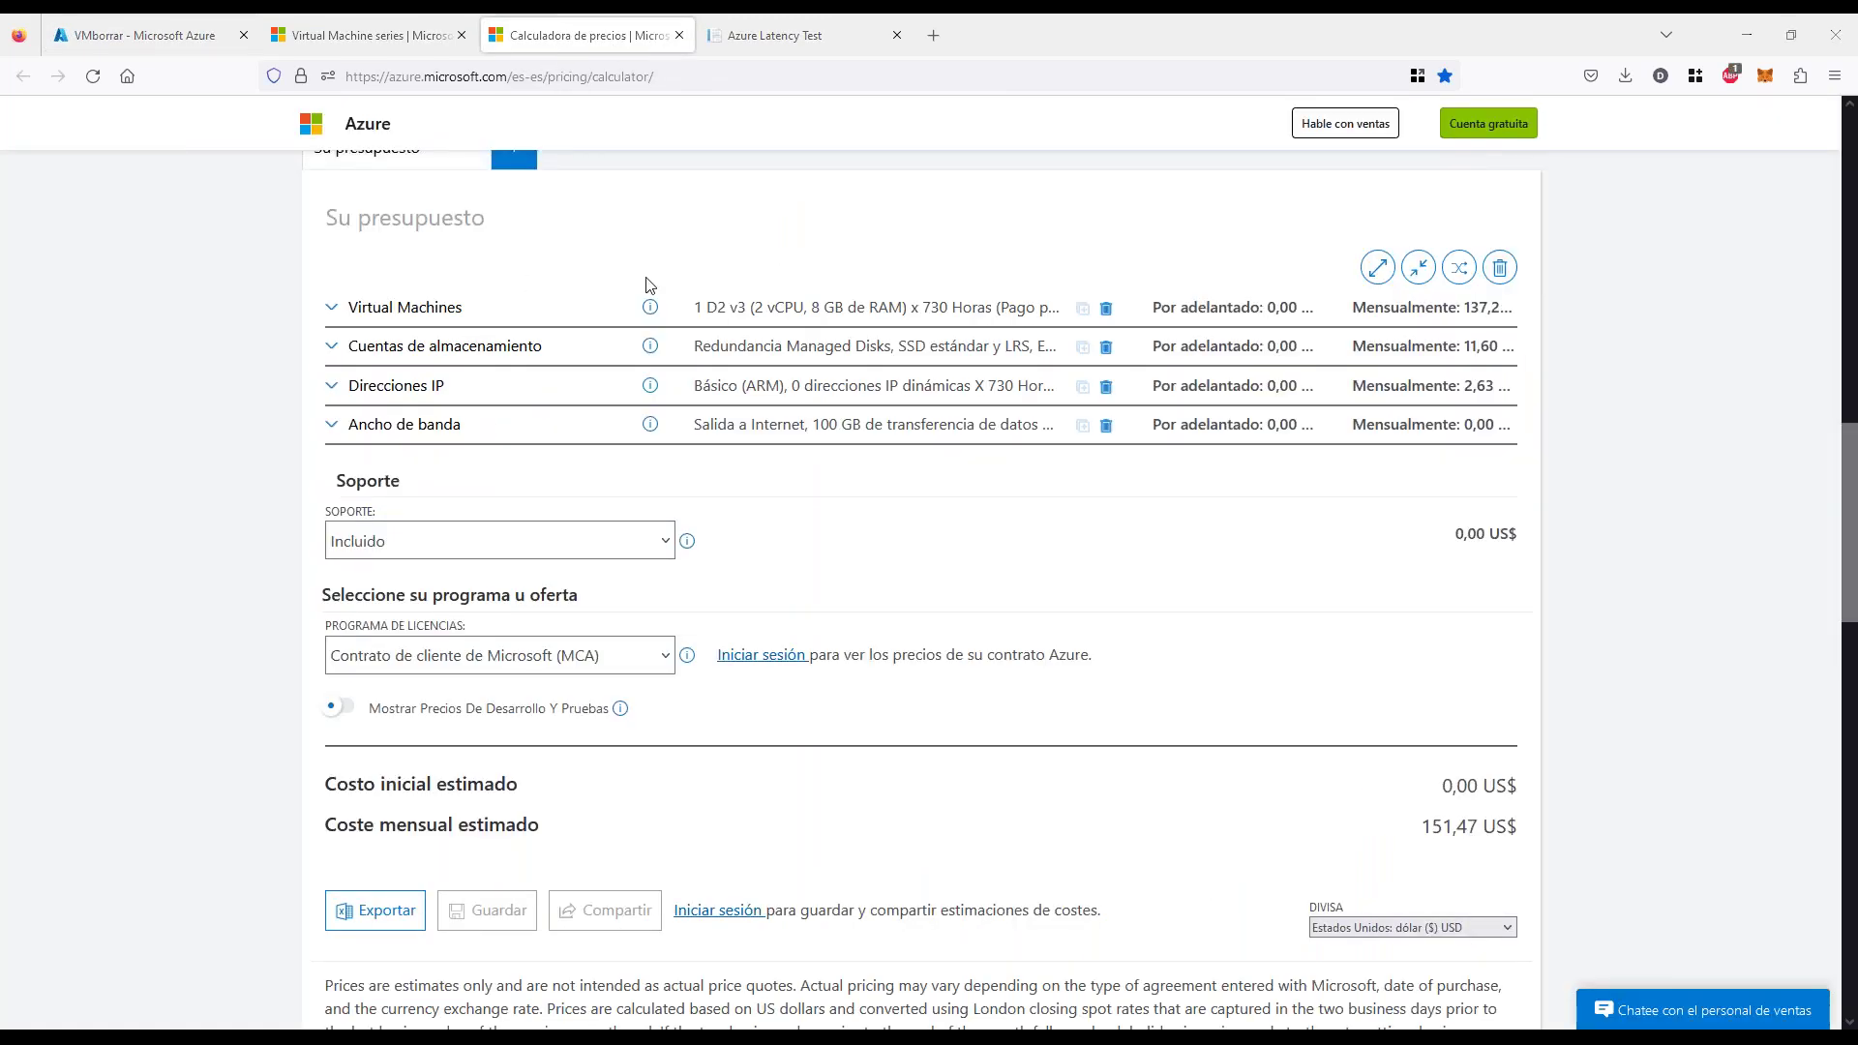
{"action": "left_click", "coordinate": [330, 348]}
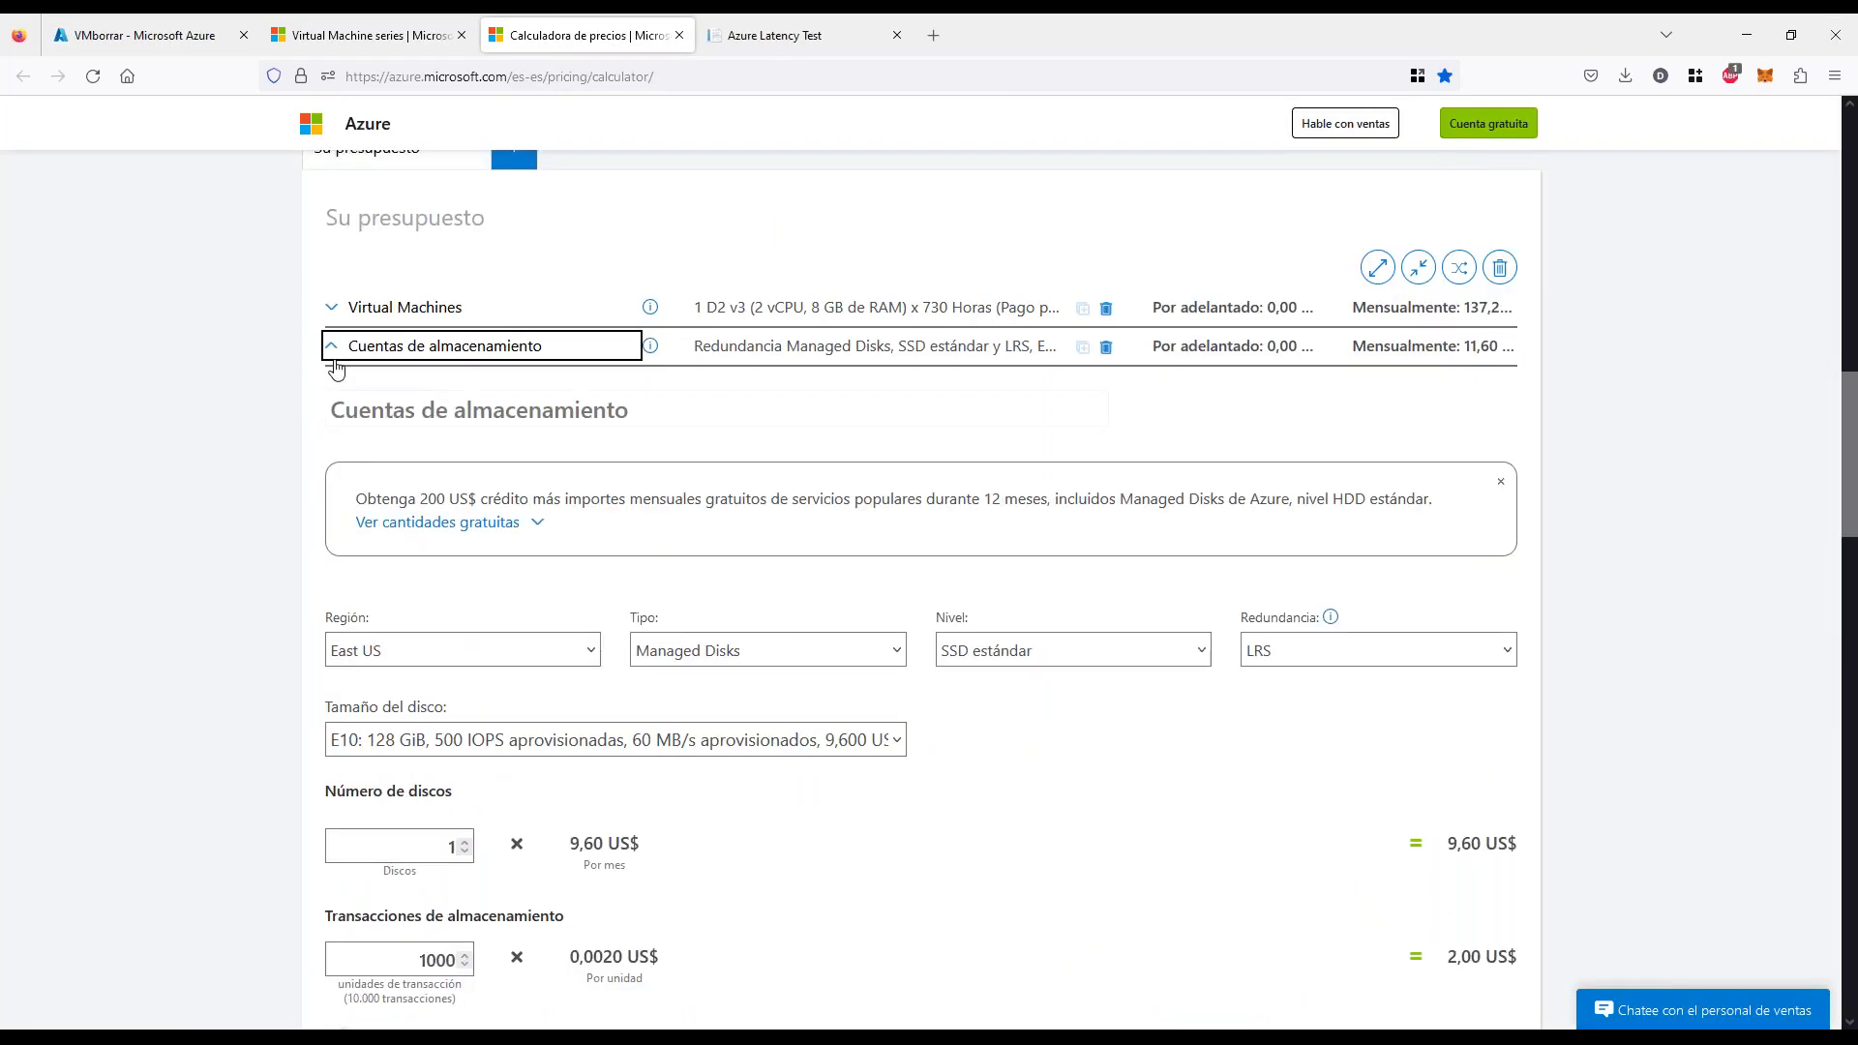
{"action": "scroll", "coordinate": [914, 770], "scroll_direction": "down", "scroll_amount": 2}
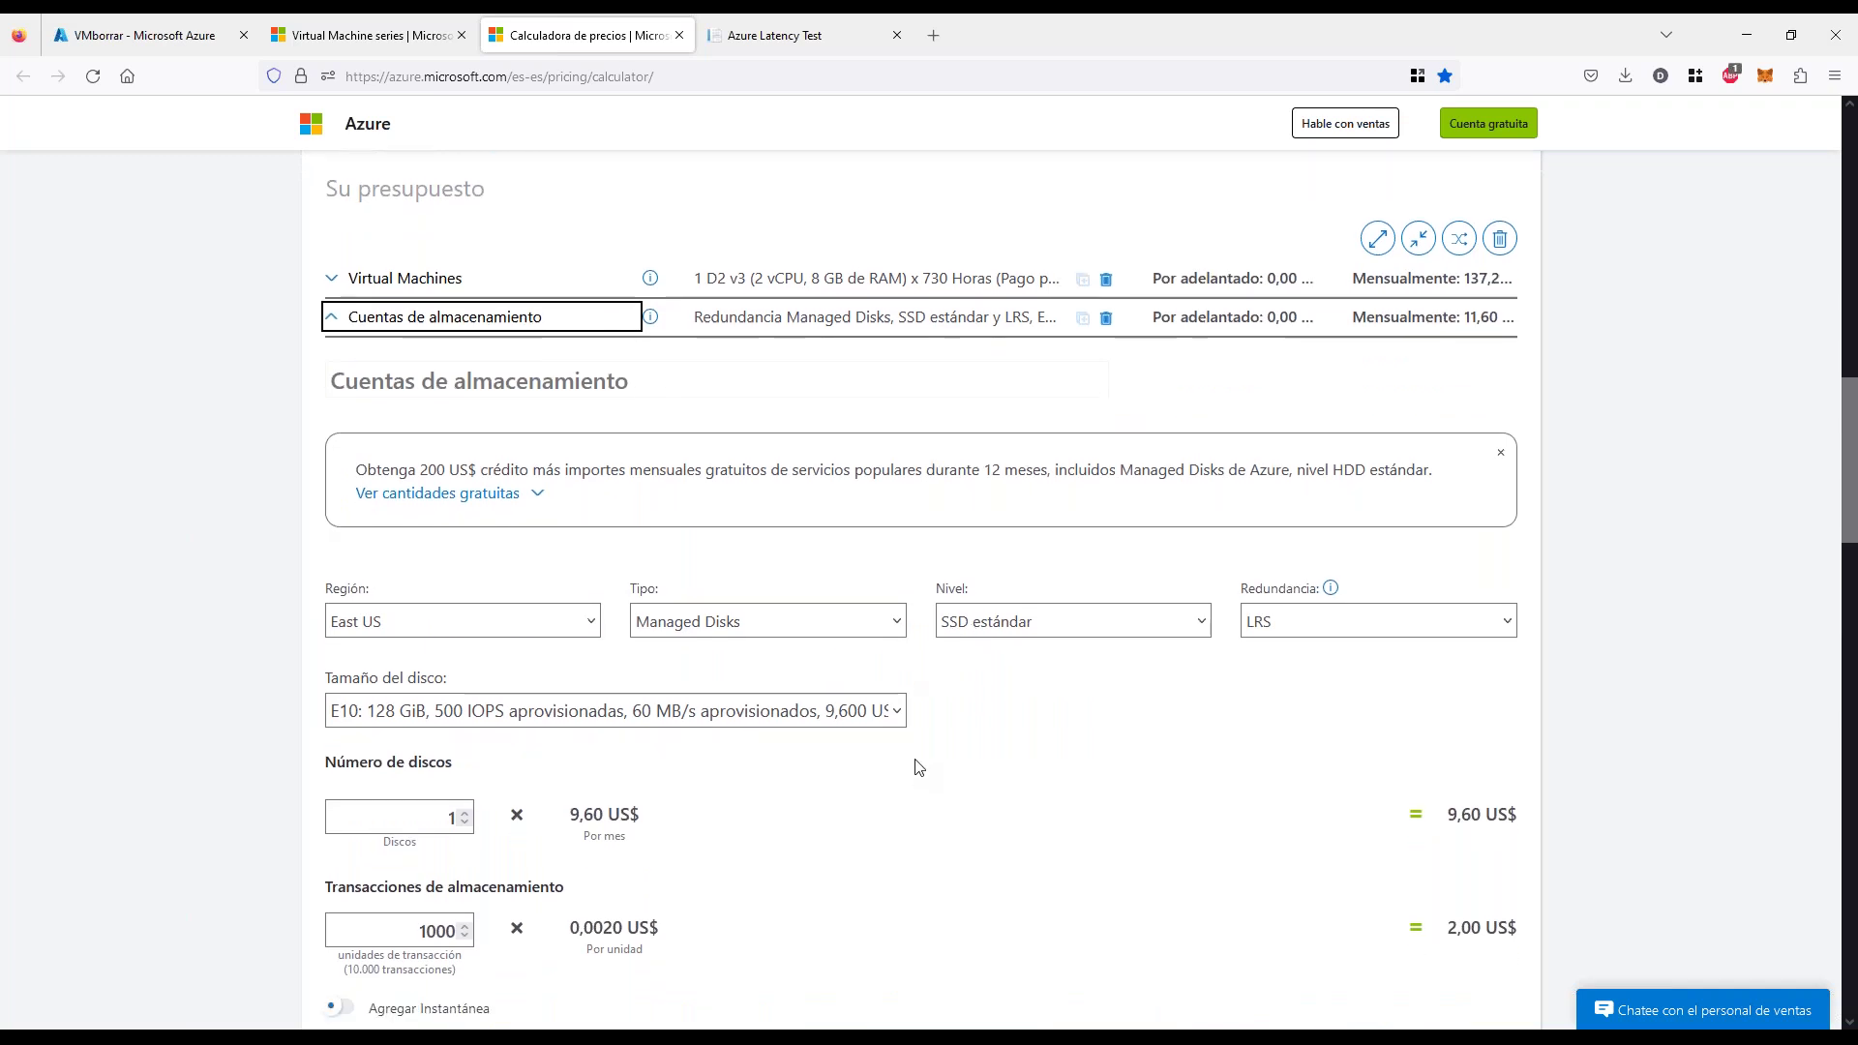
{"action": "scroll", "coordinate": [892, 693], "scroll_direction": "up", "scroll_amount": 1}
{"action": "left_click", "coordinate": [1092, 551]}
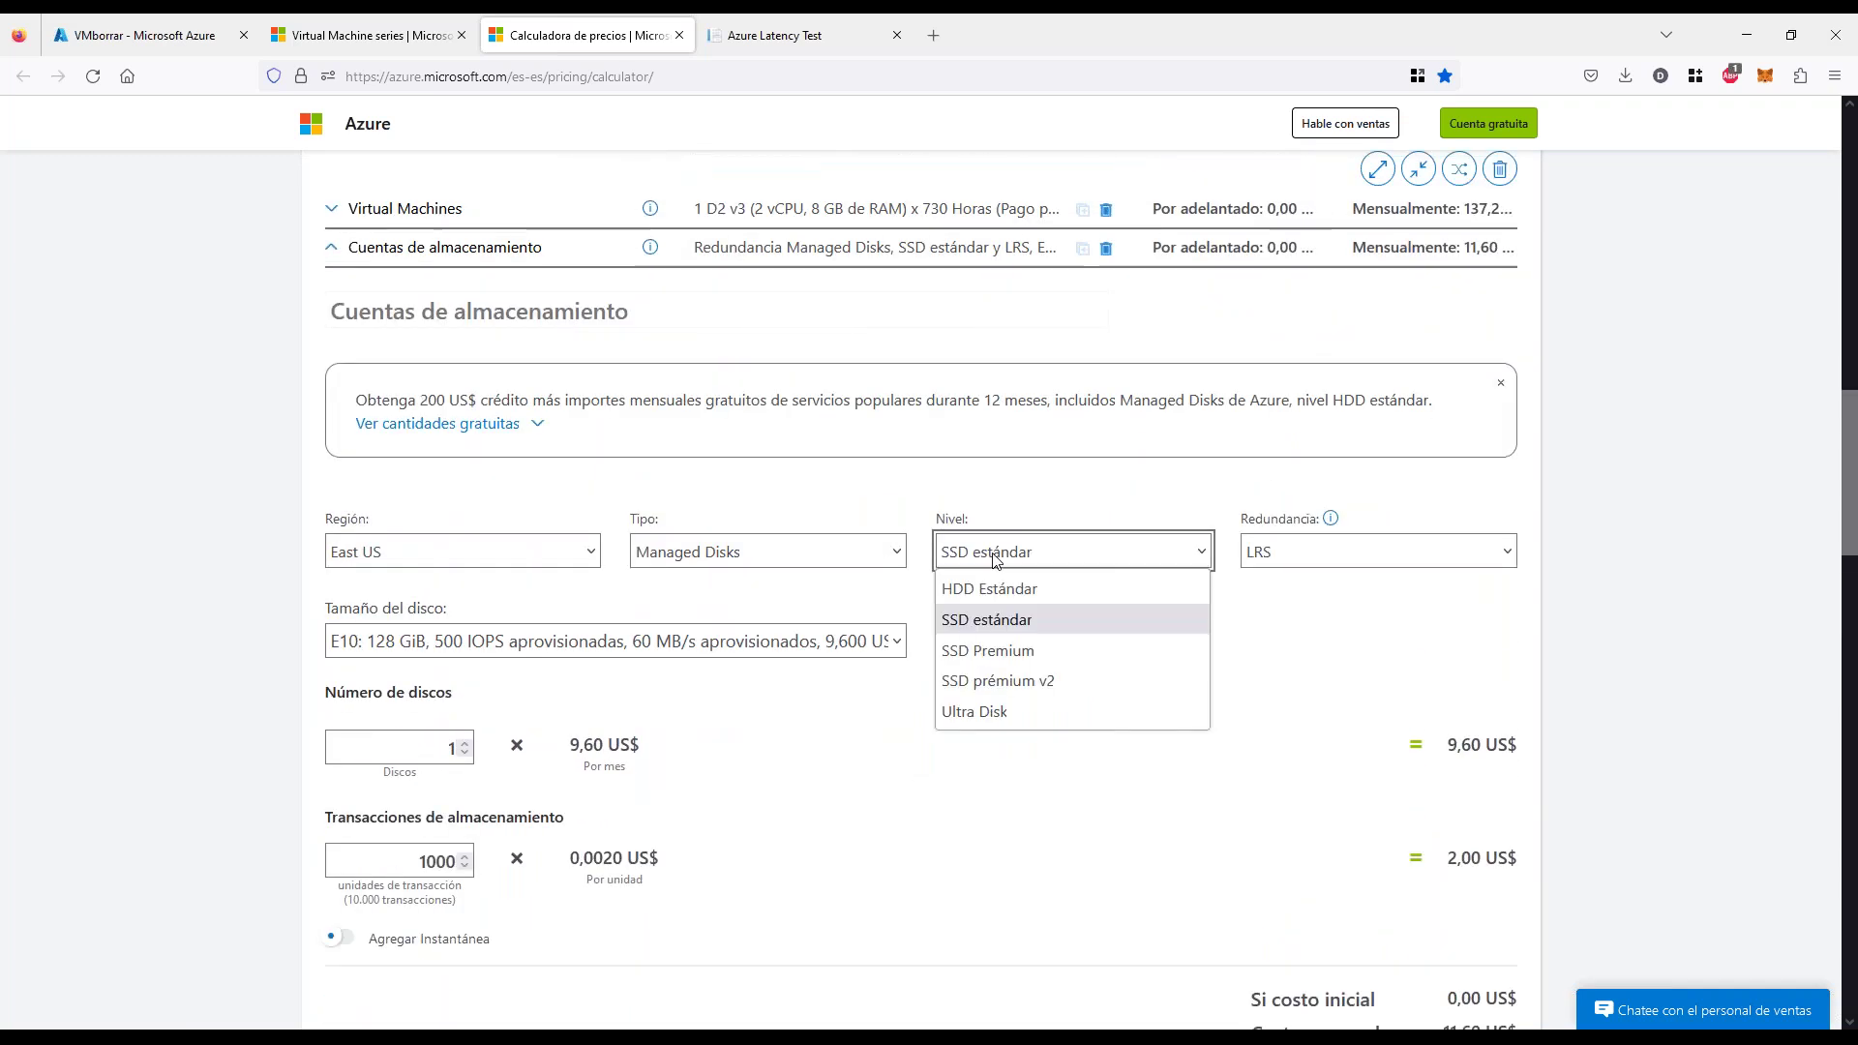
{"action": "left_click", "coordinate": [991, 594]}
{"action": "left_click", "coordinate": [970, 557]}
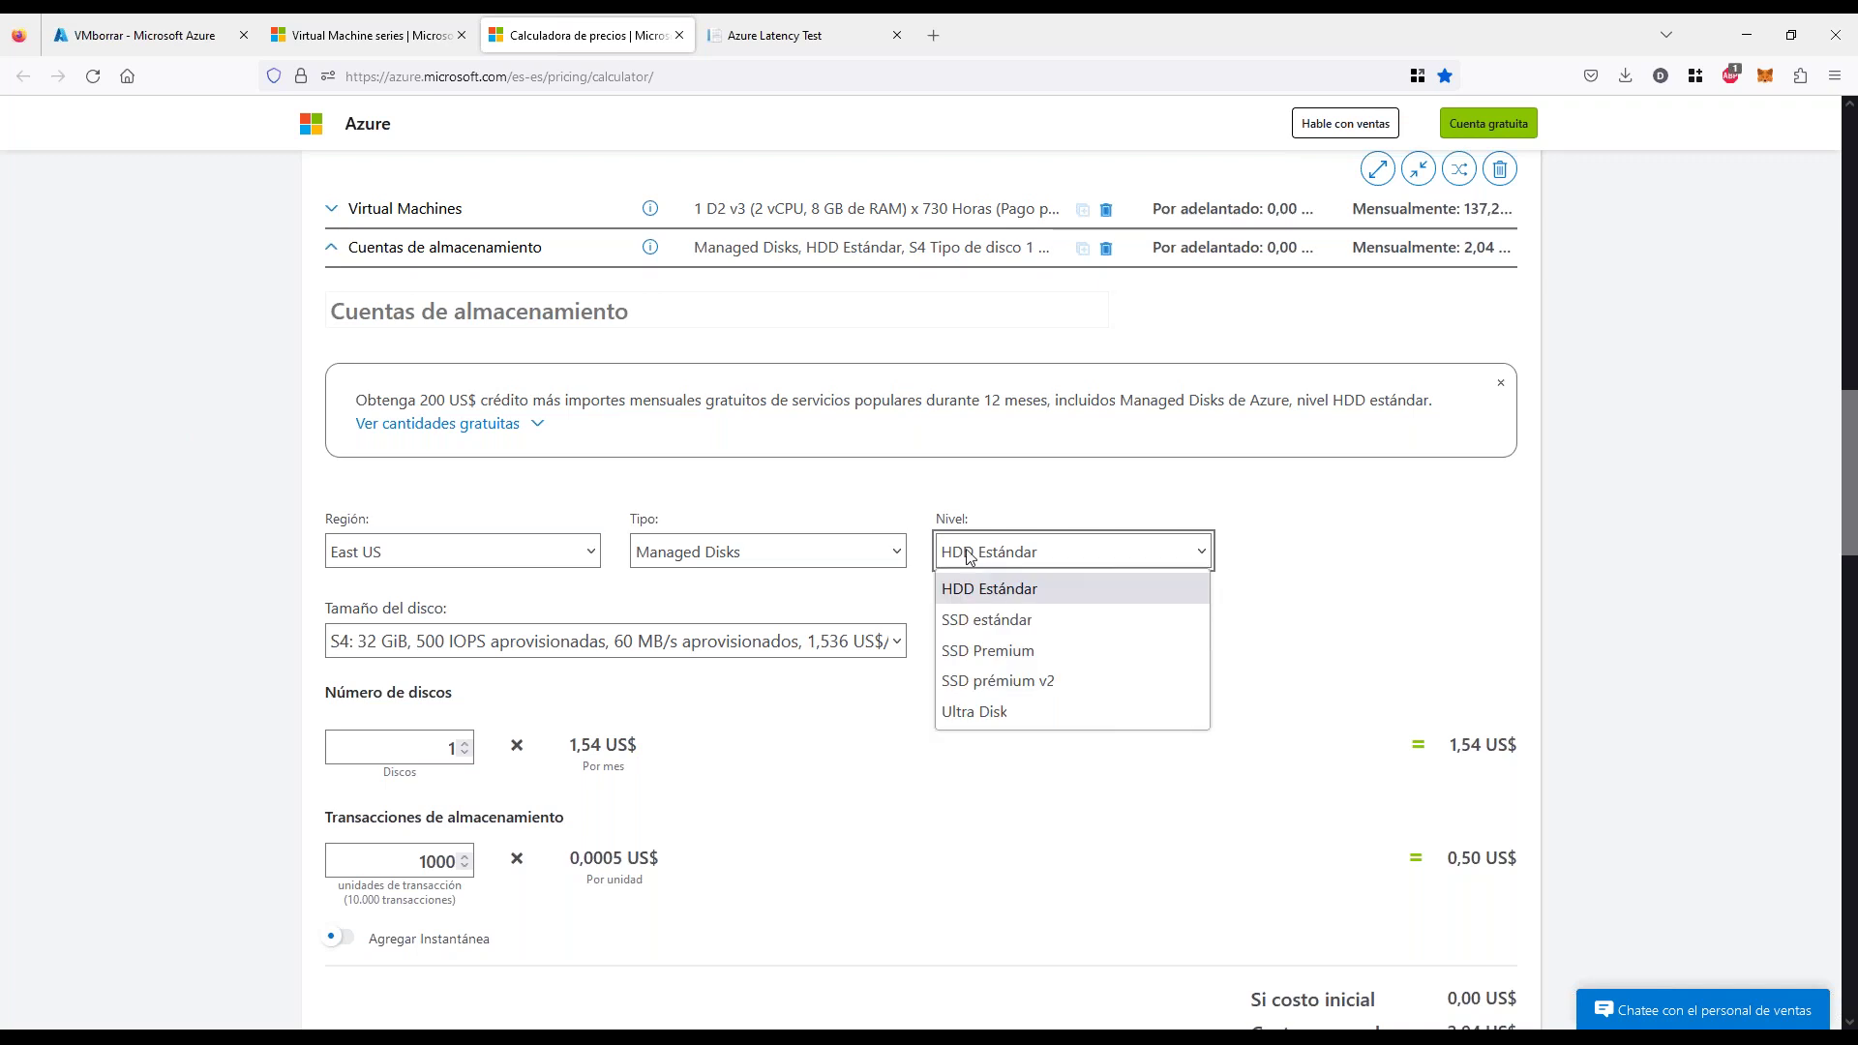
{"action": "left_click", "coordinate": [977, 651]}
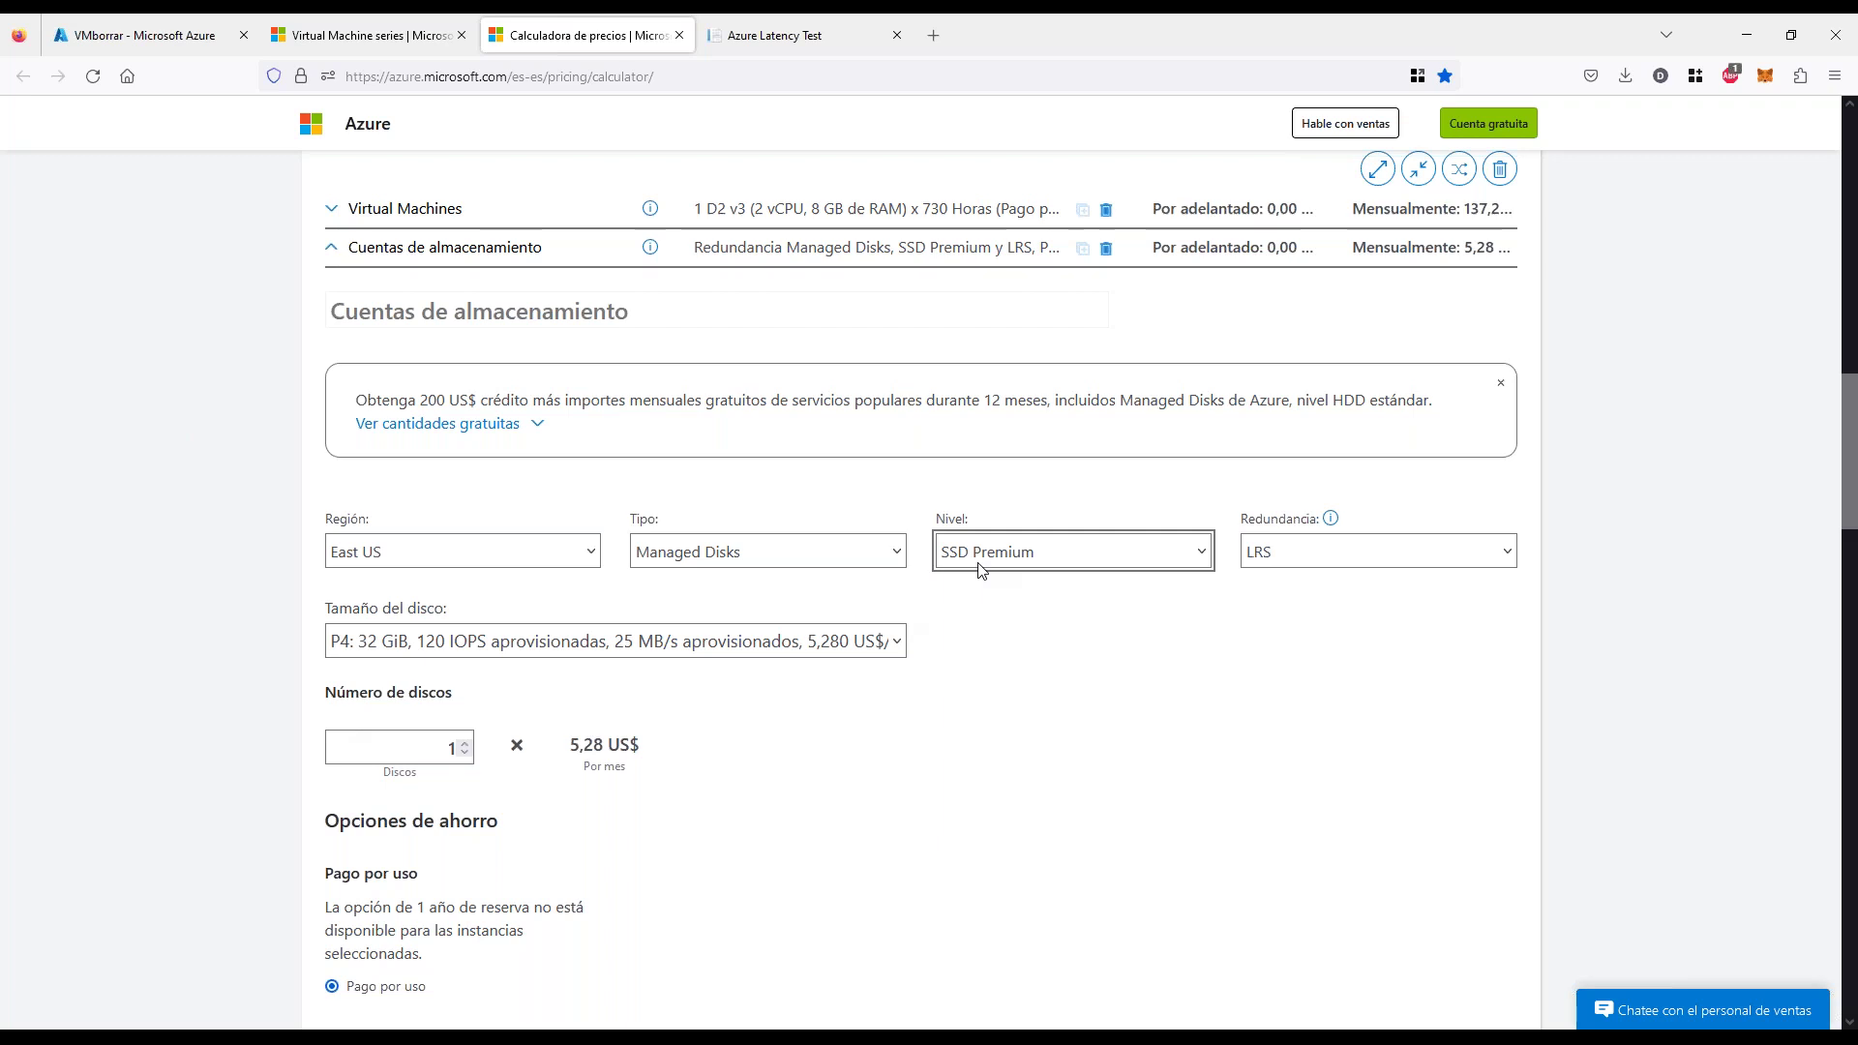
{"action": "left_click", "coordinate": [457, 651]}
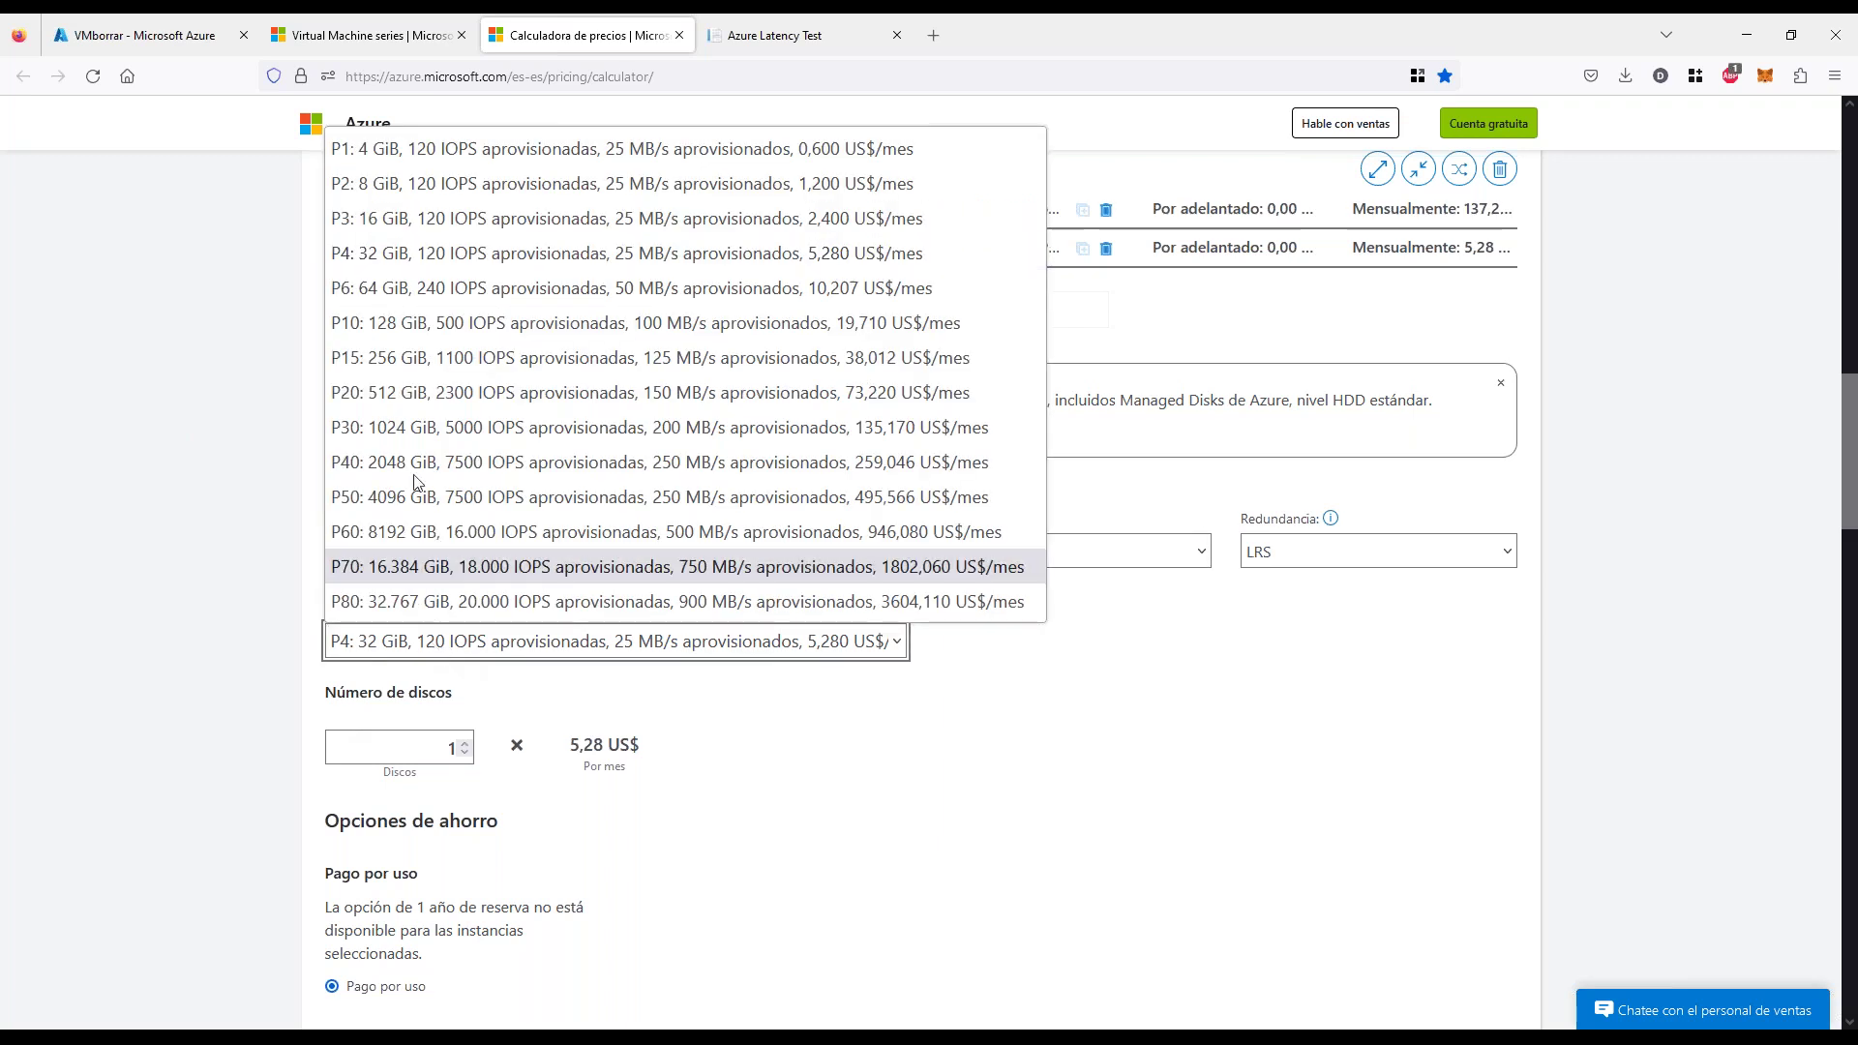
{"action": "left_click", "coordinate": [407, 324]}
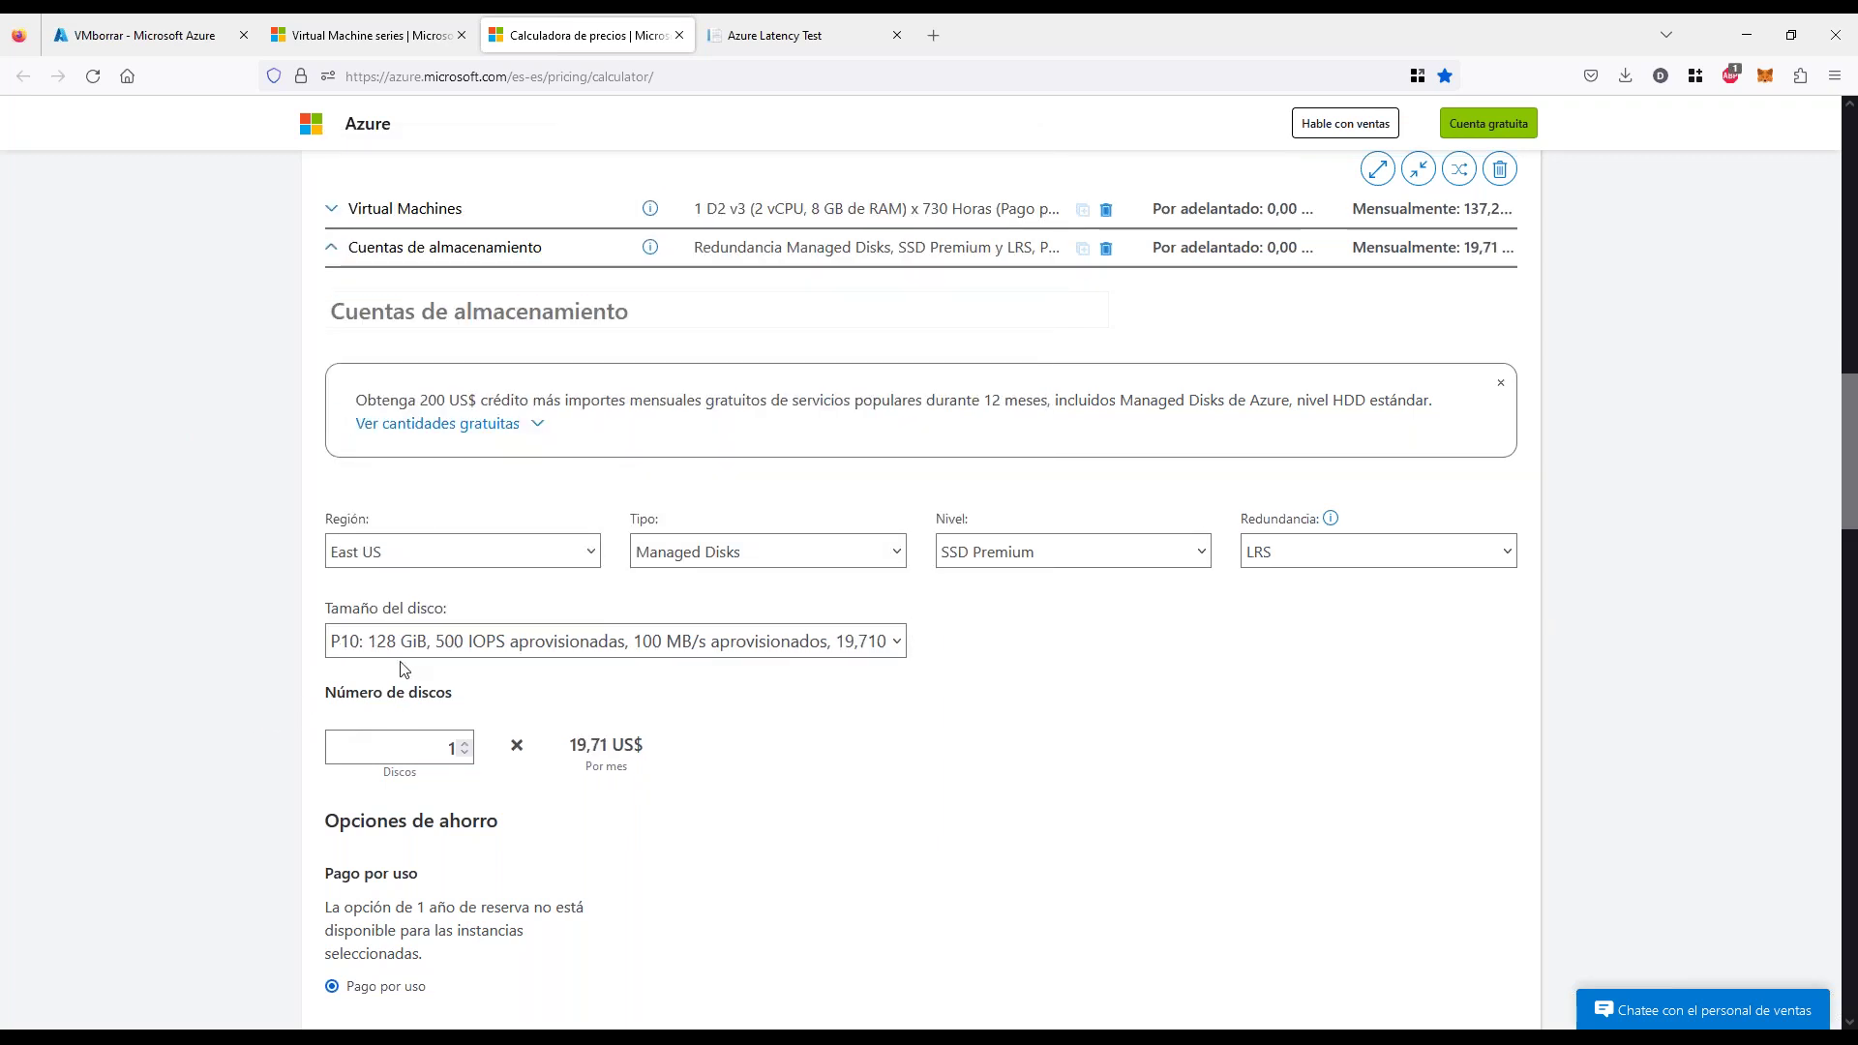
Restore the managed disk's level to SSD estándar, review its storage transactions, and collapse the Cuentas de almacenamiento entry
{"action": "left_click", "coordinate": [982, 559]}
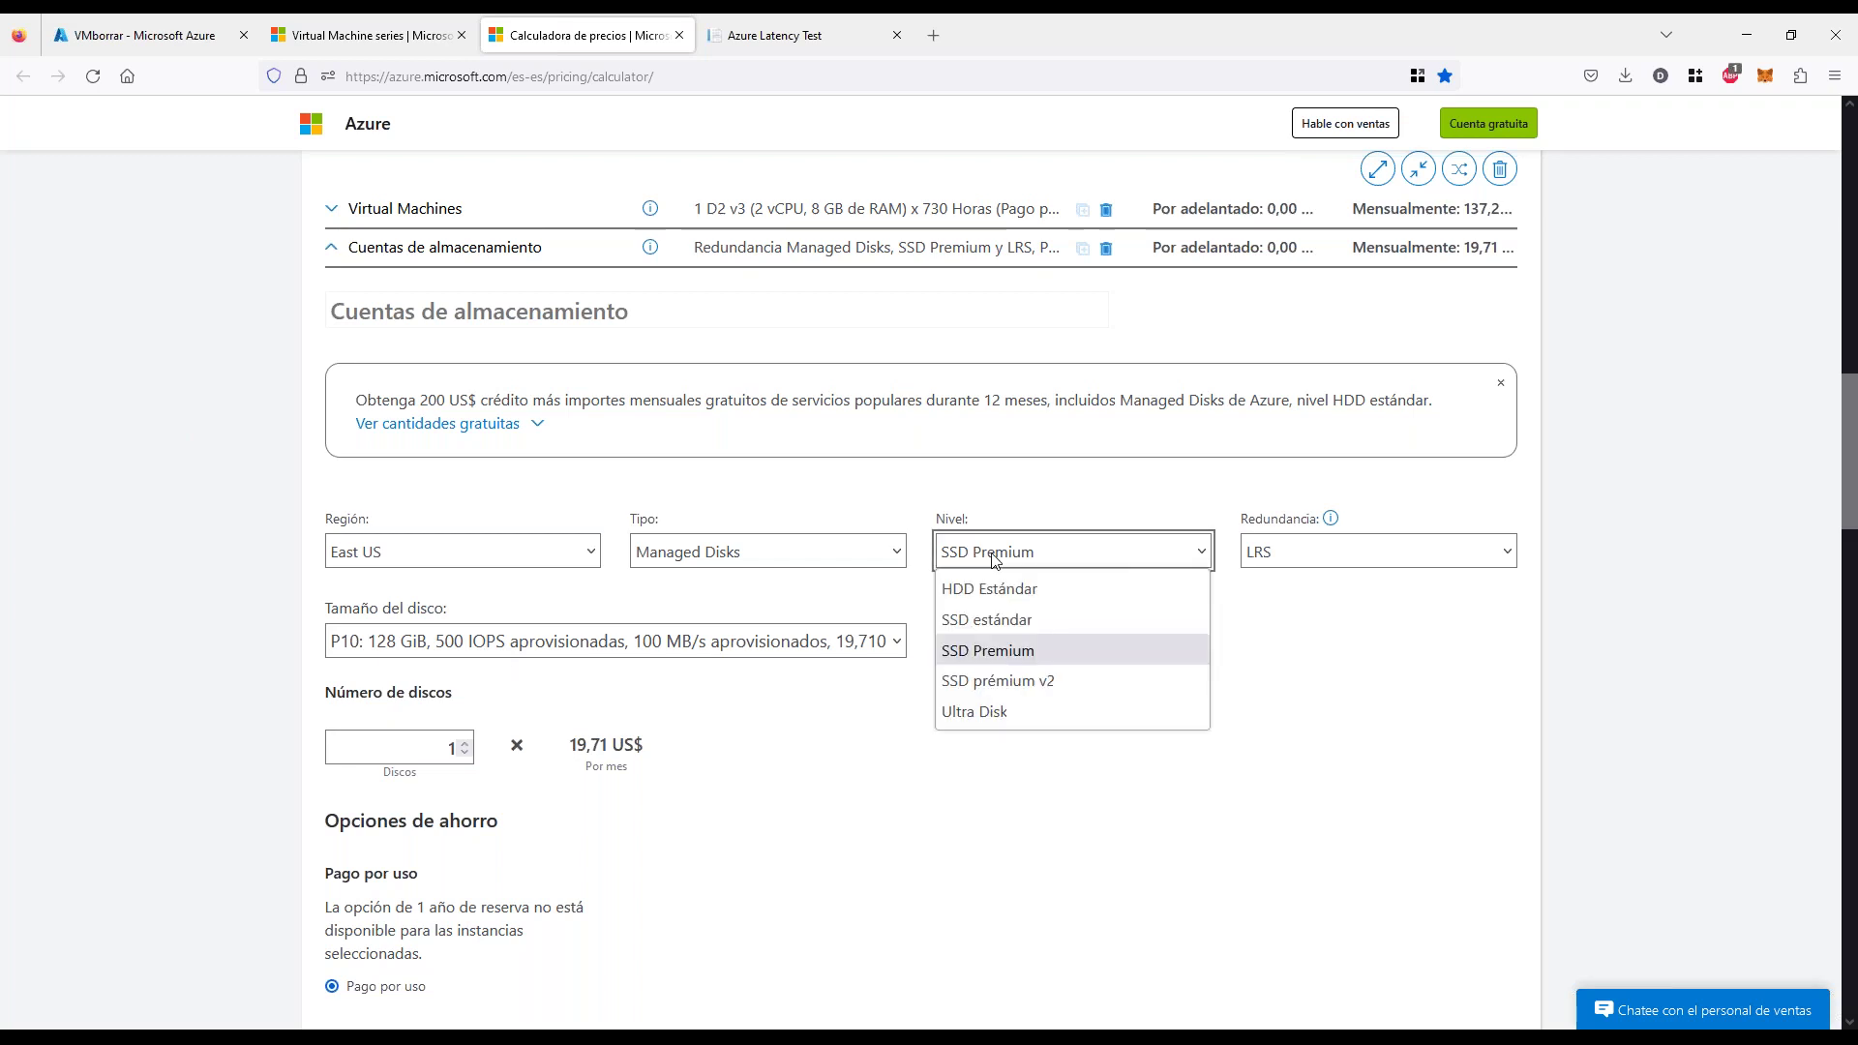
{"action": "left_click", "coordinate": [987, 619]}
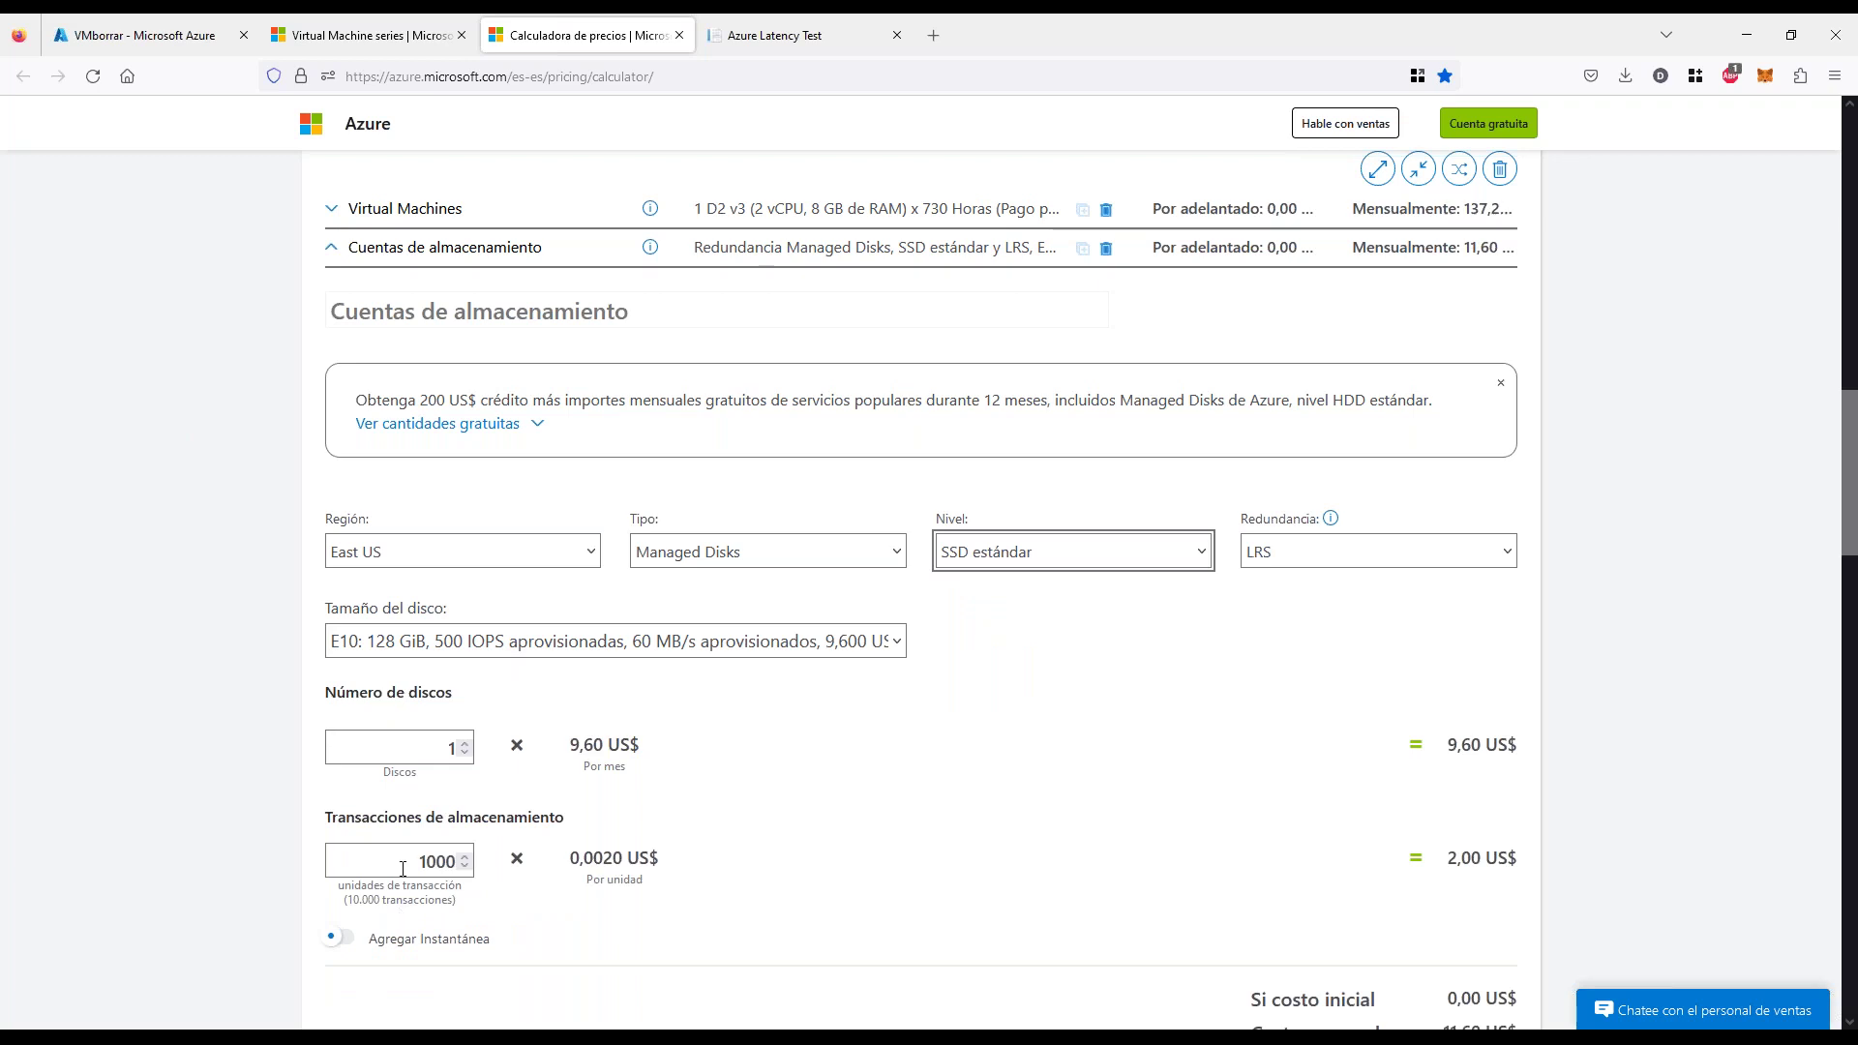
{"action": "left_click_drag", "start_coordinate": [397, 861], "coordinate": [524, 871]}
{"action": "left_click", "coordinate": [793, 885]}
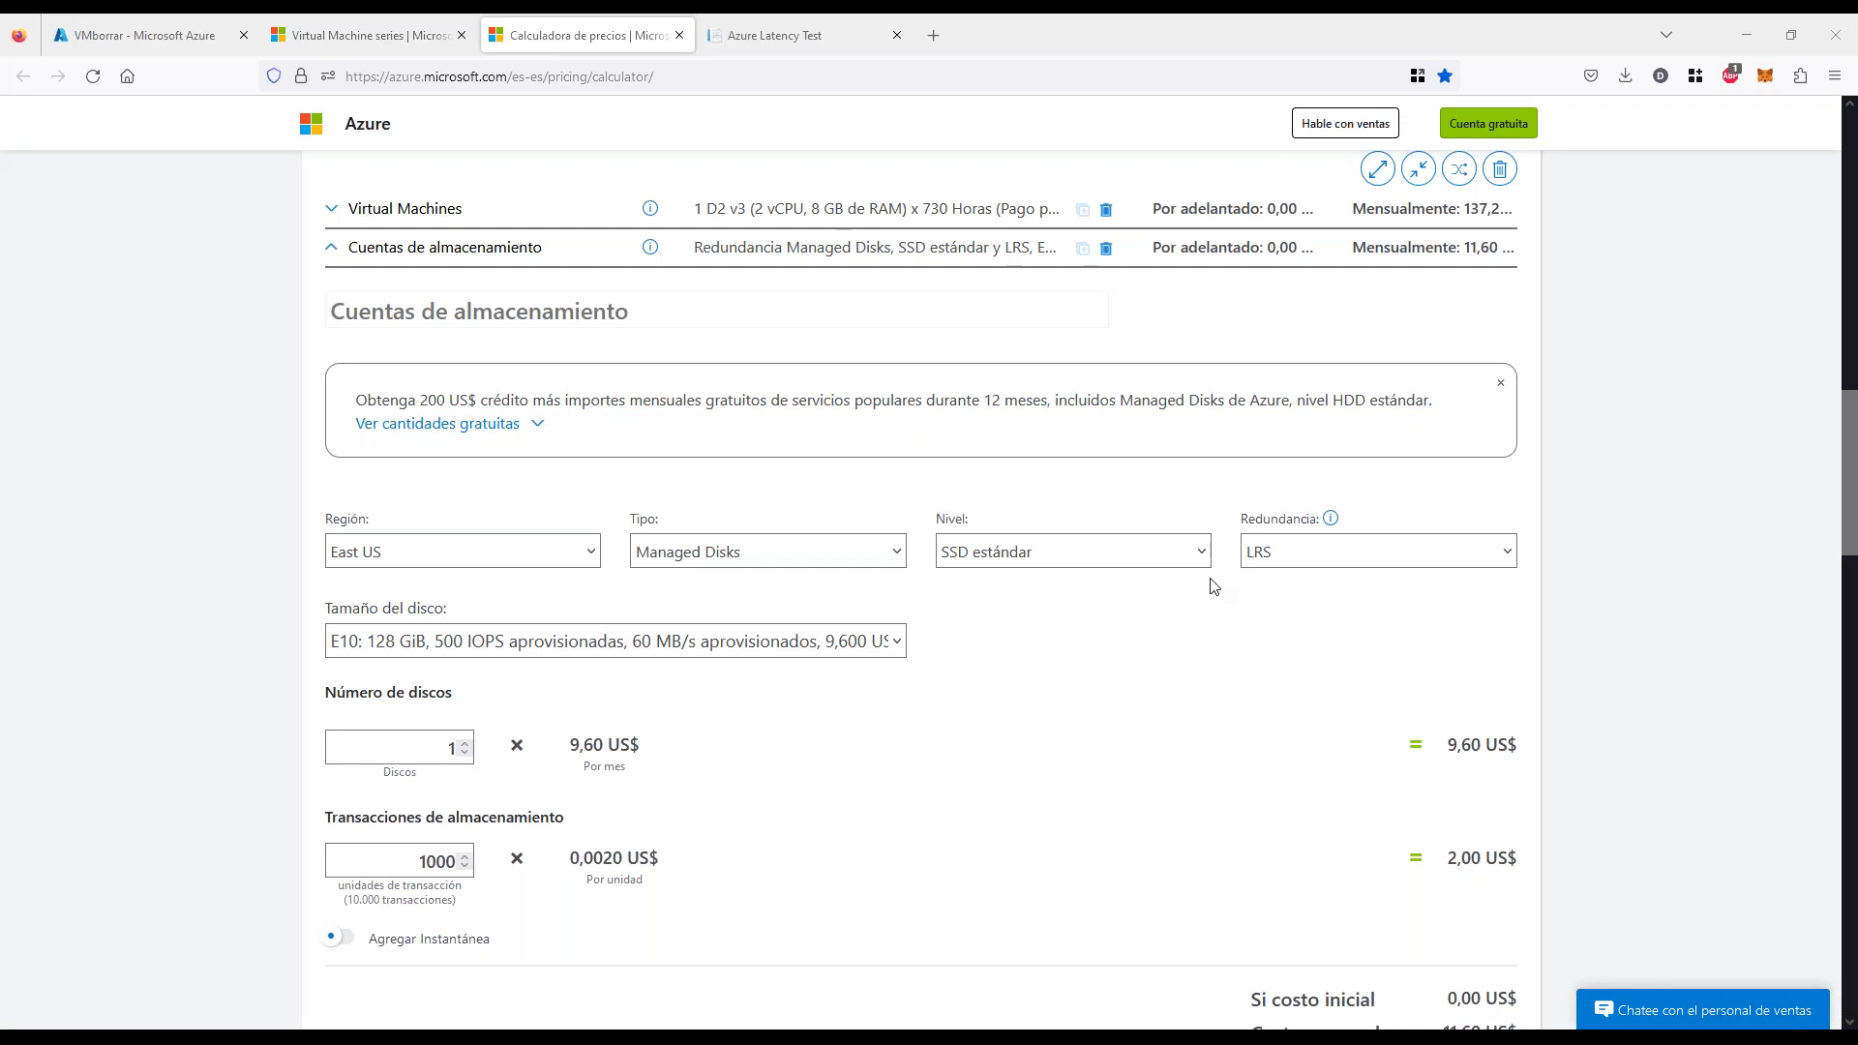
{"action": "left_click", "coordinate": [331, 248]}
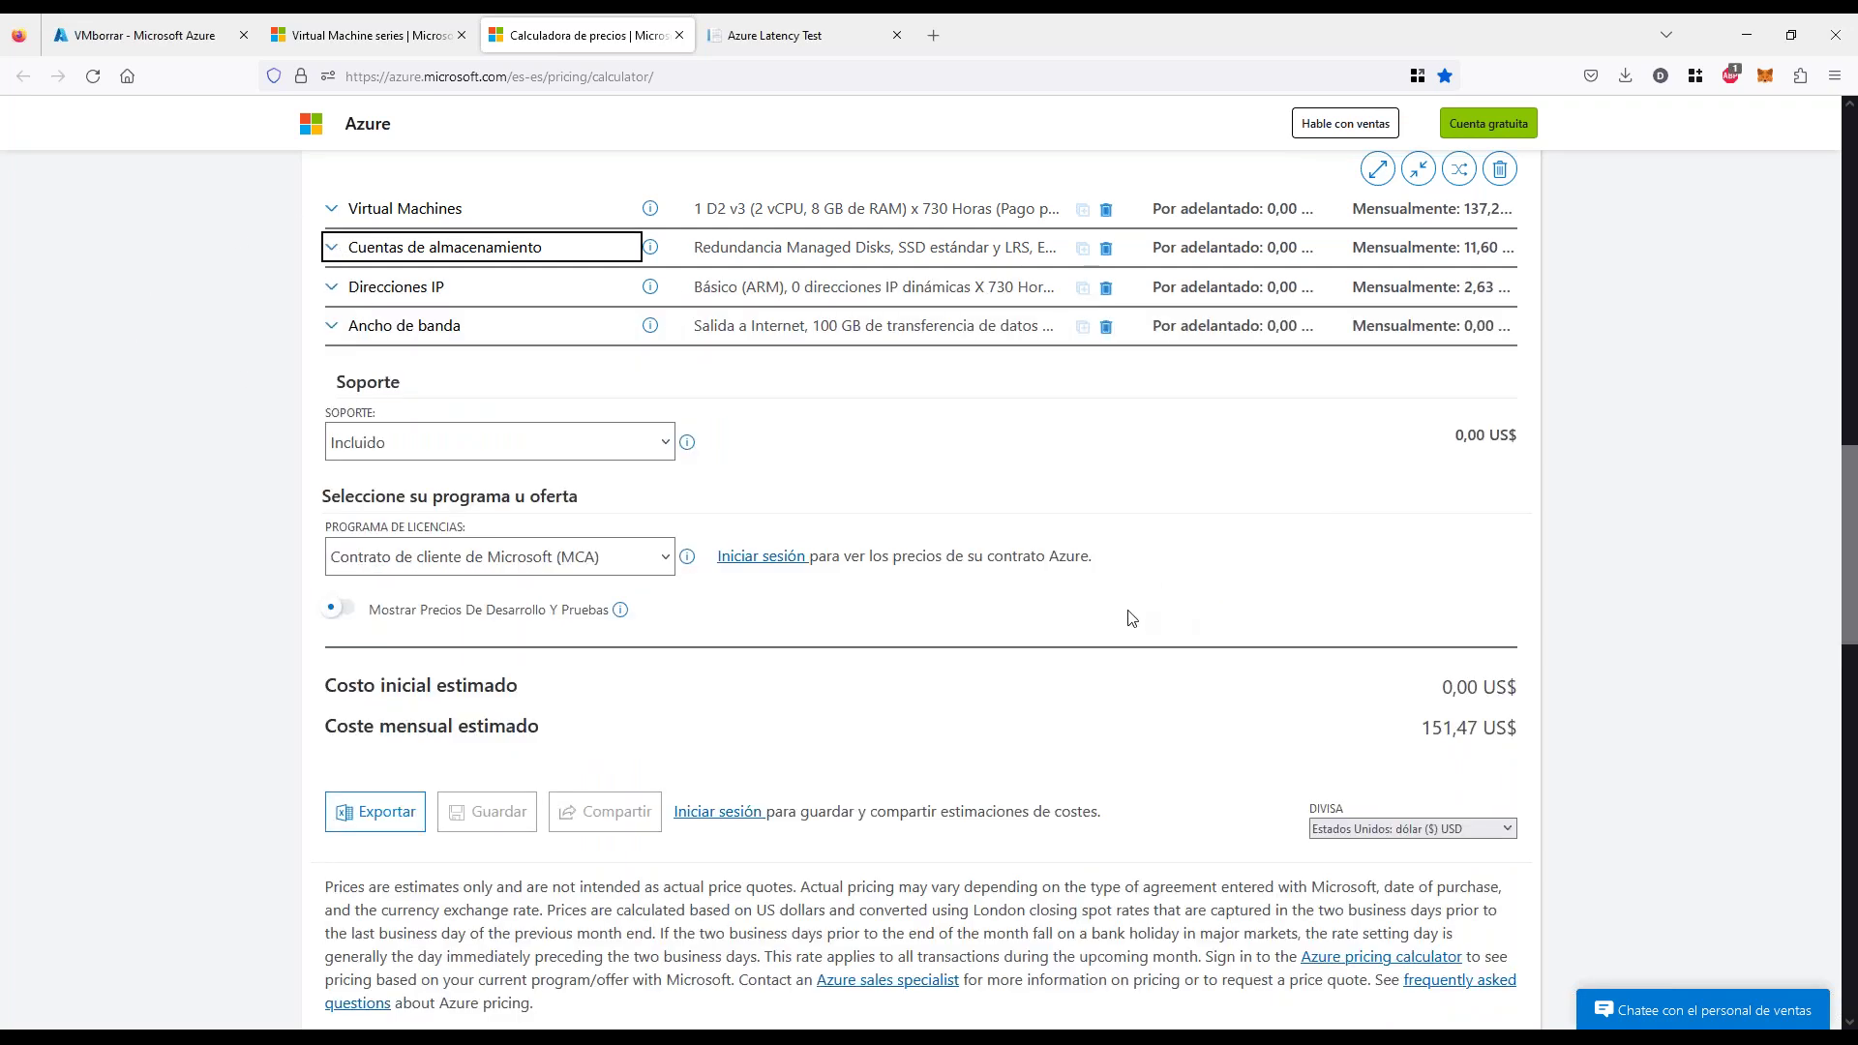
{"action": "left_click", "coordinate": [270, 609]}
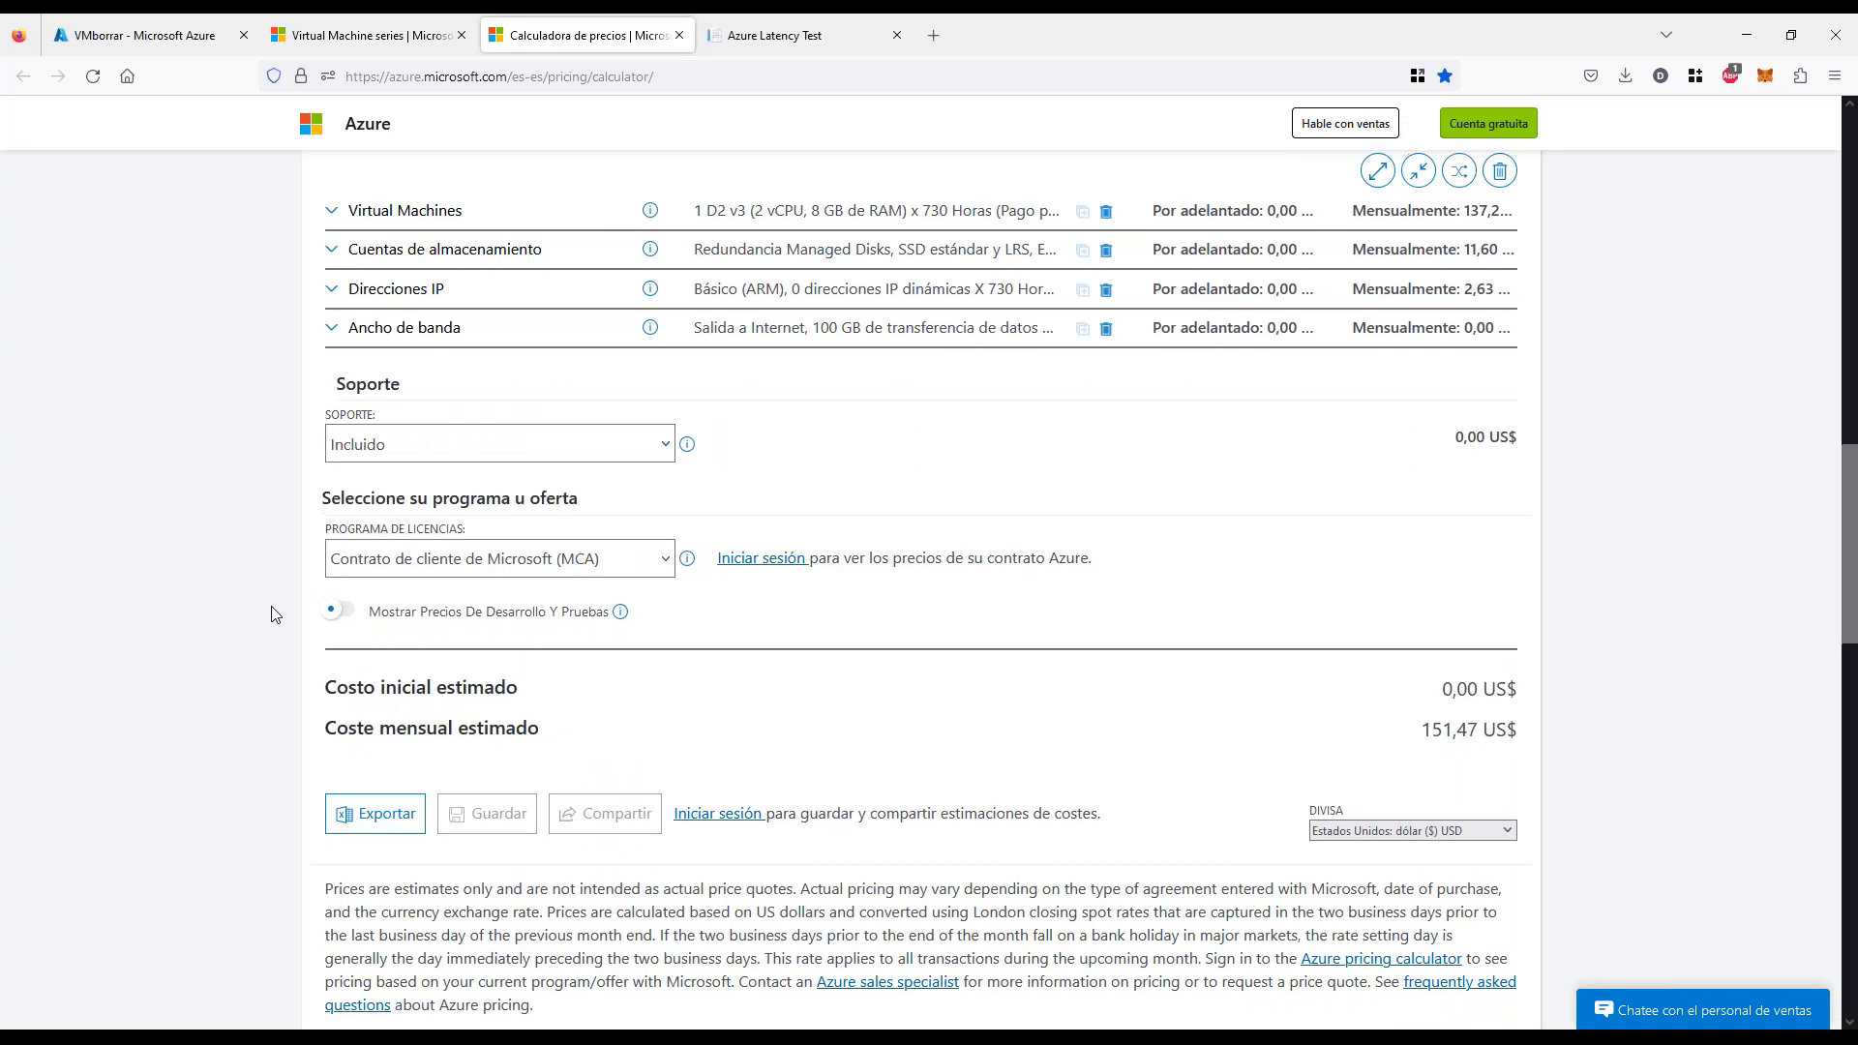
Search the calculator's products for "vpn" and add VPN Gateway to the estimate
{"action": "scroll", "coordinate": [1654, 300], "scroll_direction": "up", "scroll_amount": 2}
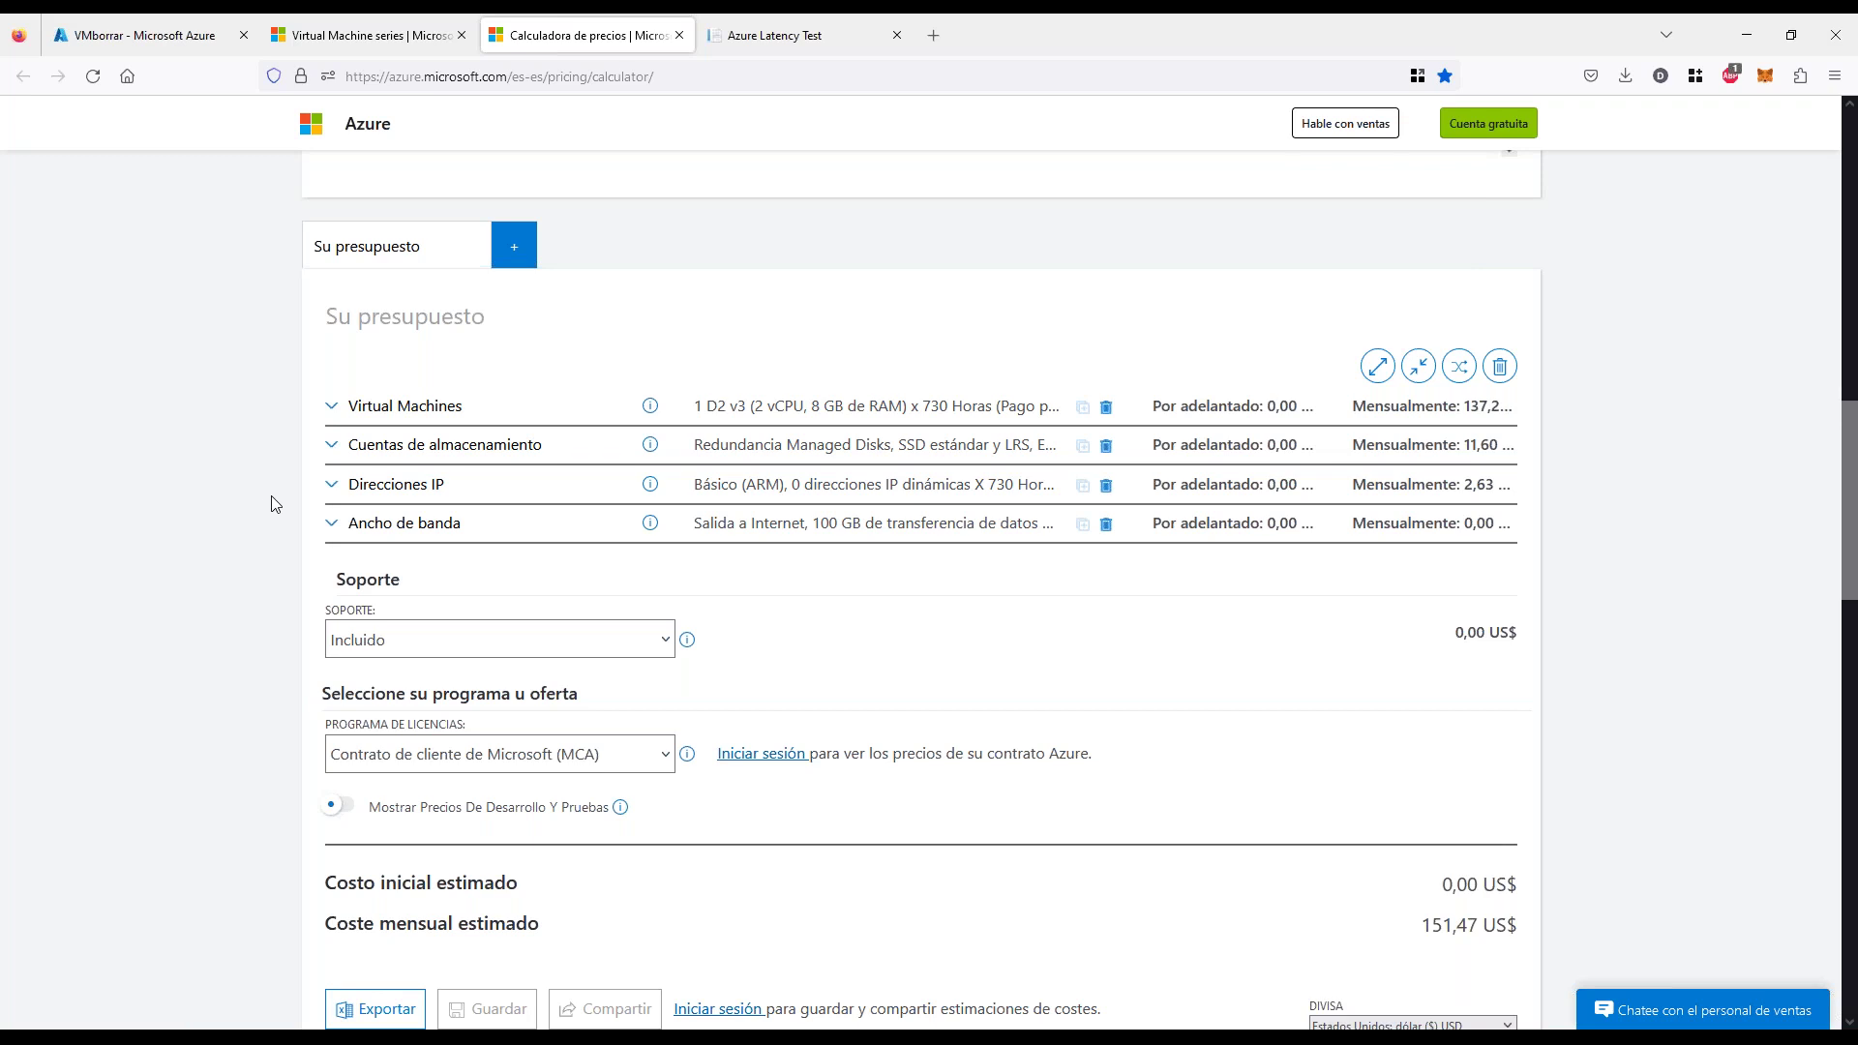
{"action": "scroll", "coordinate": [270, 571], "scroll_direction": "up", "scroll_amount": 2}
{"action": "scroll", "coordinate": [270, 571], "scroll_direction": "up", "scroll_amount": 8}
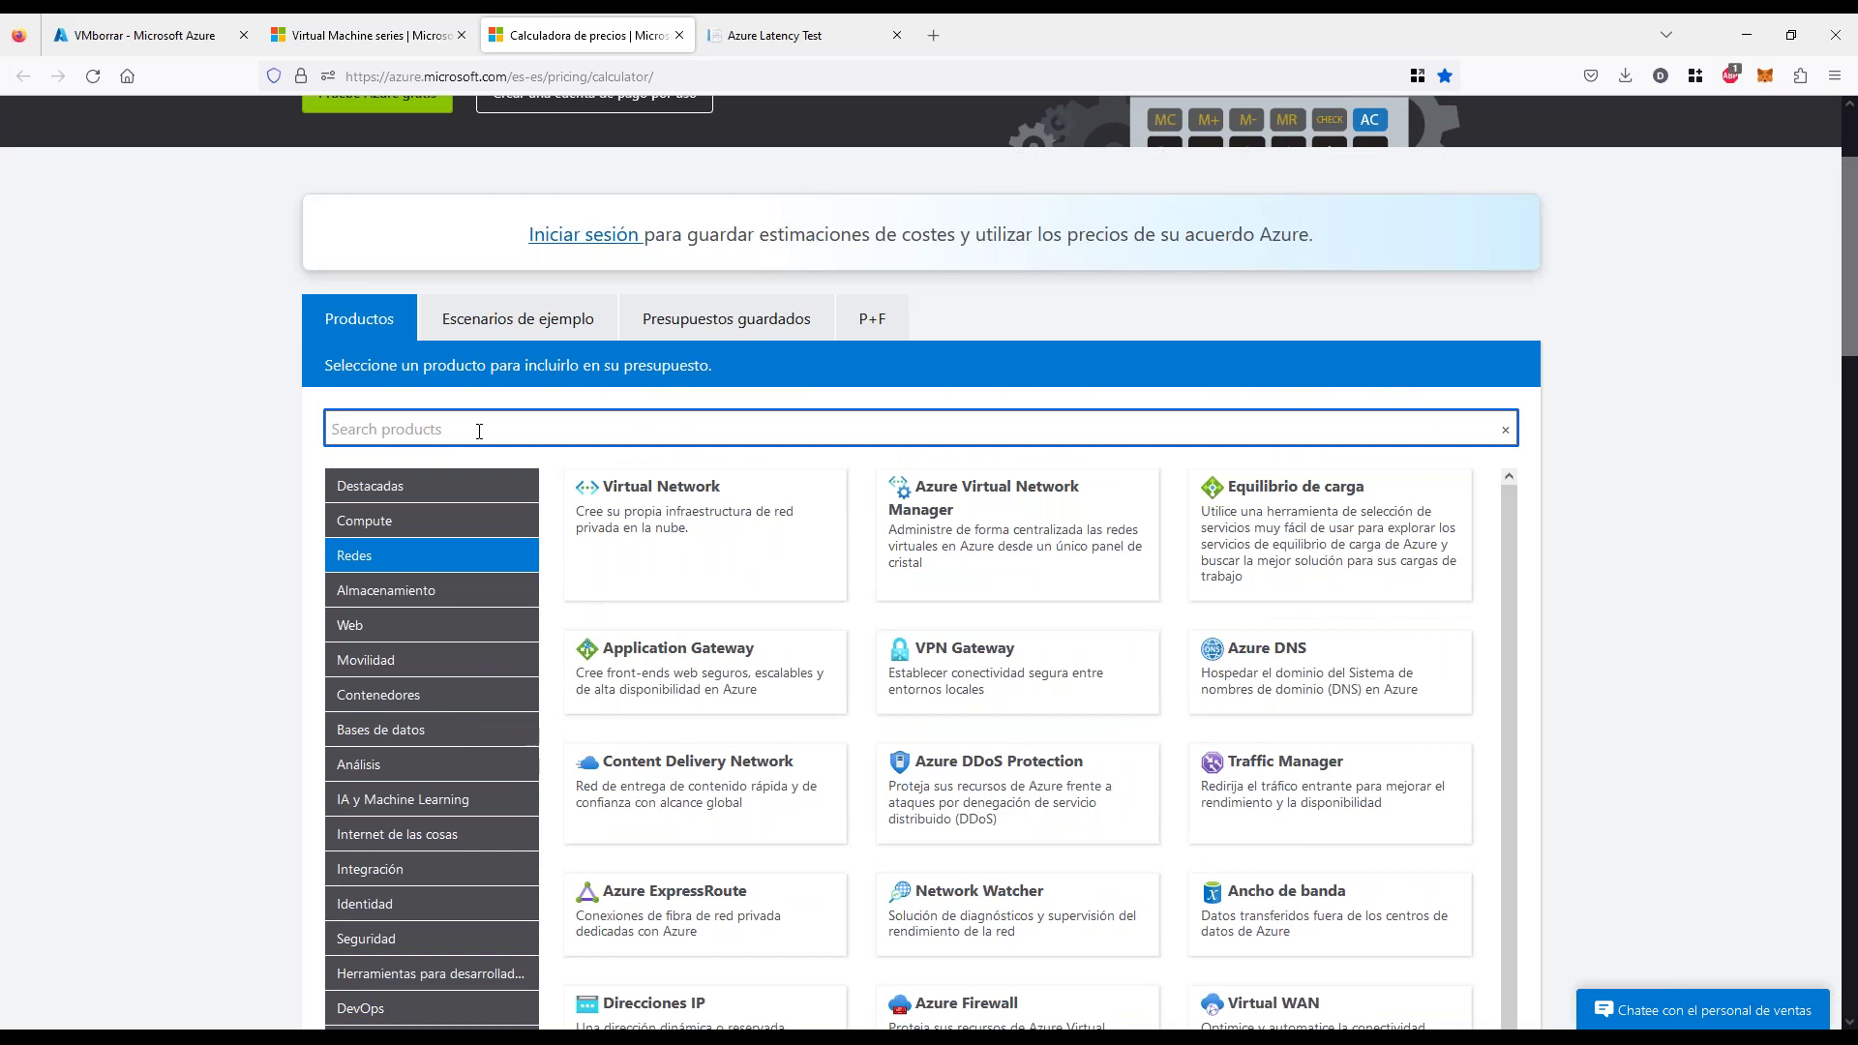
{"action": "scroll", "coordinate": [472, 430], "scroll_direction": "down", "scroll_amount": 15}
{"action": "scroll", "coordinate": [471, 537], "scroll_direction": "up", "scroll_amount": 20}
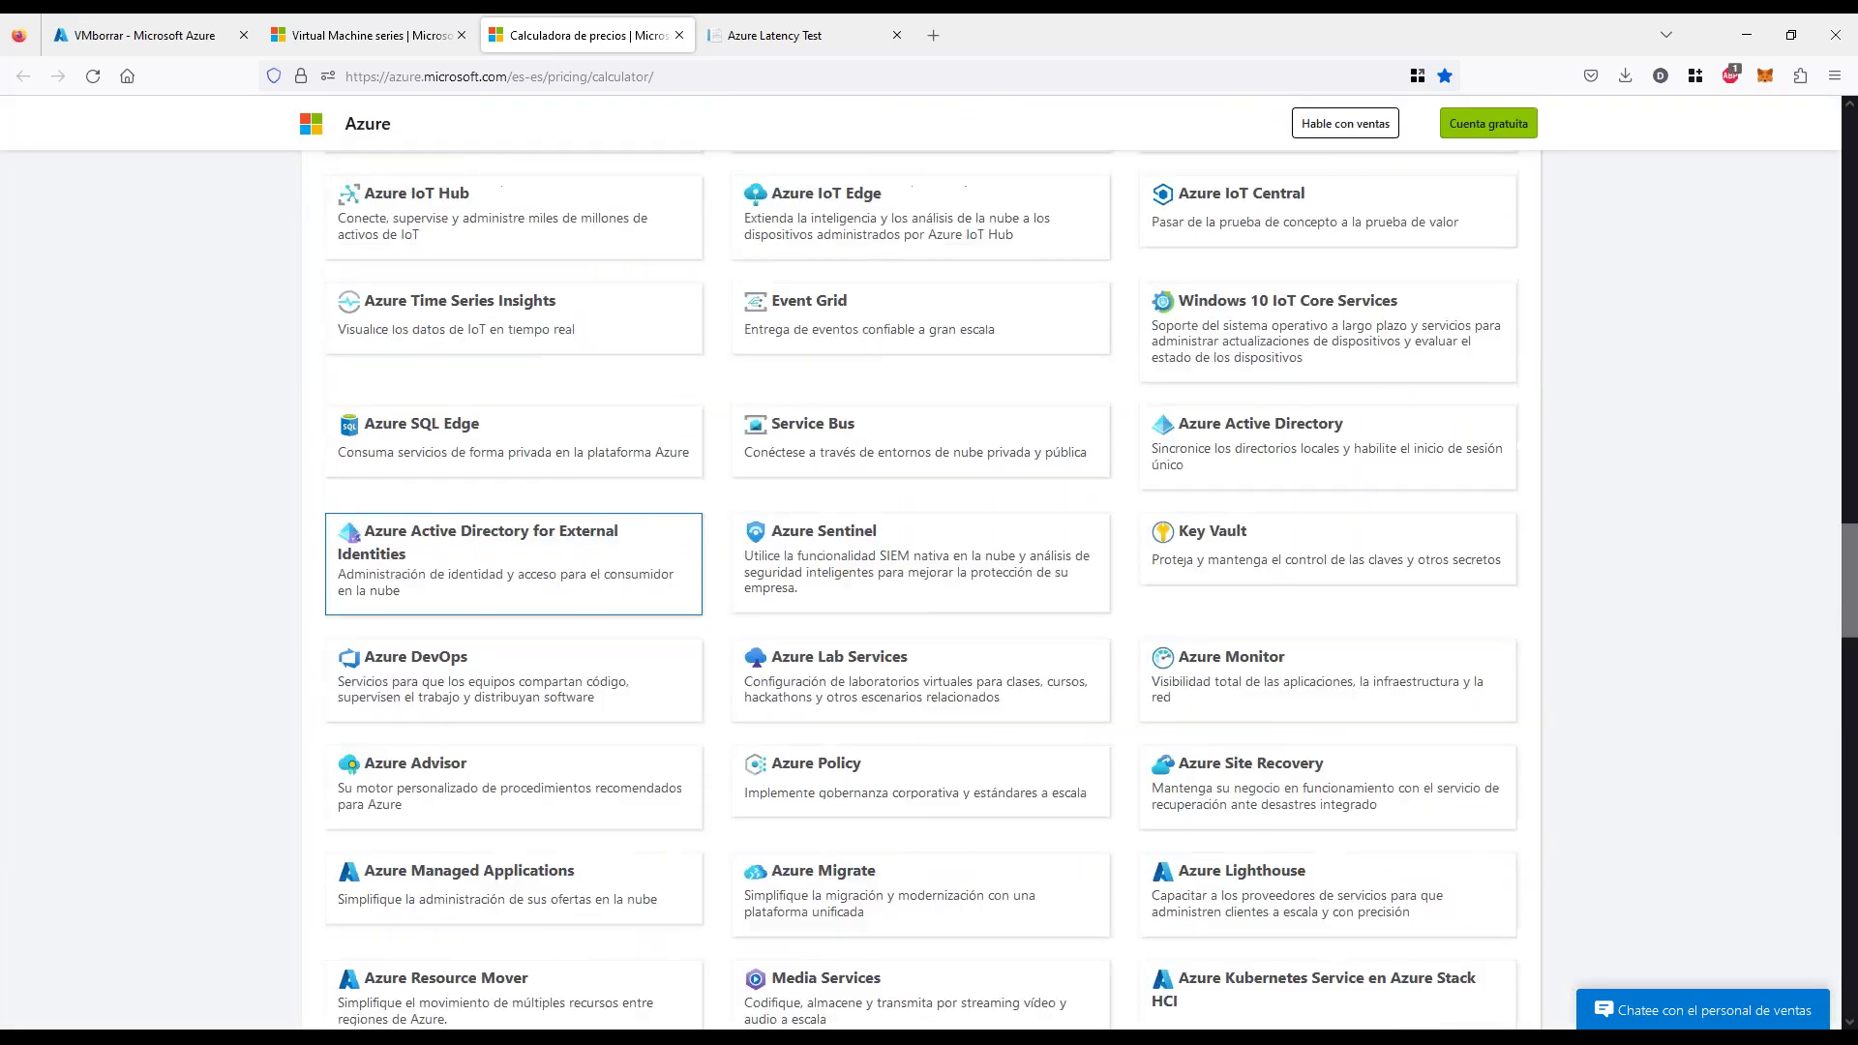
{"action": "scroll", "coordinate": [480, 554], "scroll_direction": "up", "scroll_amount": 15}
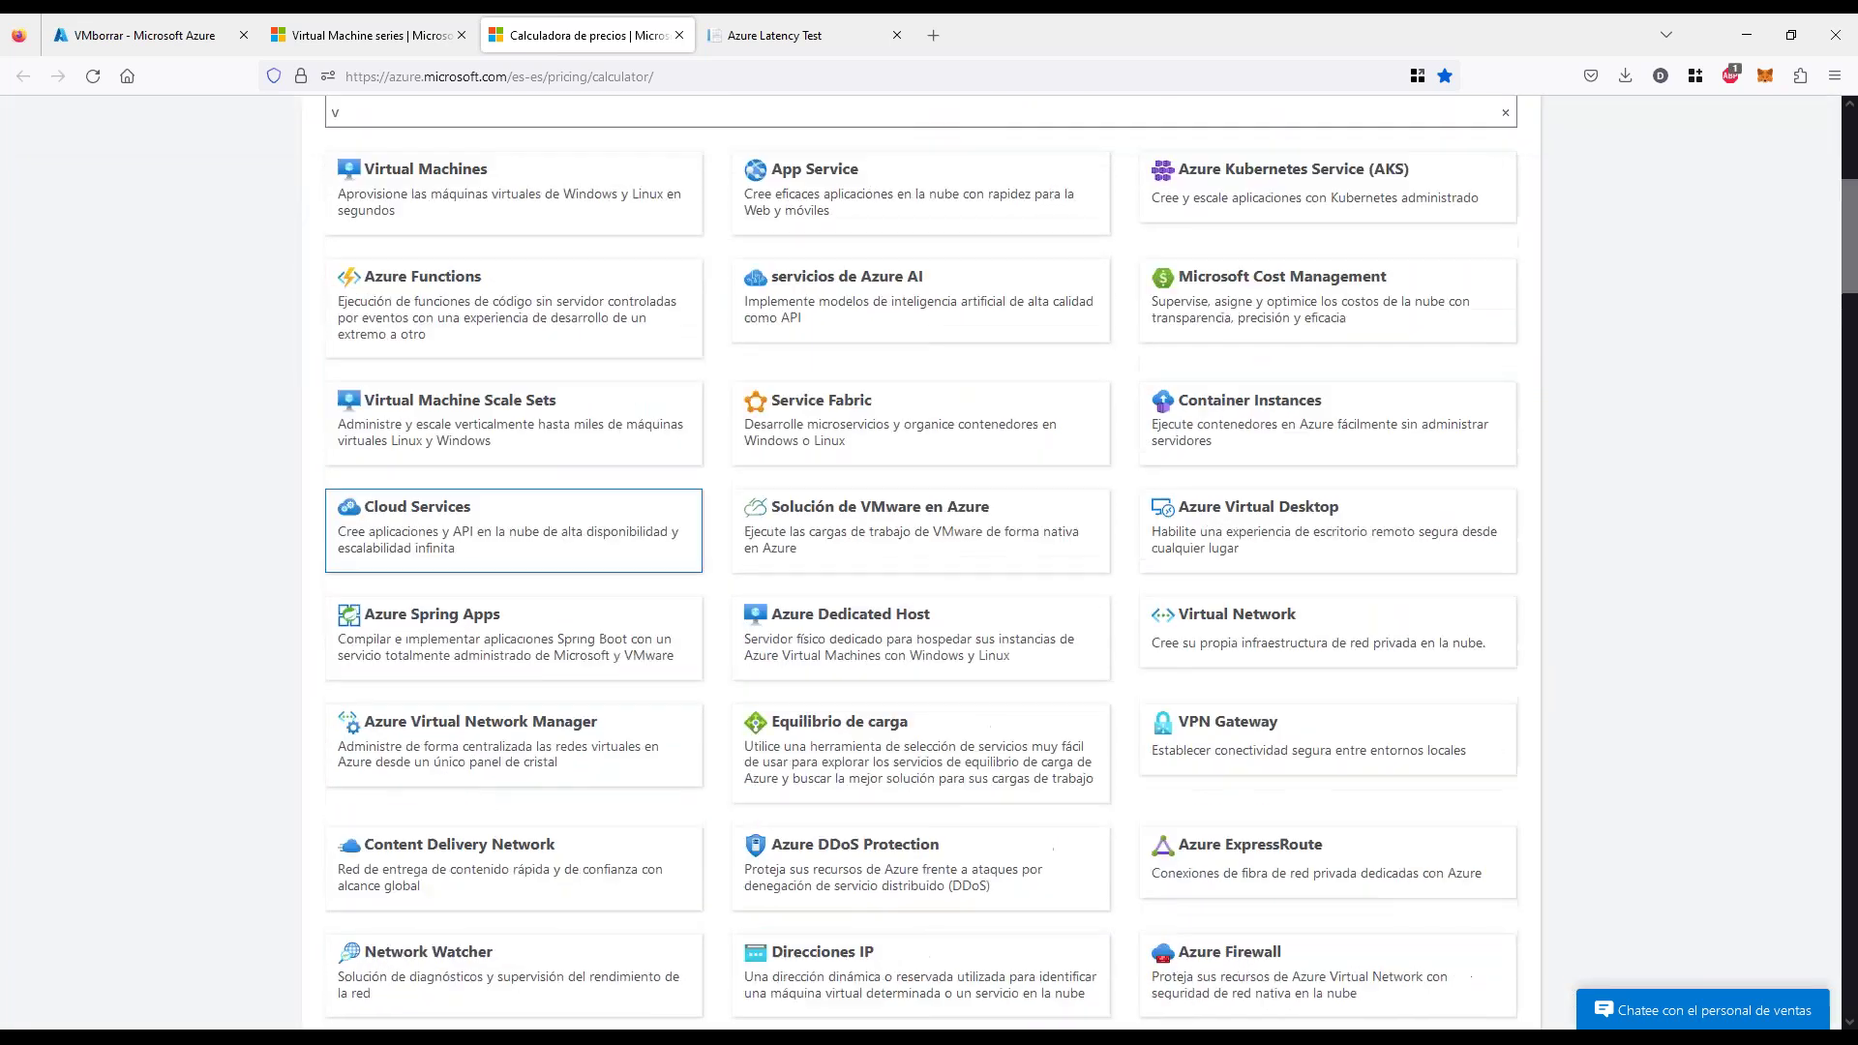
{"action": "left_click", "coordinate": [414, 625]}
{"action": "type", "text": "vpn"}
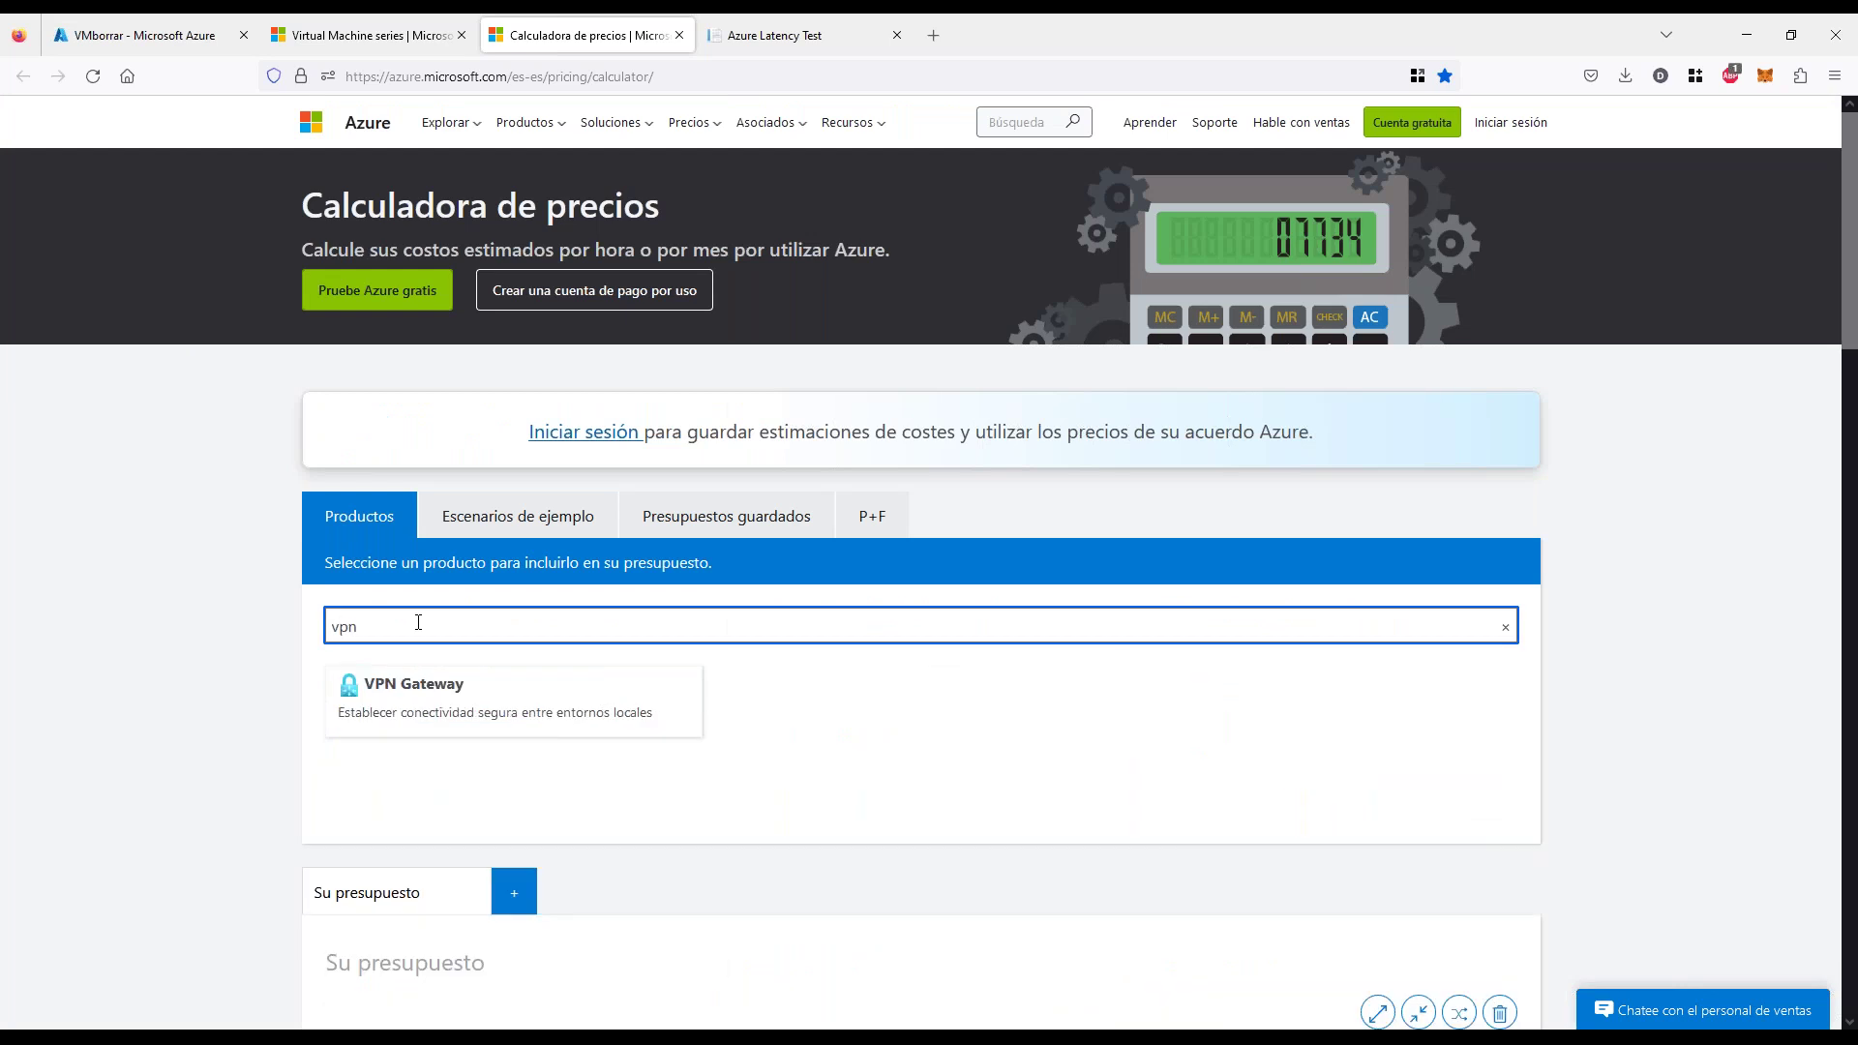
{"action": "left_click", "coordinate": [482, 714]}
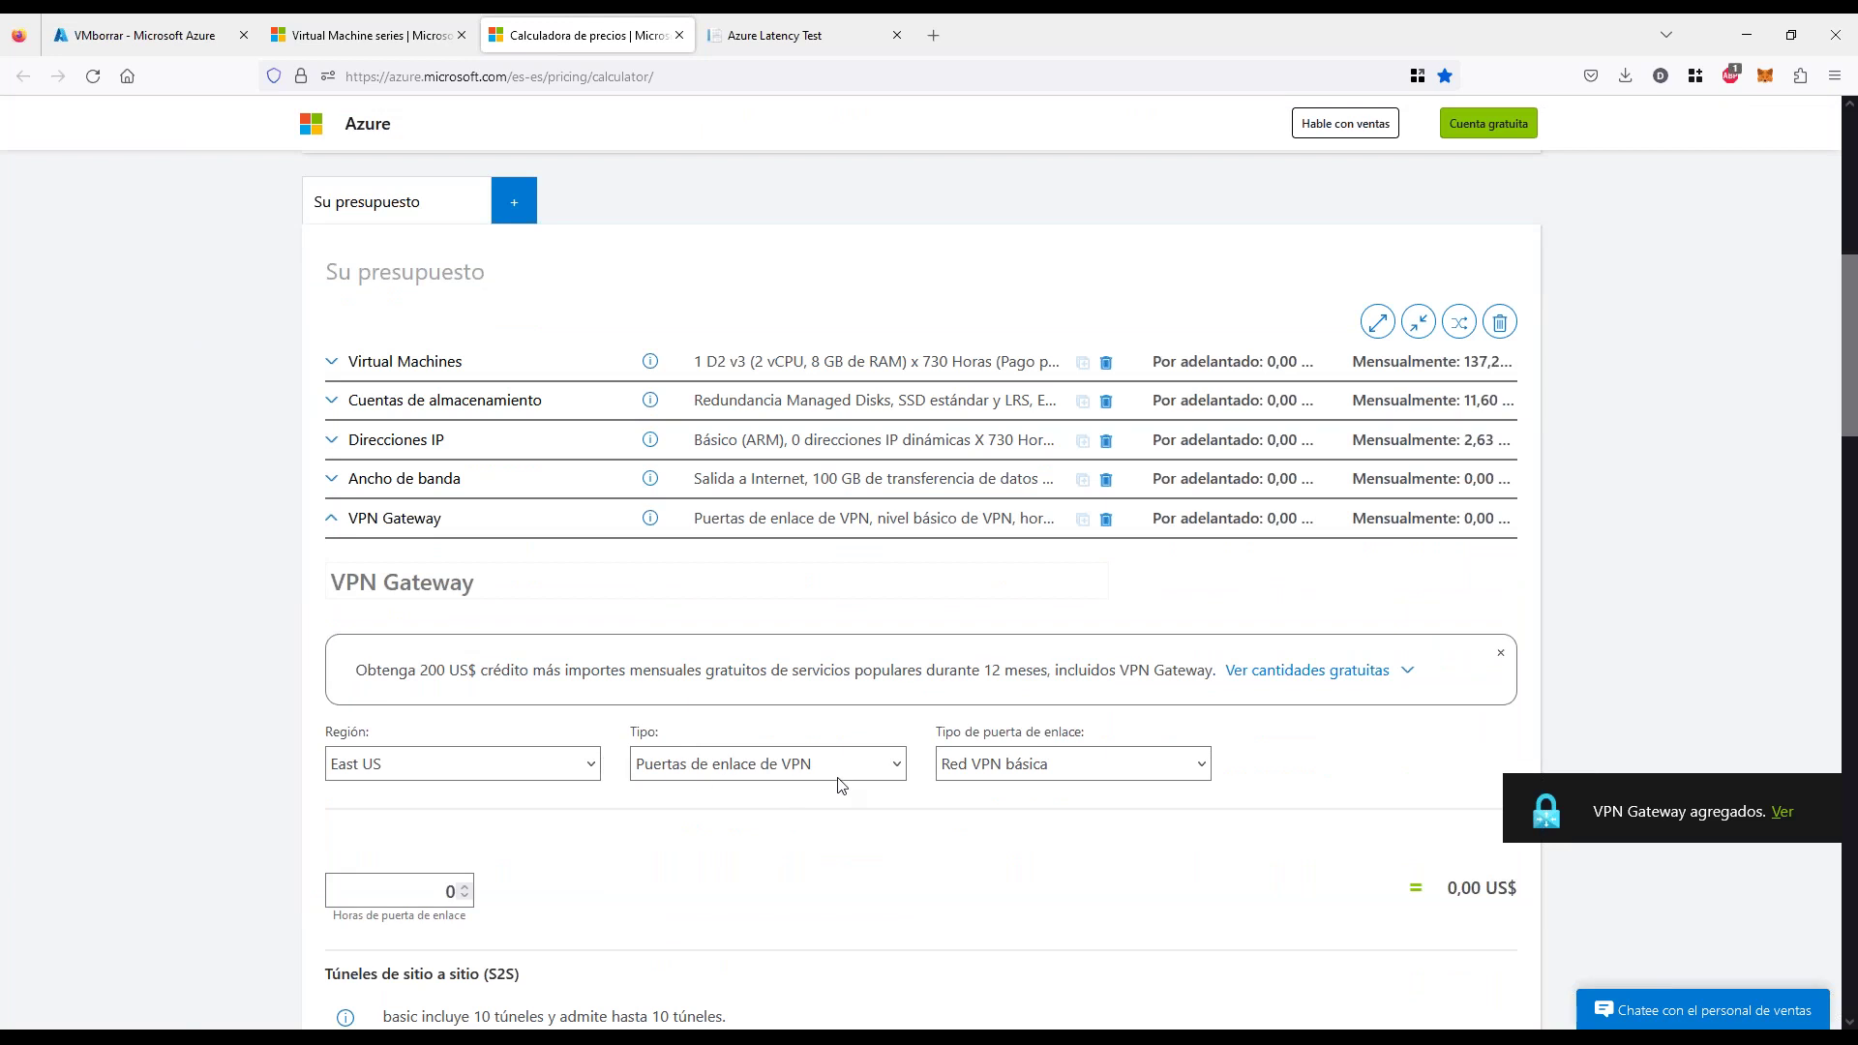
Keep the VPN Gateway's type as Red VPN básica and set its gateway hours to 730
{"action": "left_click", "coordinate": [1057, 776]}
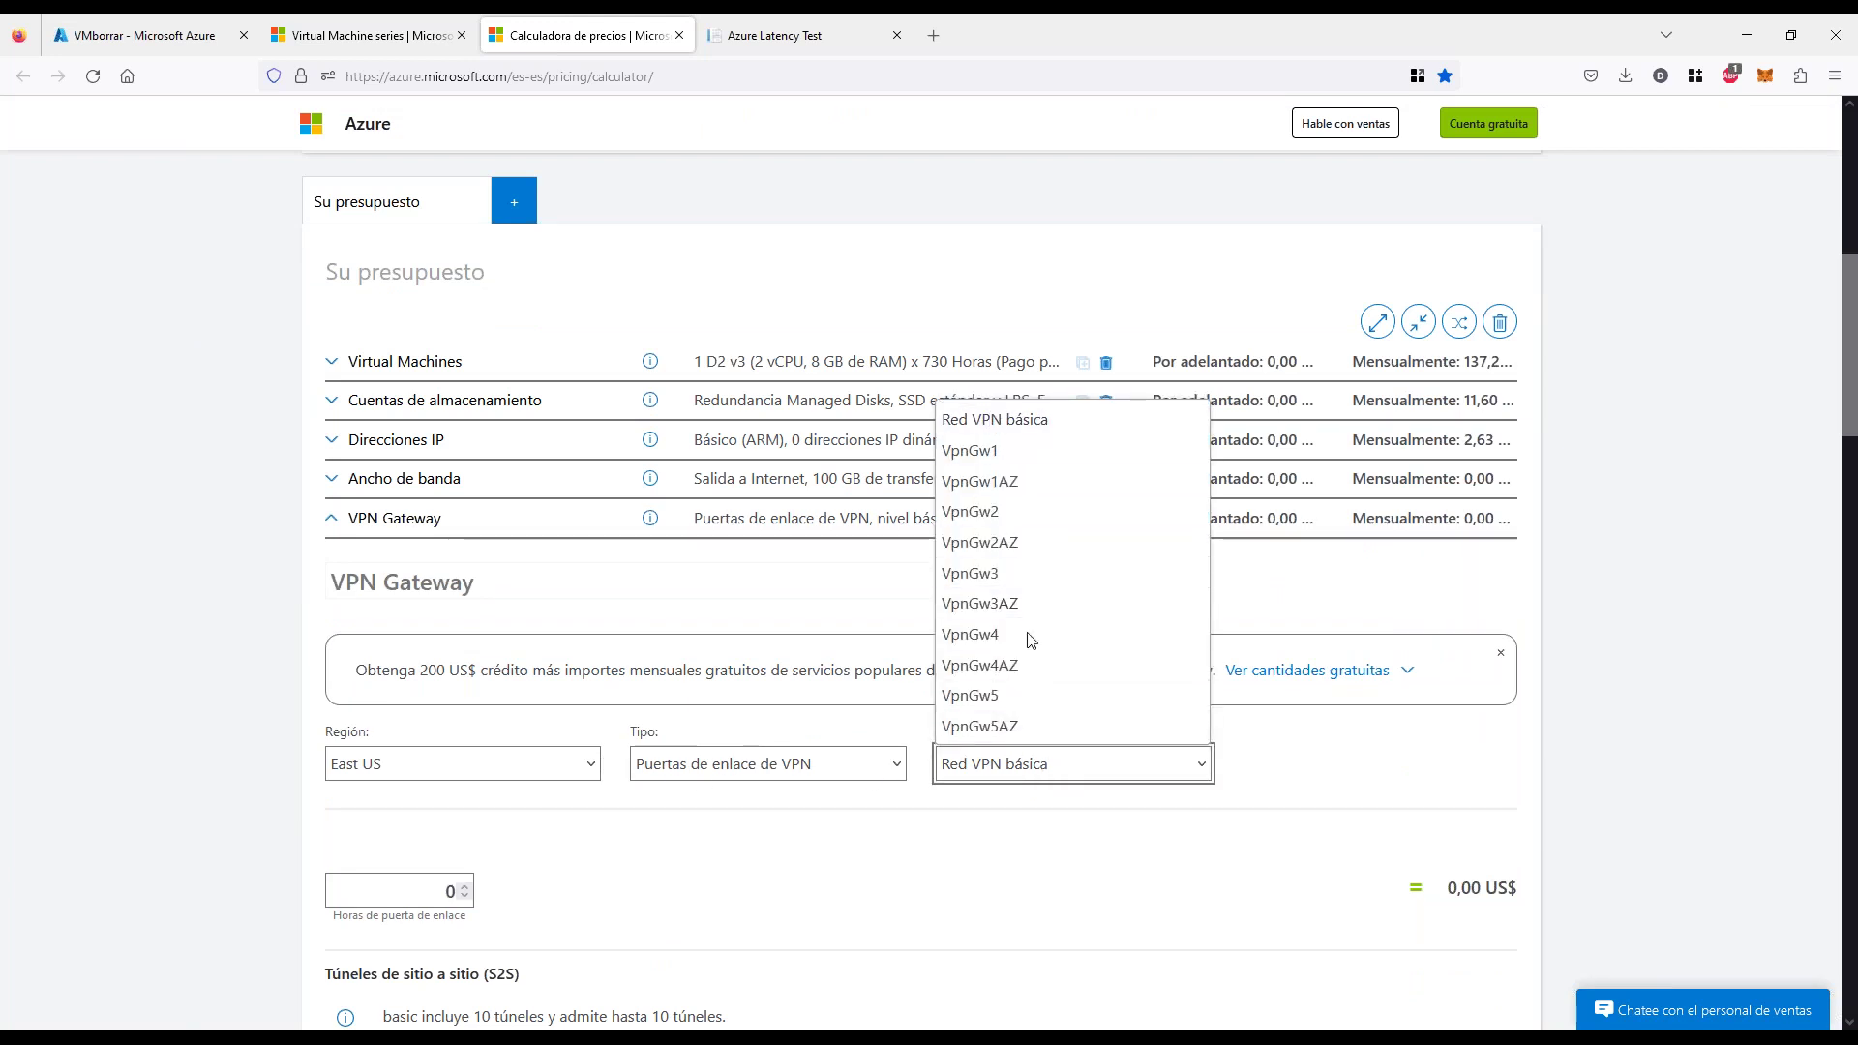
{"action": "left_click", "coordinate": [1033, 421]}
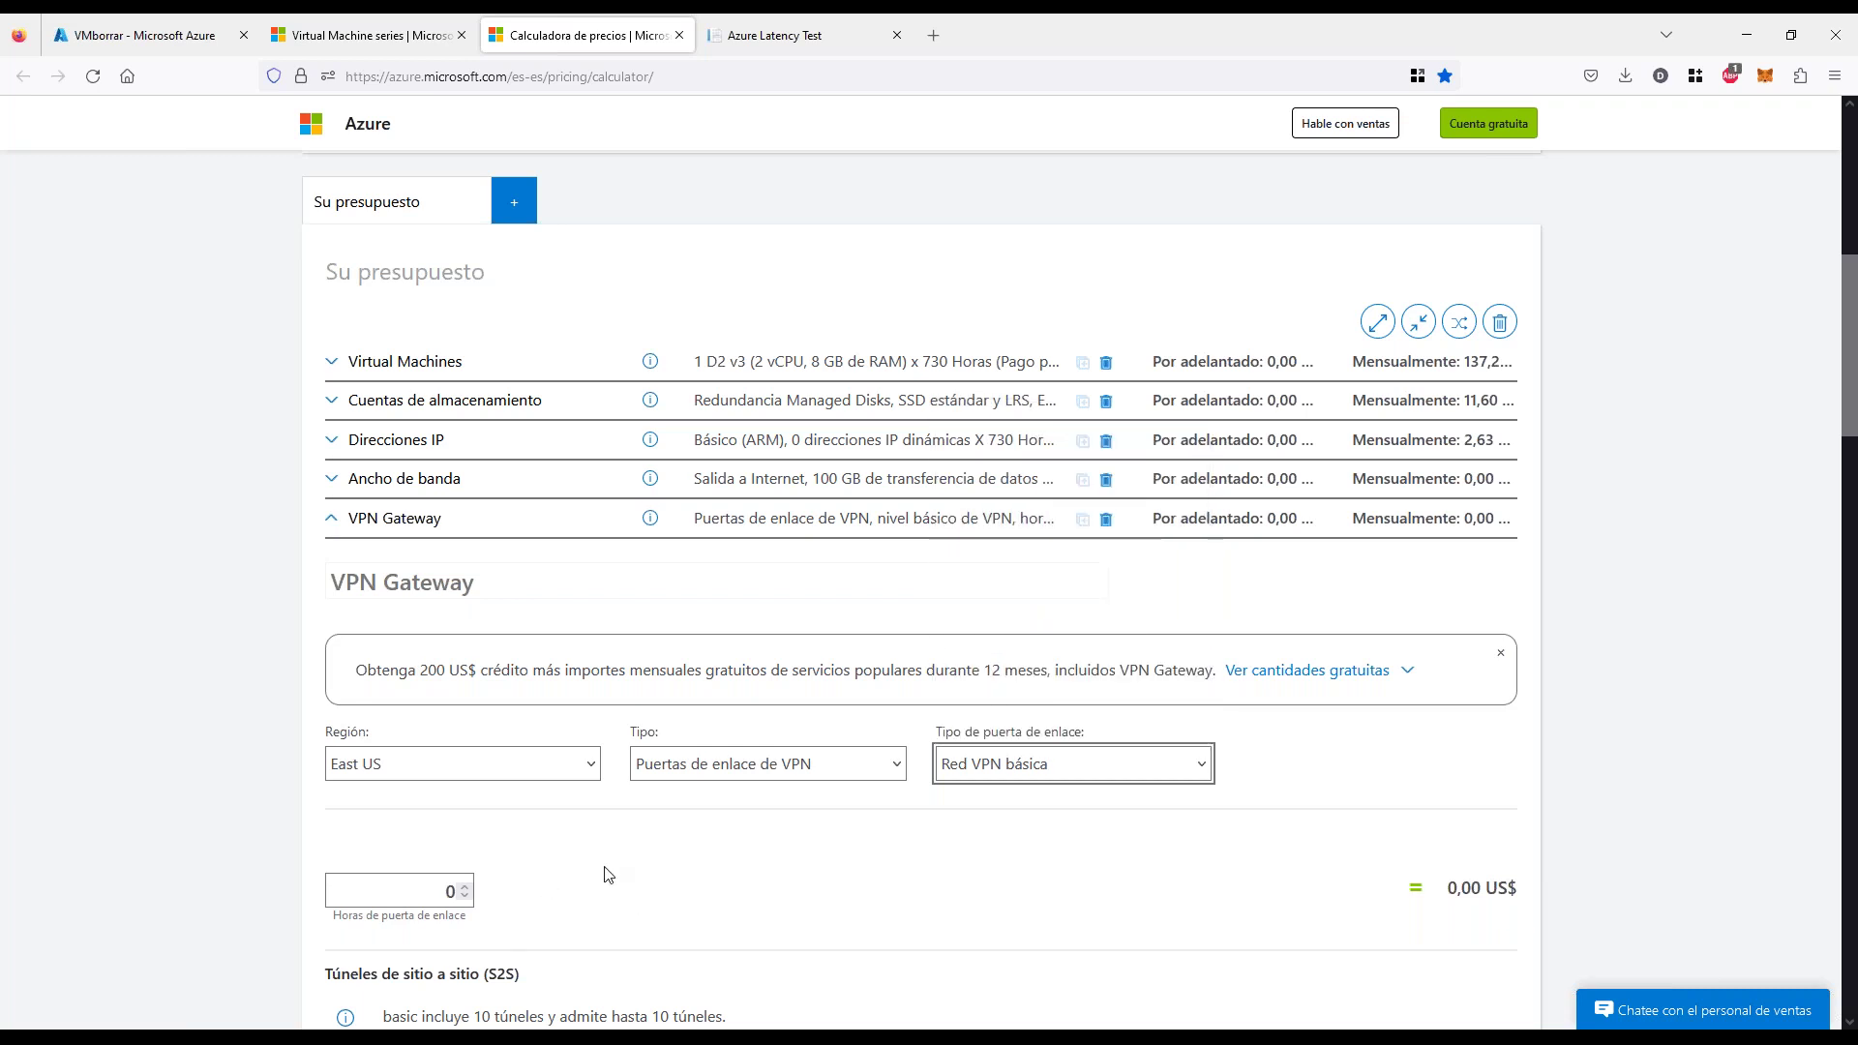
{"action": "scroll", "coordinate": [691, 856], "scroll_direction": "down", "scroll_amount": 2}
{"action": "key", "text": "Tab"}
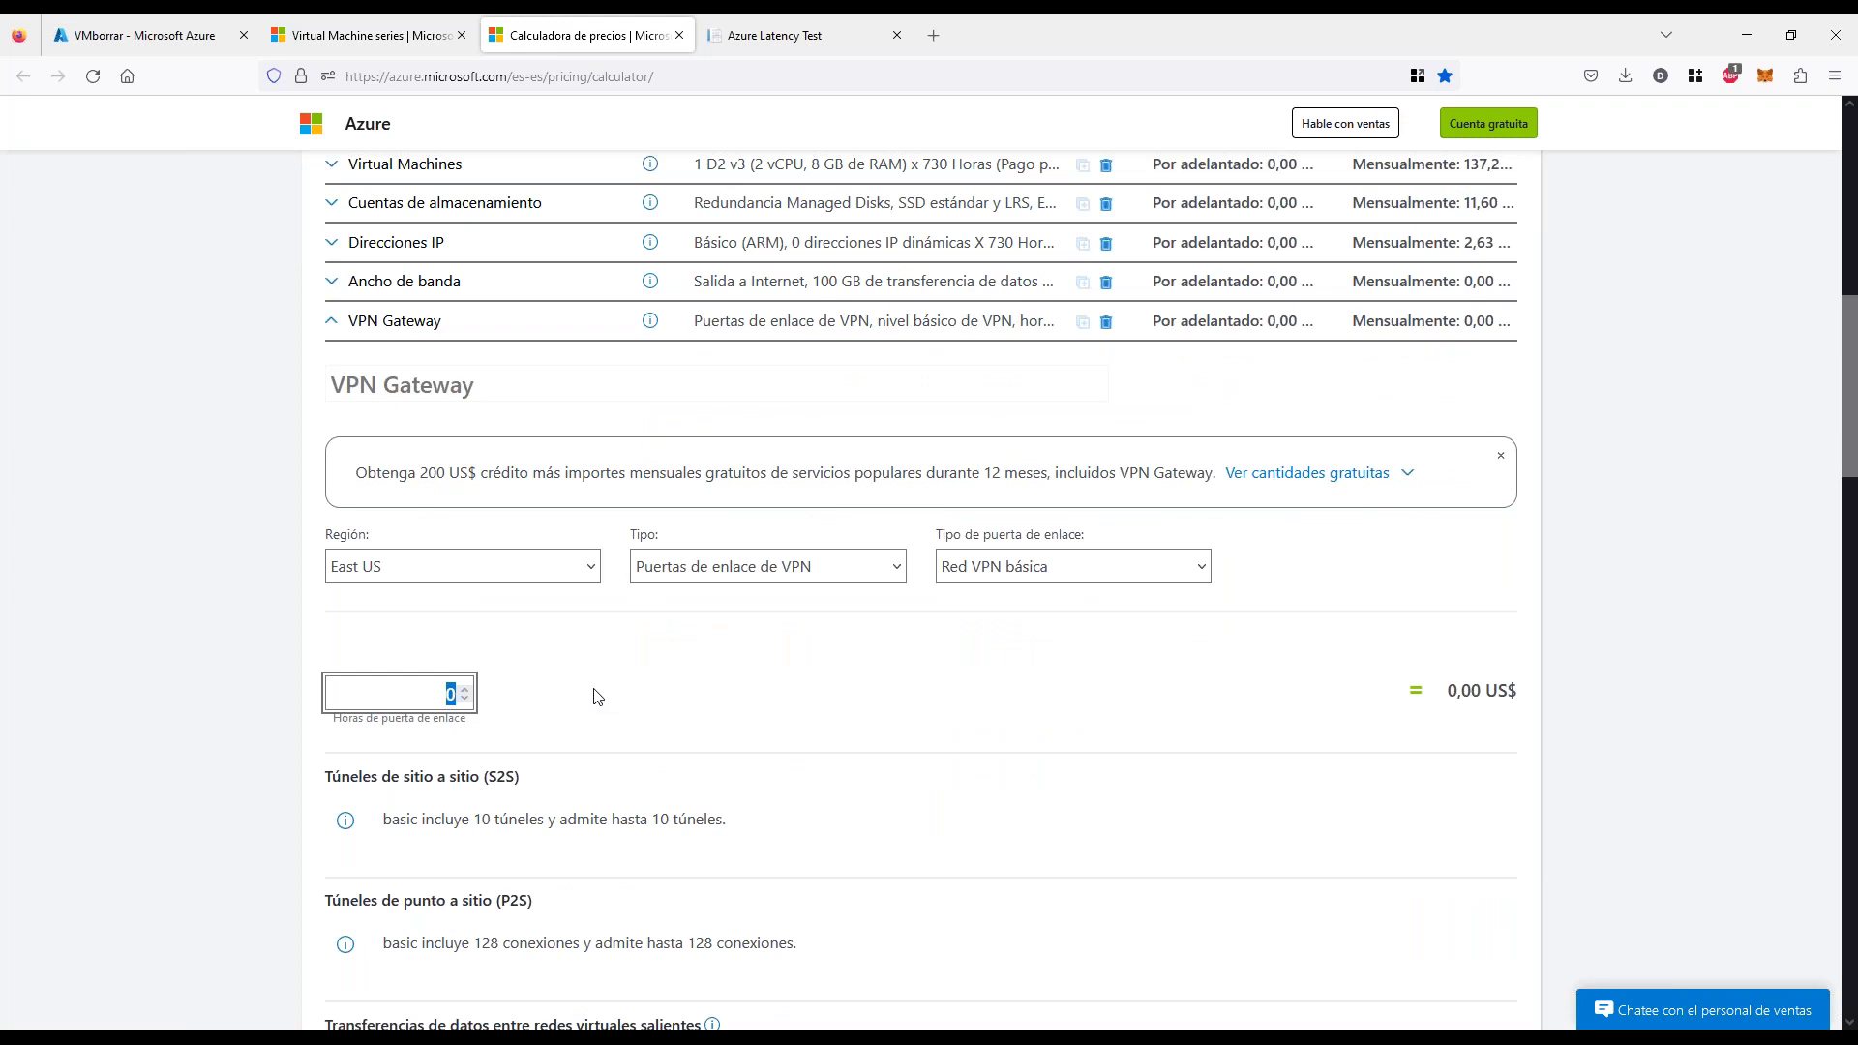
{"action": "type", "text": "730"}
{"action": "left_click", "coordinate": [750, 680]}
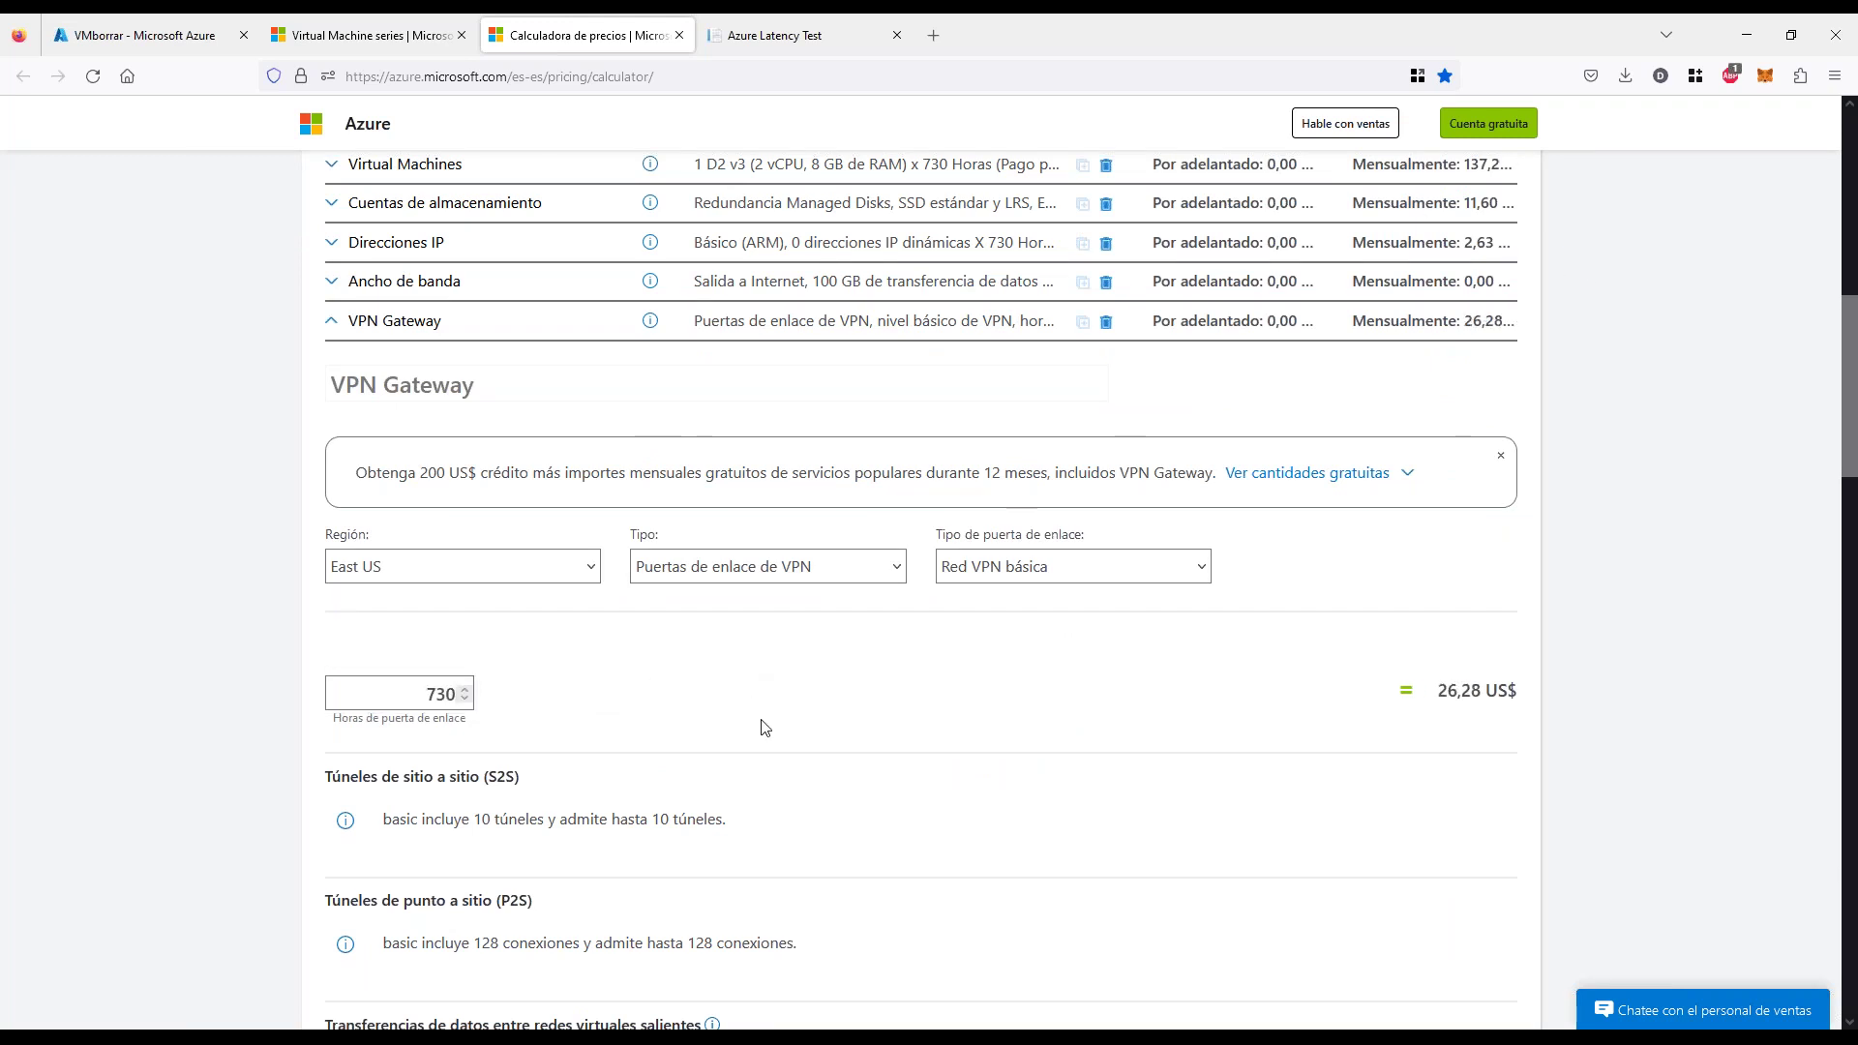
Set the VPN Gateway's outbound data transfer type to VPN and its transfer amount to 100 GB
{"action": "scroll", "coordinate": [791, 804], "scroll_direction": "up", "scroll_amount": 2}
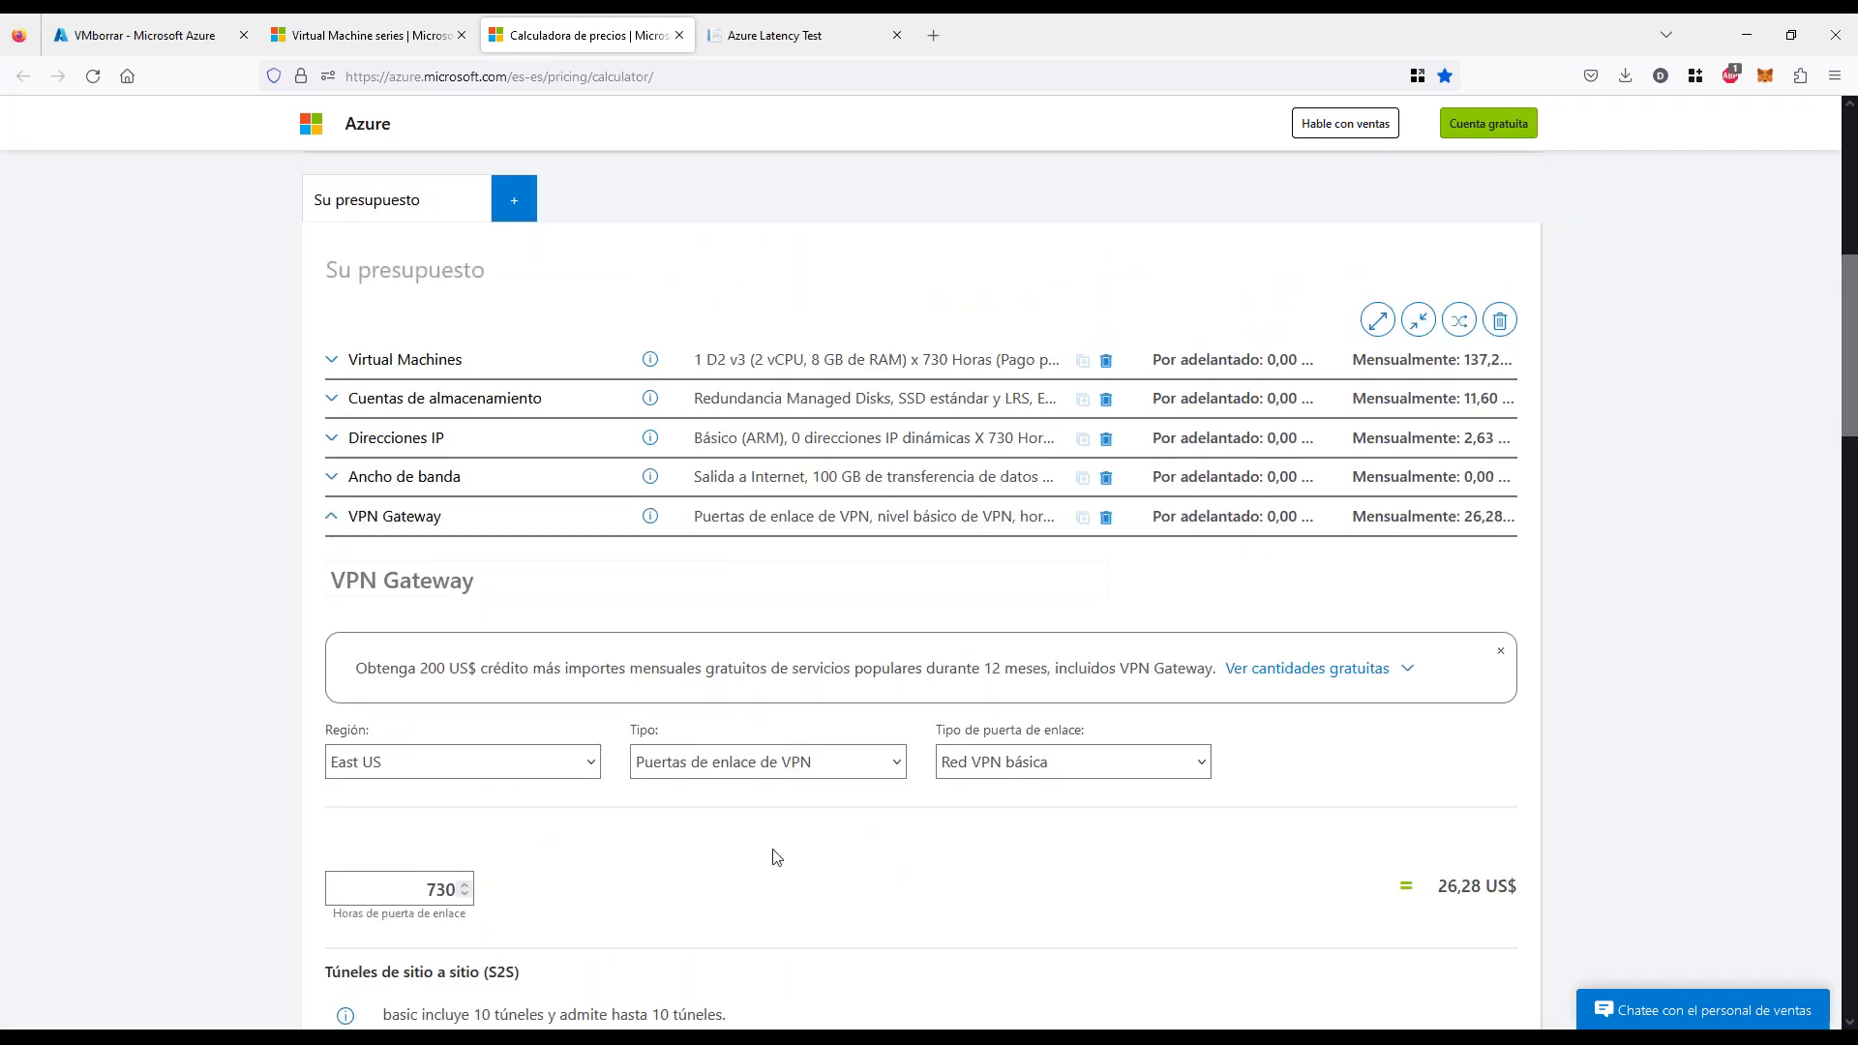
{"action": "scroll", "coordinate": [777, 857], "scroll_direction": "down", "scroll_amount": 3}
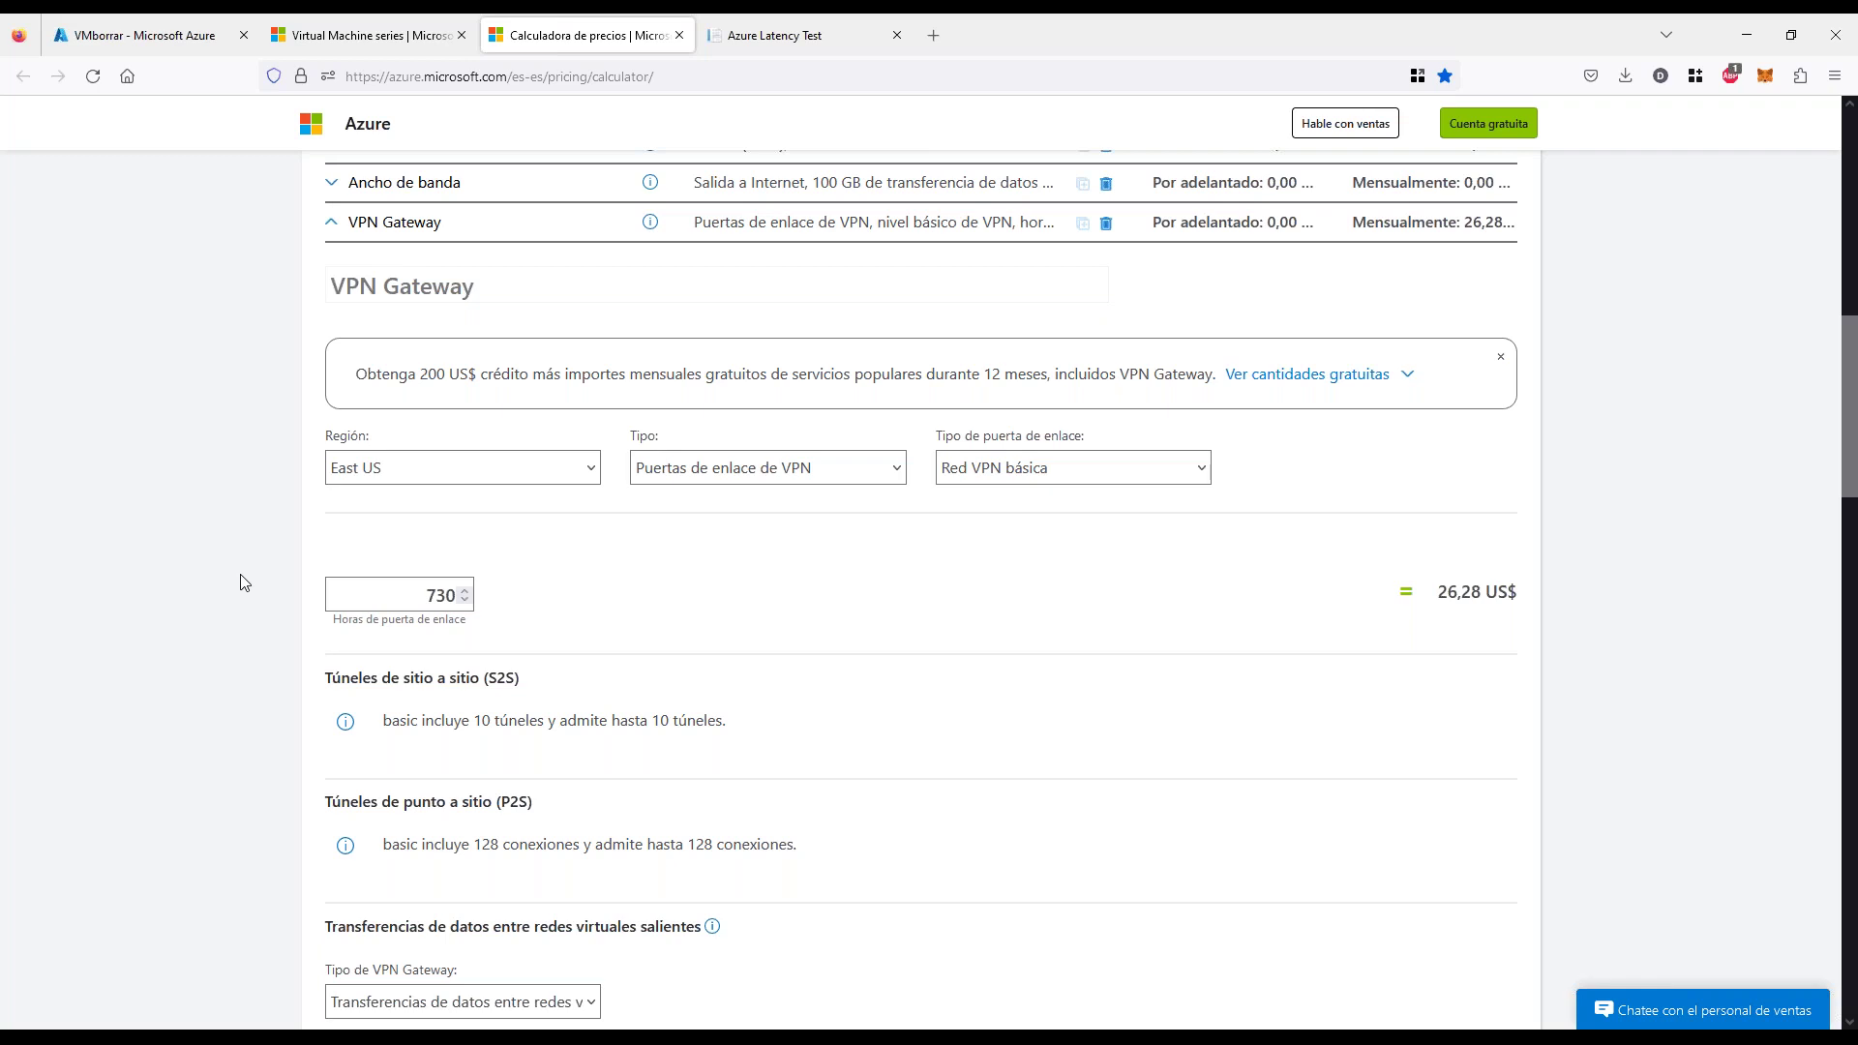
{"action": "scroll", "coordinate": [241, 584], "scroll_direction": "down", "scroll_amount": 2}
{"action": "left_click", "coordinate": [590, 806]}
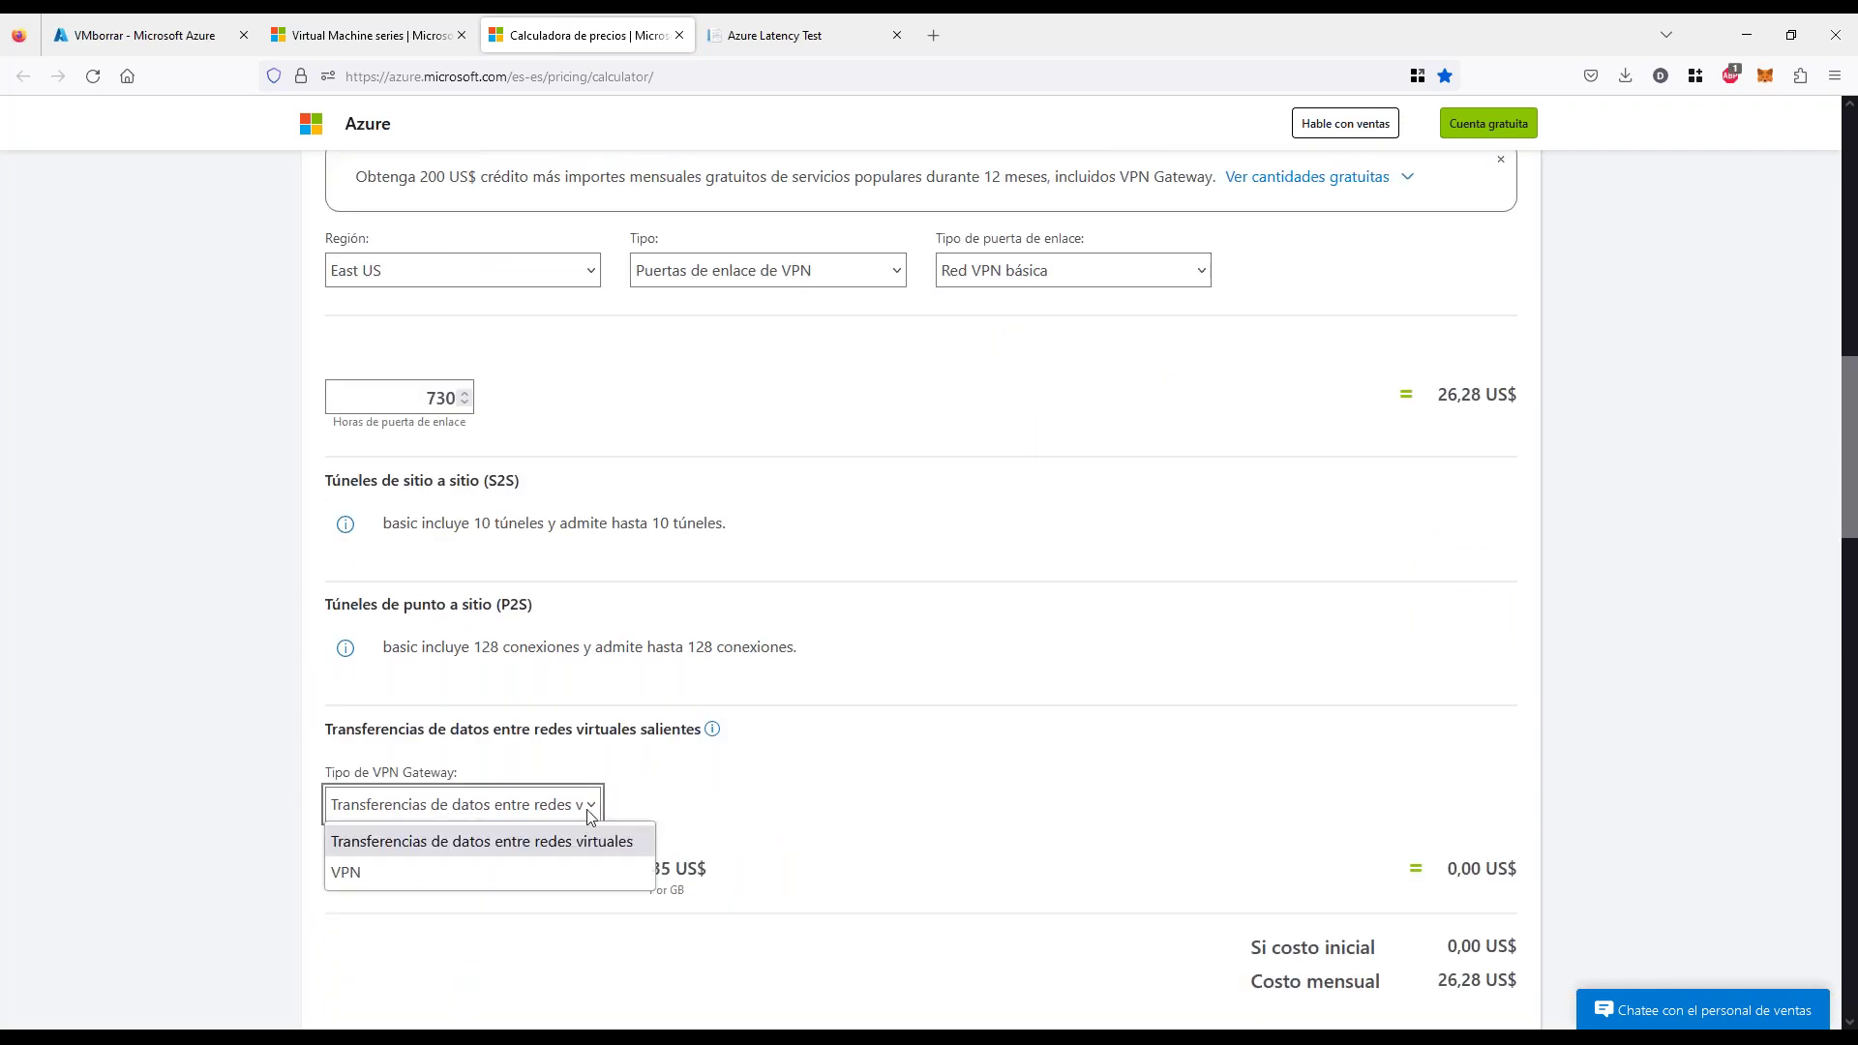
{"action": "left_click", "coordinate": [350, 874]}
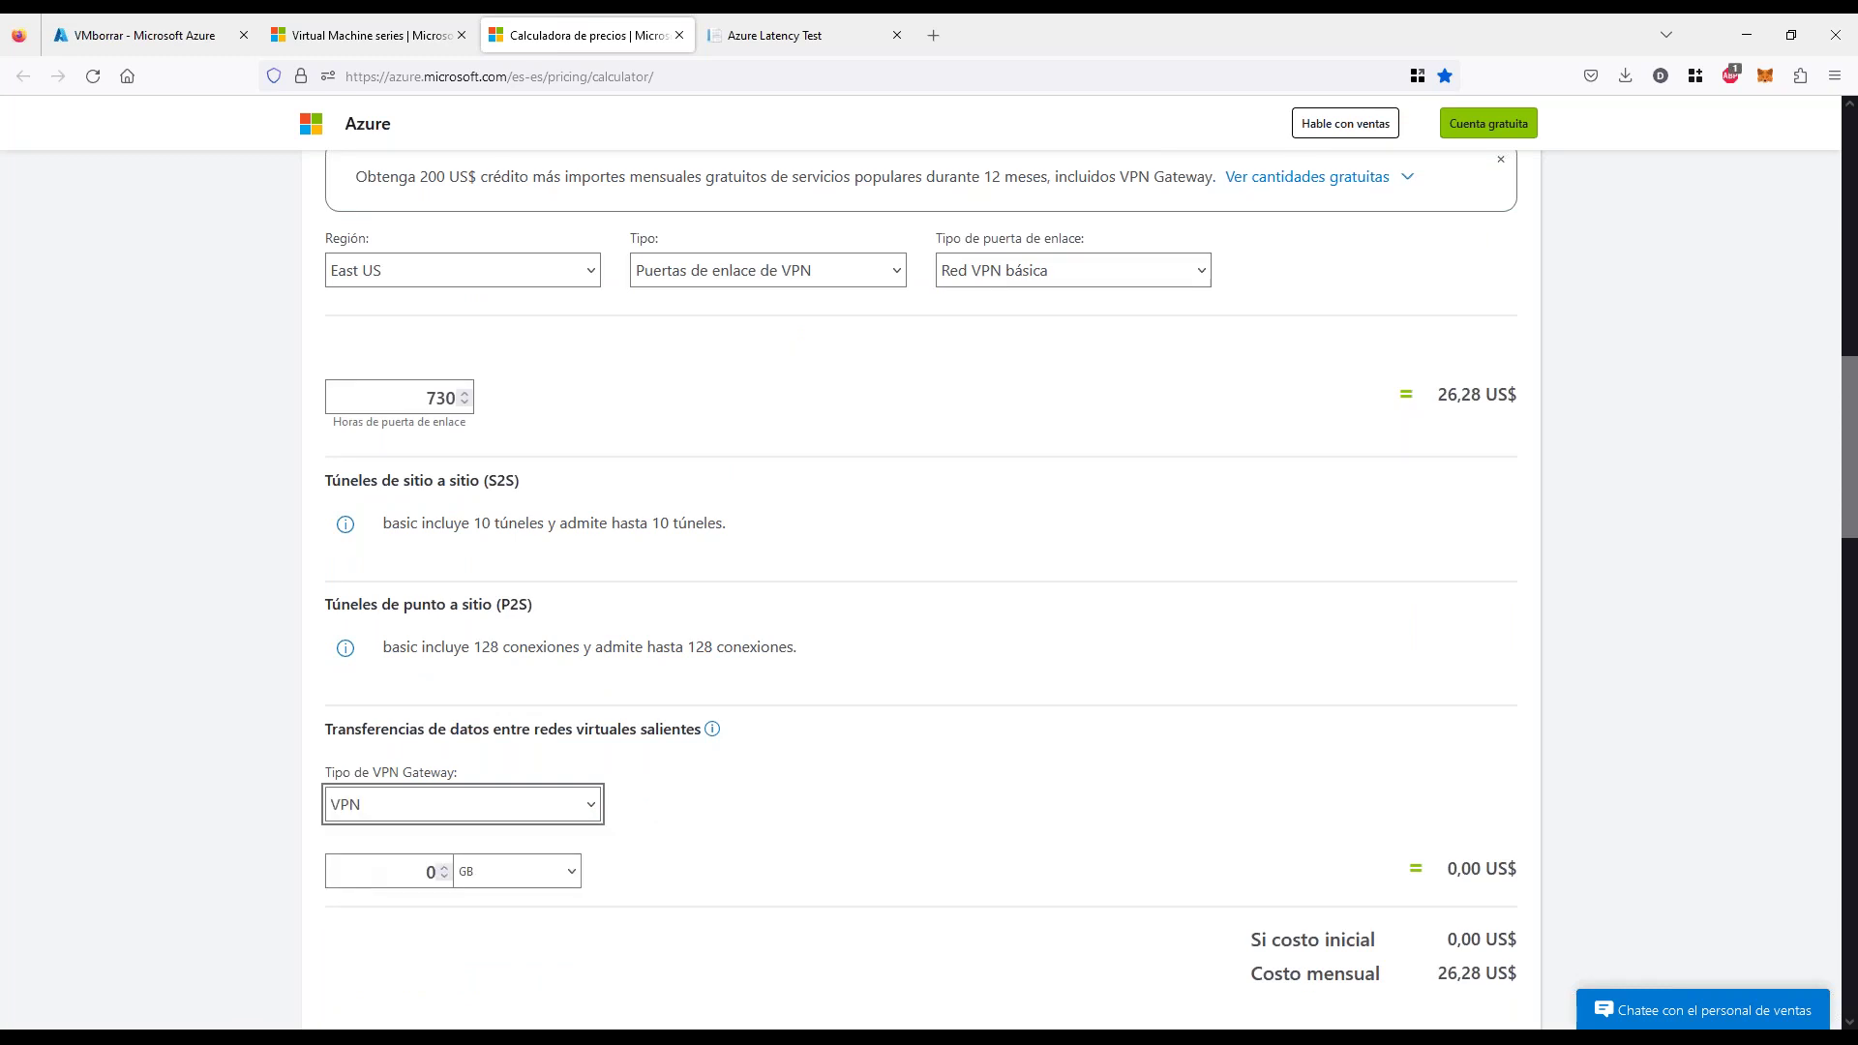
{"action": "left_click", "coordinate": [402, 875]}
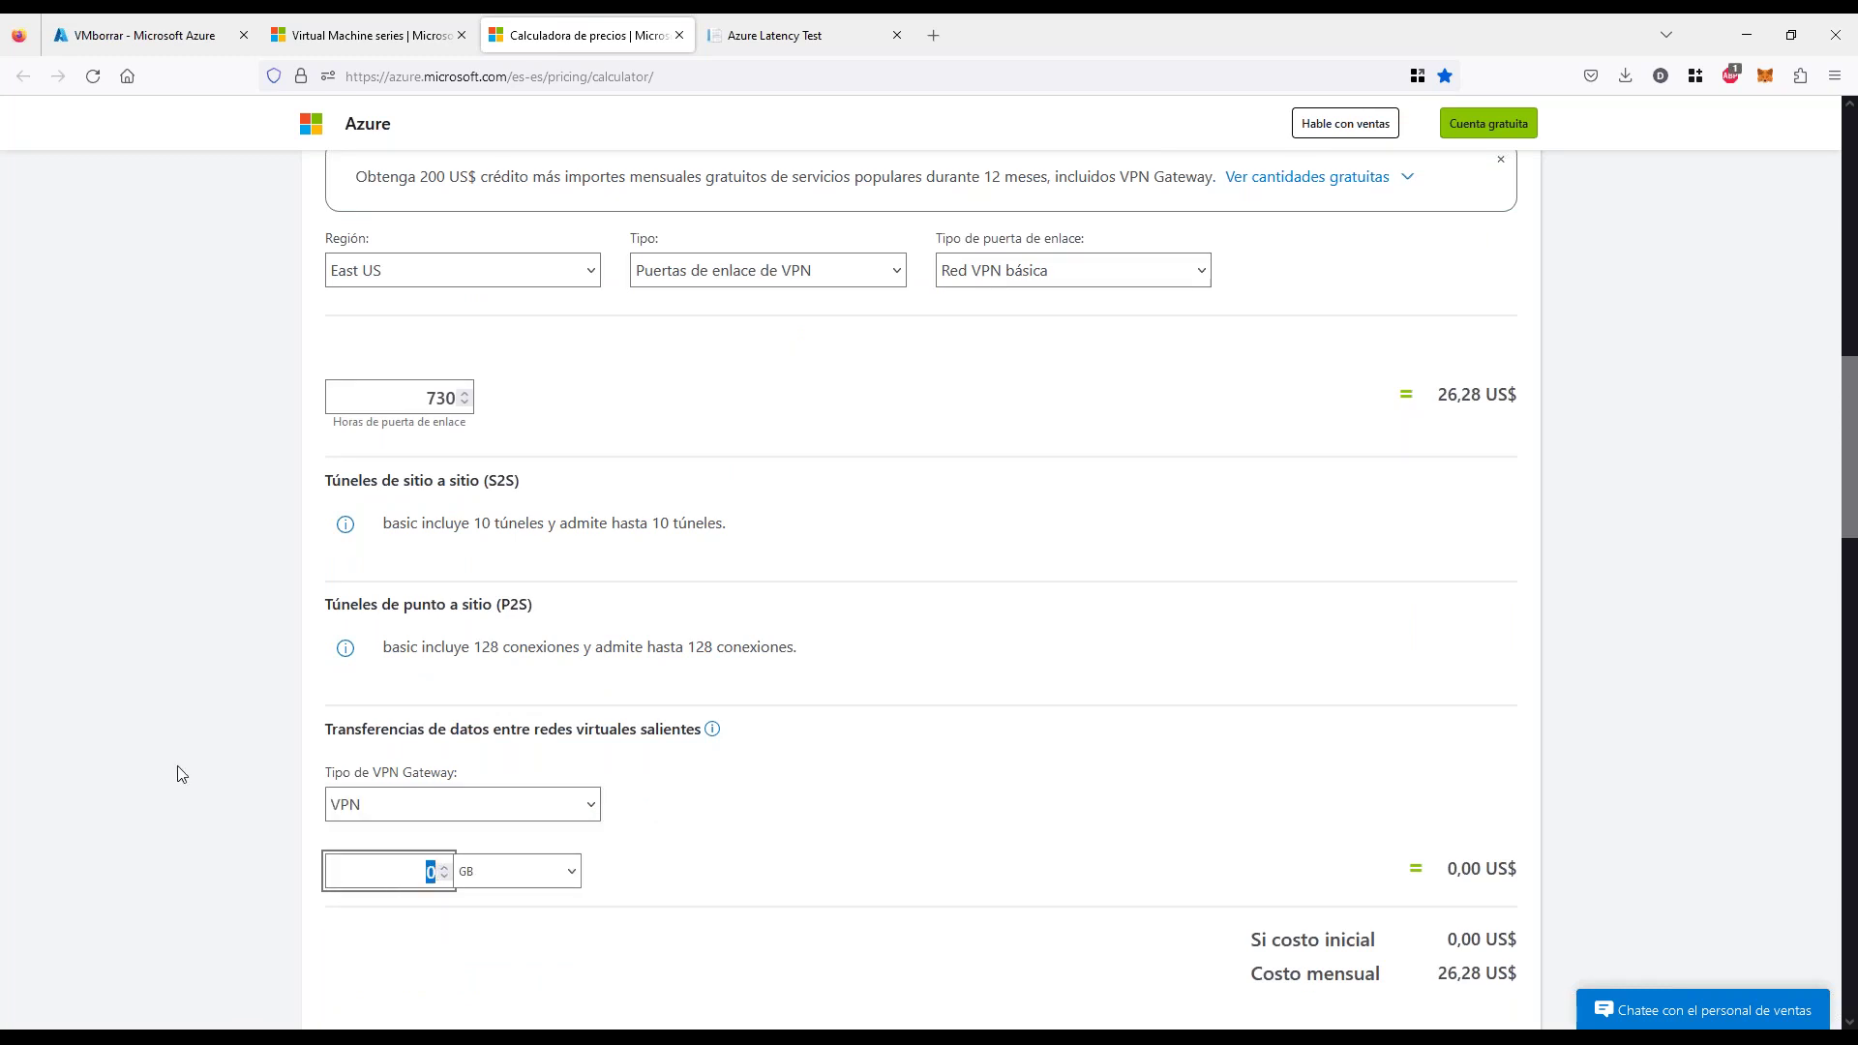
{"action": "type", "text": "100"}
{"action": "double_click", "coordinate": [430, 875]}
{"action": "left_click", "coordinate": [1265, 880]}
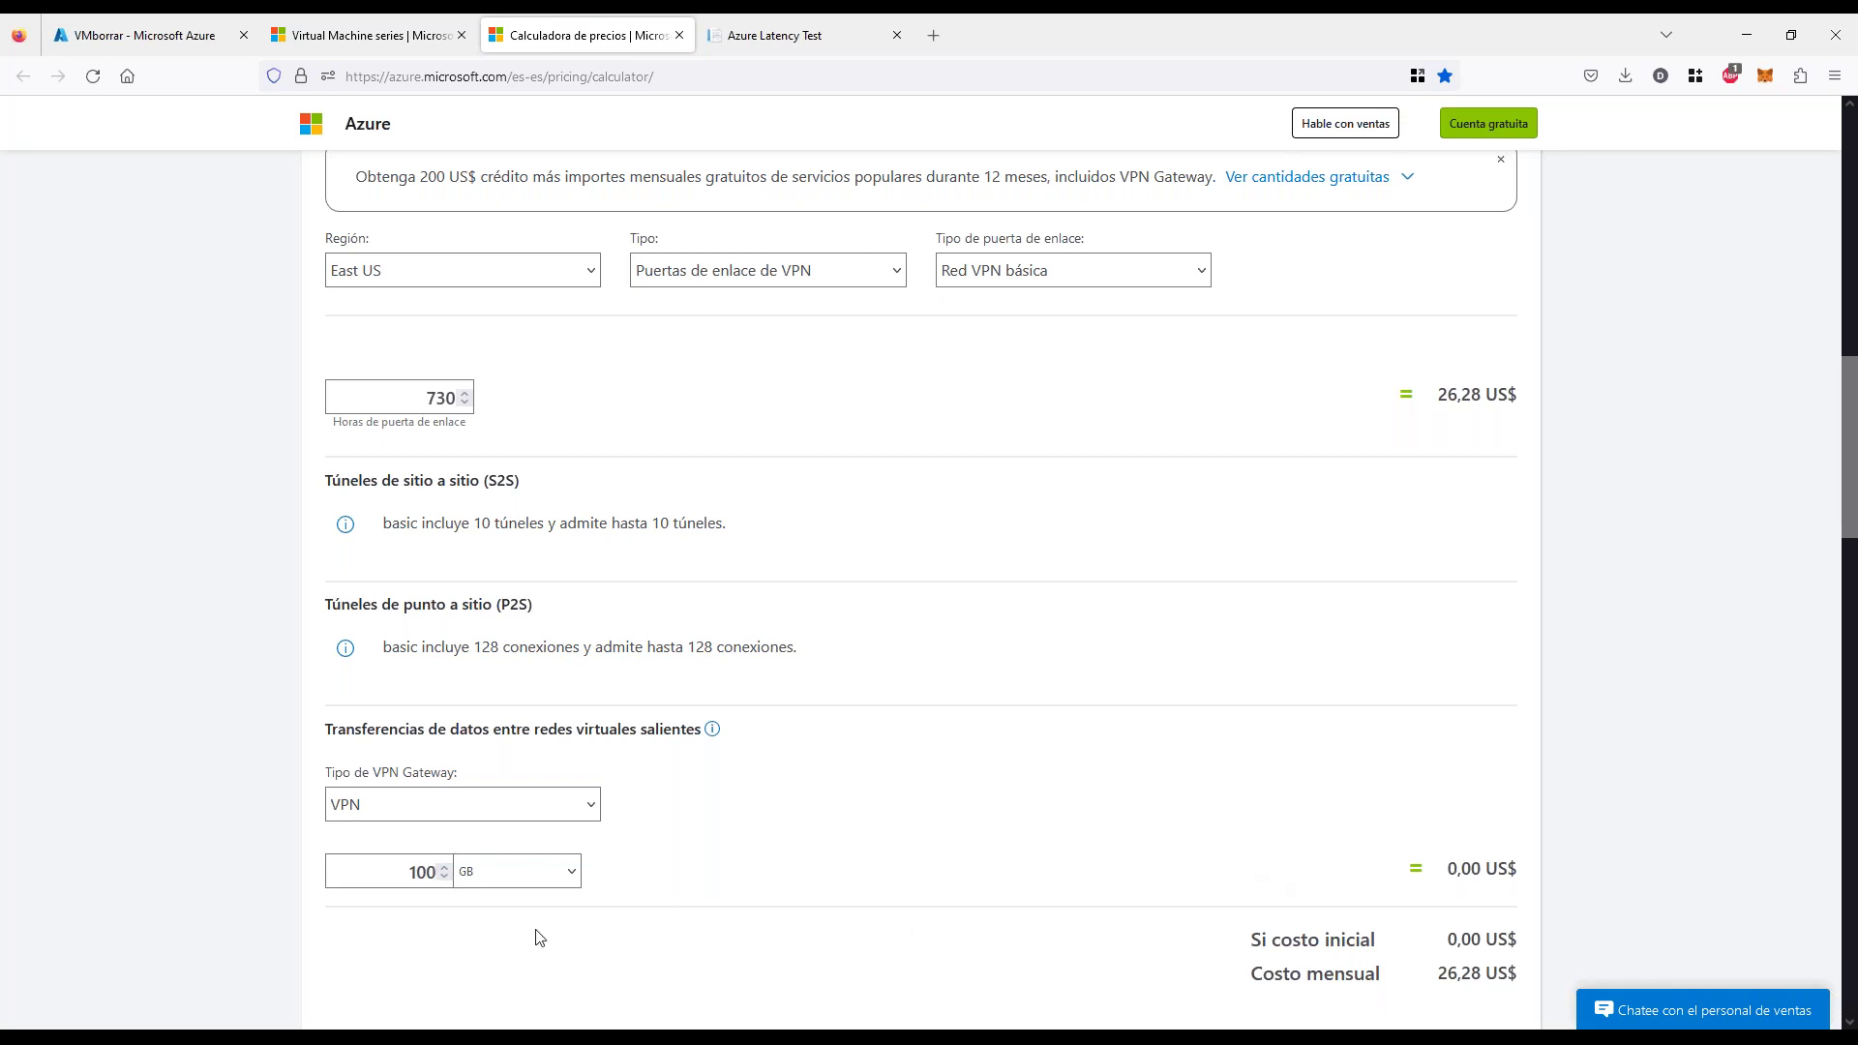
{"action": "left_click", "coordinate": [442, 866]}
{"action": "left_click", "coordinate": [444, 876]}
Collapse the VPN Gateway entry to show the estimate's list of products
{"action": "scroll", "coordinate": [290, 619], "scroll_direction": "up", "scroll_amount": 1}
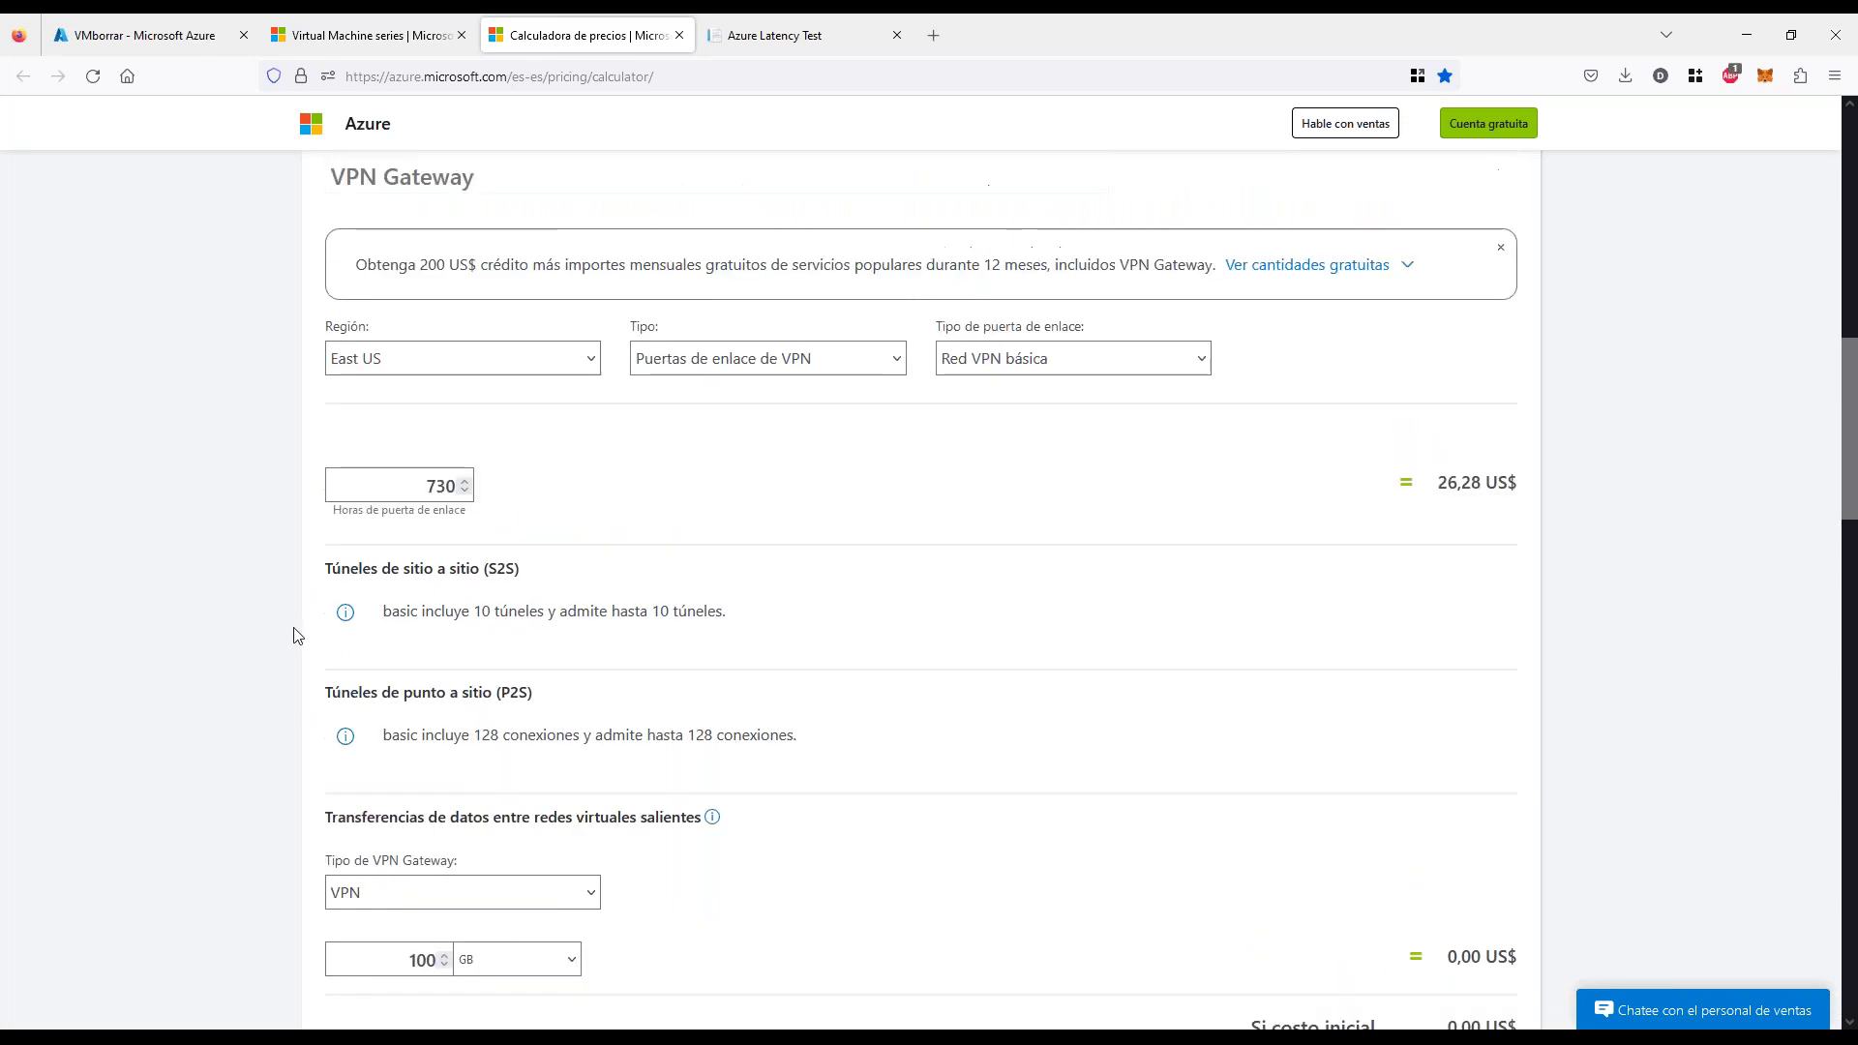
{"action": "scroll", "coordinate": [297, 636], "scroll_direction": "up", "scroll_amount": 4}
{"action": "left_click", "coordinate": [334, 518]}
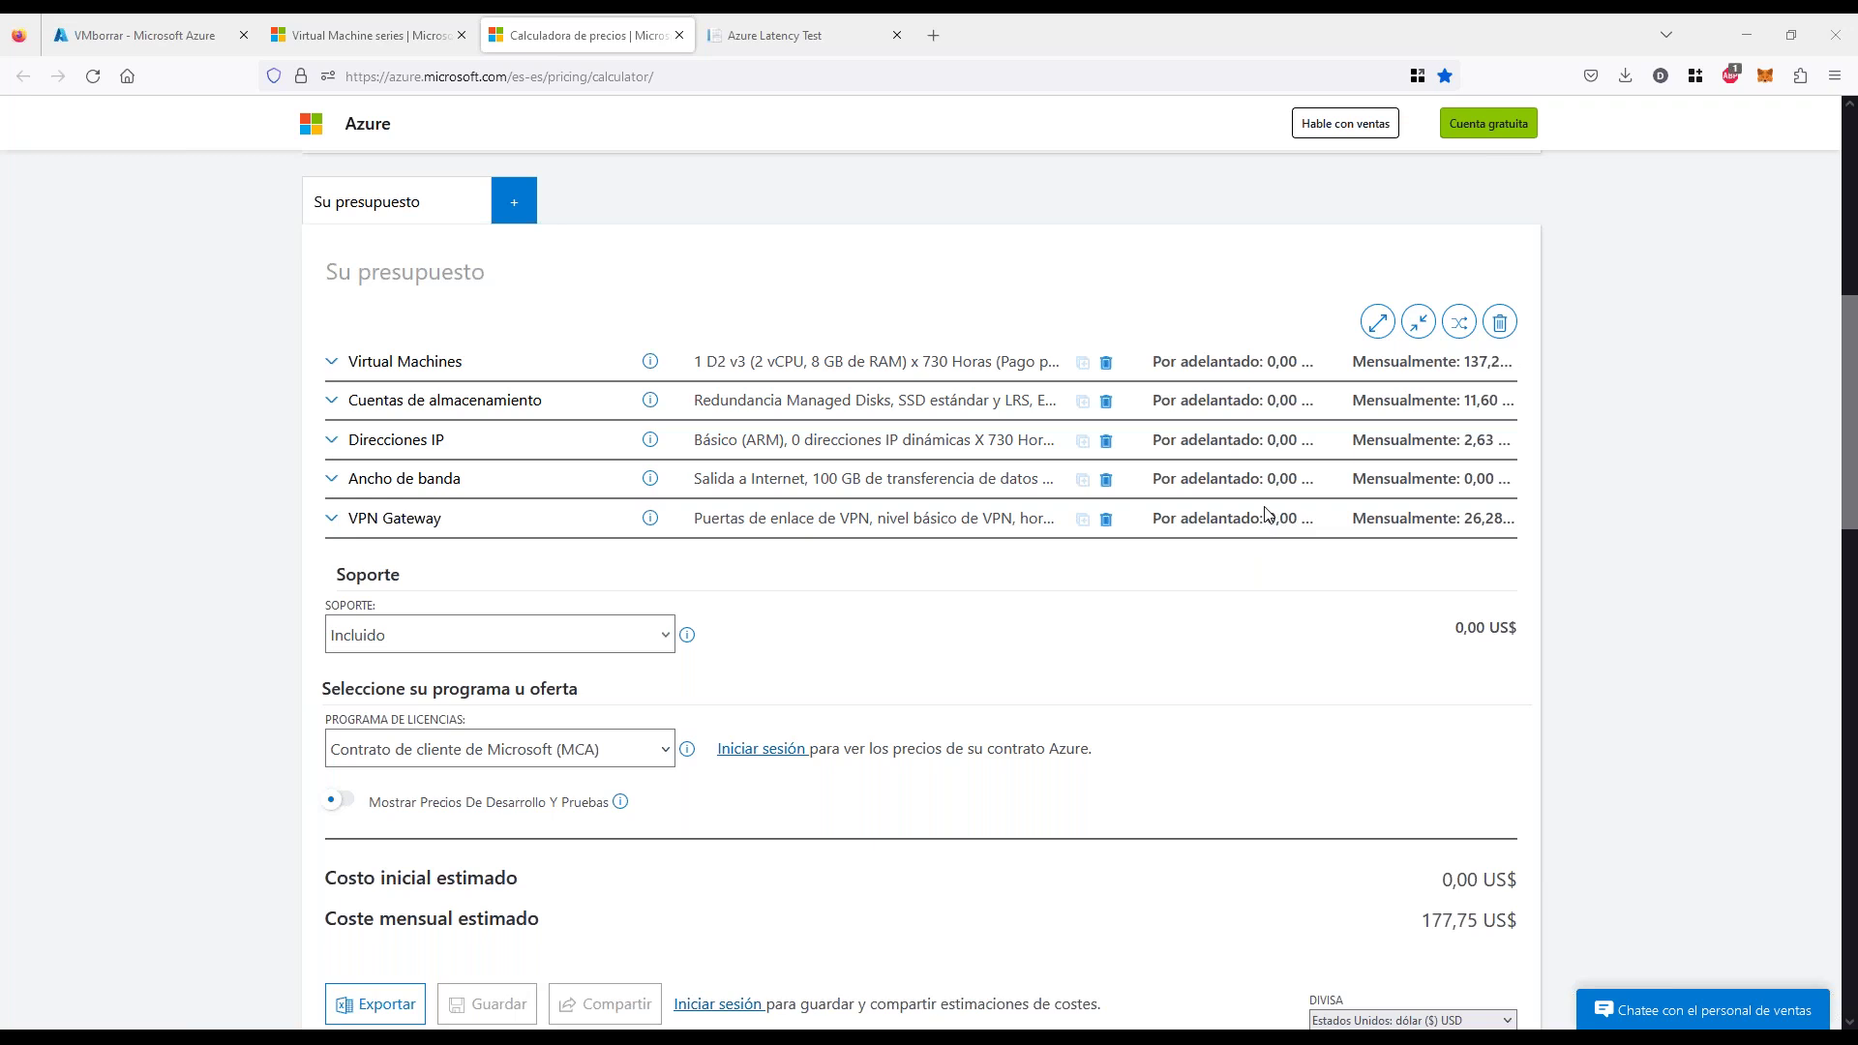
Switch to the Azure portal and open the size and performance settings of the OS disk attached to demovm
{"action": "left_click", "coordinate": [149, 31]}
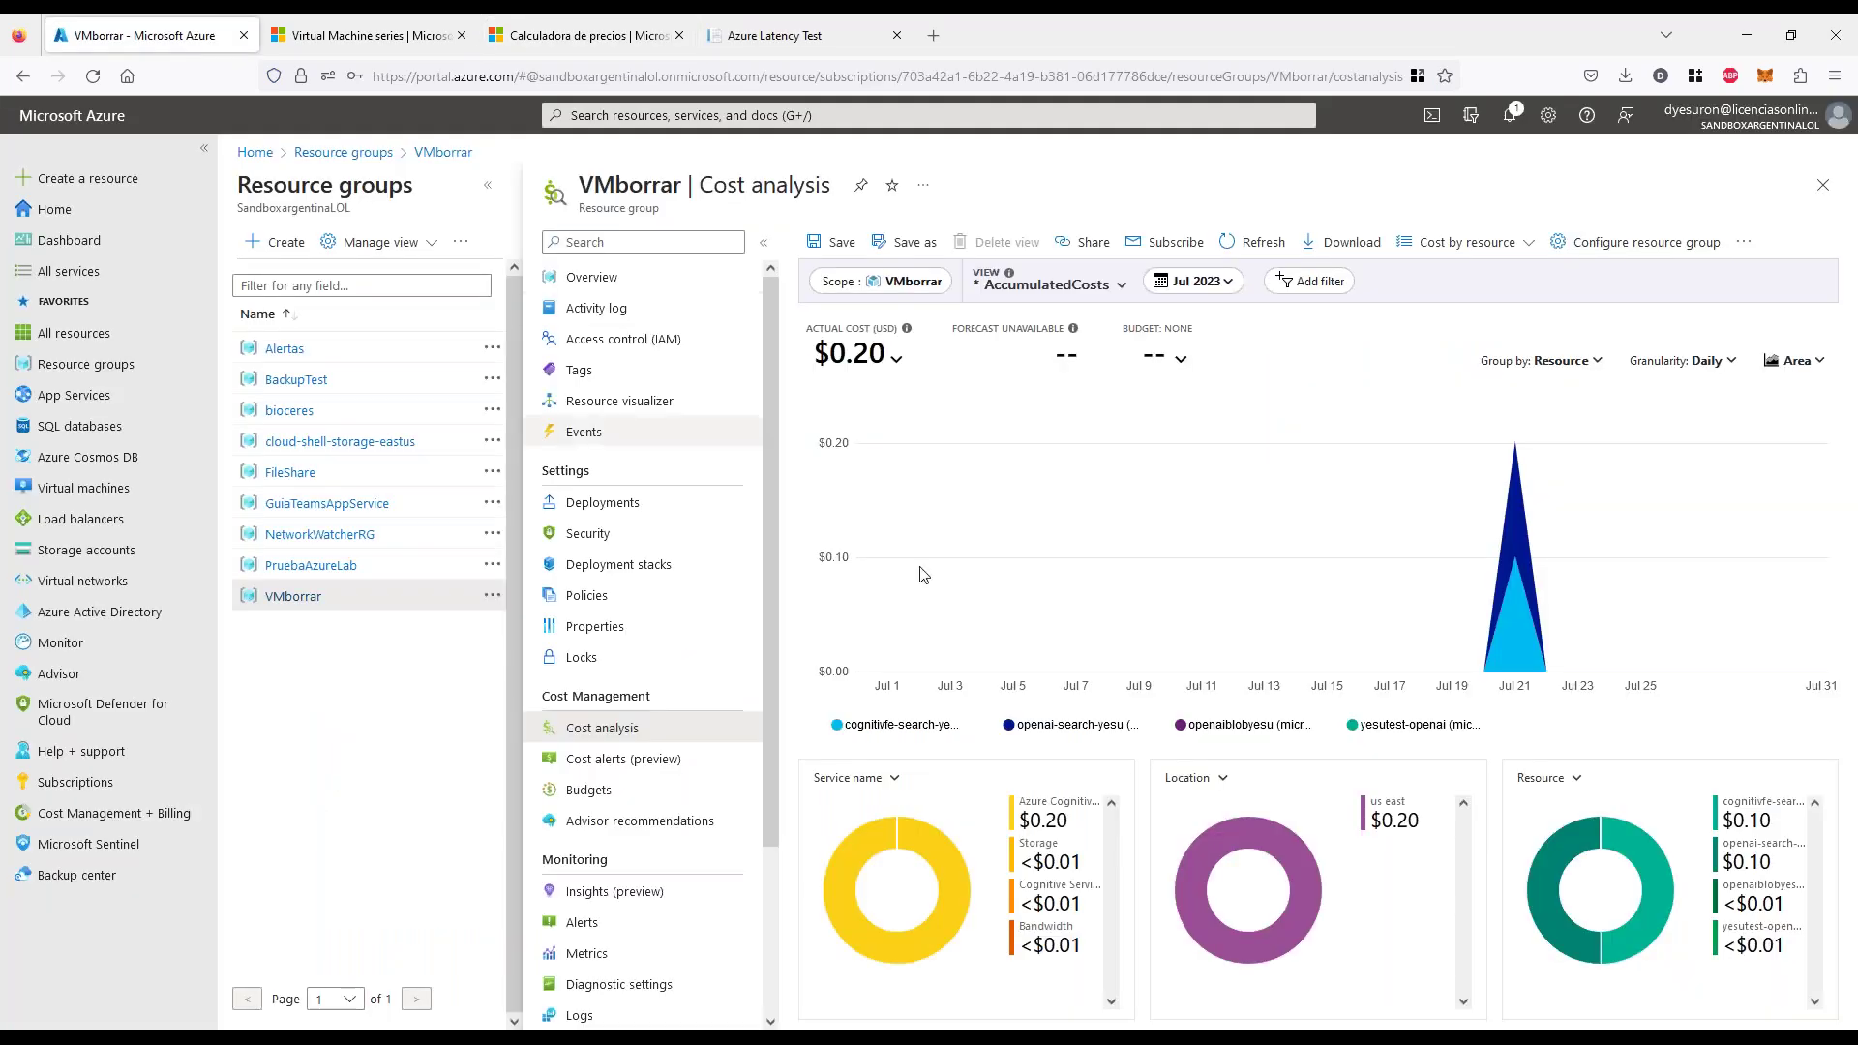
{"action": "left_click", "coordinate": [612, 279]}
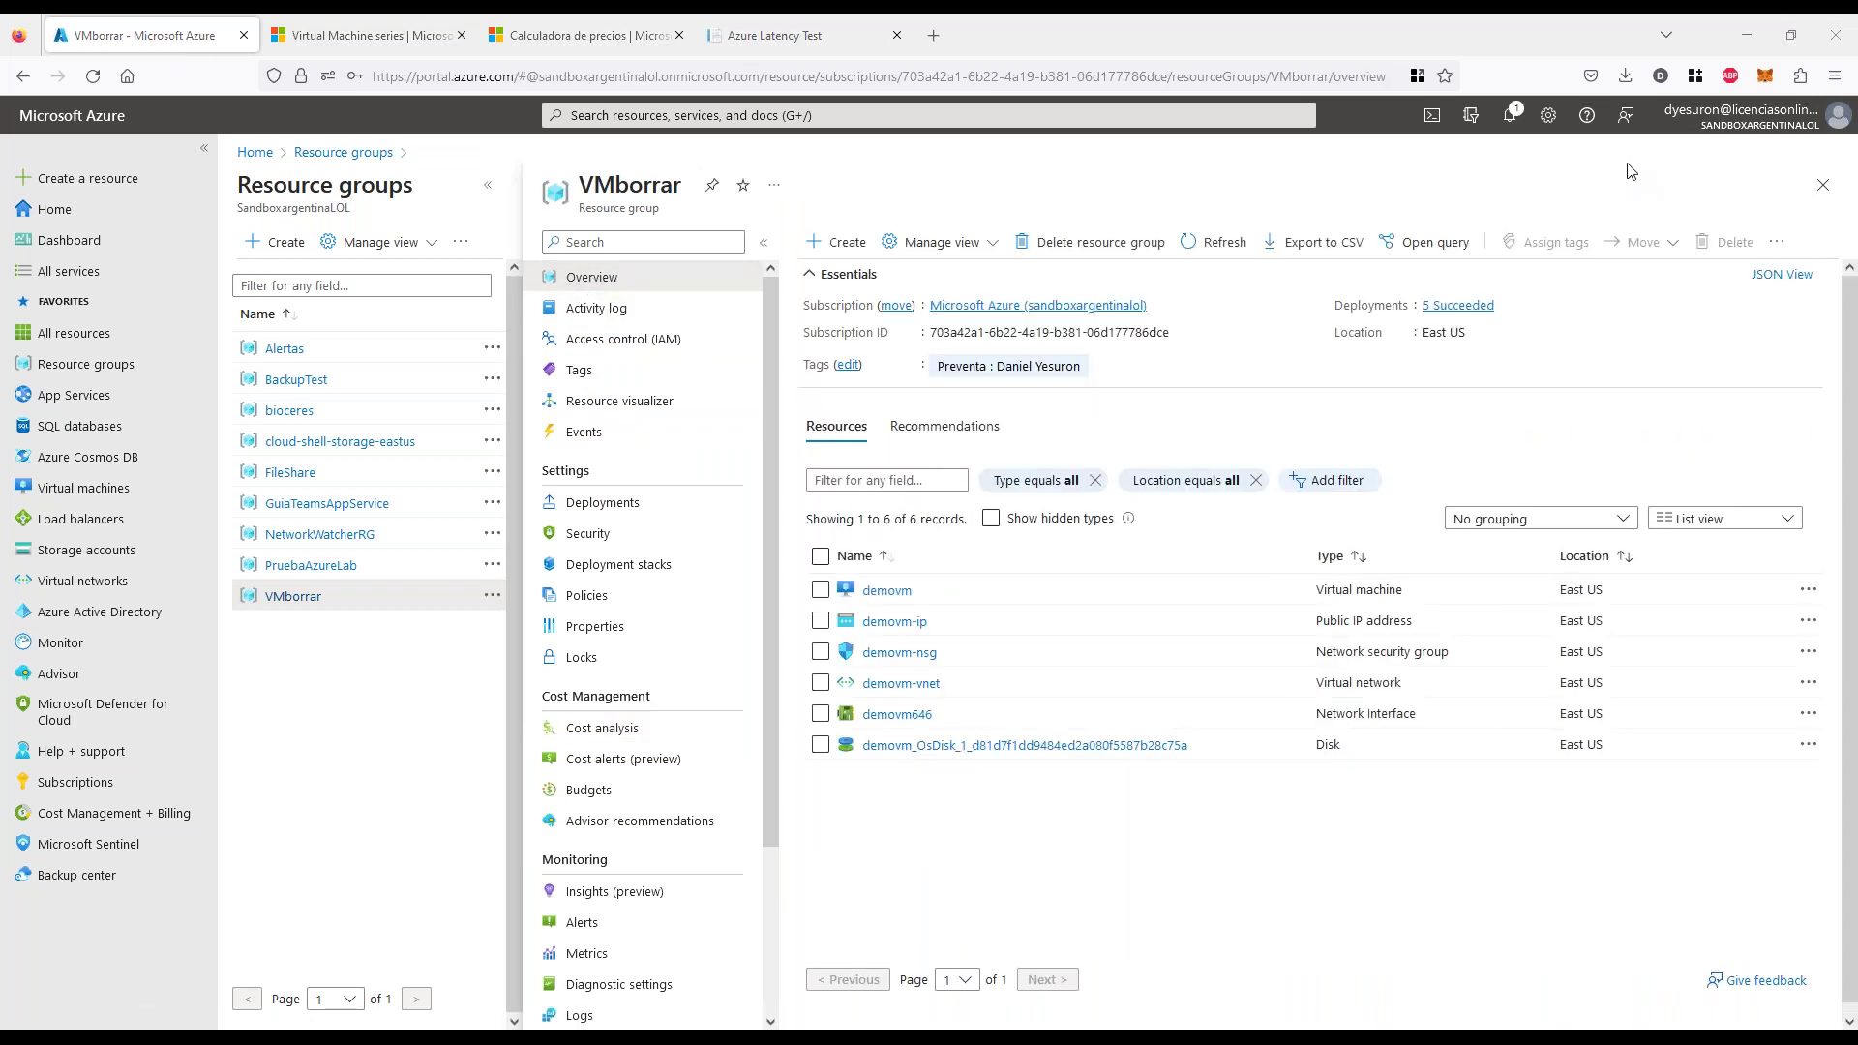
{"action": "left_click", "coordinate": [884, 592]}
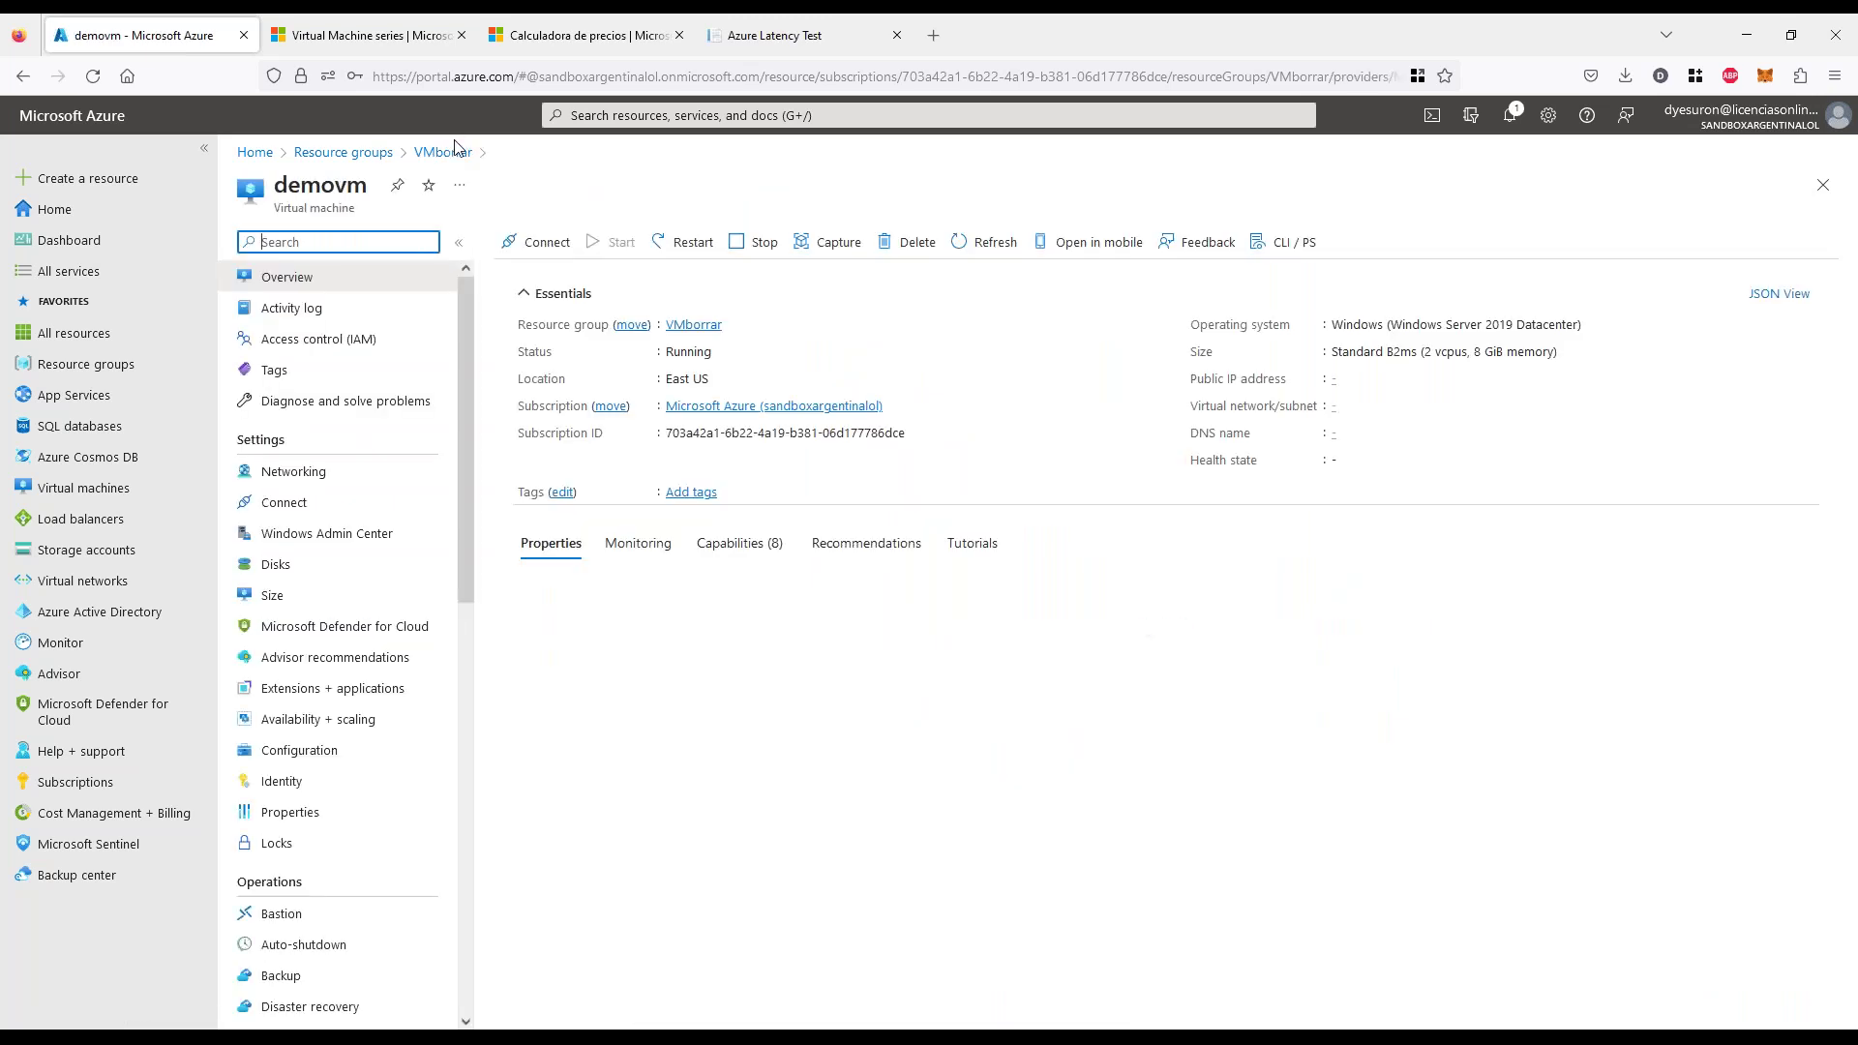
{"action": "left_click", "coordinate": [284, 574]}
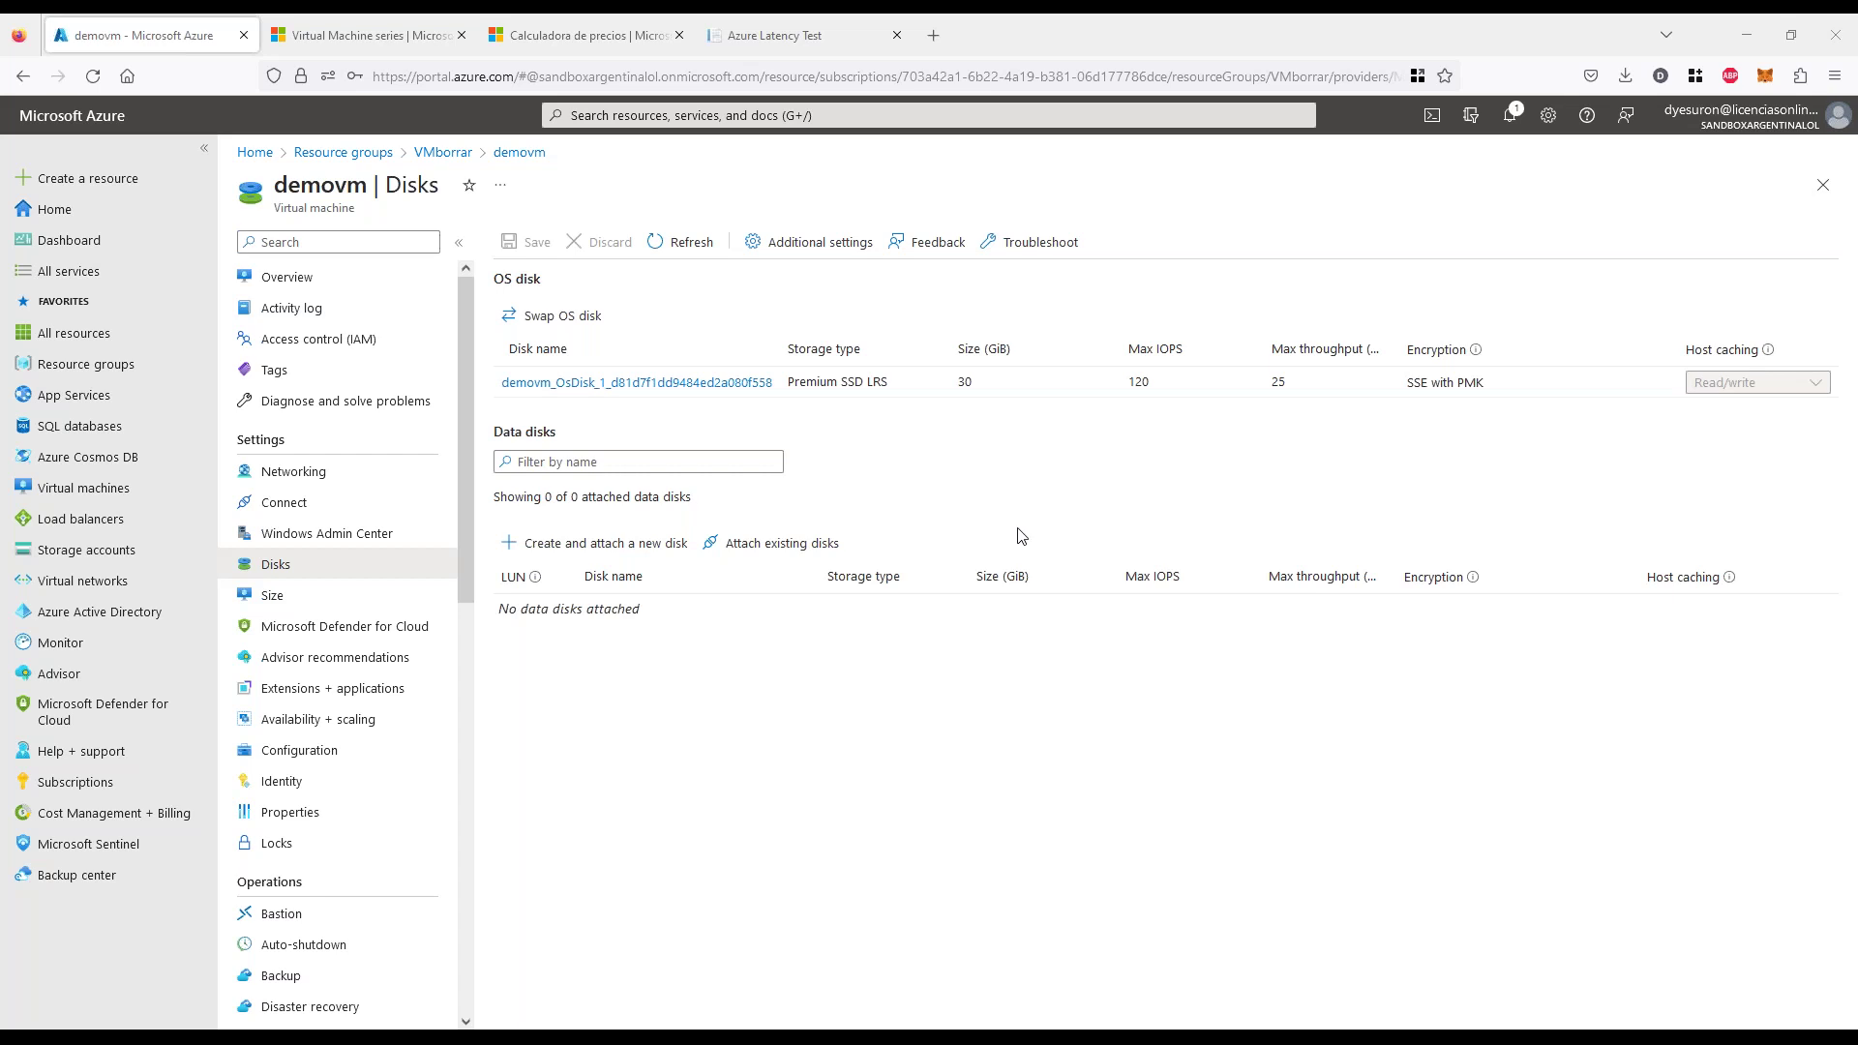
{"action": "left_click", "coordinate": [689, 384]}
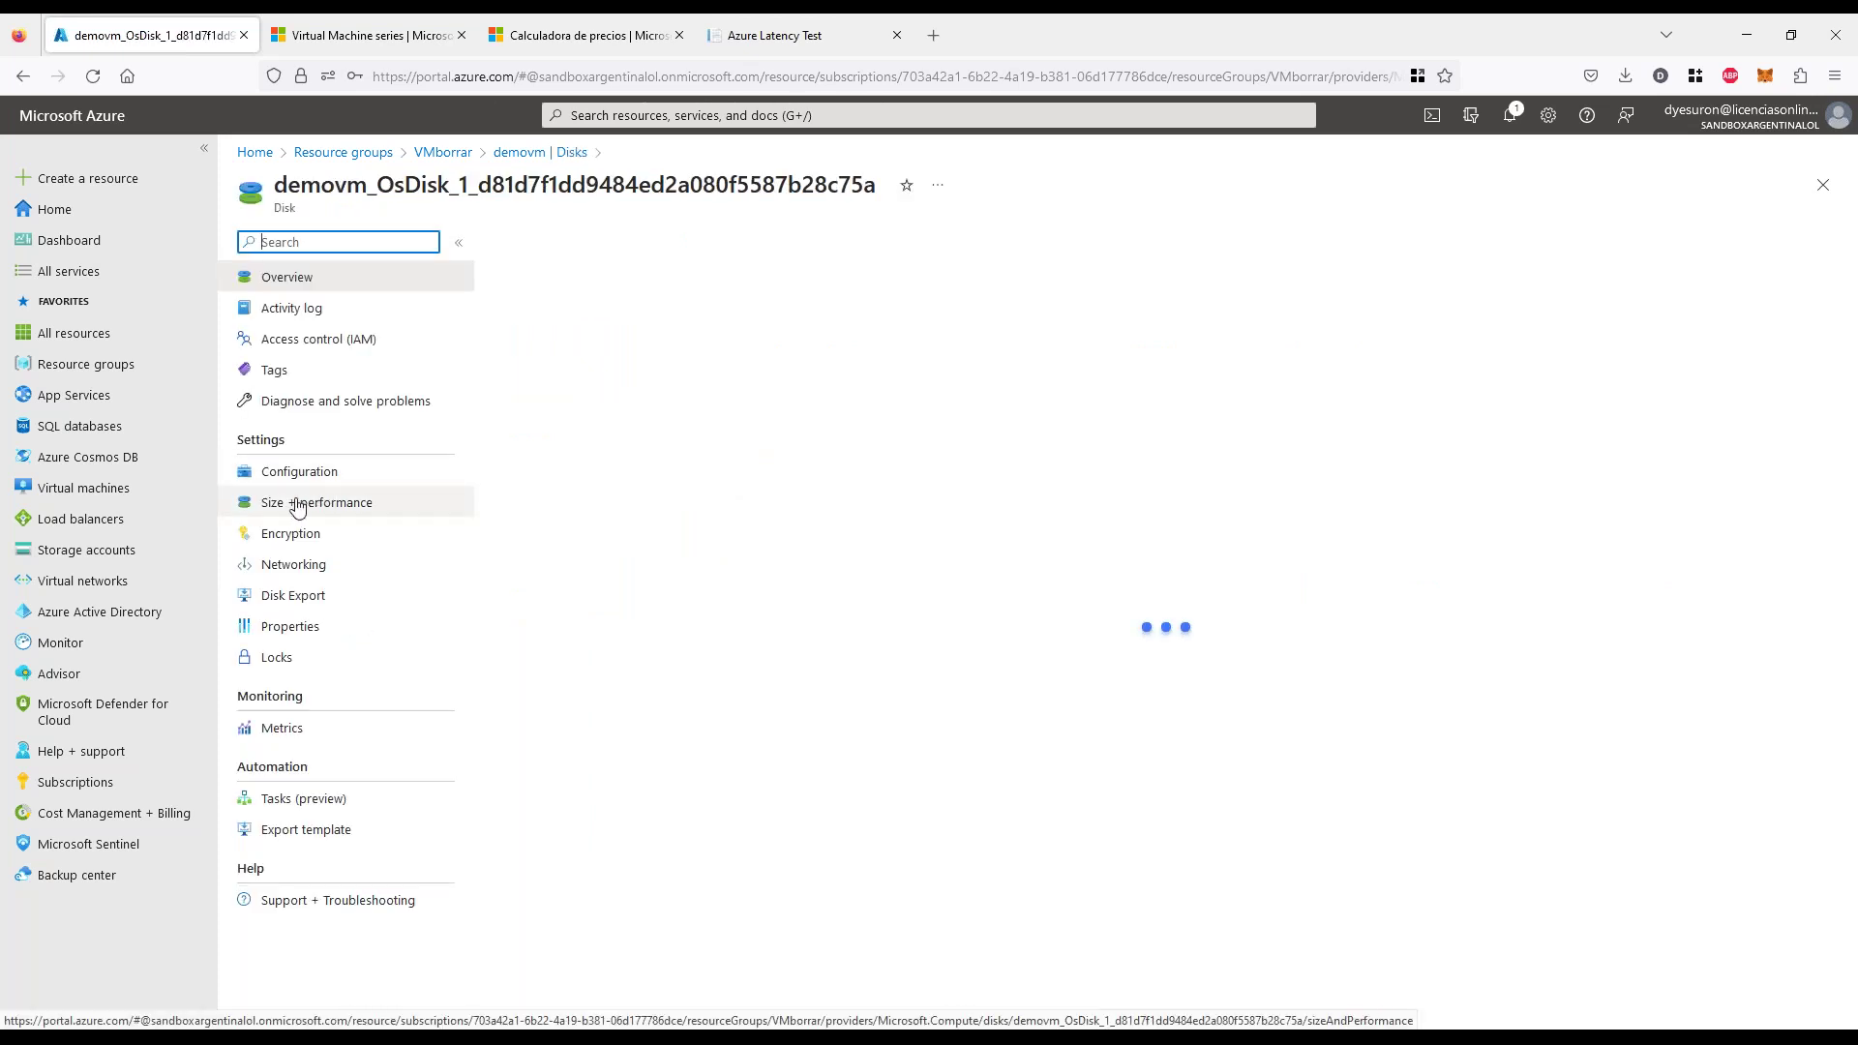
{"action": "left_click", "coordinate": [307, 503]}
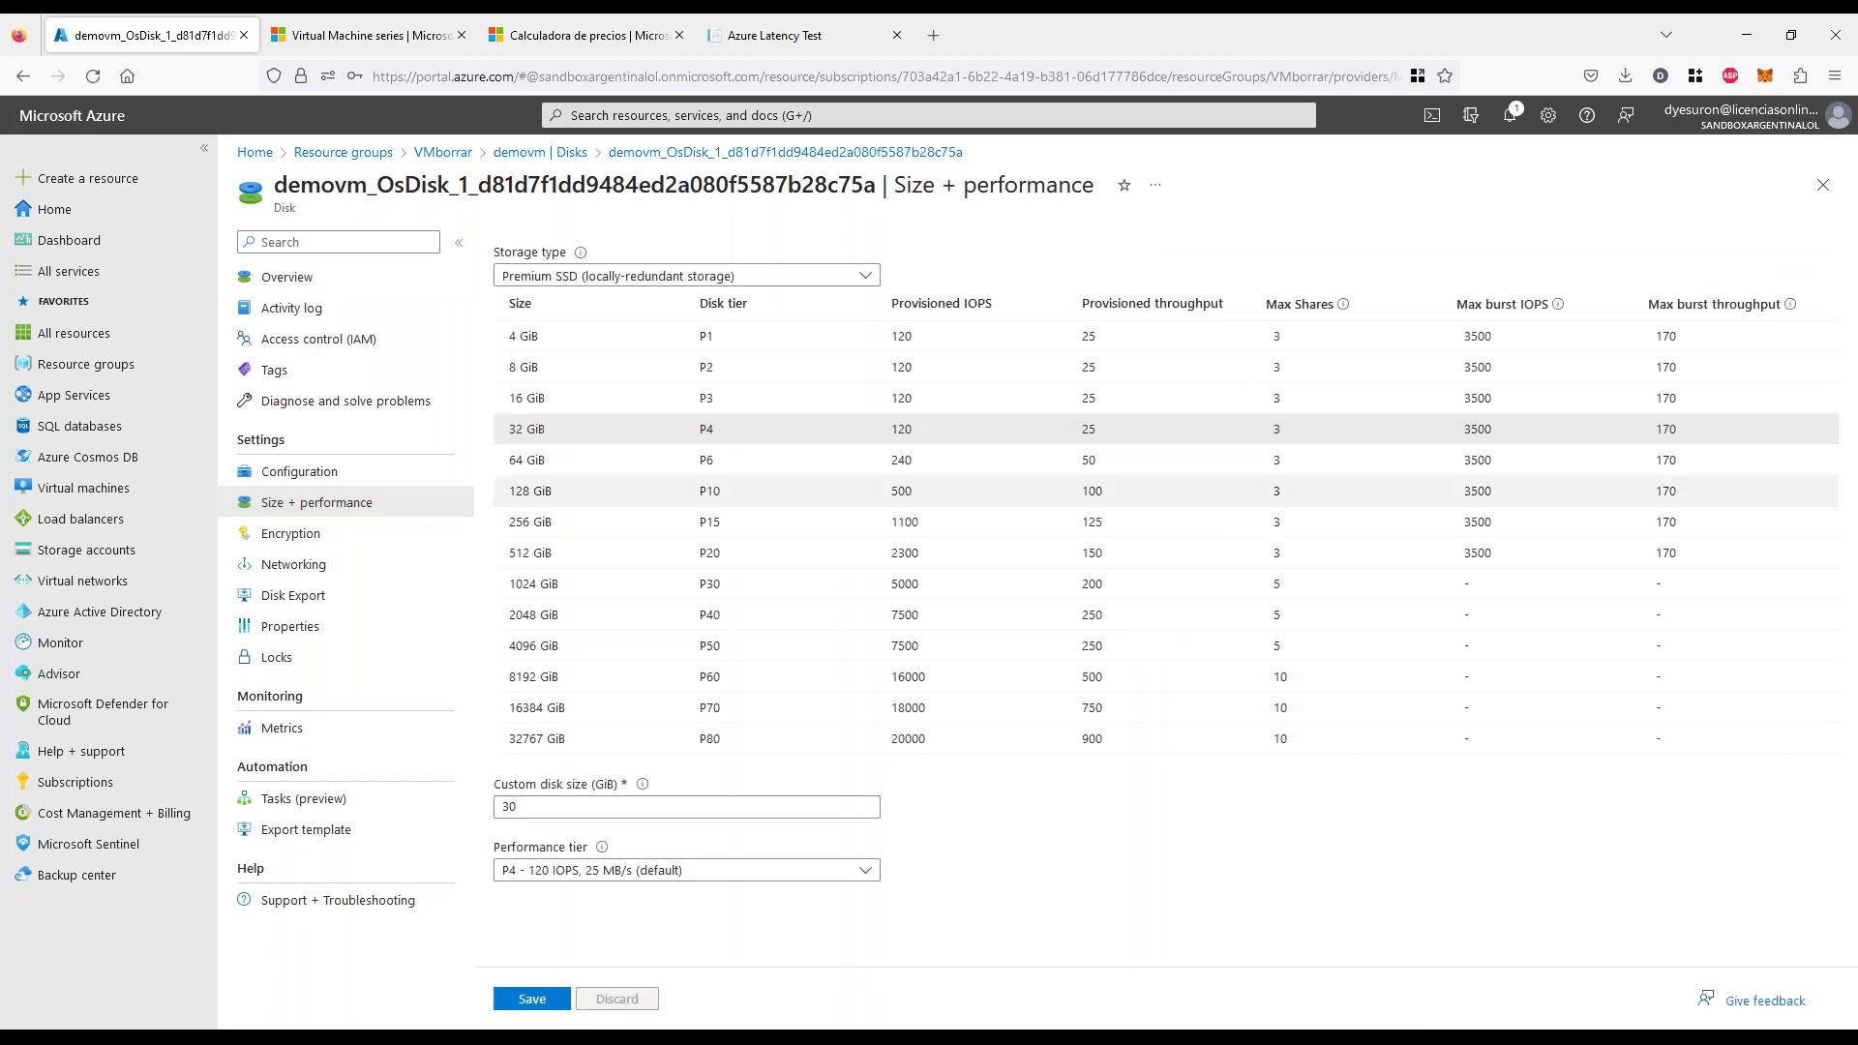
Try the 128 GiB P10 size for the OS disk, check the available storage types, and leave without saving
{"action": "left_click", "coordinate": [560, 490]}
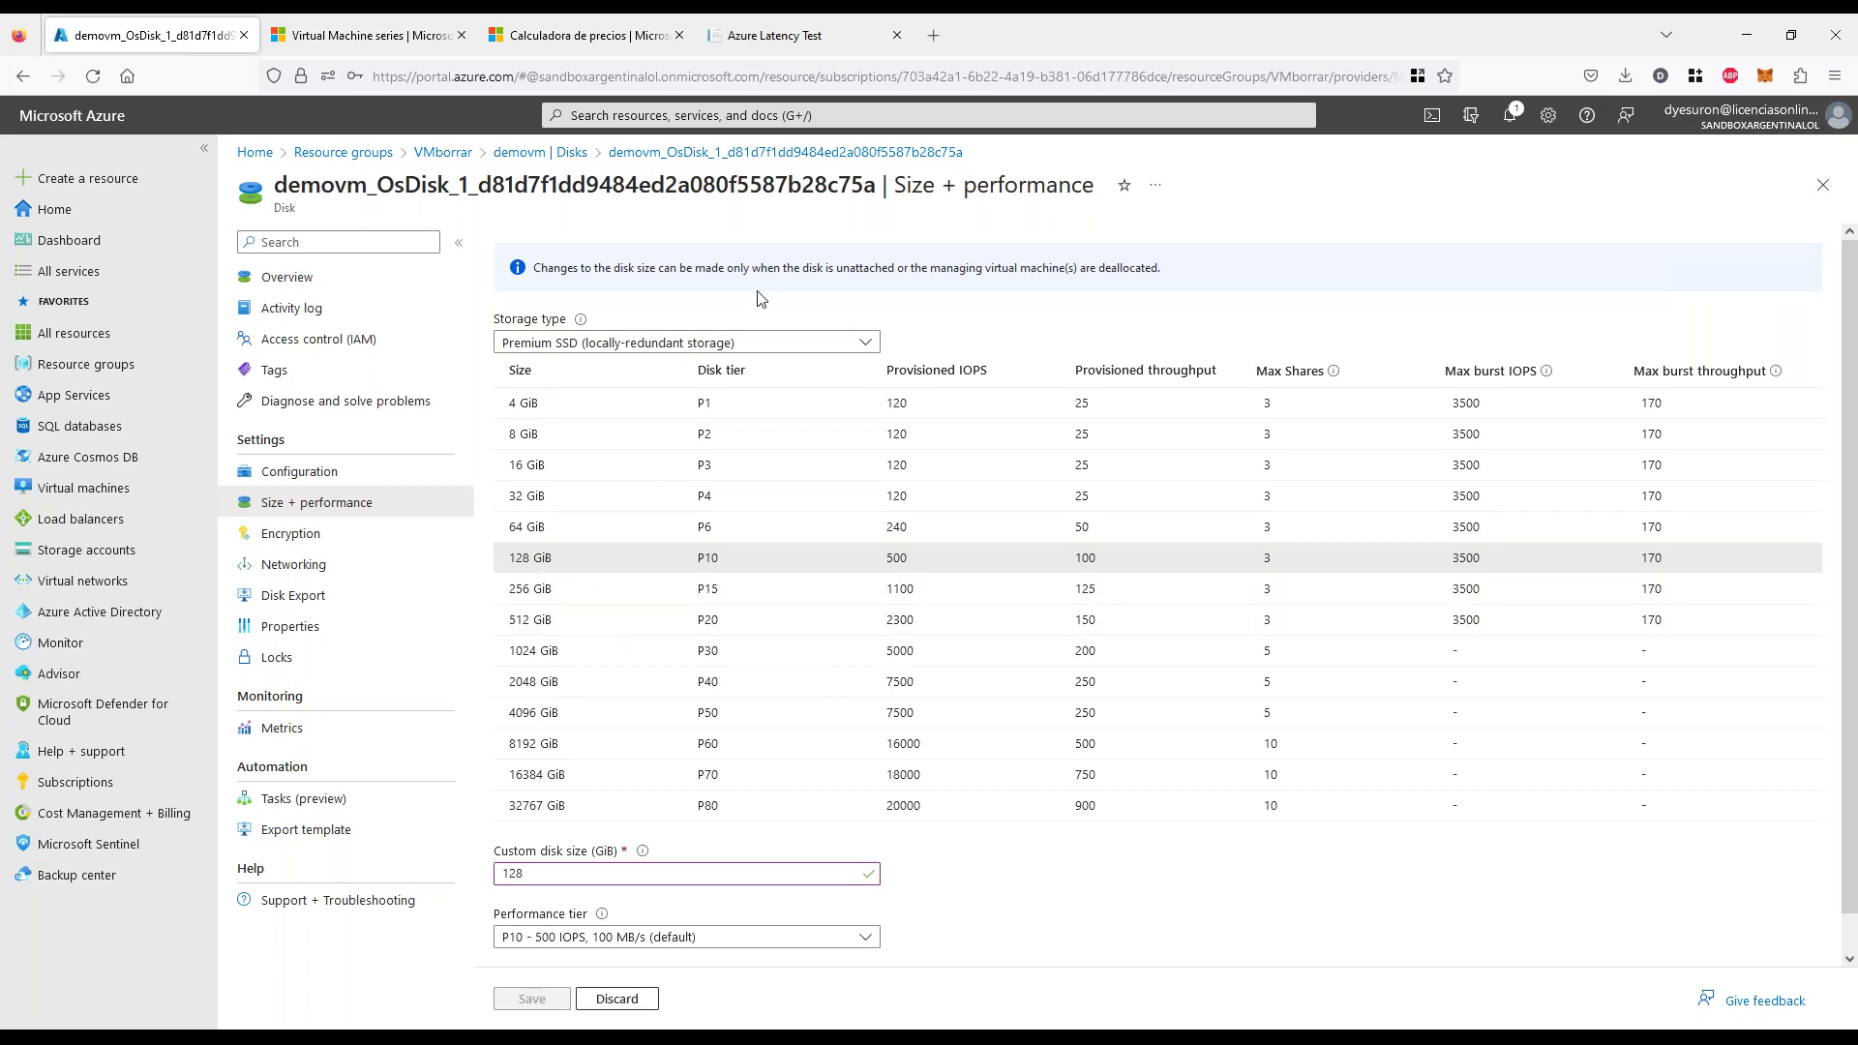
{"action": "left_click", "coordinate": [867, 345]}
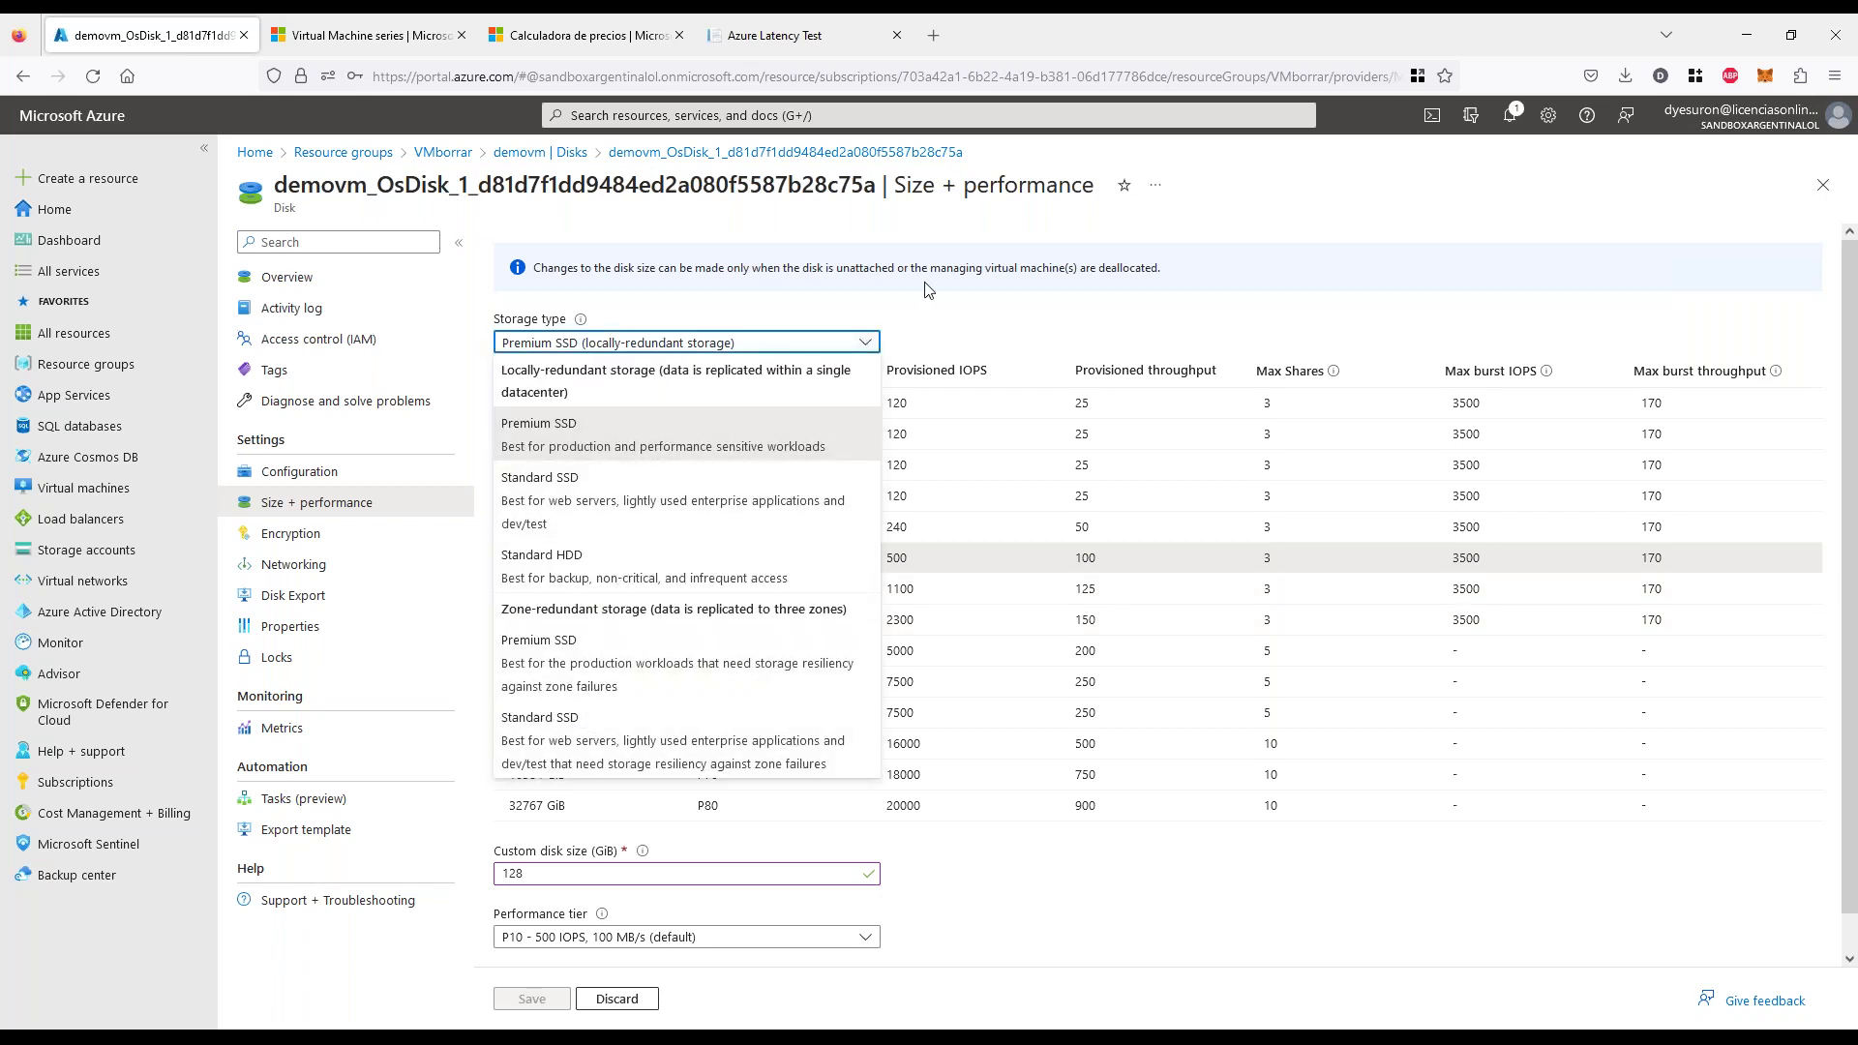
{"action": "left_click", "coordinate": [975, 323]}
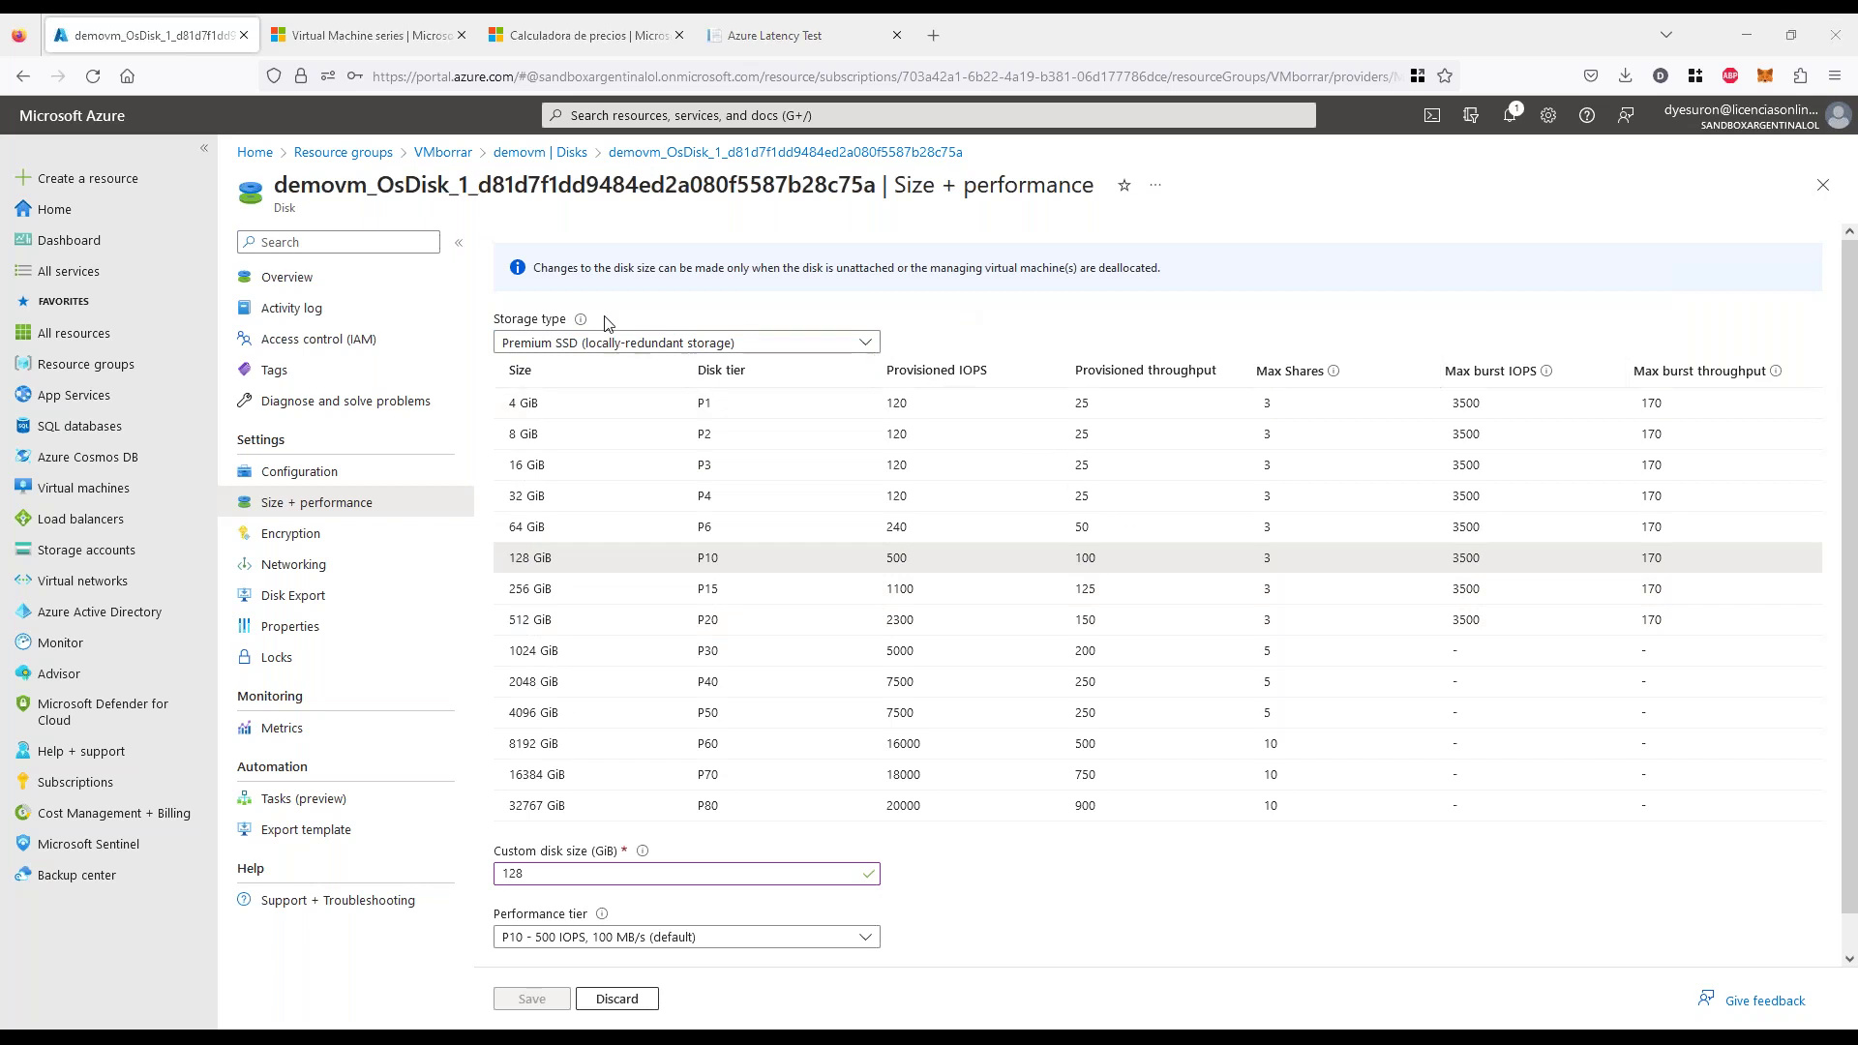
{"action": "left_click_drag", "start_coordinate": [637, 268], "coordinate": [953, 268]}
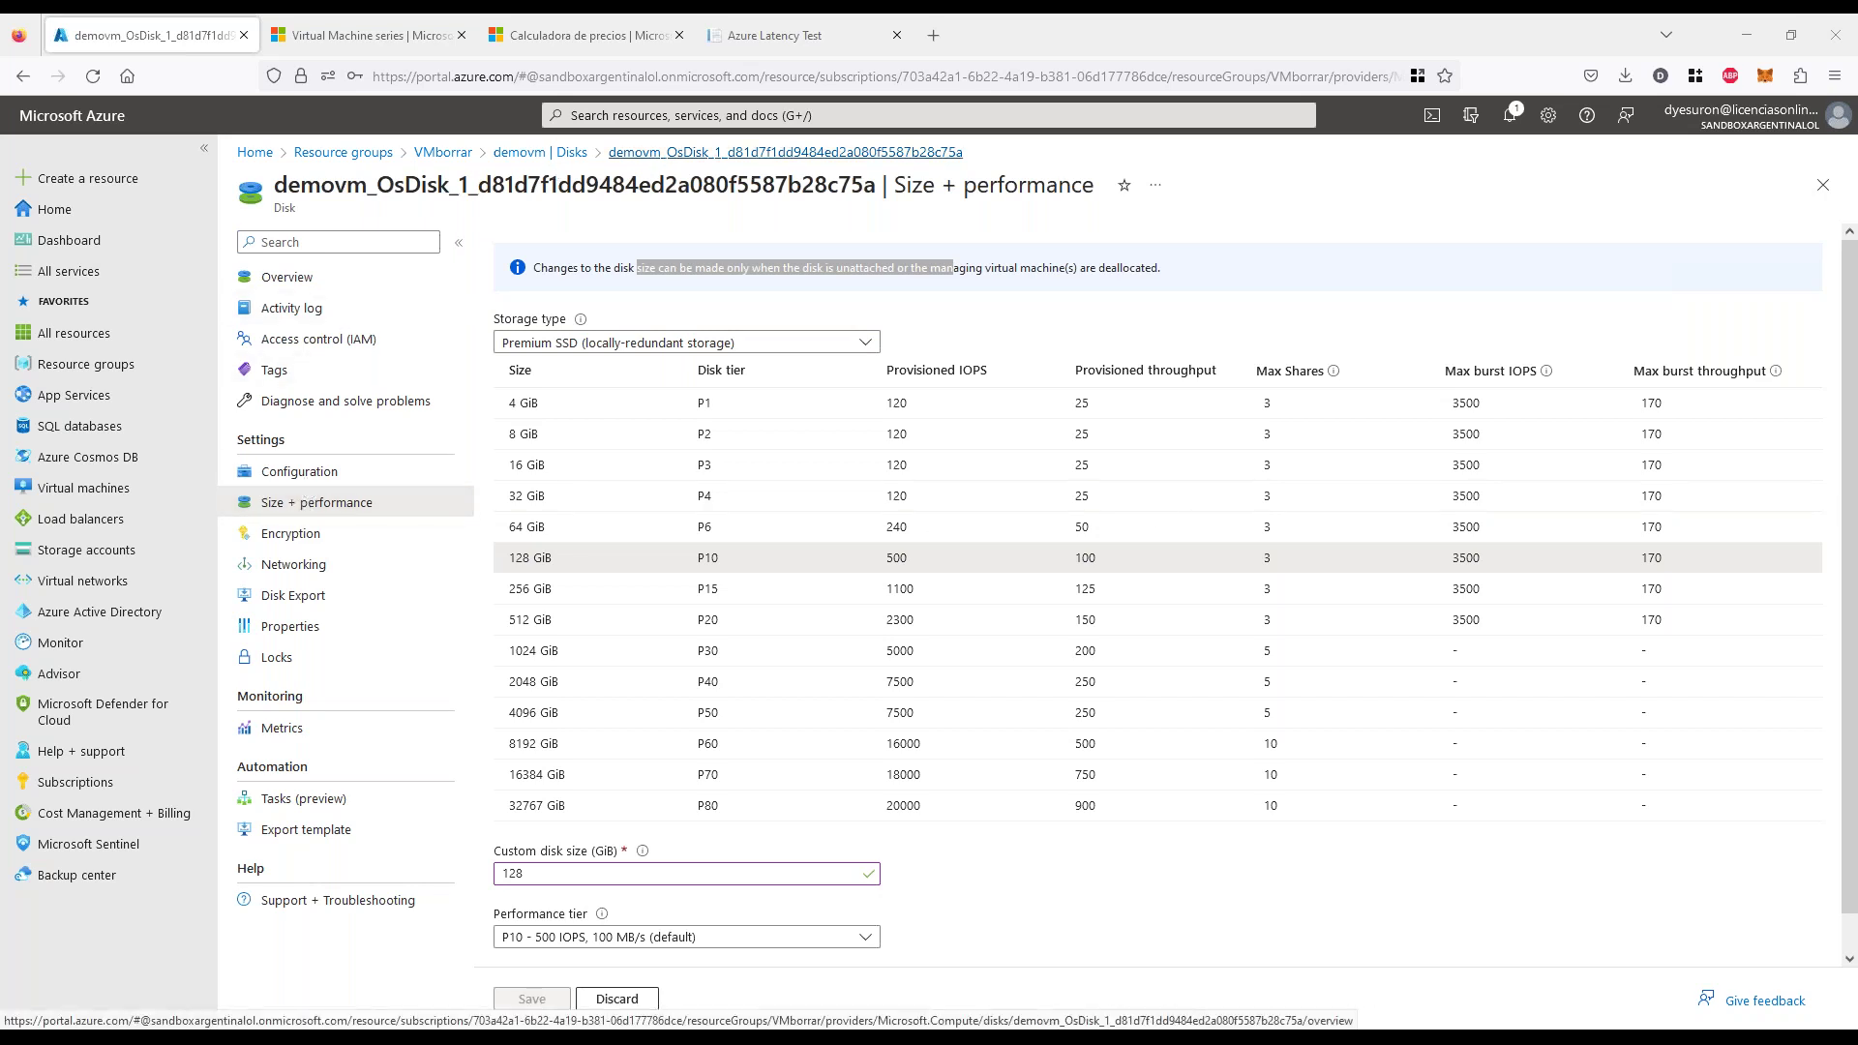
{"action": "left_click", "coordinate": [540, 152]}
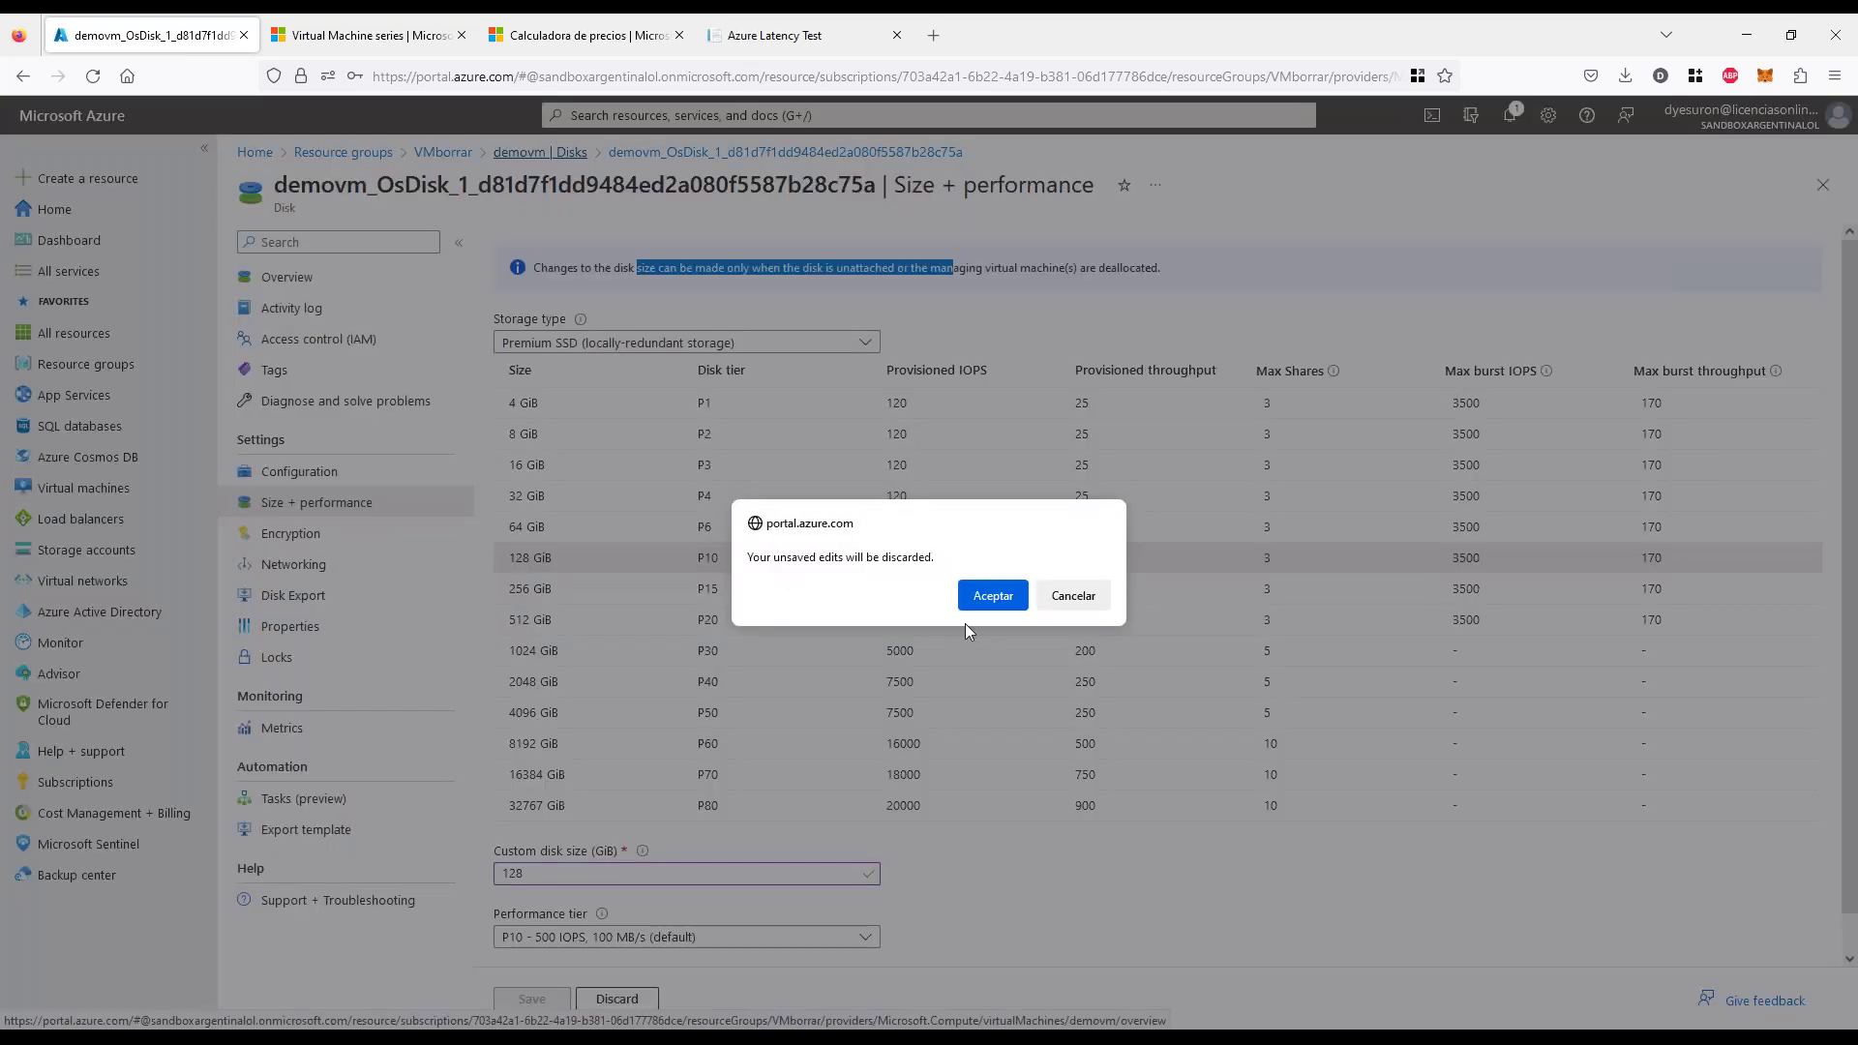
{"action": "left_click", "coordinate": [985, 593]}
Open demovm's networking settings and examine the network interface's public and private IP addresses
{"action": "left_click", "coordinate": [358, 279]}
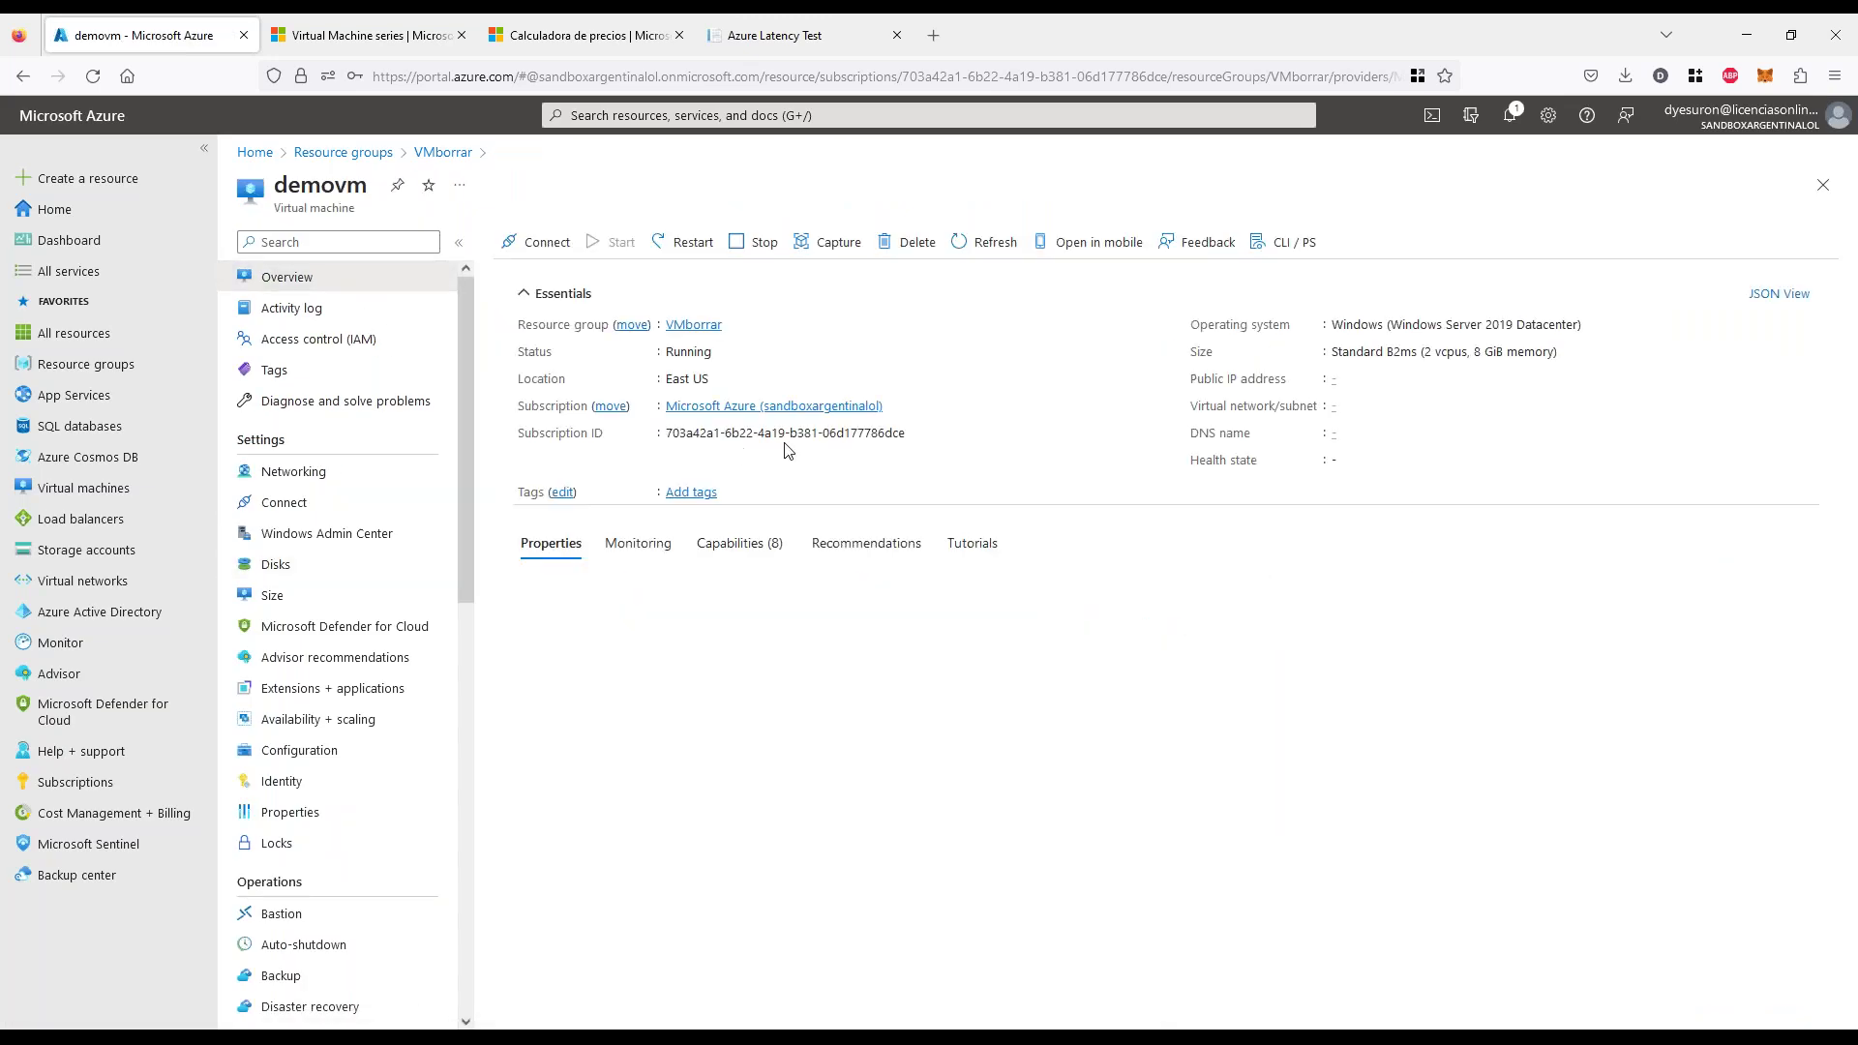
{"action": "left_click", "coordinate": [288, 472]}
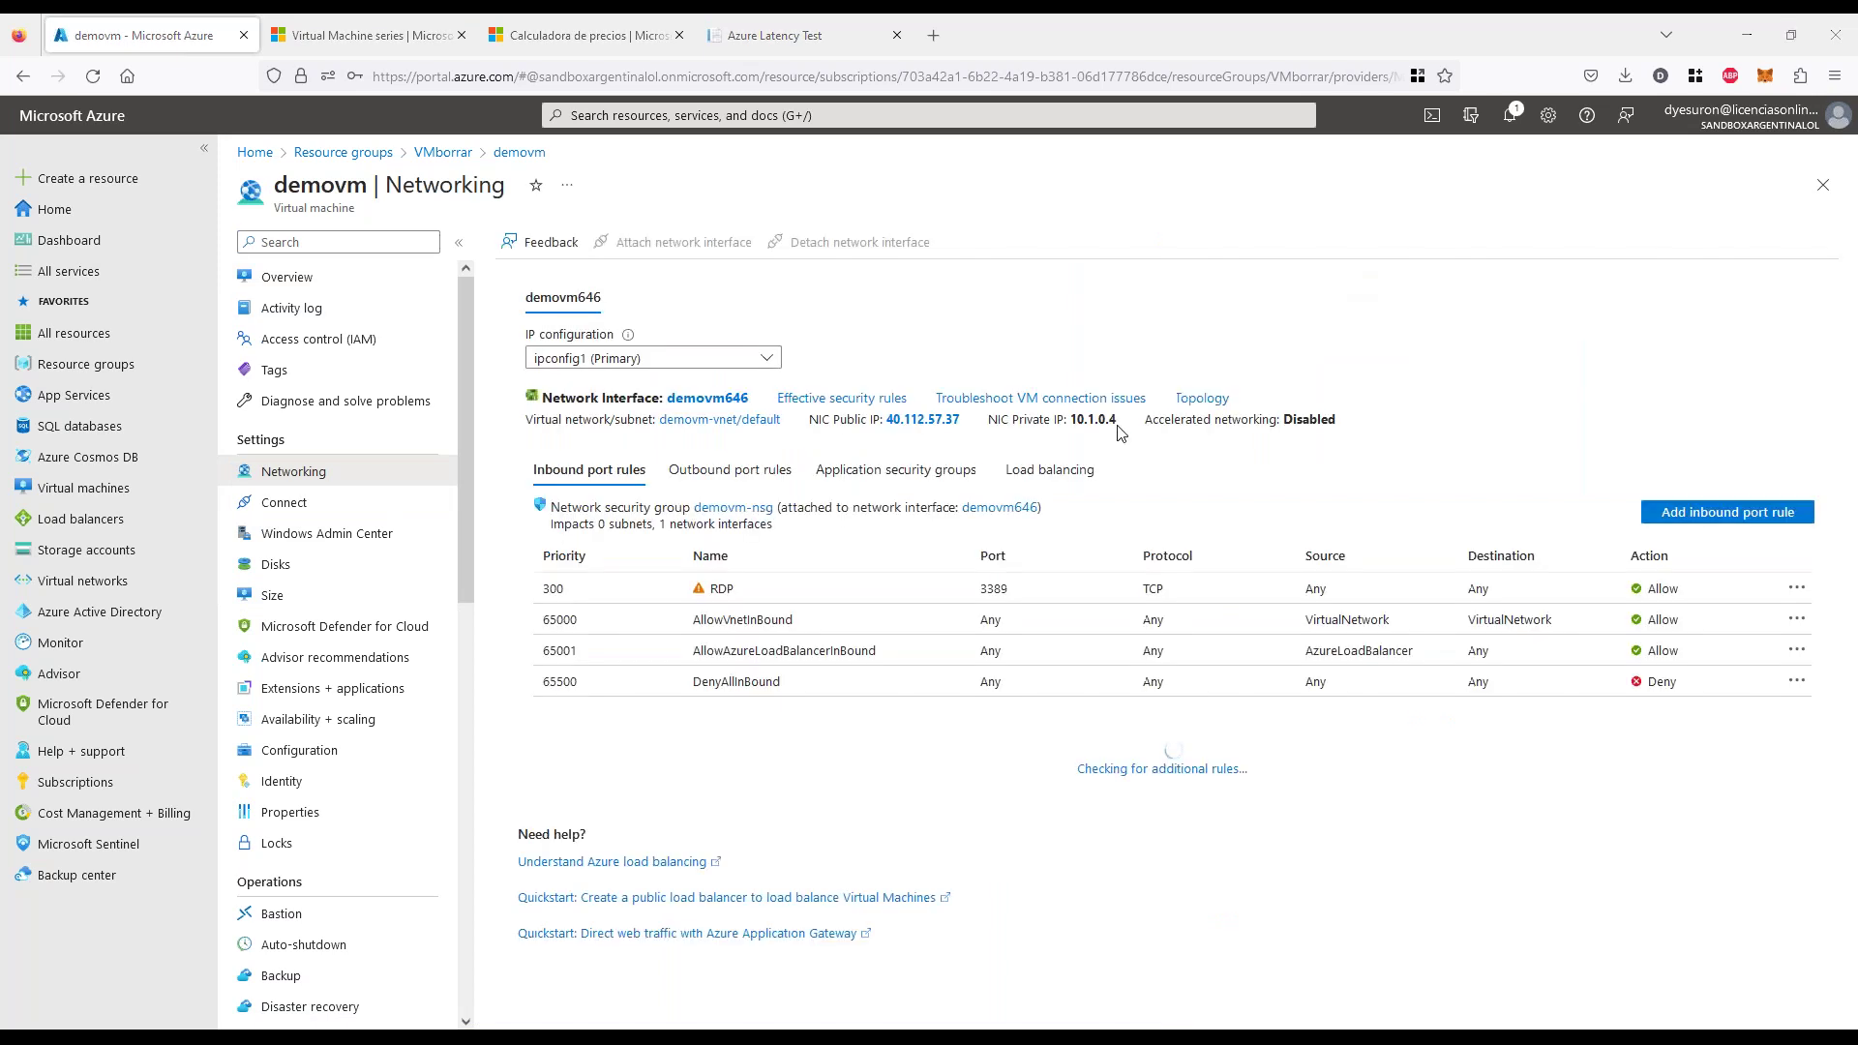
{"action": "key", "text": "ctrl+1"}
{"action": "left_click", "coordinate": [853, 425]}
{"action": "left_click_drag", "start_coordinate": [888, 450], "coordinate": [1086, 447]}
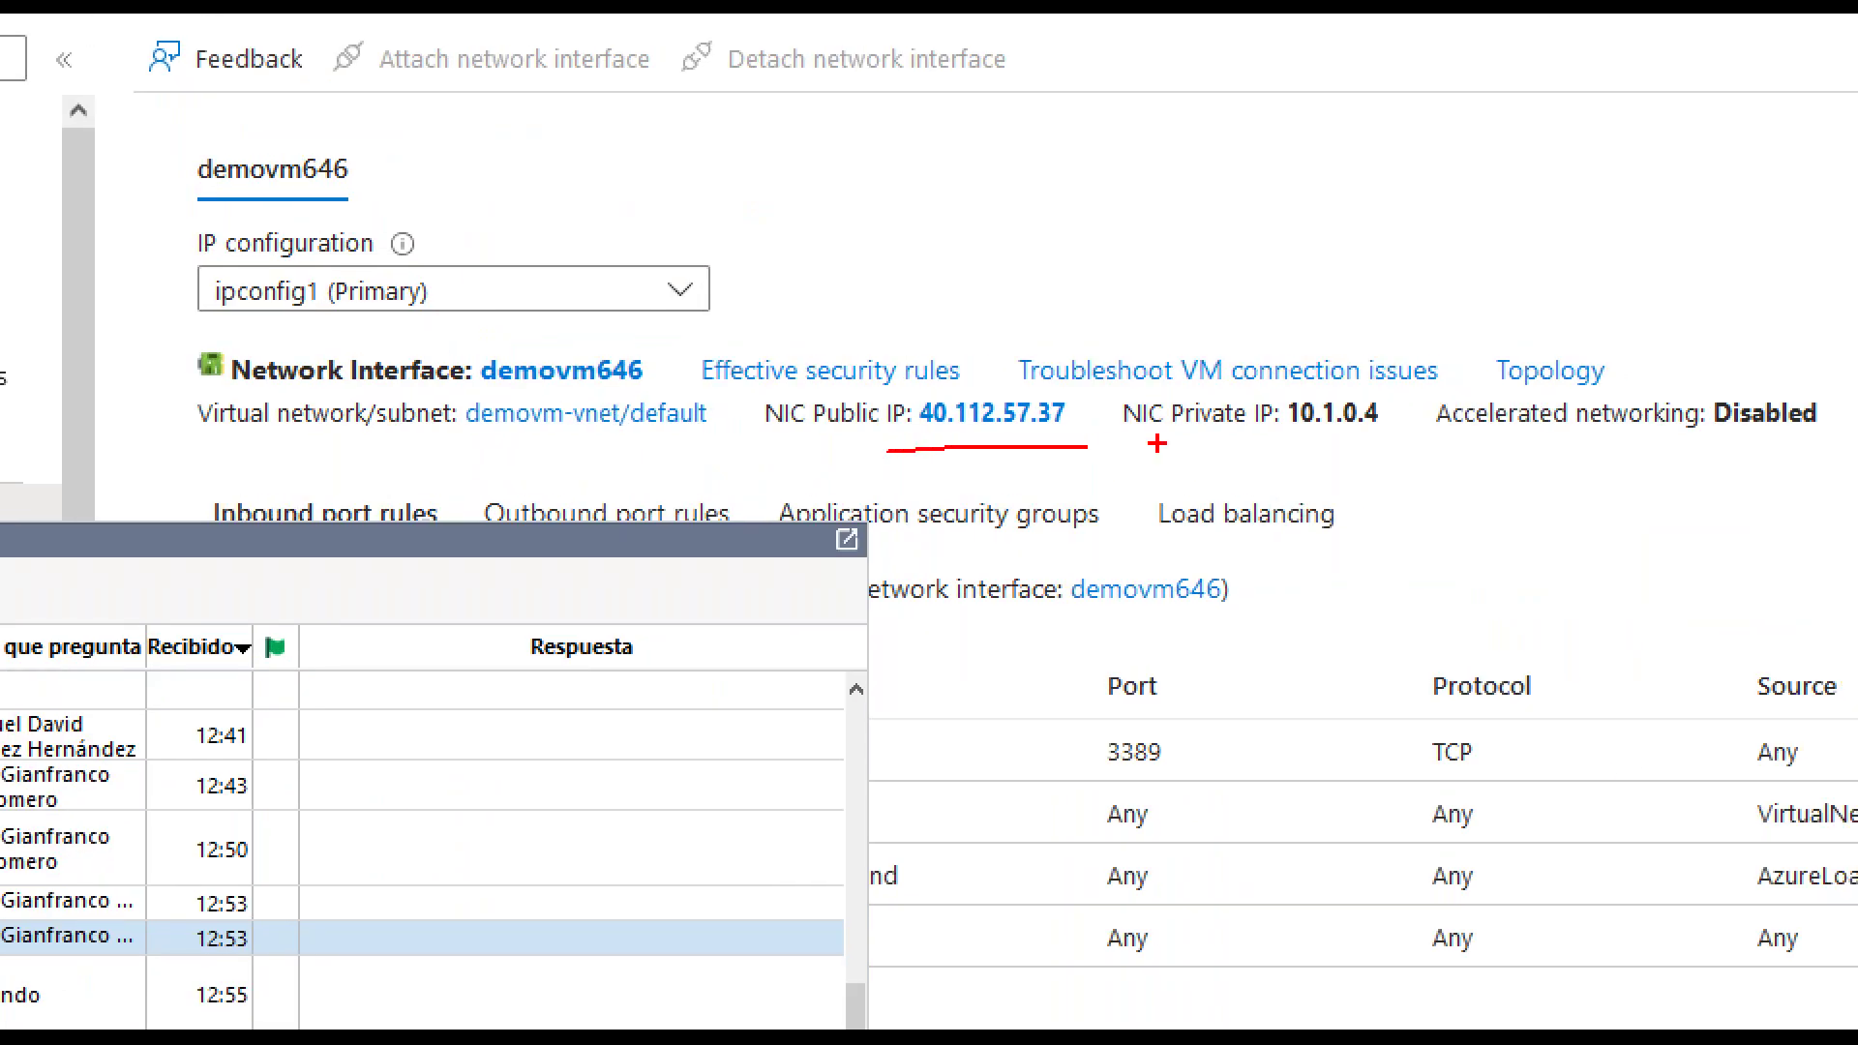
{"action": "left_click_drag", "start_coordinate": [1271, 443], "coordinate": [1417, 446]}
{"action": "key", "text": "Escape"}
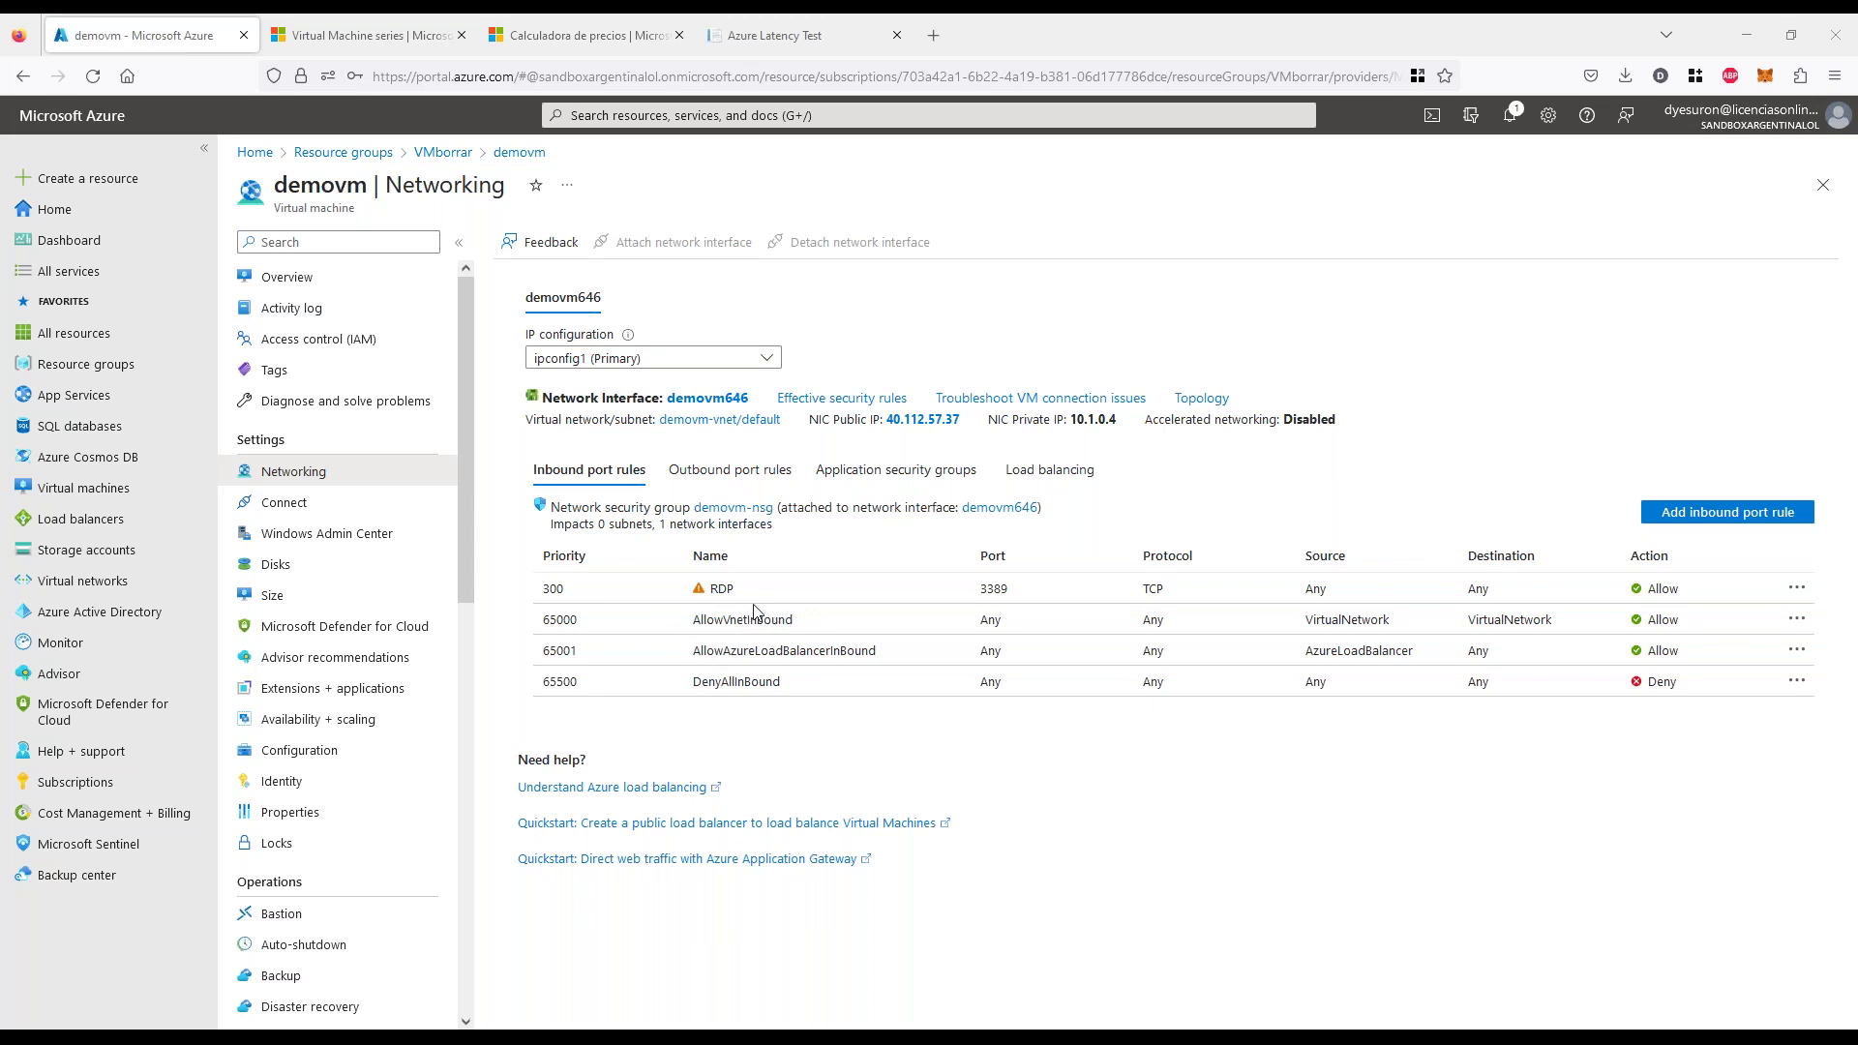
Switch to the pricing calculator, expand the Virtual Machines entry, and examine its reserved instance and Windows licensing savings options
{"action": "left_click", "coordinate": [590, 39]}
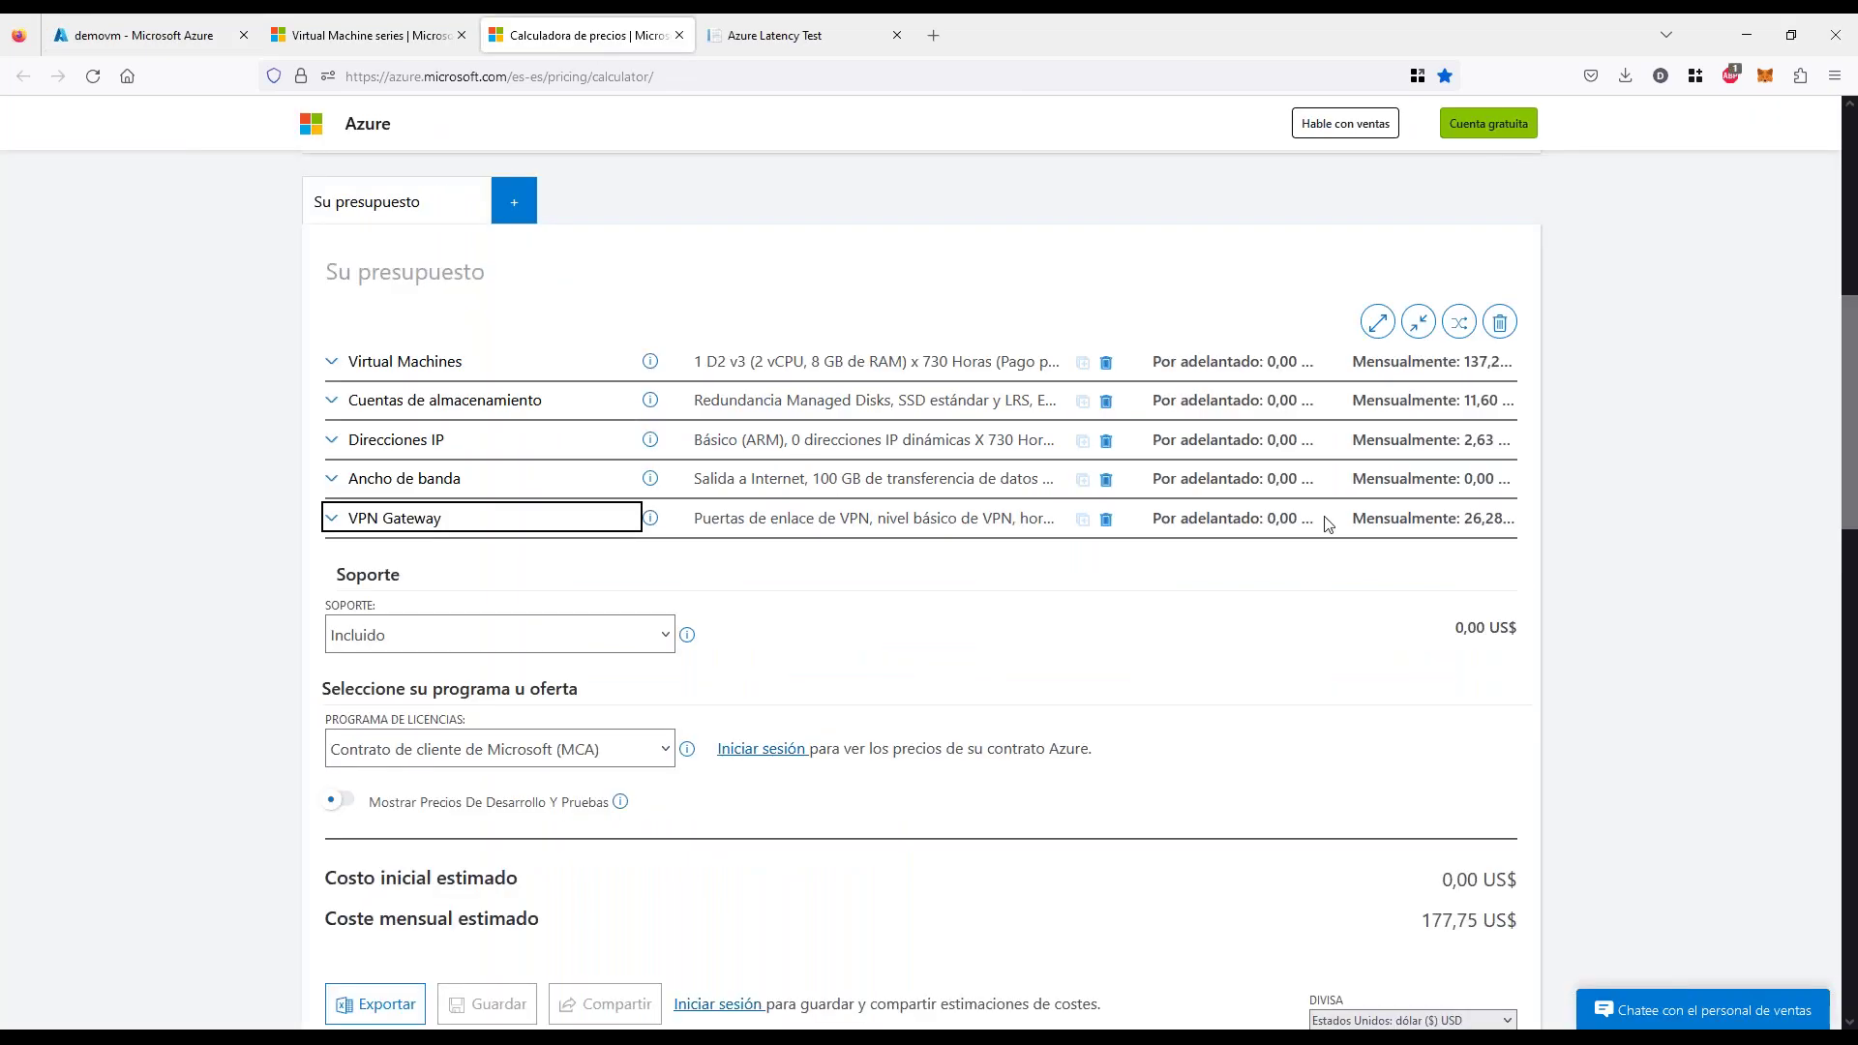
{"action": "left_click", "coordinate": [1015, 363]}
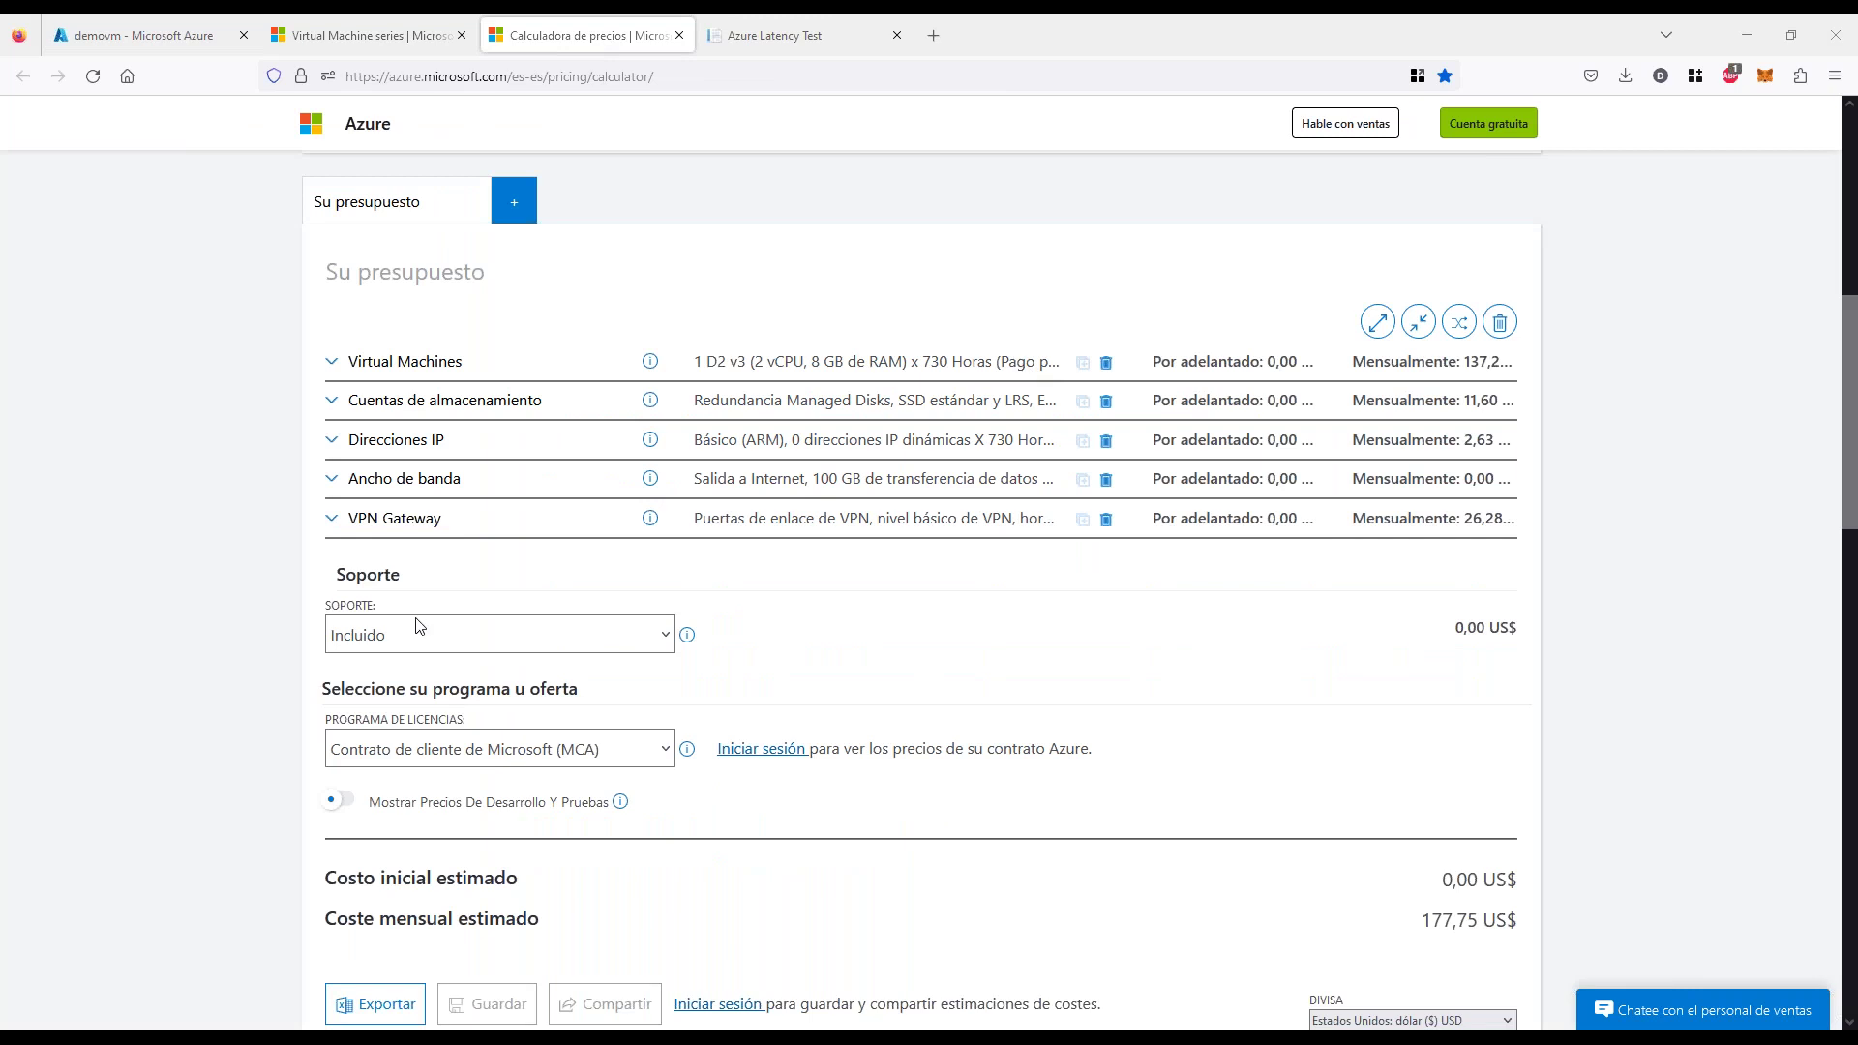
{"action": "left_click", "coordinate": [330, 370]}
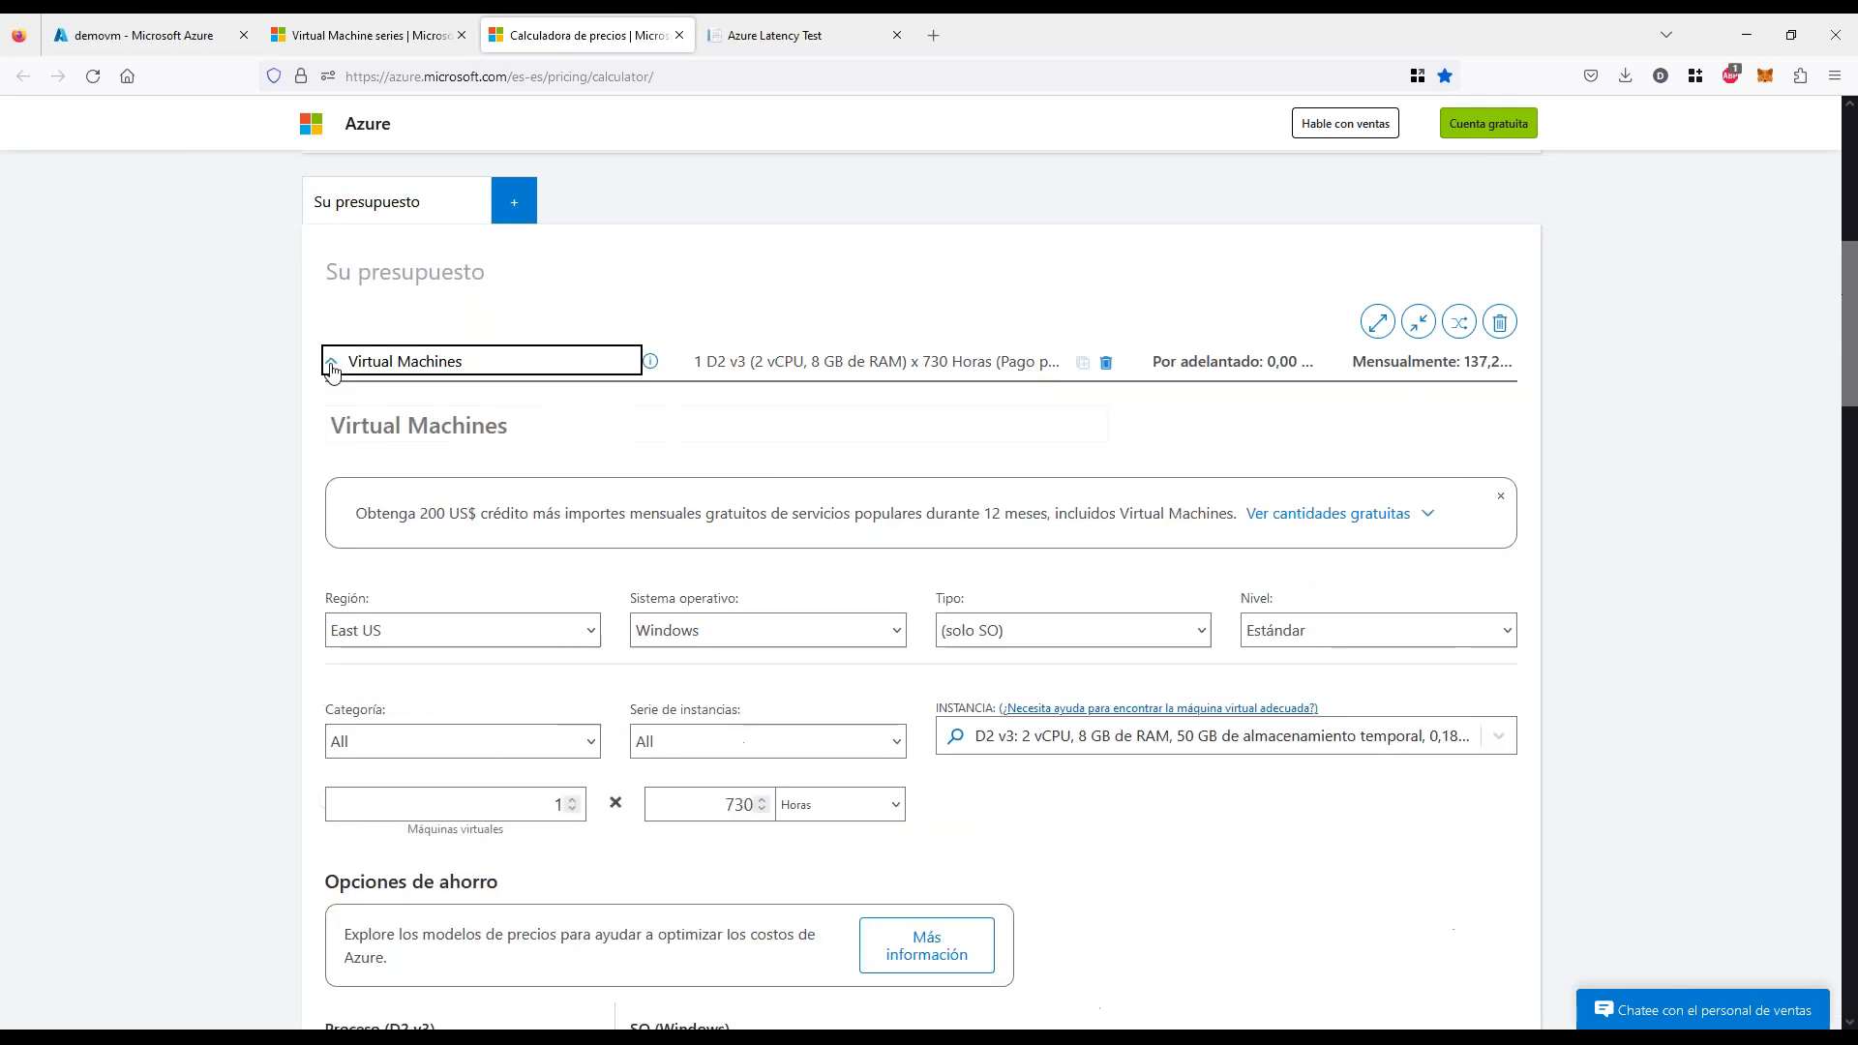
{"action": "scroll", "coordinate": [881, 763], "scroll_direction": "down", "scroll_amount": 4}
{"action": "scroll", "coordinate": [882, 764], "scroll_direction": "down", "scroll_amount": 2}
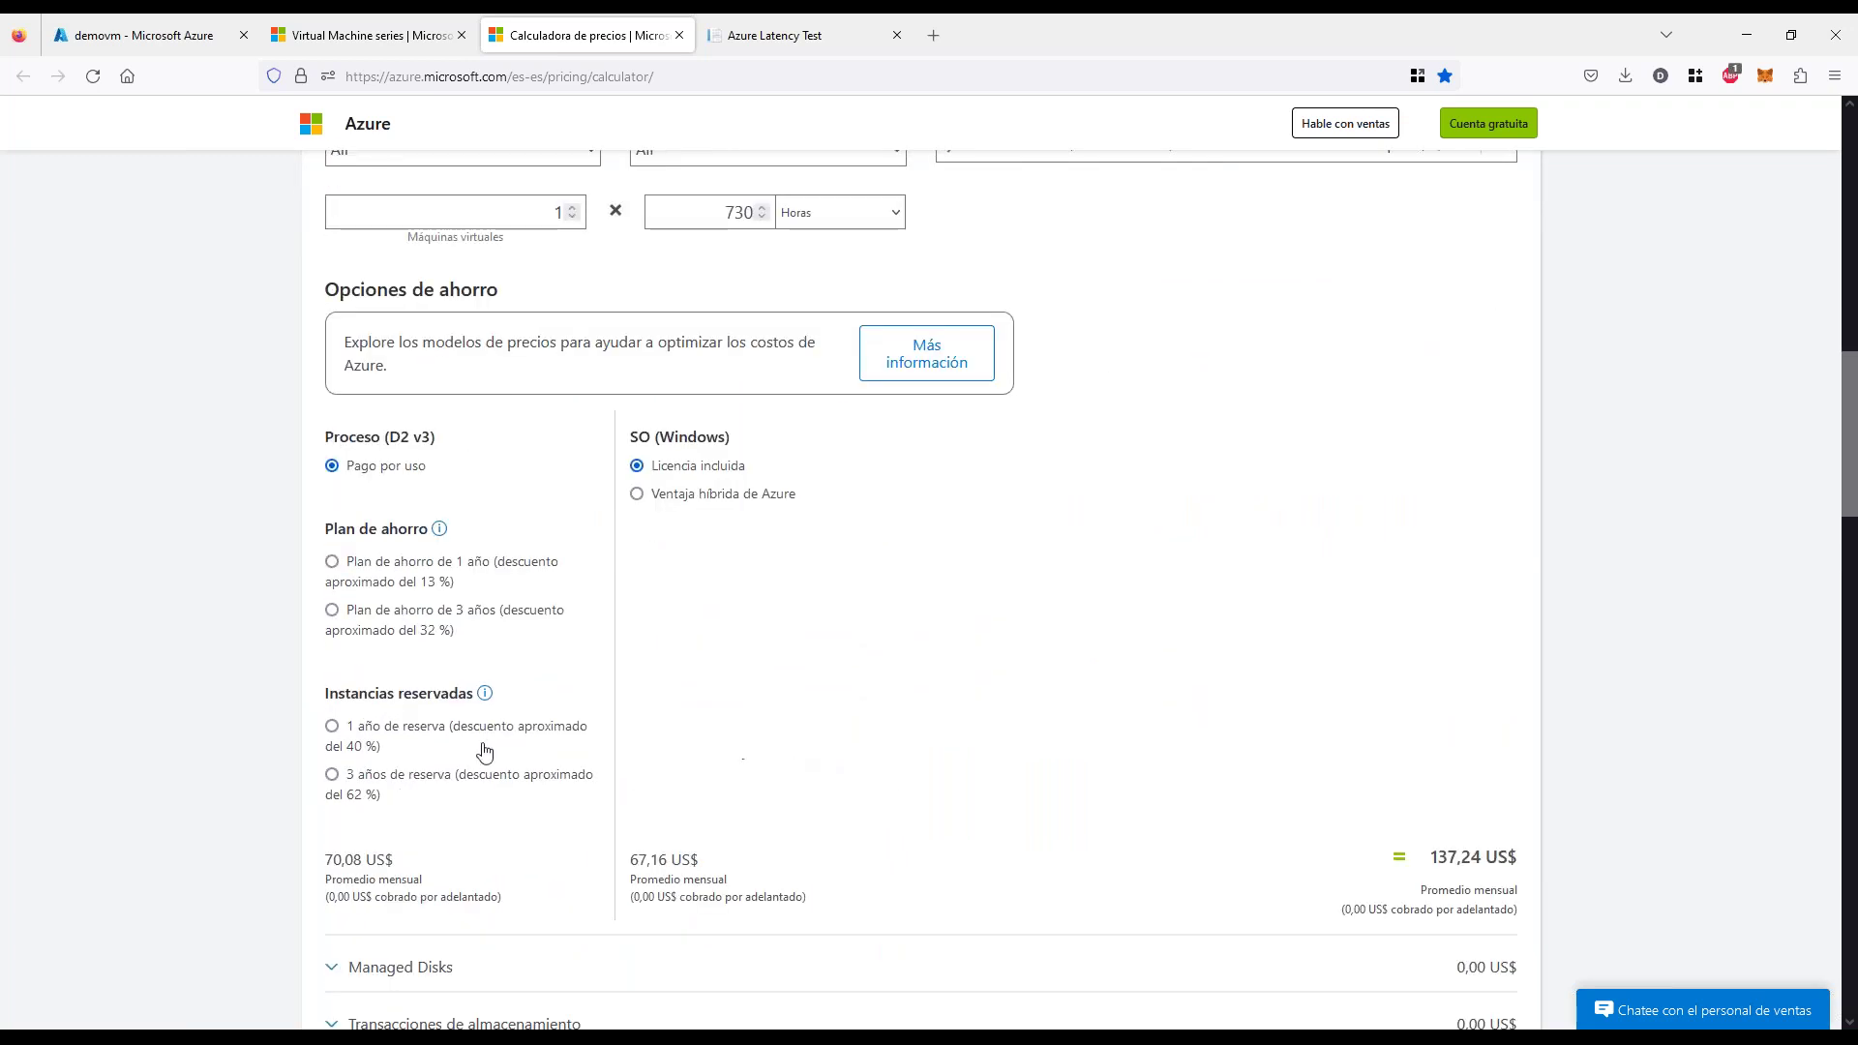
{"action": "mouse_move", "coordinate": [176, 714]}
{"action": "left_mouse_down"}
{"action": "mouse_move", "coordinate": [277, 740]}
{"action": "mouse_move", "coordinate": [295, 769]}
{"action": "left_mouse_up"}
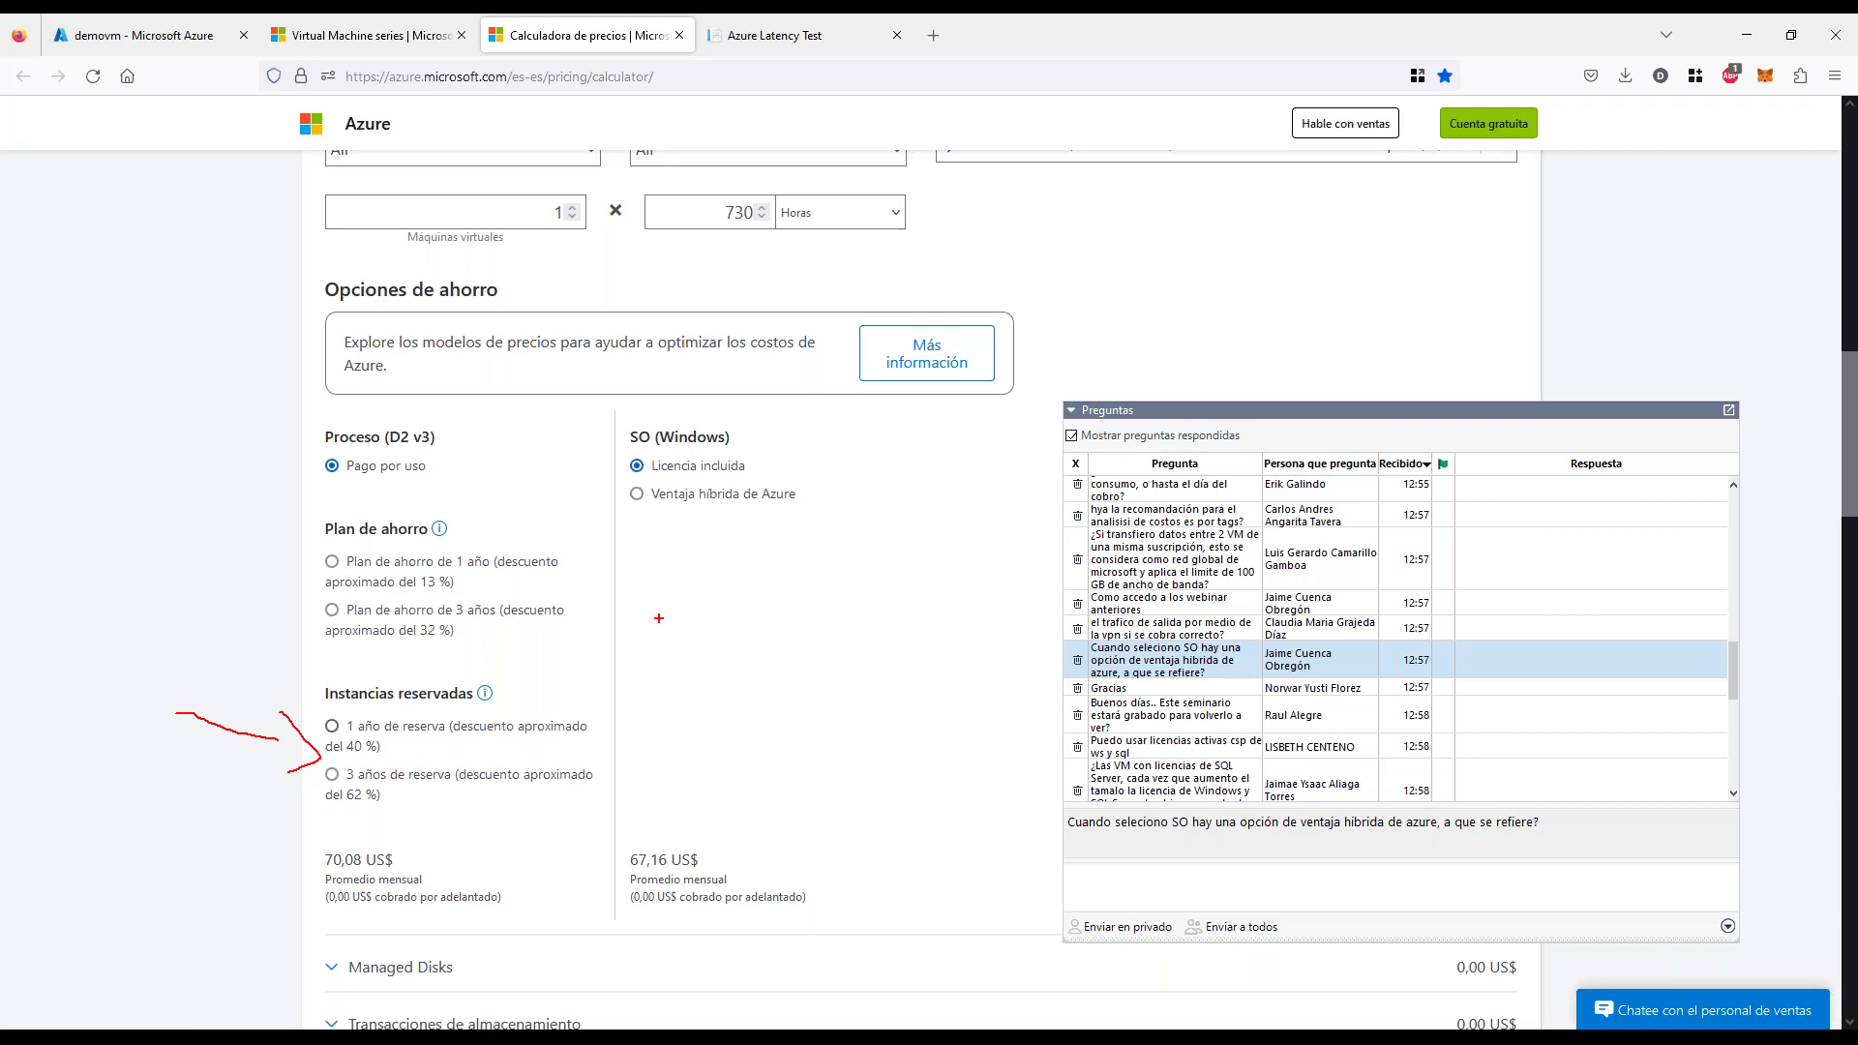
{"action": "left_click_drag", "start_coordinate": [630, 520], "coordinate": [839, 518]}
{"action": "left_click_drag", "start_coordinate": [655, 534], "coordinate": [797, 535]}
{"action": "mouse_move", "coordinate": [934, 464]}
{"action": "left_mouse_down"}
{"action": "mouse_move", "coordinate": [818, 481]}
{"action": "mouse_move", "coordinate": [834, 493]}
{"action": "left_mouse_up"}
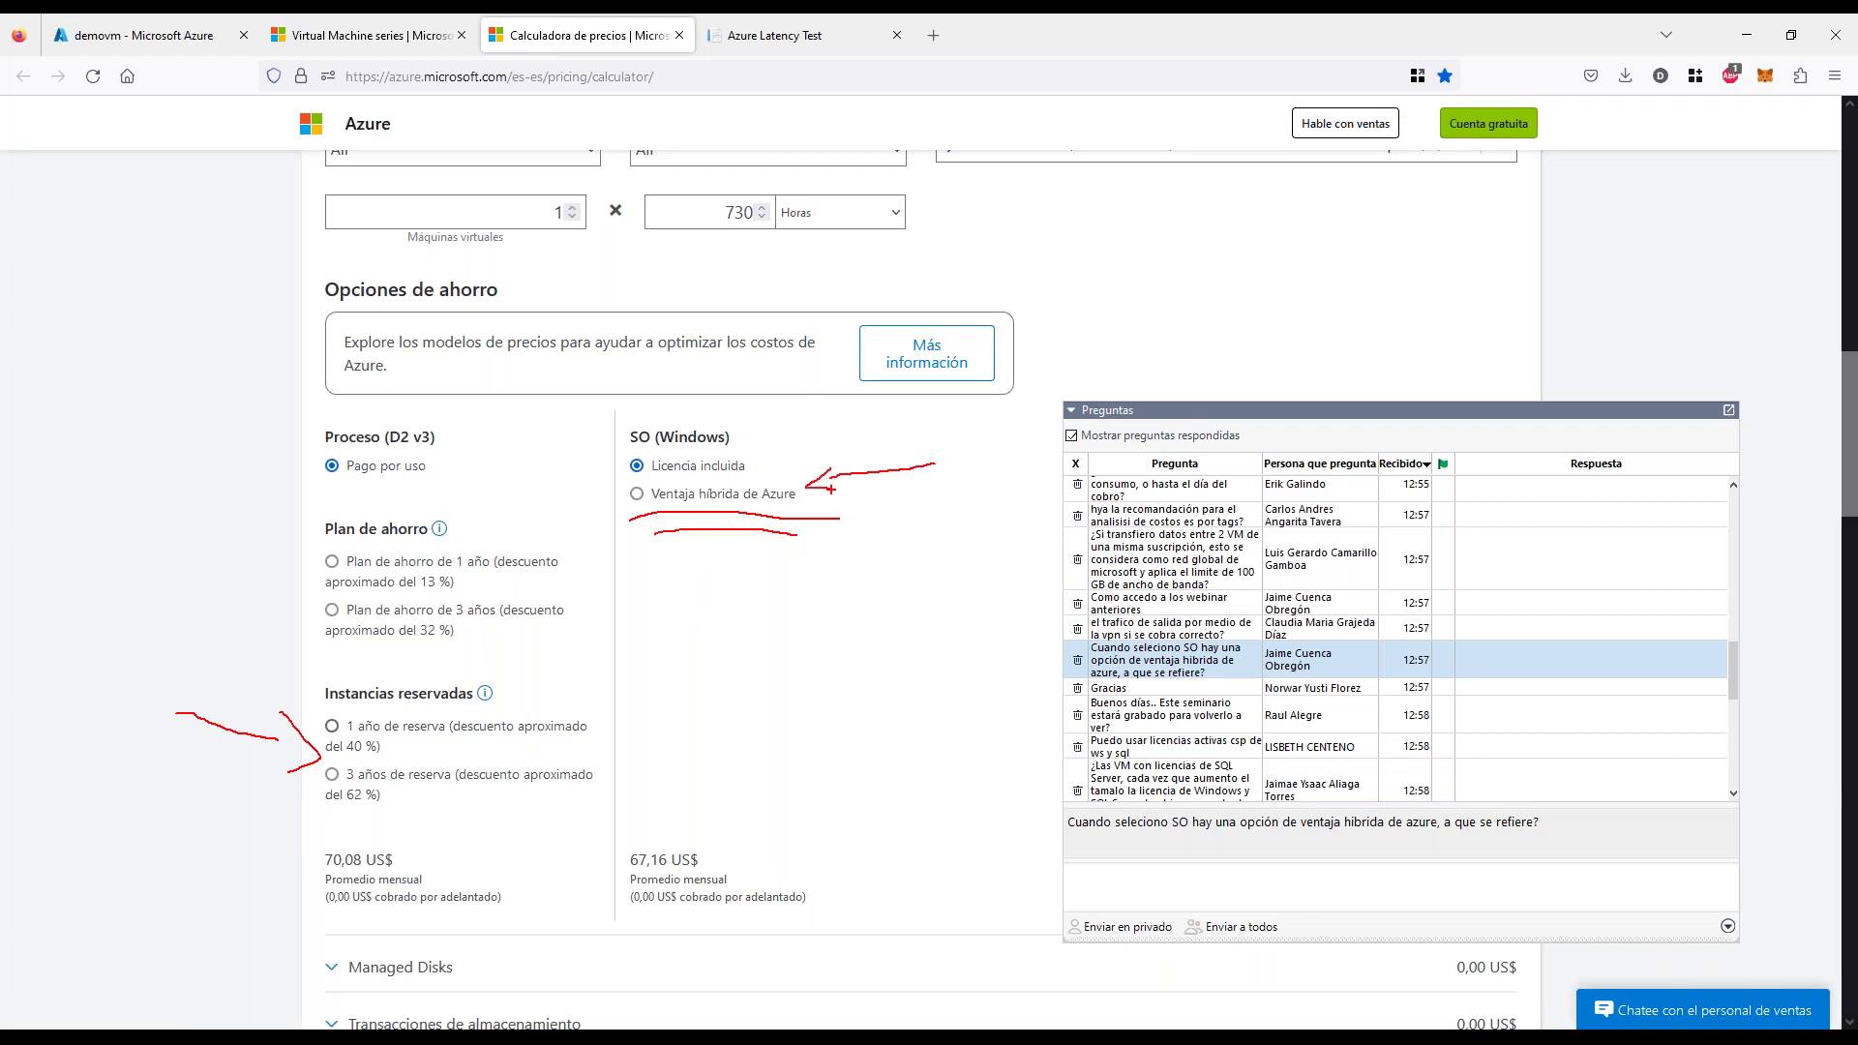
Compare the Windows licensing options in the Virtual Machines entry and set SO (Windows) to Ventaja híbrida de Azure
{"action": "left_click", "coordinate": [636, 494]}
{"action": "left_click_drag", "start_coordinate": [639, 860], "coordinate": [677, 855]}
{"action": "left_click", "coordinate": [636, 465]}
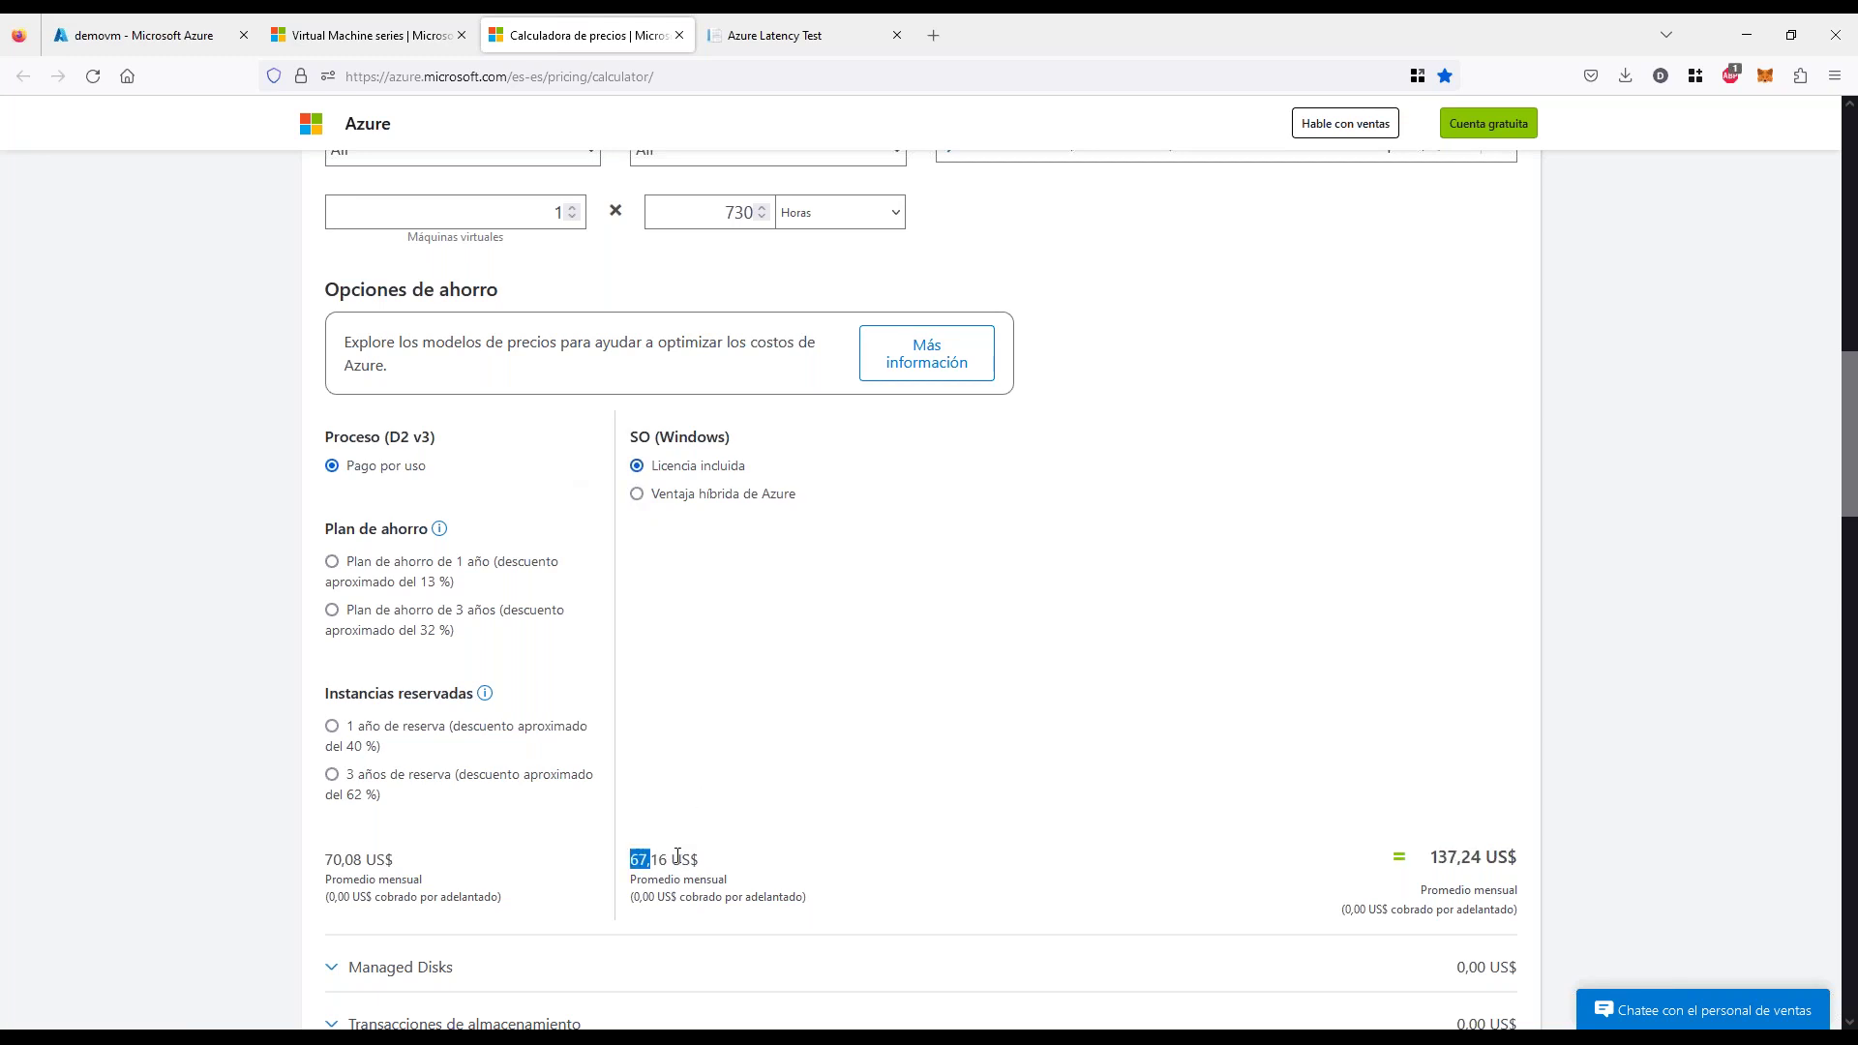
{"action": "left_click", "coordinate": [636, 494]}
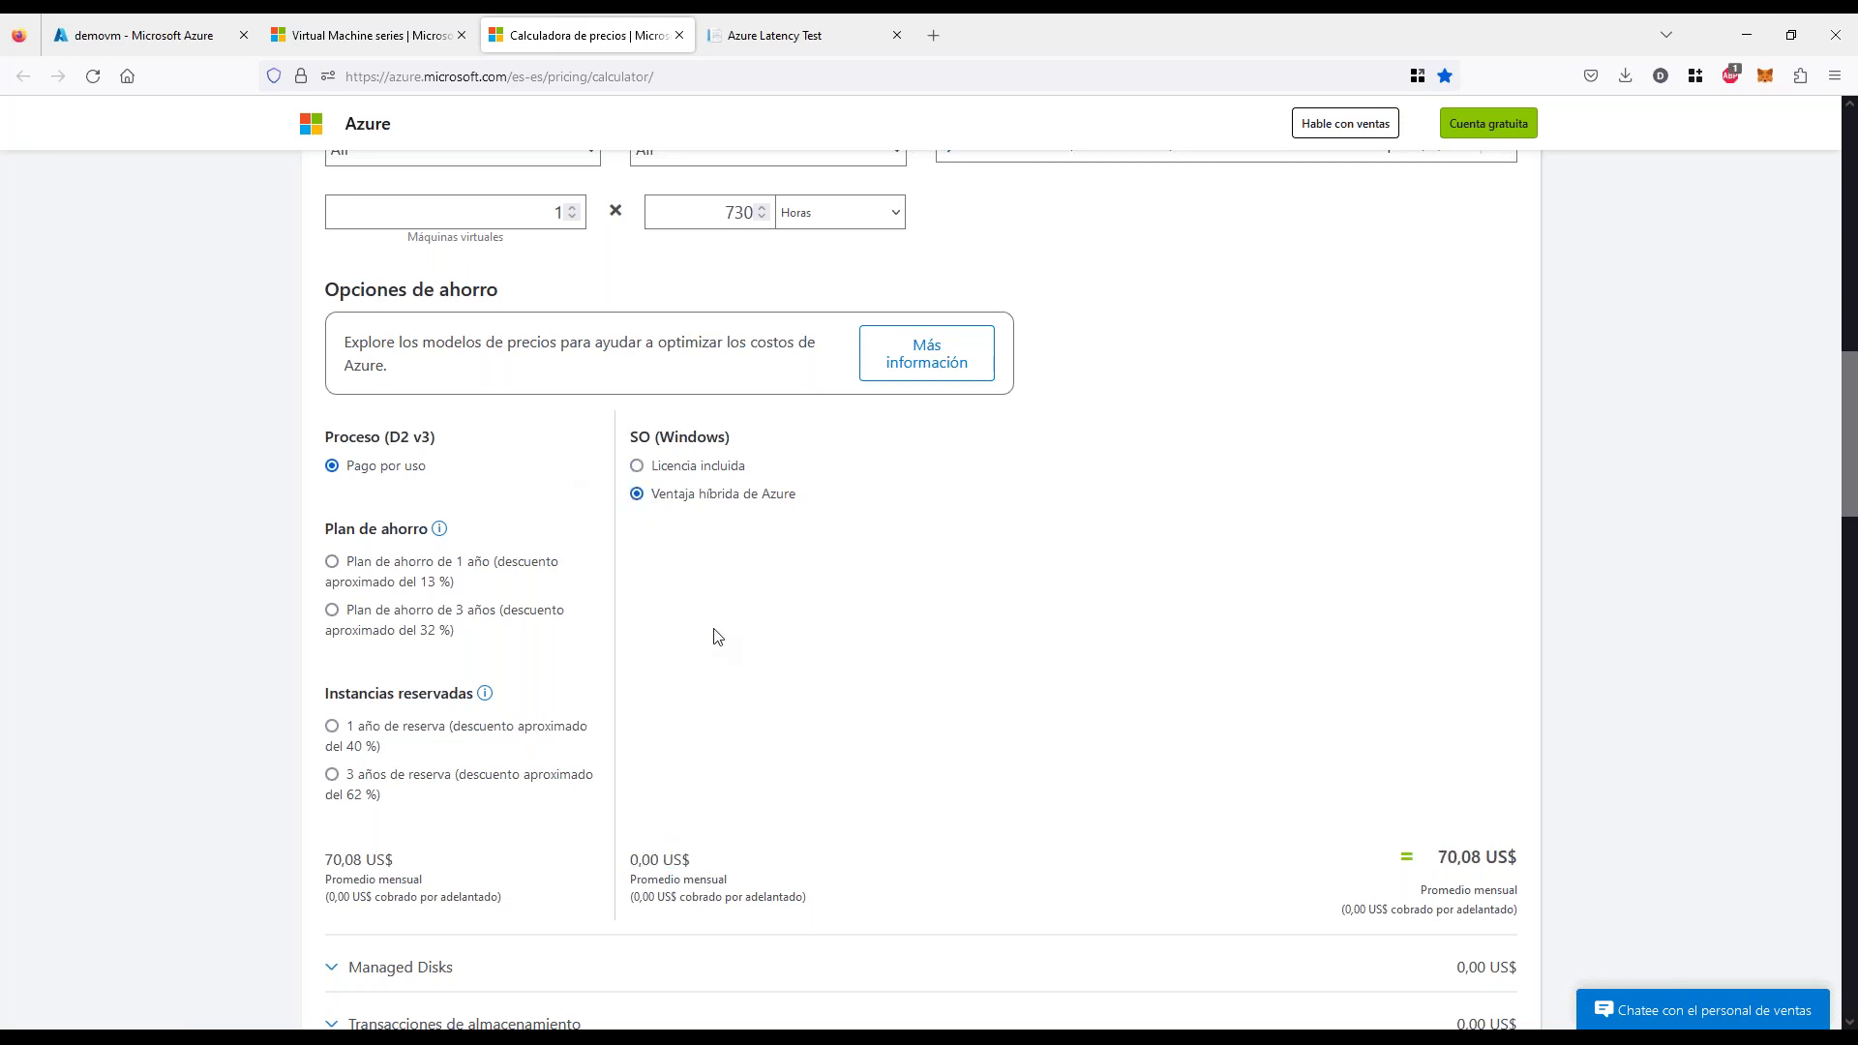
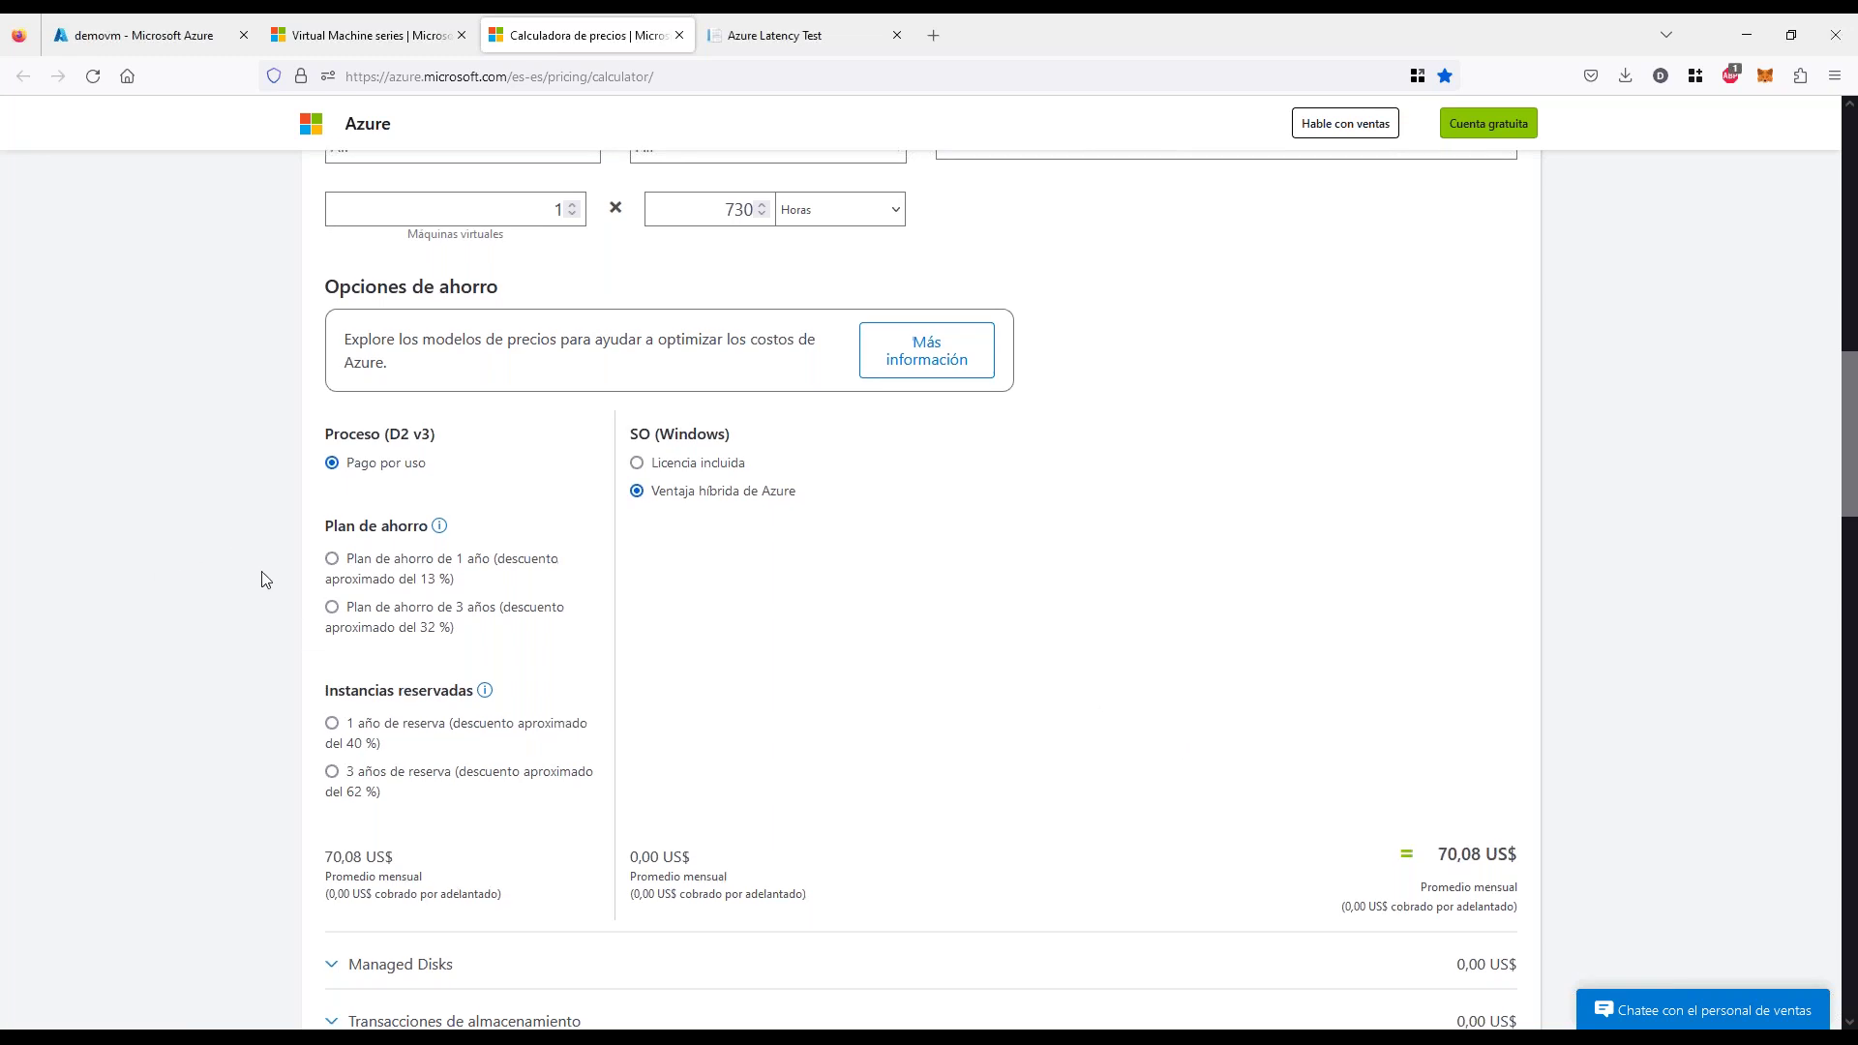
Expand the Cuentas de almacenamiento entry and review the managed disk's level, size and storage transactions
{"action": "scroll", "coordinate": [269, 584], "scroll_direction": "down", "scroll_amount": 3}
{"action": "scroll", "coordinate": [271, 586], "scroll_direction": "up", "scroll_amount": 5}
{"action": "scroll", "coordinate": [281, 629], "scroll_direction": "down", "scroll_amount": 6}
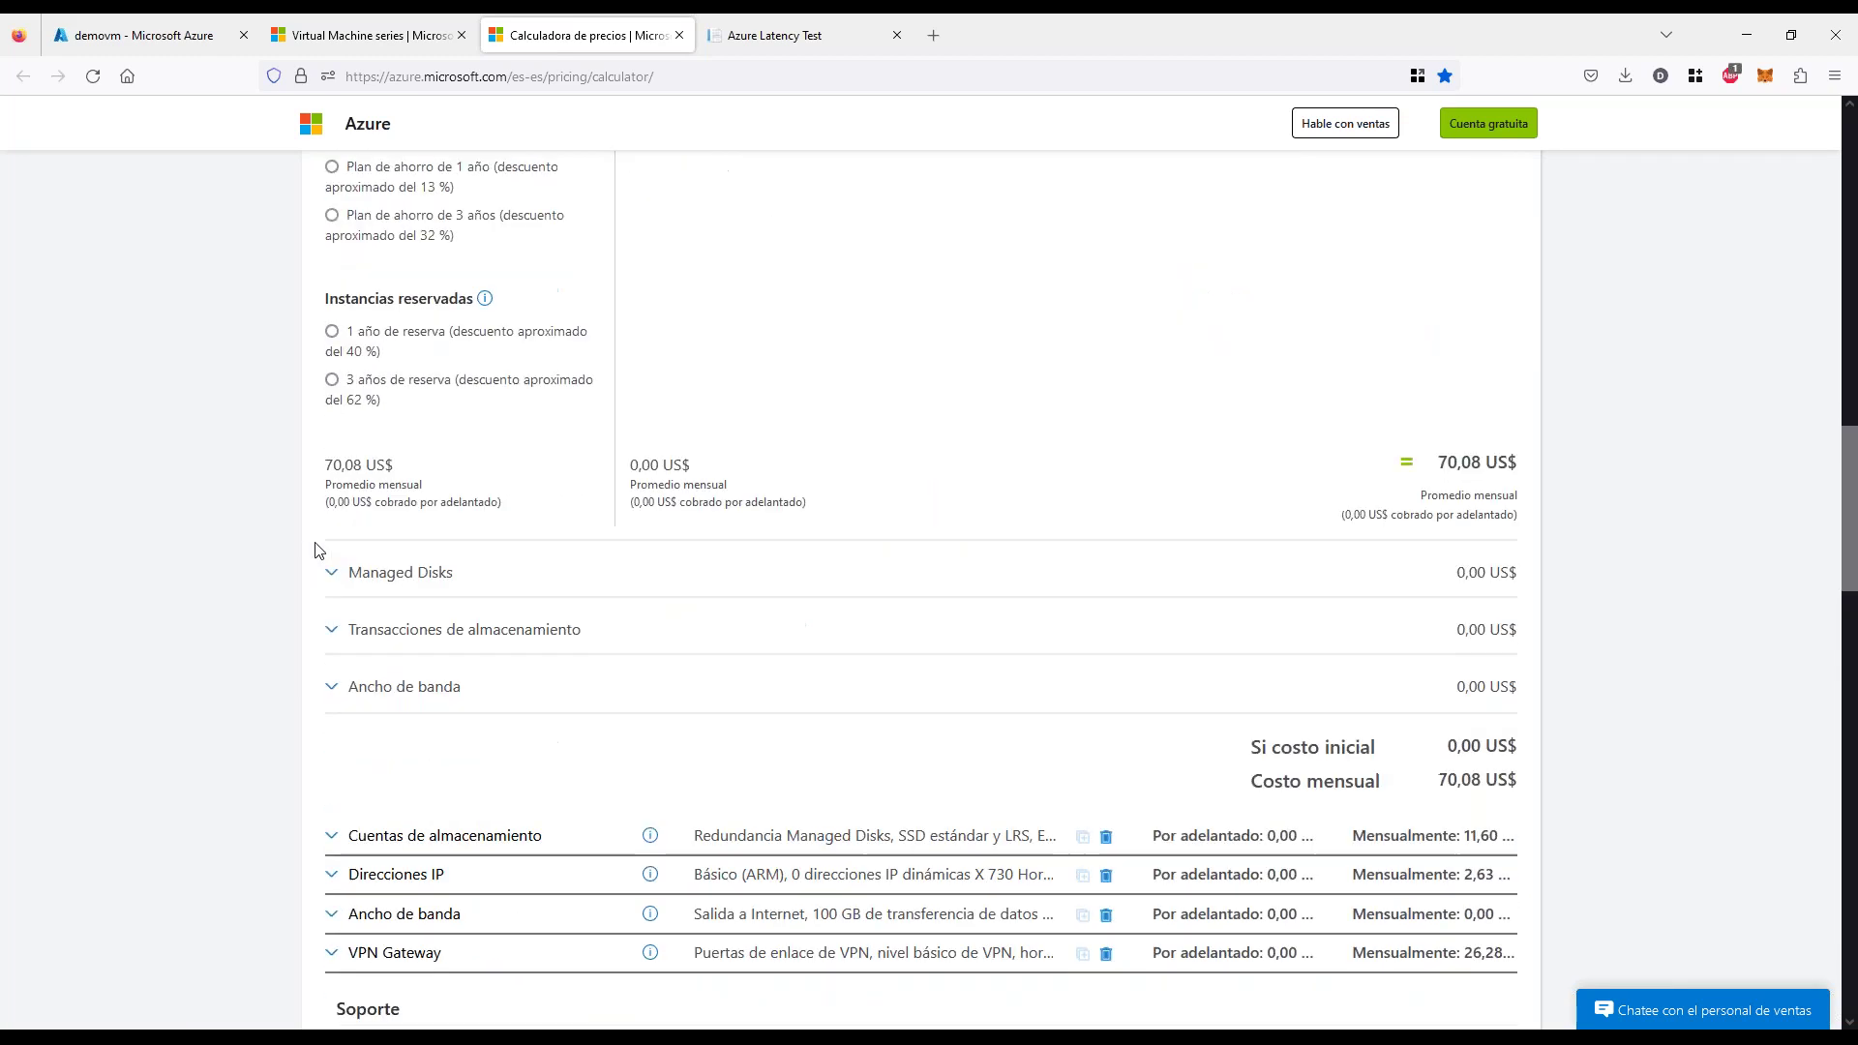
{"action": "scroll", "coordinate": [286, 667], "scroll_direction": "down", "scroll_amount": 3}
{"action": "left_click", "coordinate": [333, 544]}
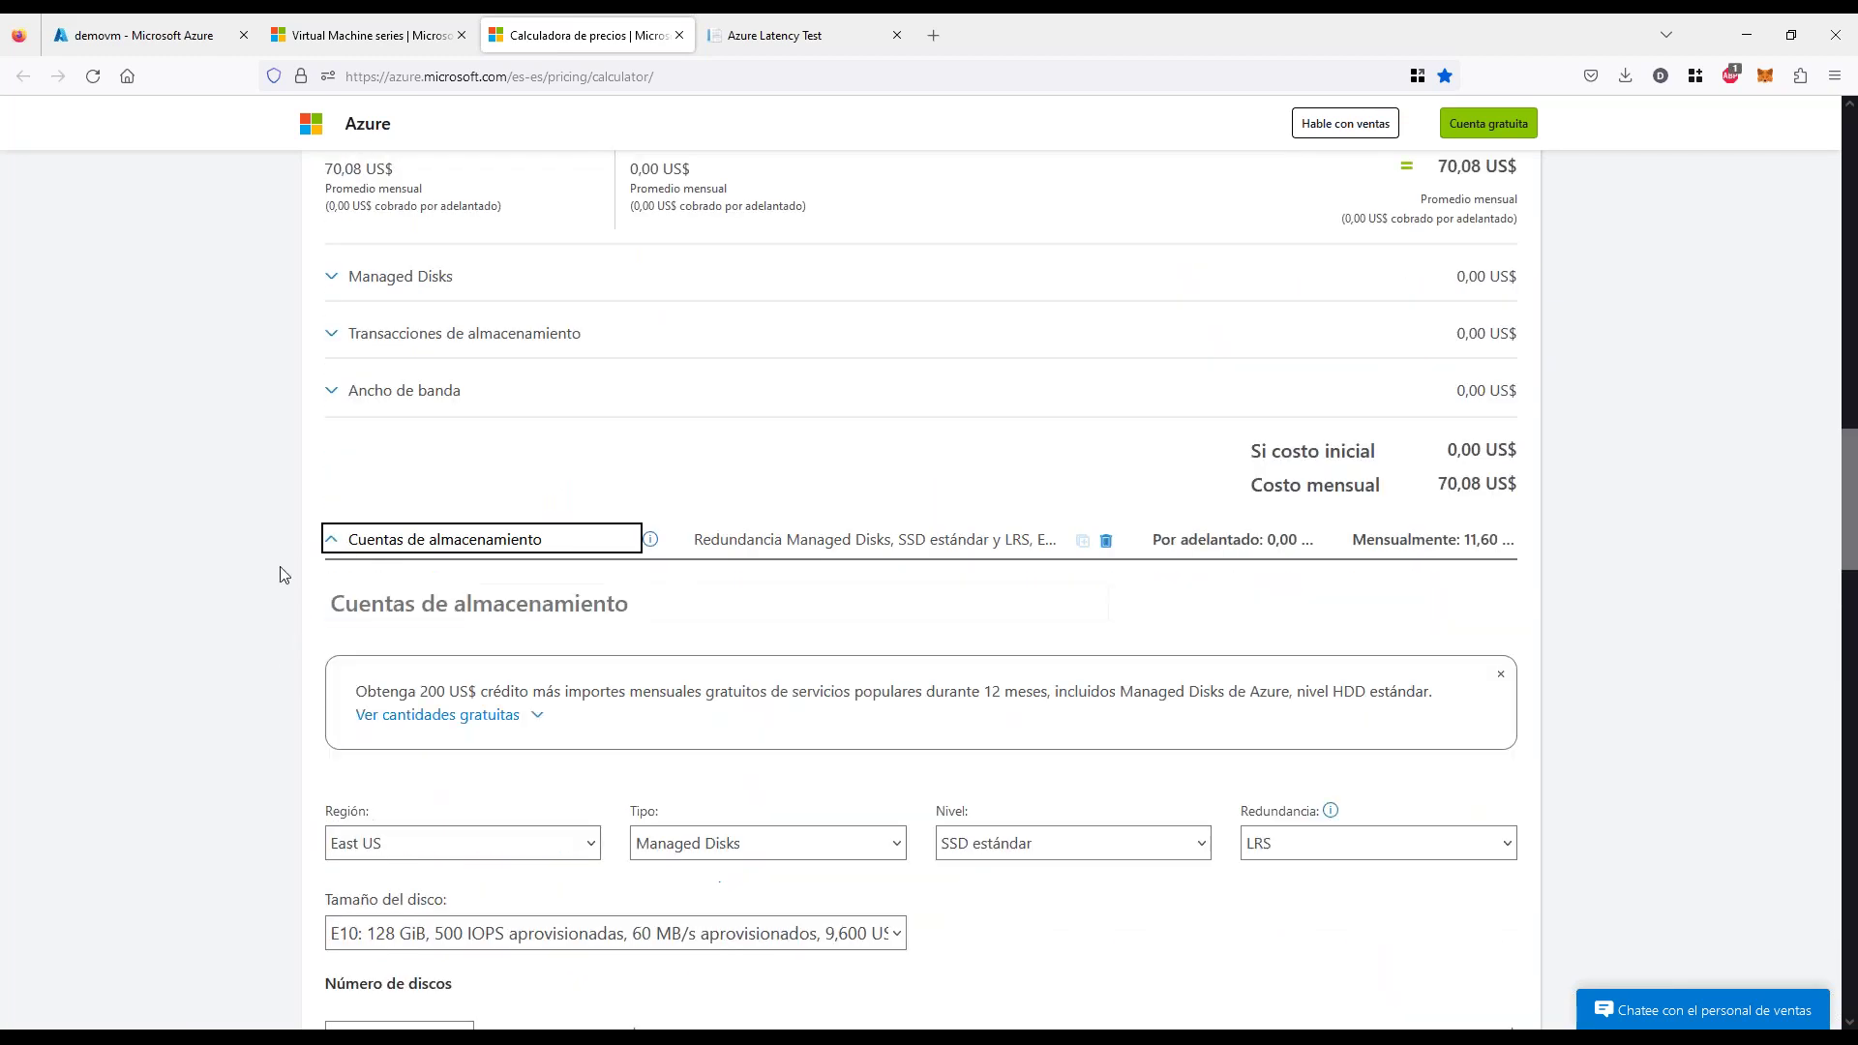
{"action": "scroll", "coordinate": [281, 566], "scroll_direction": "down", "scroll_amount": 2}
{"action": "scroll", "coordinate": [285, 578], "scroll_direction": "down", "scroll_amount": 2}
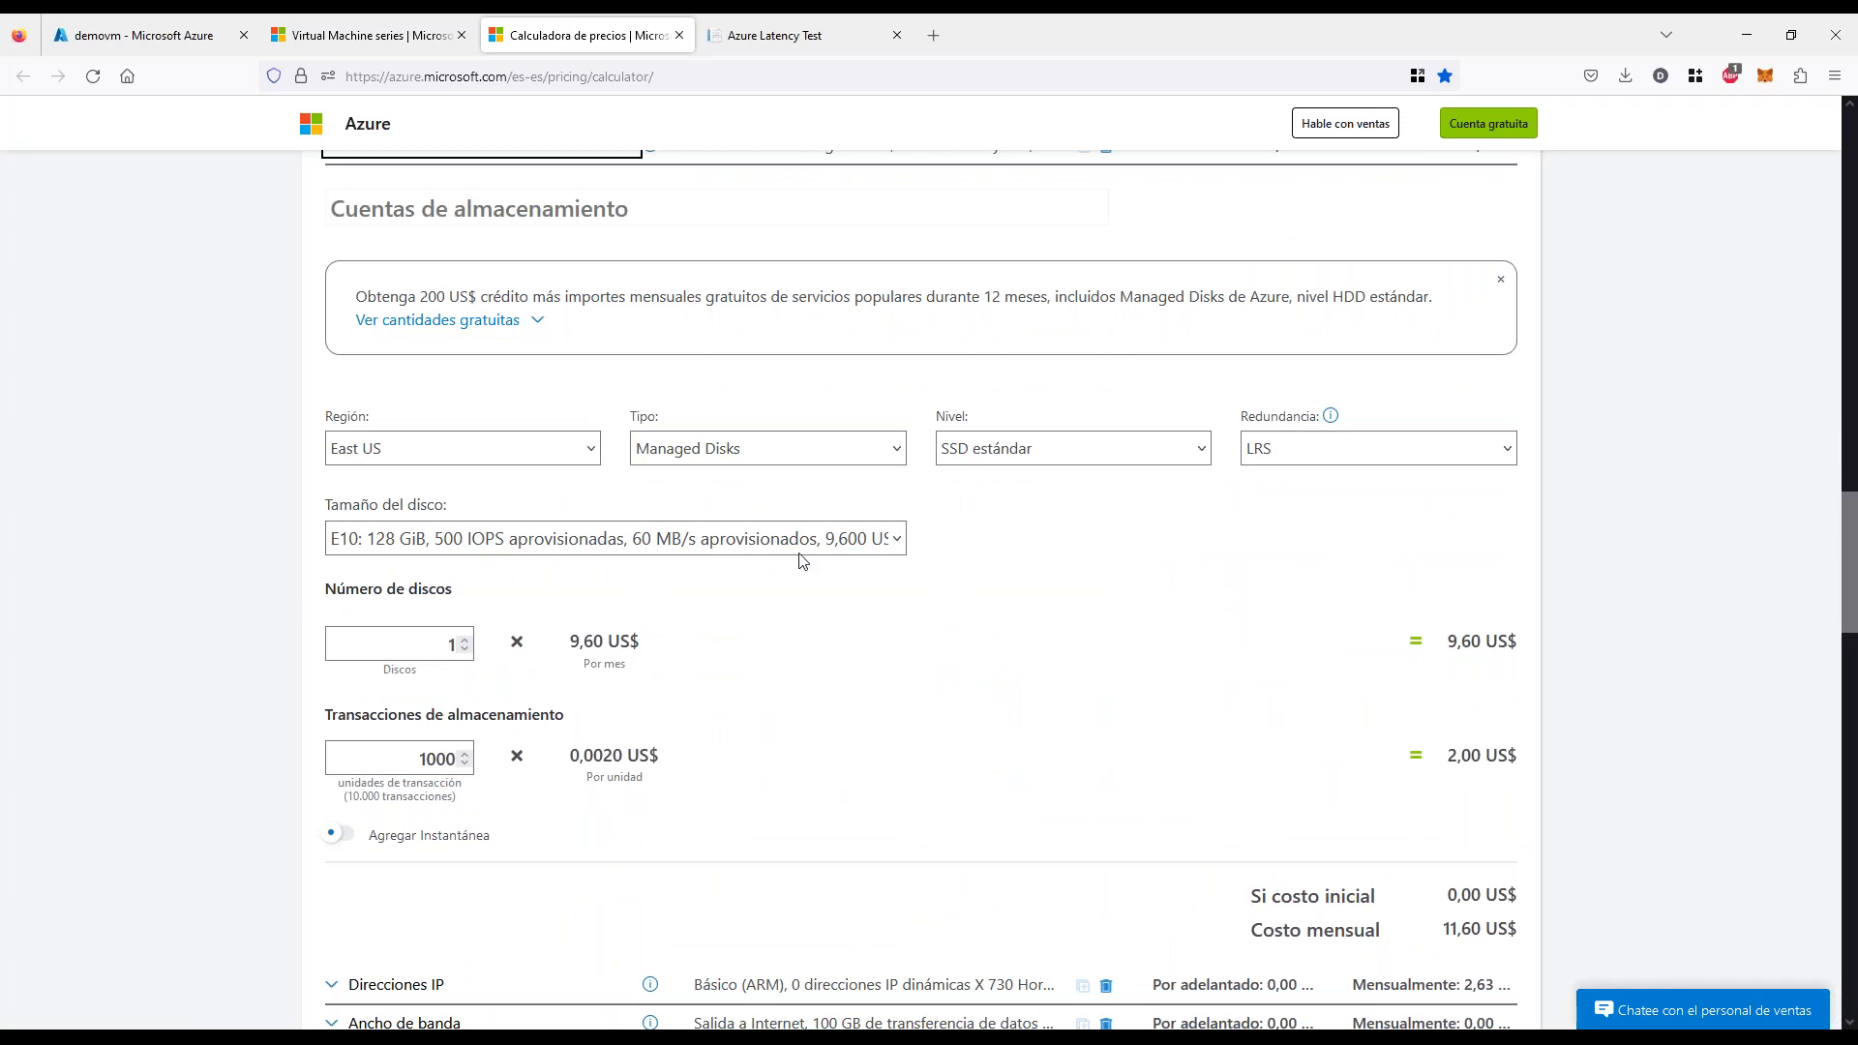
Examine the managed disk sizes and monthly prices offered for SSD estándar, leaving the disk size unchanged
{"action": "left_click", "coordinate": [731, 543]}
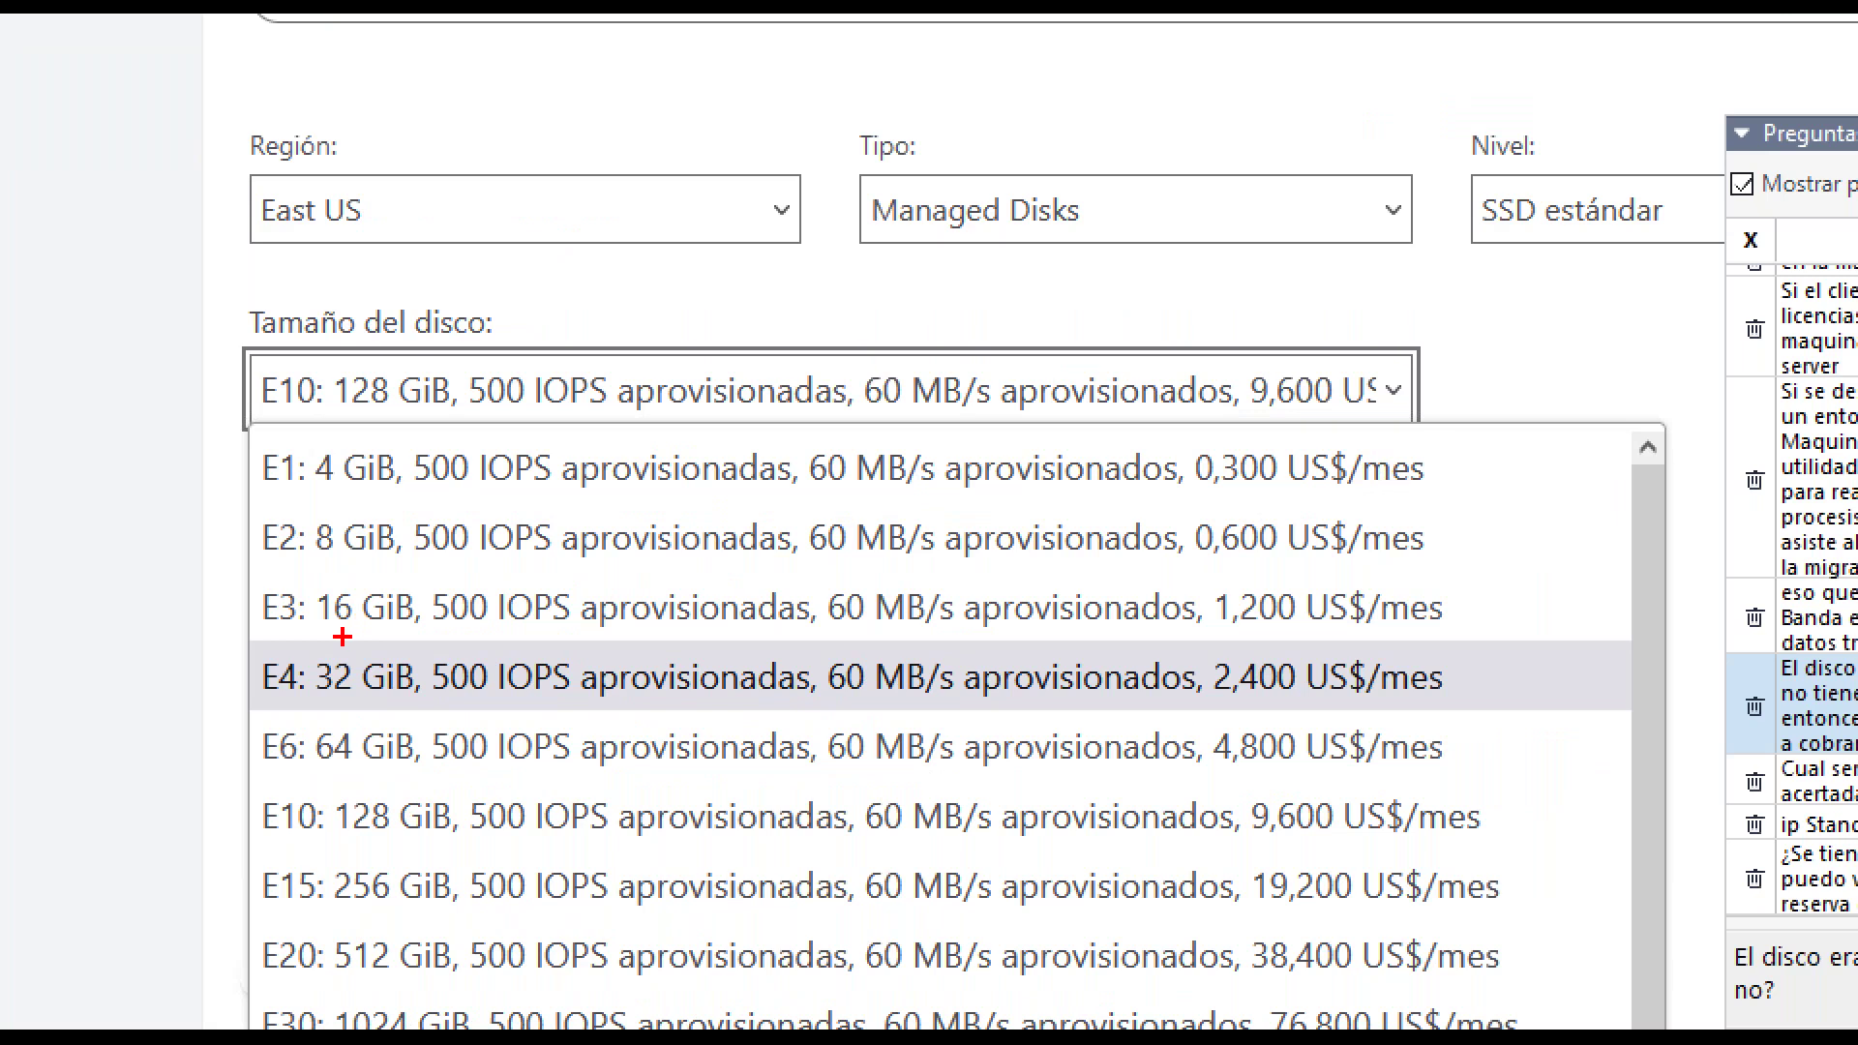
{"action": "left_click_drag", "start_coordinate": [345, 630], "coordinate": [391, 626]}
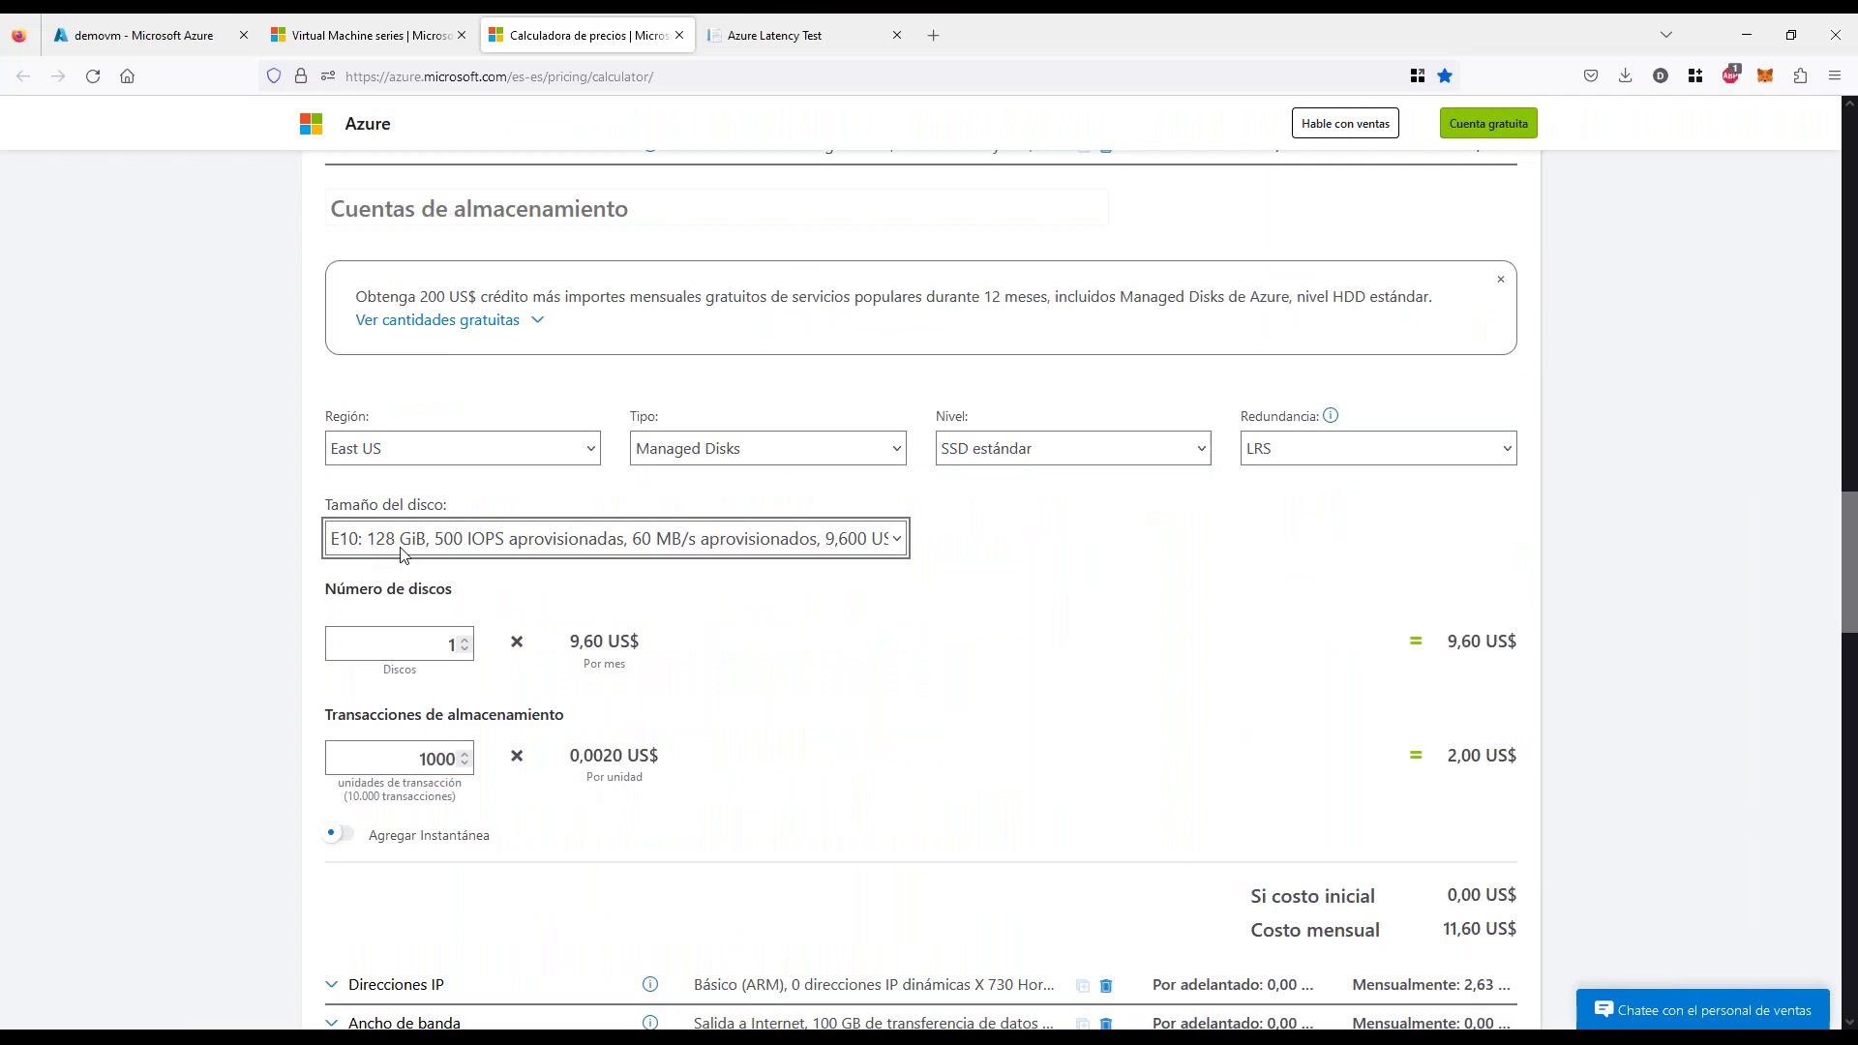
{"action": "left_click", "coordinate": [447, 558]}
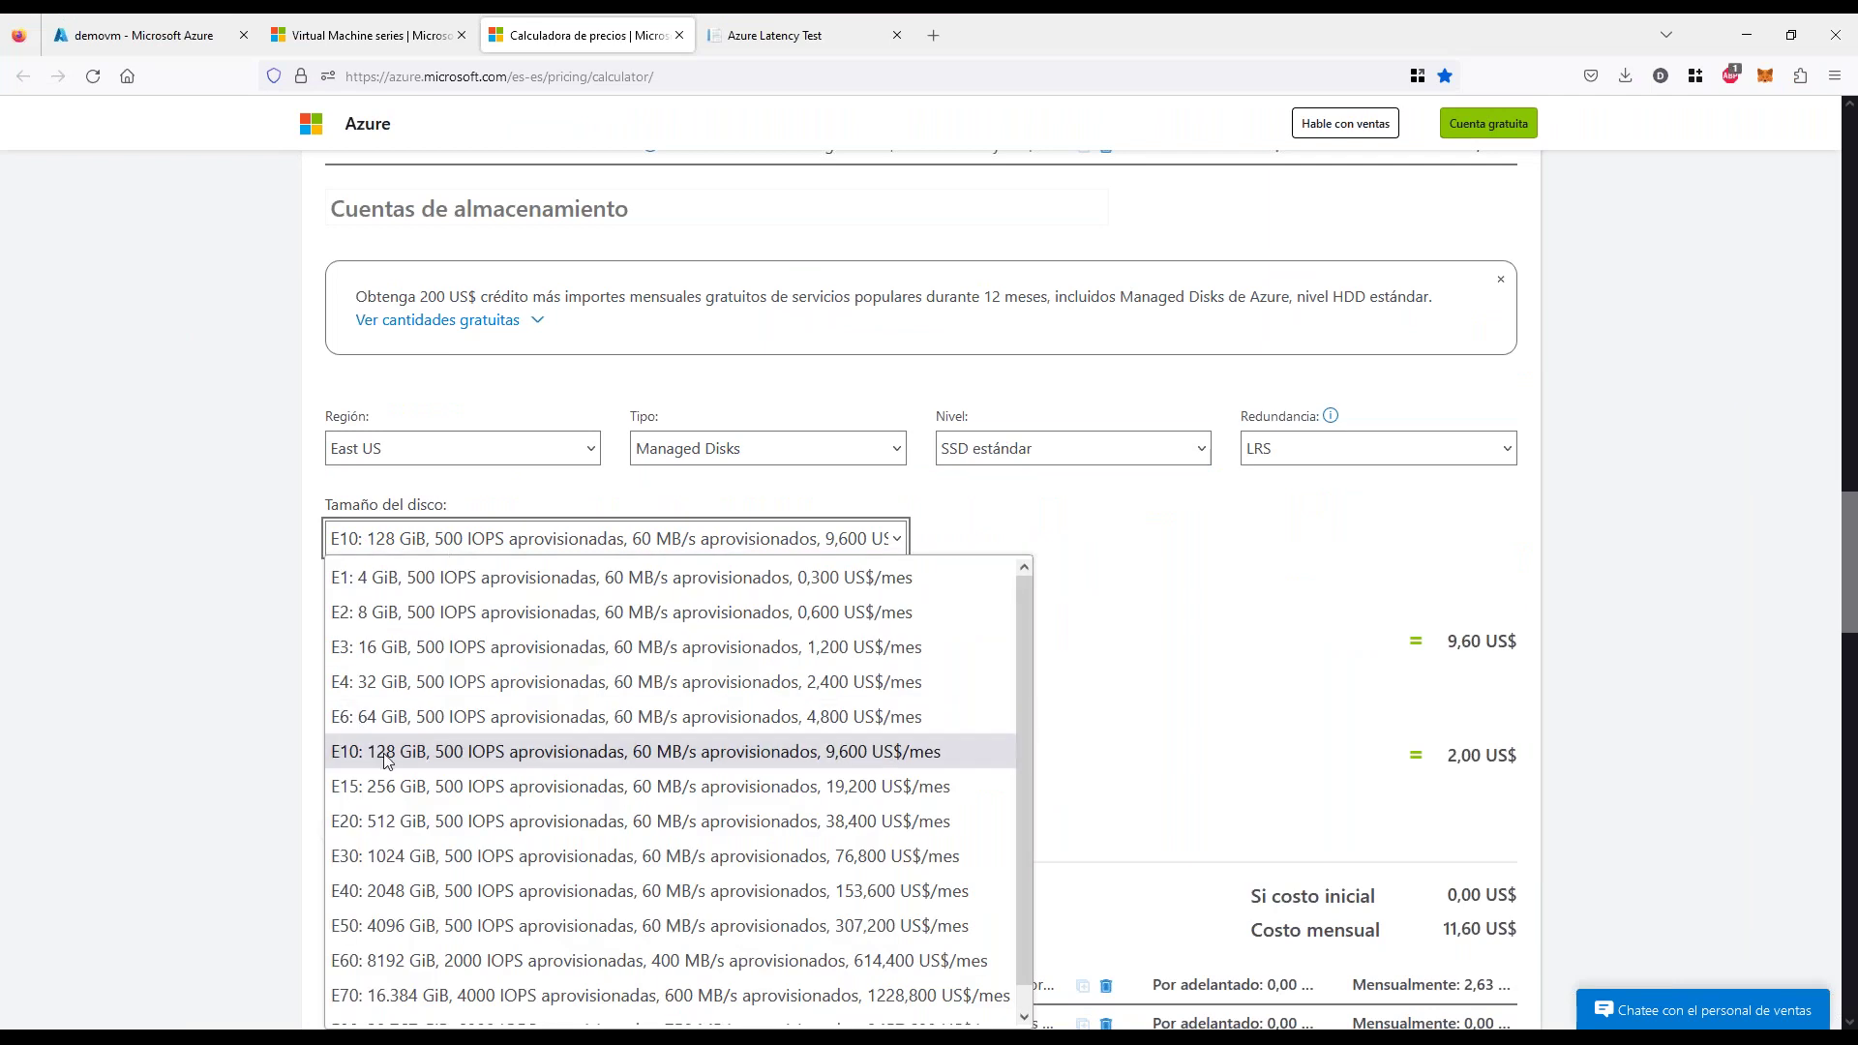
{"action": "left_click", "coordinate": [286, 699]}
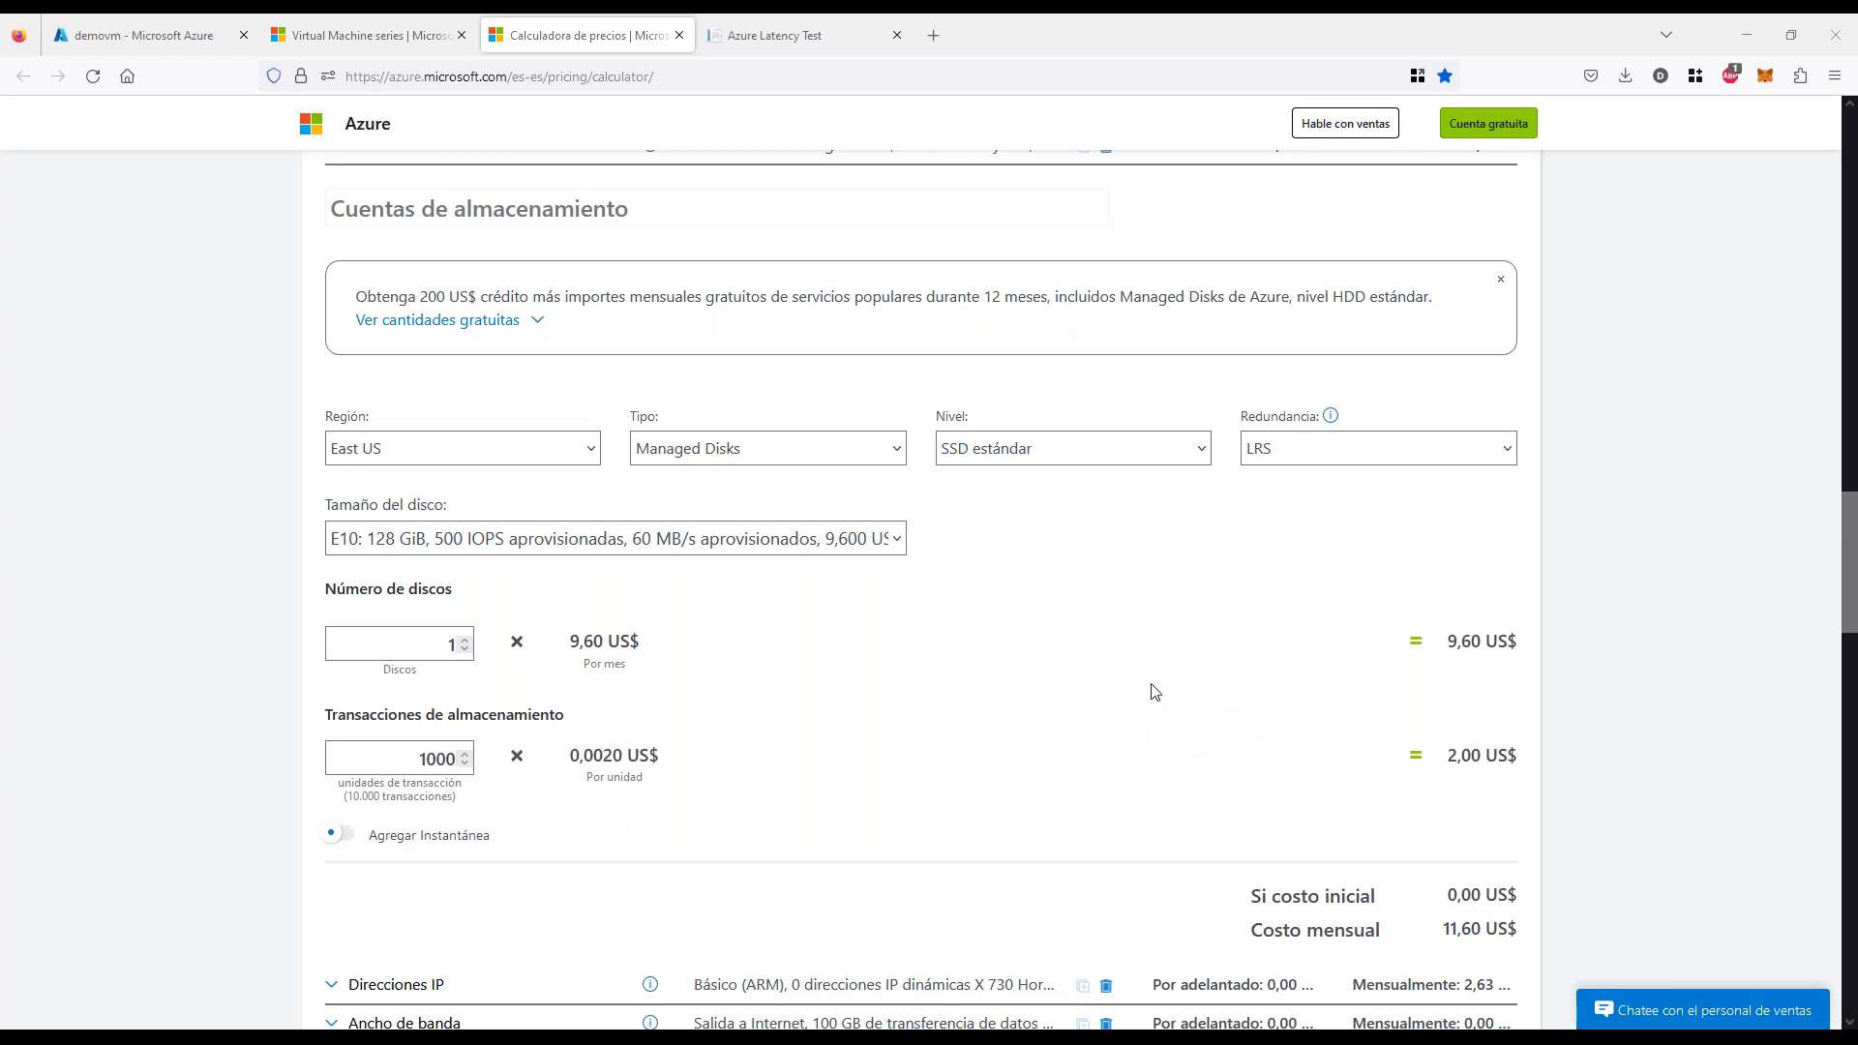
Switch to the Virtual Machine series page and read the E-Series and F-Series descriptions and example workloads
{"action": "left_click", "coordinate": [378, 47]}
{"action": "scroll", "coordinate": [594, 634], "scroll_direction": "down", "scroll_amount": 8}
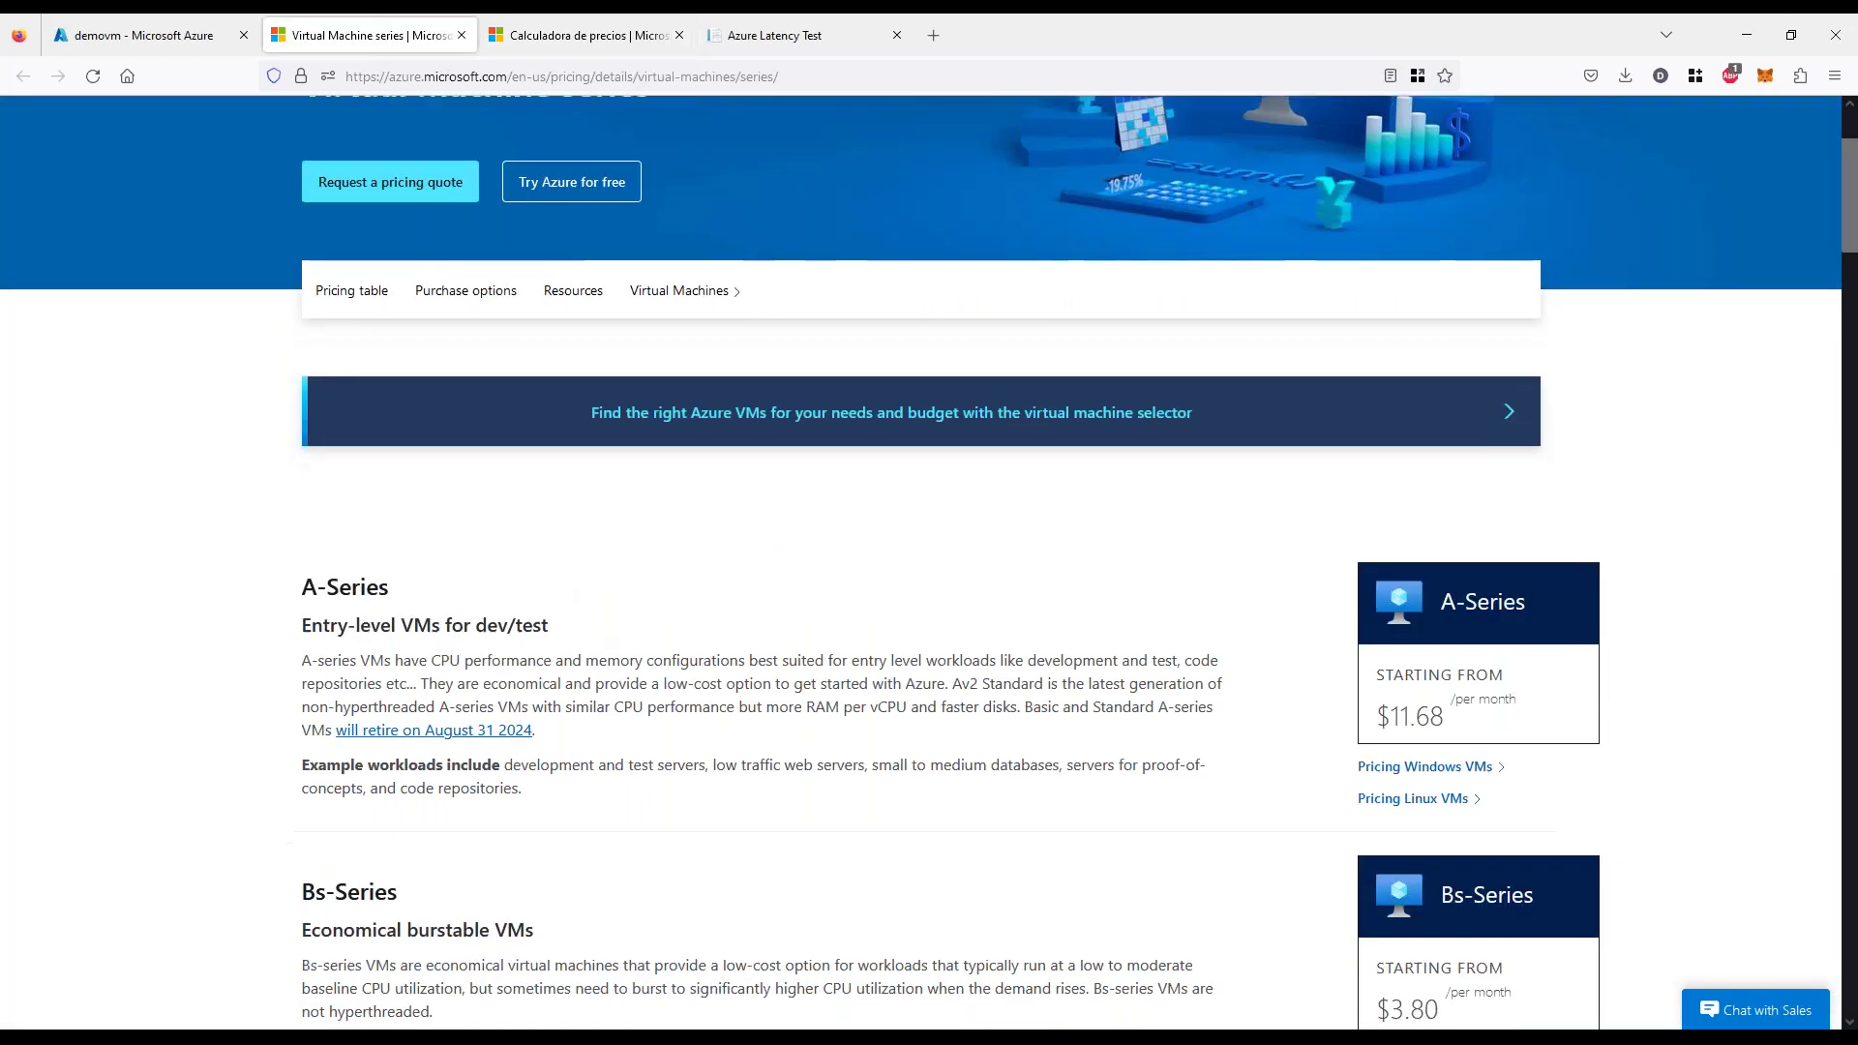
{"action": "scroll", "coordinate": [785, 668], "scroll_direction": "down", "scroll_amount": 10}
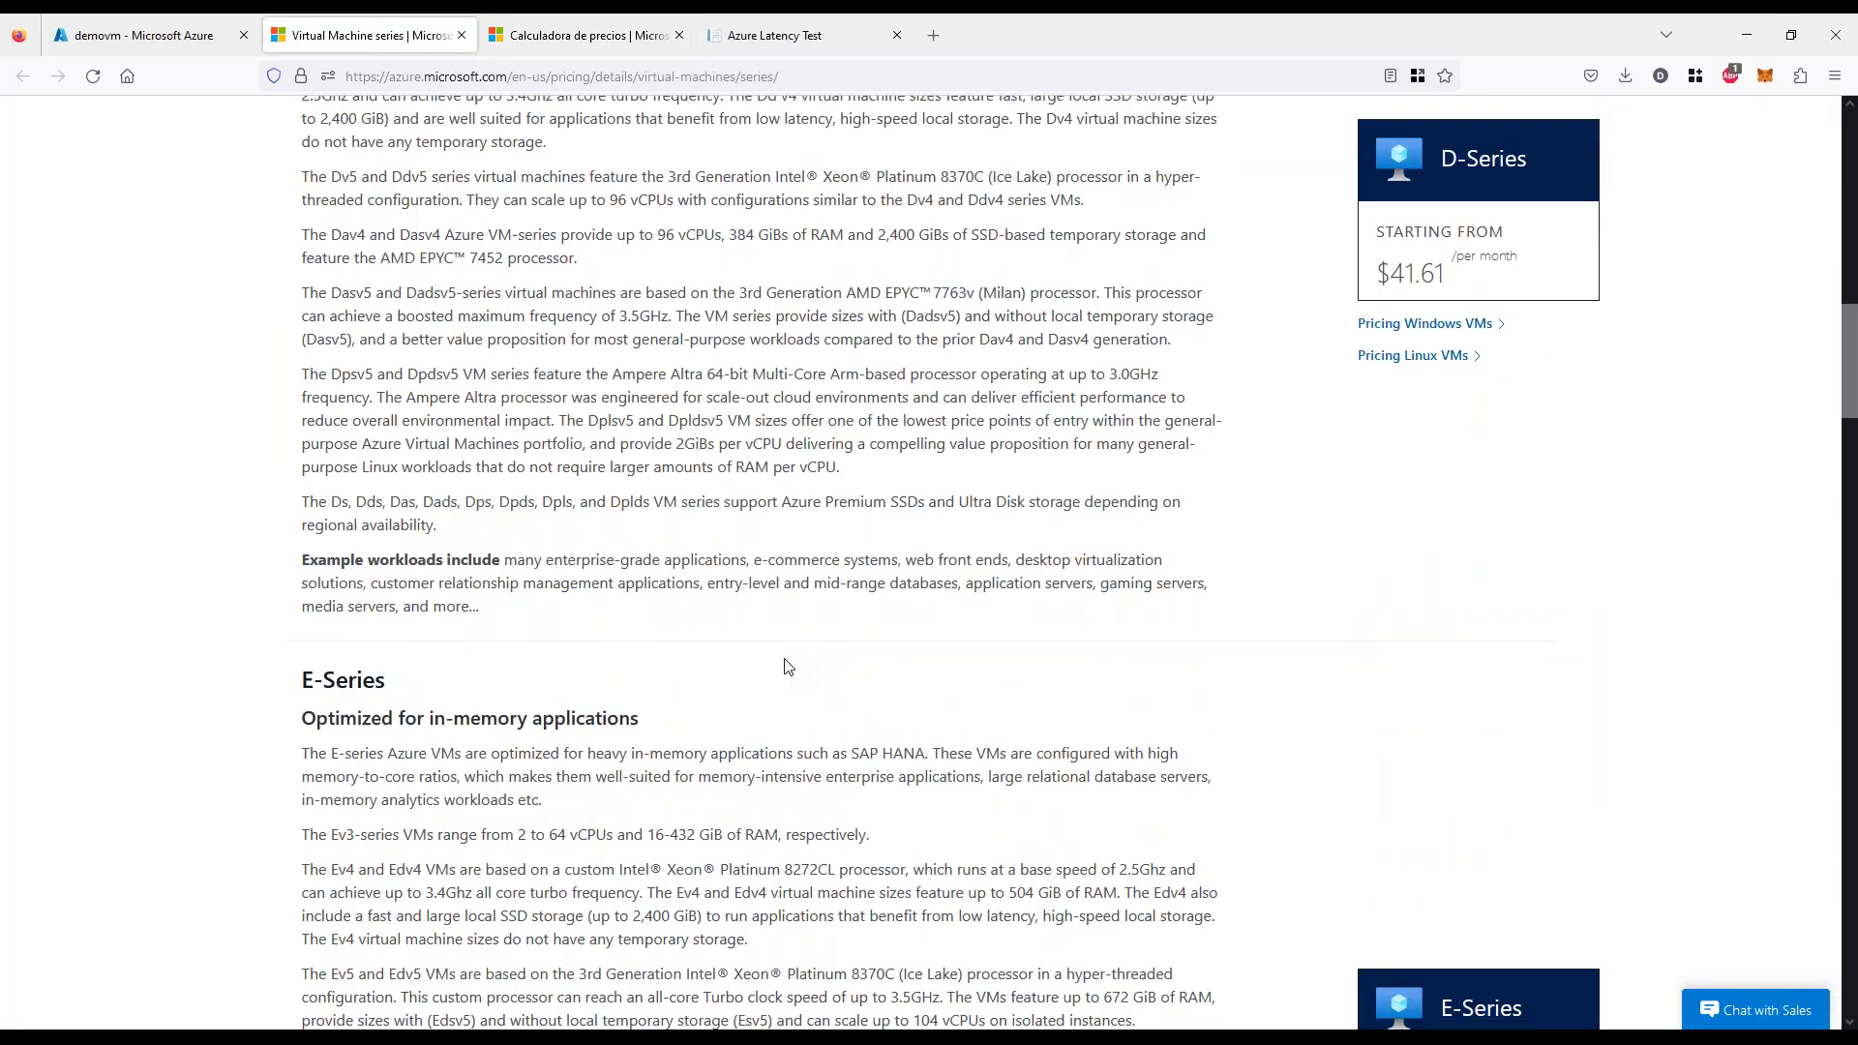
{"action": "left_click_drag", "start_coordinate": [342, 238], "coordinate": [624, 238]}
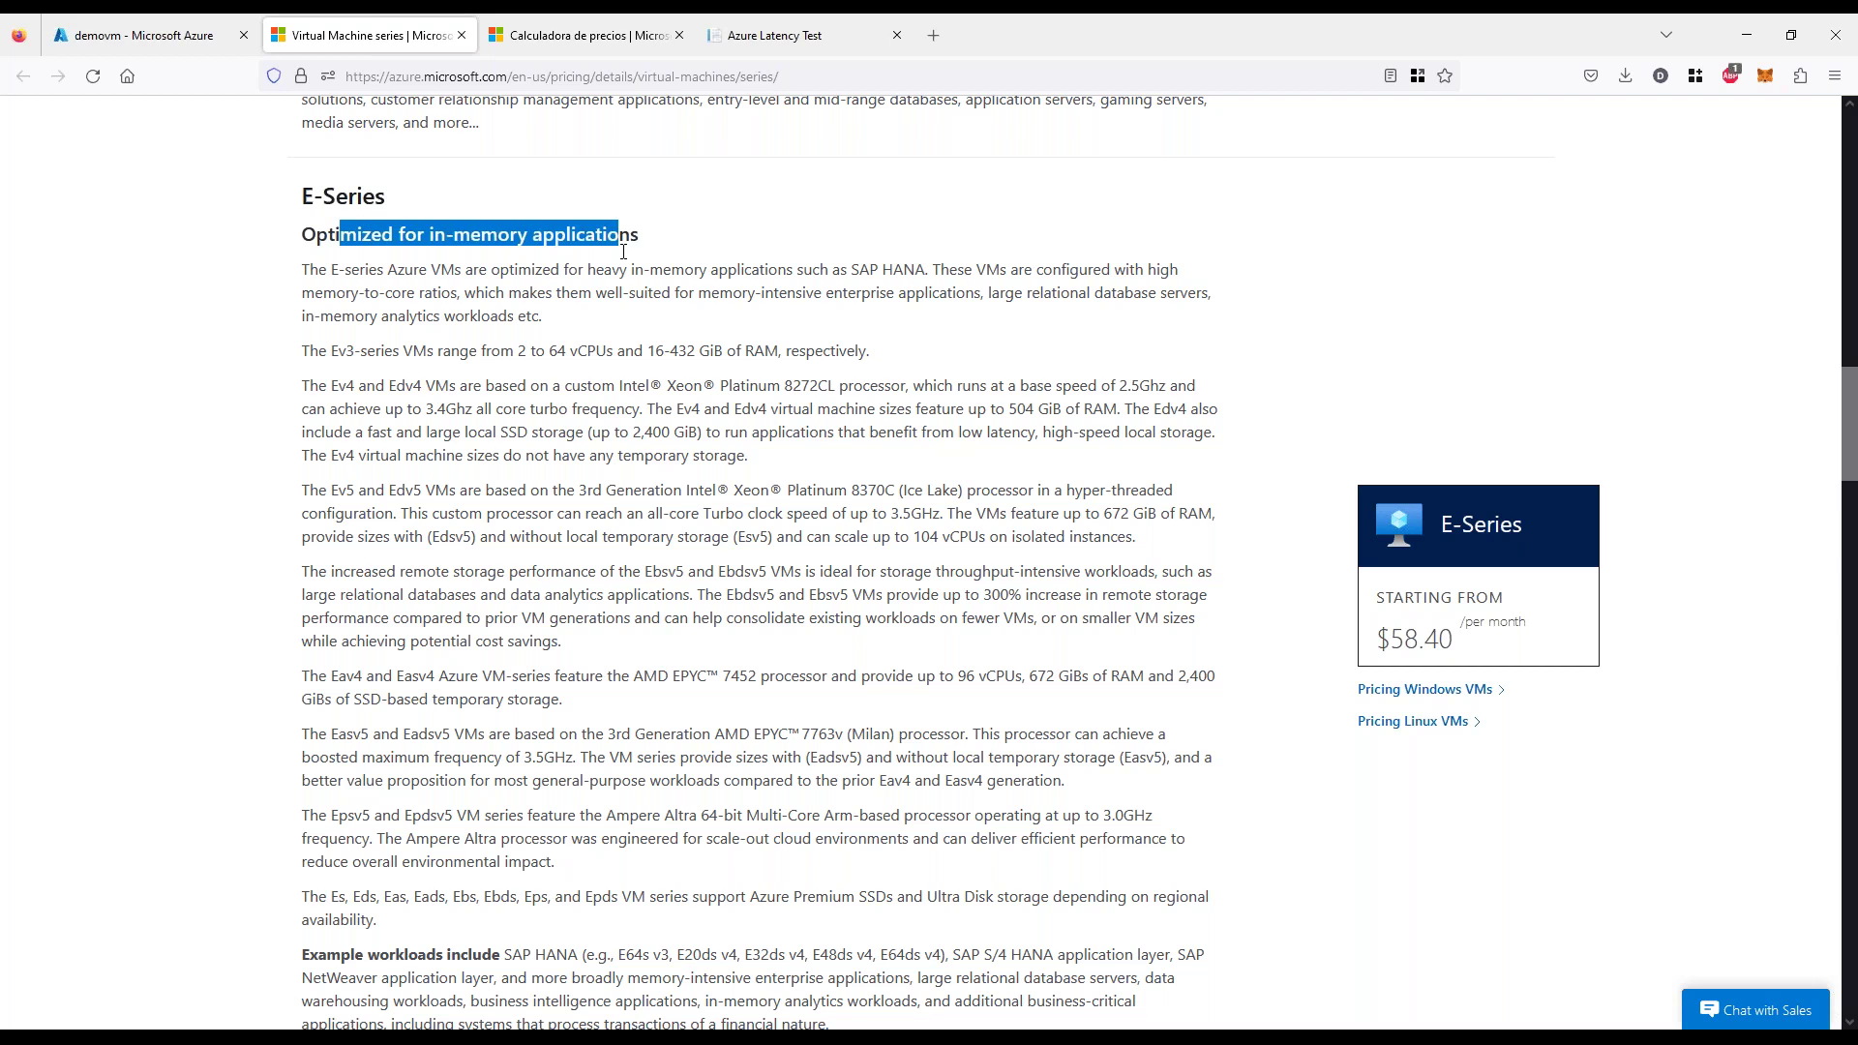
{"action": "scroll", "coordinate": [356, 568], "scroll_direction": "down", "scroll_amount": 6}
{"action": "left_click_drag", "start_coordinate": [356, 568], "coordinate": [619, 568]}
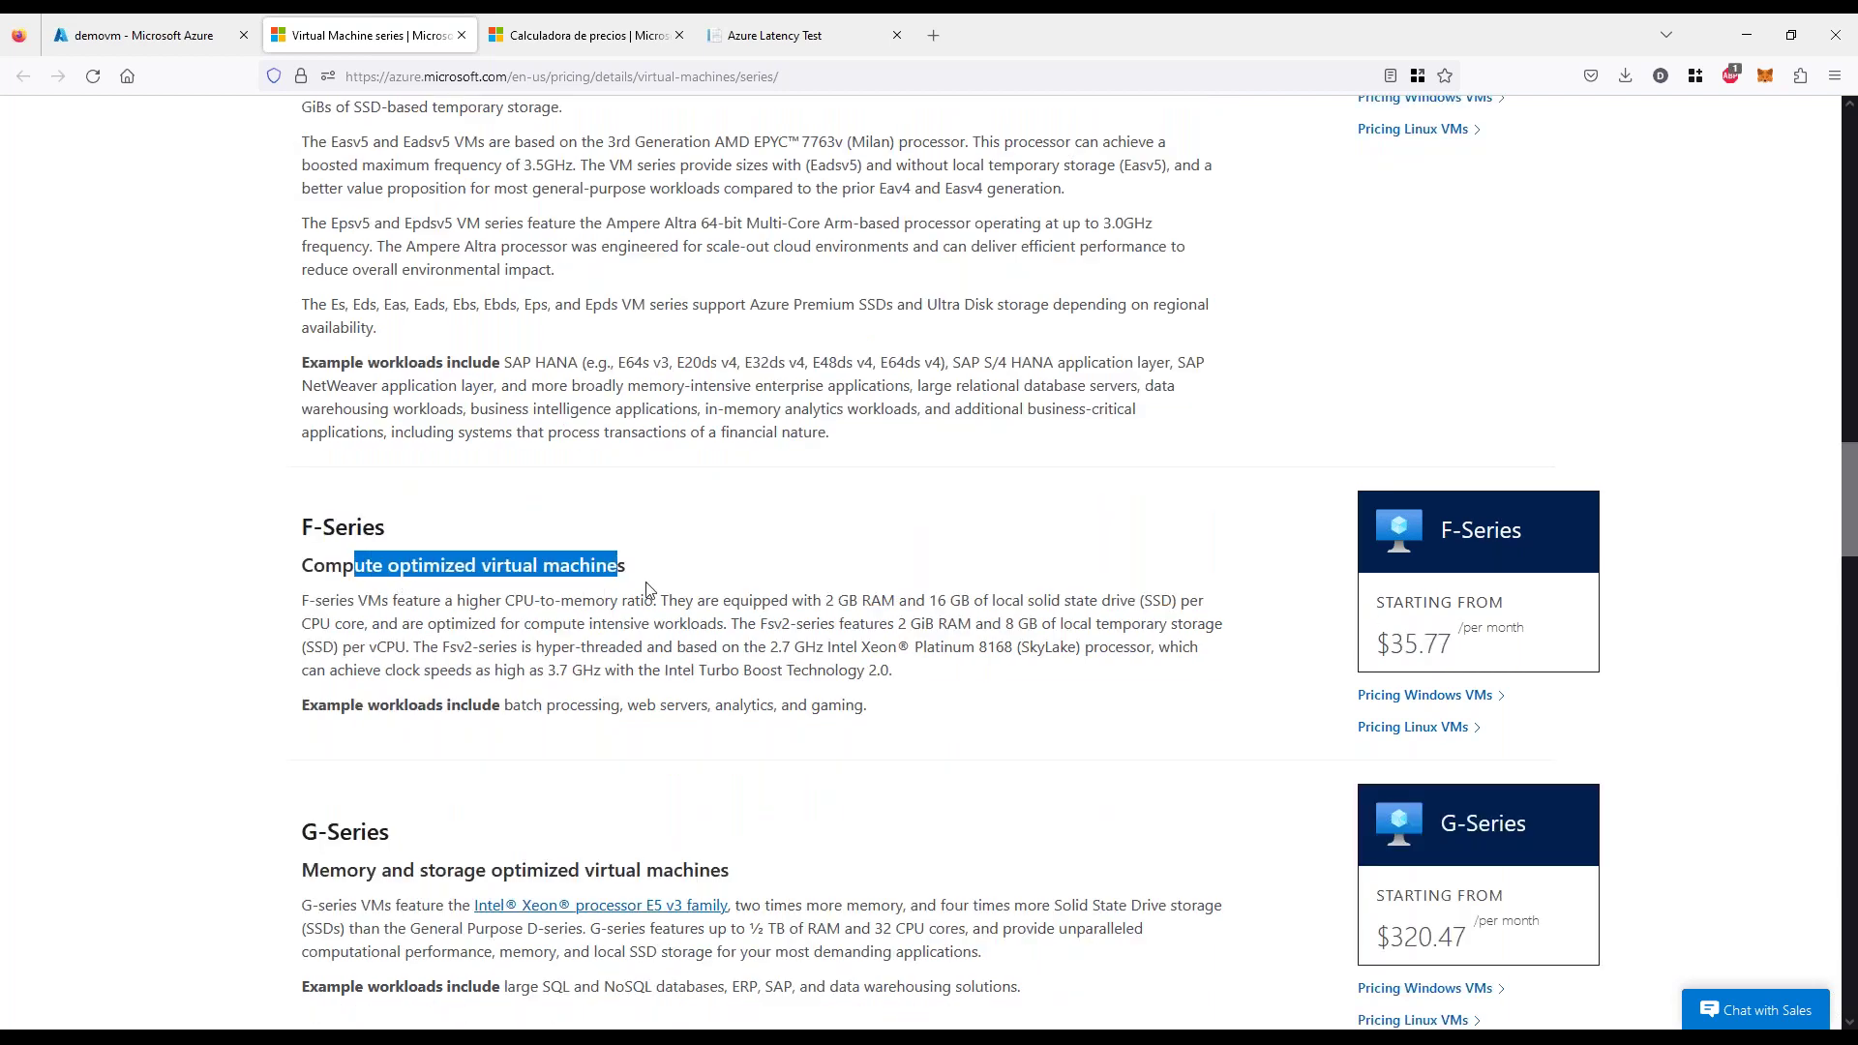
{"action": "scroll", "coordinate": [735, 658], "scroll_direction": "up", "scroll_amount": 4}
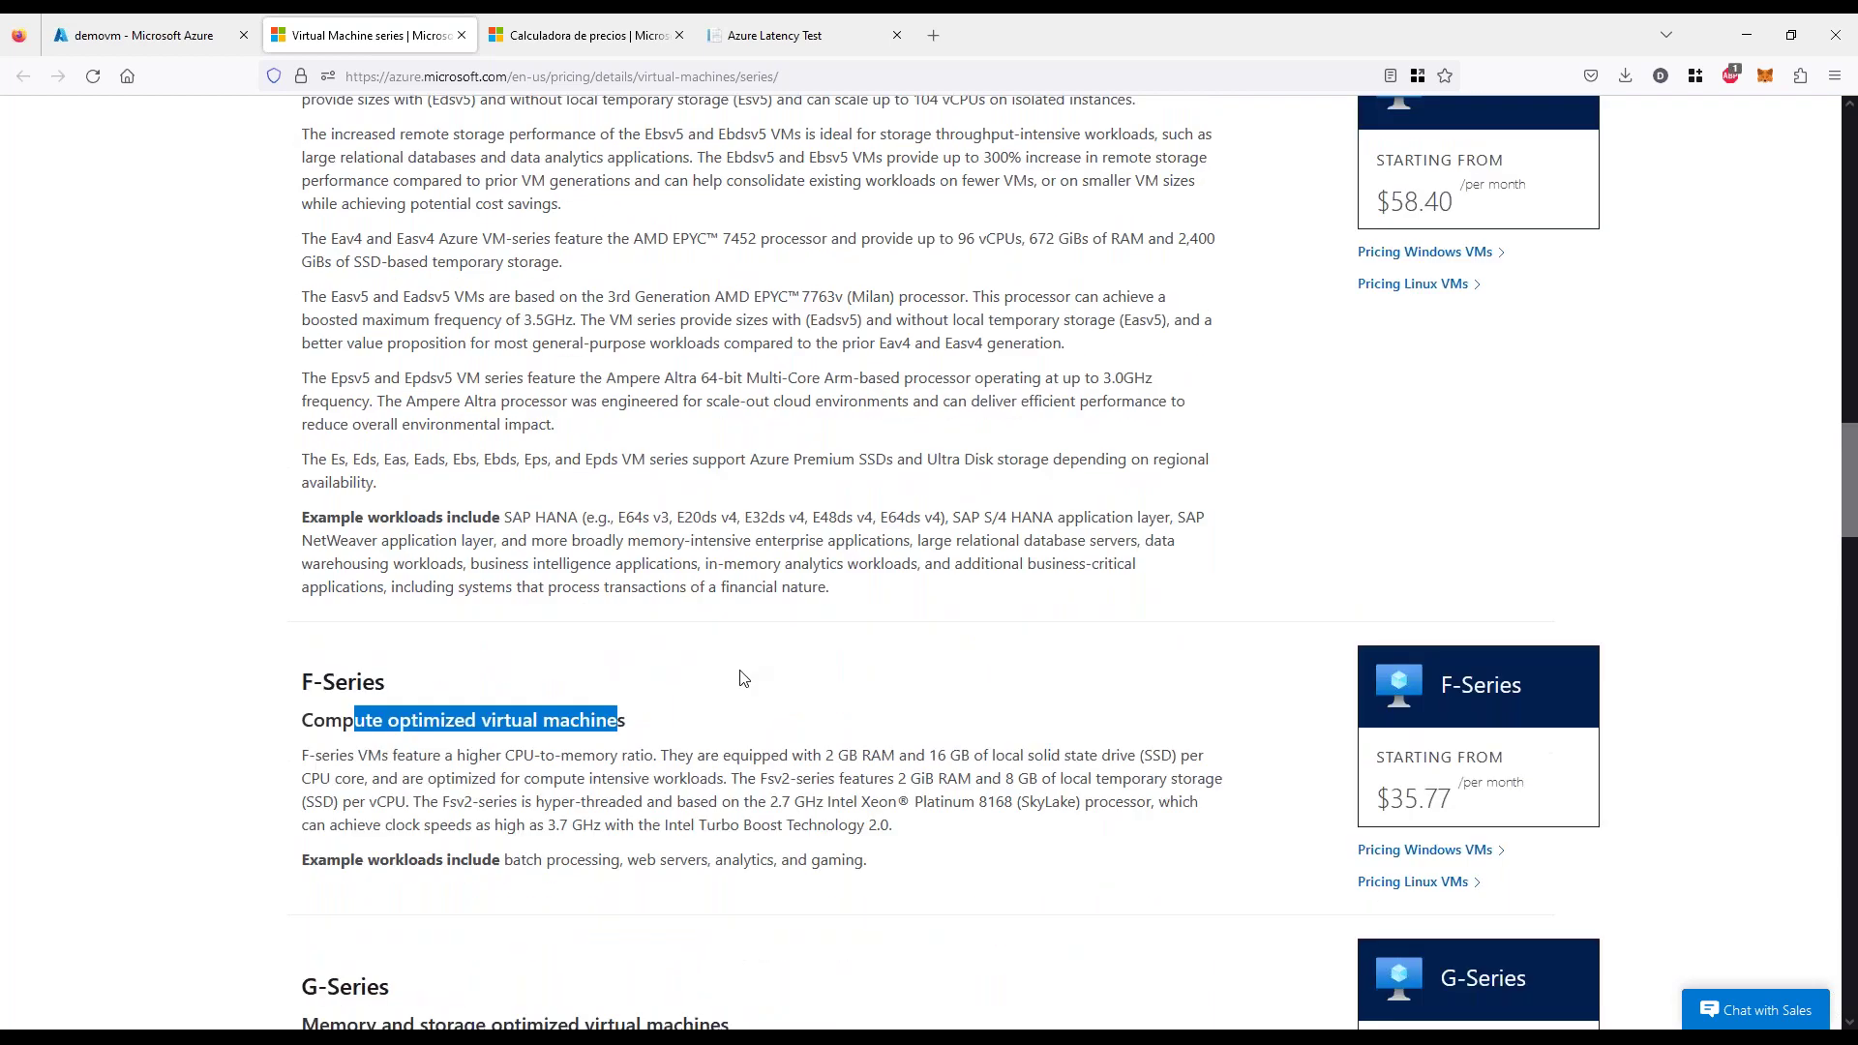
{"action": "left_click", "coordinate": [351, 761]}
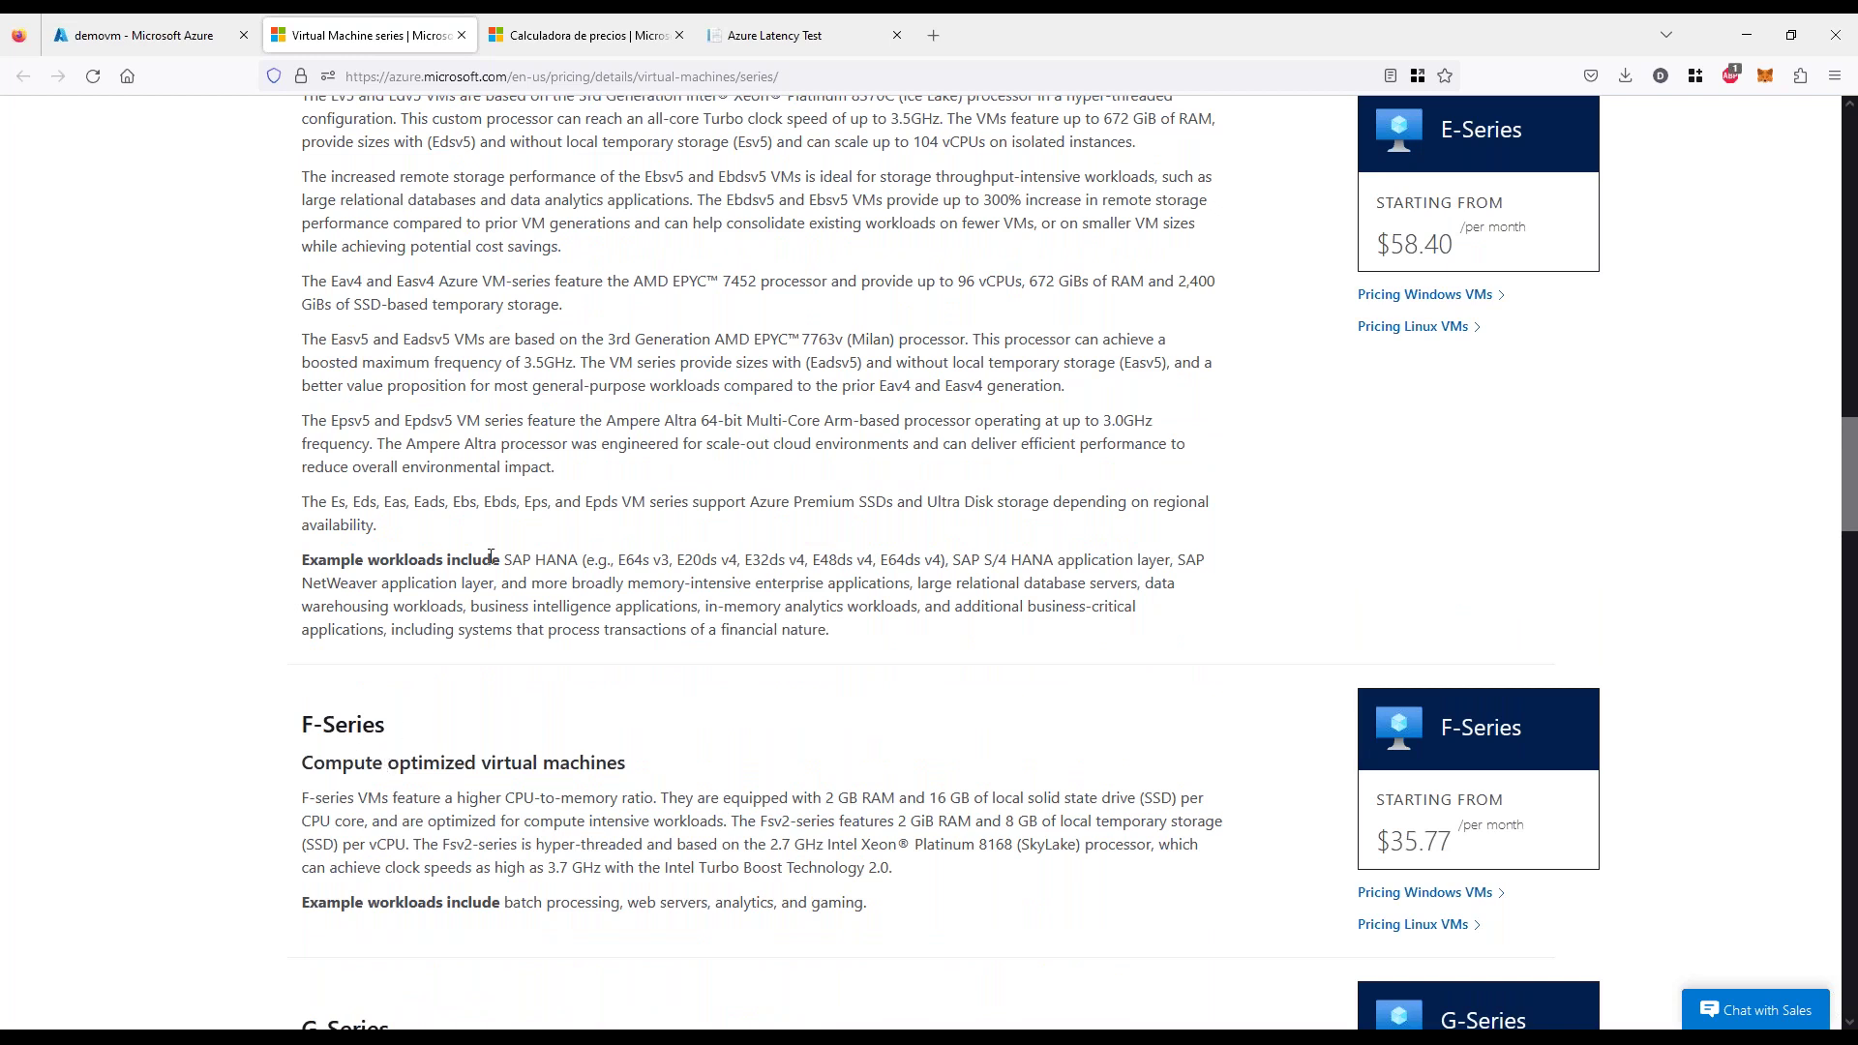
{"action": "scroll", "coordinate": [477, 486], "scroll_direction": "up", "scroll_amount": 8}
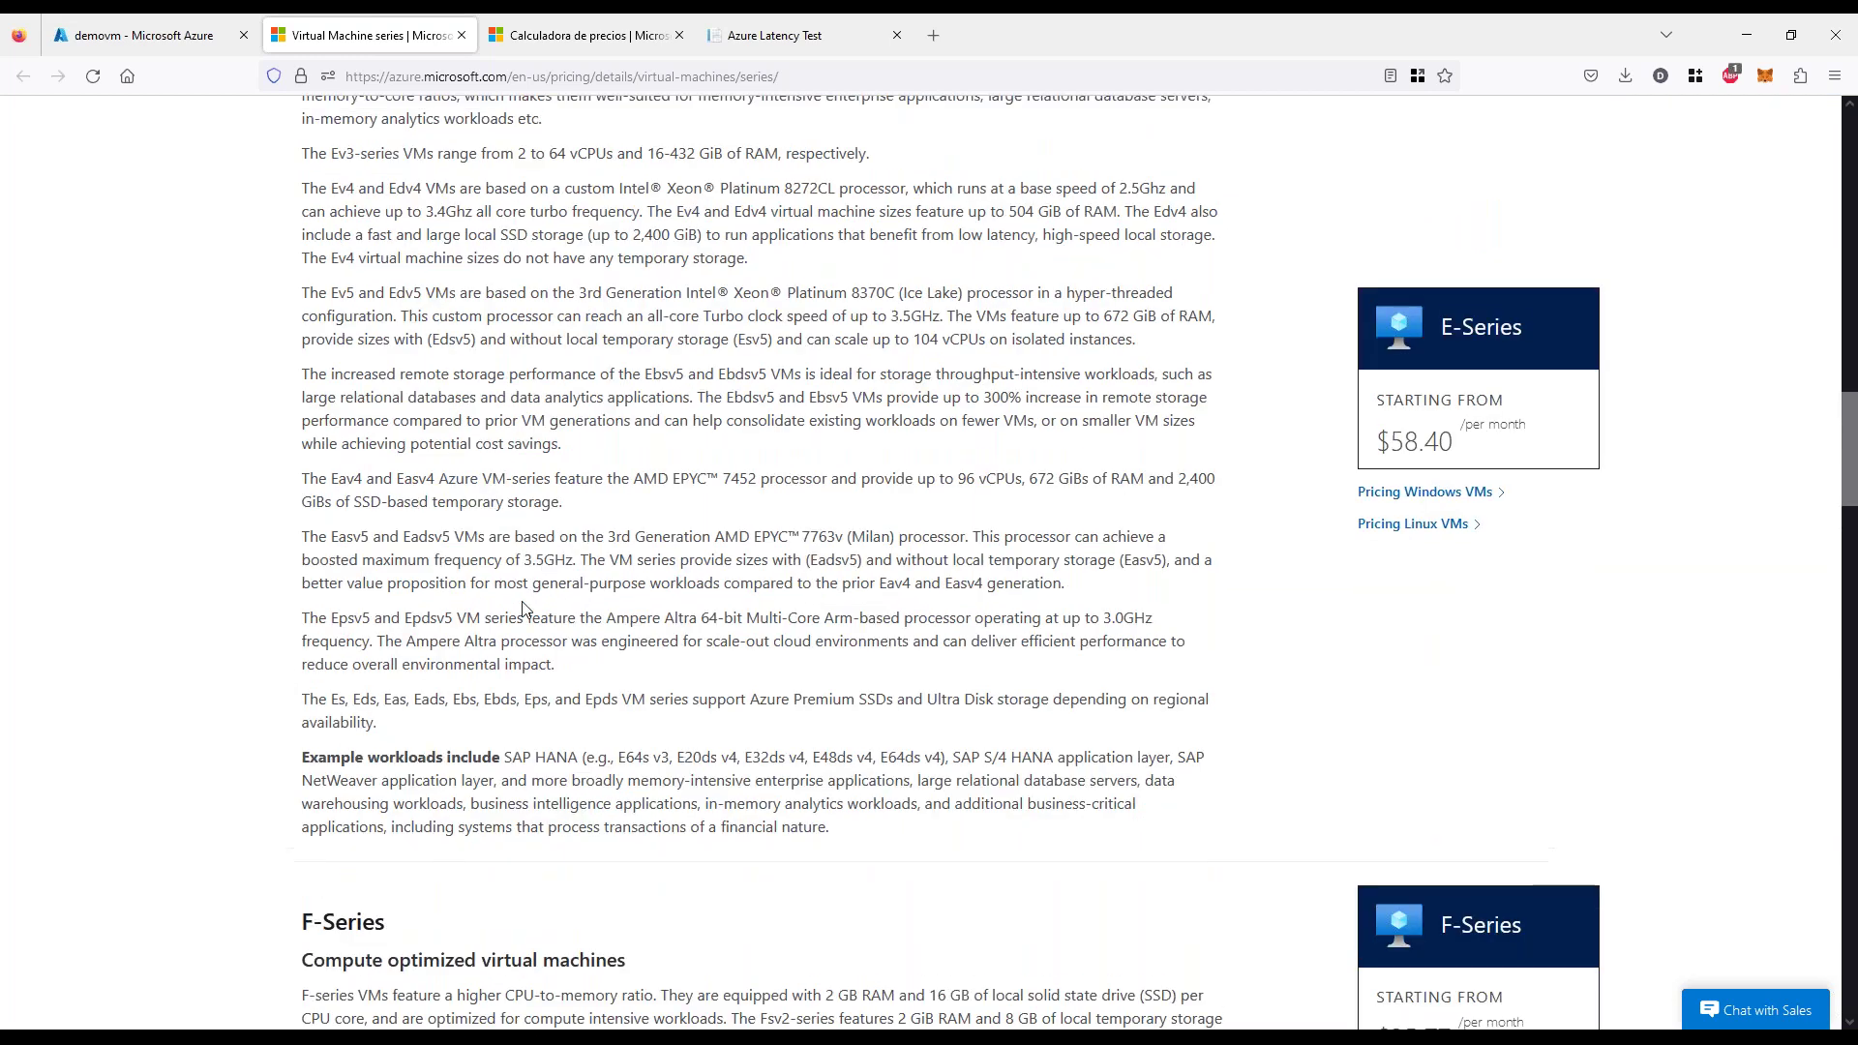
{"action": "left_click_drag", "start_coordinate": [413, 490], "coordinate": [807, 899]}
{"action": "left_click", "coordinate": [807, 899]}
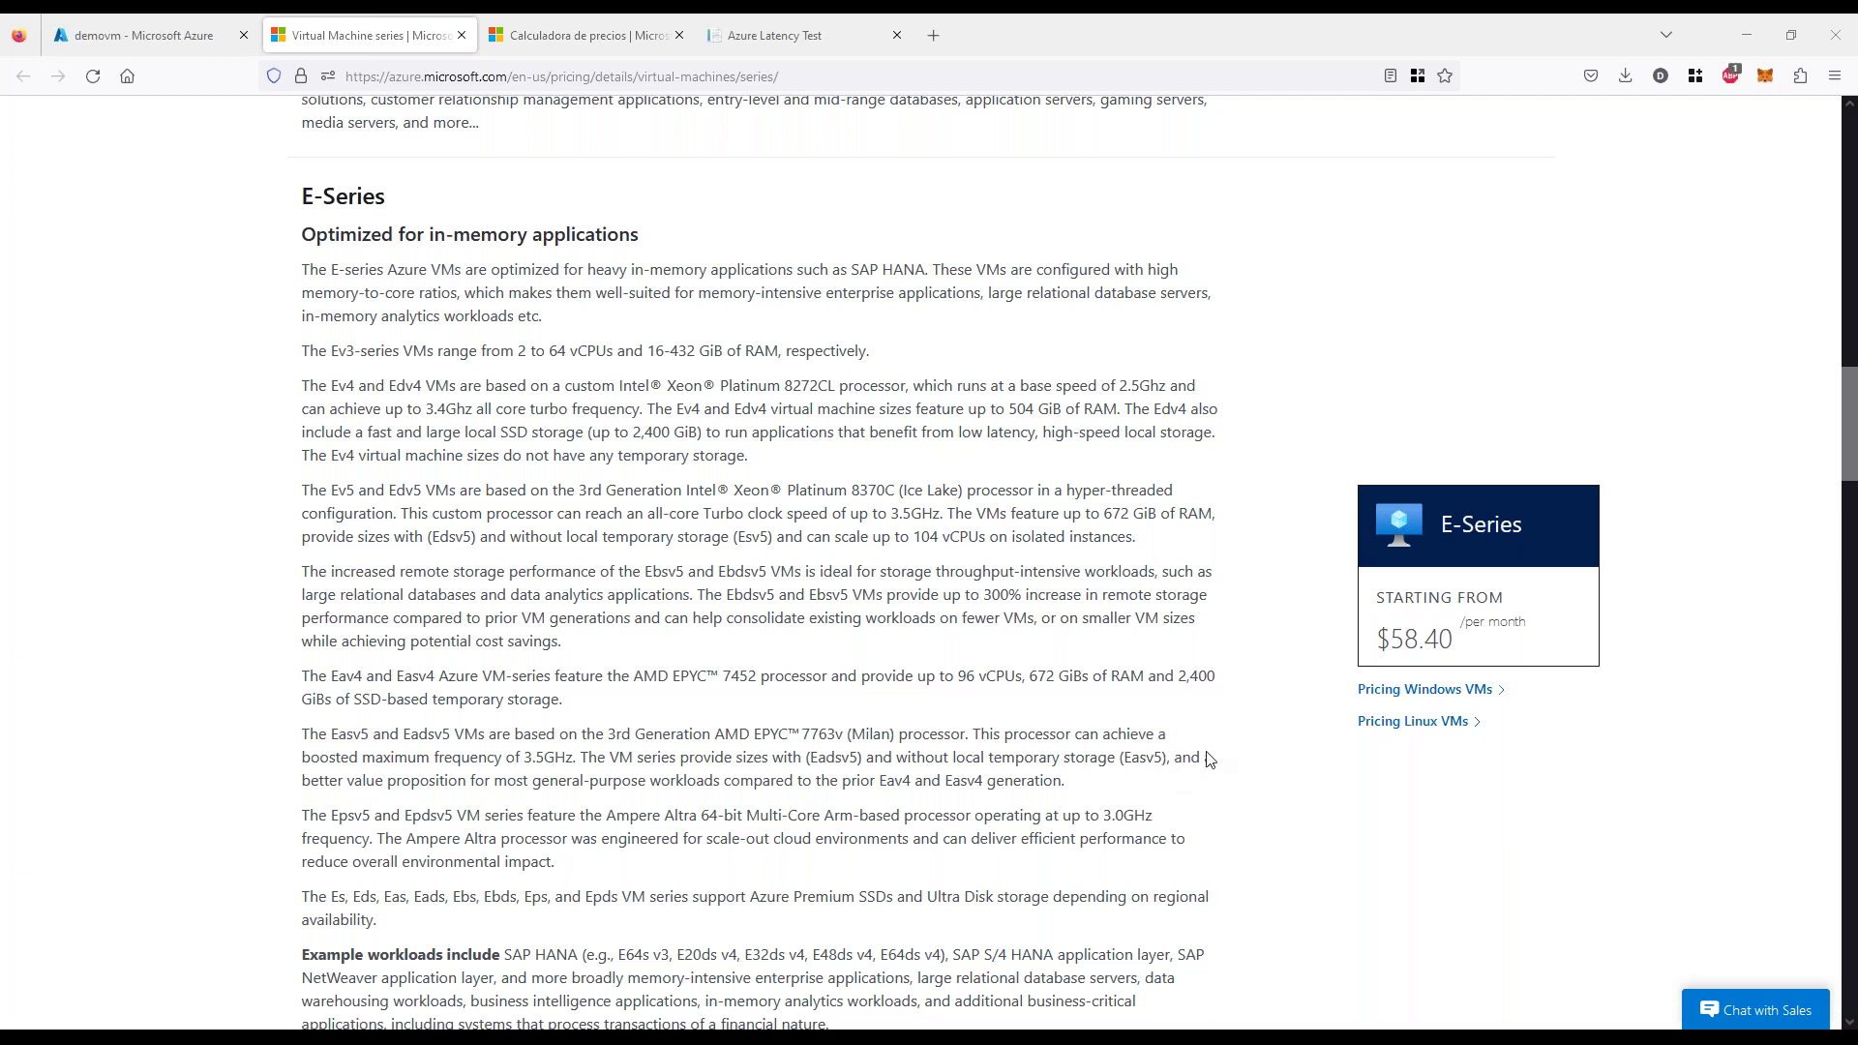
Return to the pricing calculator, compare the one-year and three-year reservations for the virtual machine, and choose 3 años de reserva
{"action": "left_click", "coordinate": [601, 35]}
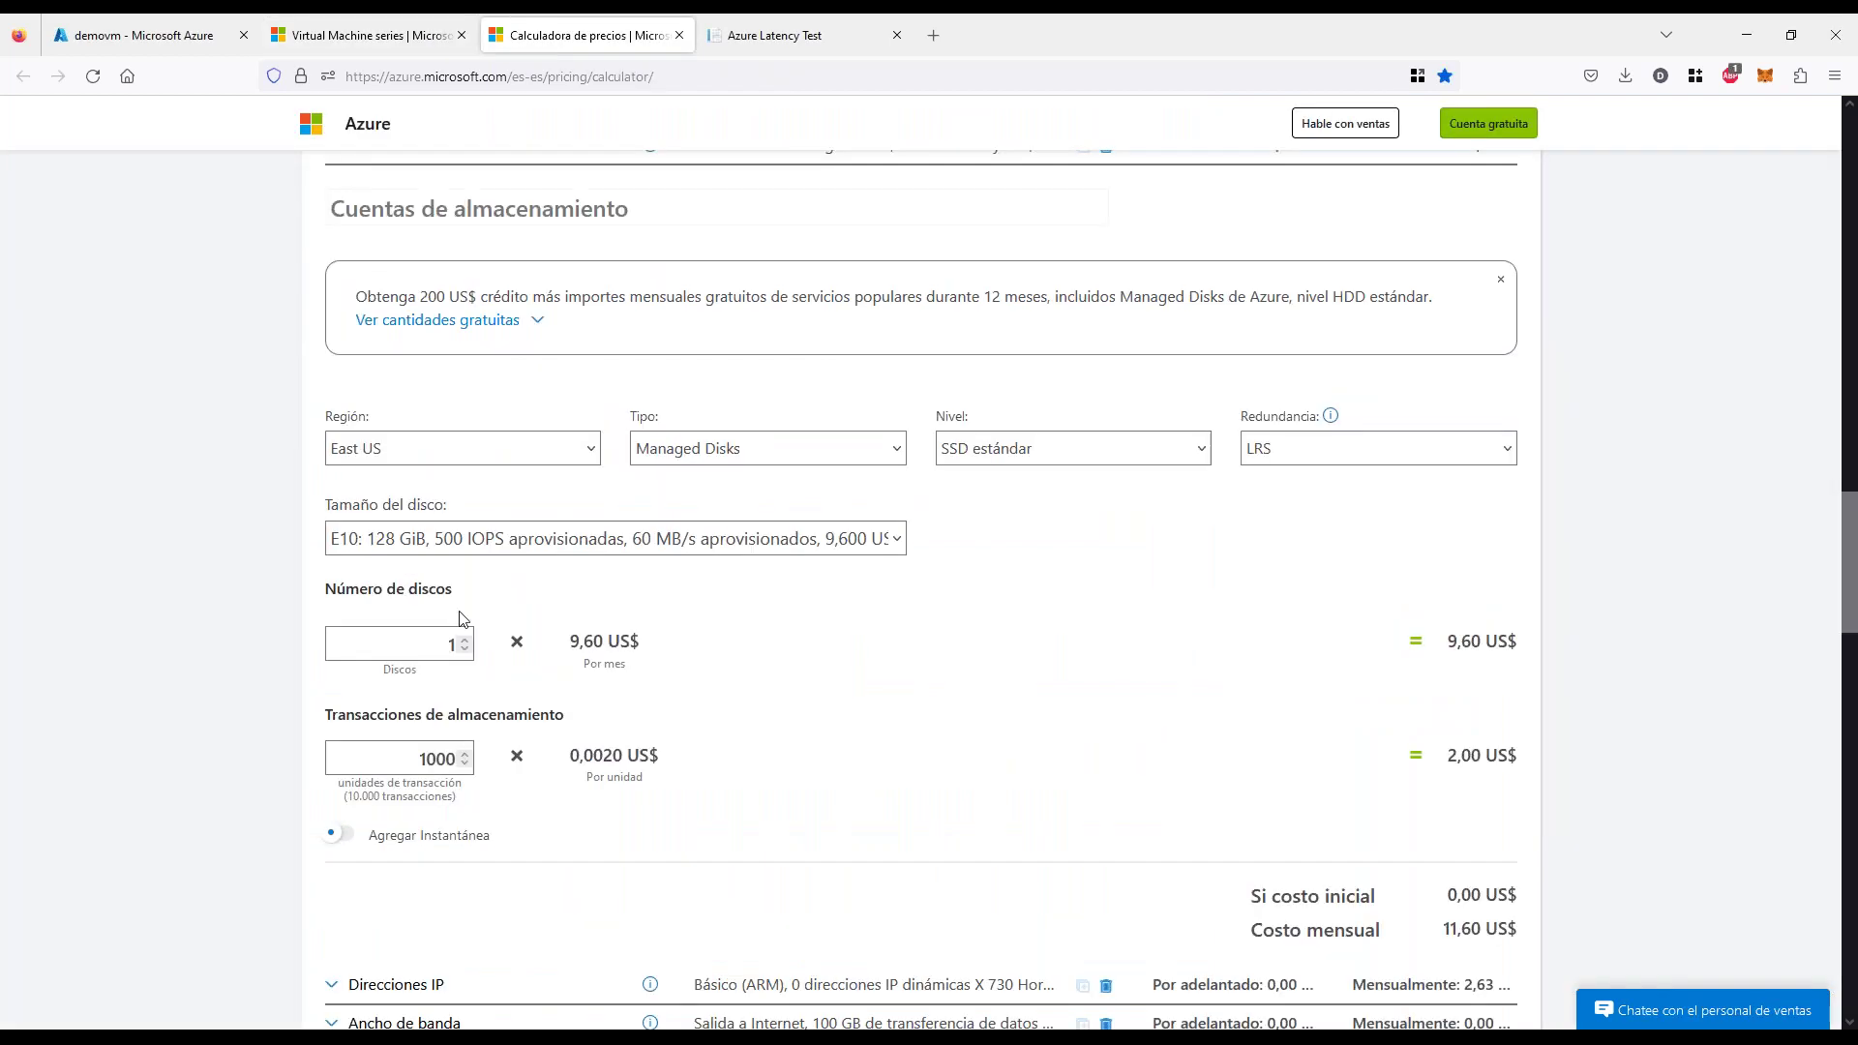
{"action": "scroll", "coordinate": [356, 564], "scroll_direction": "up", "scroll_amount": 10}
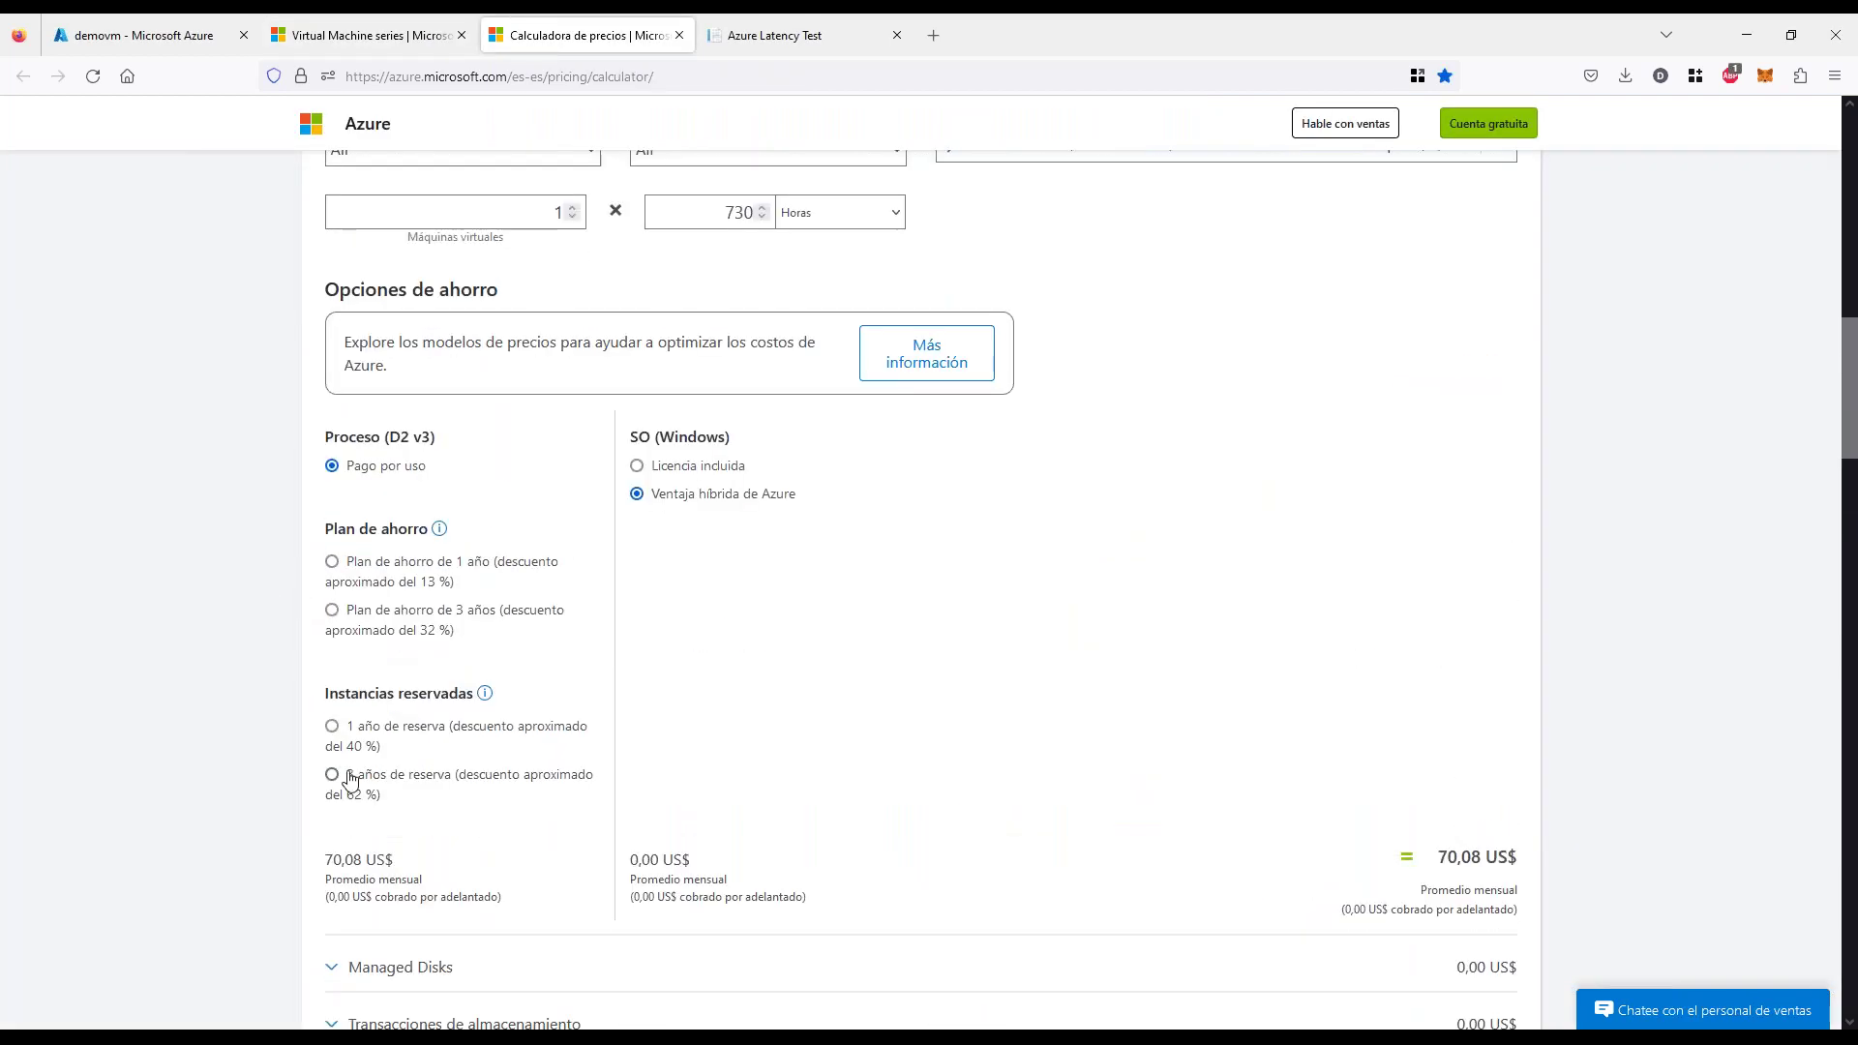
{"action": "left_click", "coordinate": [332, 725]}
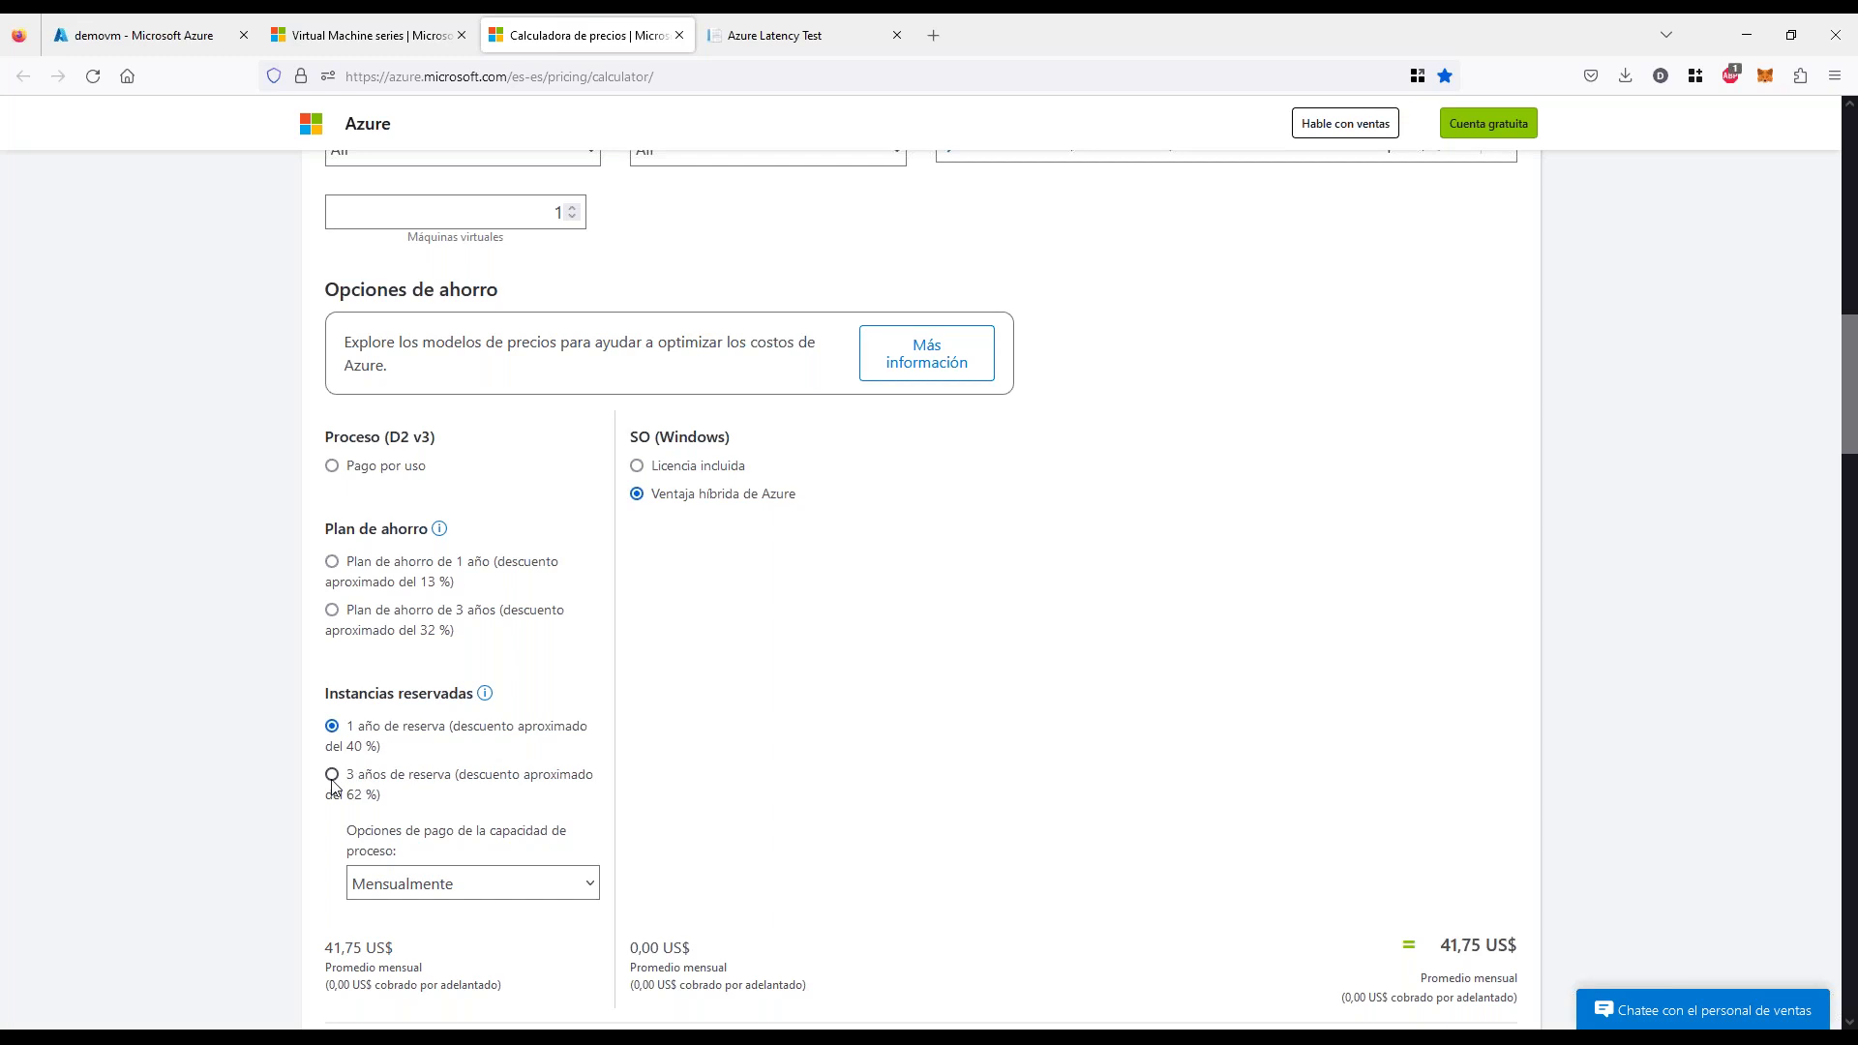
{"action": "left_click", "coordinate": [331, 774]}
{"action": "left_click", "coordinate": [332, 725]}
{"action": "left_click", "coordinate": [331, 774]}
{"action": "left_click_drag", "start_coordinate": [325, 948], "coordinate": [393, 948]}
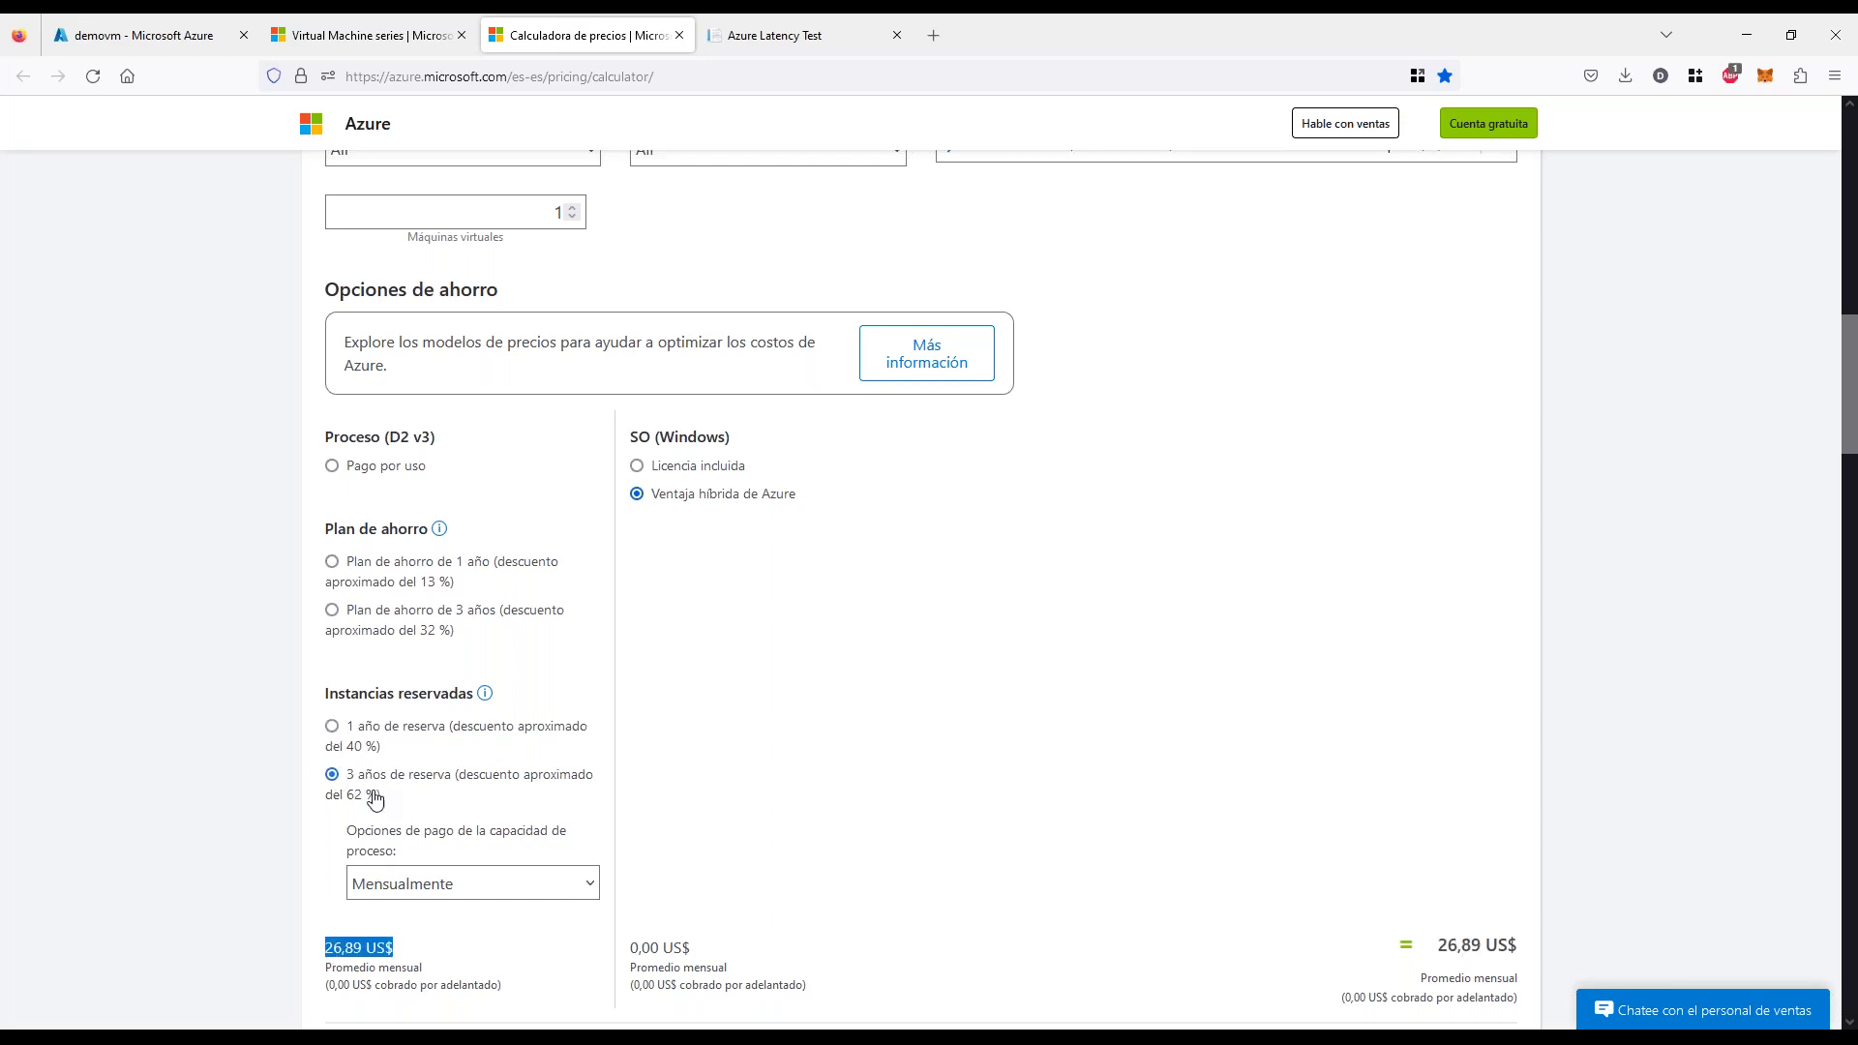
{"action": "left_click_drag", "start_coordinate": [379, 797], "coordinate": [329, 795]}
{"action": "left_click", "coordinate": [232, 775]}
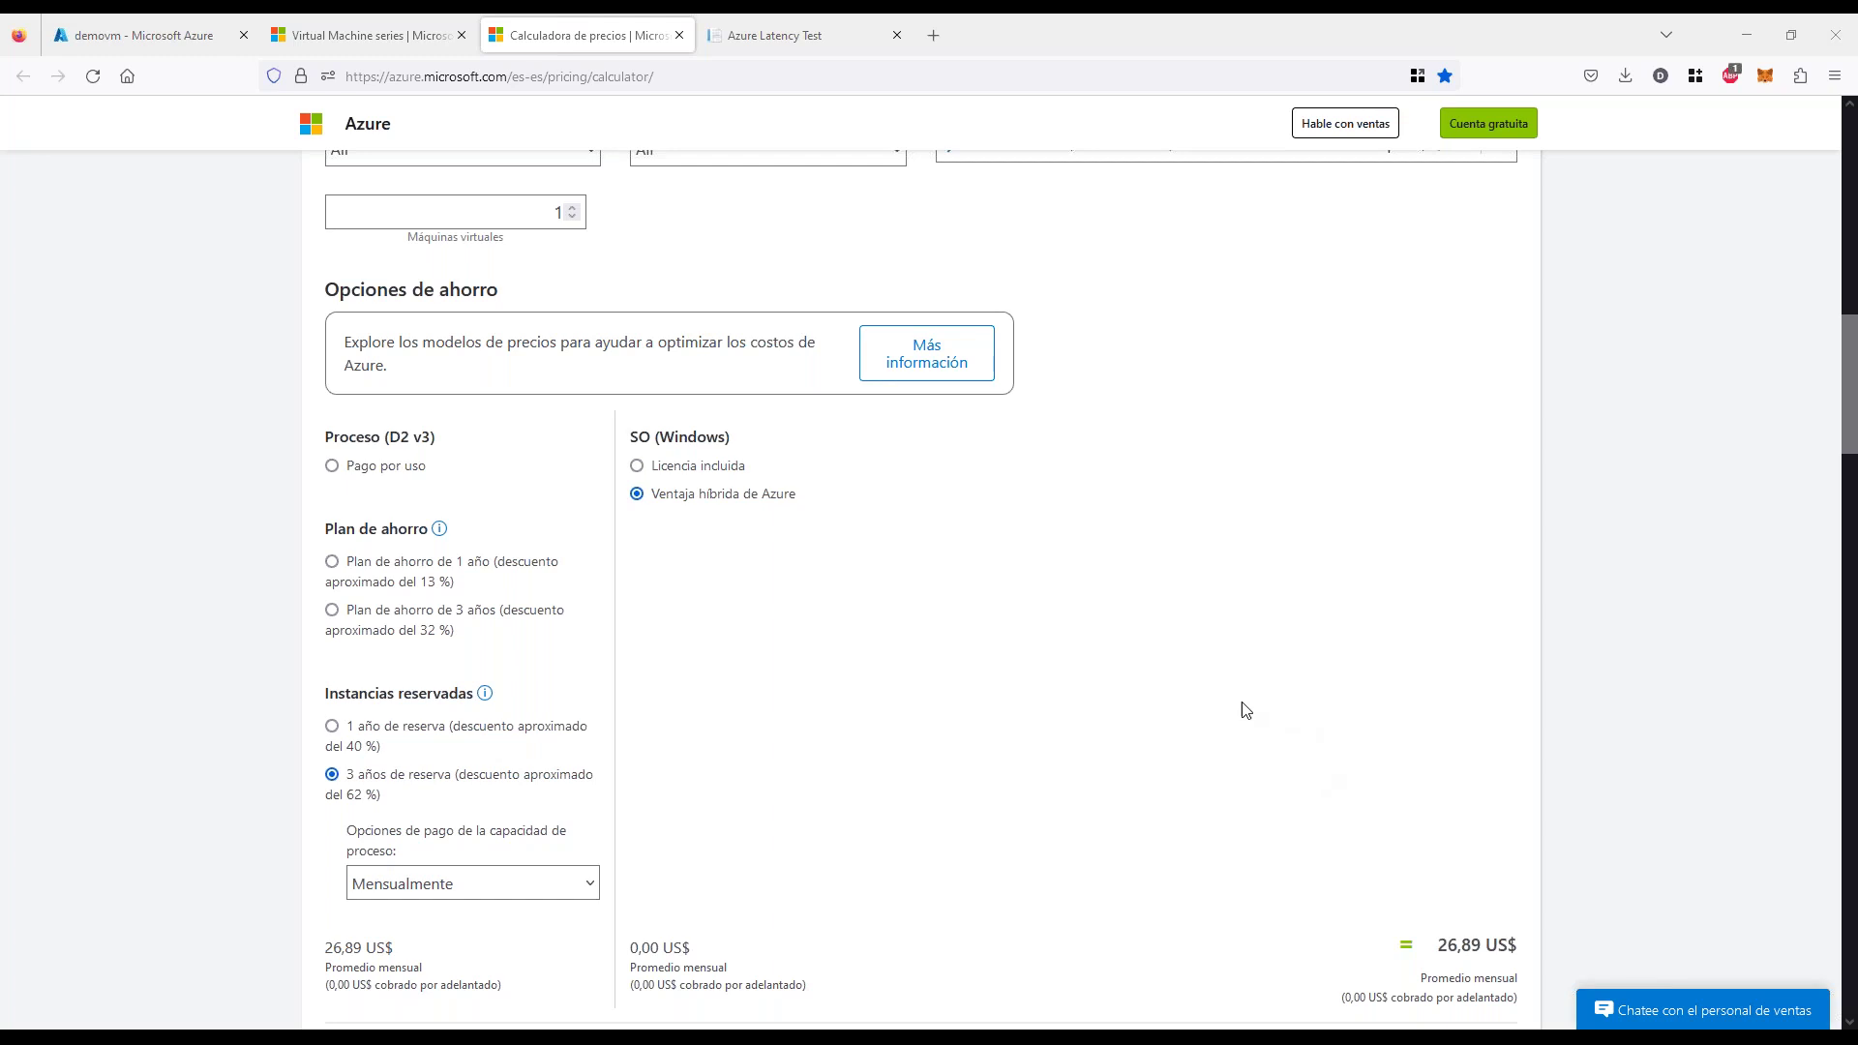
Switch to the Azure portal, open demovm's Size settings and expand the B-Series sizes to review their monthly costs
{"action": "left_click", "coordinate": [137, 29]}
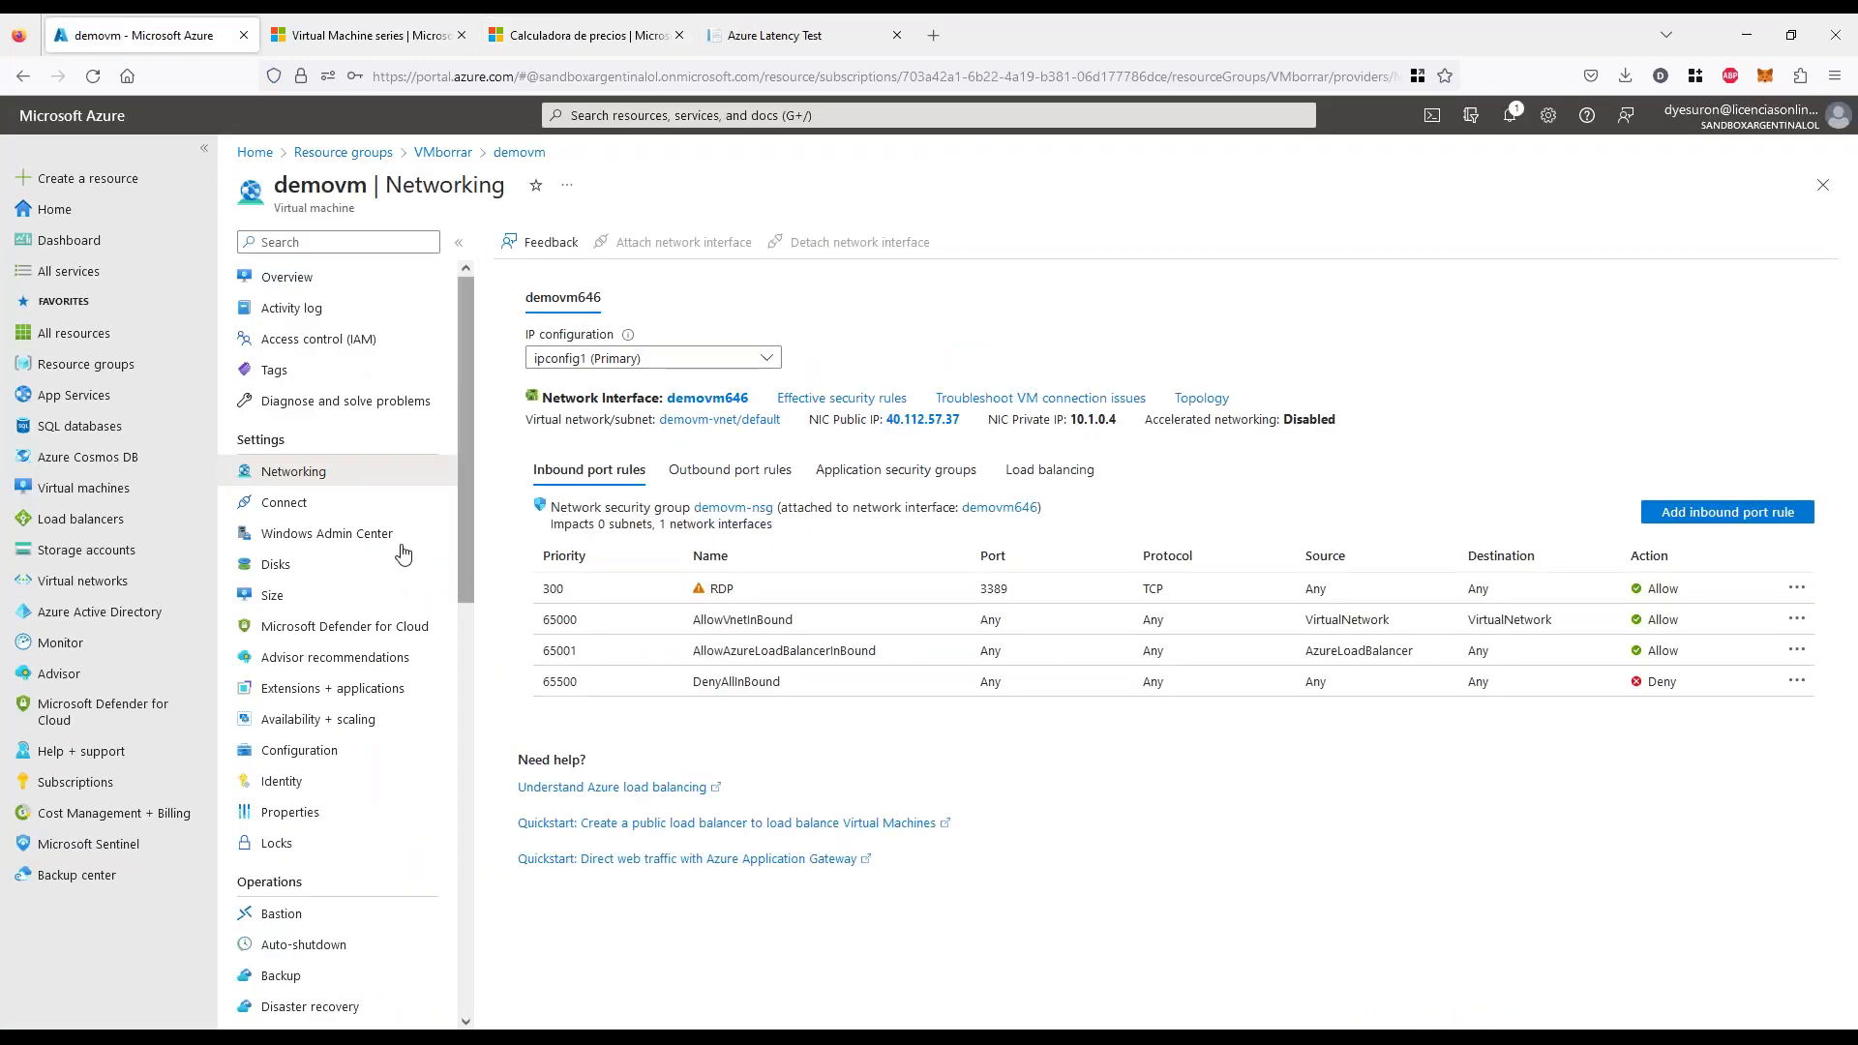
{"action": "left_click", "coordinate": [273, 598]}
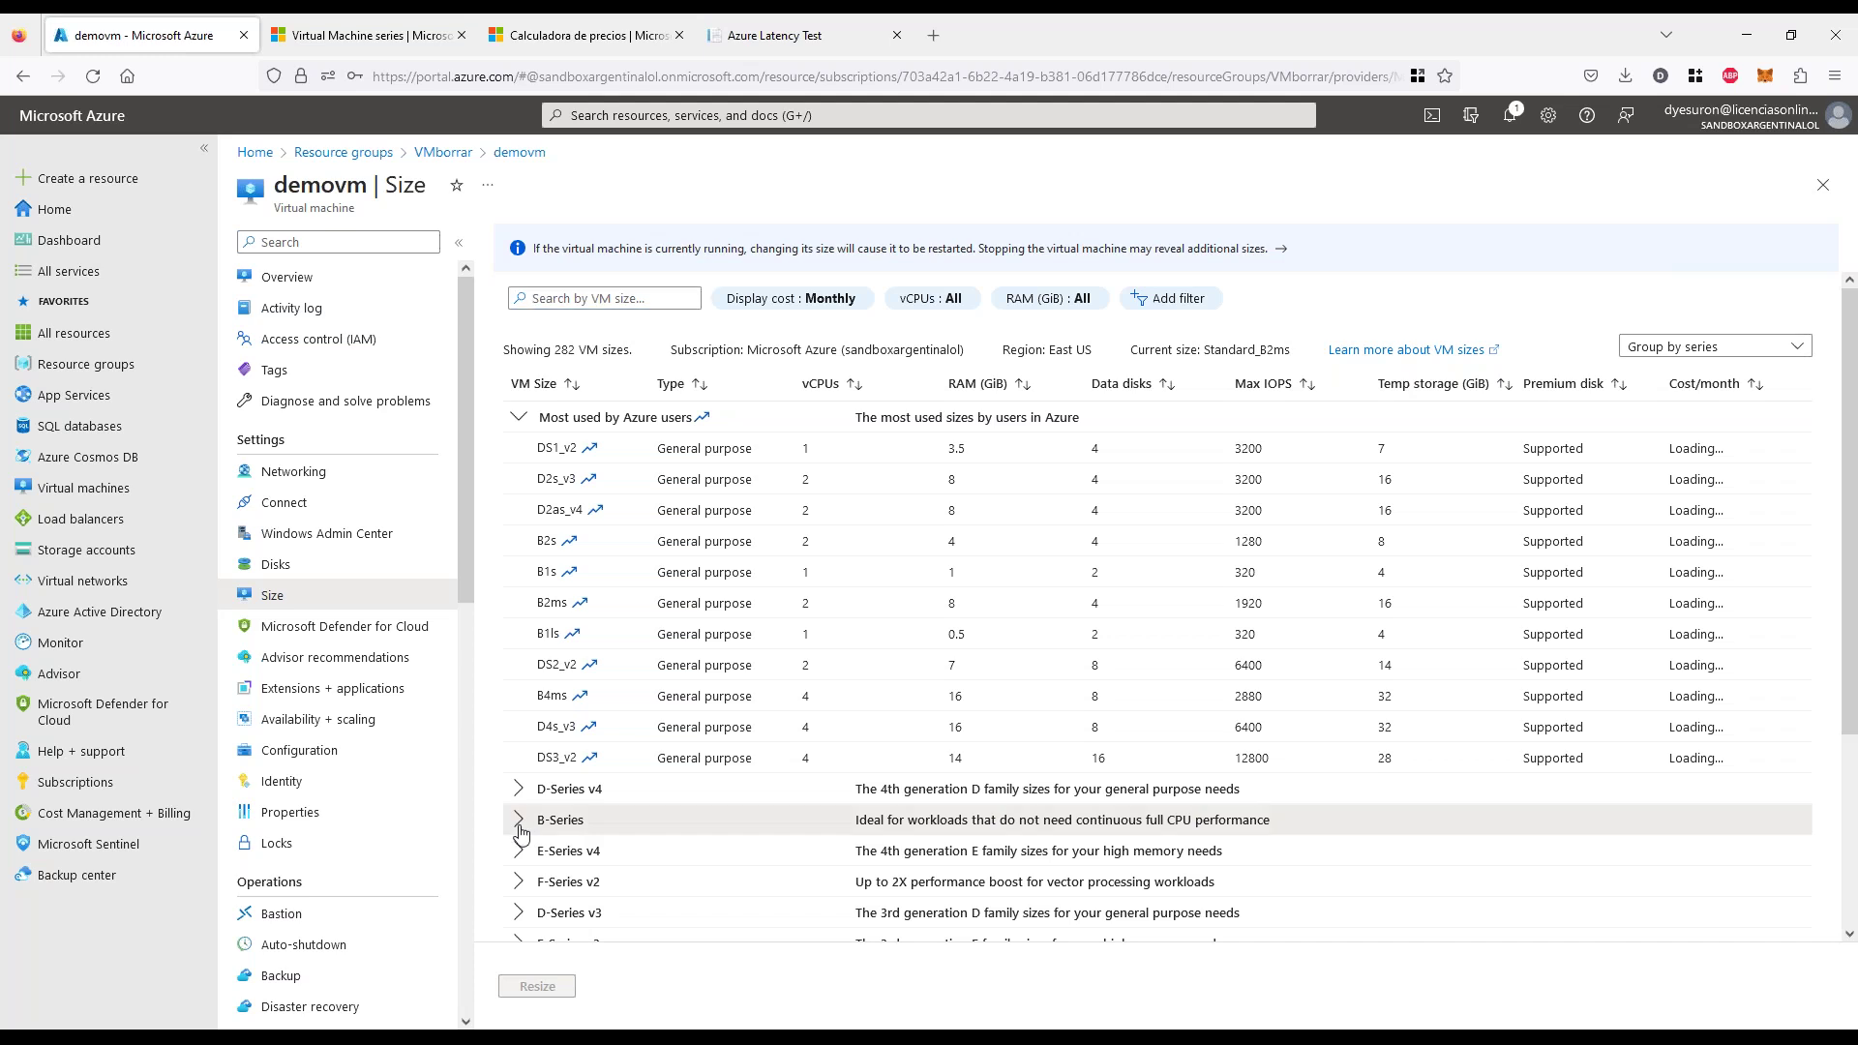
{"action": "left_click", "coordinate": [541, 822]}
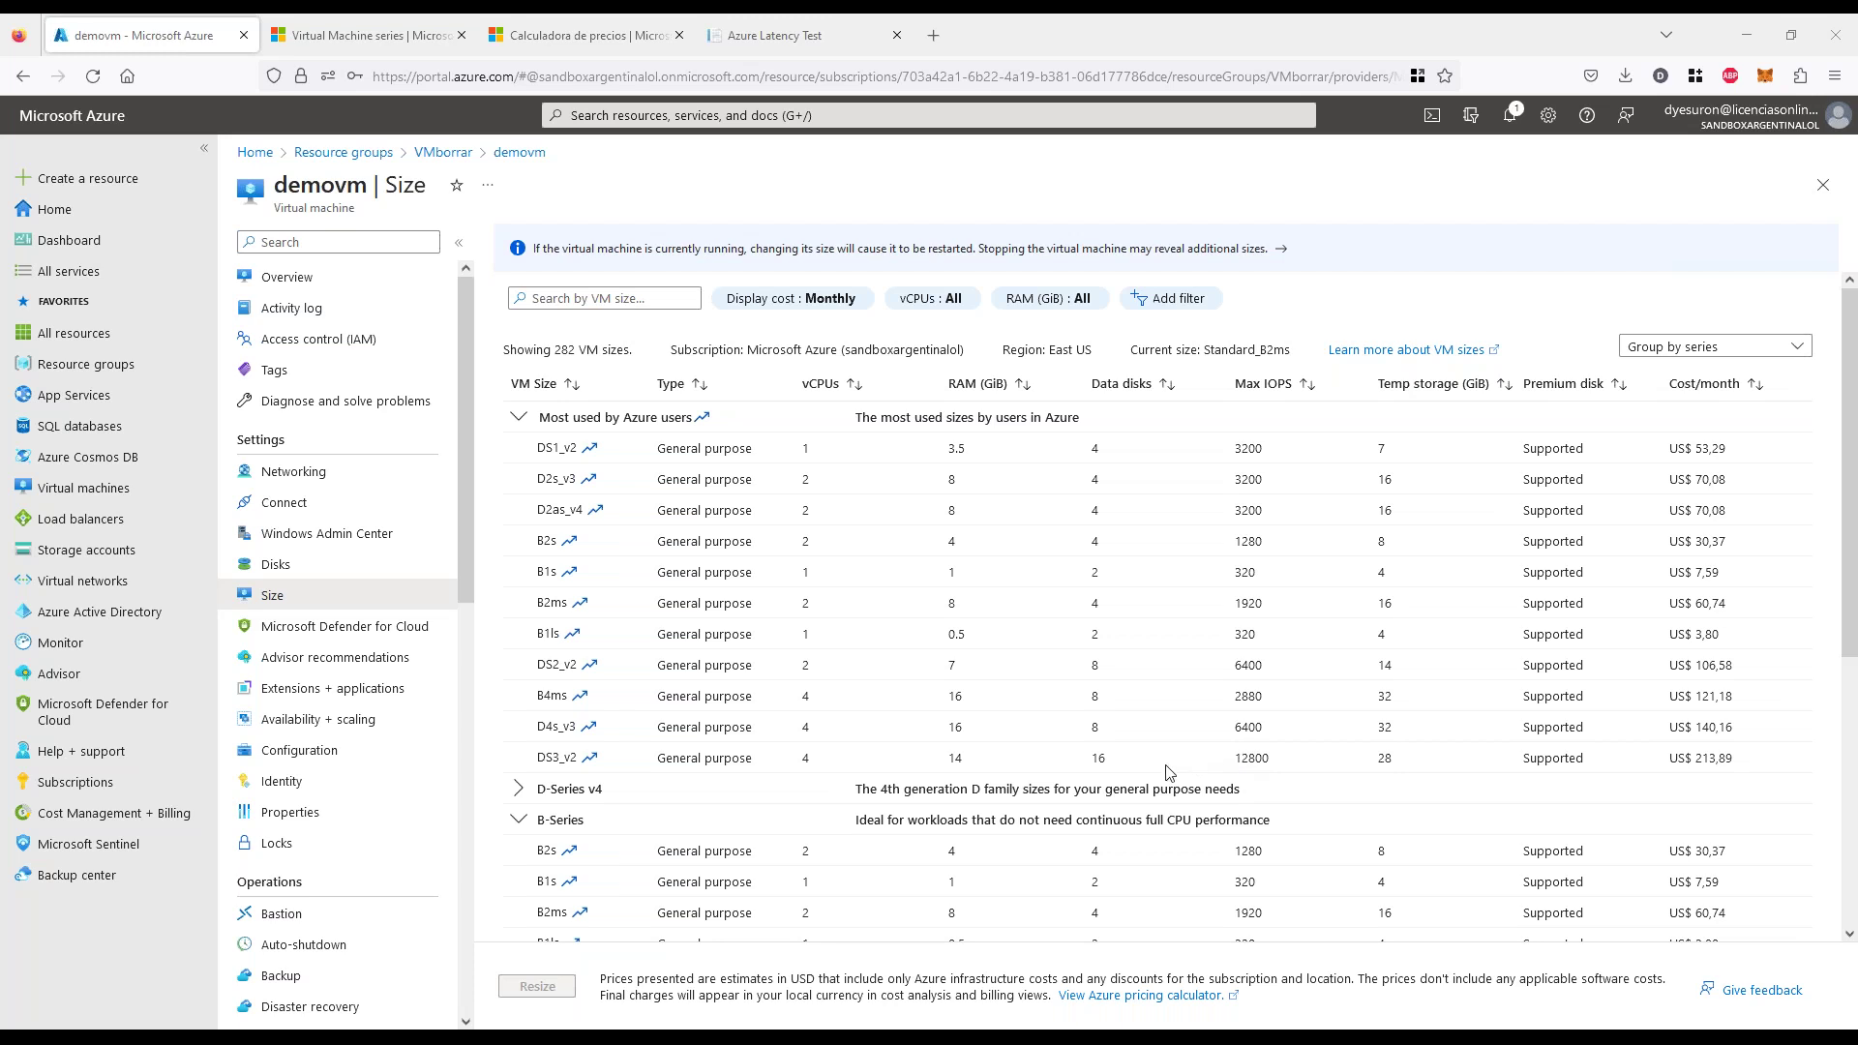
Switch to the pricing calculator, set the virtual machine's instance to D4ads v5, and check its monthly cost
{"action": "left_click", "coordinate": [578, 34]}
{"action": "scroll", "coordinate": [799, 681], "scroll_direction": "up", "scroll_amount": 1}
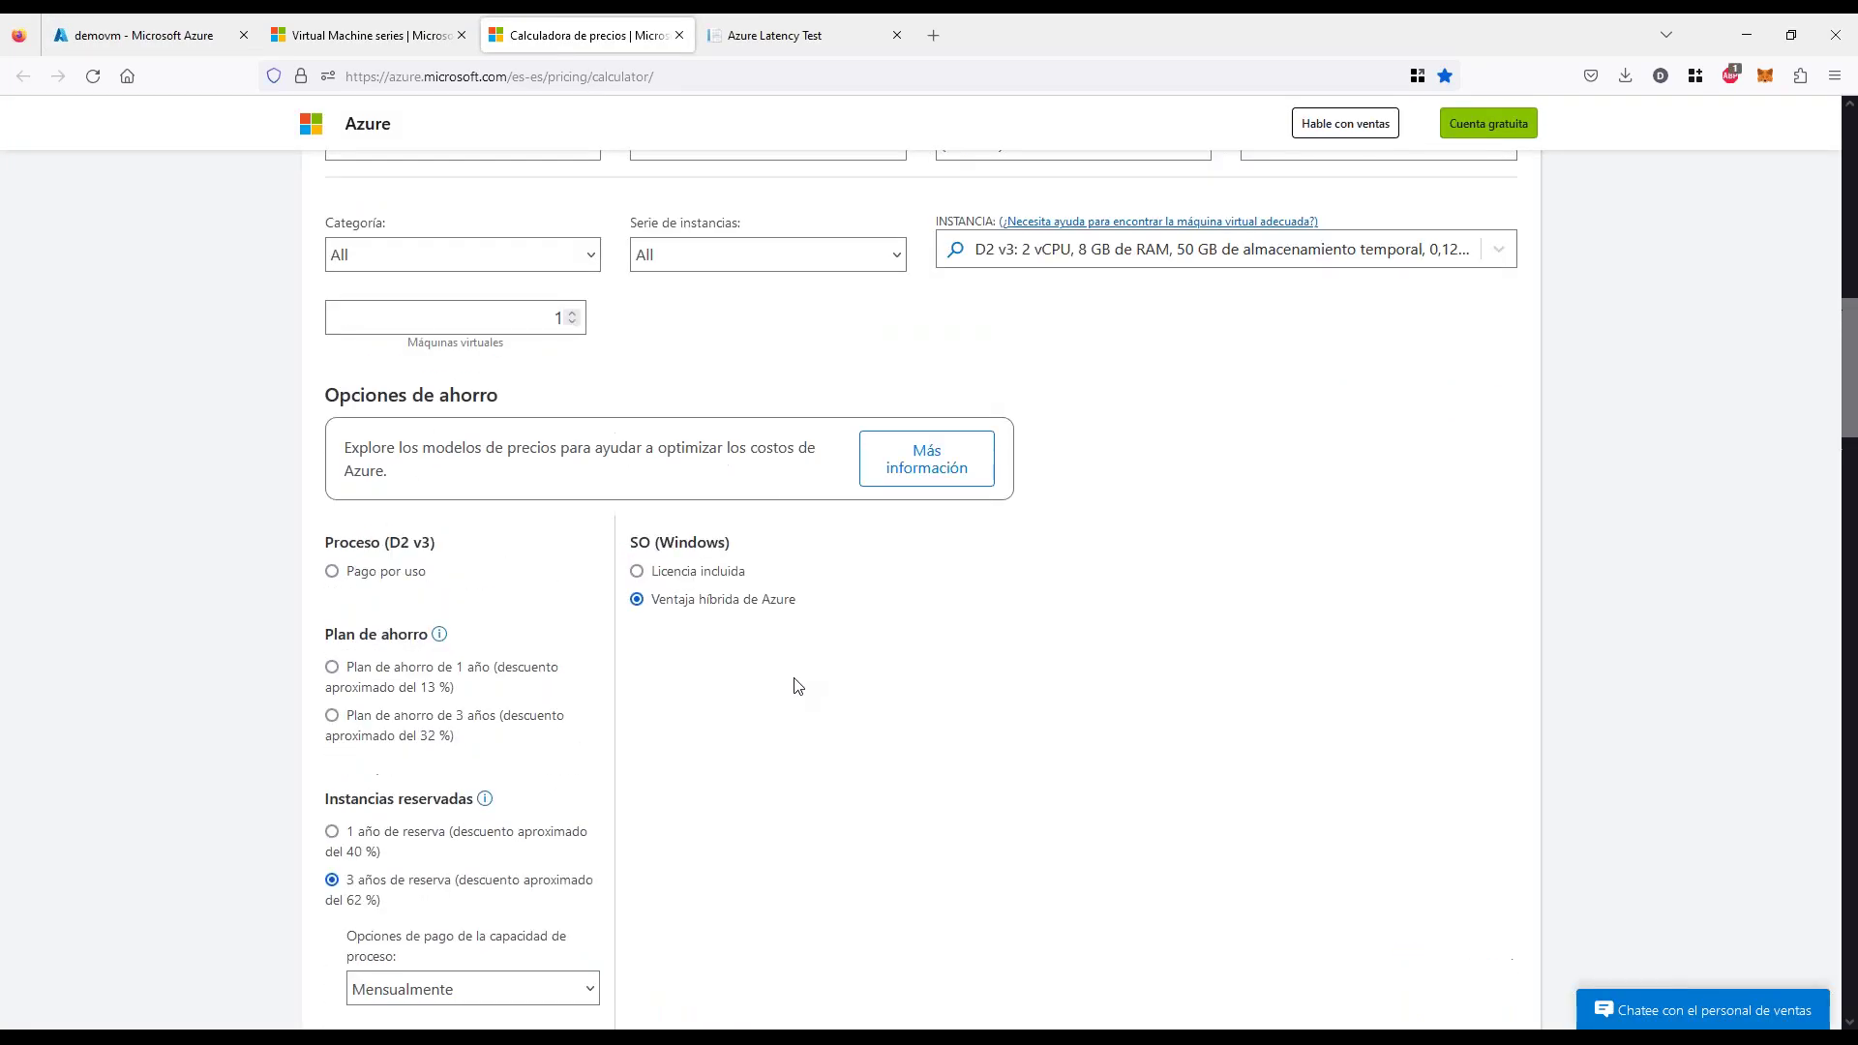
{"action": "scroll", "coordinate": [798, 685], "scroll_direction": "up", "scroll_amount": 1}
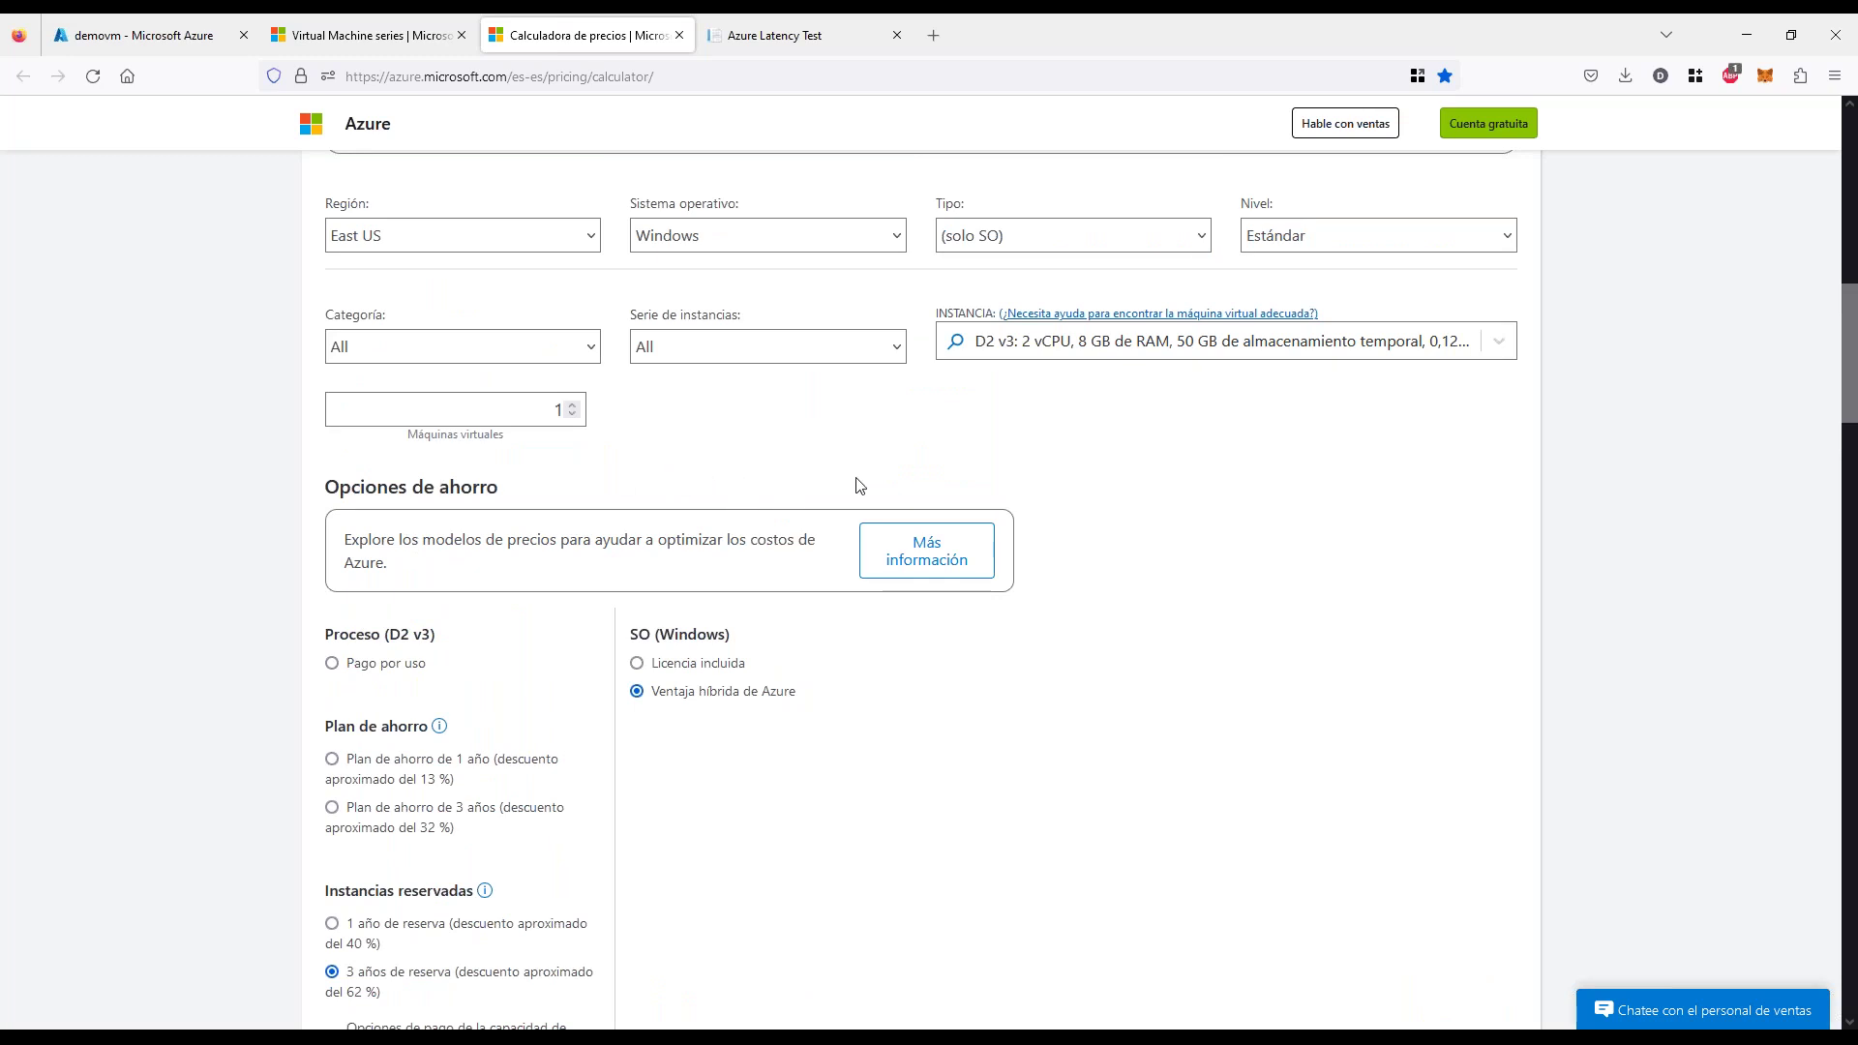
{"action": "left_click", "coordinate": [1025, 354]}
{"action": "left_click", "coordinate": [977, 466]}
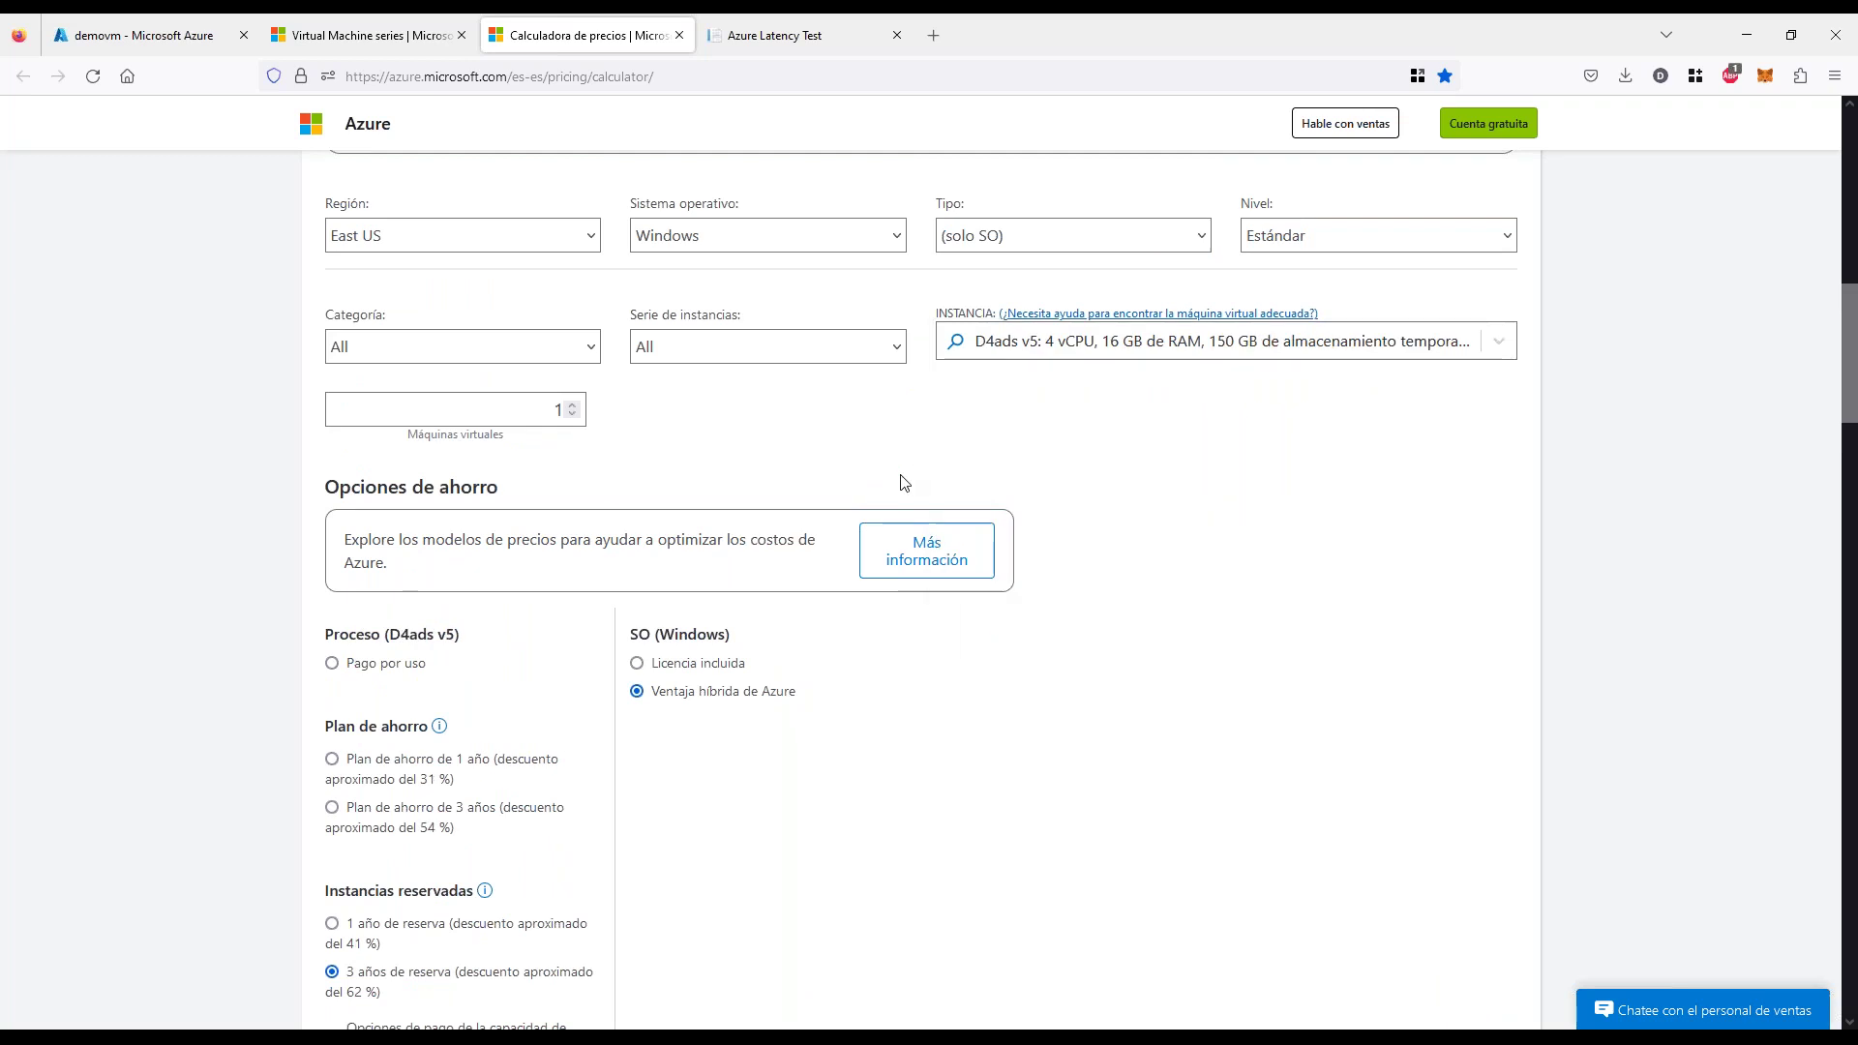
{"action": "scroll", "coordinate": [811, 590], "scroll_direction": "down", "scroll_amount": 4}
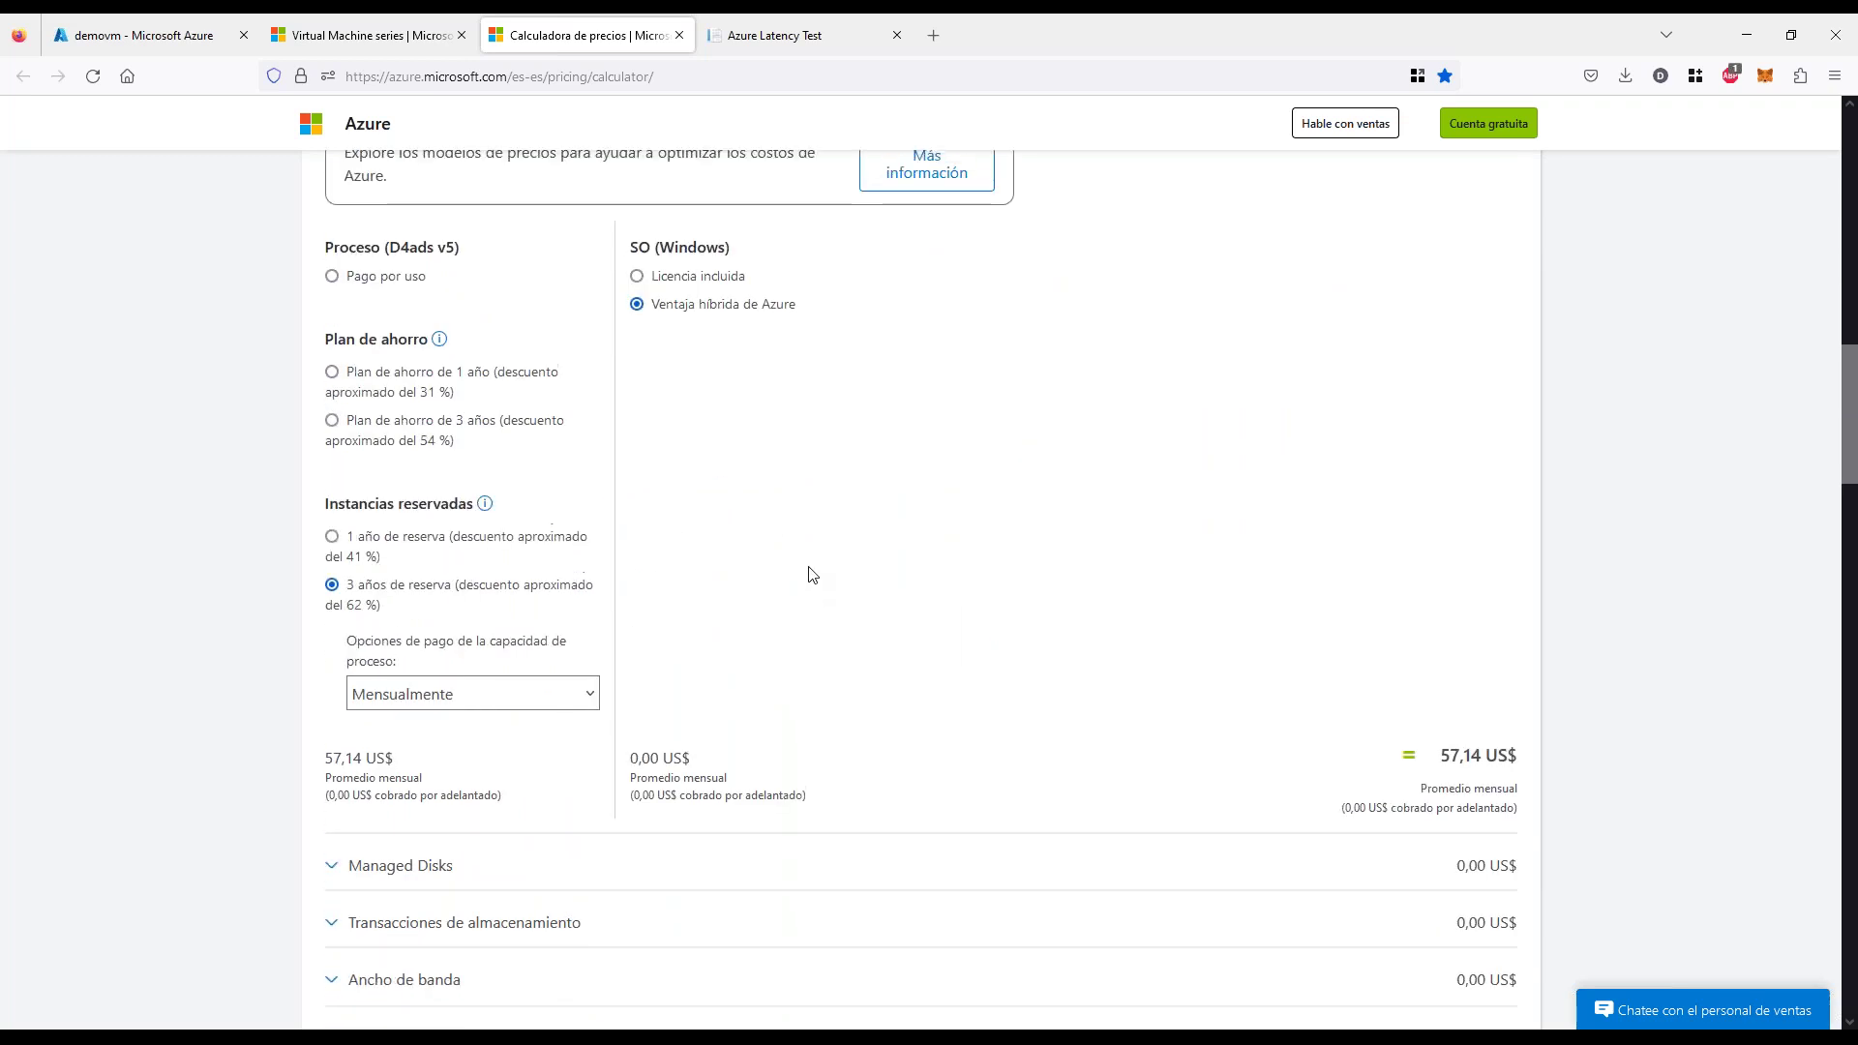
Set SO (Windows) to Licencia incluida for the virtual machine and check the licensing cost
{"action": "scroll", "coordinate": [810, 574], "scroll_direction": "up", "scroll_amount": 3}
{"action": "left_click", "coordinate": [637, 564]}
{"action": "scroll", "coordinate": [818, 687], "scroll_direction": "down", "scroll_amount": 2}
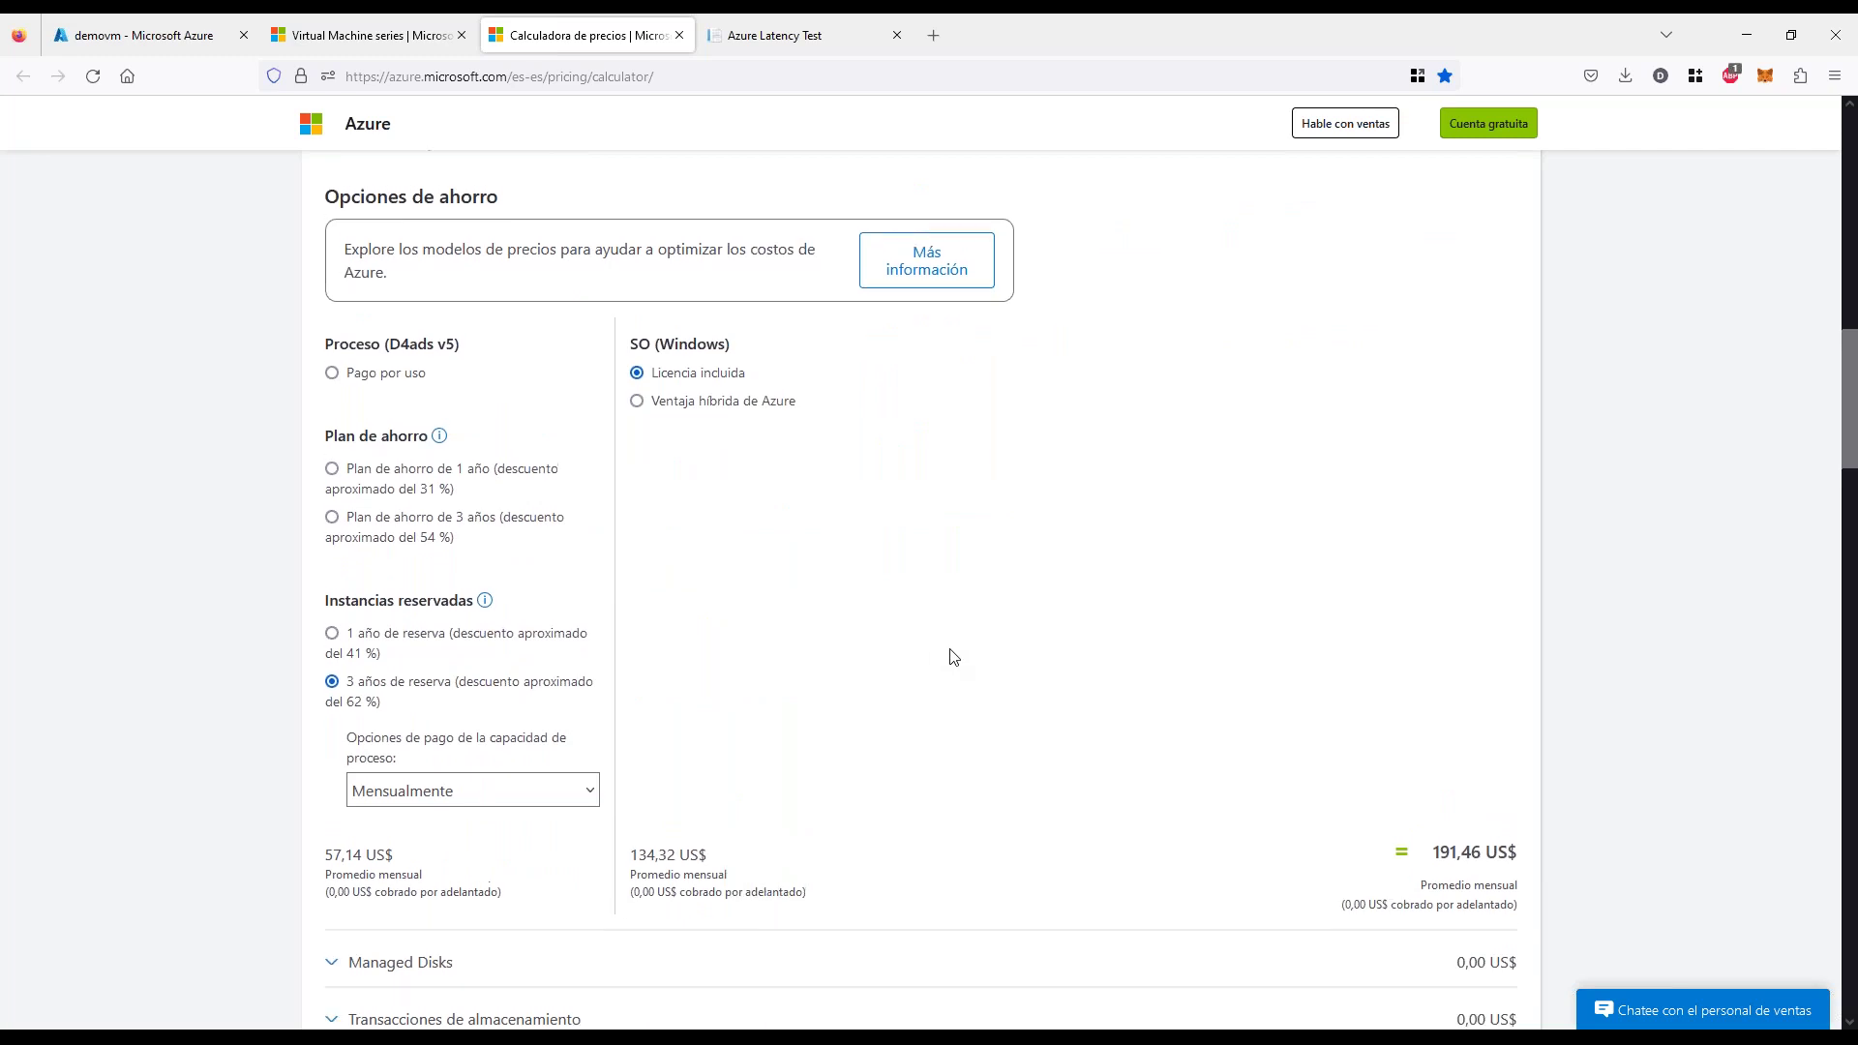
Change the virtual machine's instance to D2ads v5 and examine its monthly Windows licence cost
{"action": "scroll", "coordinate": [1058, 282], "scroll_direction": "up", "scroll_amount": 2}
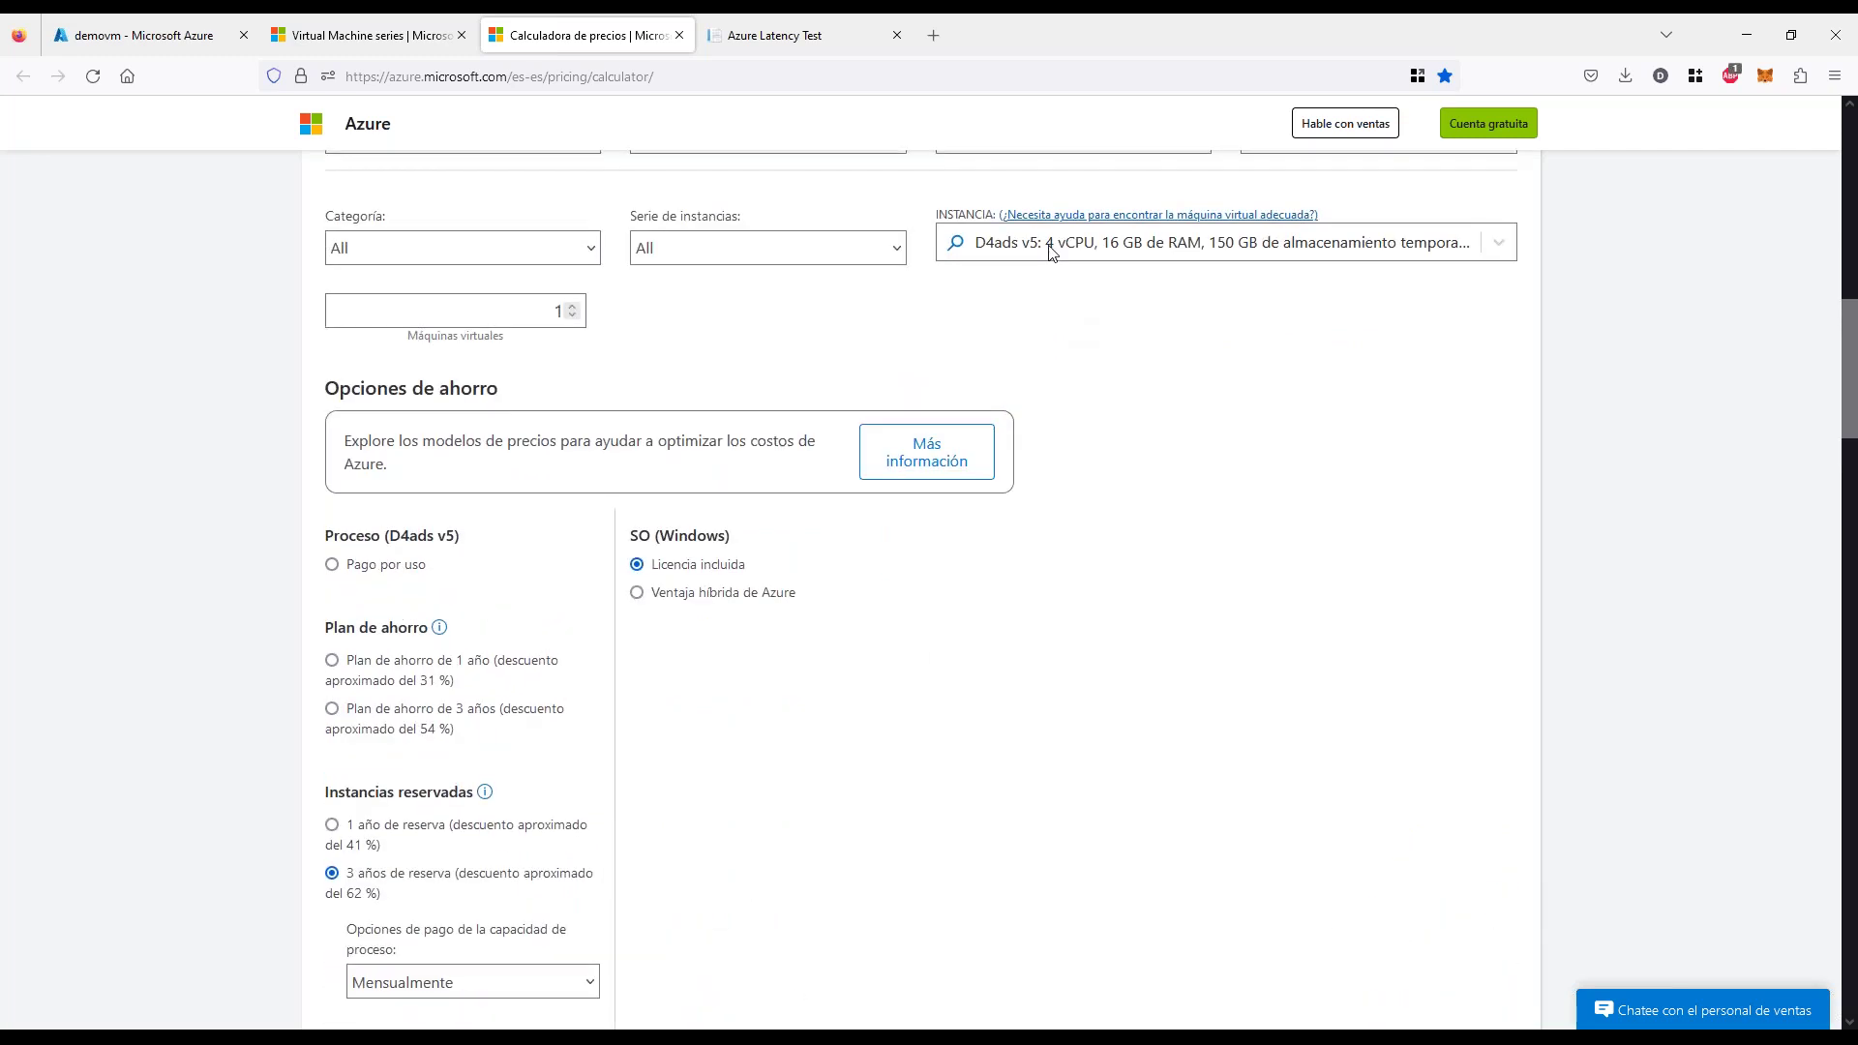
{"action": "scroll", "coordinate": [909, 513], "scroll_direction": "down", "scroll_amount": 1}
{"action": "key", "text": "ctrl+minus"}
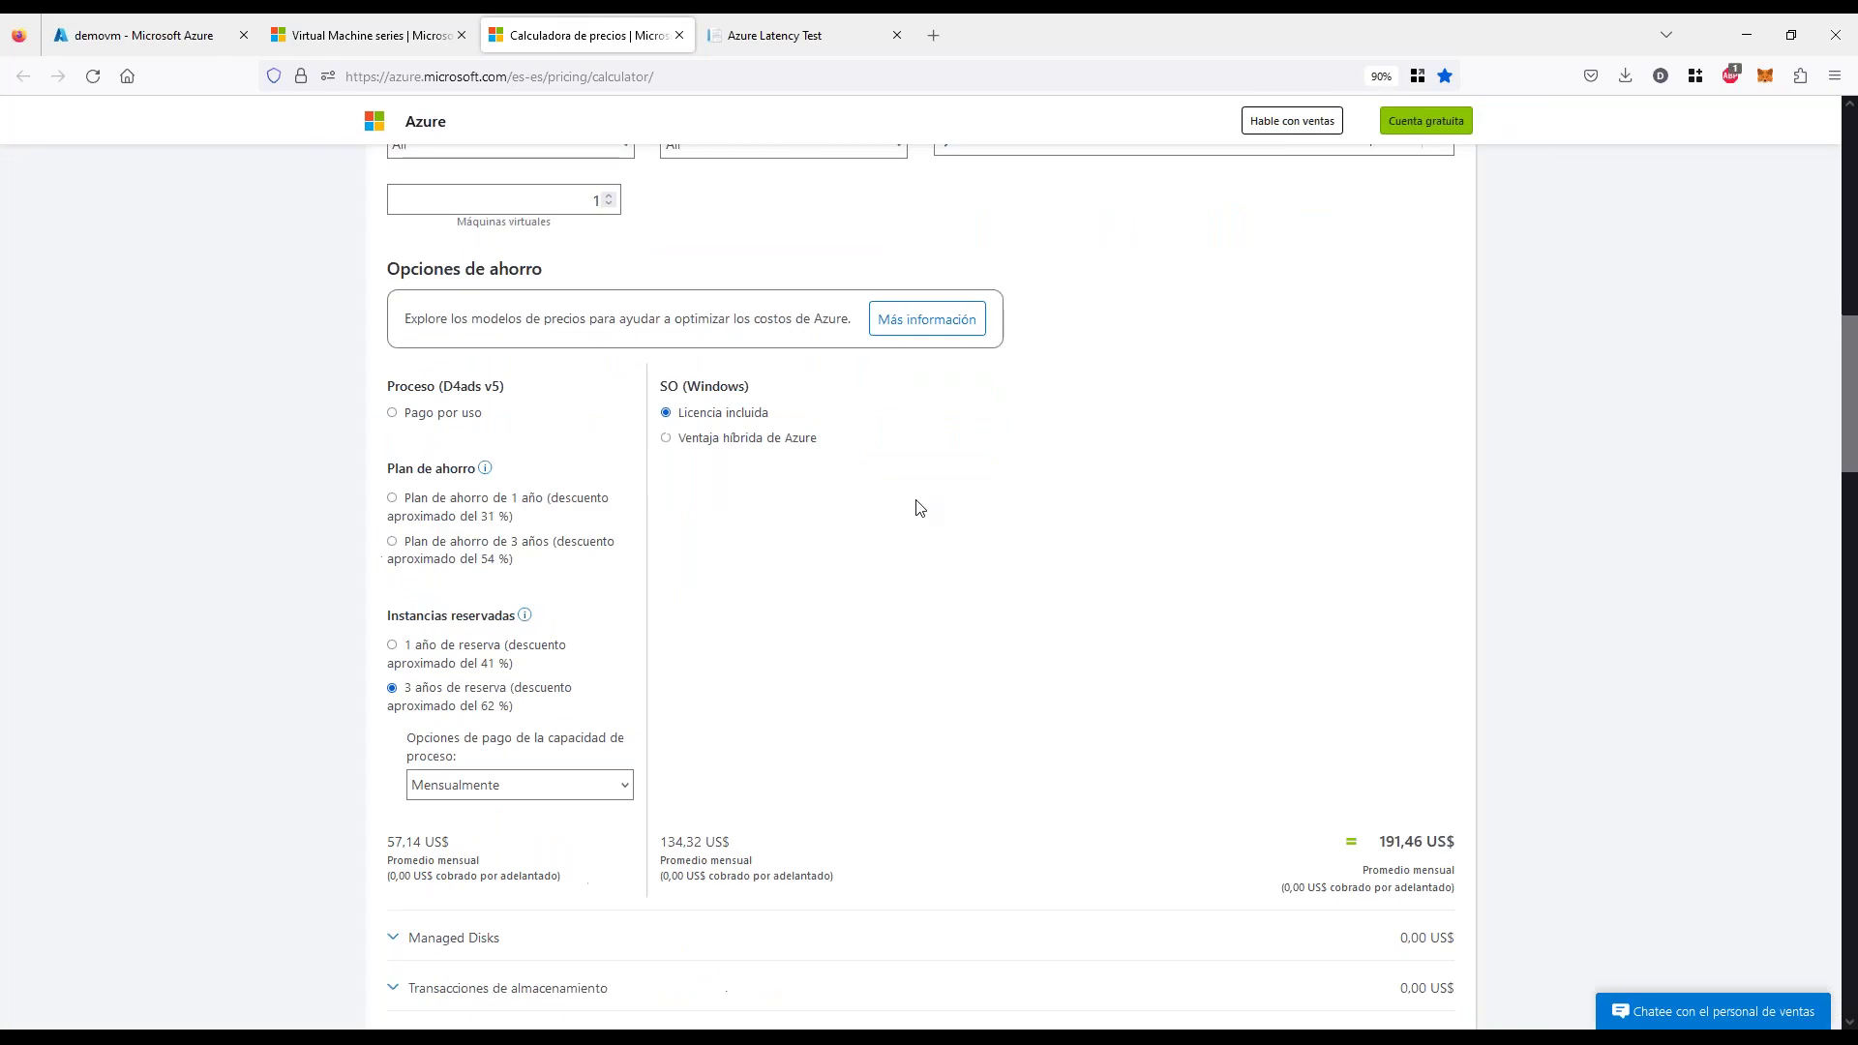
{"action": "scroll", "coordinate": [919, 564], "scroll_direction": "up", "scroll_amount": 1}
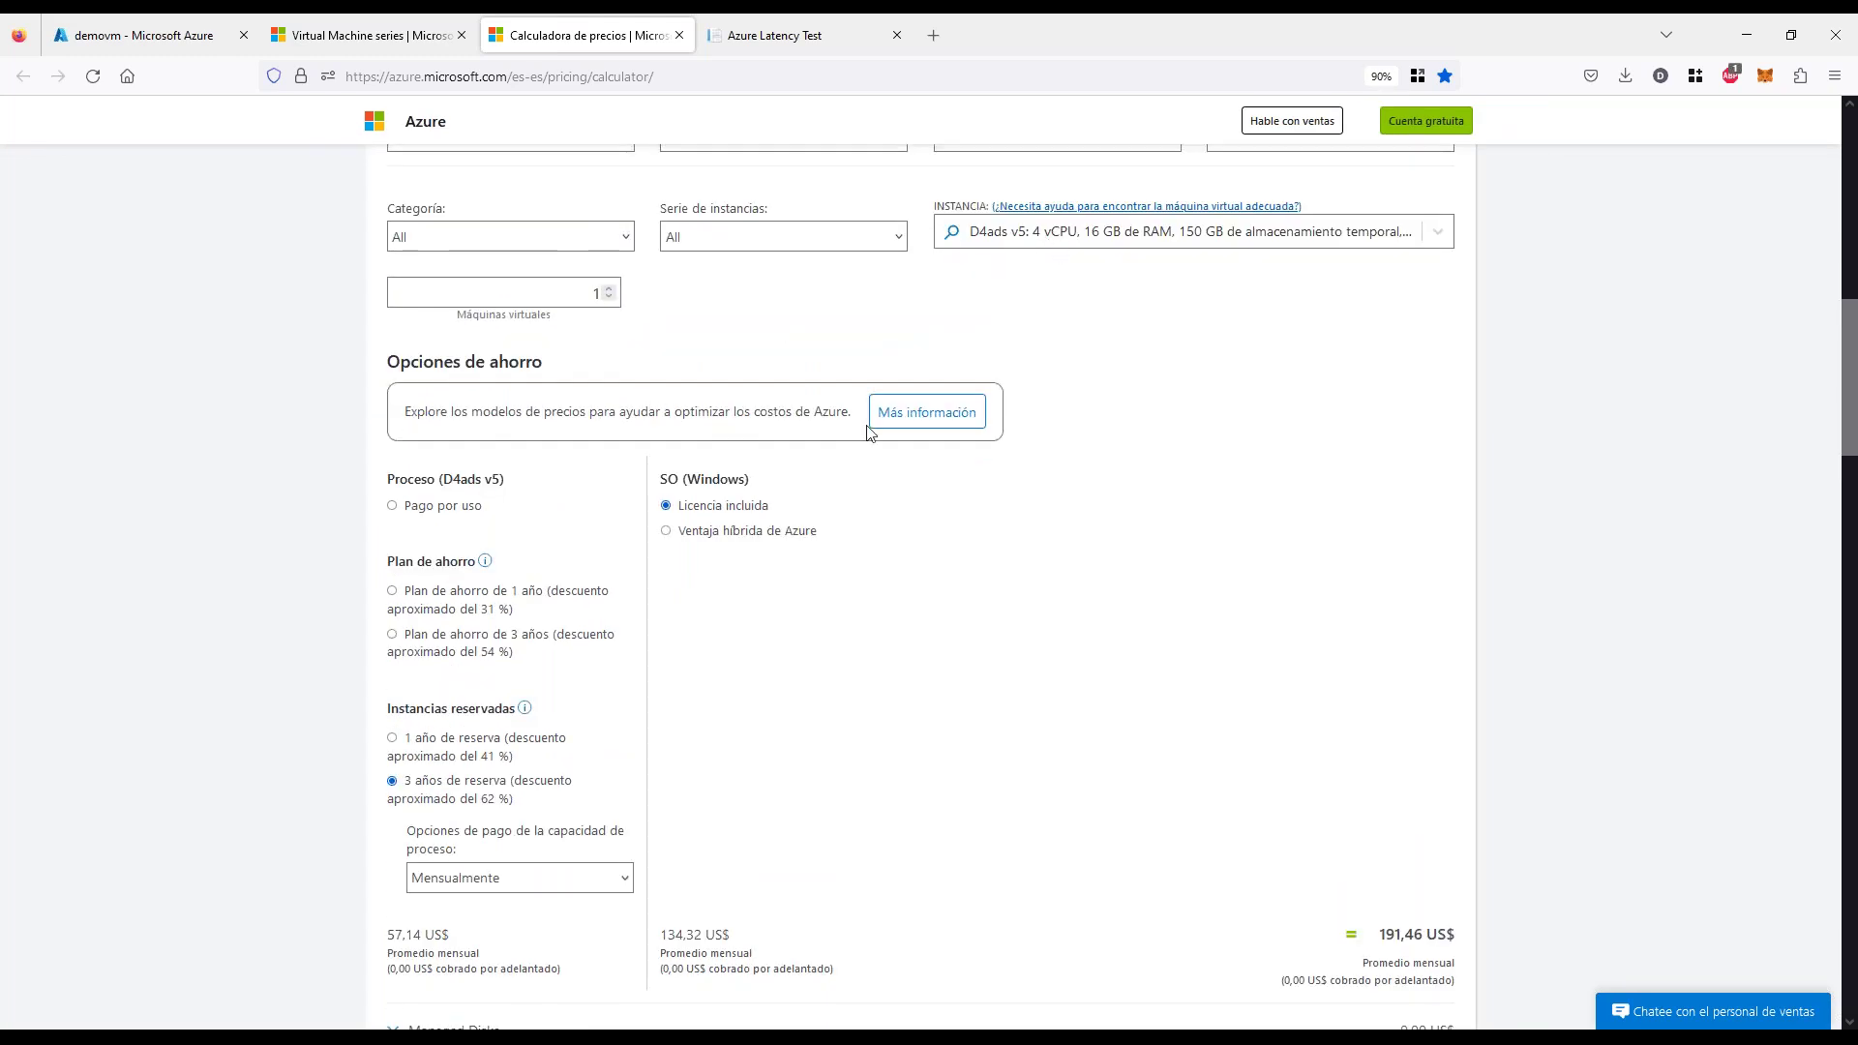
{"action": "left_click", "coordinate": [1038, 242]}
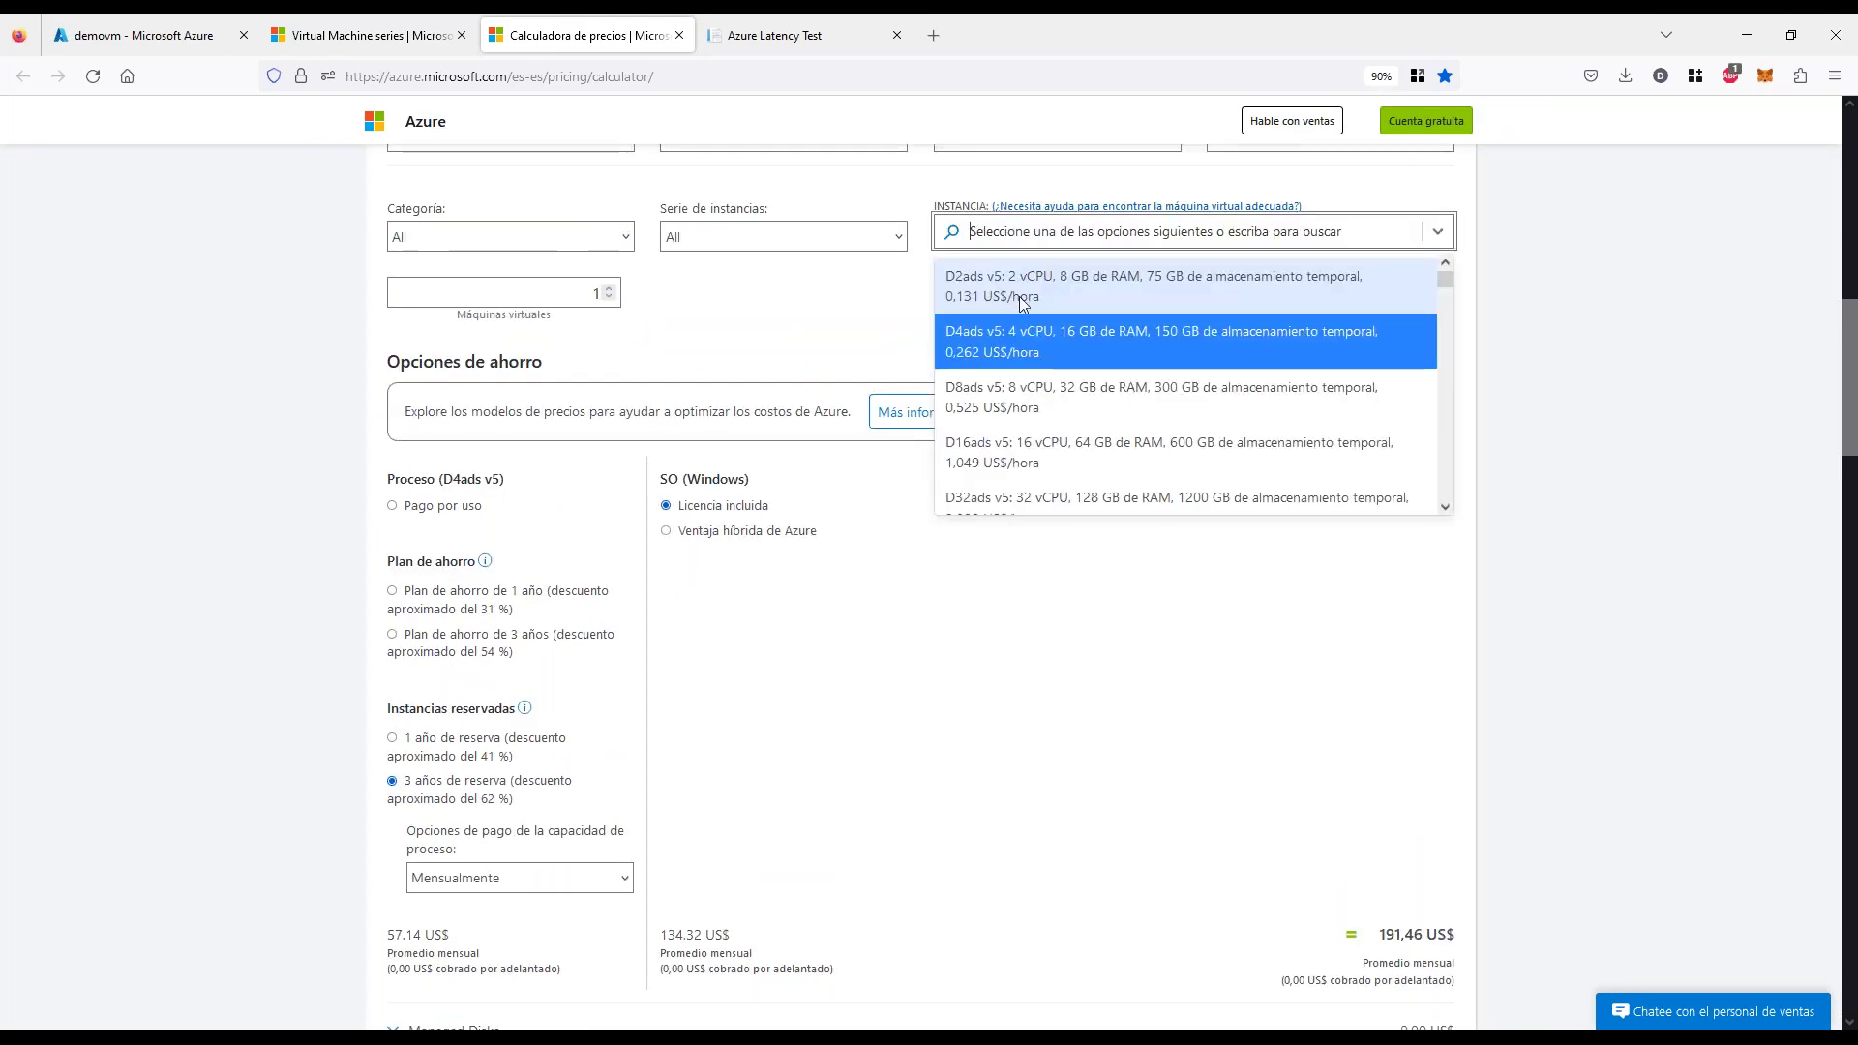
{"action": "left_click", "coordinate": [1047, 286]}
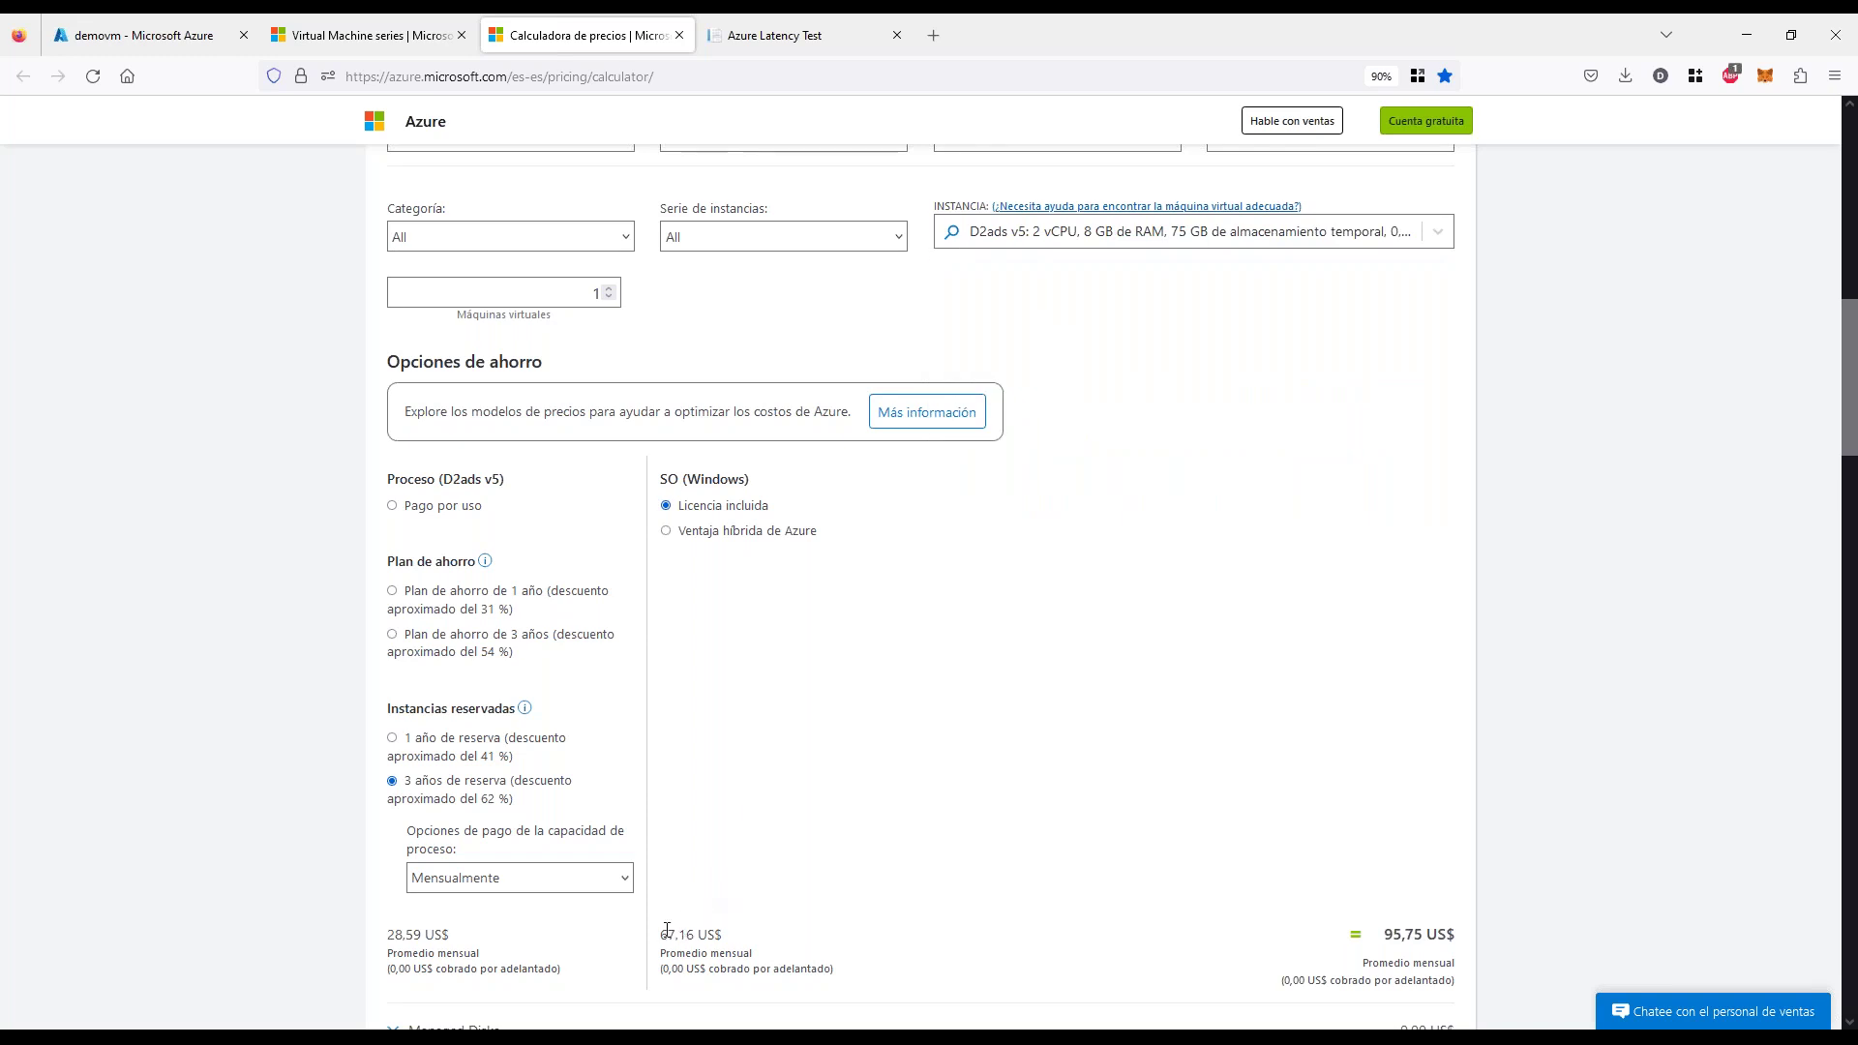
{"action": "left_click_drag", "start_coordinate": [661, 931], "coordinate": [716, 933]}
{"action": "left_click", "coordinate": [847, 718]}
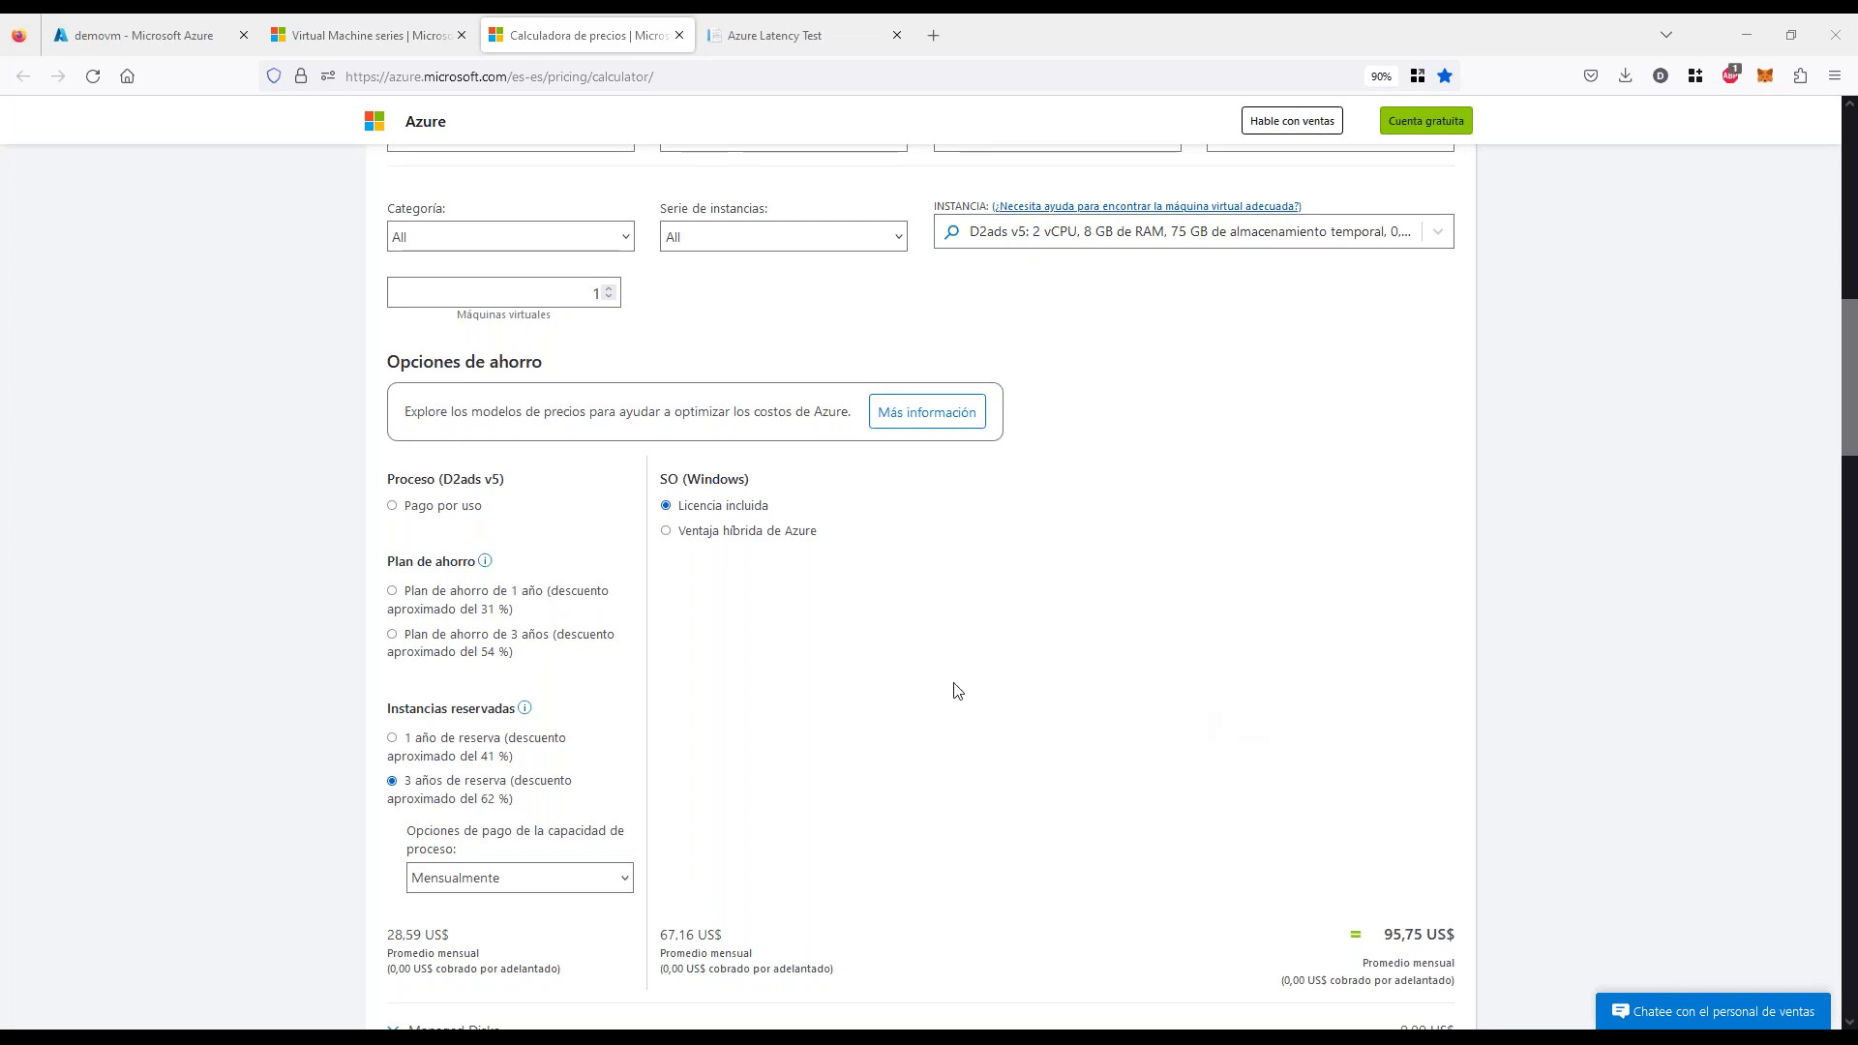
Review the Virtual Machines entry's configuration and collapse it in the estimate
{"action": "scroll", "coordinate": [919, 686], "scroll_direction": "up", "scroll_amount": 3}
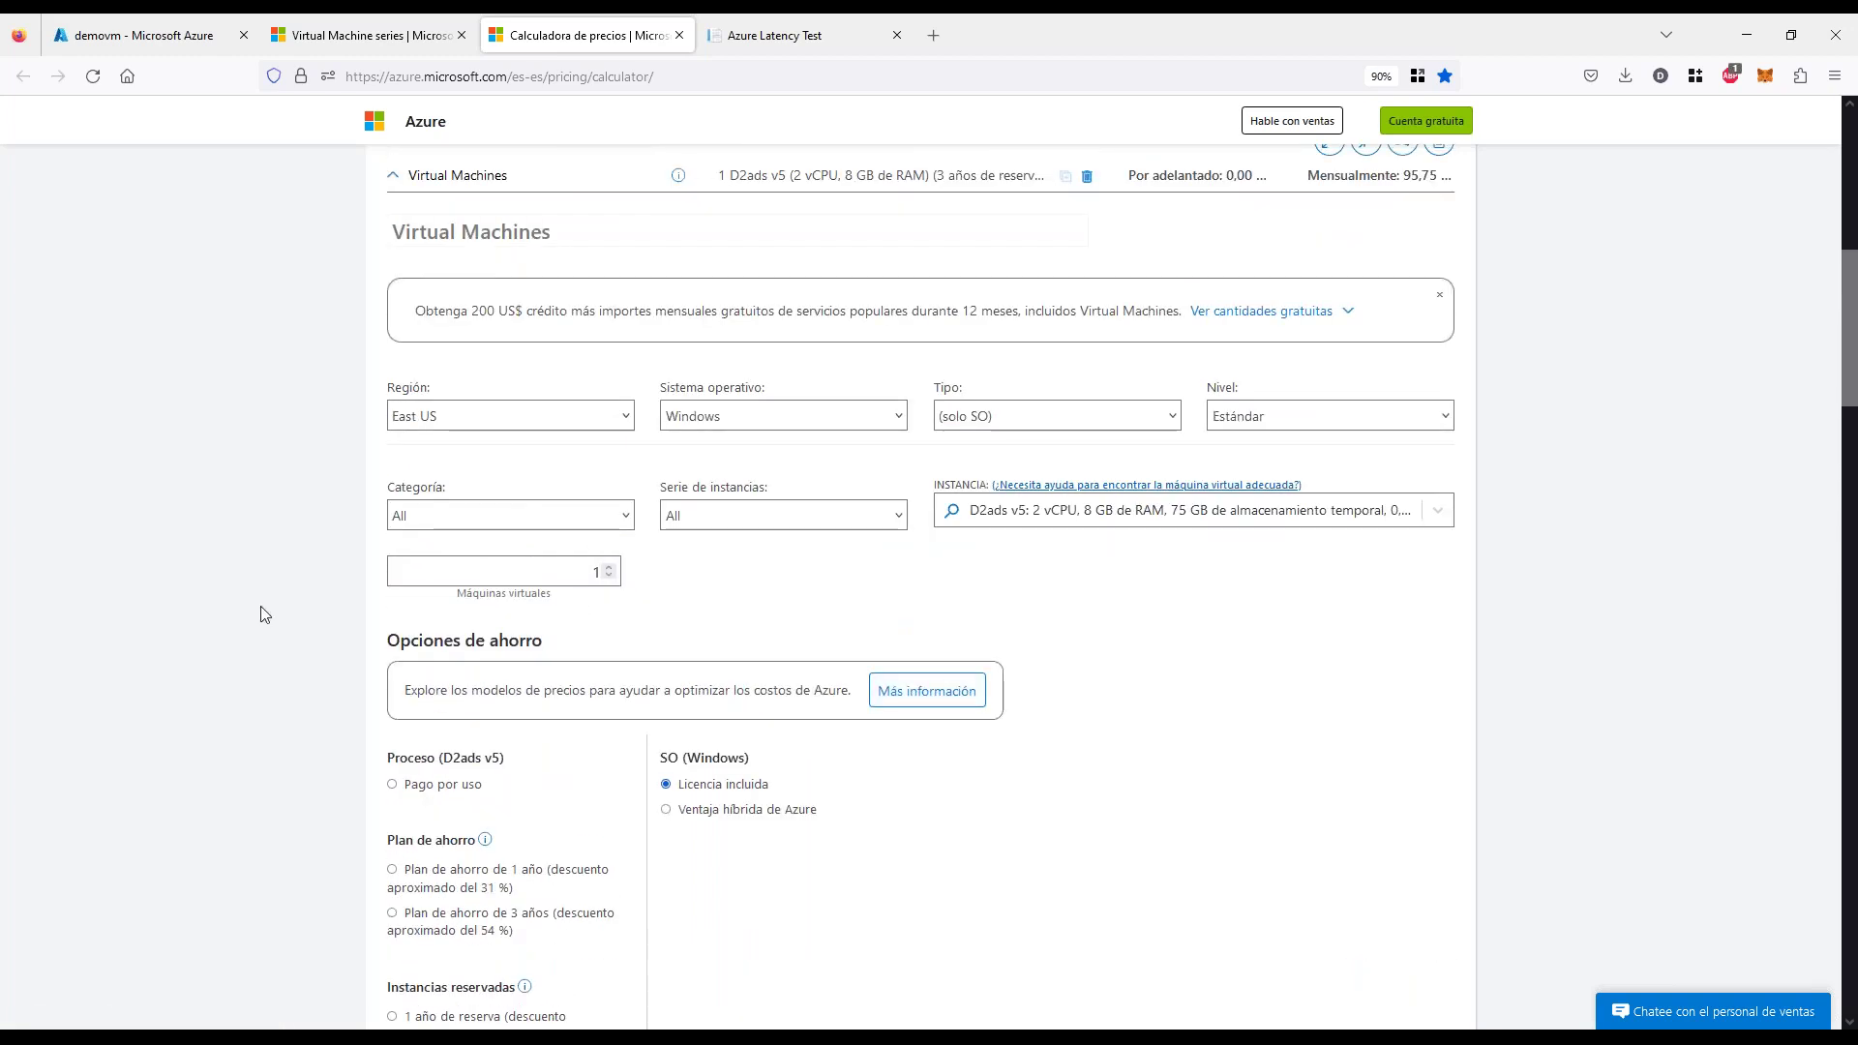
{"action": "scroll", "coordinate": [270, 539], "scroll_direction": "down", "scroll_amount": 2}
{"action": "scroll", "coordinate": [288, 541], "scroll_direction": "up", "scroll_amount": 1}
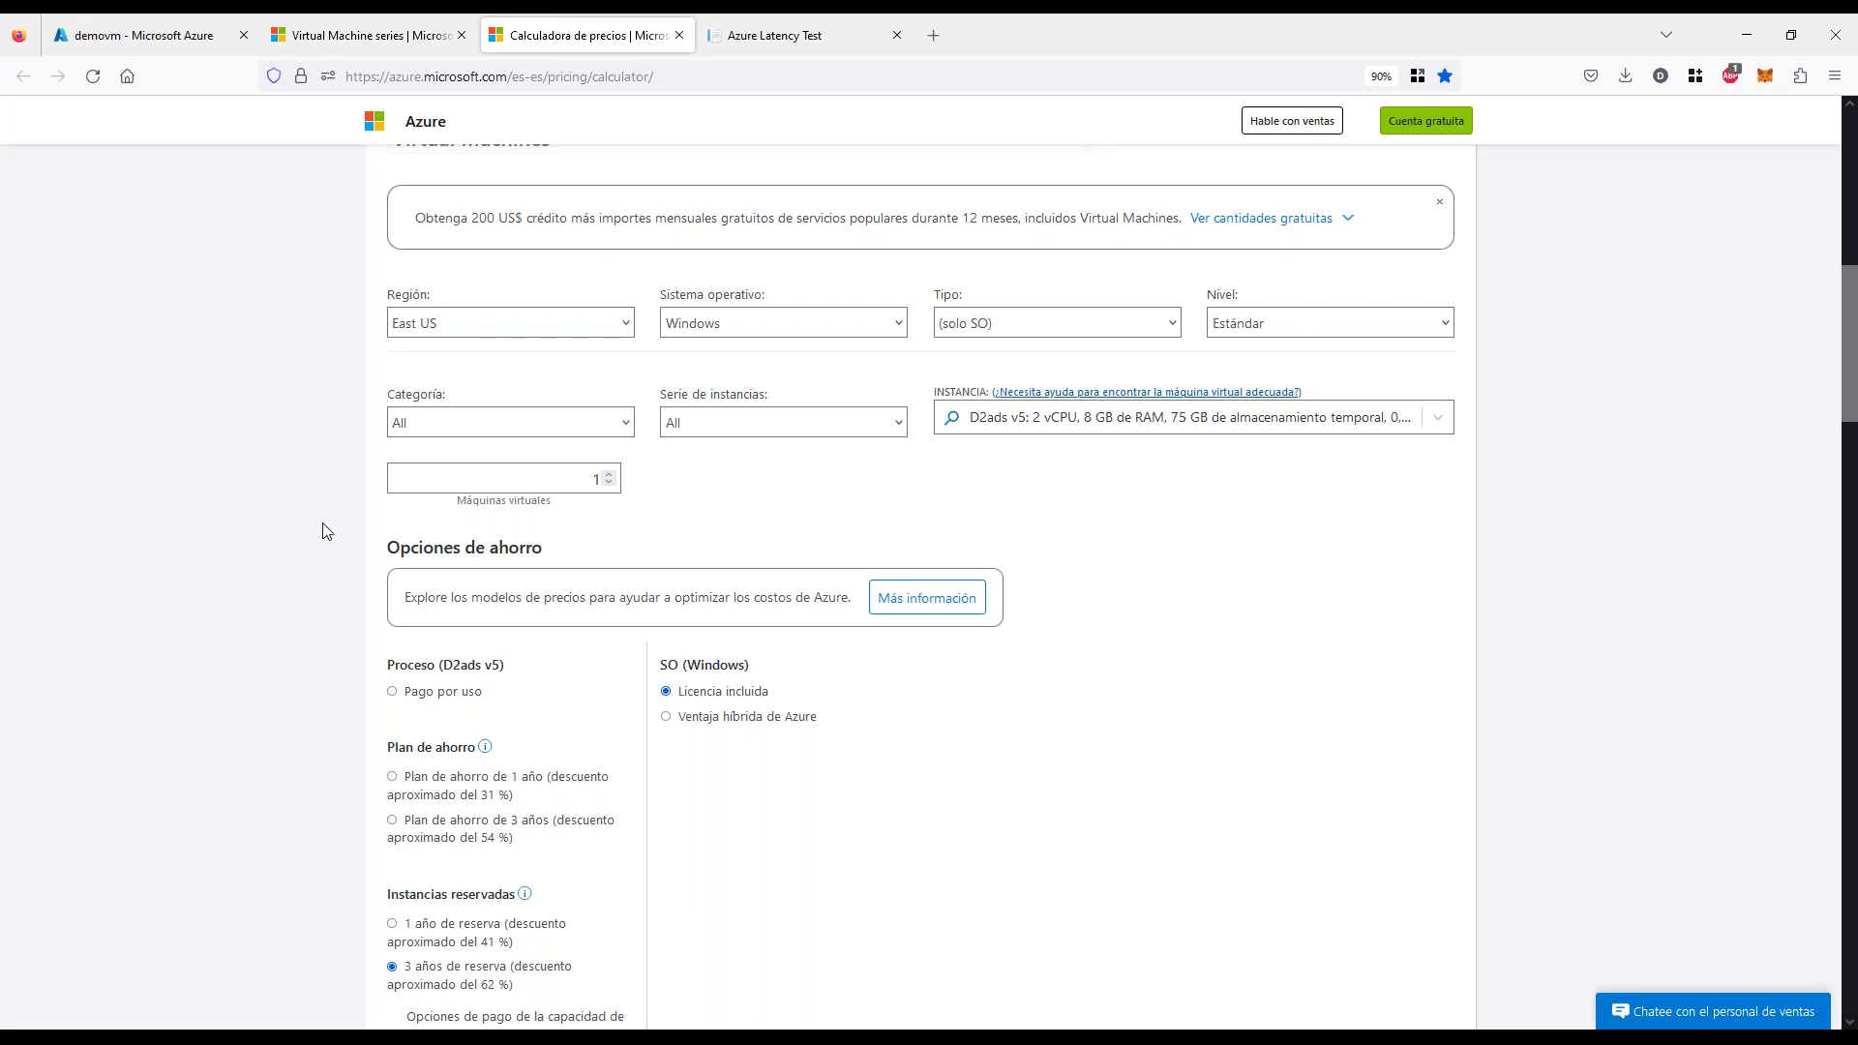
{"action": "scroll", "coordinate": [332, 519], "scroll_direction": "up", "scroll_amount": 2}
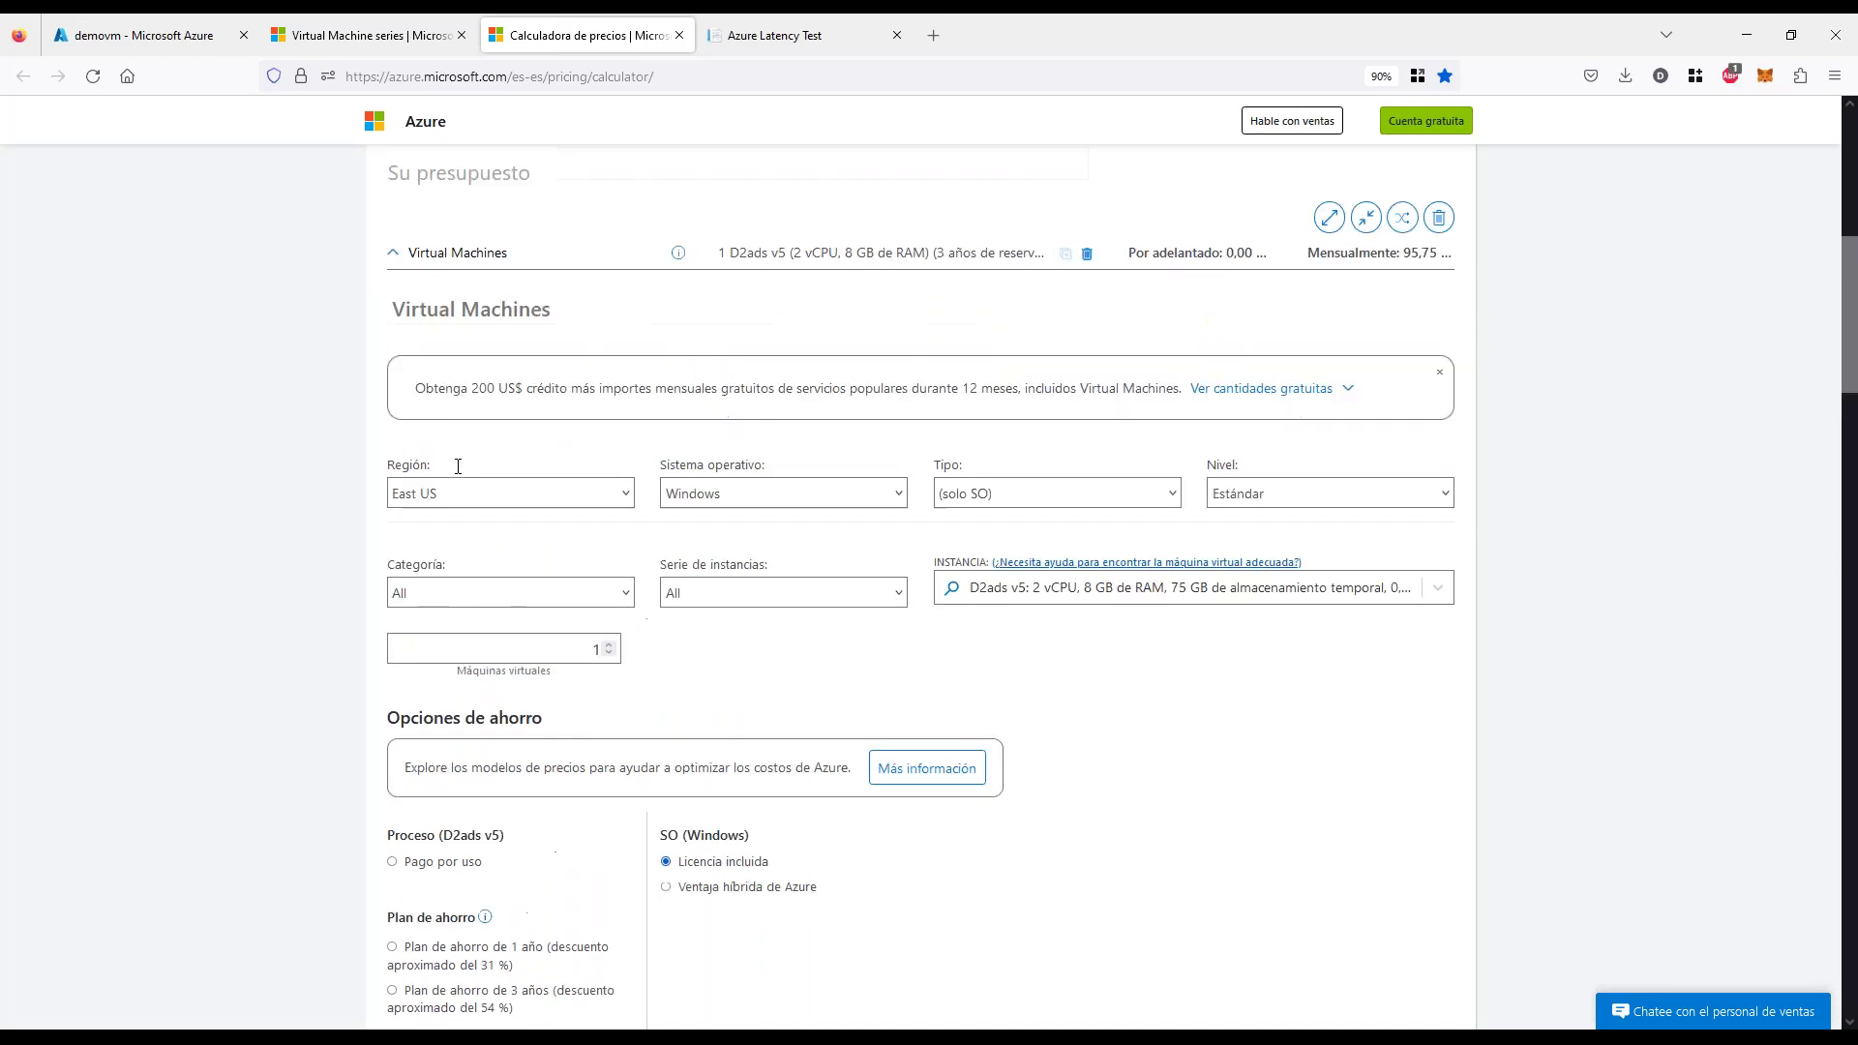
{"action": "left_click", "coordinate": [397, 276]}
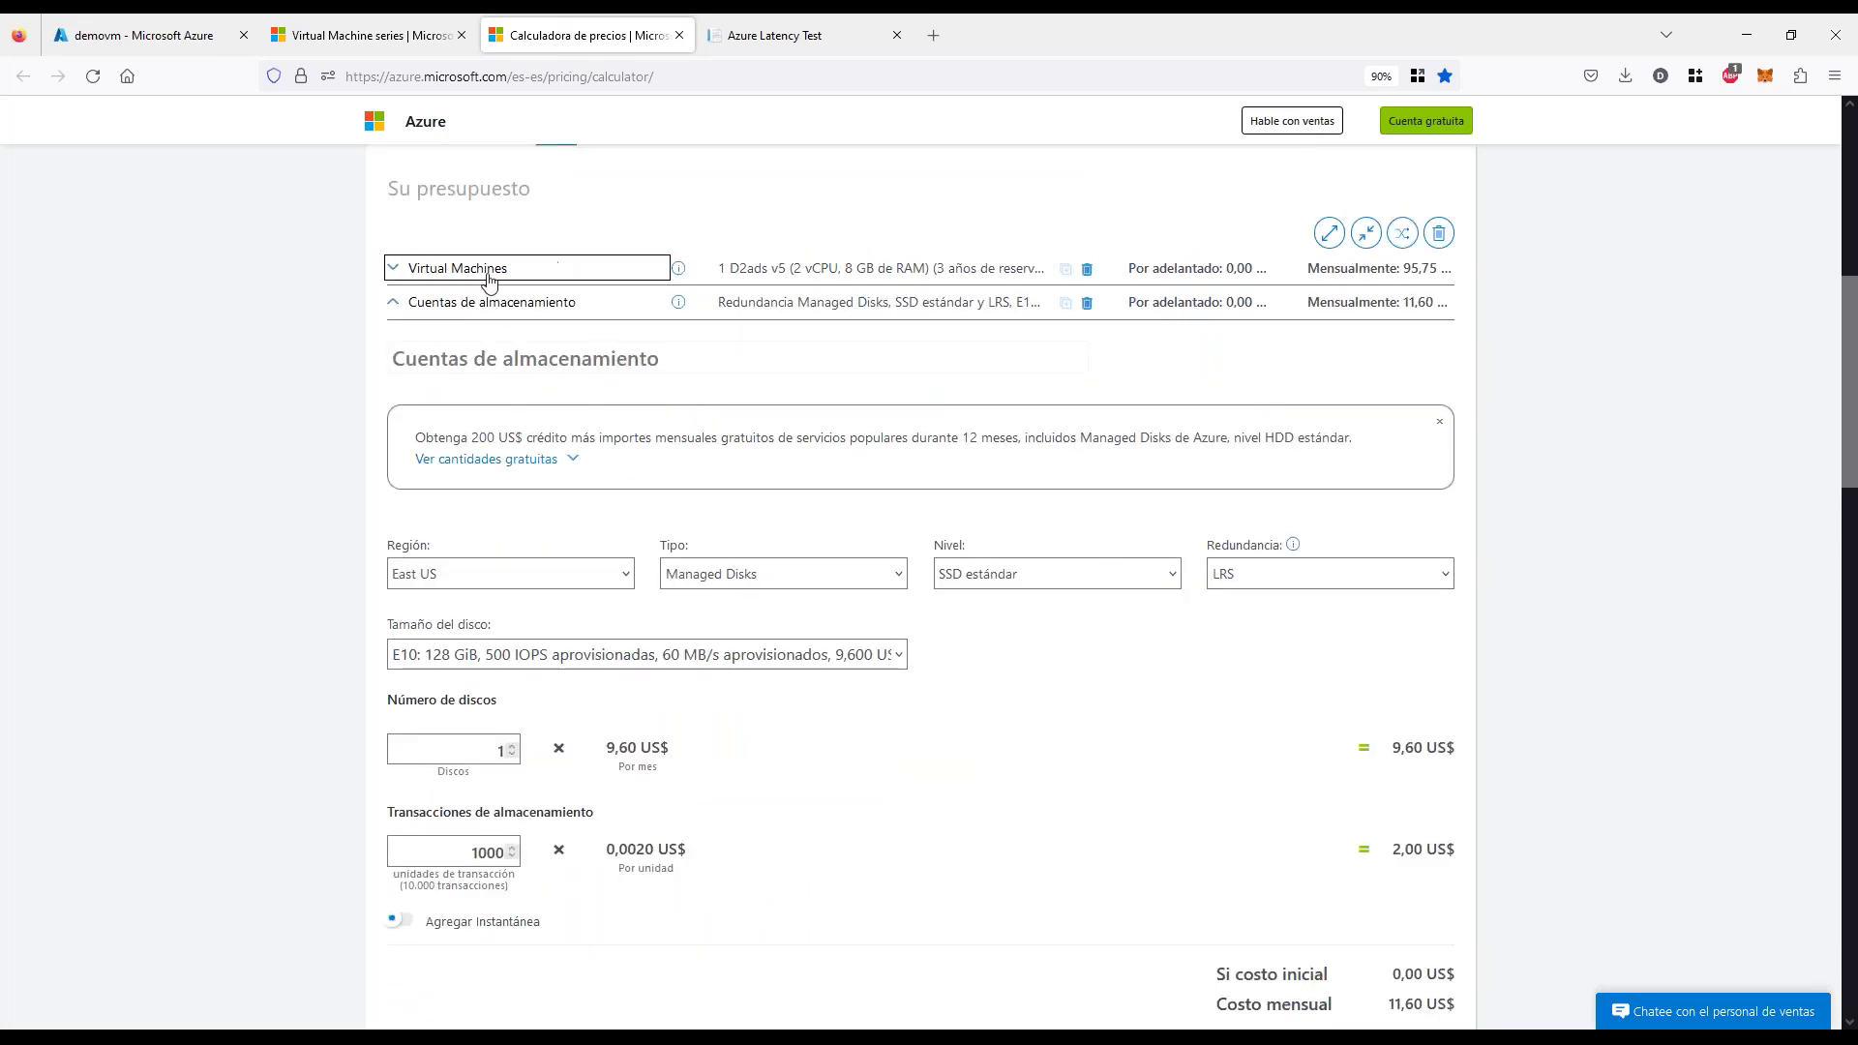
{"action": "left_click", "coordinate": [390, 315]}
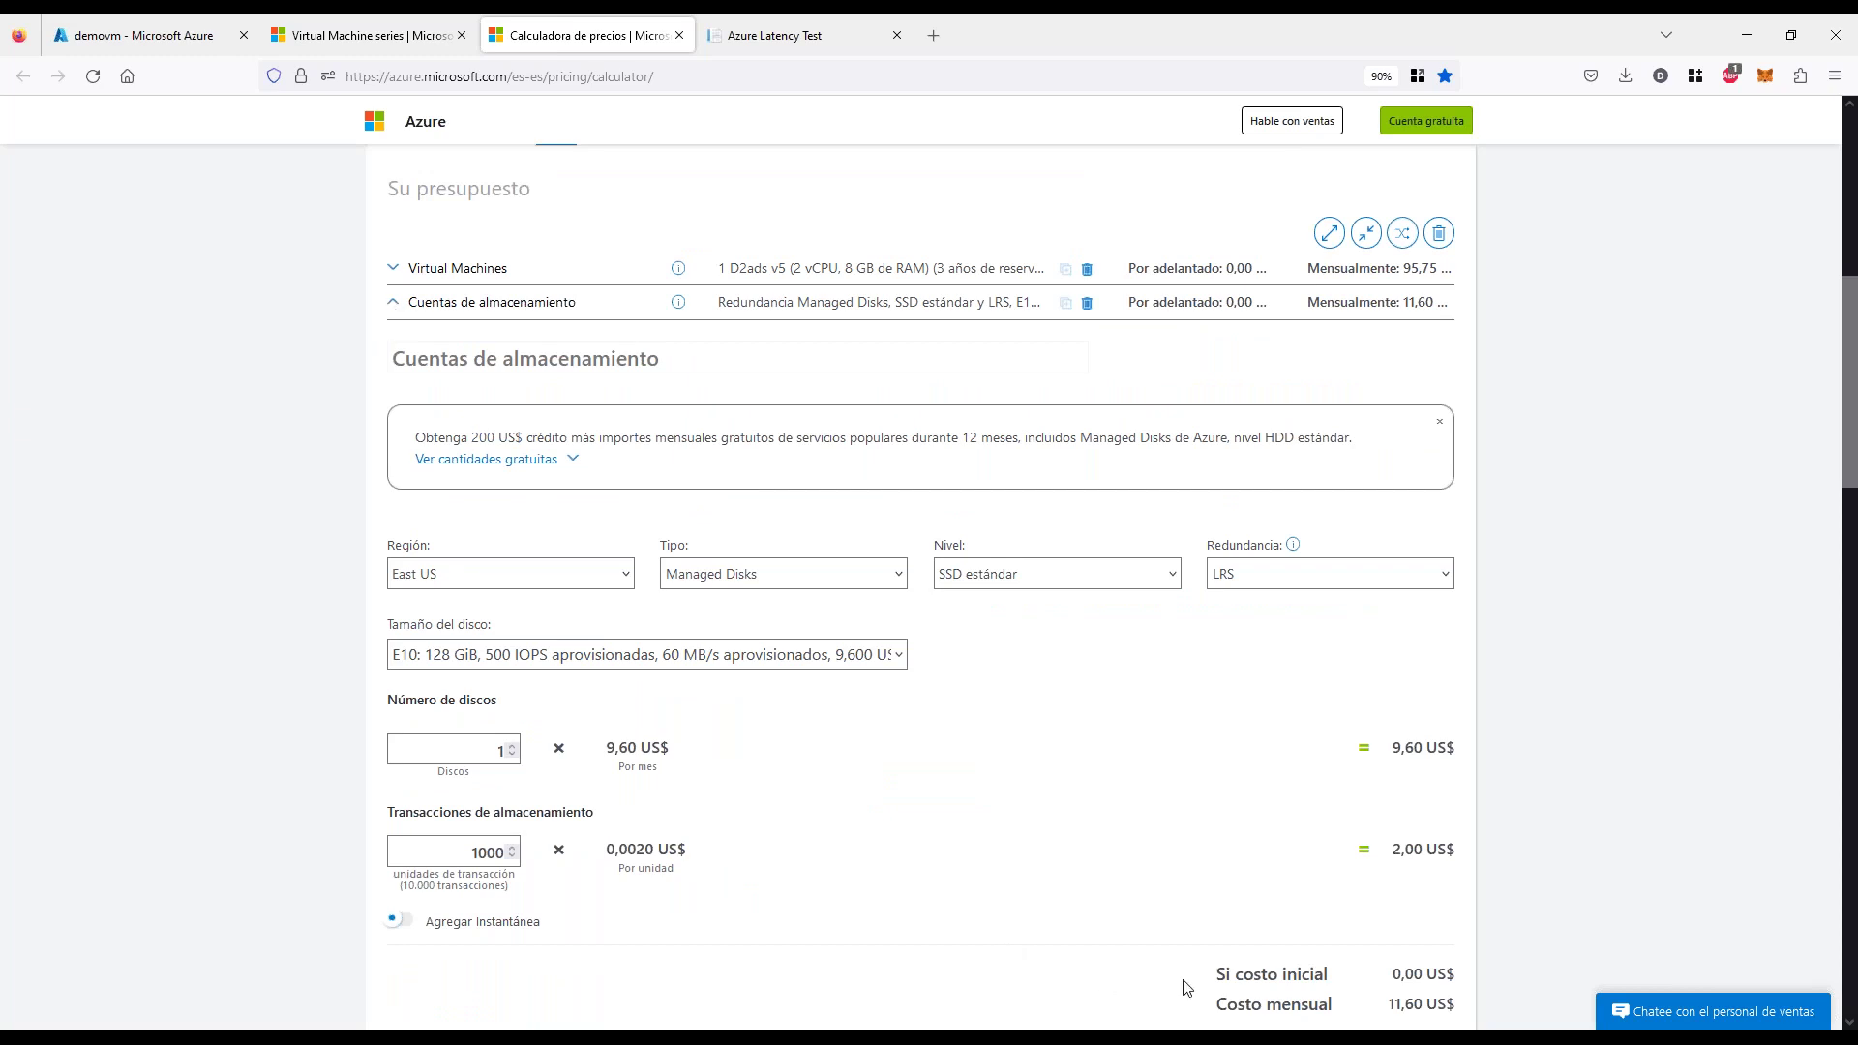
Switch to the PowerPoint presentation on virtual machine cost estimation and select its first slide
{"action": "key", "text": "alt+Tab"}
{"action": "left_click", "coordinate": [183, 219]}
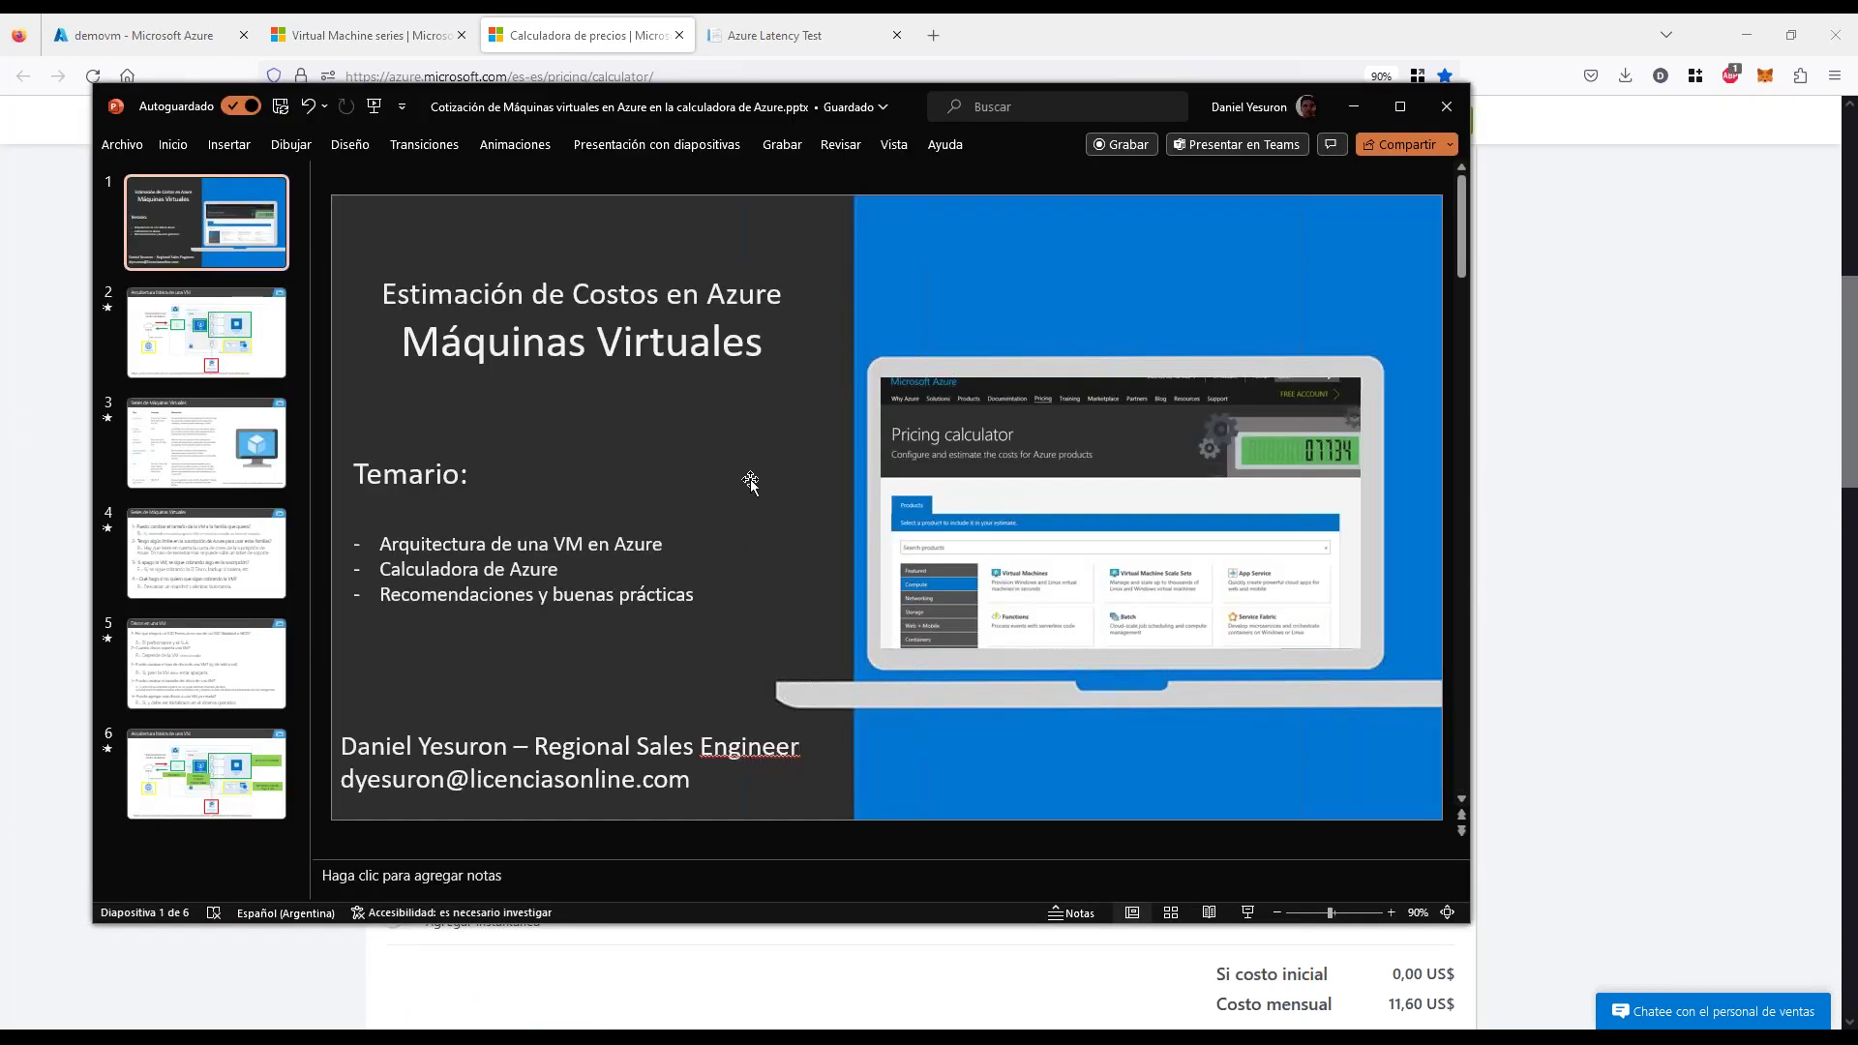